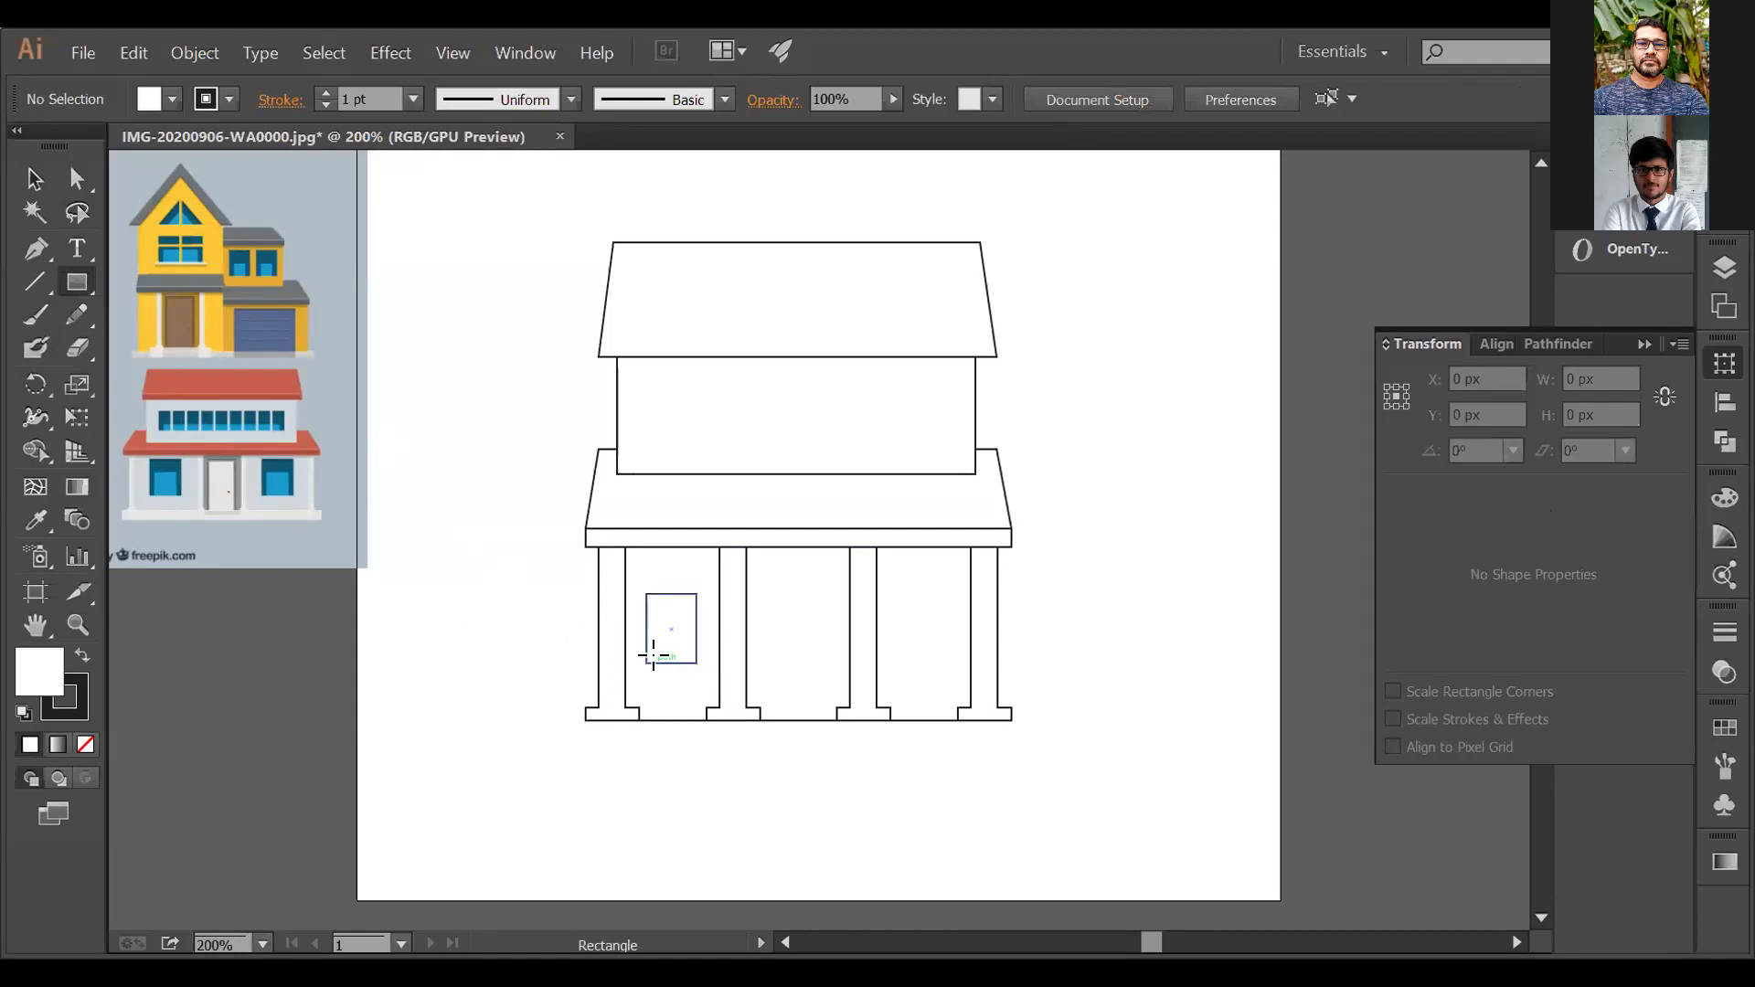
Step: Draw a rectangle of about 17 by 18.75 px inside the lower part of the left ground-floor window
drag(654, 662, 686, 630)
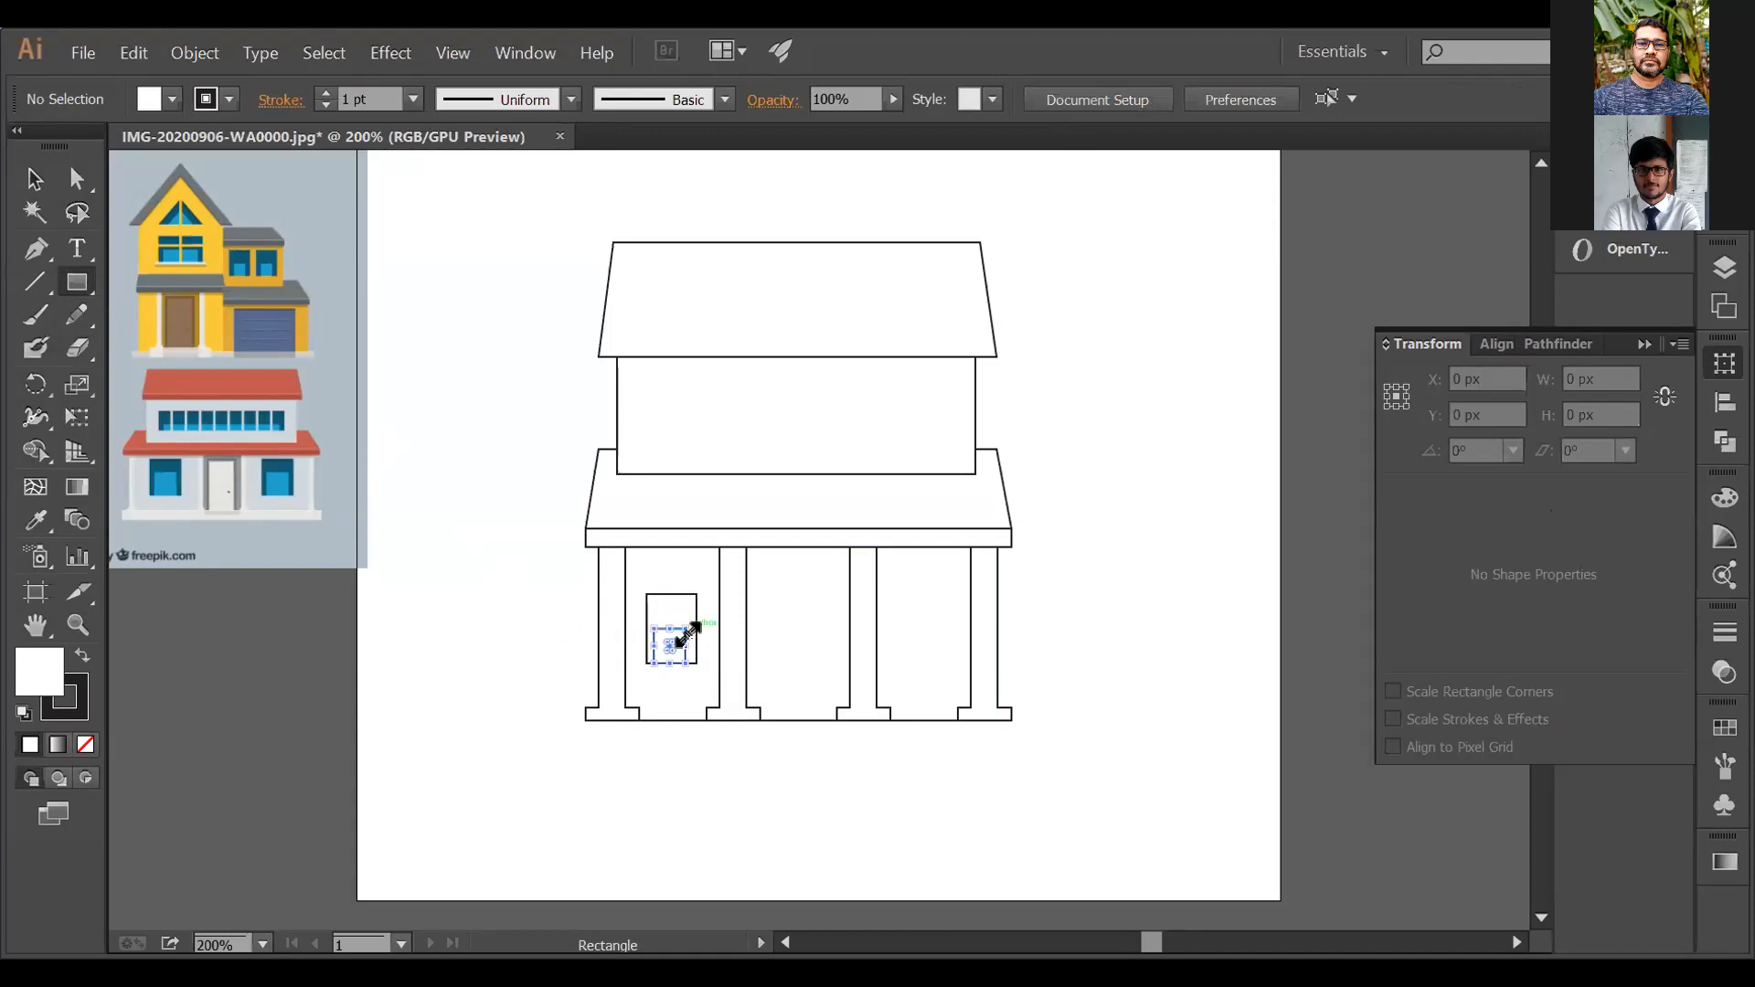
key(v)
key(v)
click(539, 610)
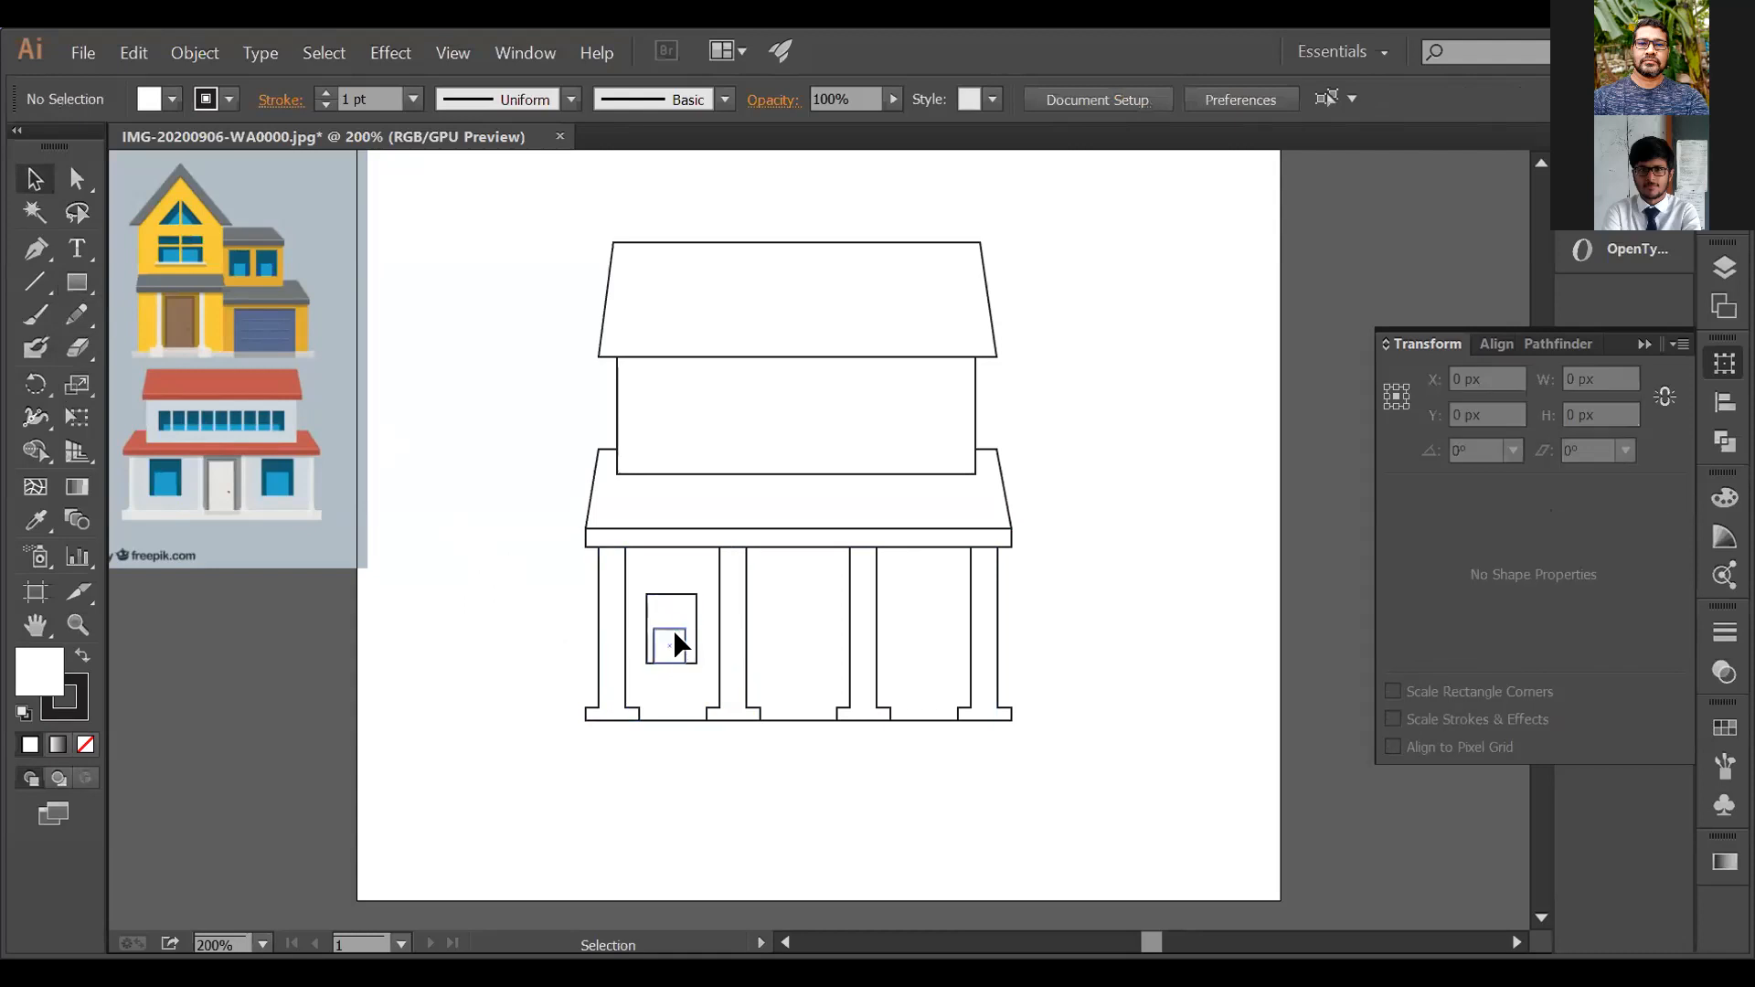
Step: Duplicate both rectangles of the left ground-floor window horizontally into the bay between the two rightmost columns
click(672, 629)
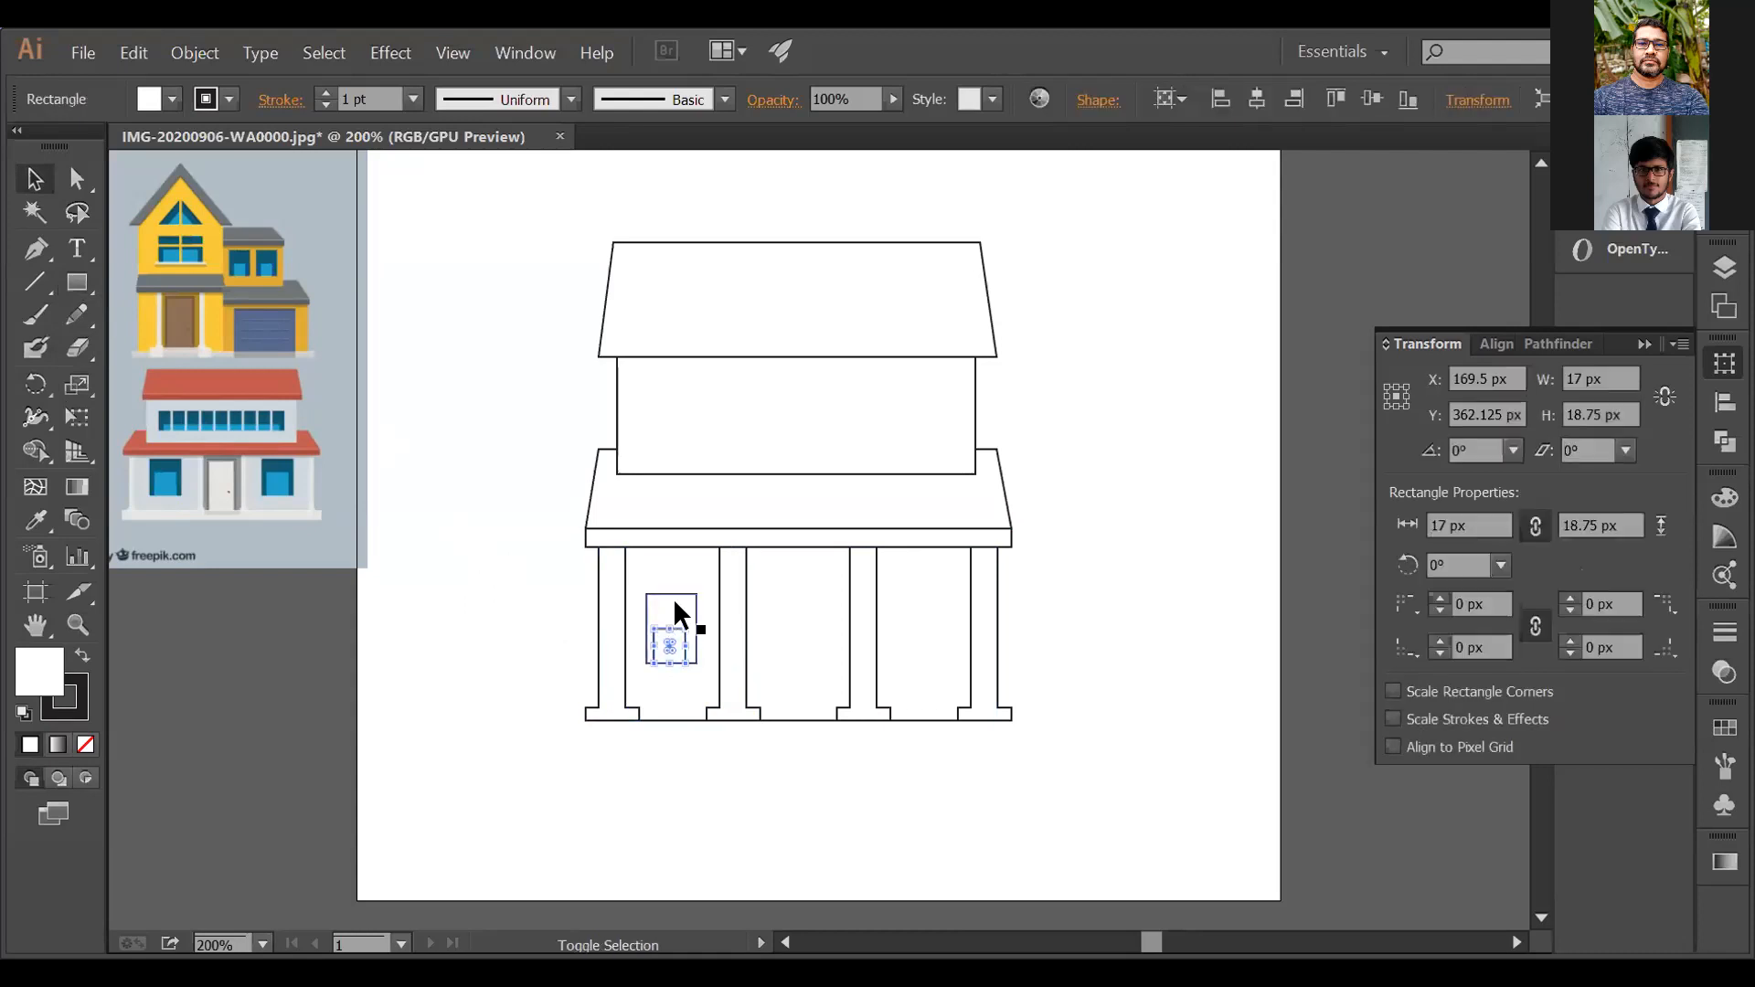
shift+click(674, 594)
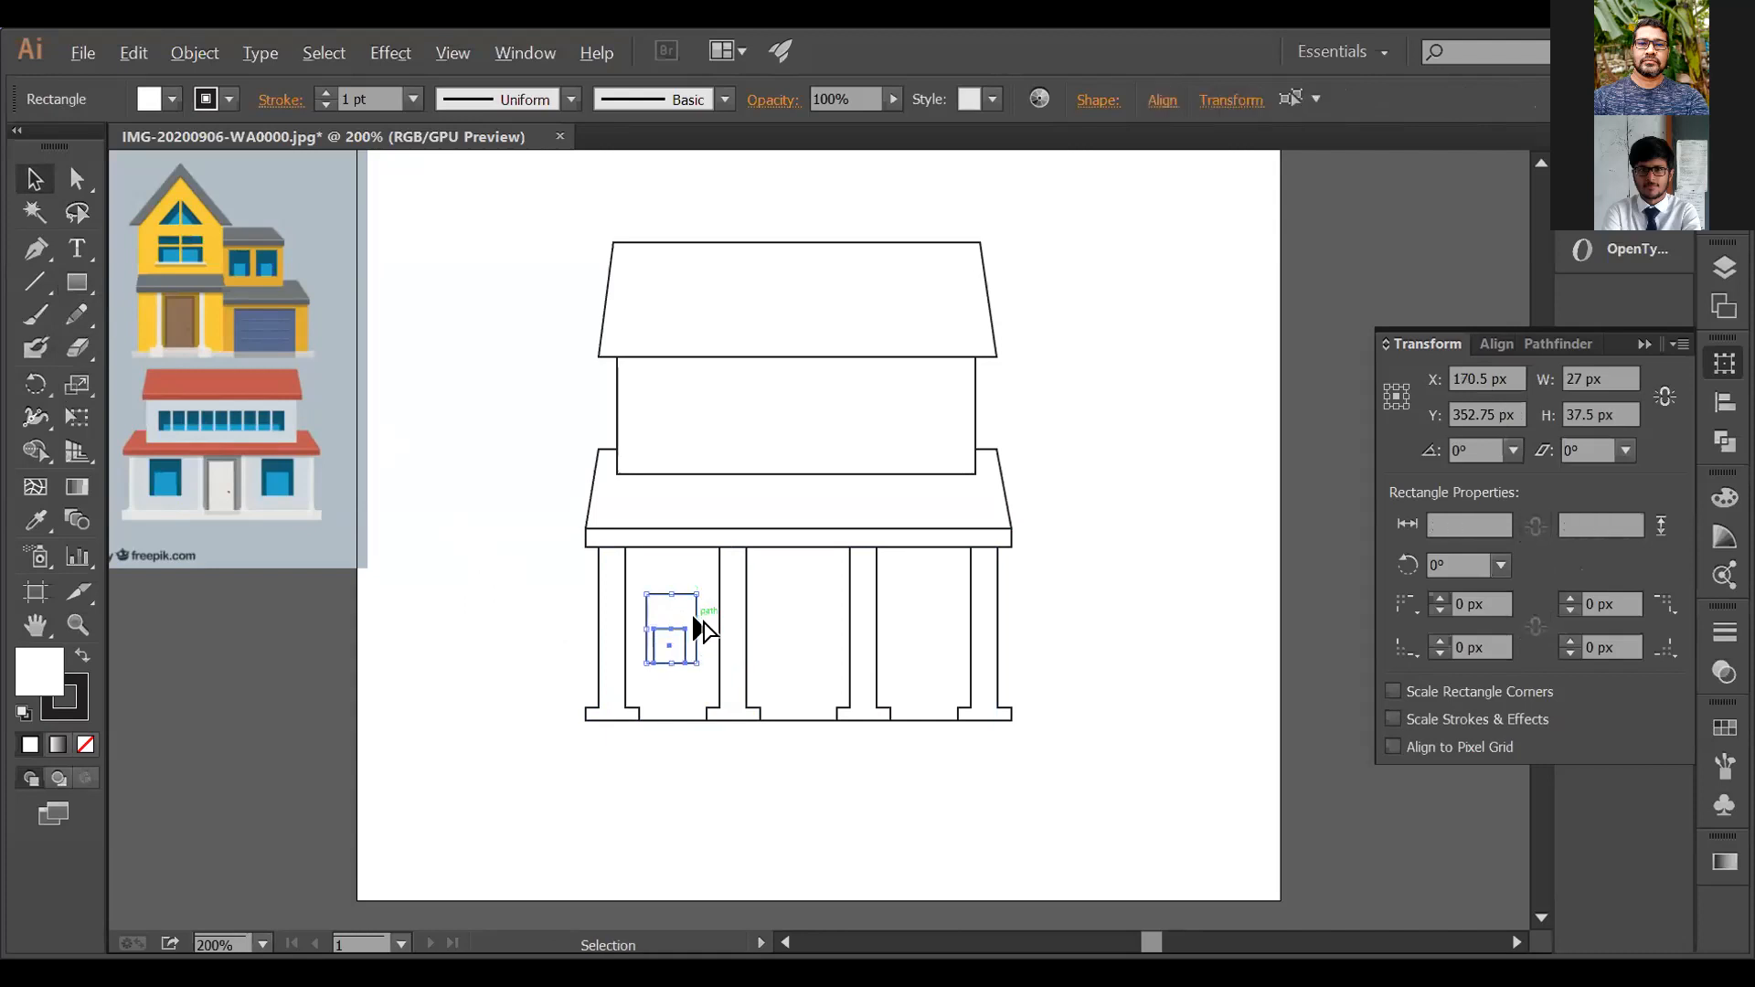
drag(703, 628, 947, 617)
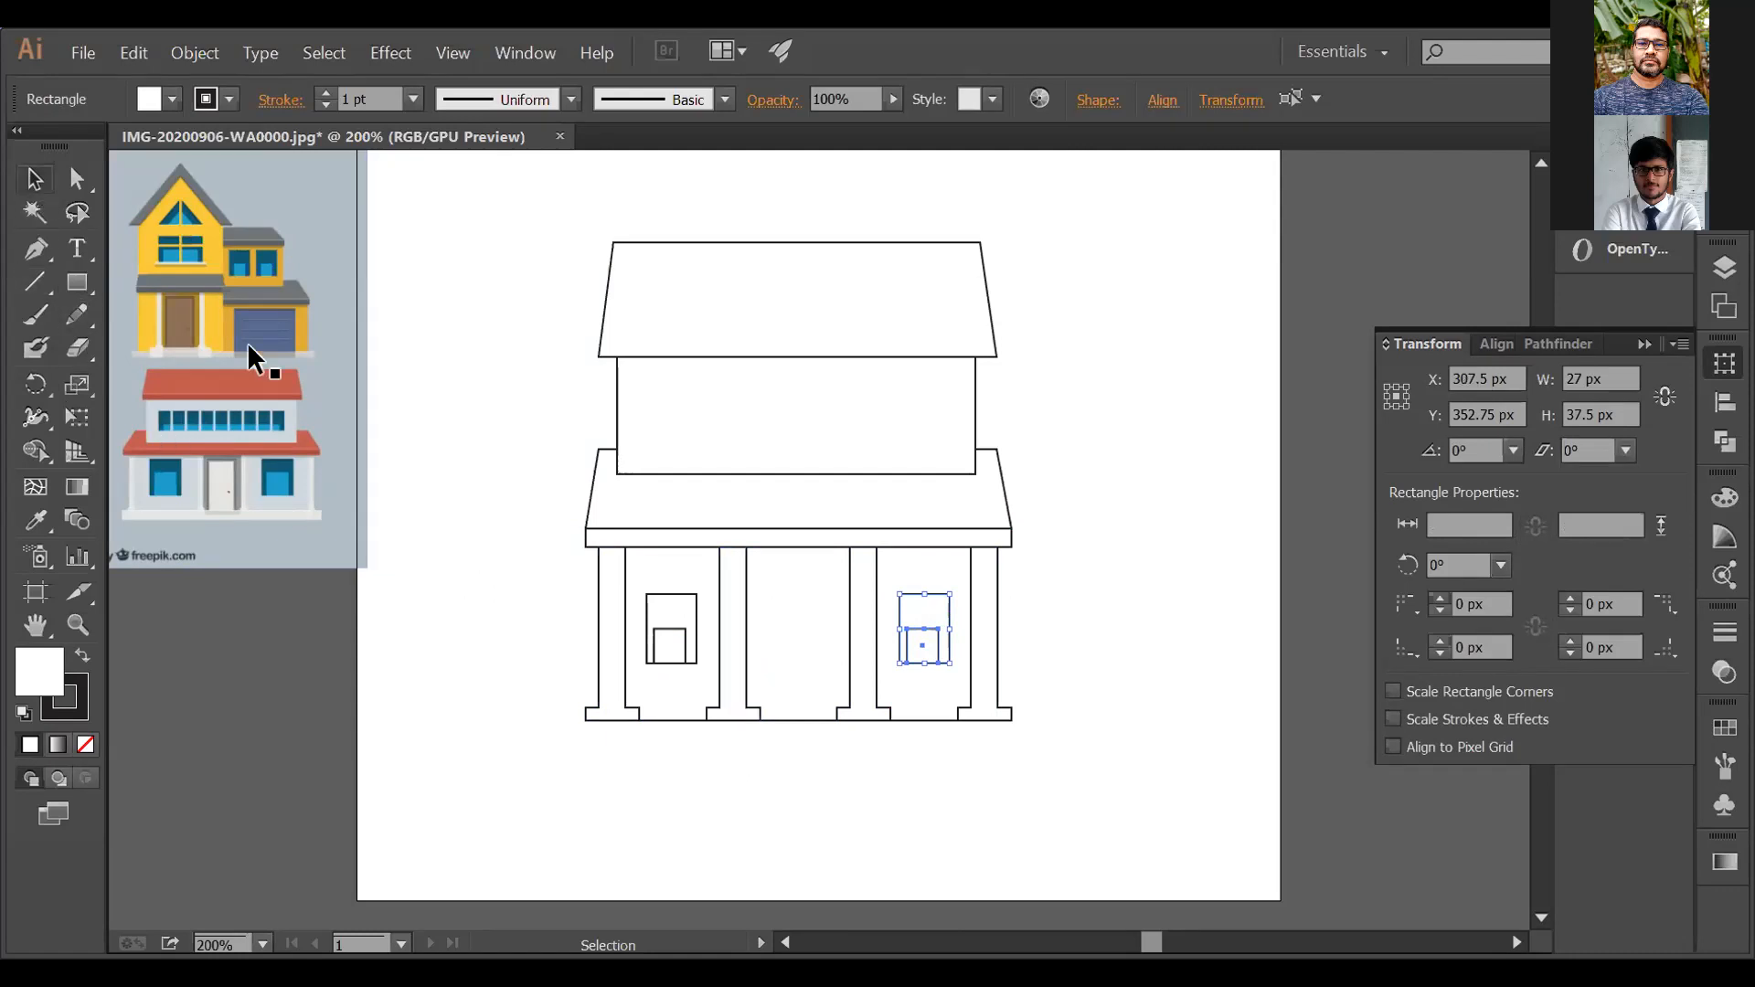
click(458, 521)
Step: Draw a door frame of about 32.5 by 87 px on the ground line between the two middle columns and nudge it slightly left
key(m)
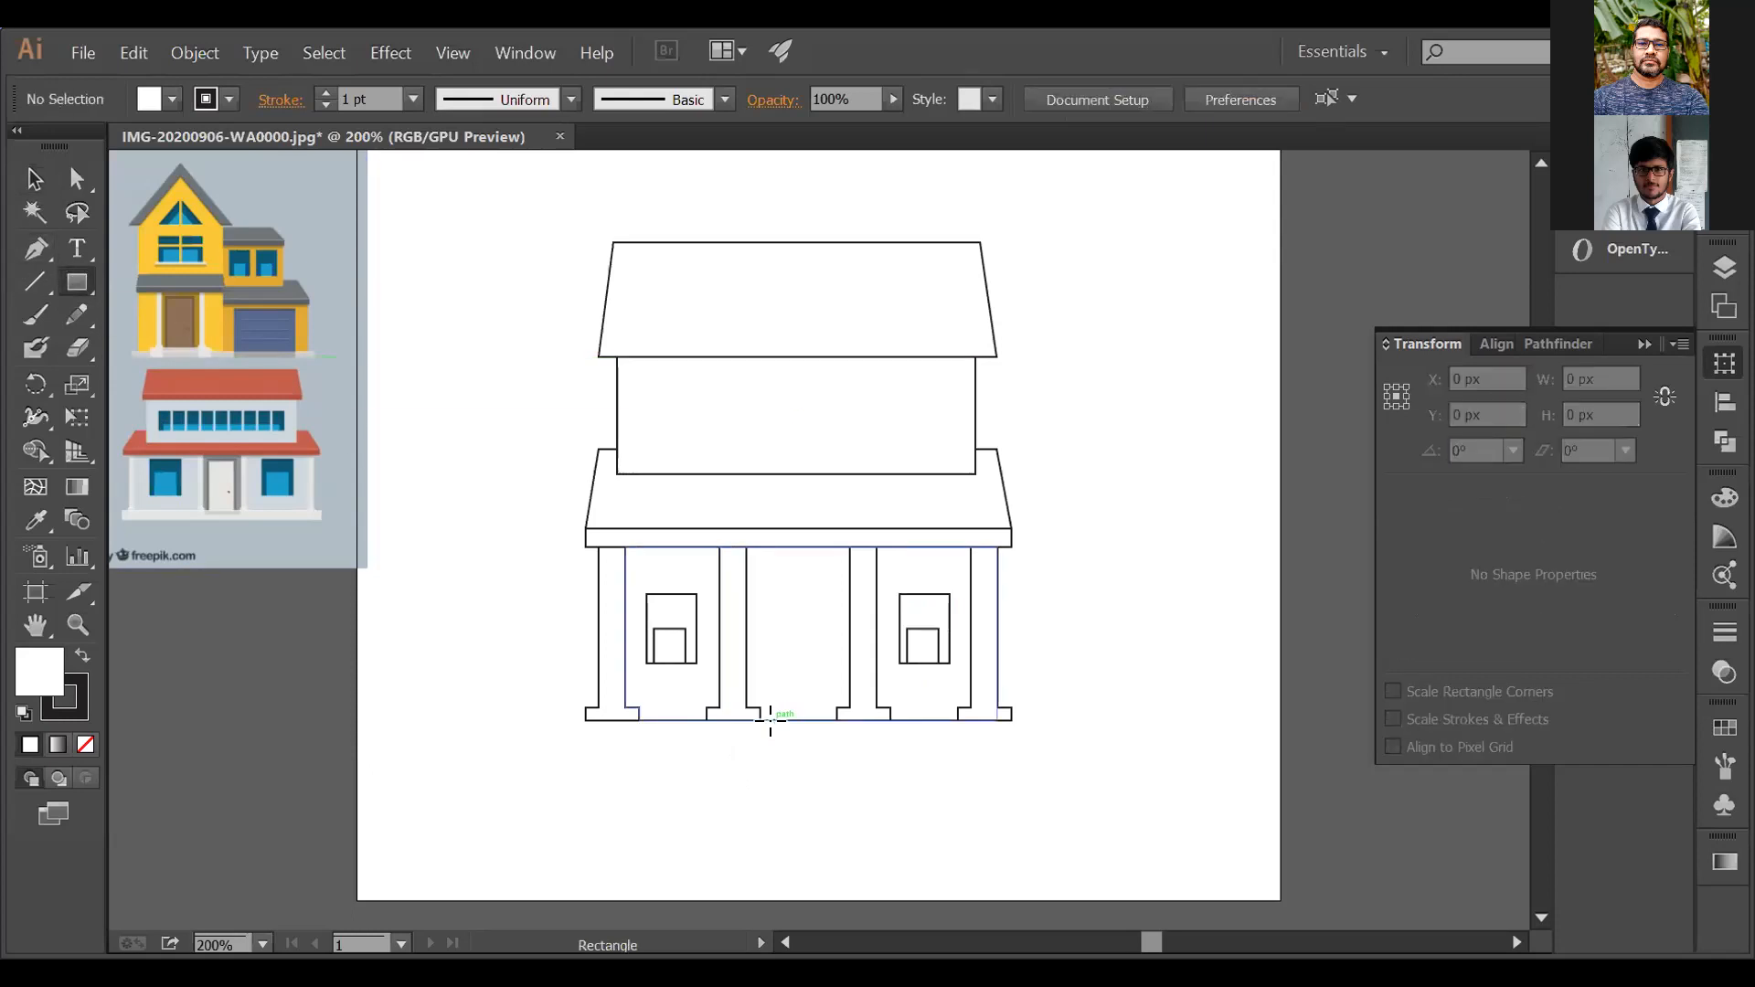
drag(772, 720, 830, 570)
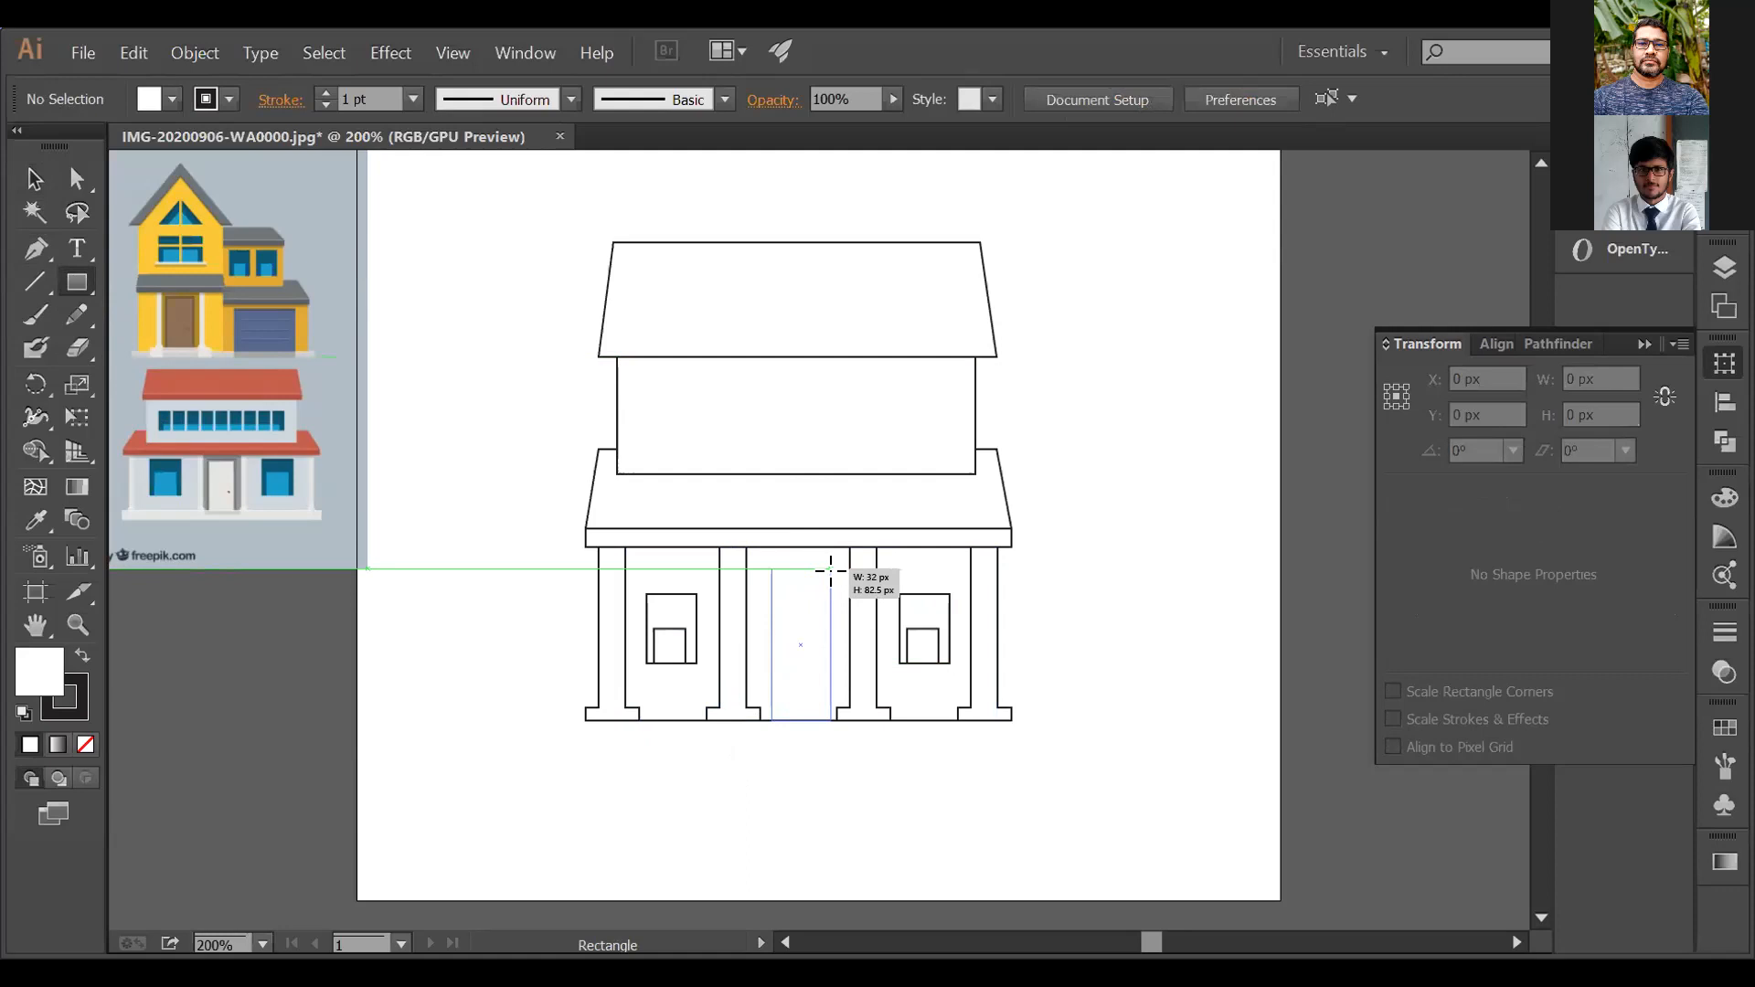
drag(830, 563, 830, 563)
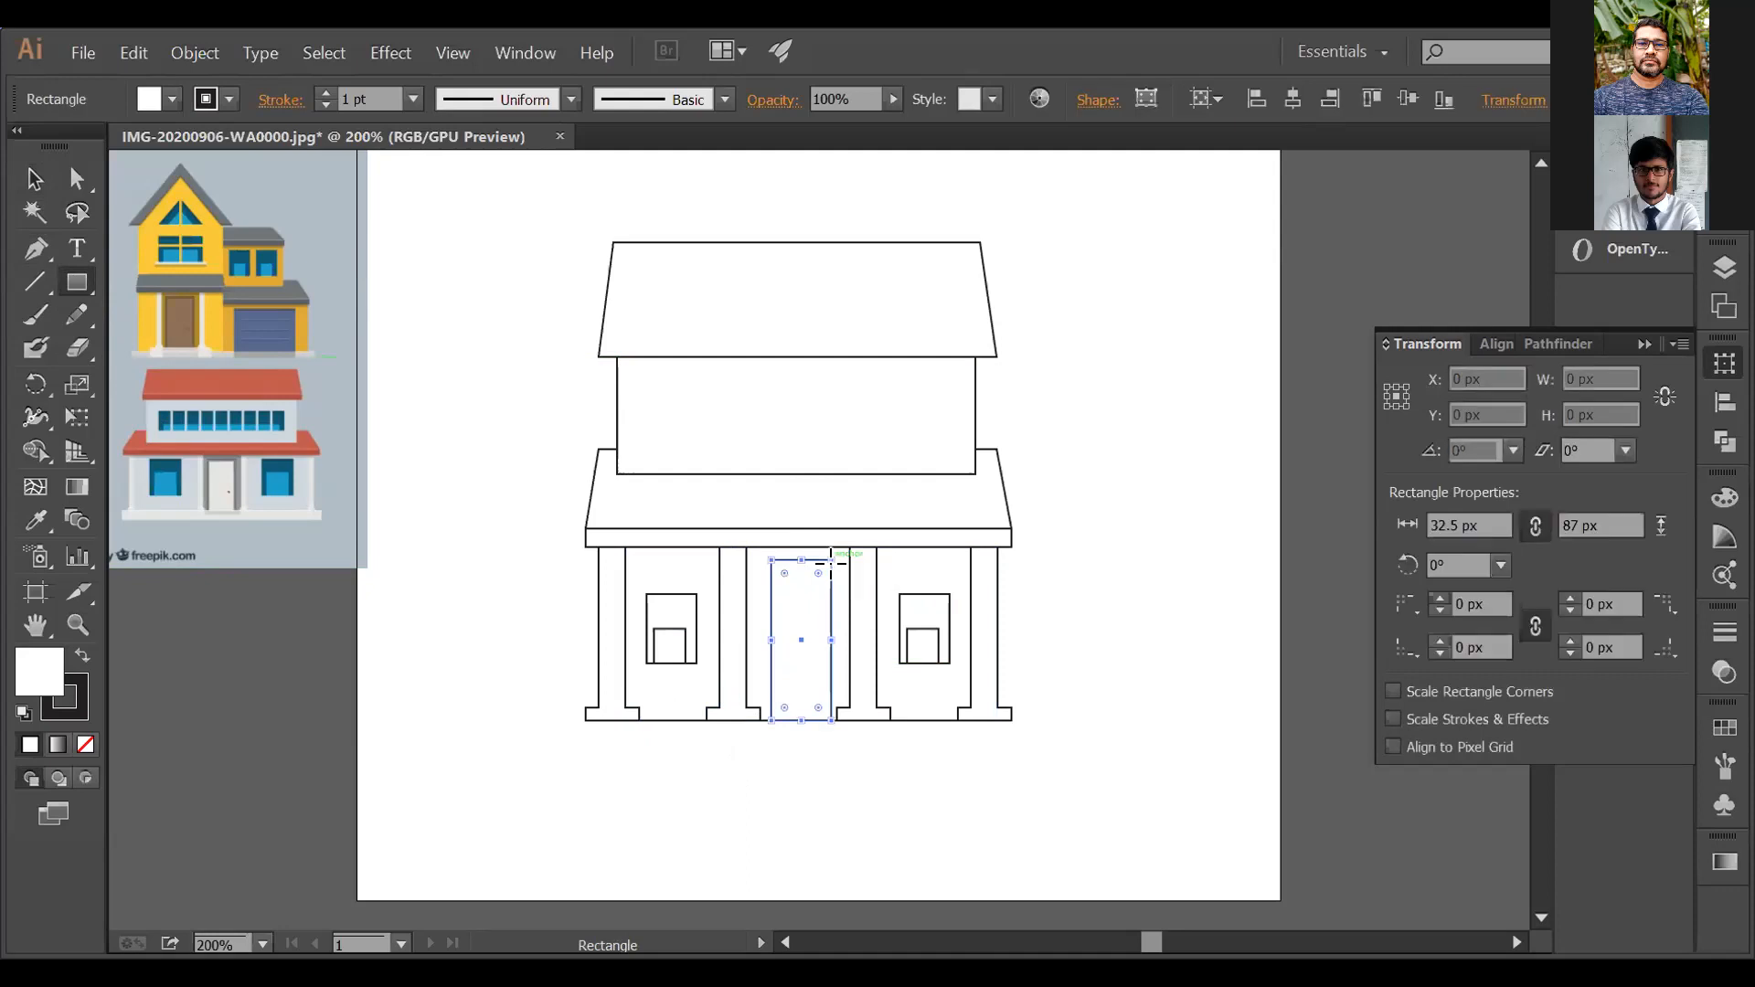
key(Left)
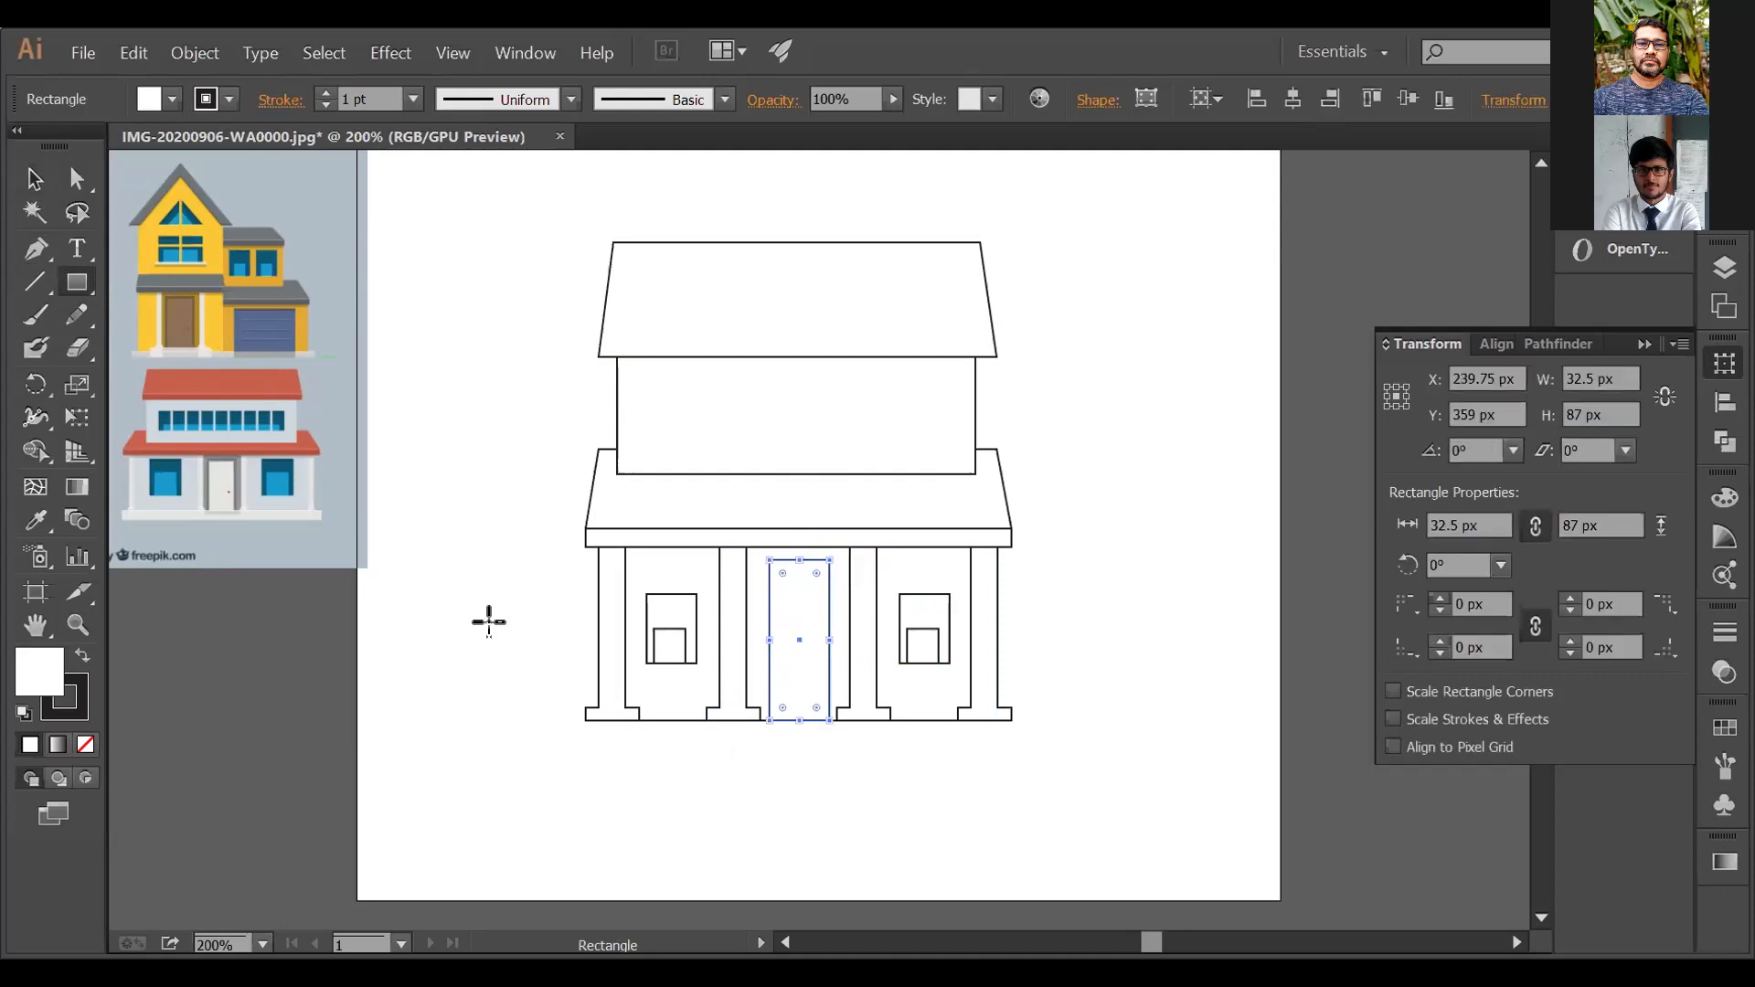
key(v)
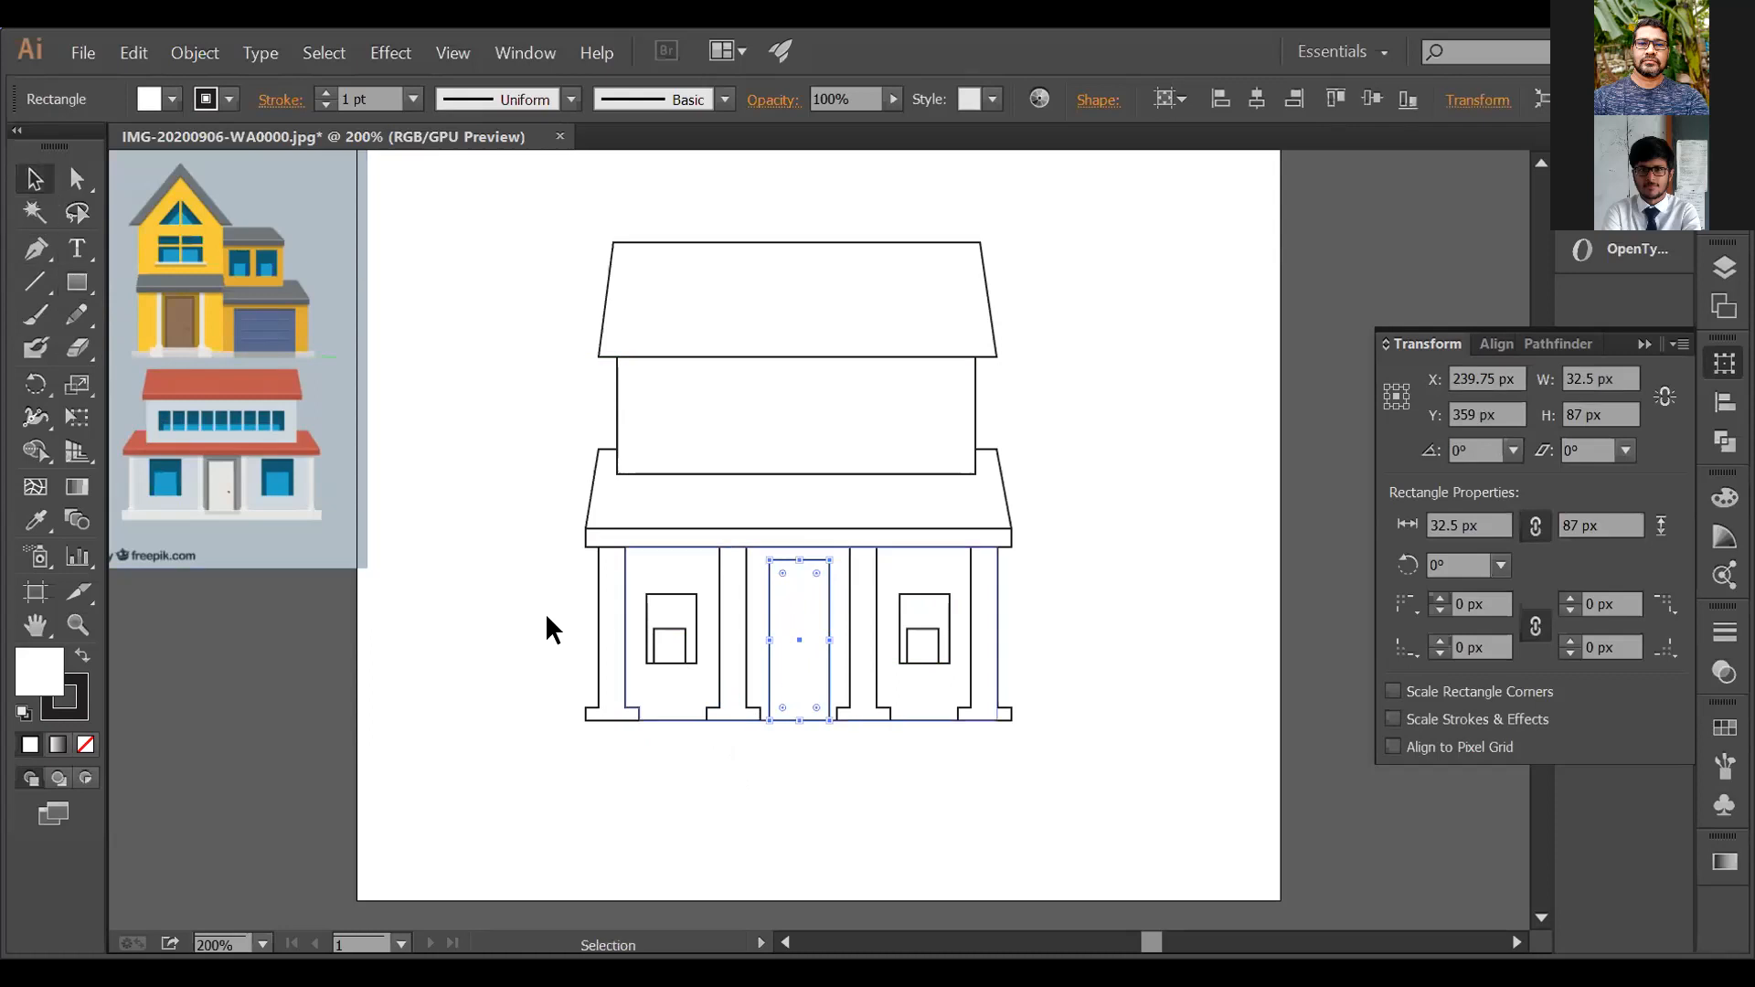
click(547, 618)
Step: Draw a door panel of about 25 by 82.5 px inside the door frame and nudge it right to centre it
click(79, 282)
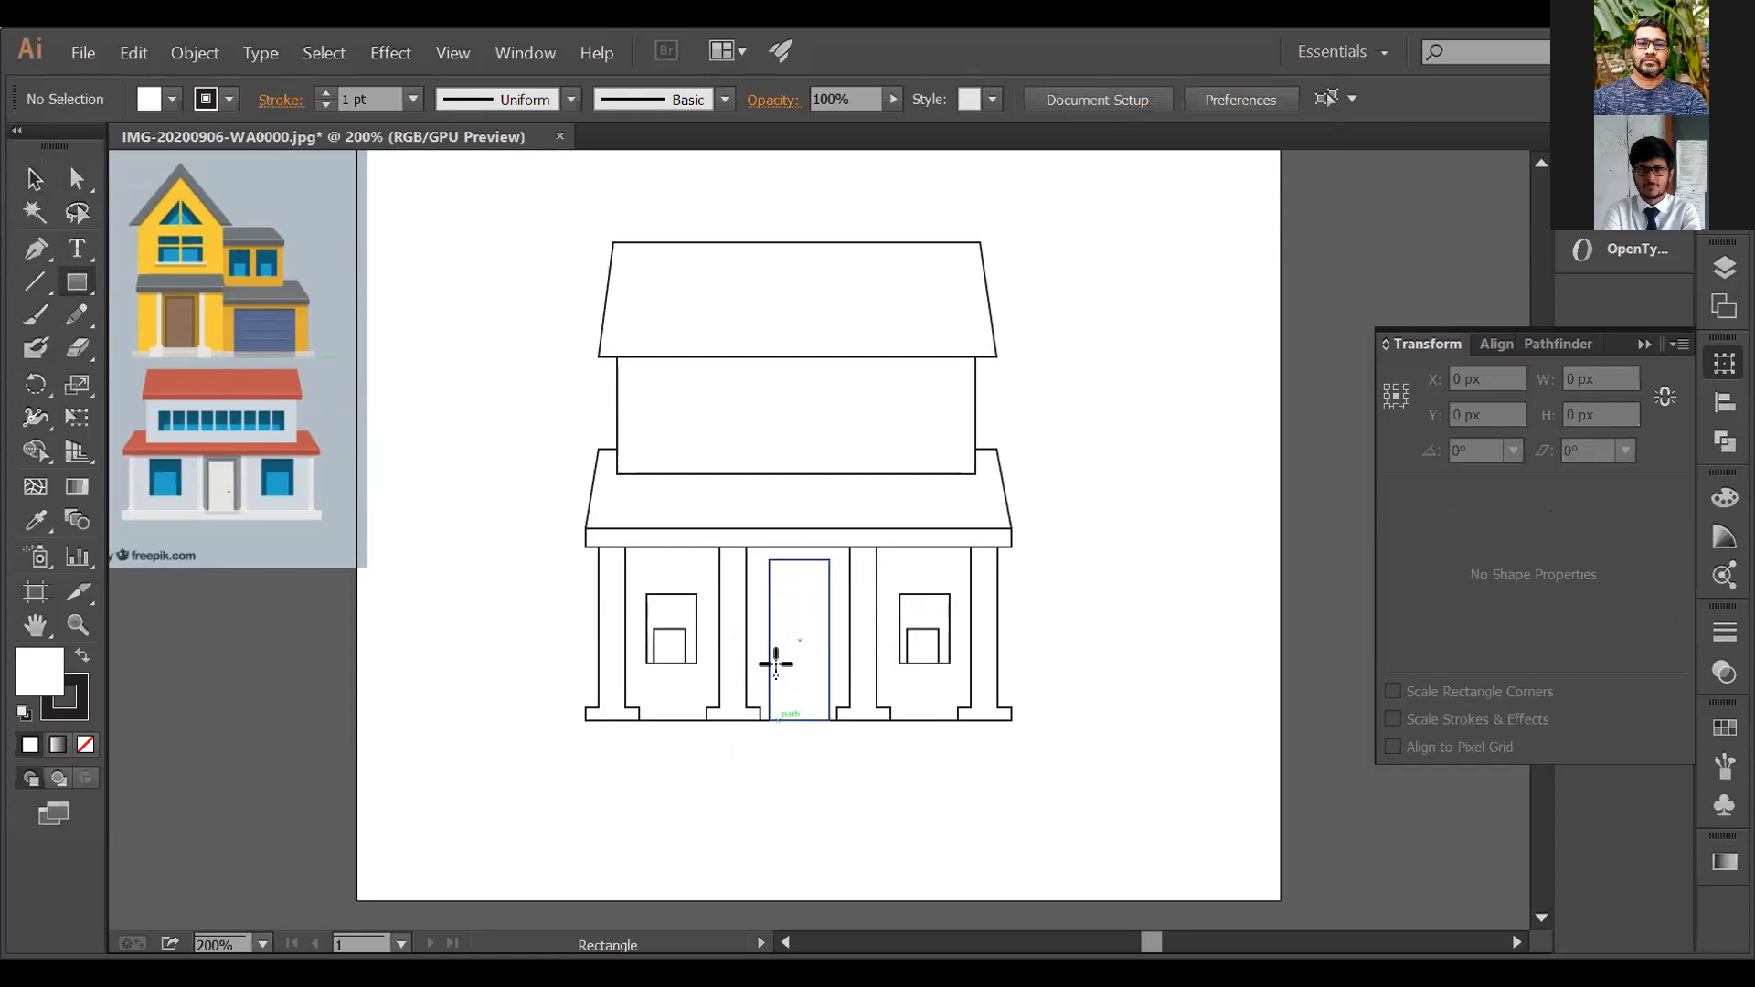
mouse_move(778, 578)
mouse_down()
mouse_move(792, 689)
mouse_move(788, 572)
mouse_move(804, 556)
mouse_move(782, 722)
mouse_move(813, 566)
mouse_up()
key(Right)
key(Right)
key(Right)
key(Right)
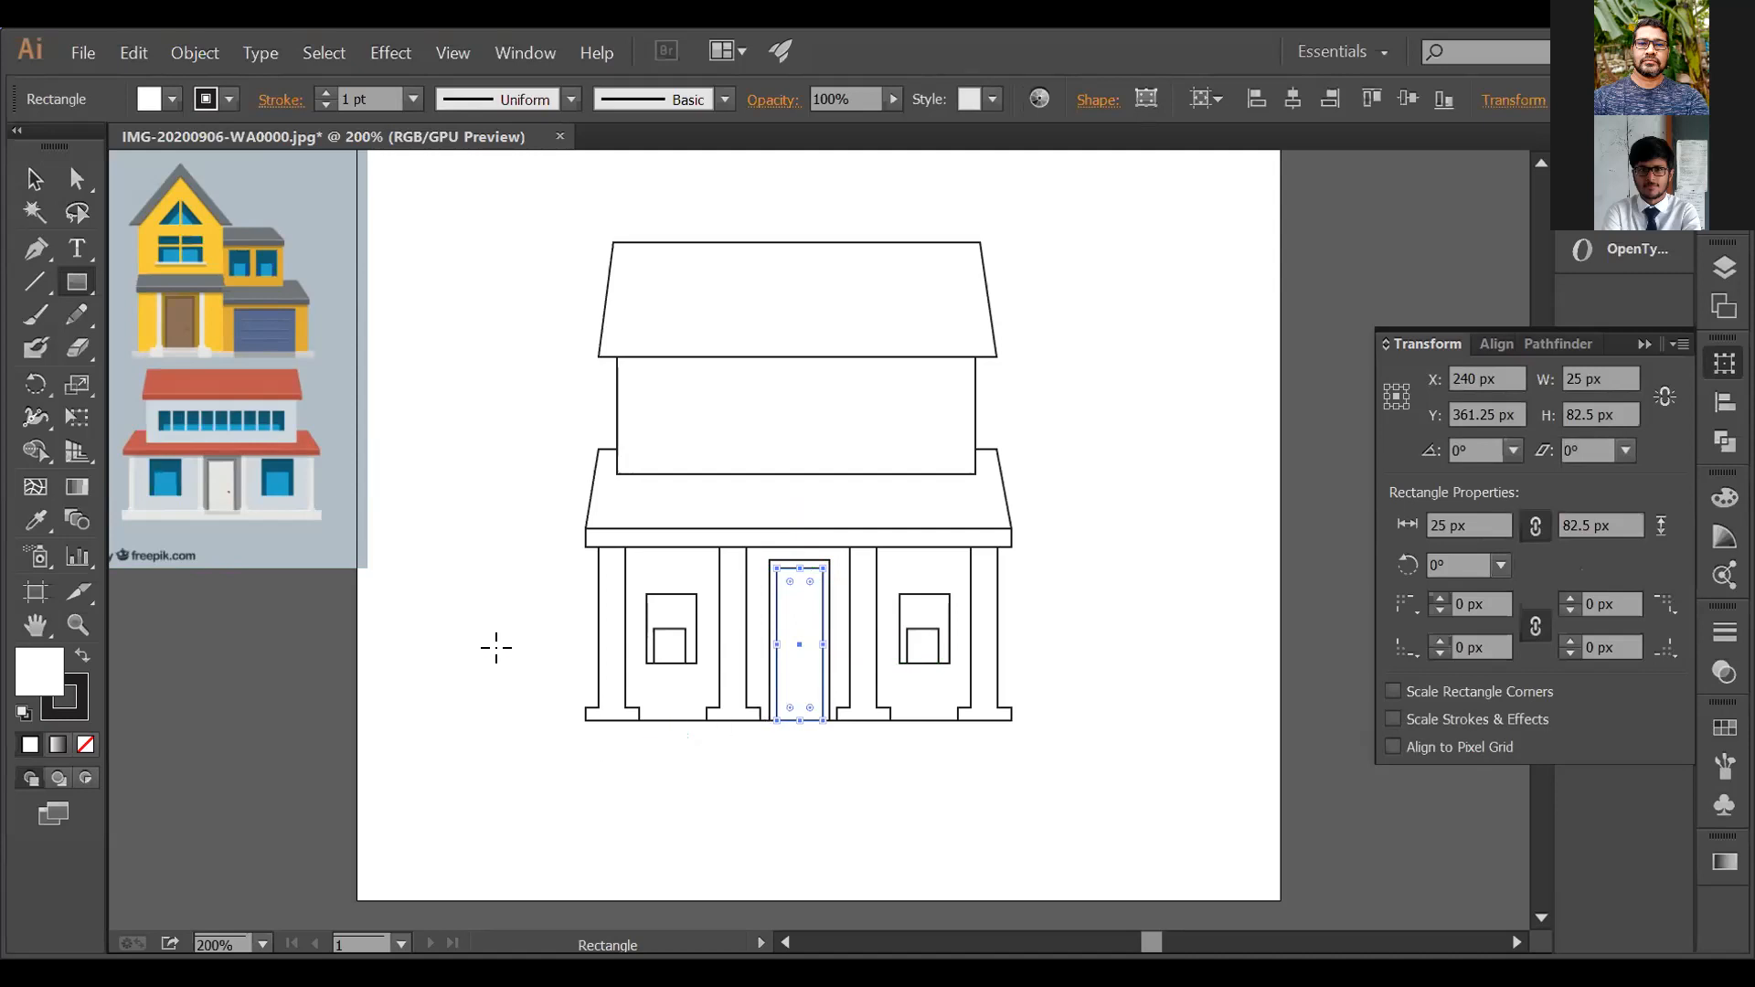
click(35, 178)
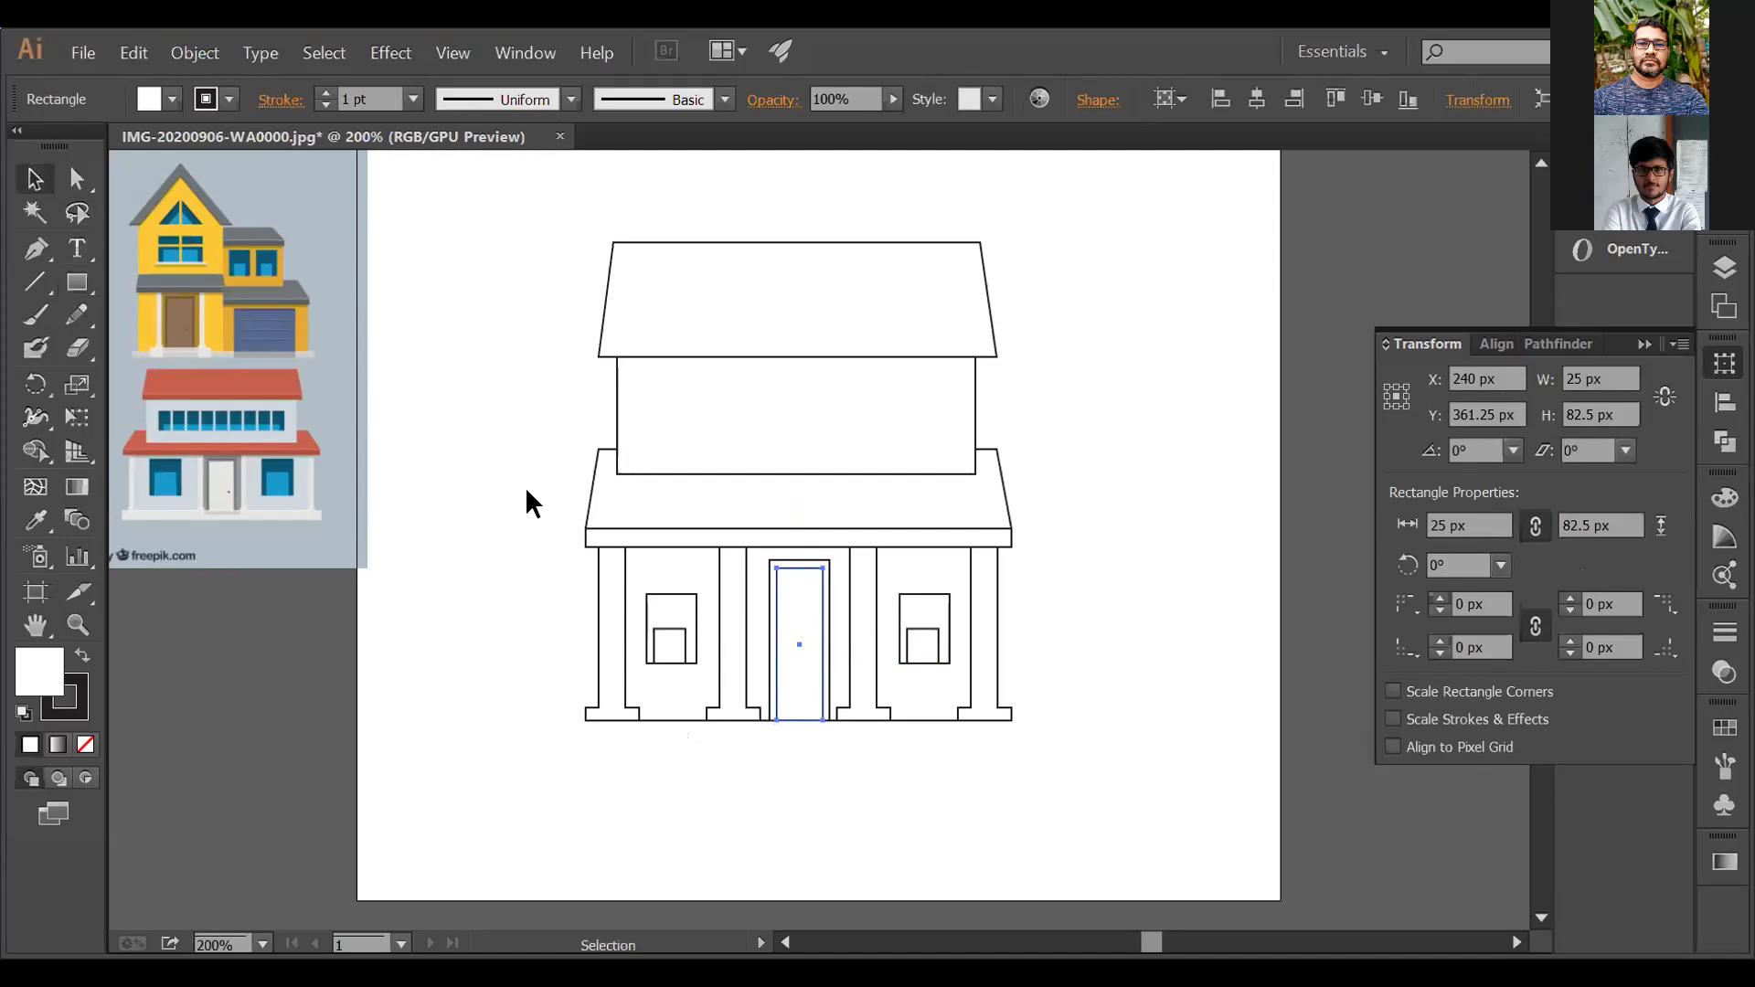
click(526, 491)
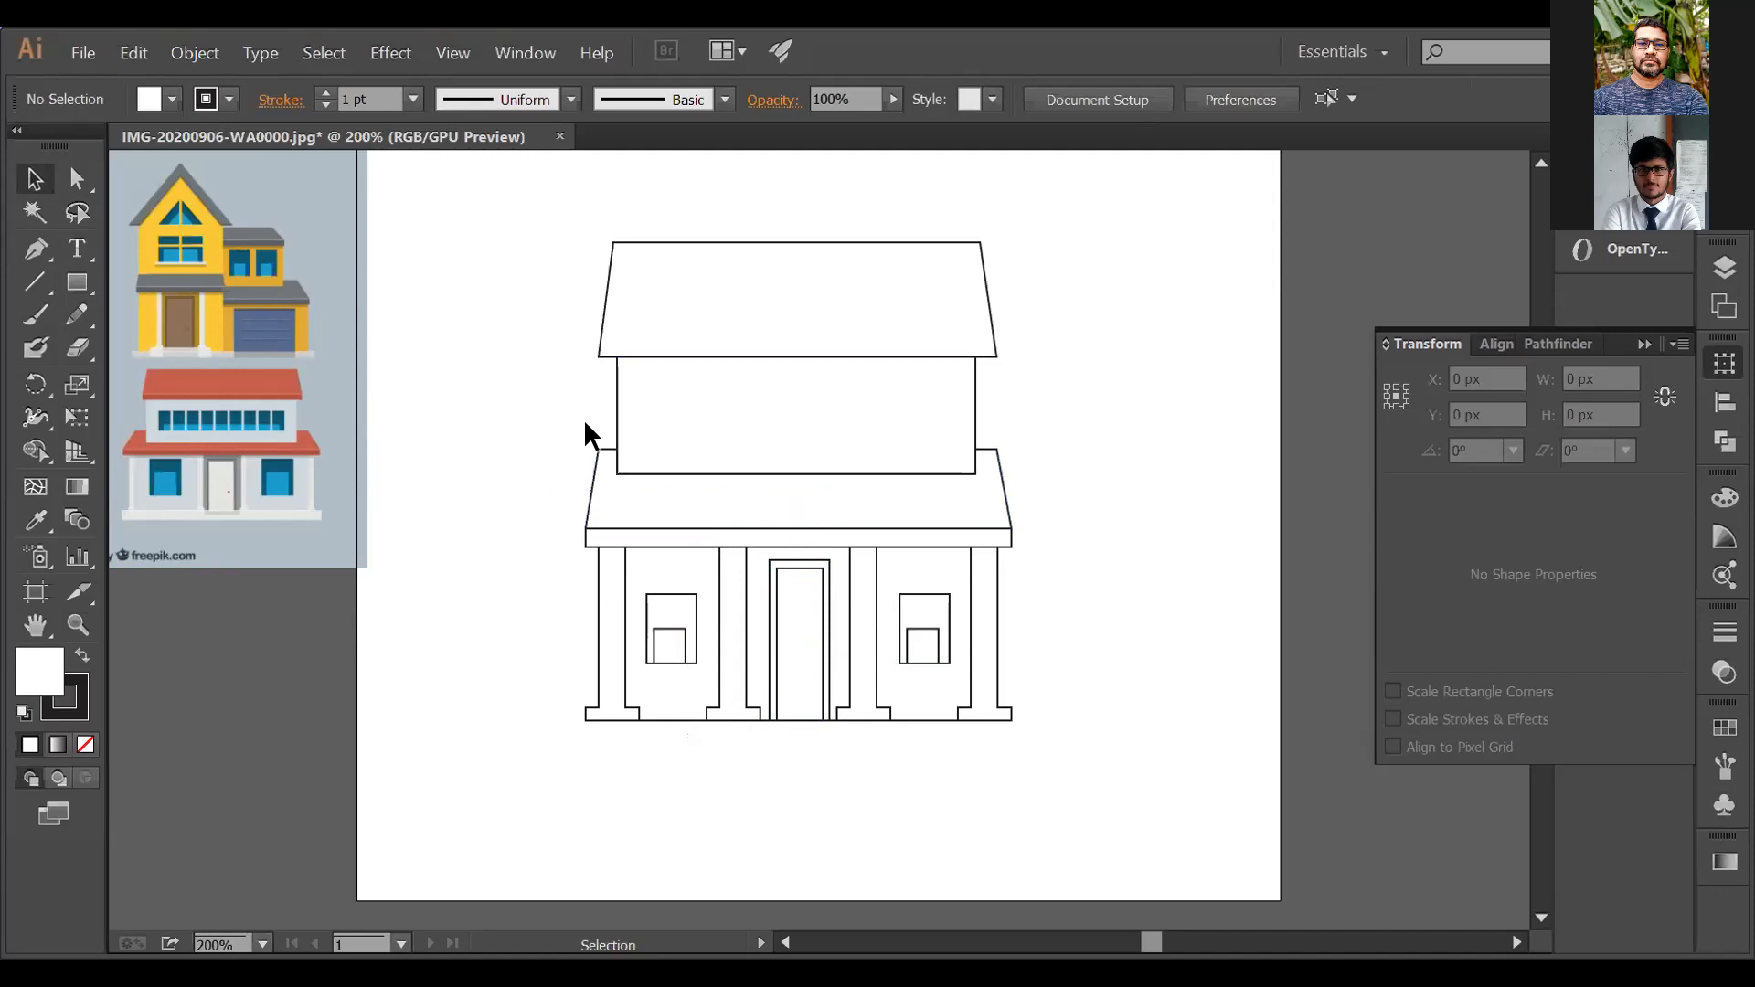
Step: Draw a narrow window of about 13.5 by 27 px near the left end of the upper-floor wall
click(66, 278)
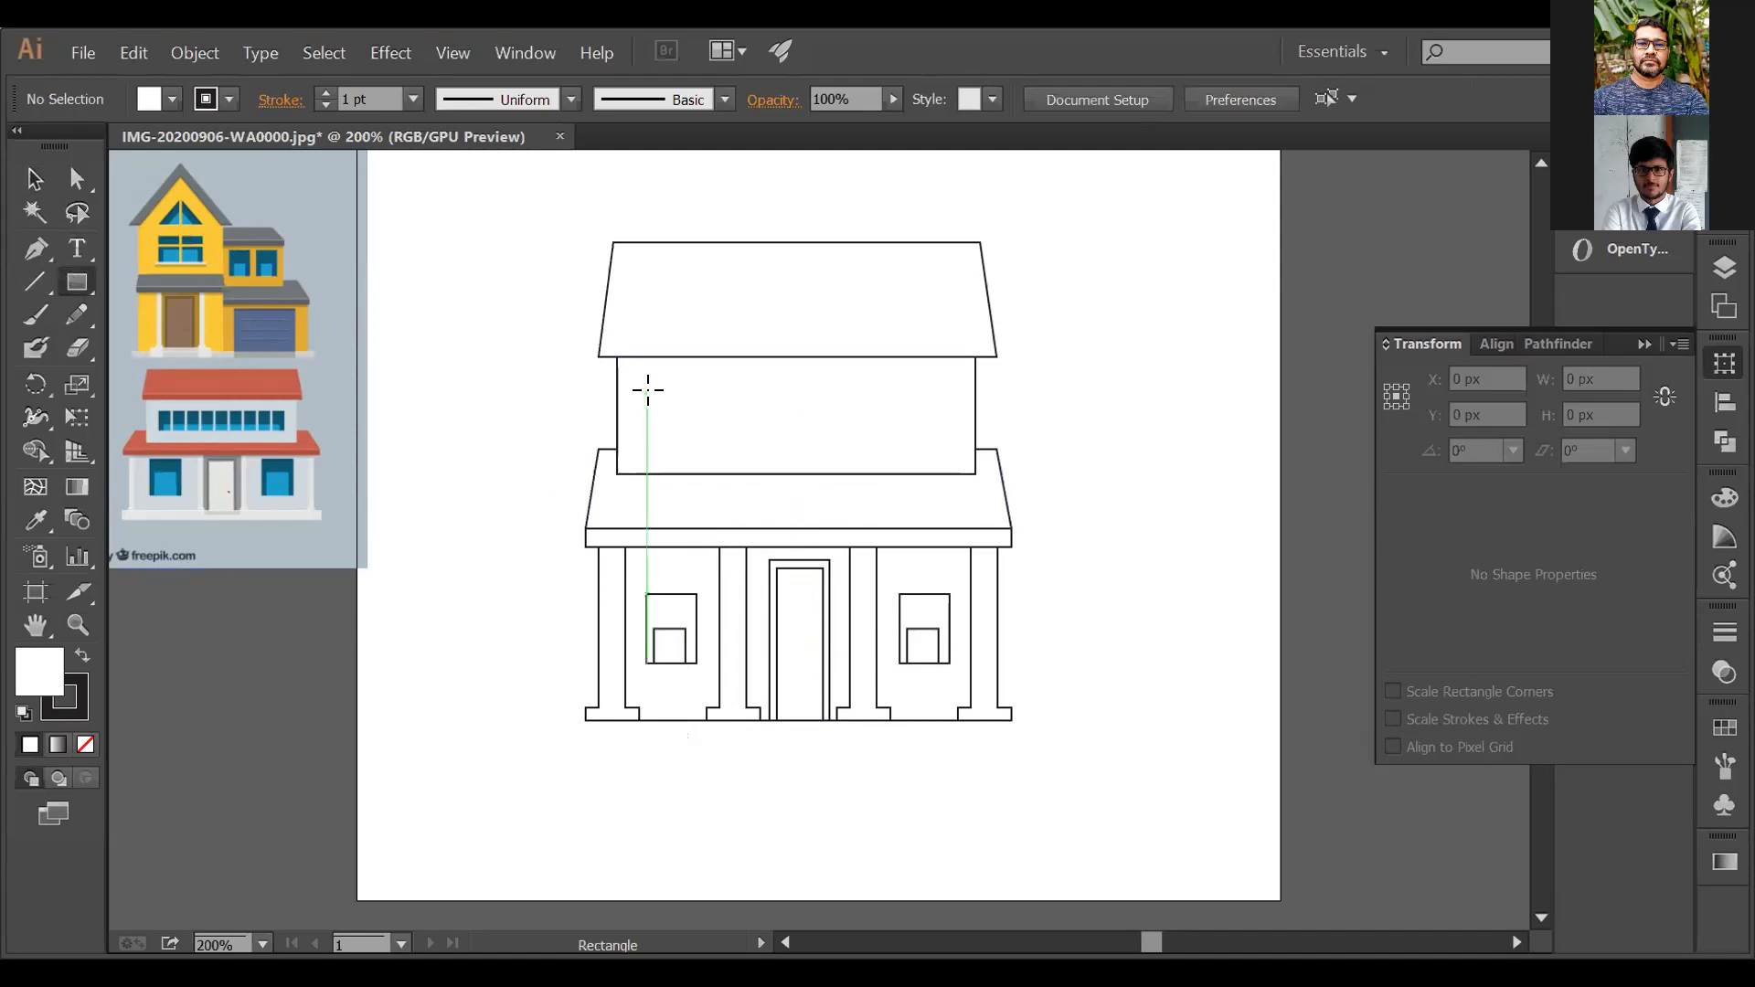
drag(647, 388, 672, 436)
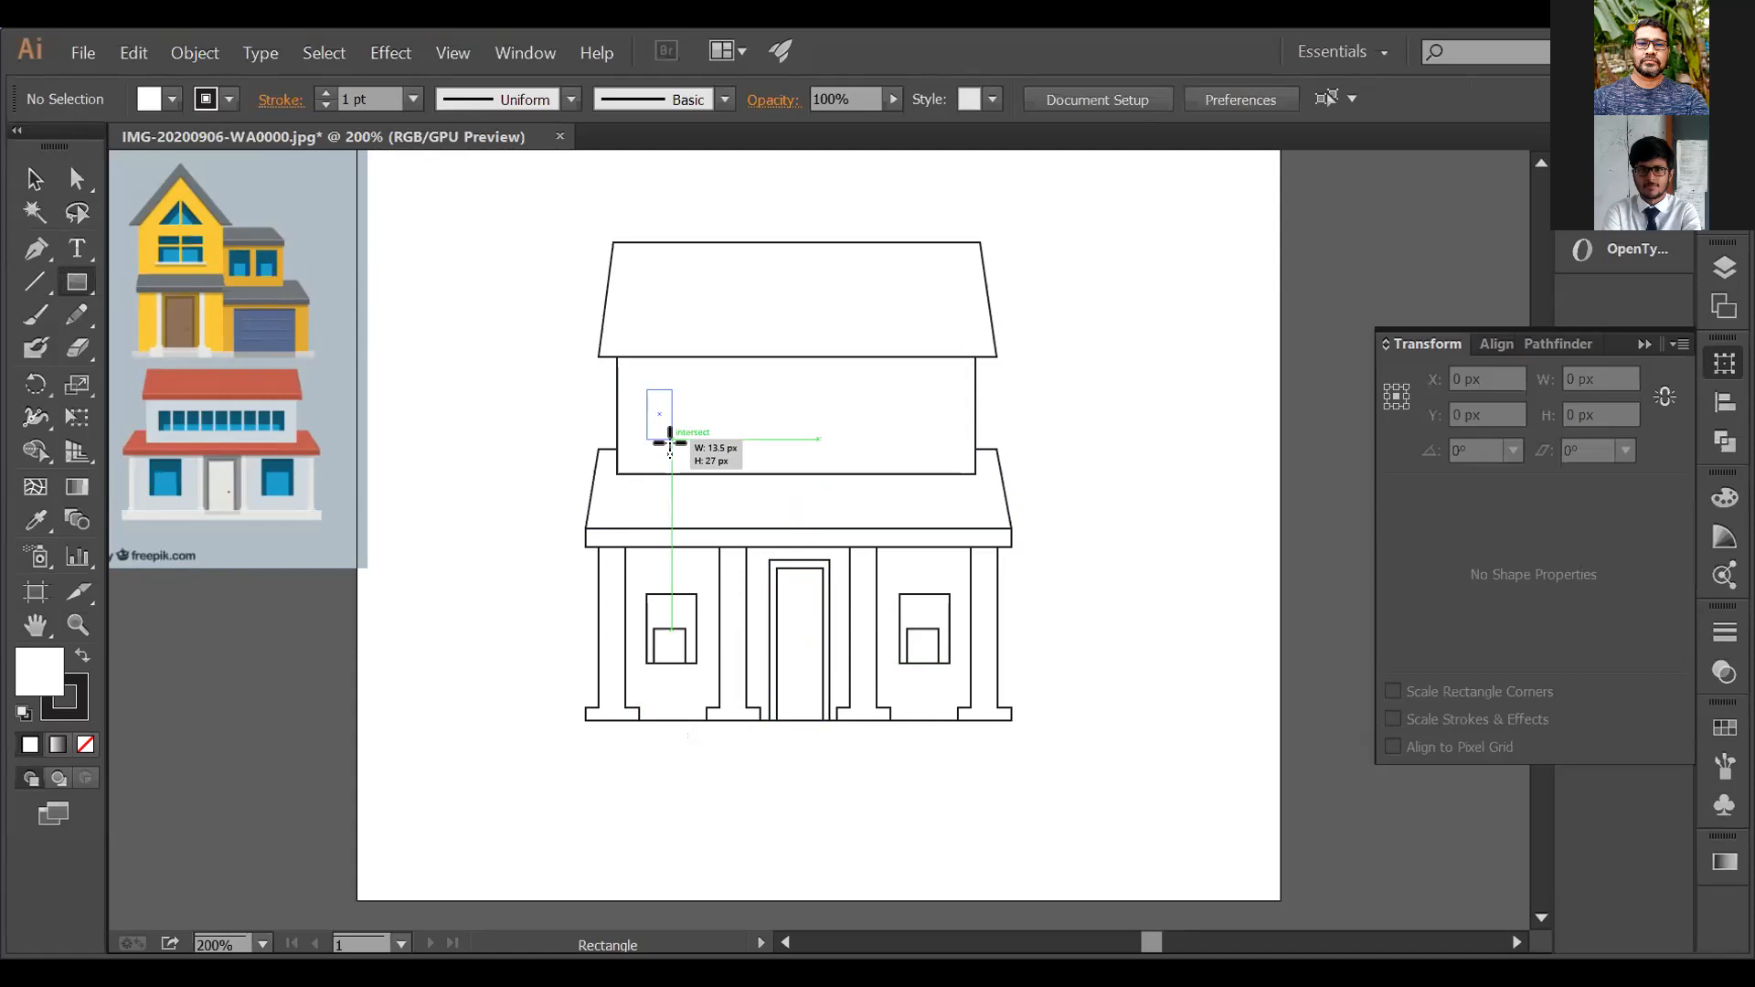
drag(670, 442, 670, 441)
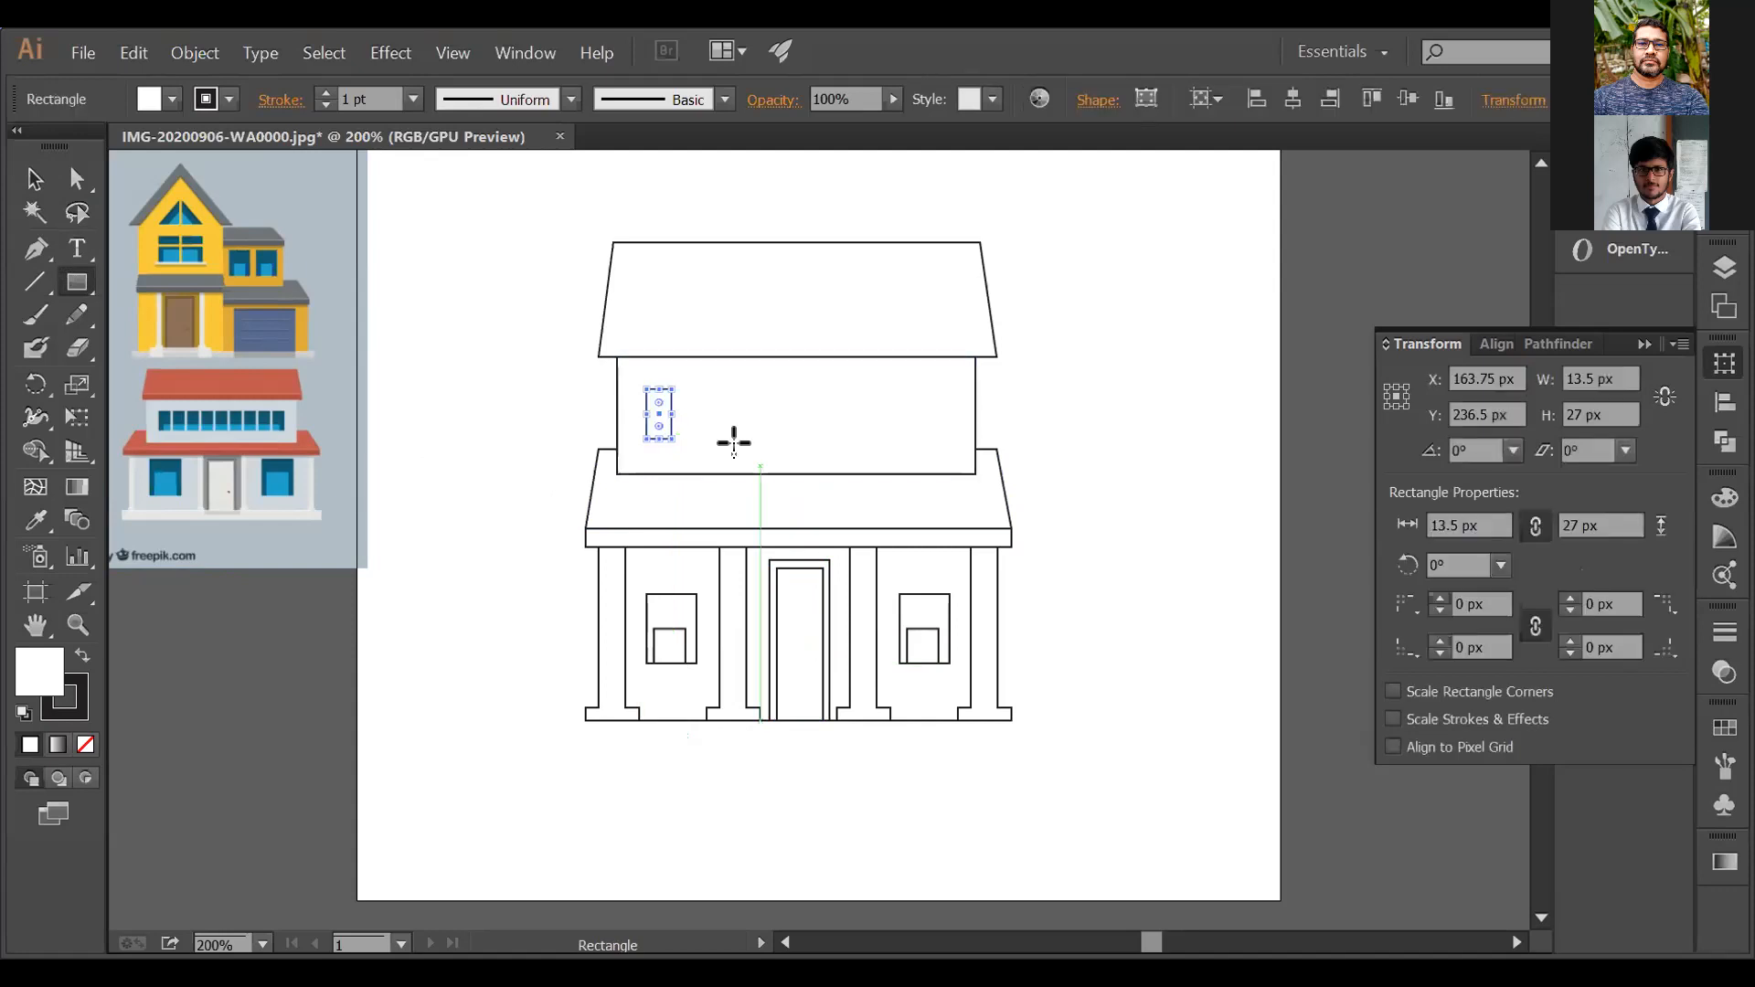
click(35, 178)
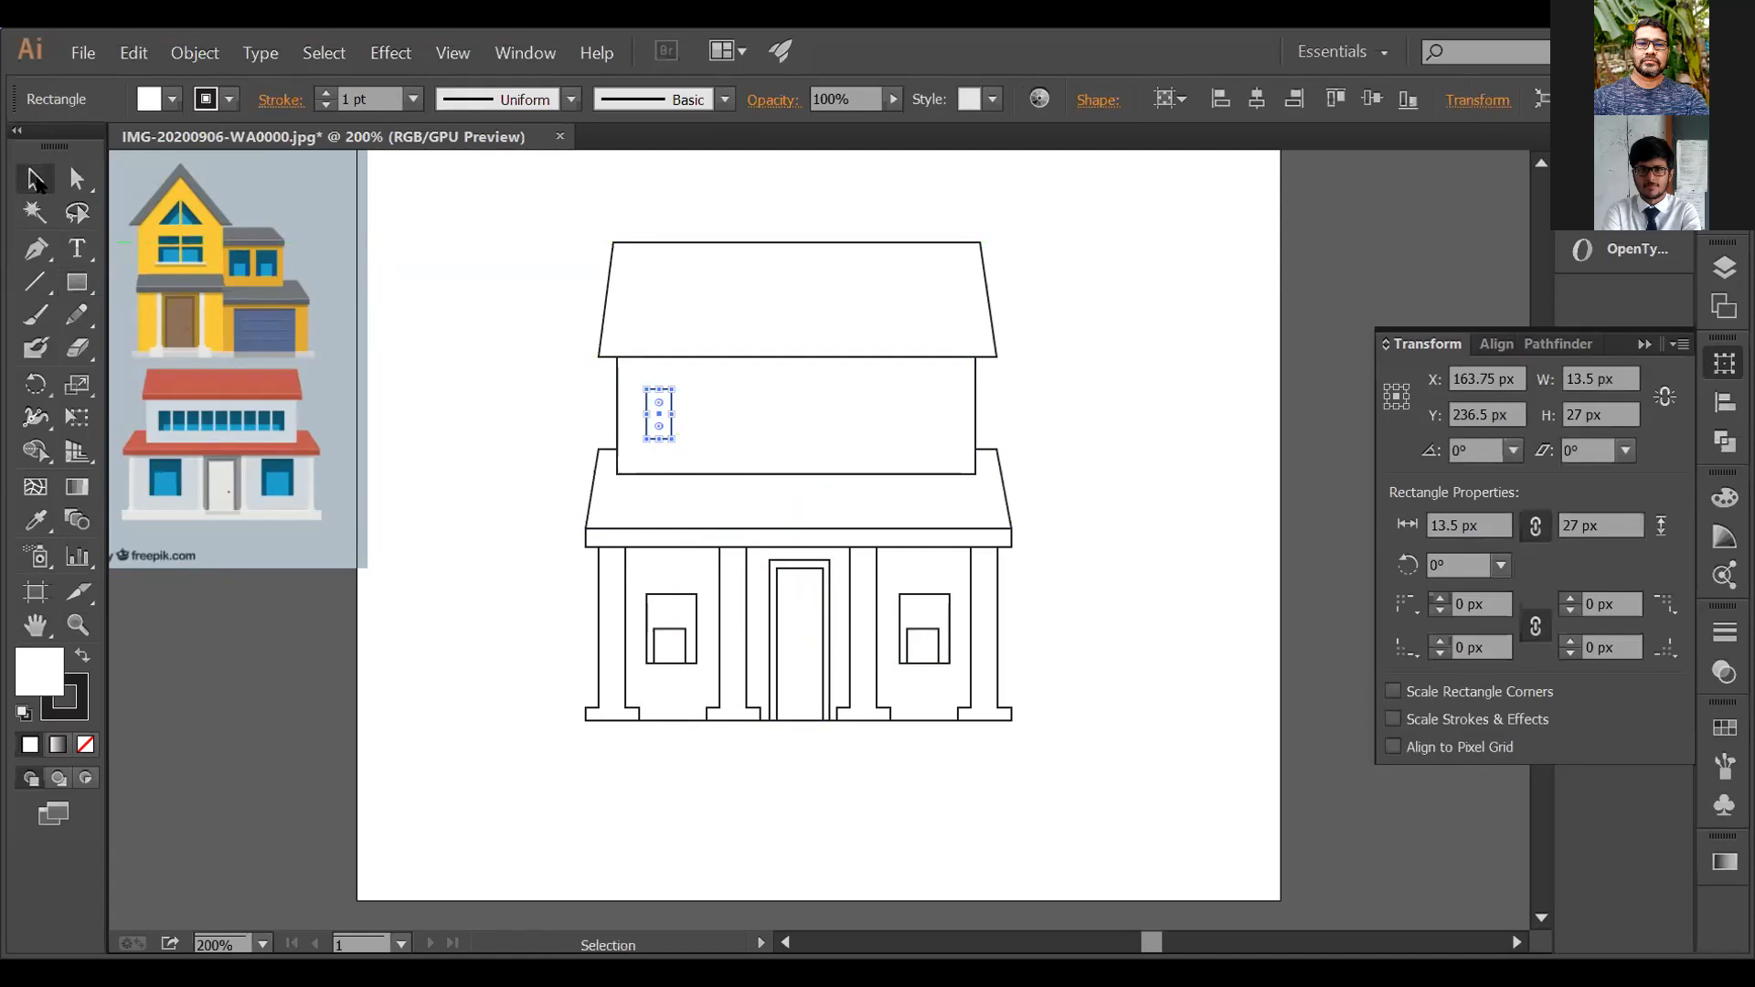
click(455, 377)
Step: Duplicate the narrow window across the upper-floor wall to form a row of eight windows
click(671, 416)
drag(681, 405, 850, 408)
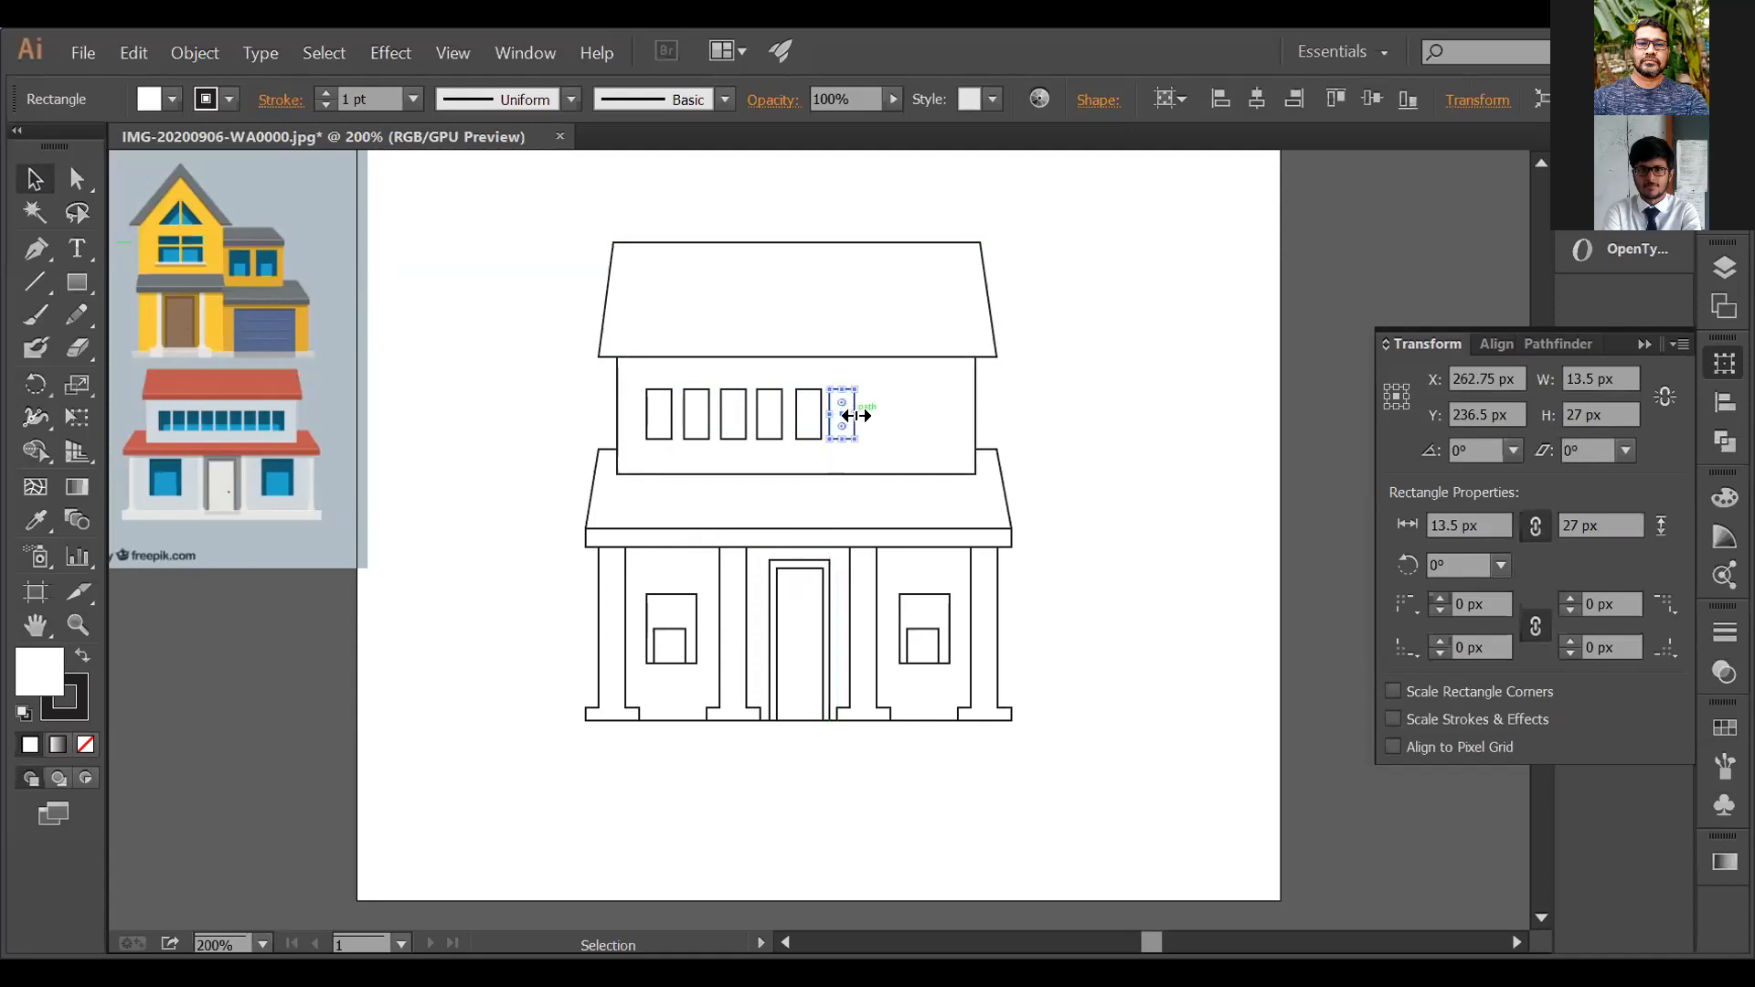
drag(850, 399, 912, 398)
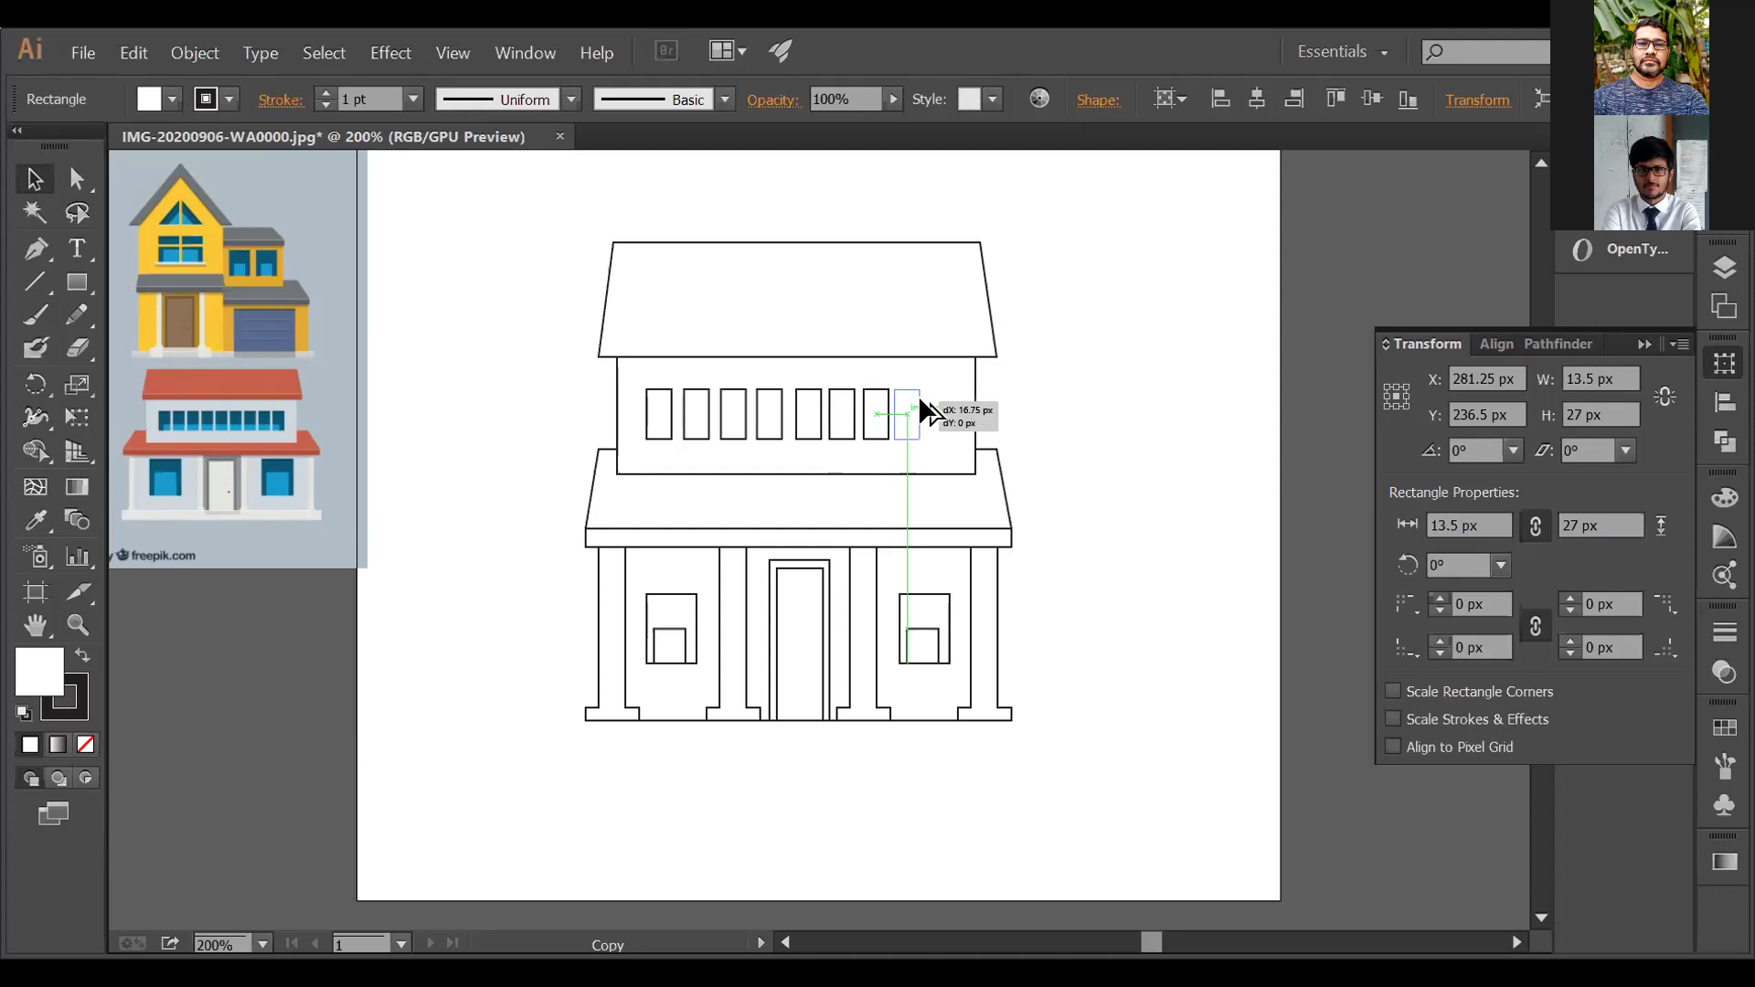
drag(919, 400, 922, 399)
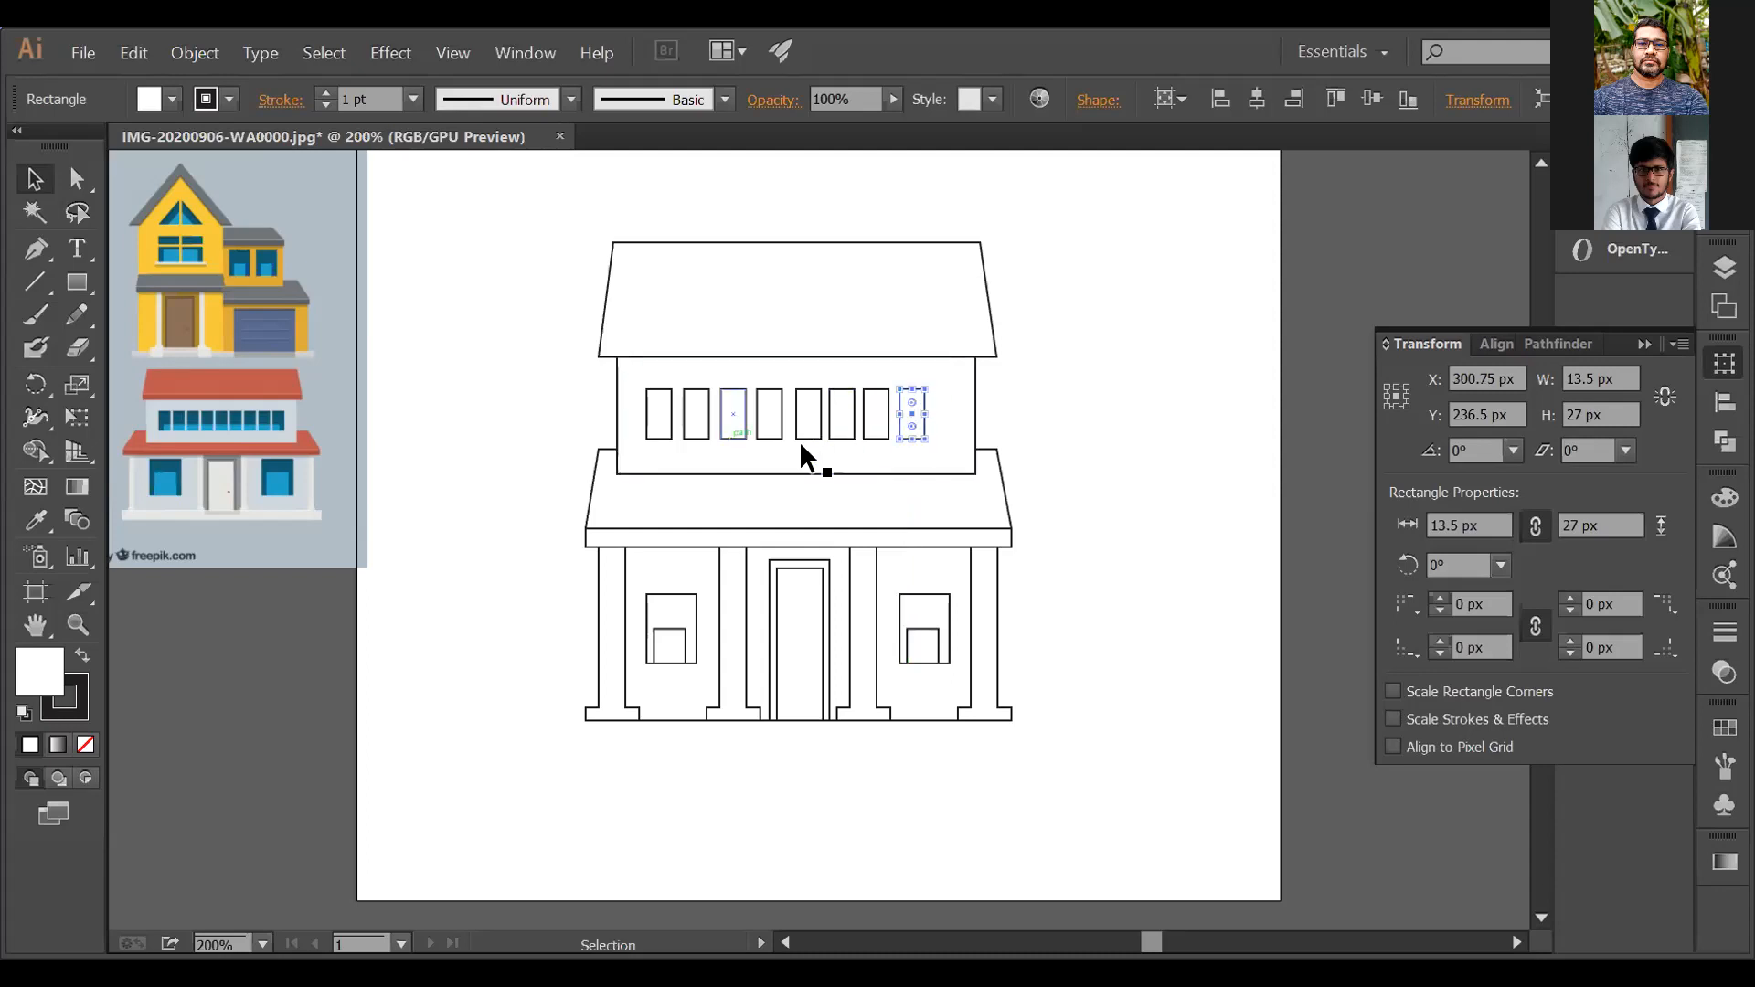
click(502, 399)
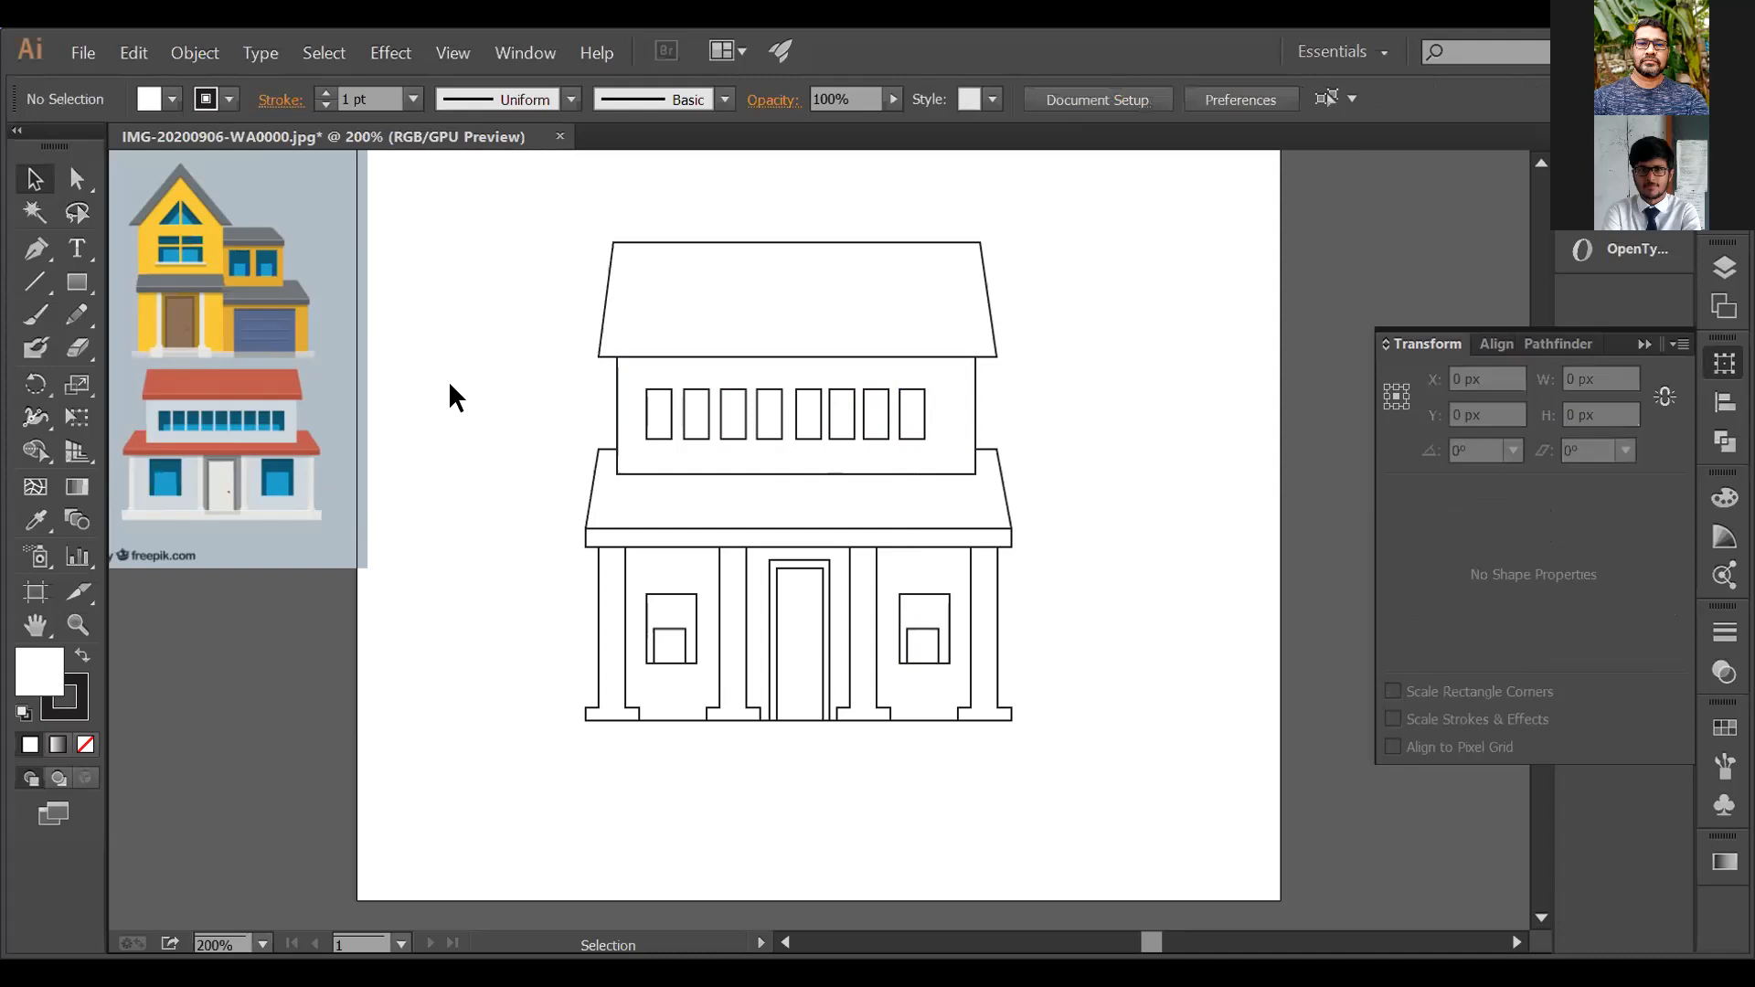
Step: Select all eight narrow windows on the upper-floor wall together
shift+click(665, 413)
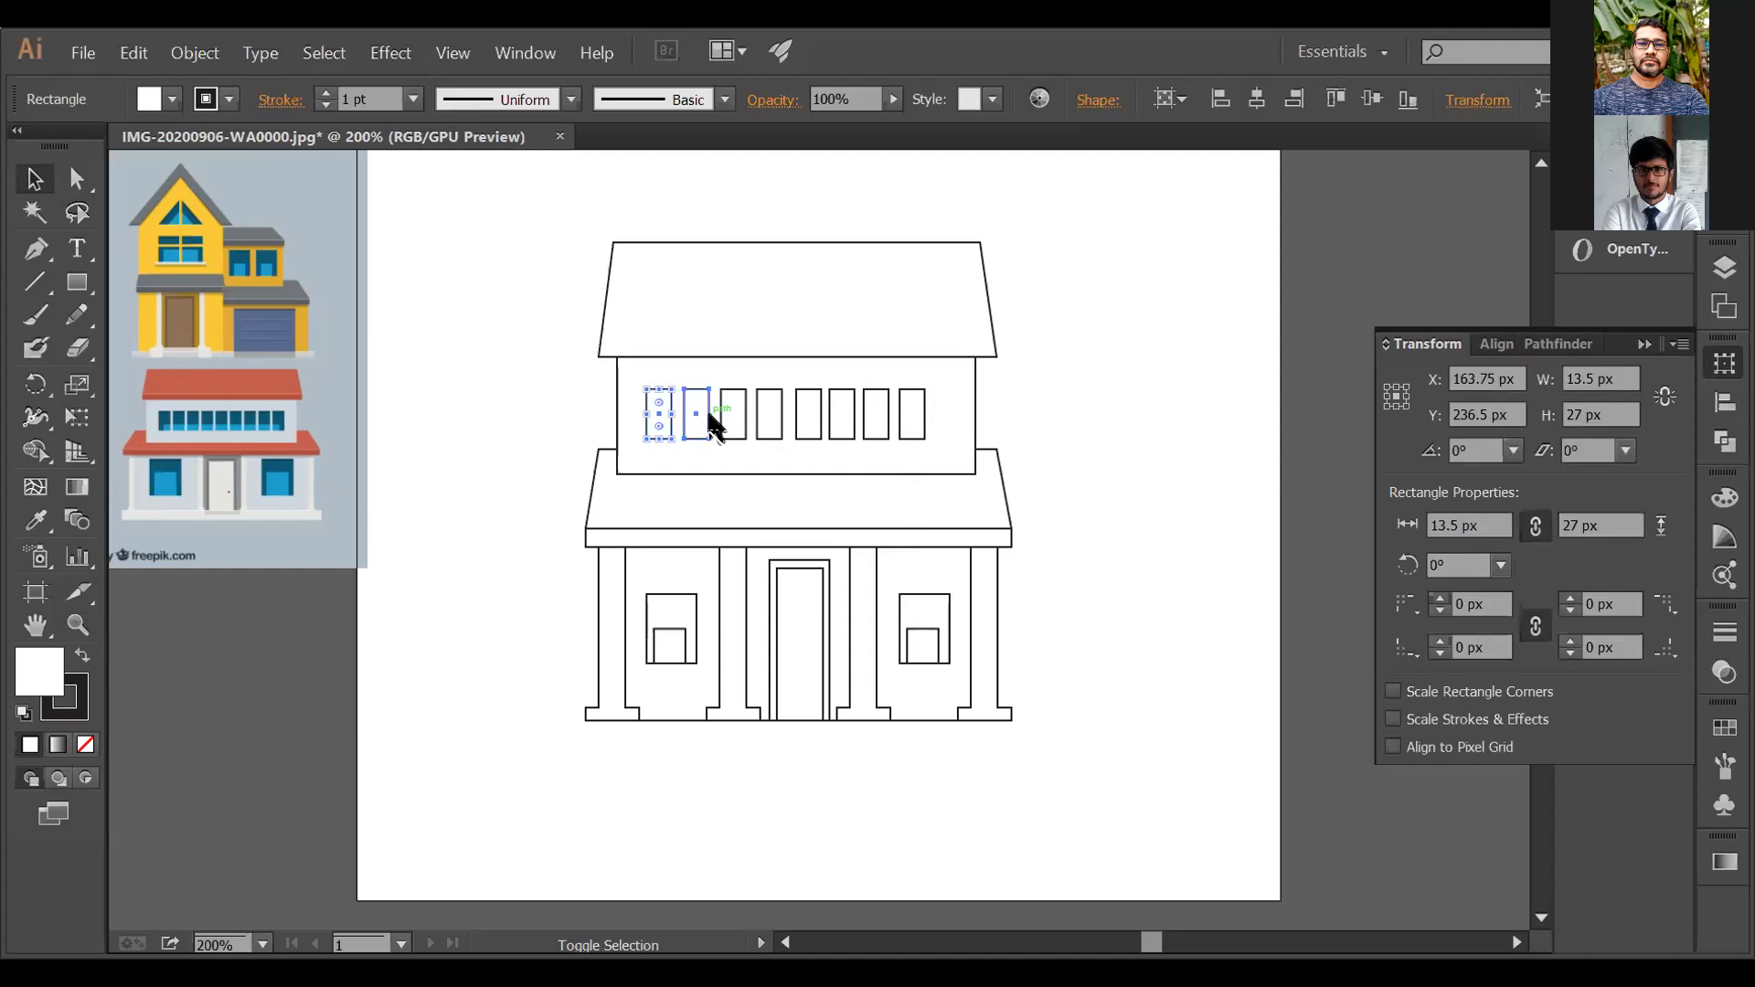
shift+click(710, 416)
shift+click(742, 413)
shift+click(779, 416)
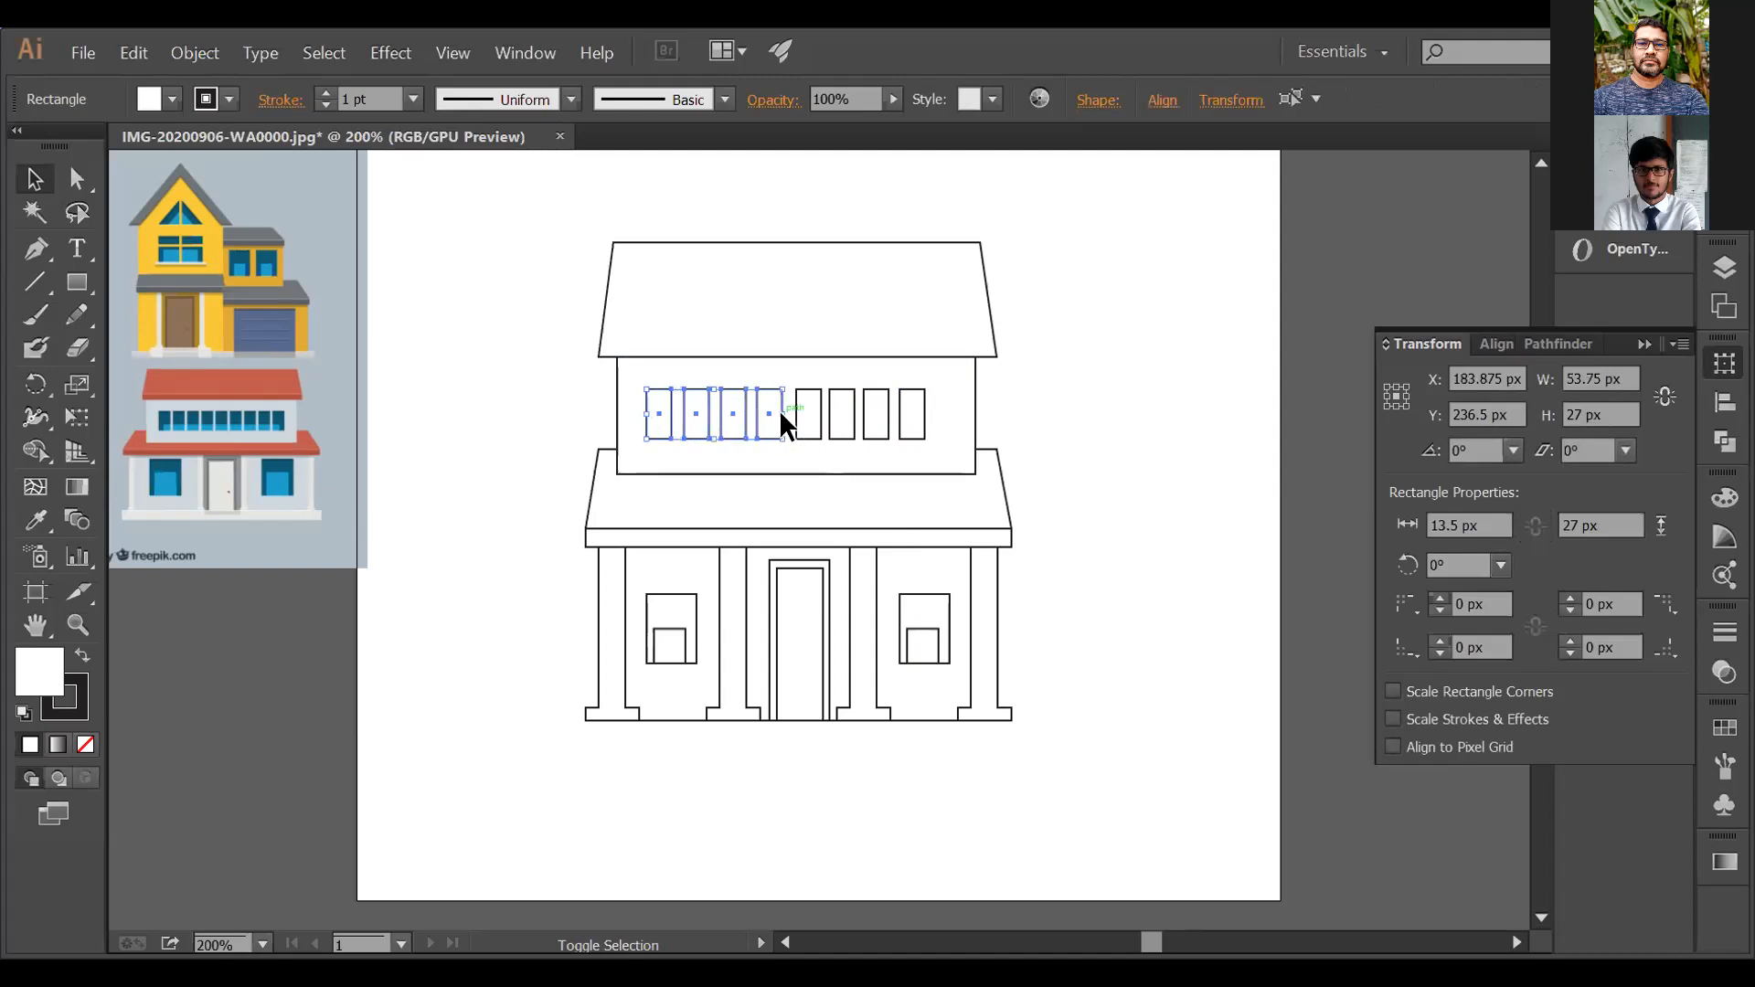
shift+click(843, 417)
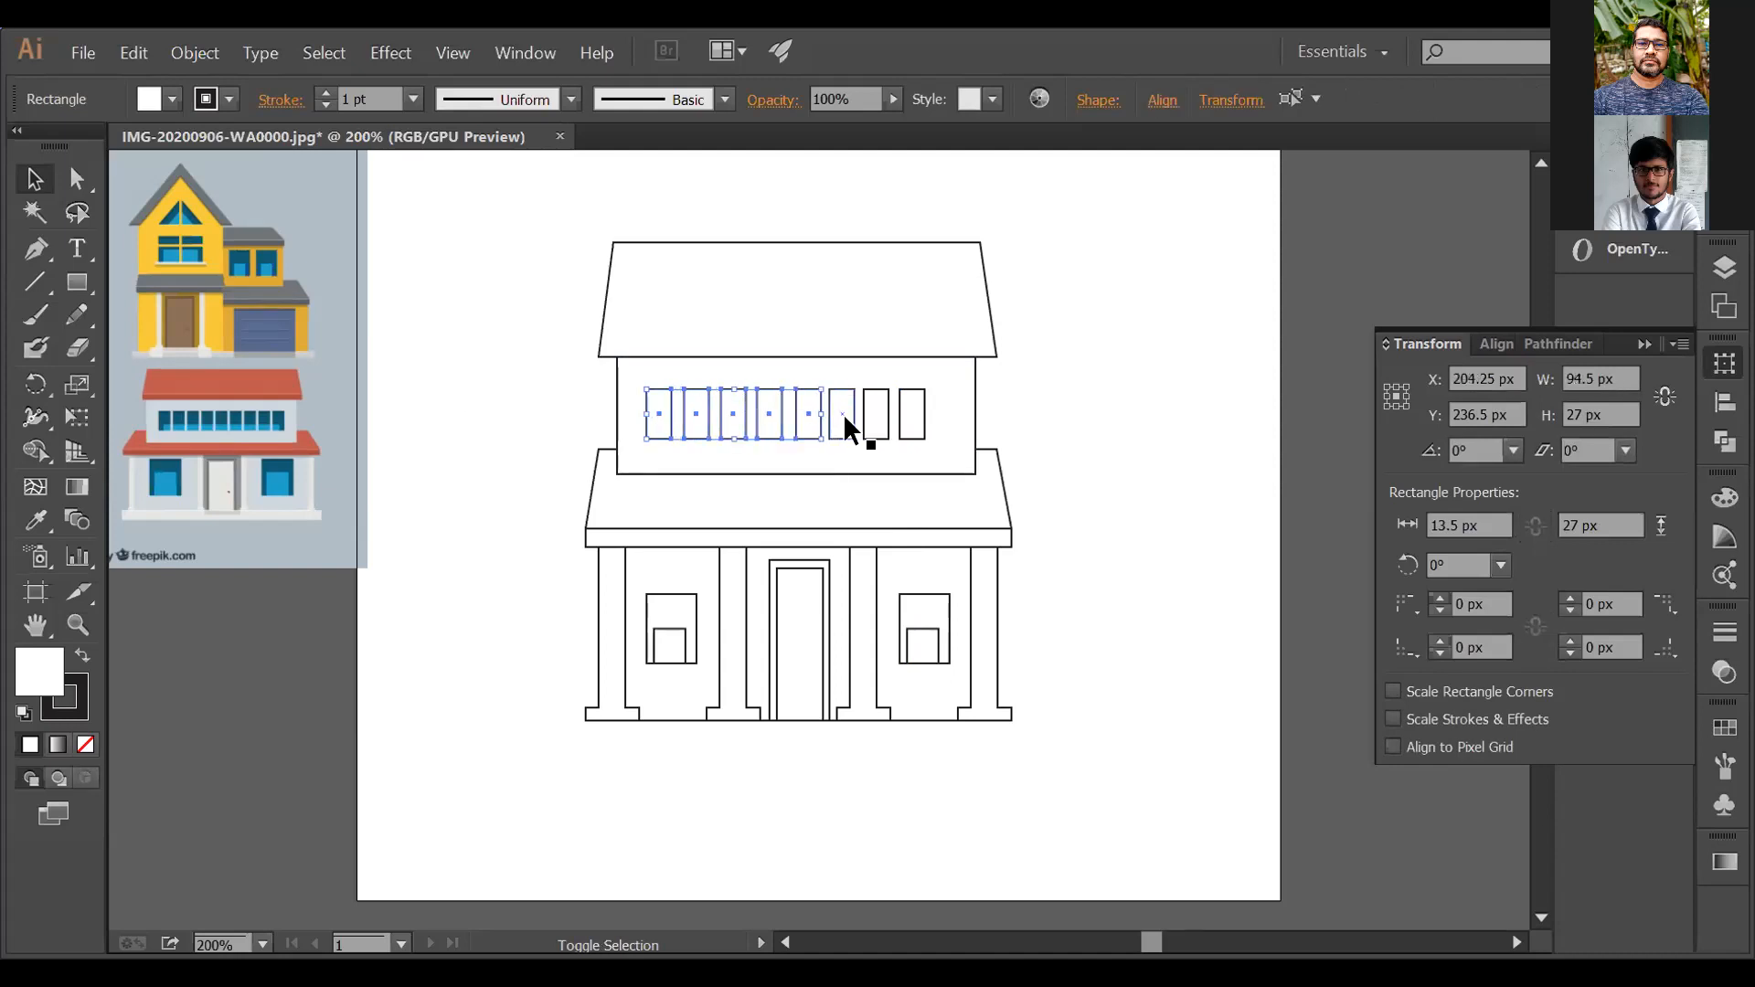
shift+click(876, 415)
shift+click(905, 422)
shift+click(917, 414)
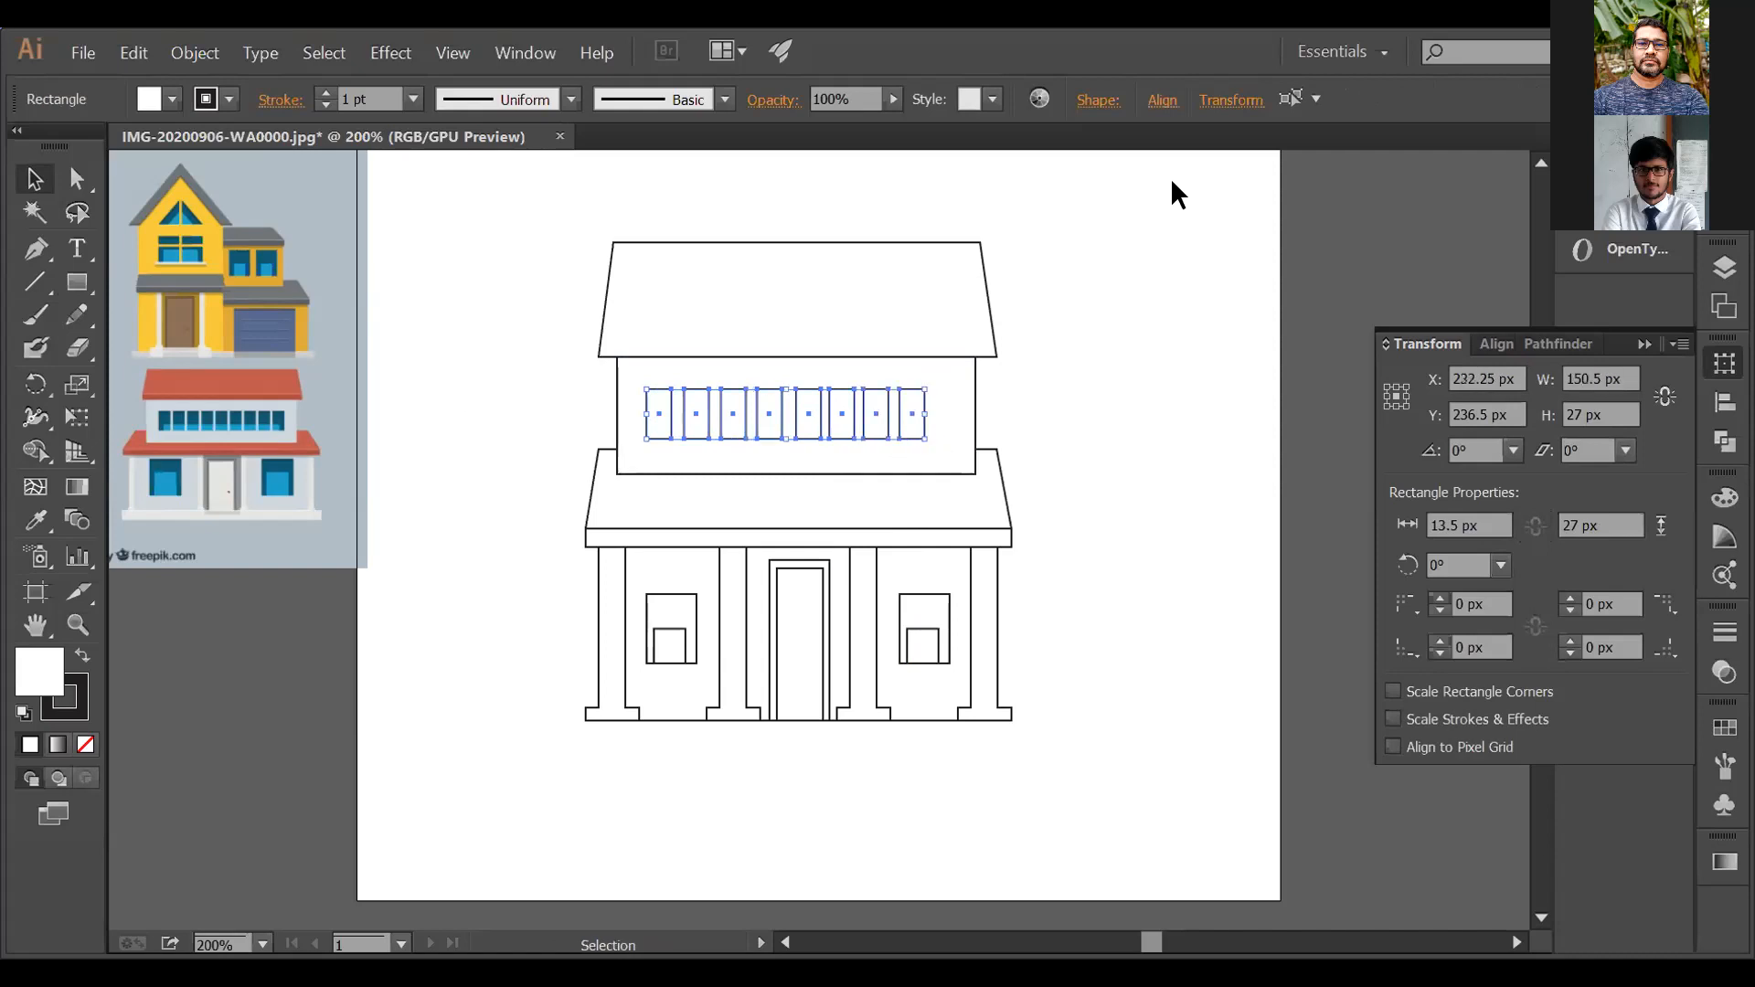
Step: Try to align the eight windows by their horizontal centres relative to the selection, and undo the alignment
click(1163, 102)
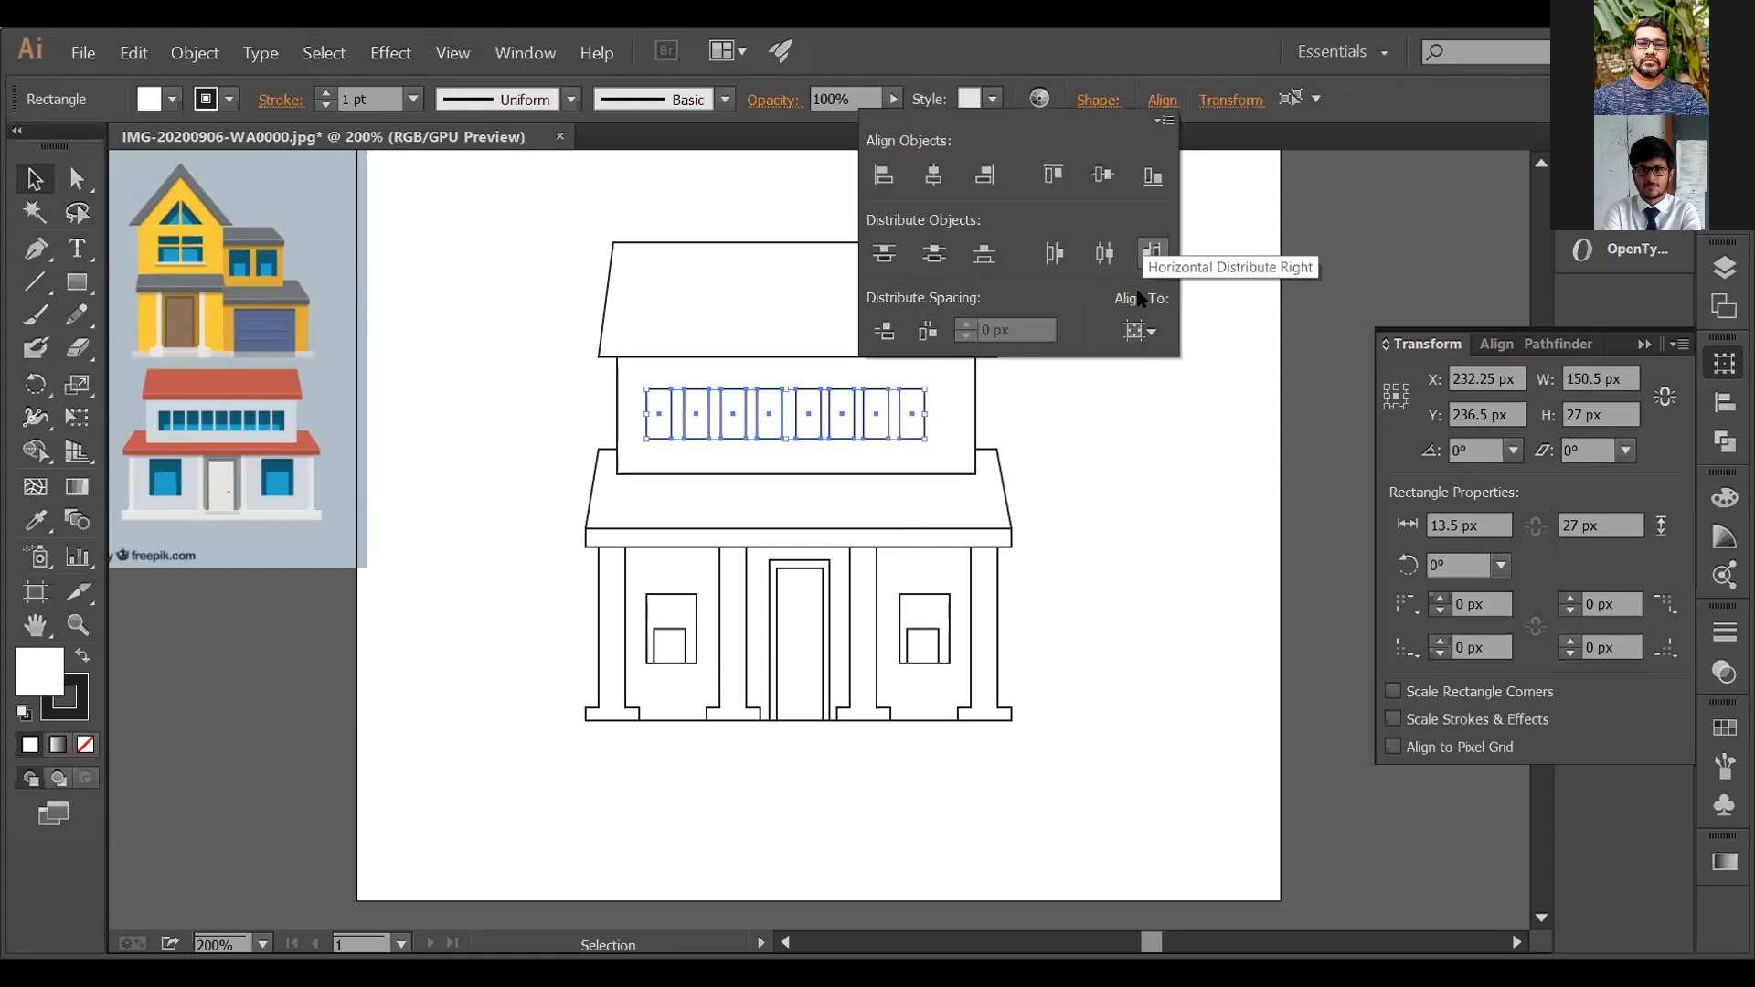
click(1149, 340)
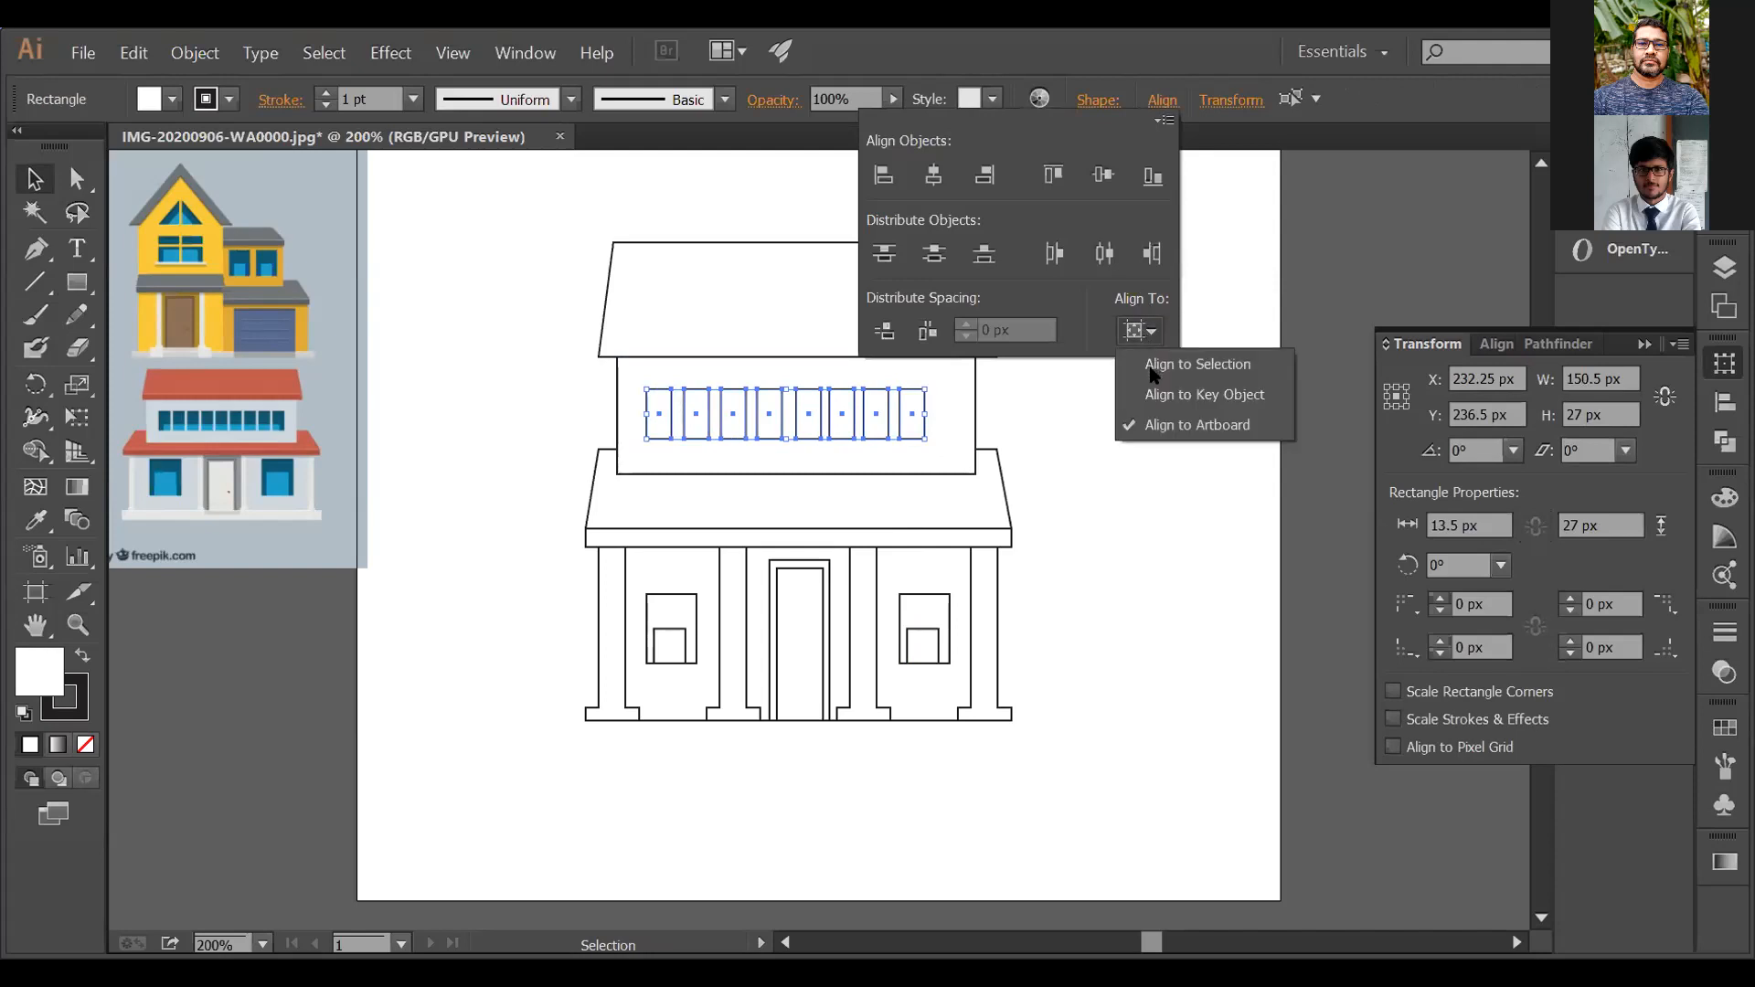
click(942, 199)
click(933, 175)
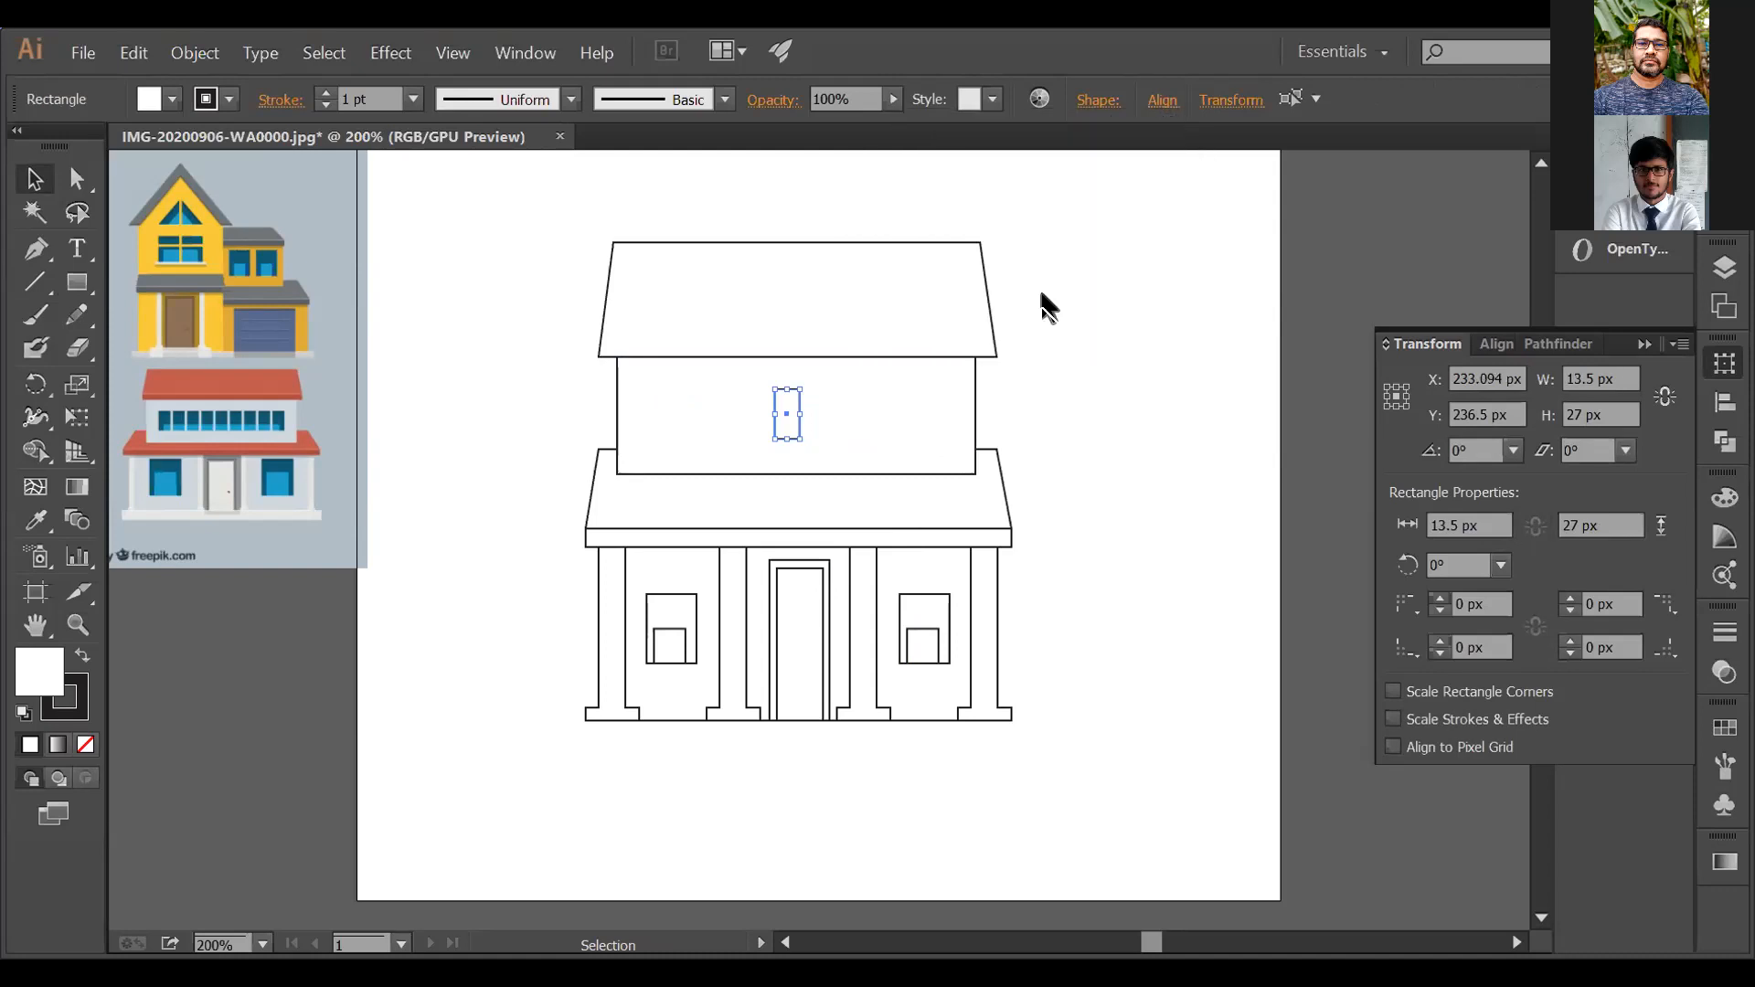
key(a)
key(ctrl+z)
Step: Nudge the row of eight windows 3 px to the right to centre it on the upper-floor wall
key(v)
key(Right)
key(Right)
key(Right)
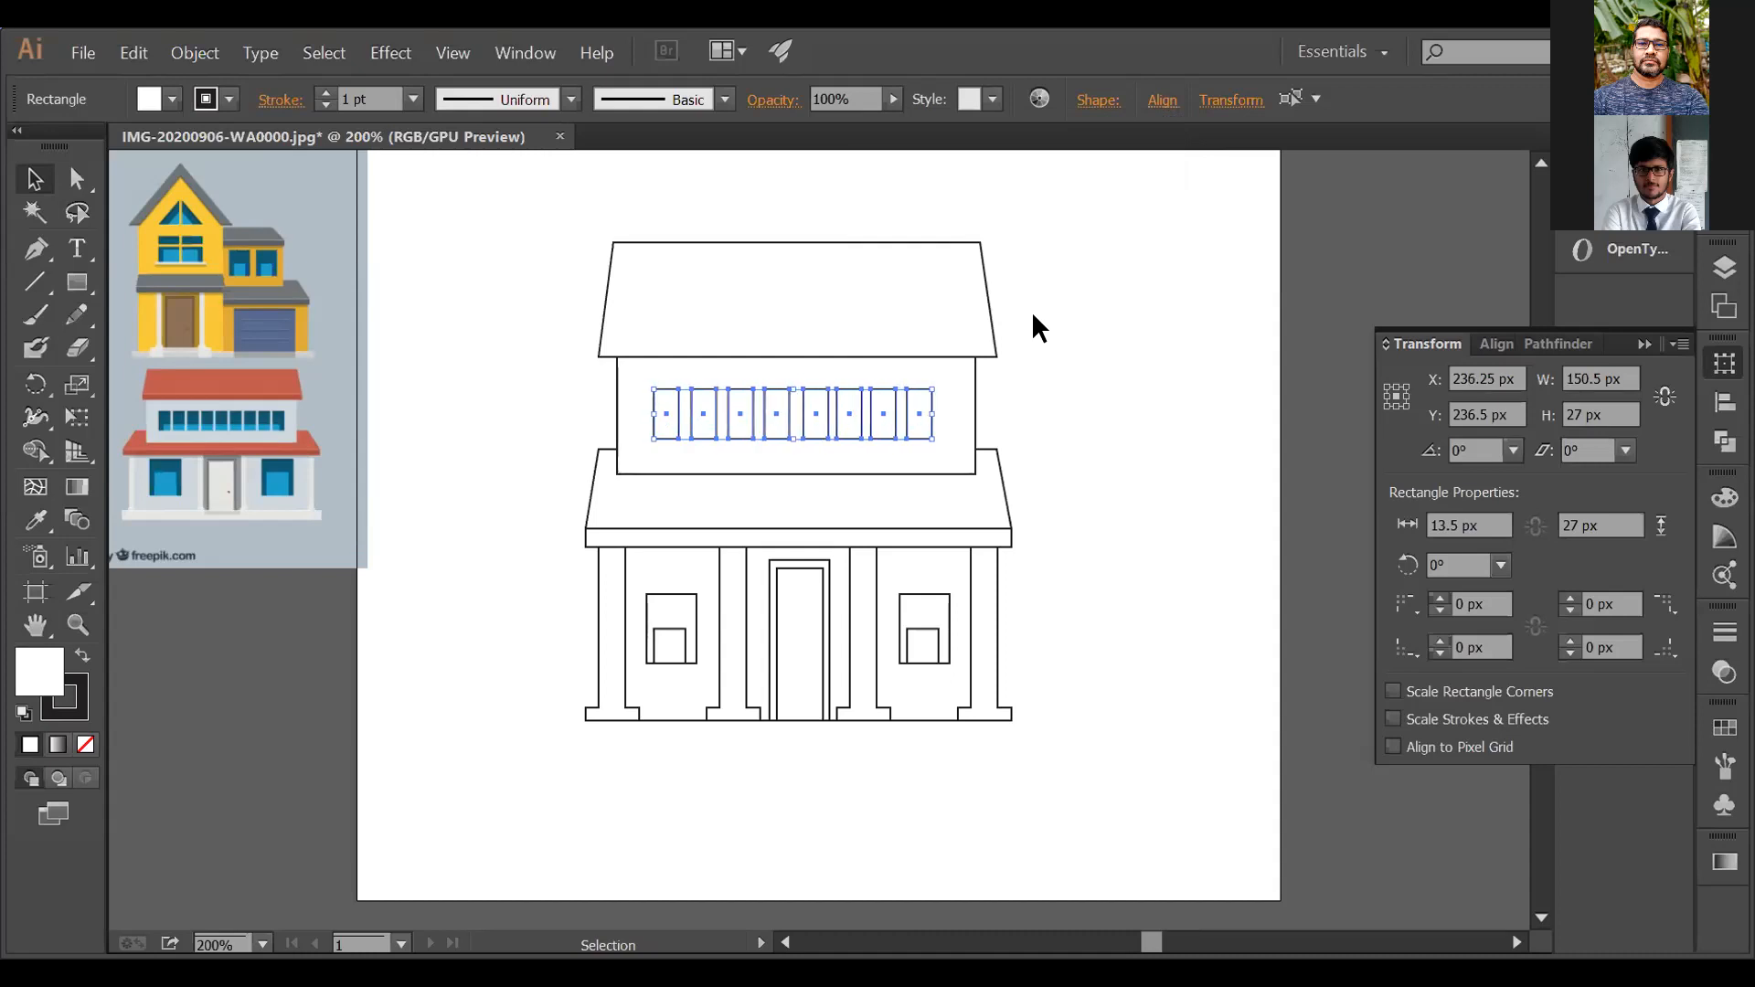
key(Left)
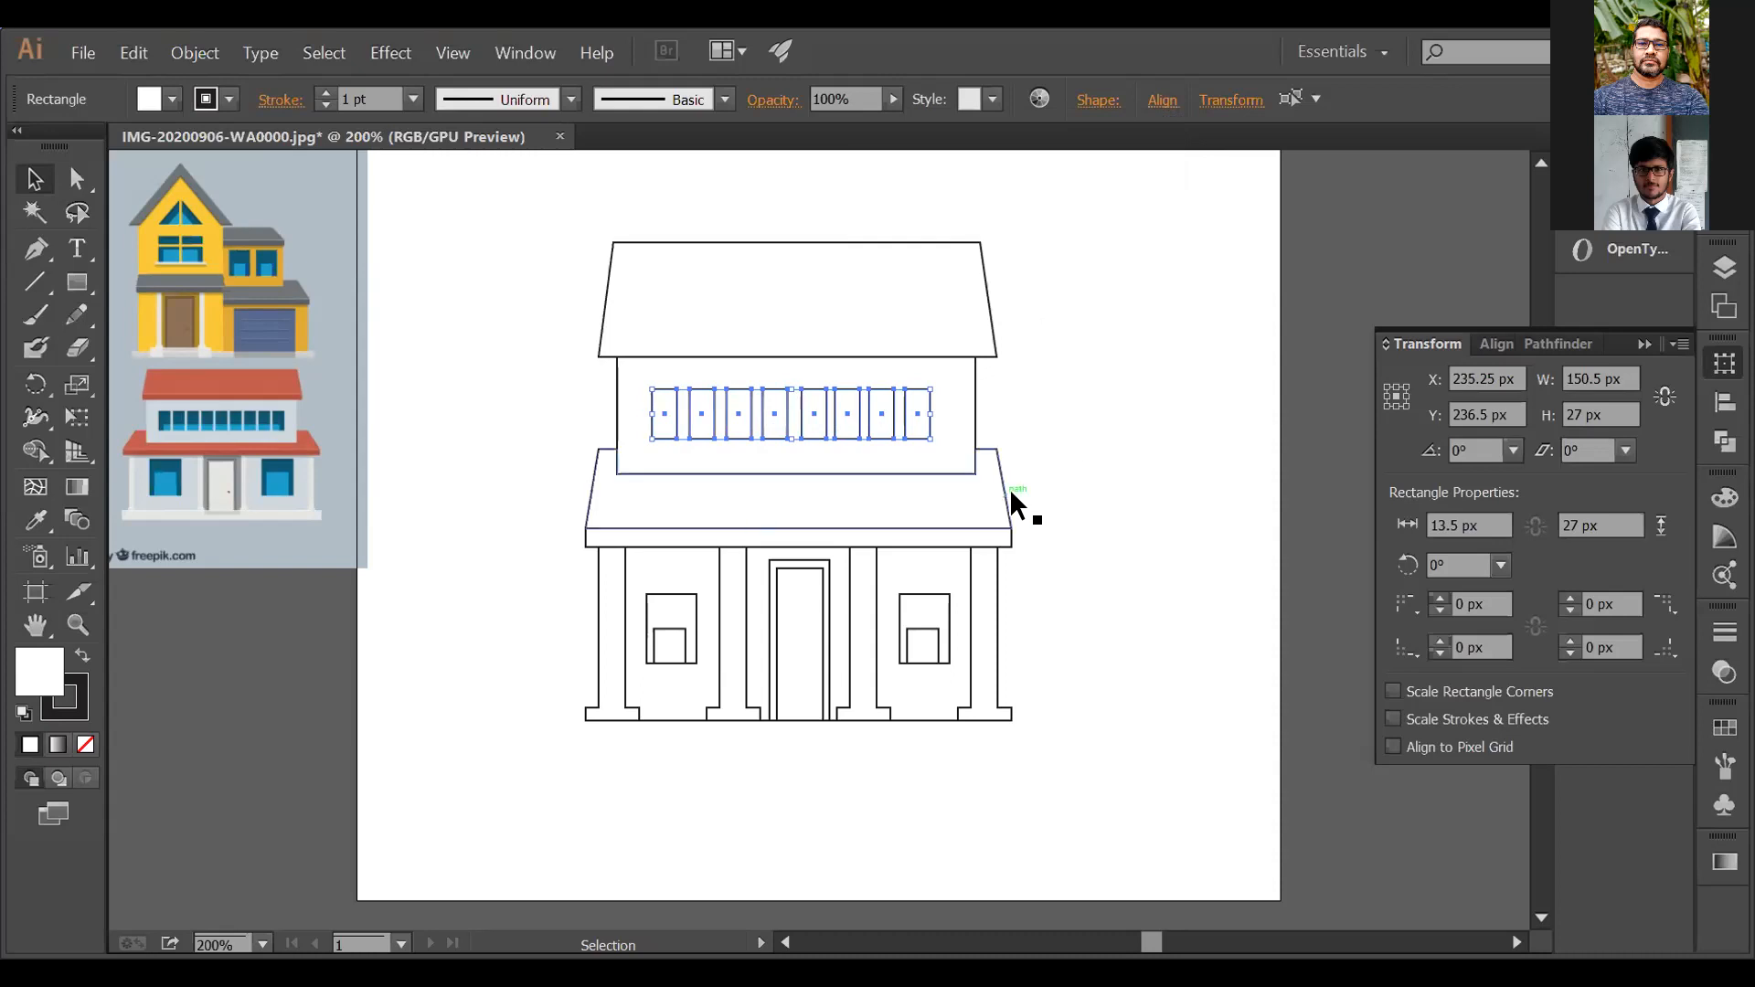
click(404, 395)
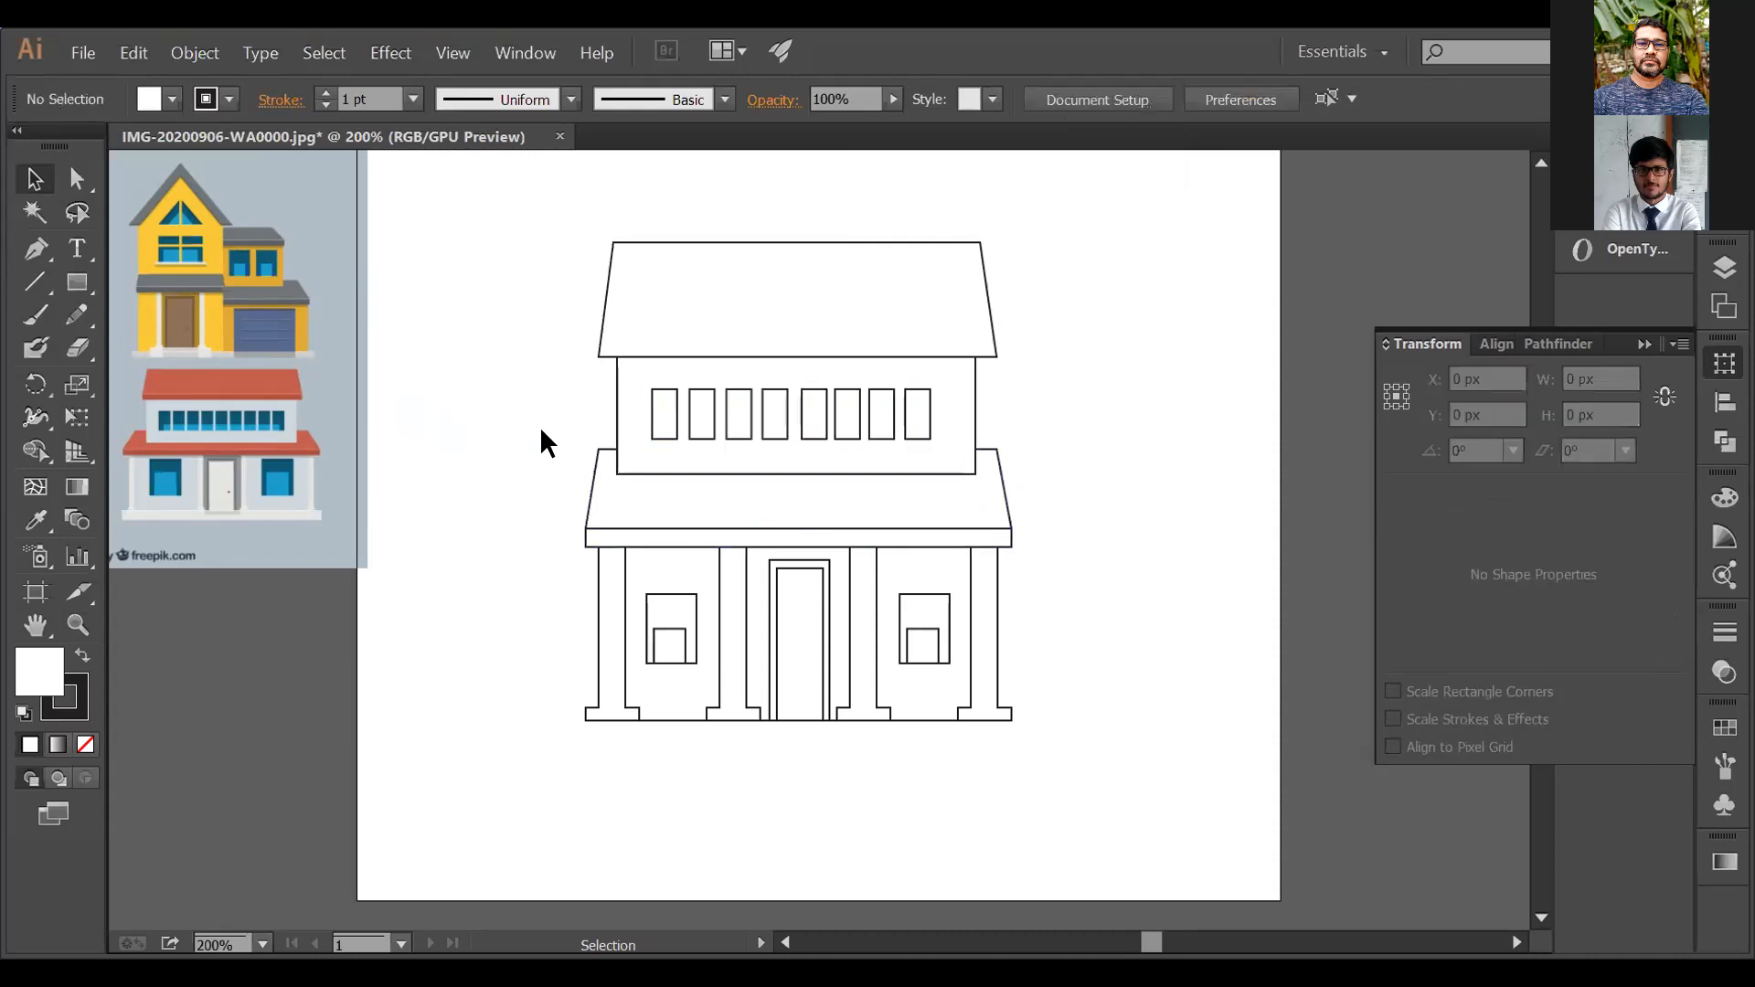
Step: Draw a long rectangle covering the lower half of the upper-floor windows, spanning the full width of the row
click(77, 282)
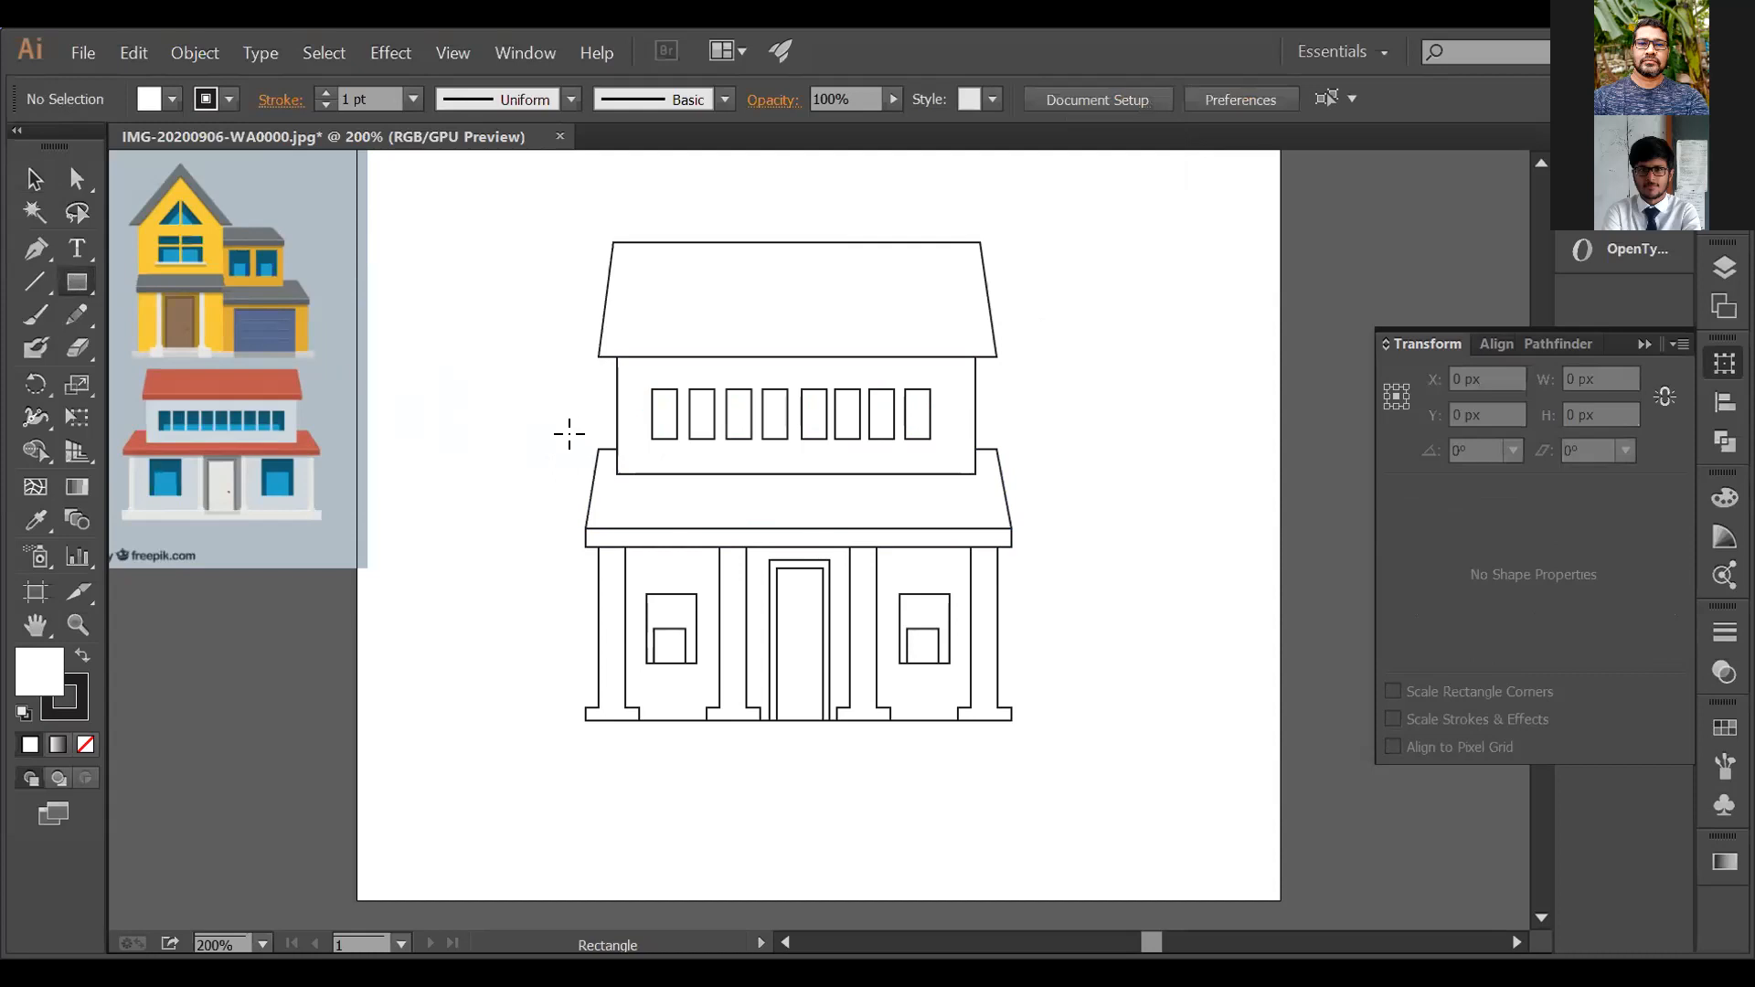
drag(652, 399, 930, 416)
key(v)
click(371, 367)
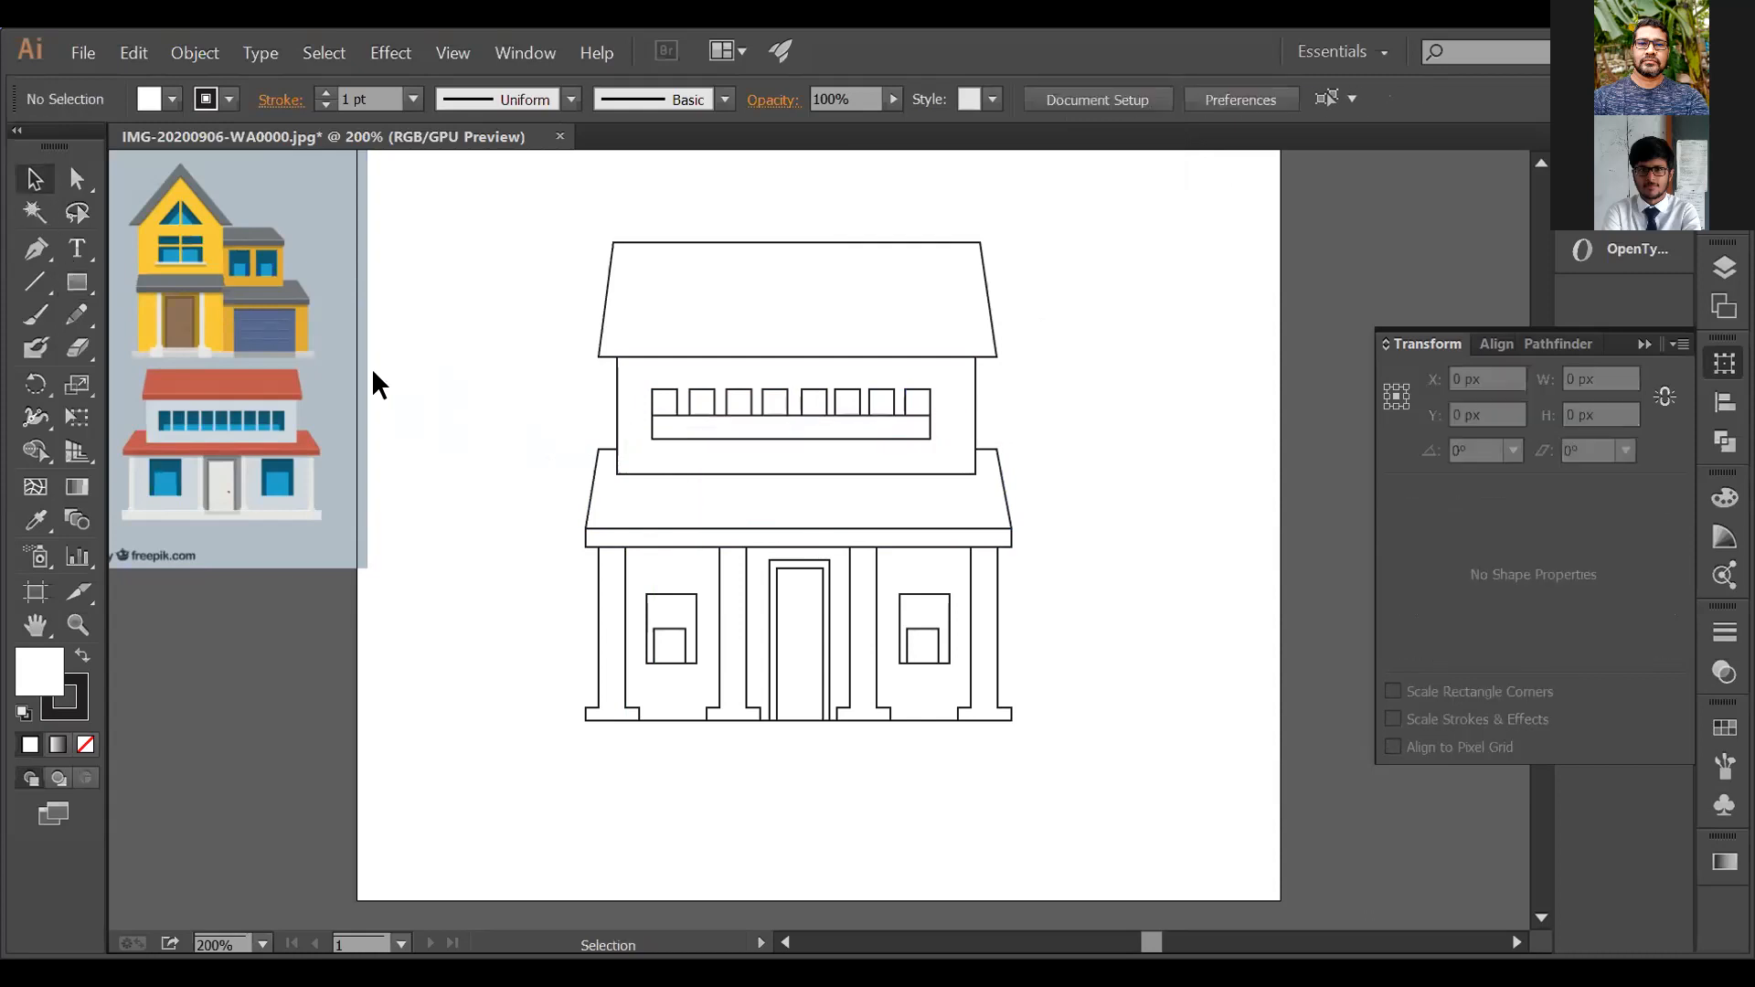
Step: Try moving the upper-floor wall to the right, and undo the move
drag(618, 397, 730, 396)
key(ctrl+z)
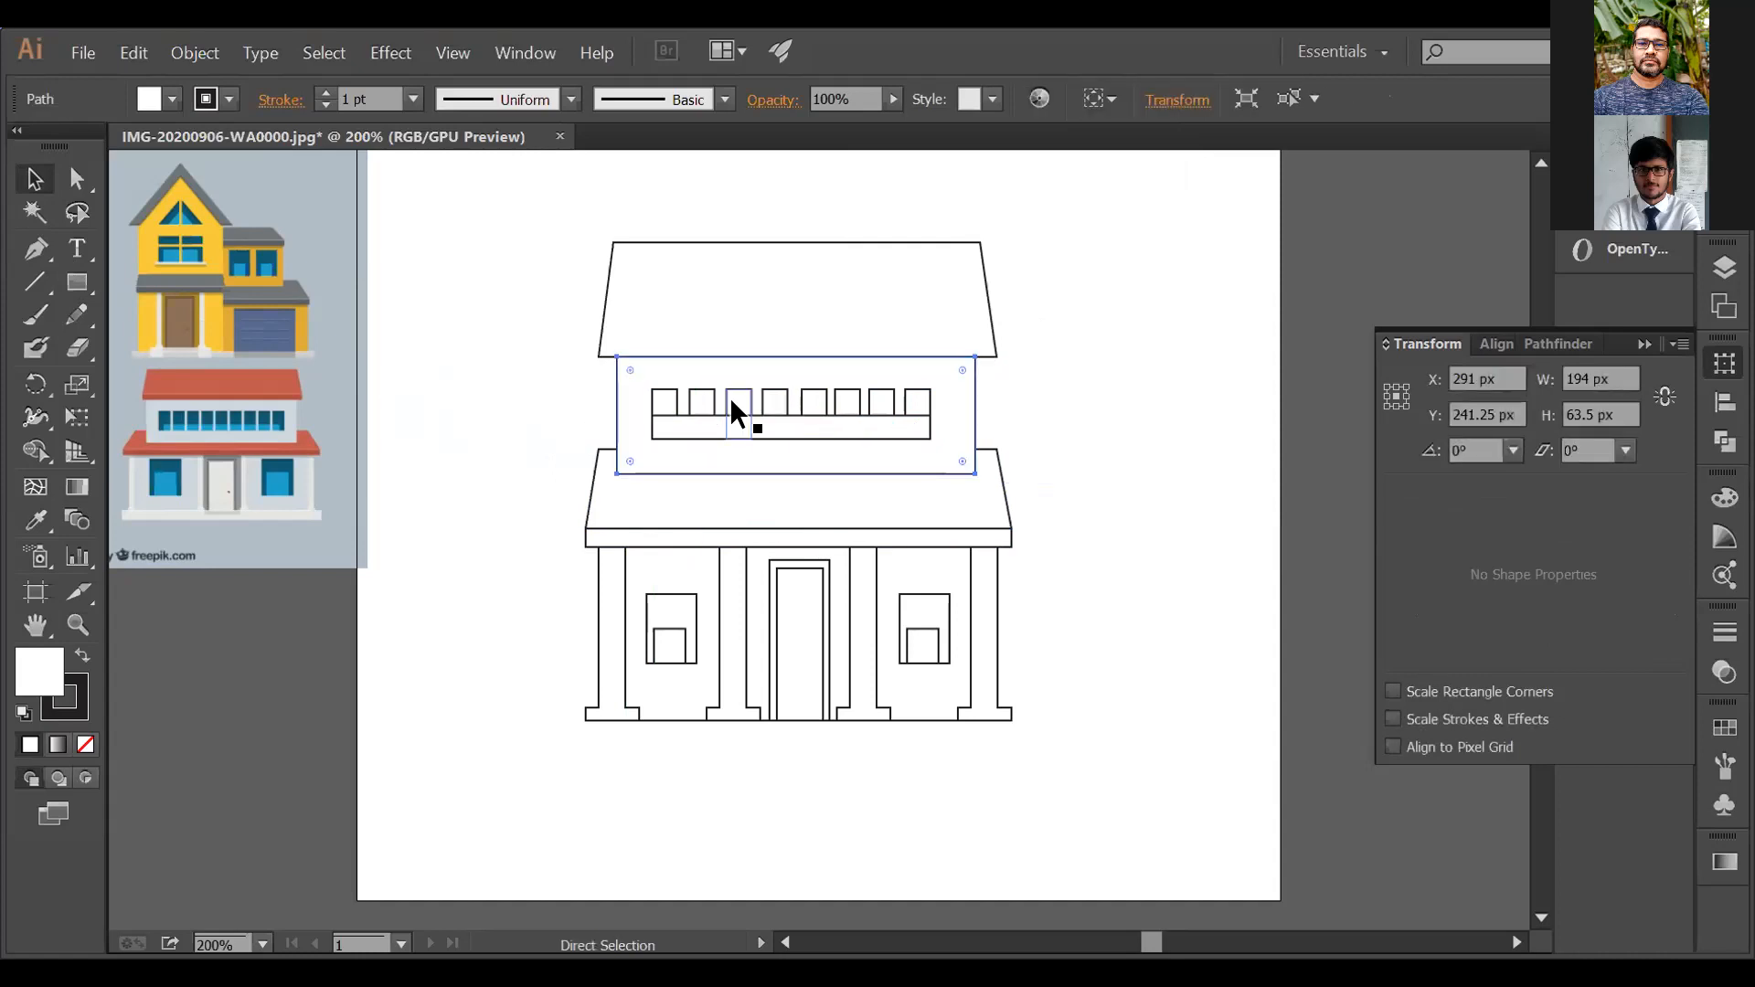
Step: Merge the long rectangle's pieces between the eight upper-floor windows into the wall with the Shape Builder, leaving two panes per window
click(437, 450)
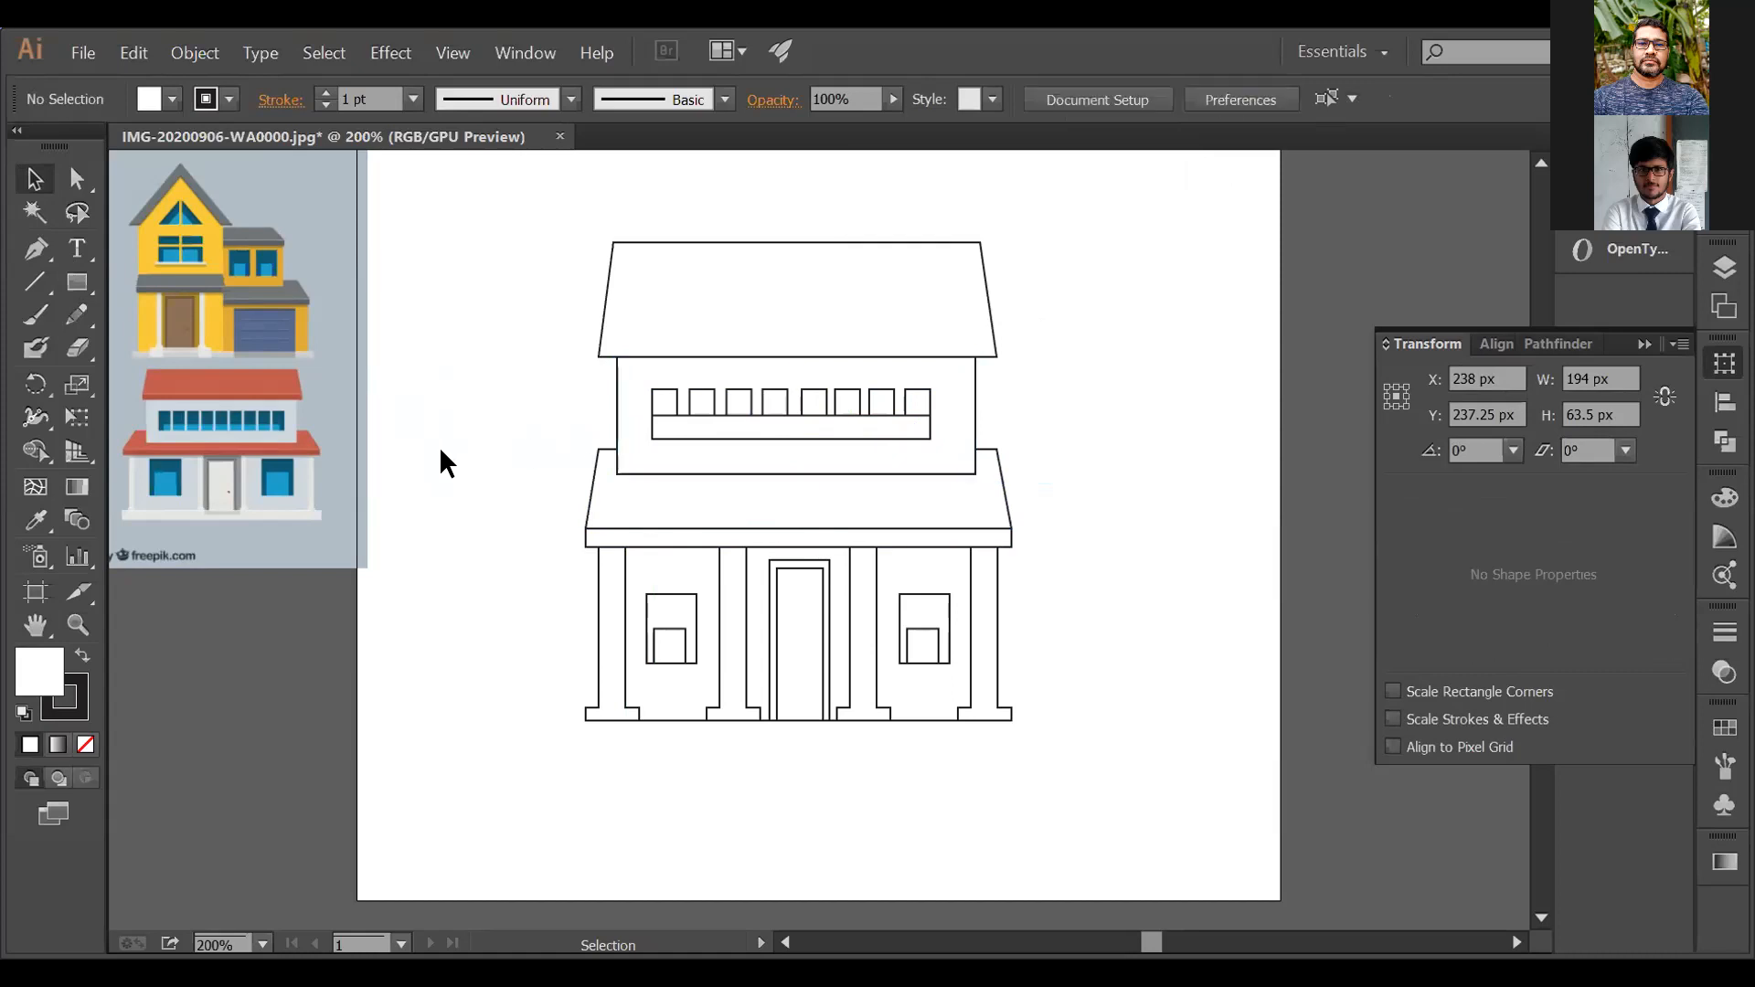
drag(674, 404, 1062, 440)
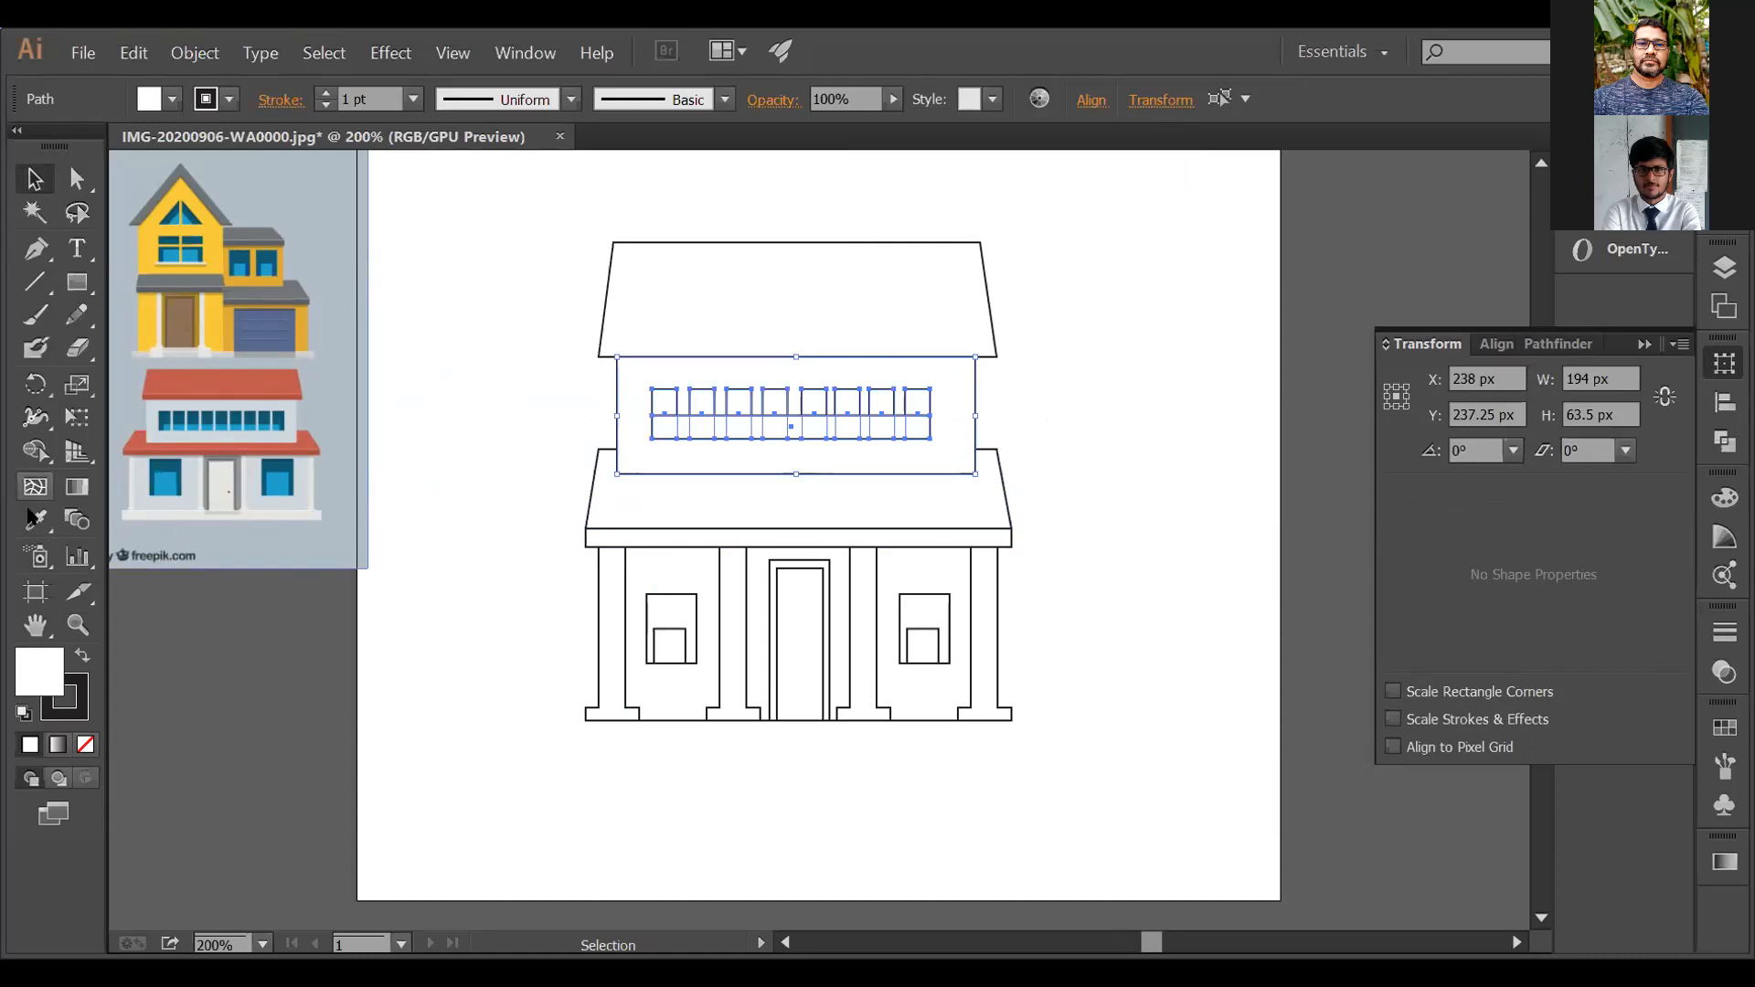
click(36, 450)
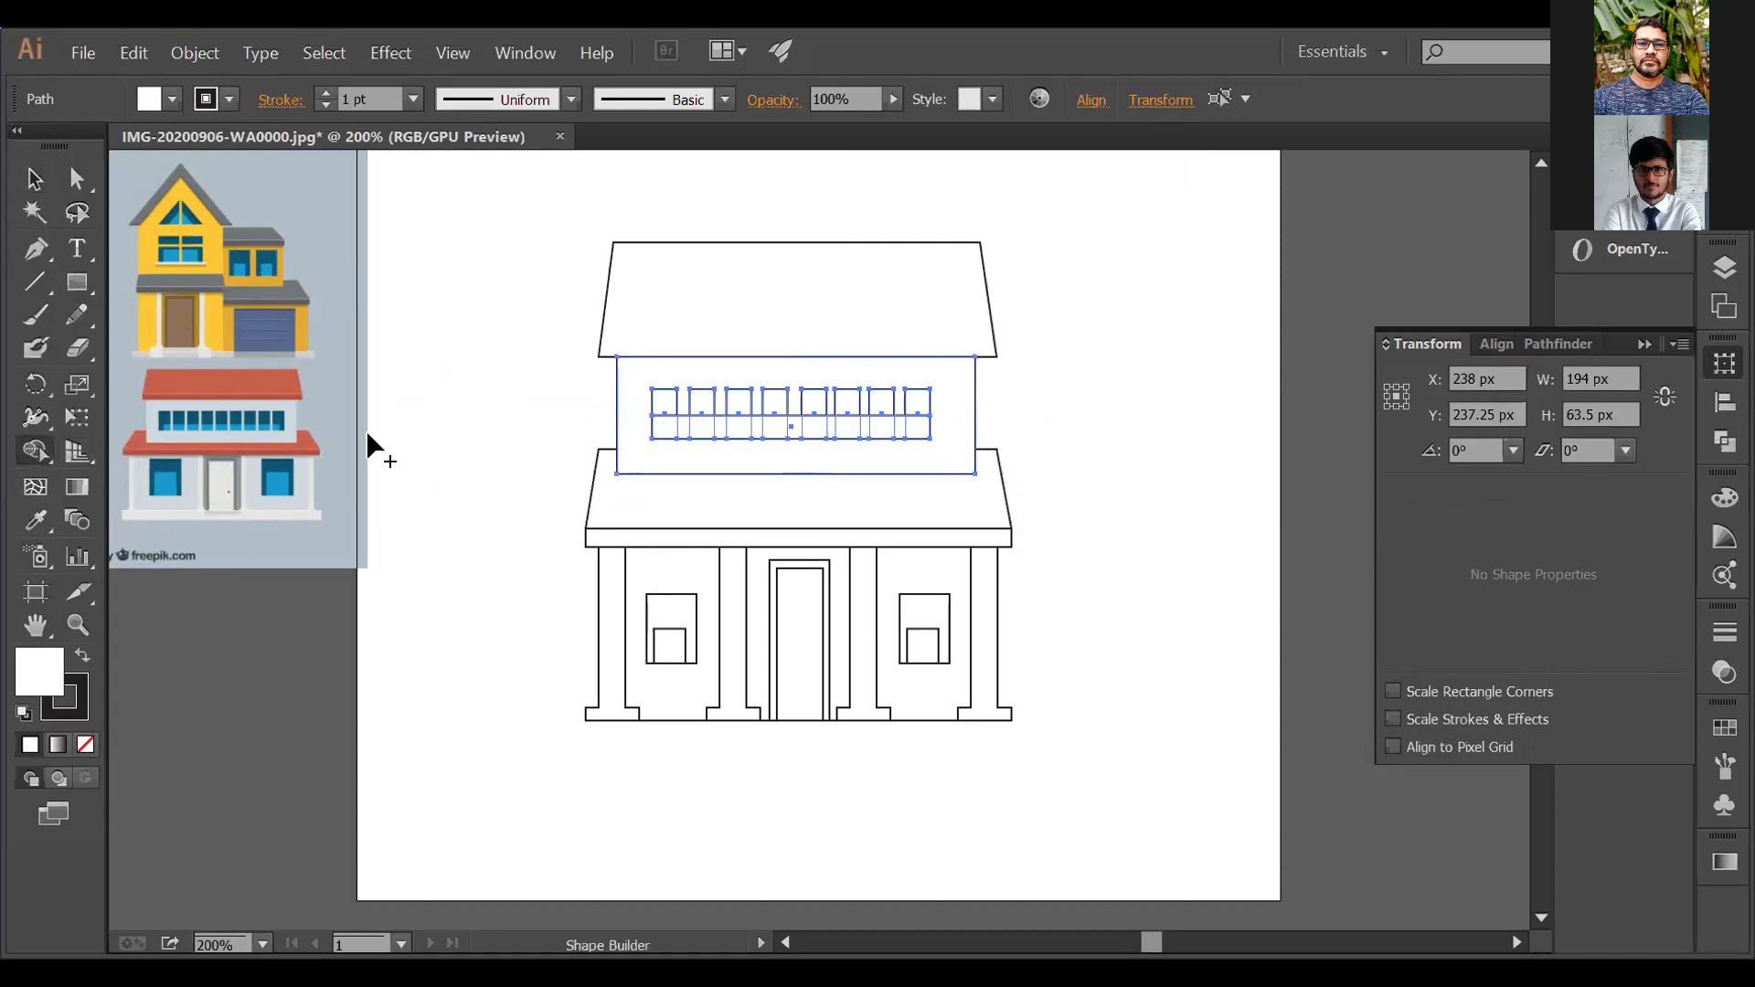
mouse_move(684, 402)
mouse_down()
mouse_move(685, 432)
mouse_move(822, 411)
mouse_up()
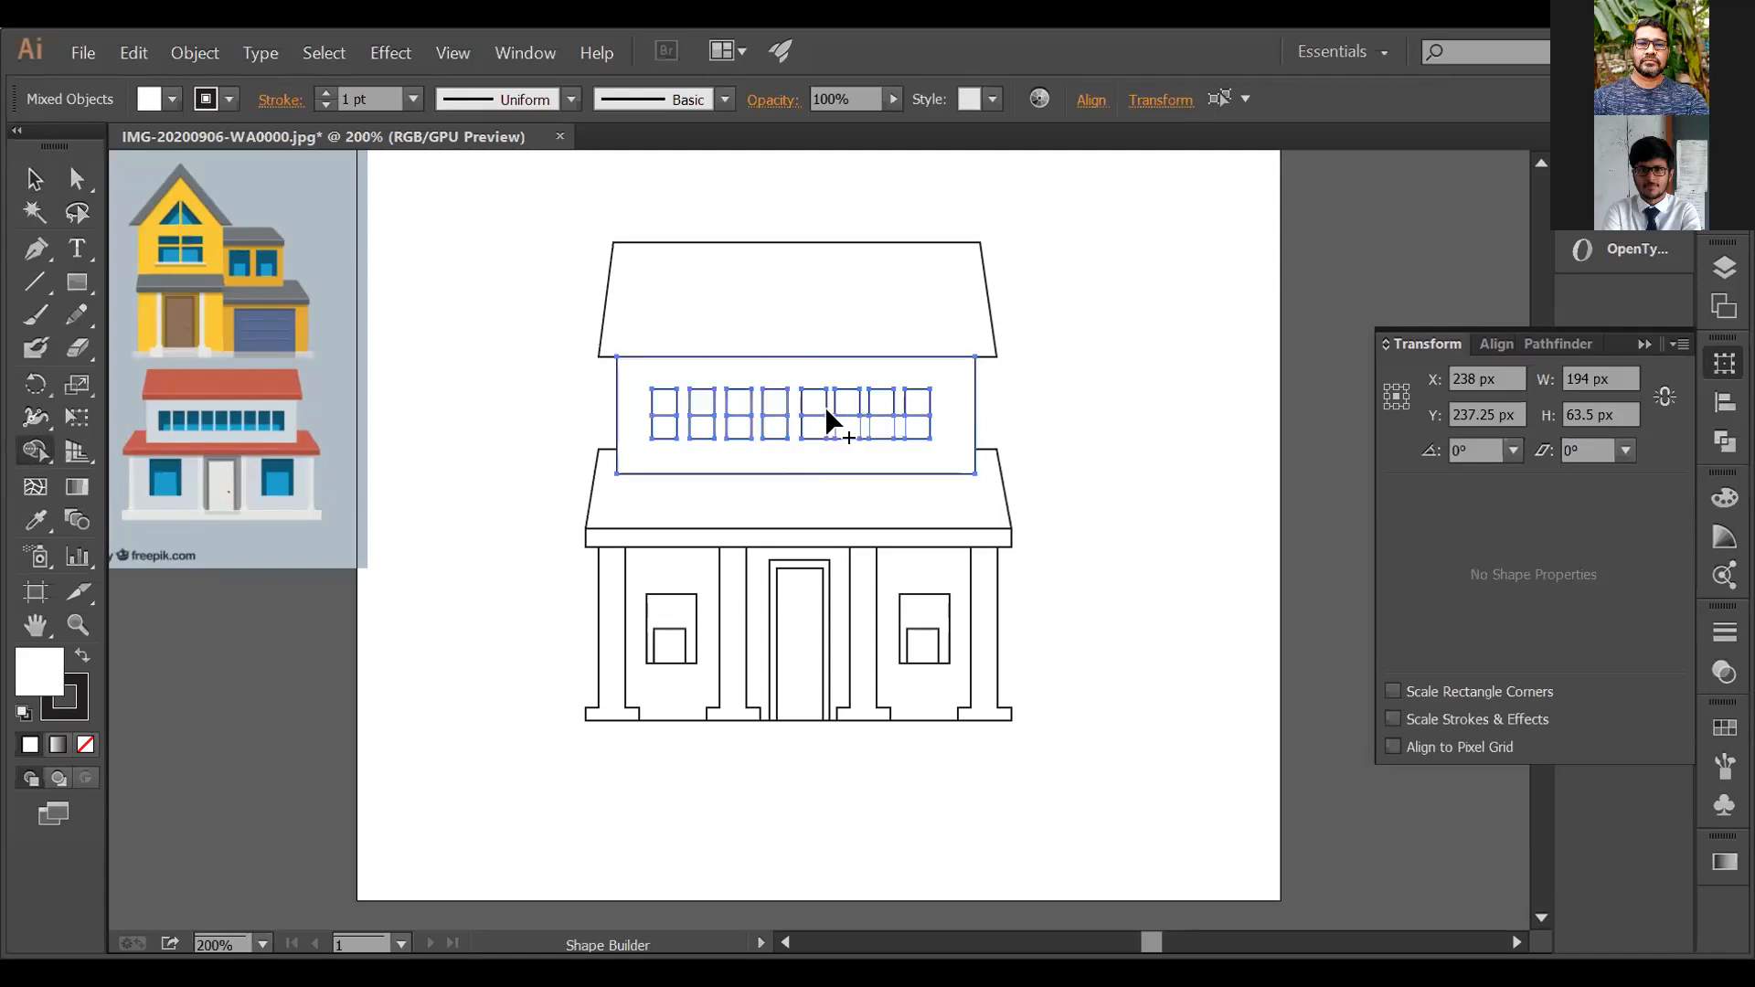
mouse_move(863, 405)
mouse_down()
mouse_move(863, 422)
mouse_move(901, 403)
mouse_up()
click(894, 414)
click(34, 178)
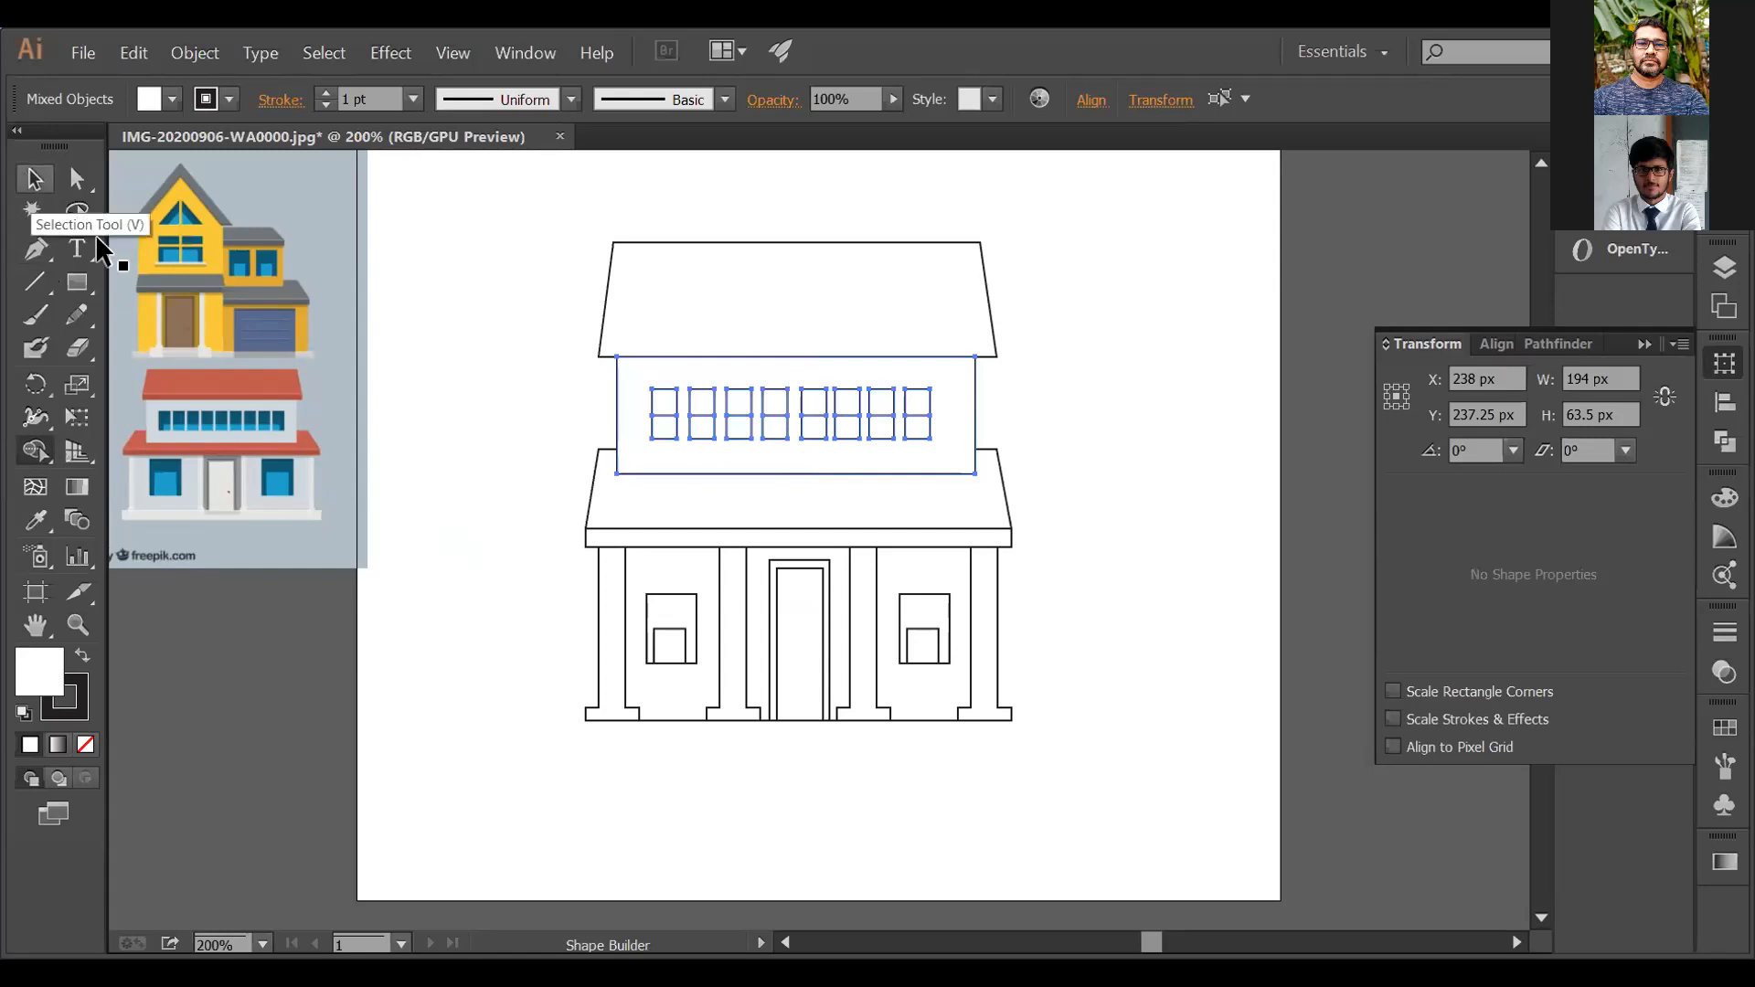
click(446, 391)
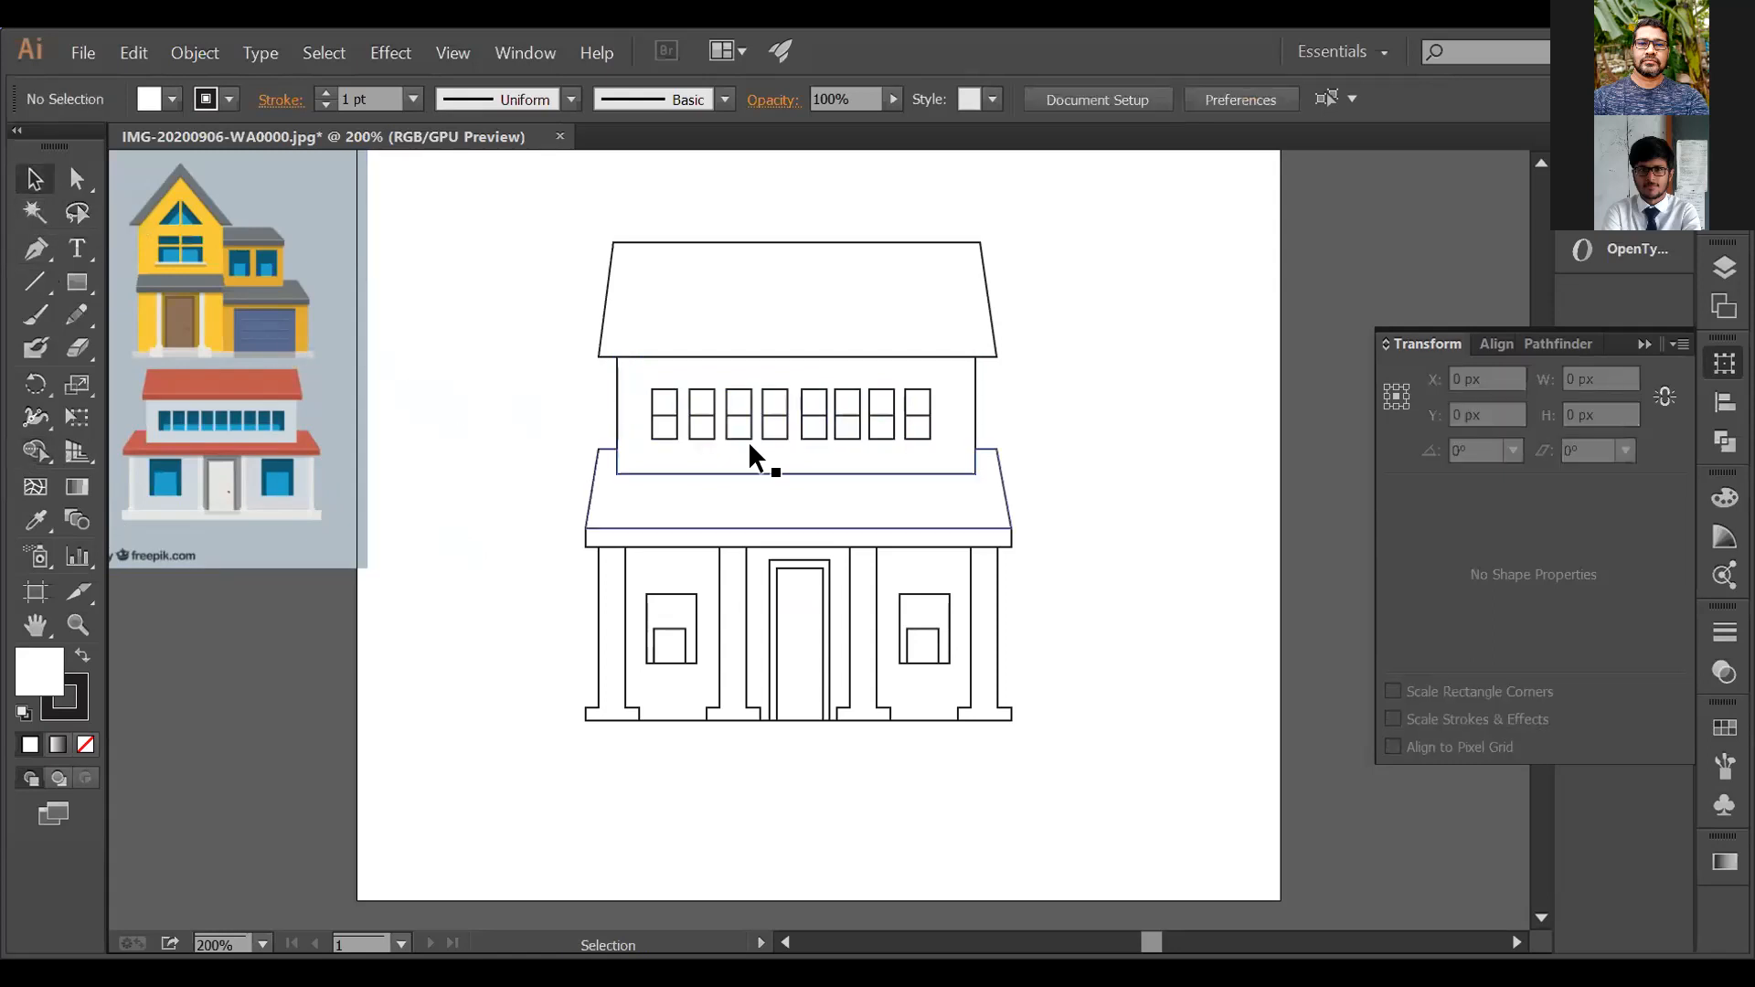
Step: Draw a base rectangle about 249 × 14 px beneath the columns, extending slightly past the house on both sides
click(76, 282)
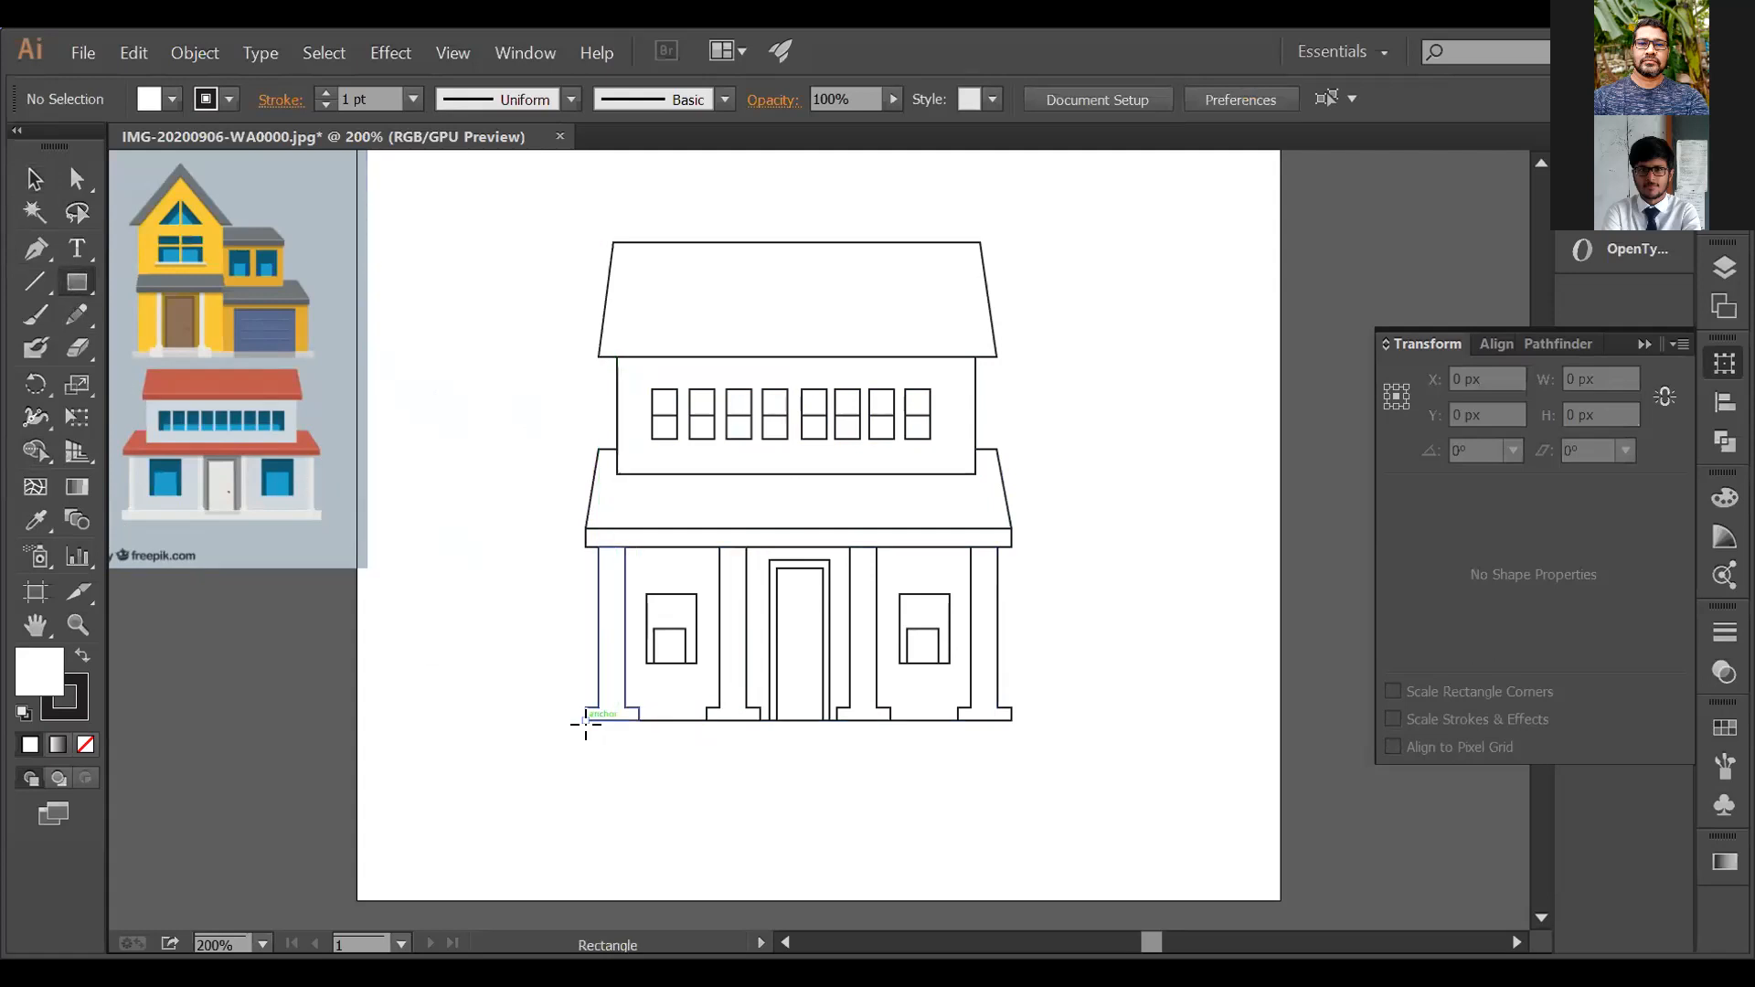
drag(586, 721, 603, 755)
key(ctrl+z)
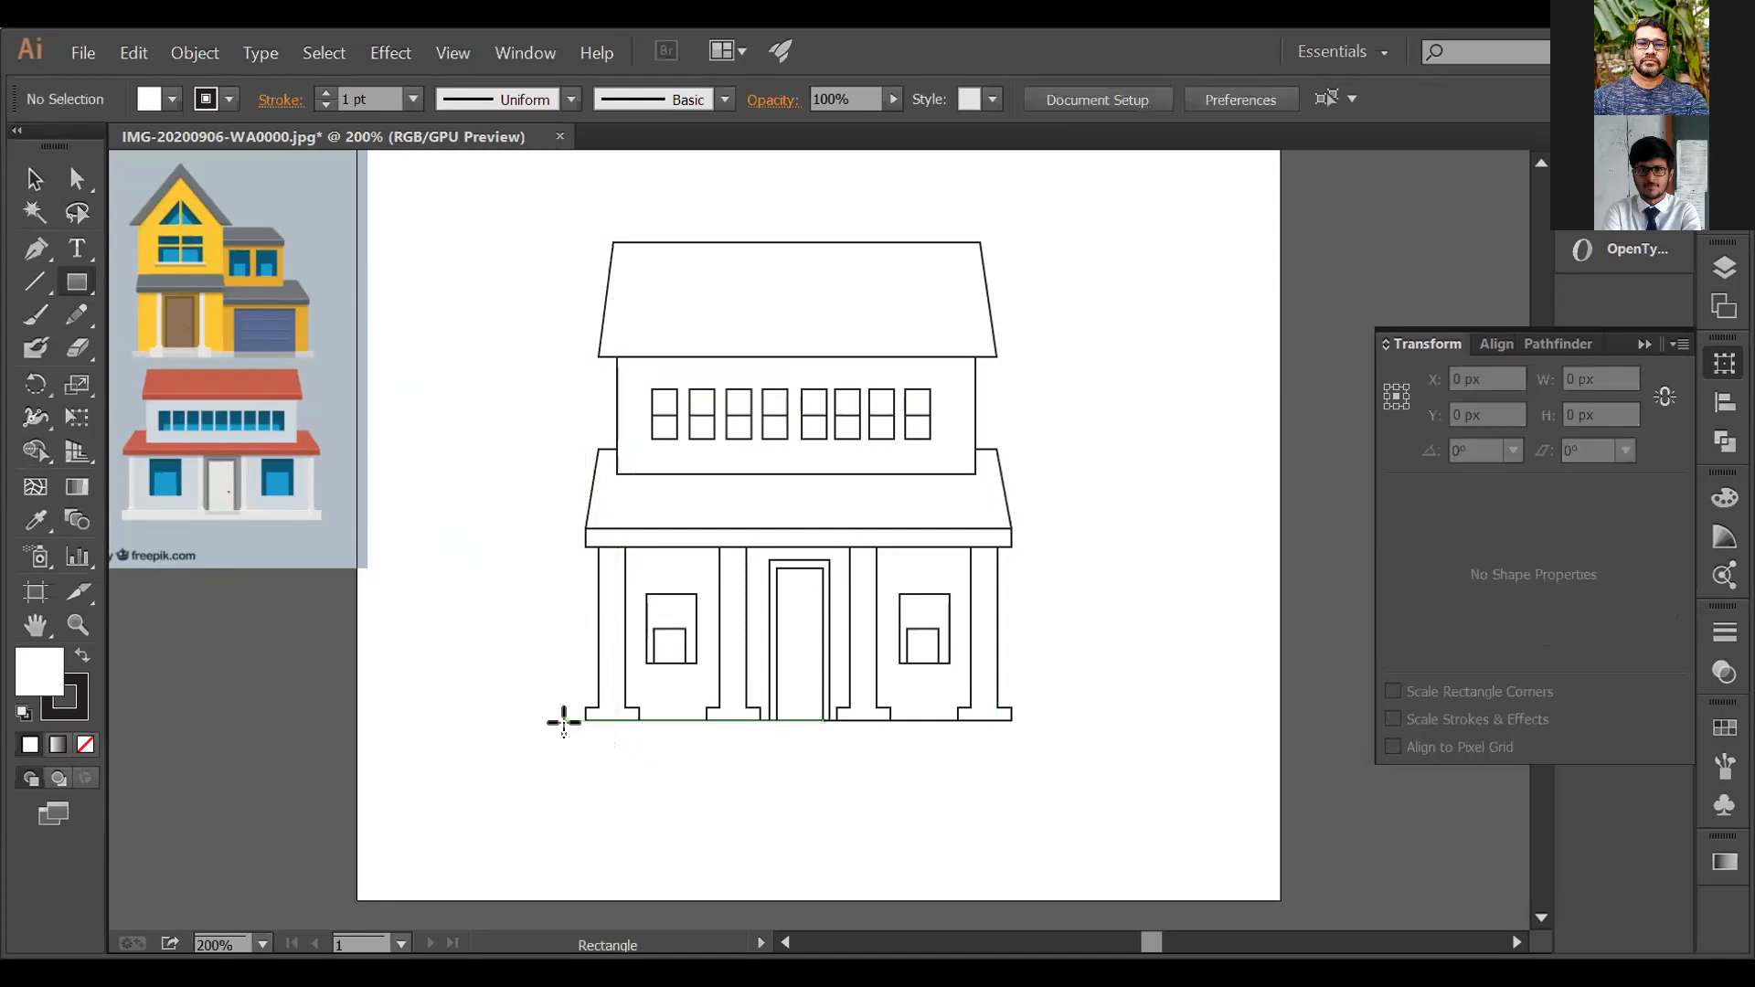
drag(564, 721, 1024, 742)
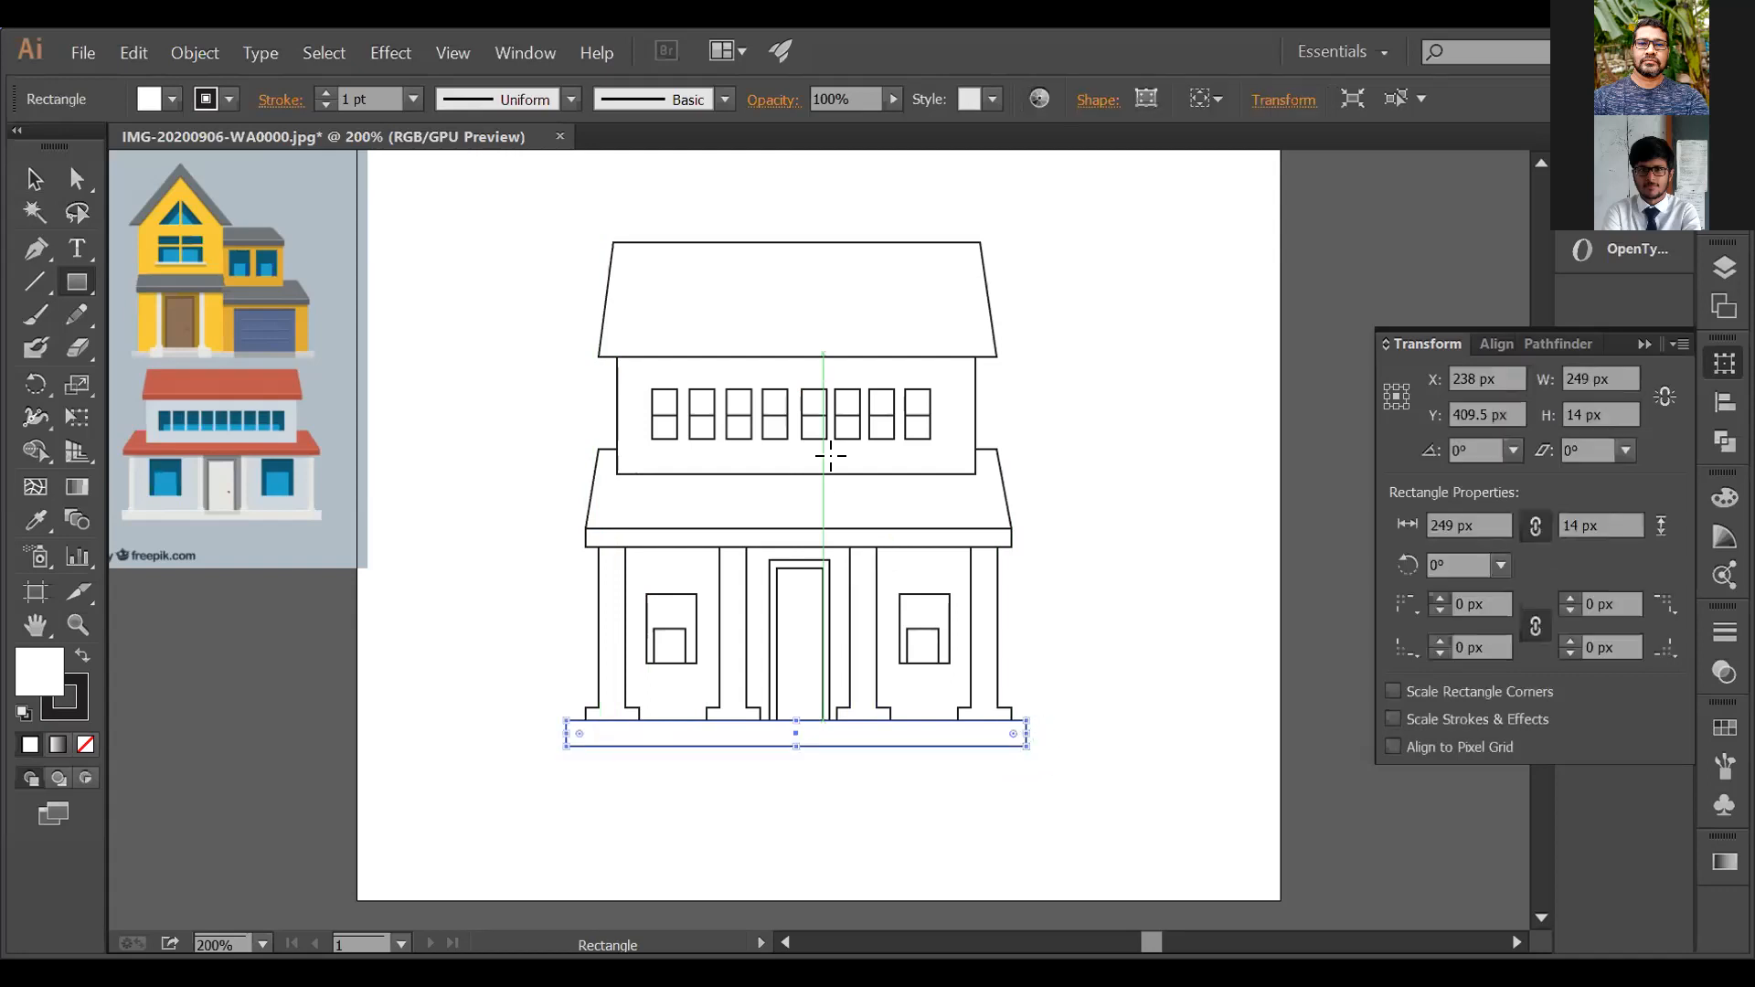
key(v)
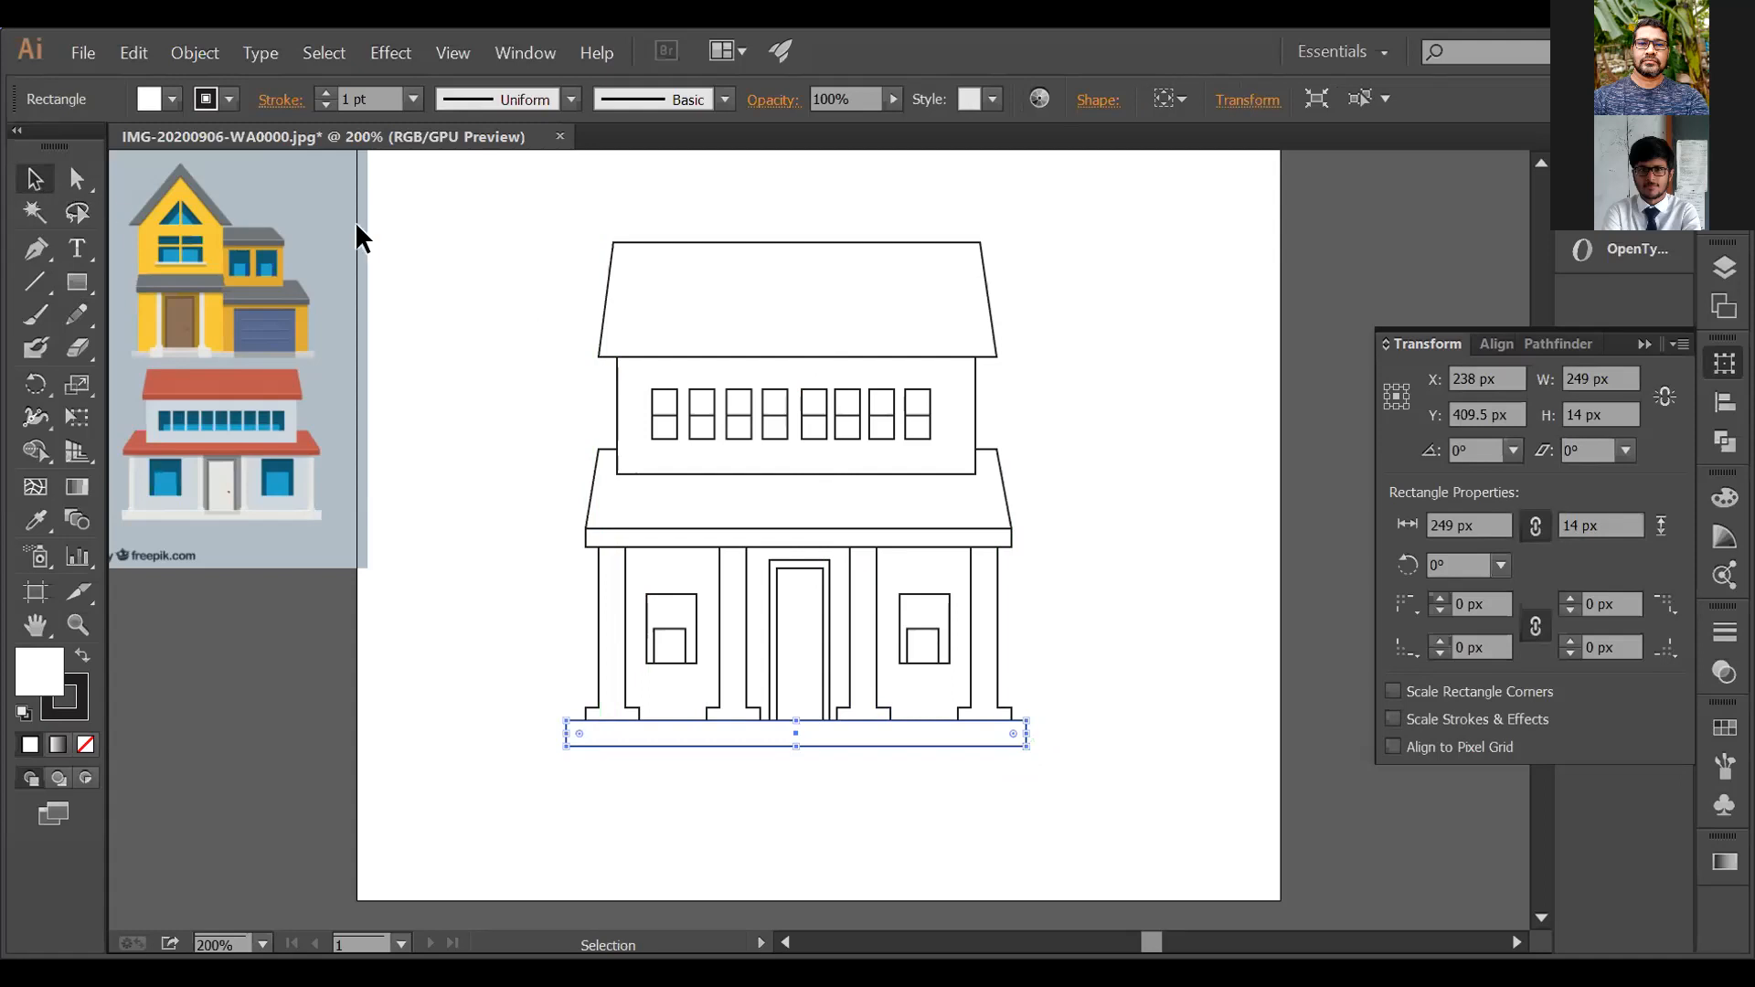
Step: Nudge the upper roof up 11 px, leaving a gap above the upper-floor wall
click(618, 237)
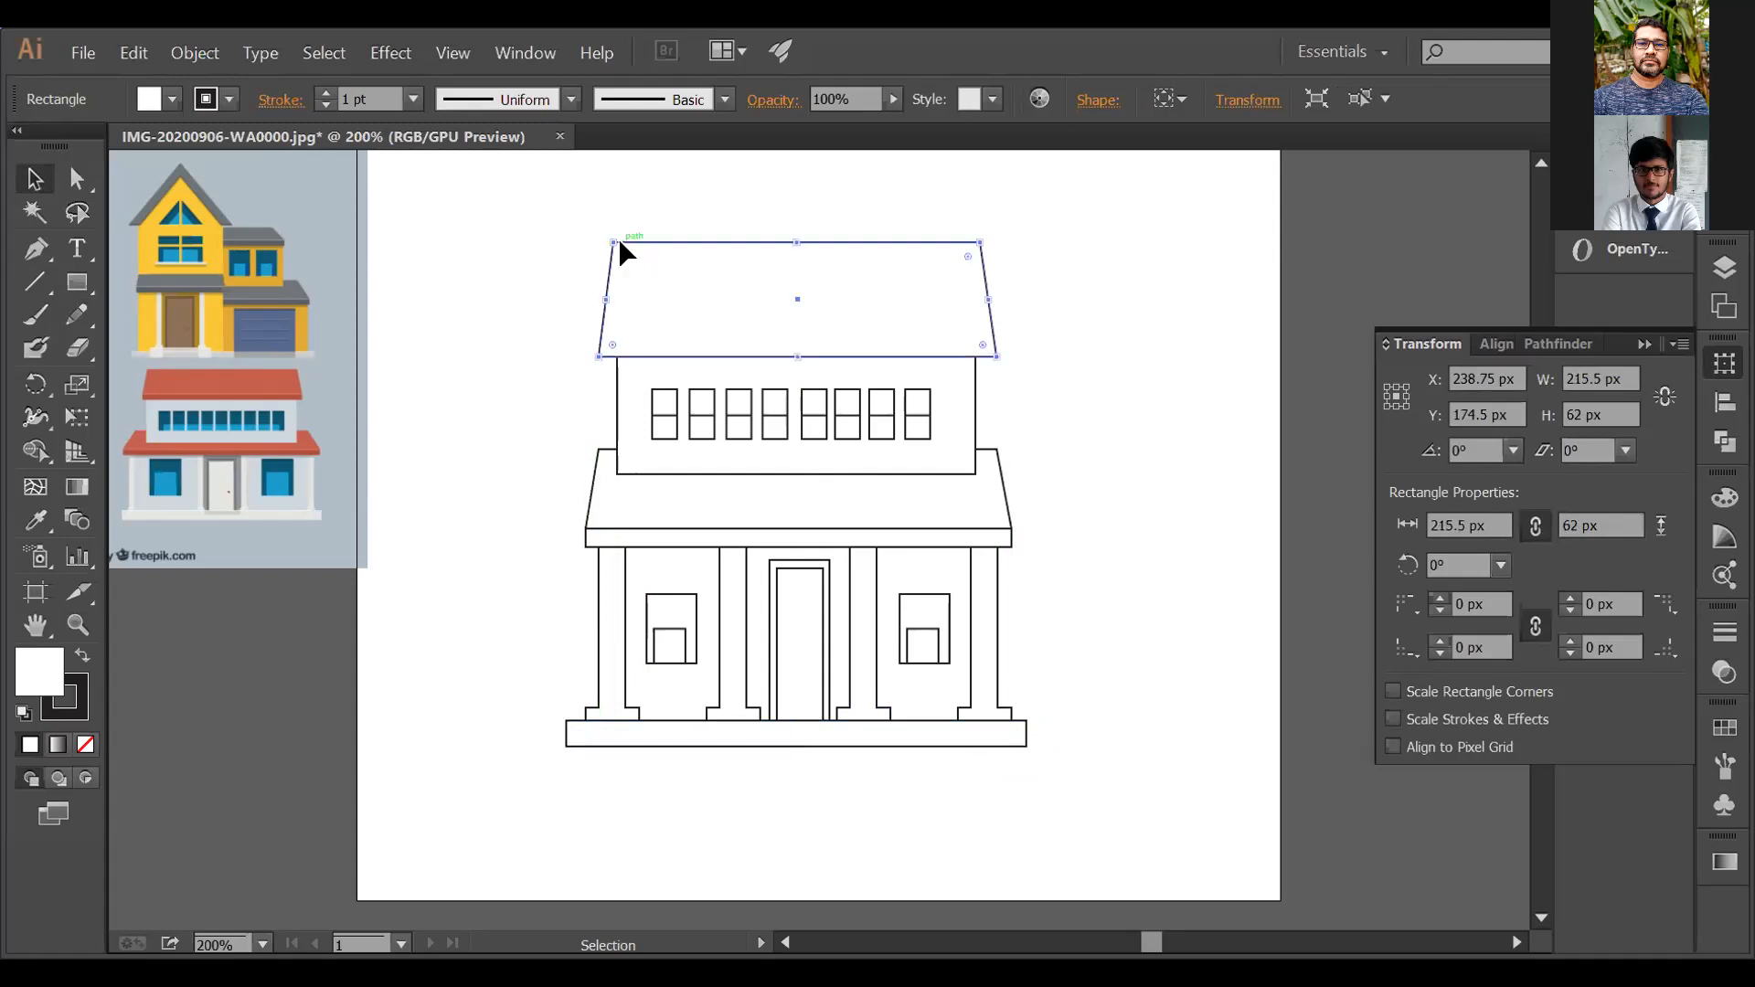
key(Up)
key(Up)
key(Up)
key(Up)
key(Up)
key(Up)
key(Up)
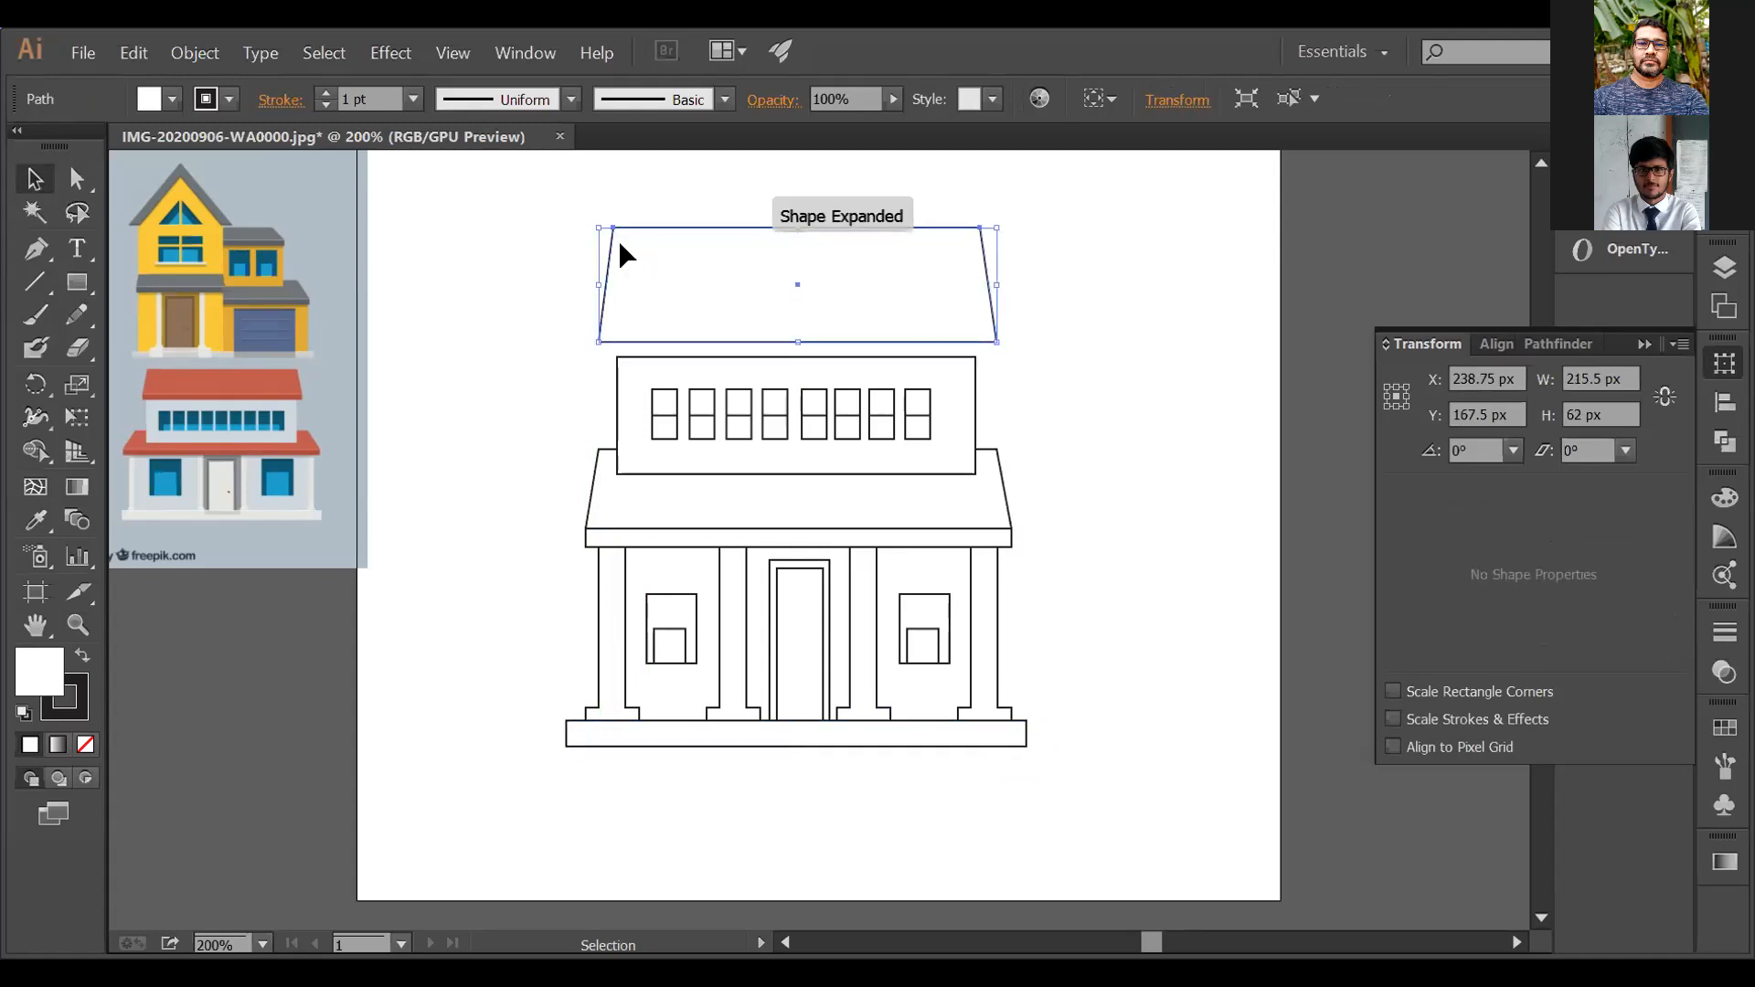
key(Up)
key(Up)
key(Up)
key(Up)
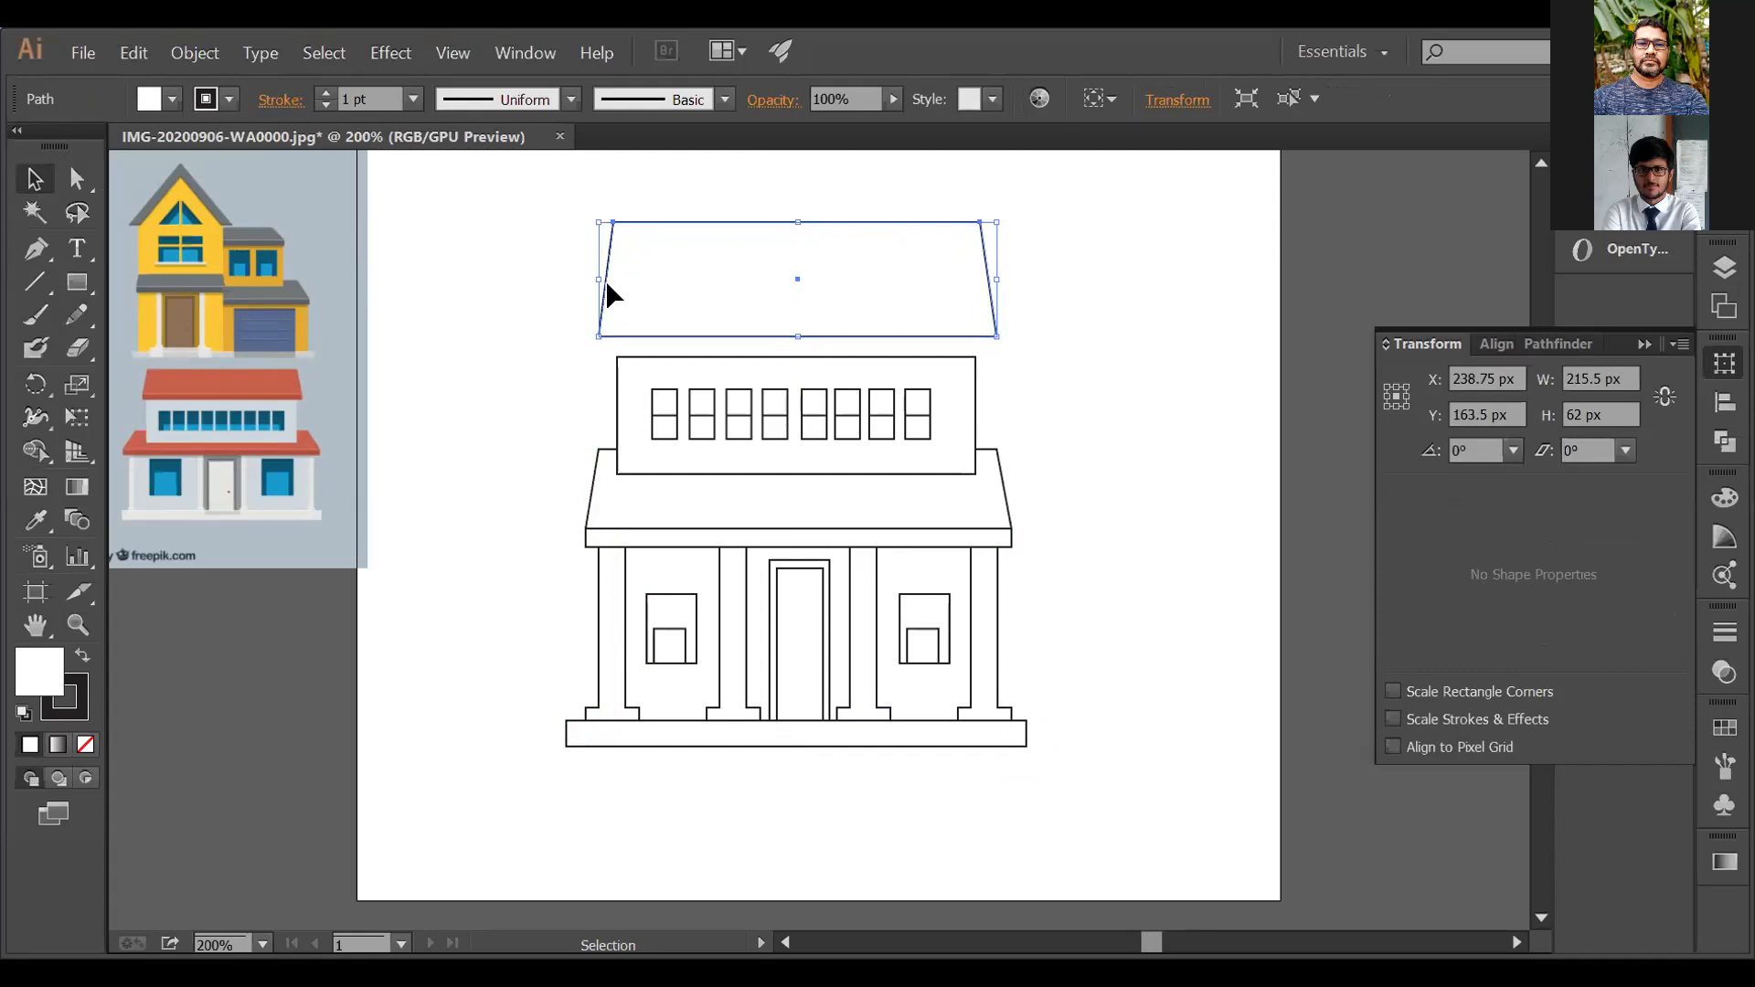
Step: Draw a 215.5 × 11 px eave rectangle filling the gap between the upper roof and the upper-floor wall
click(77, 282)
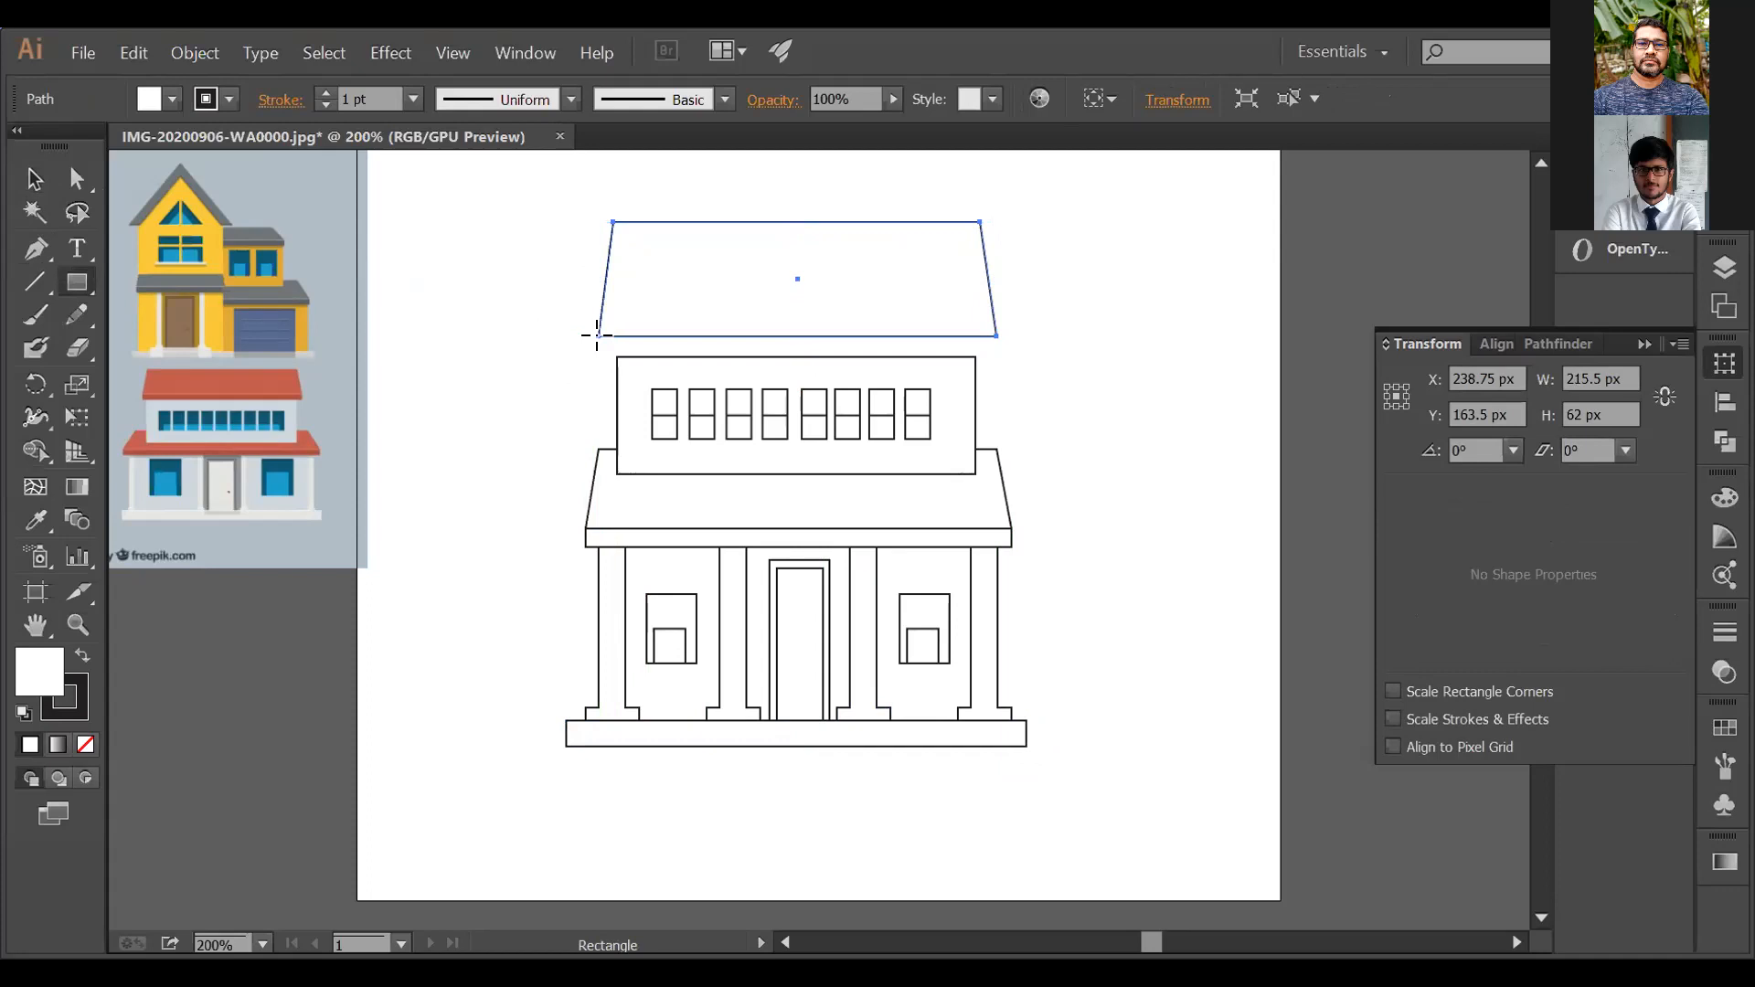
drag(598, 337, 999, 357)
key(v)
click(34, 178)
click(393, 361)
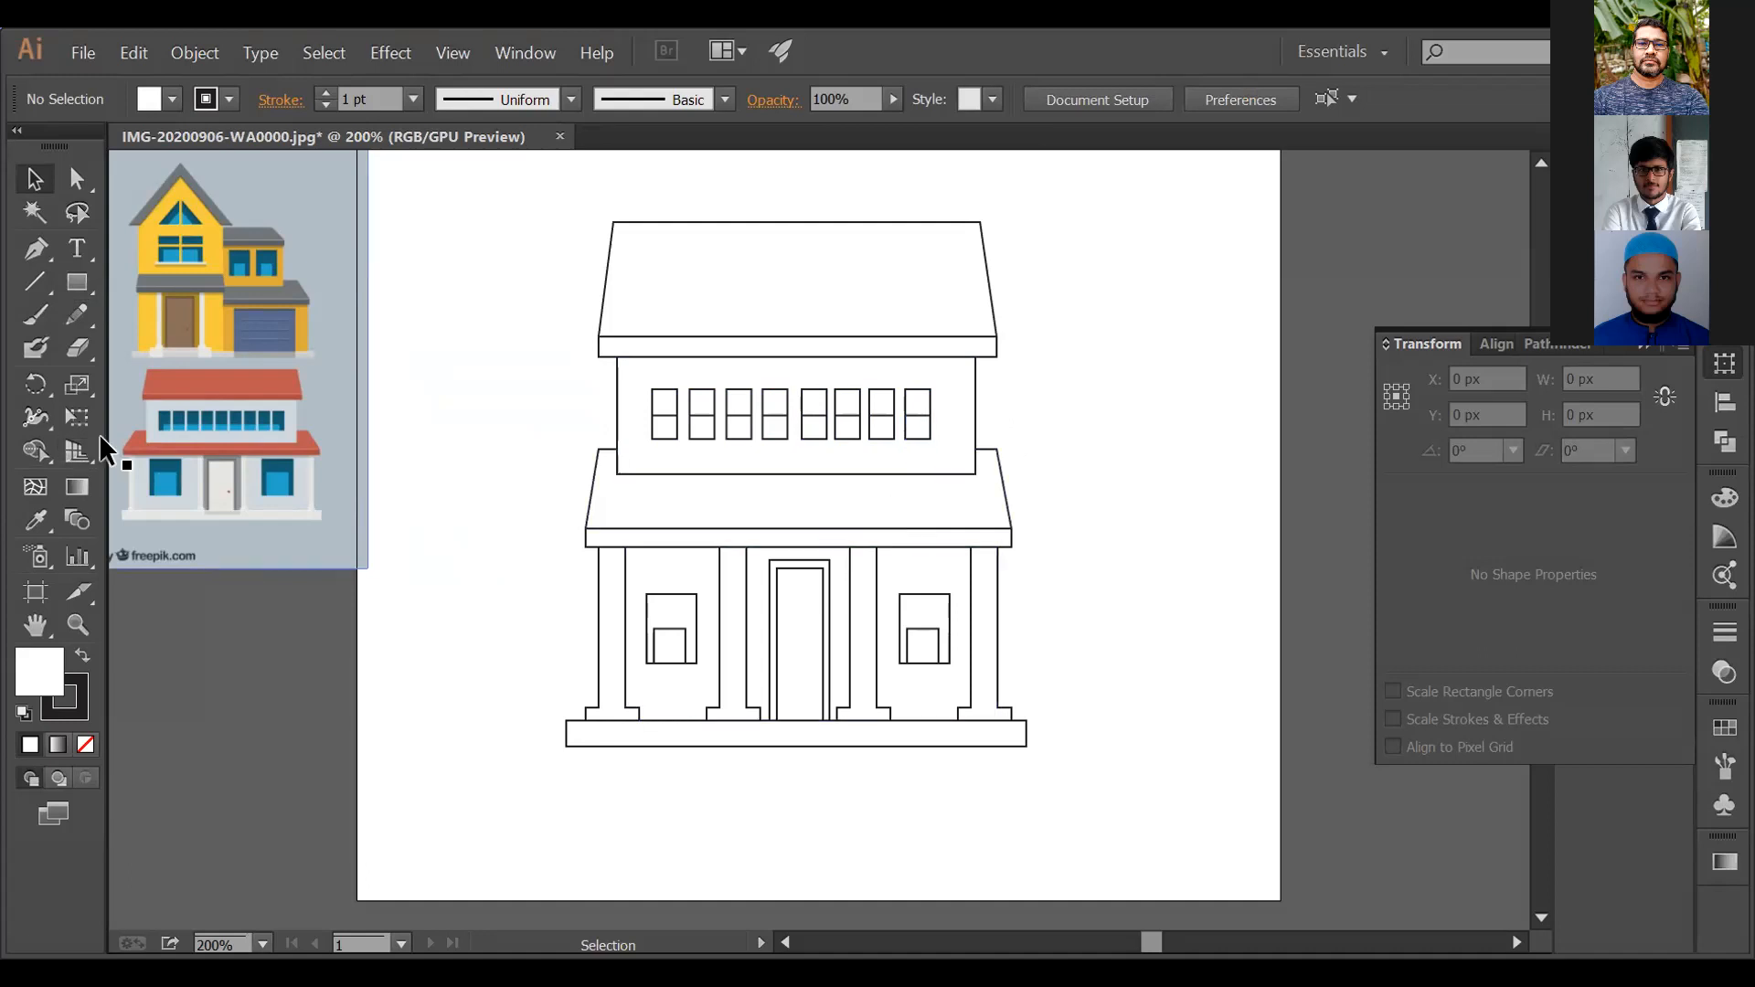
Step: Draw a small circular doorknob about 1.75 px wide near the right edge of the door with the Ellipse tool
key(shift+m)
click(87, 281)
drag(89, 285, 143, 349)
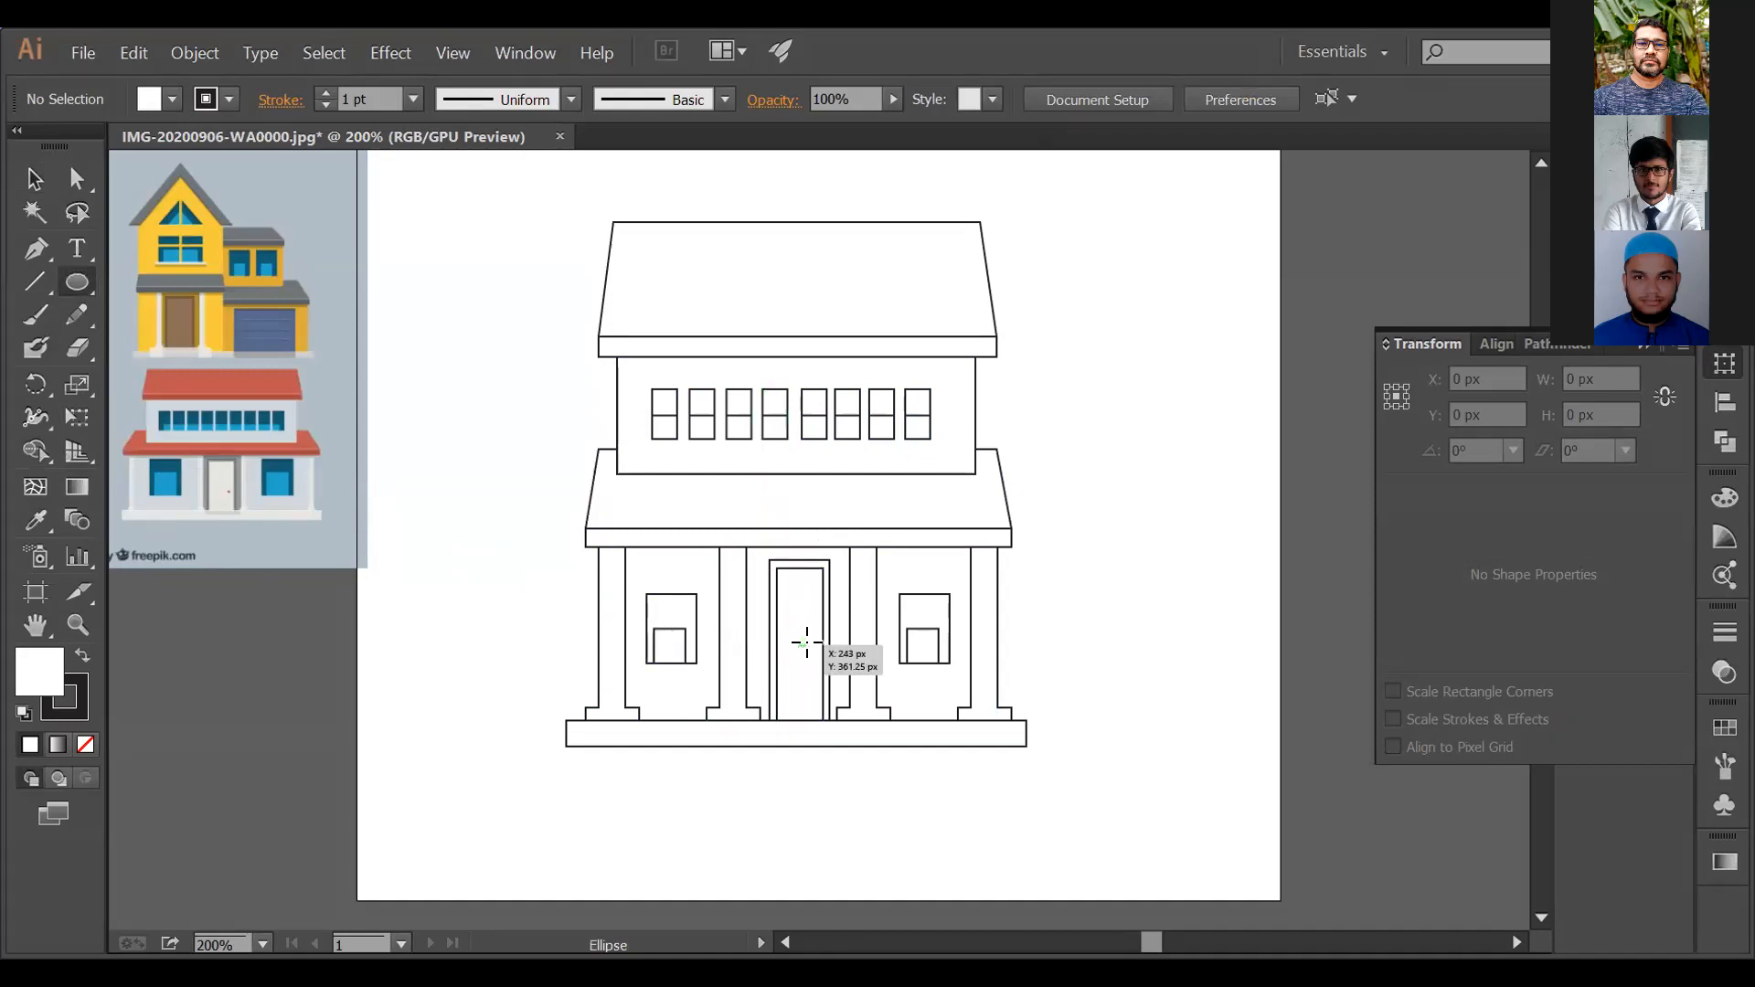
drag(809, 647, 813, 643)
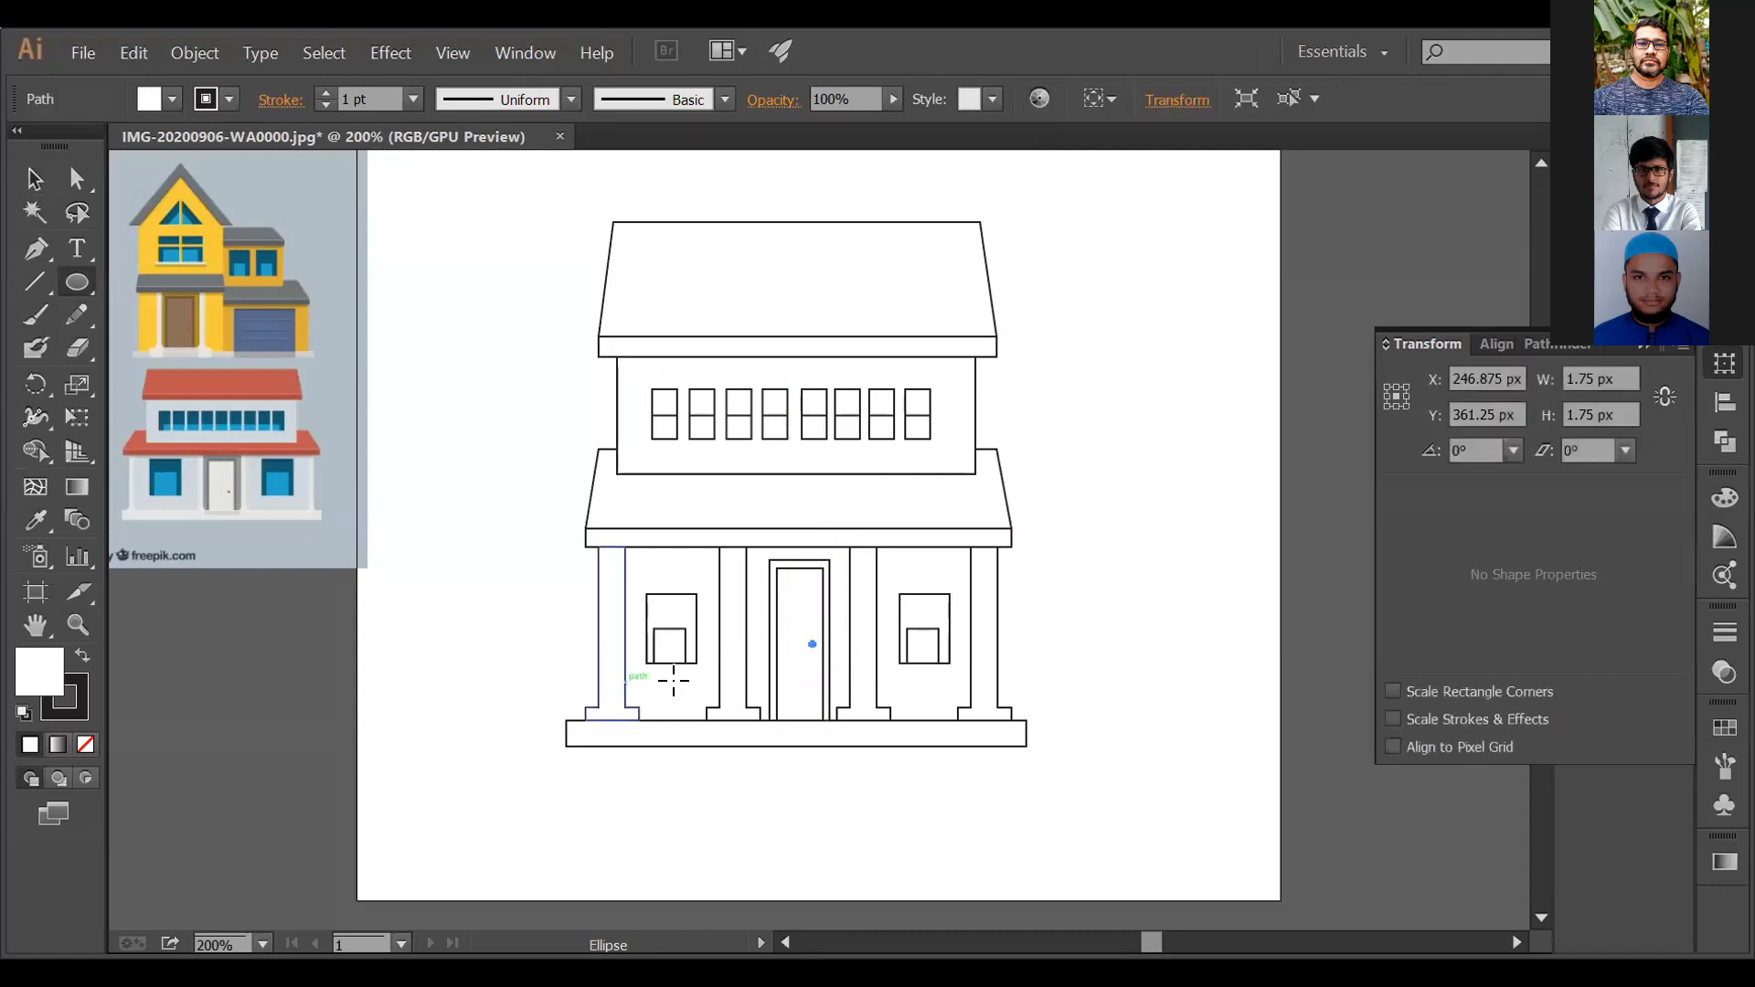
click(35, 178)
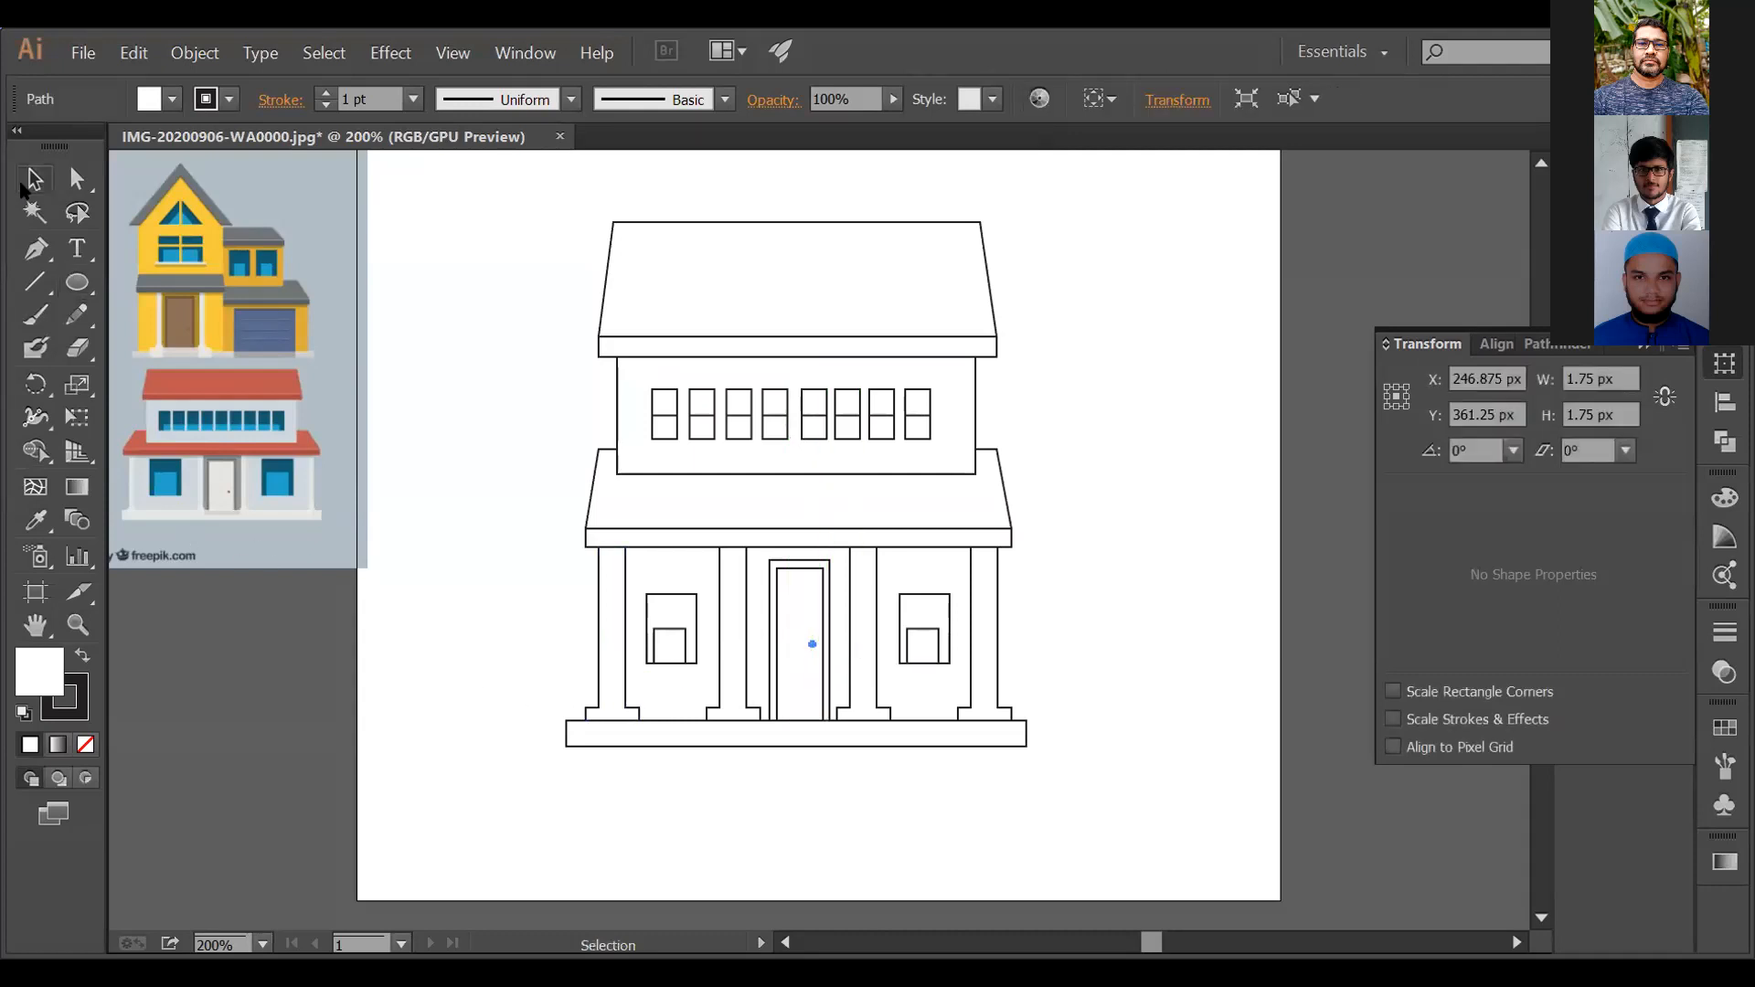
click(431, 521)
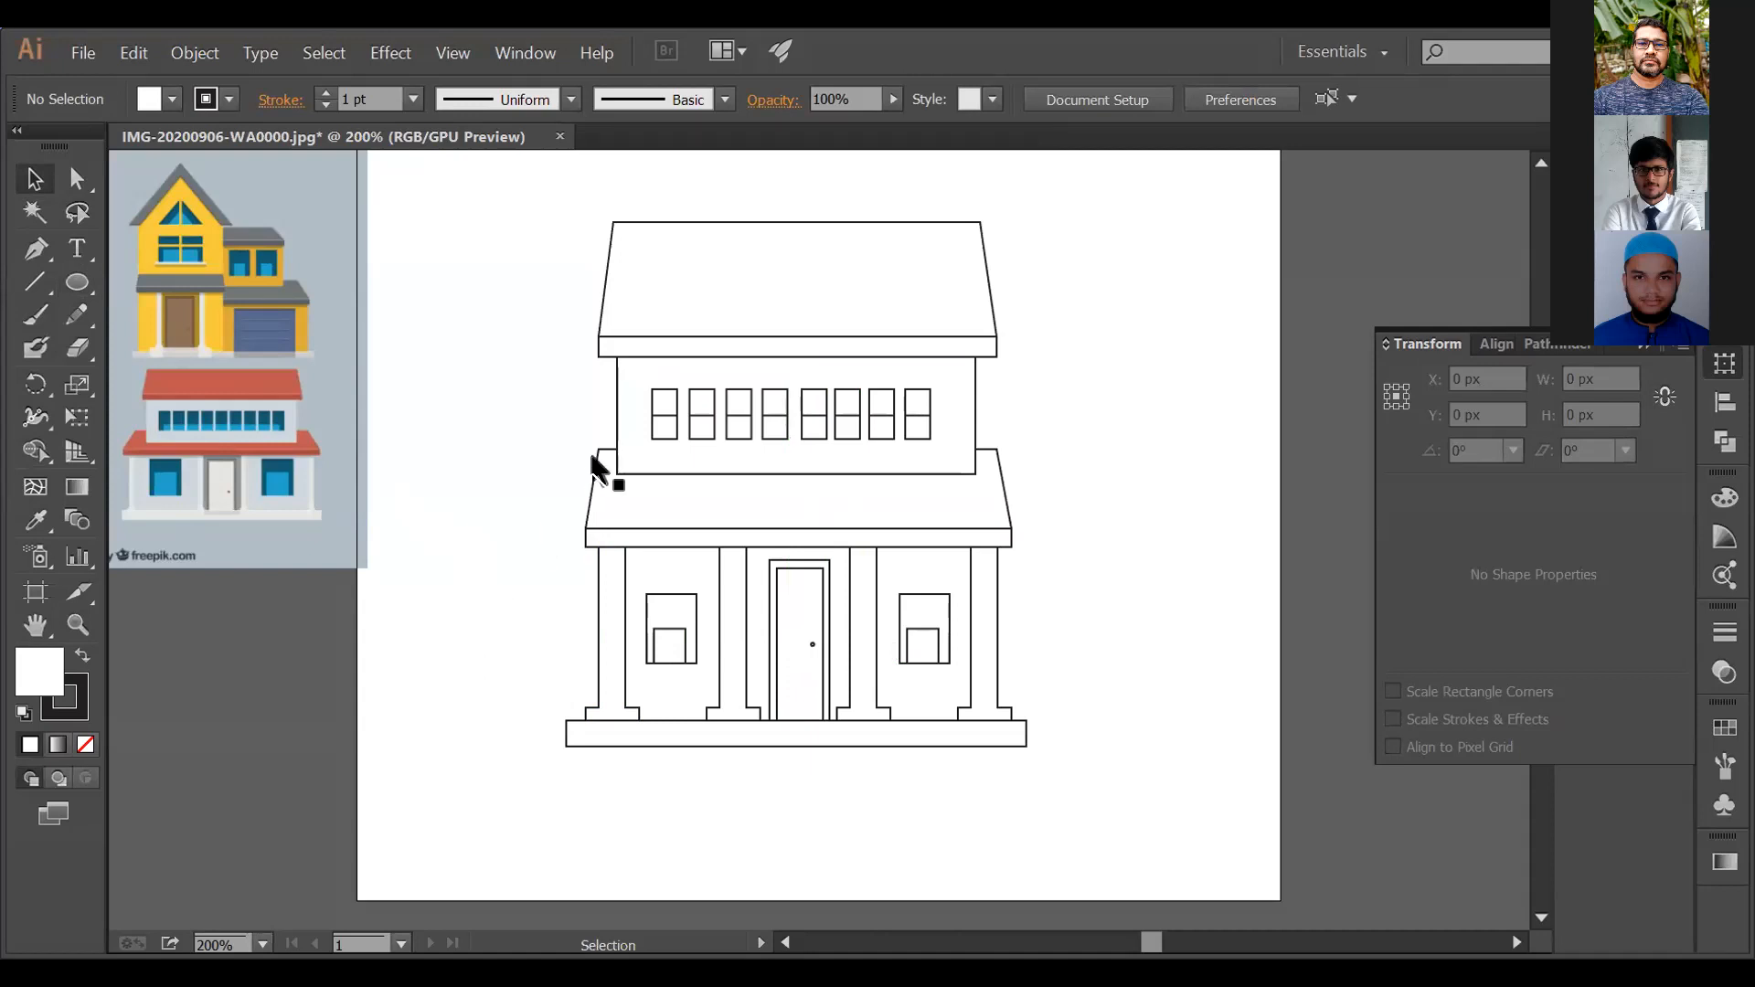
Step: Fill the upper eave strip with the darker red sampled from the reference house's roof using the Eyedropper
click(610, 333)
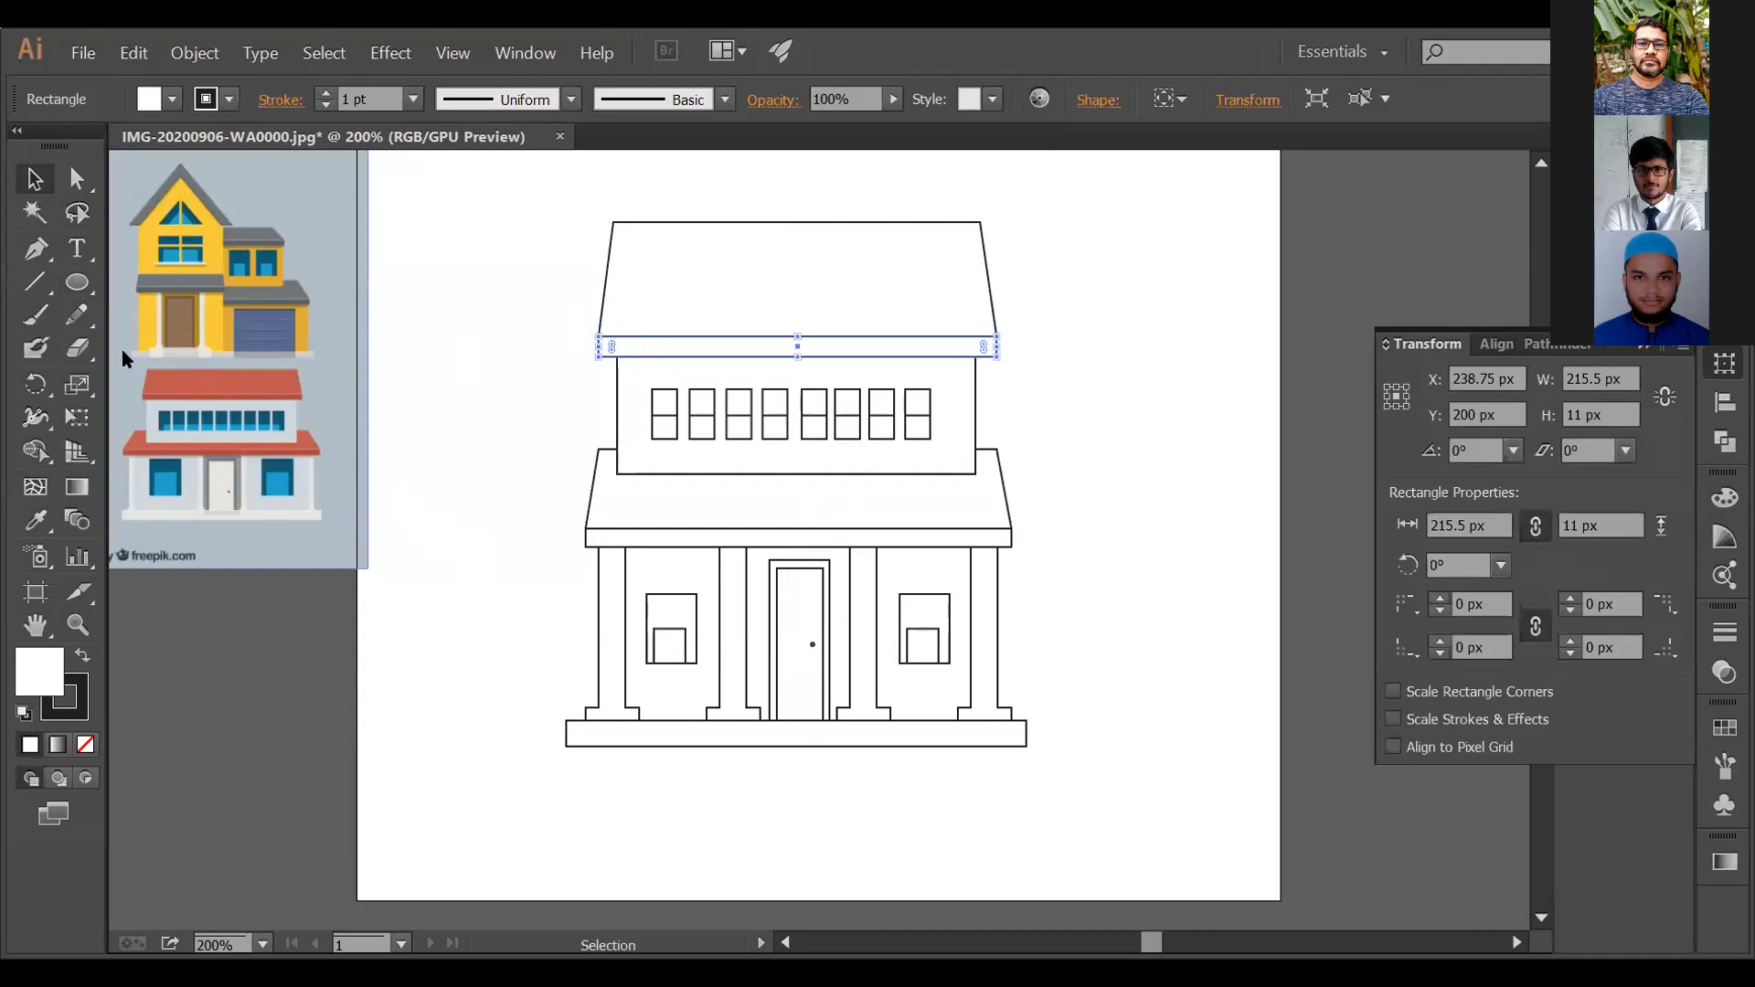
key(i)
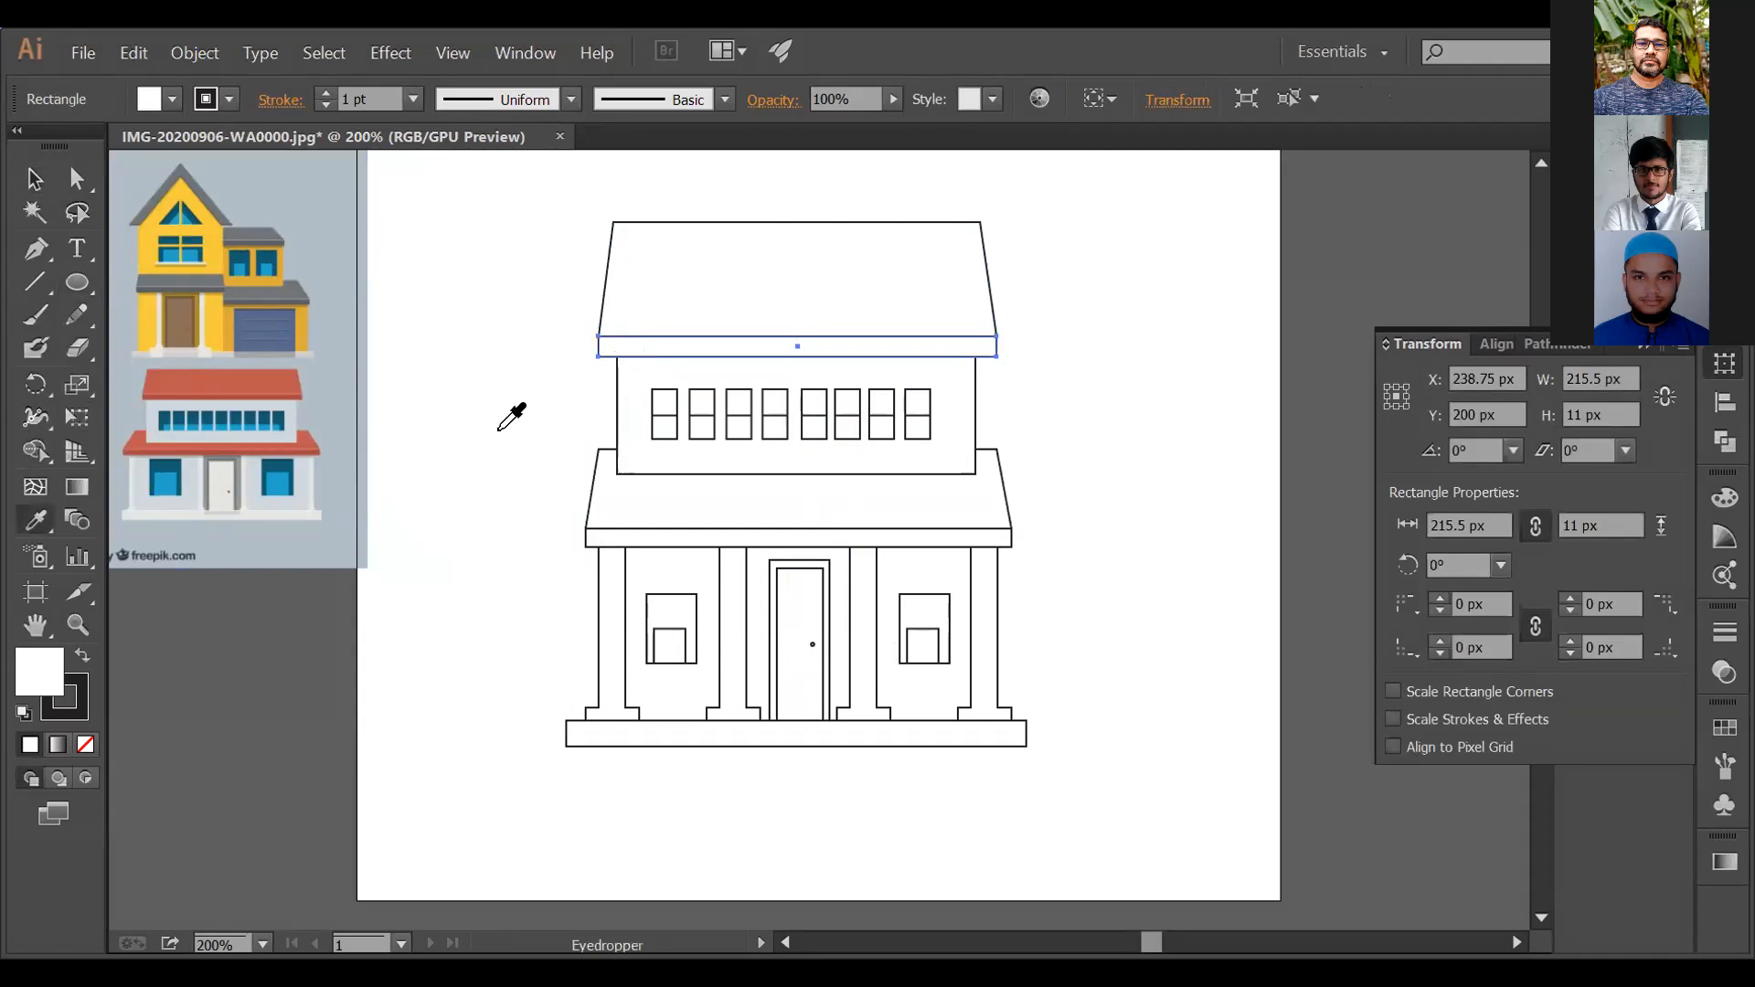
click(293, 393)
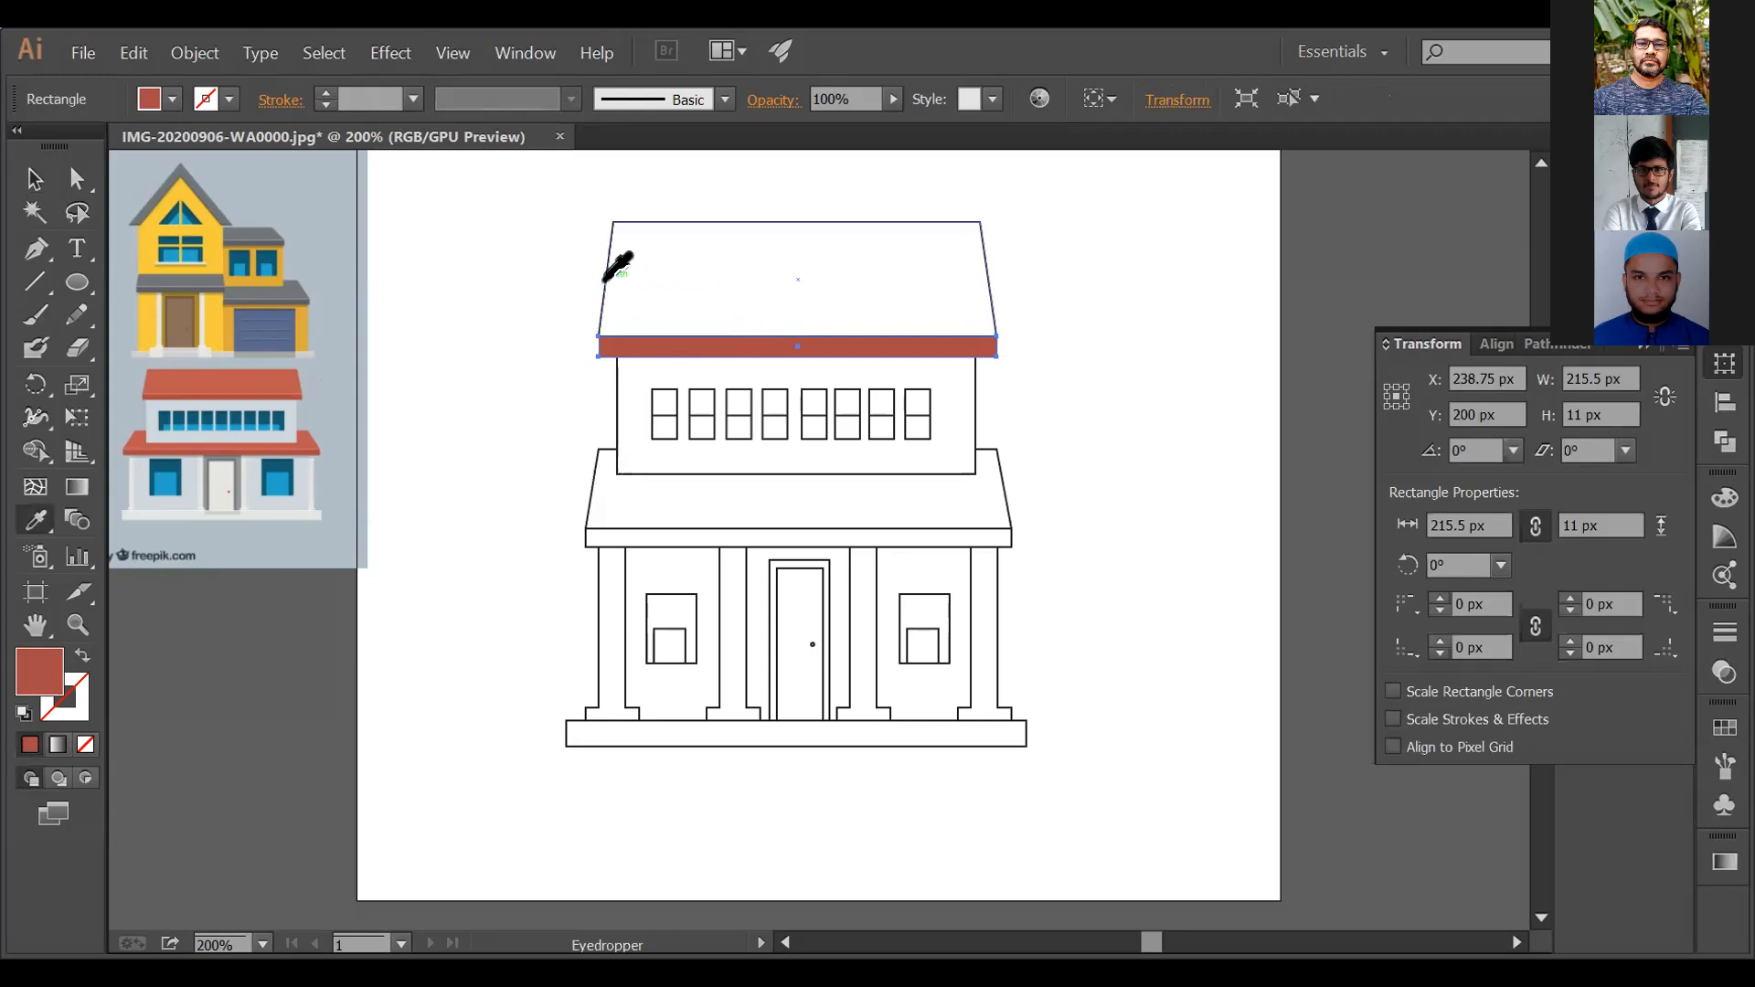
key(v)
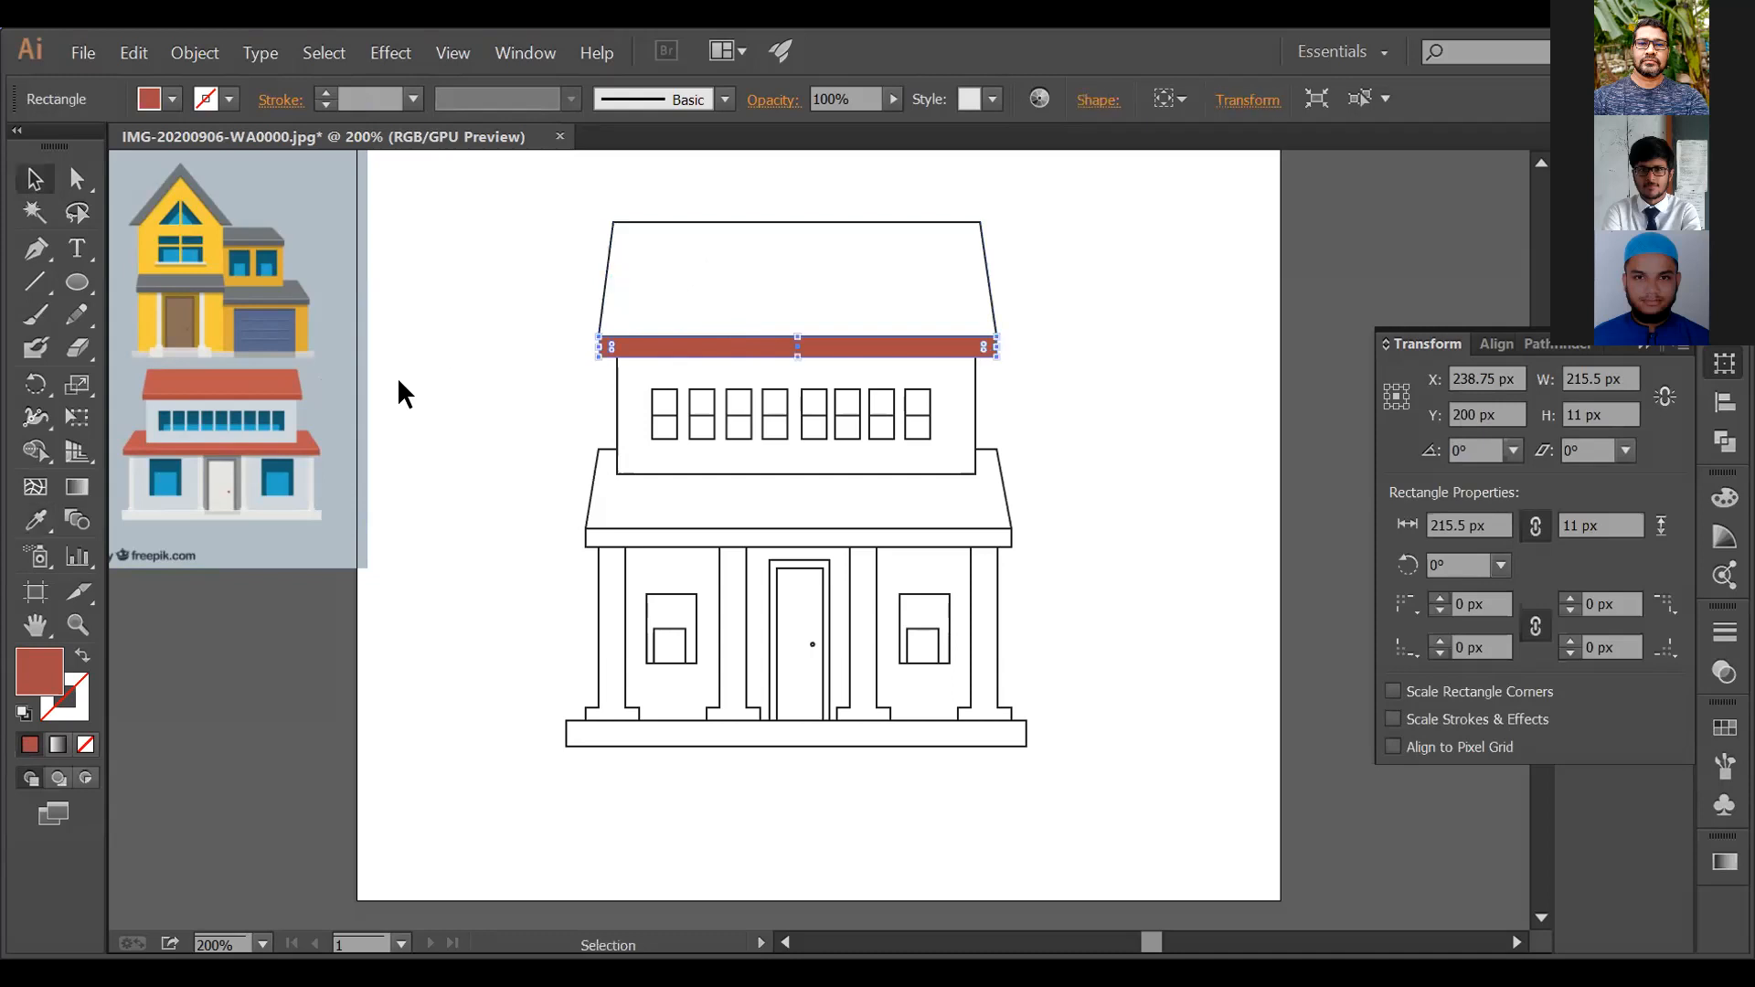
Step: Examine the colours of the red-roofed reference house up close, and return to the drawing at 200% zoom
key(z)
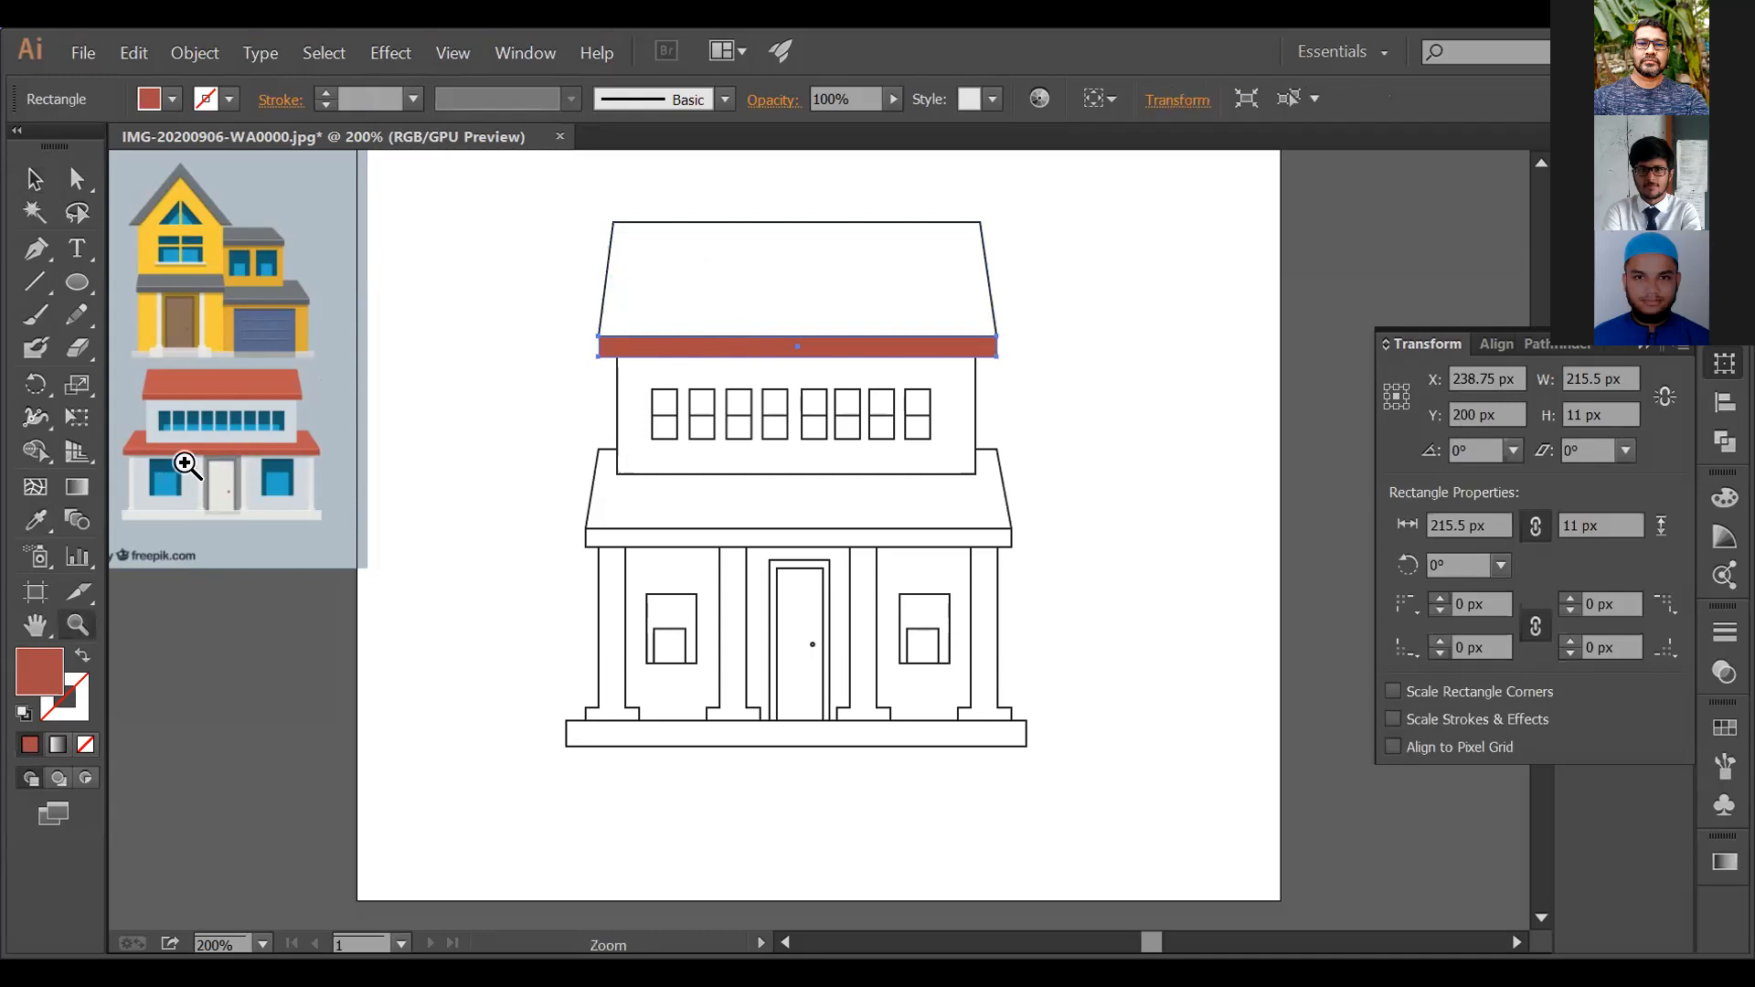
click(191, 423)
click(804, 558)
click(864, 579)
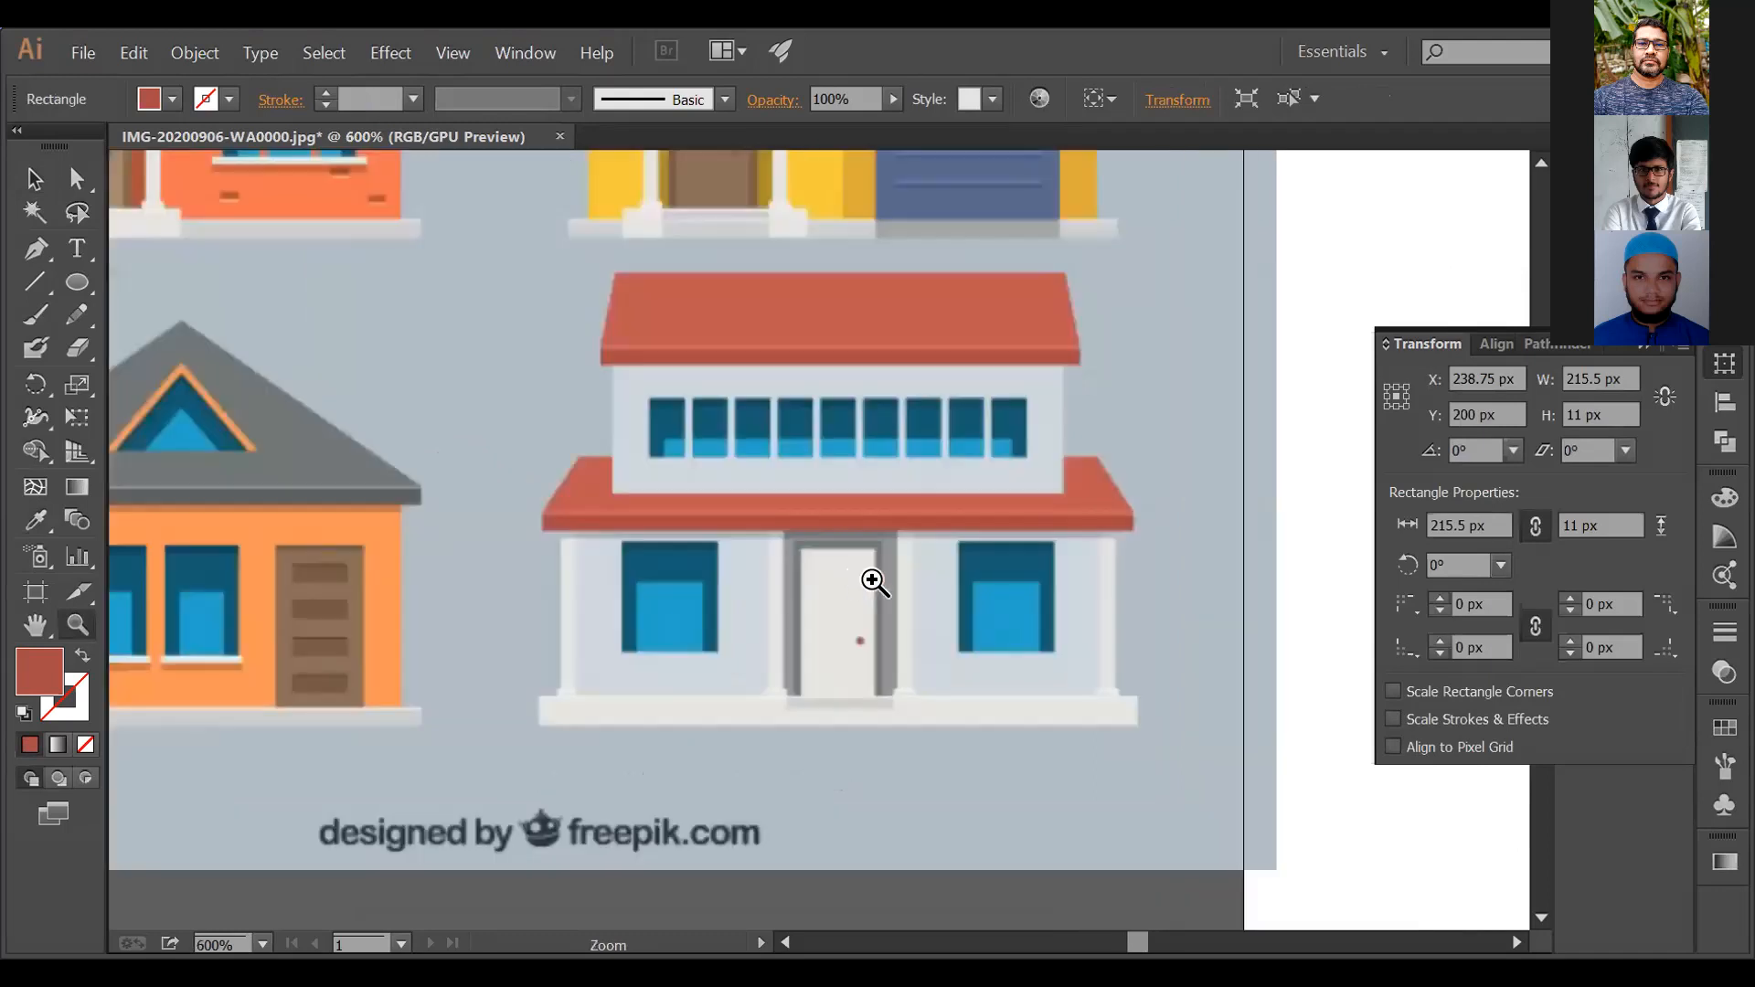
click(872, 585)
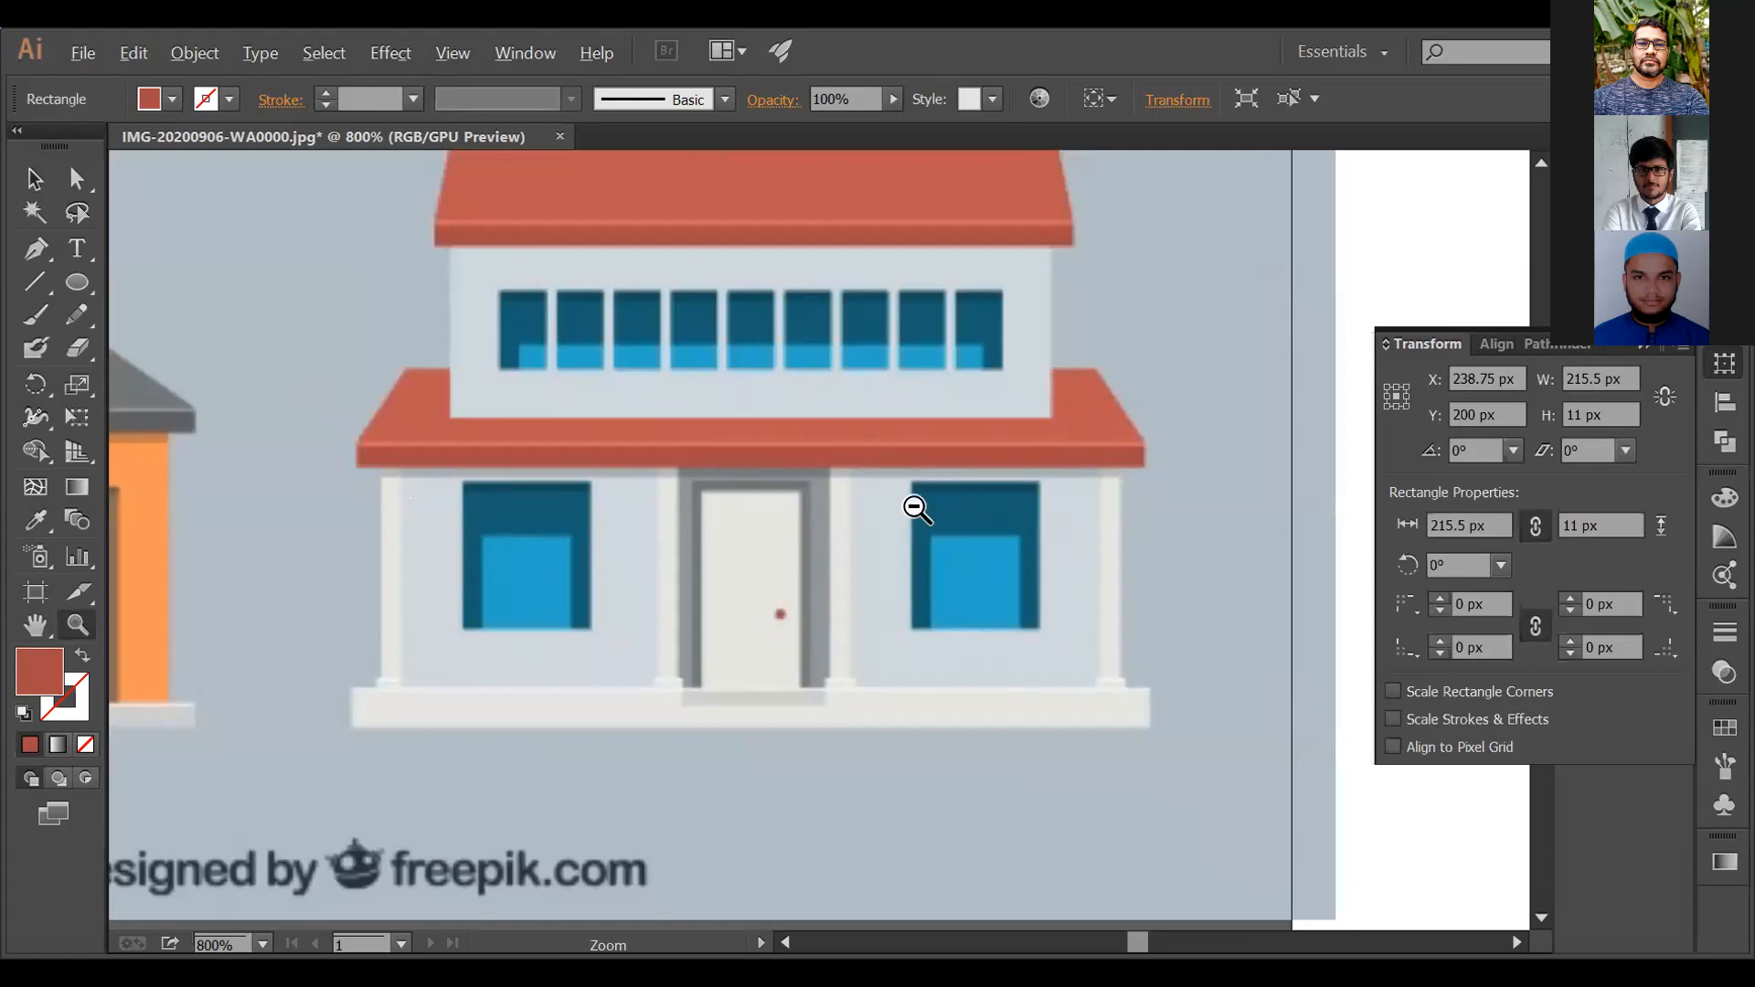
alt+click(978, 503)
alt+click(978, 502)
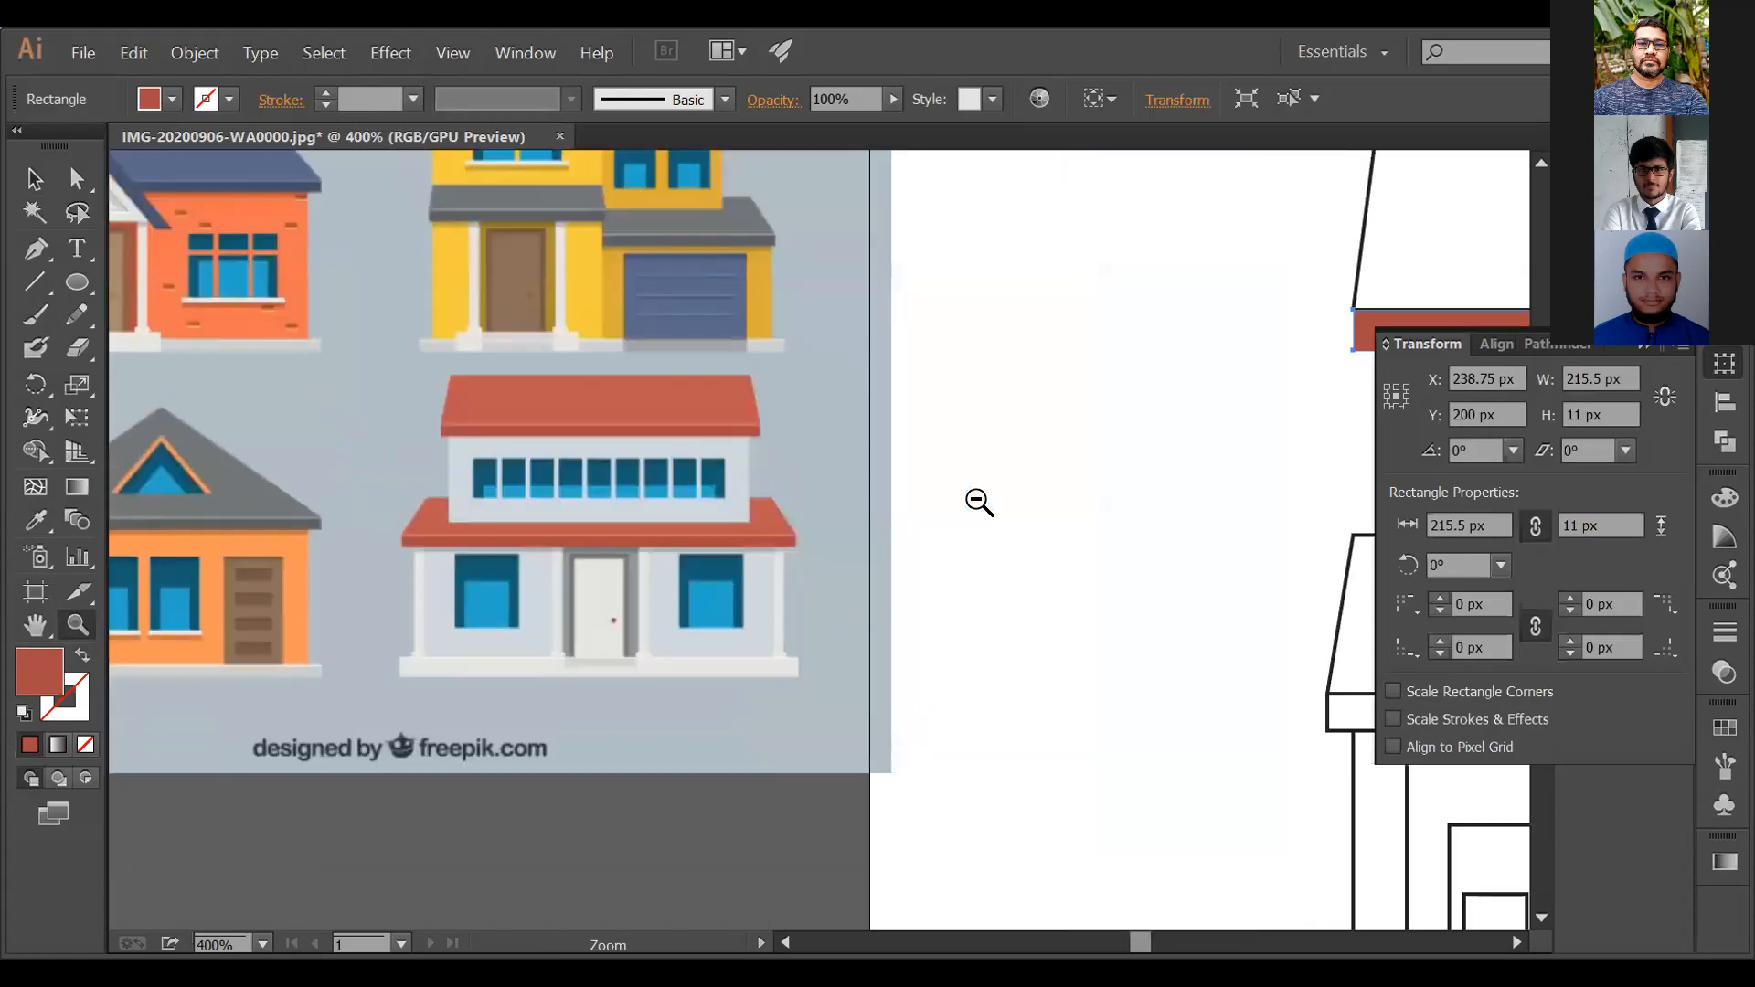
alt+click(978, 503)
alt+click(978, 502)
alt+click(978, 503)
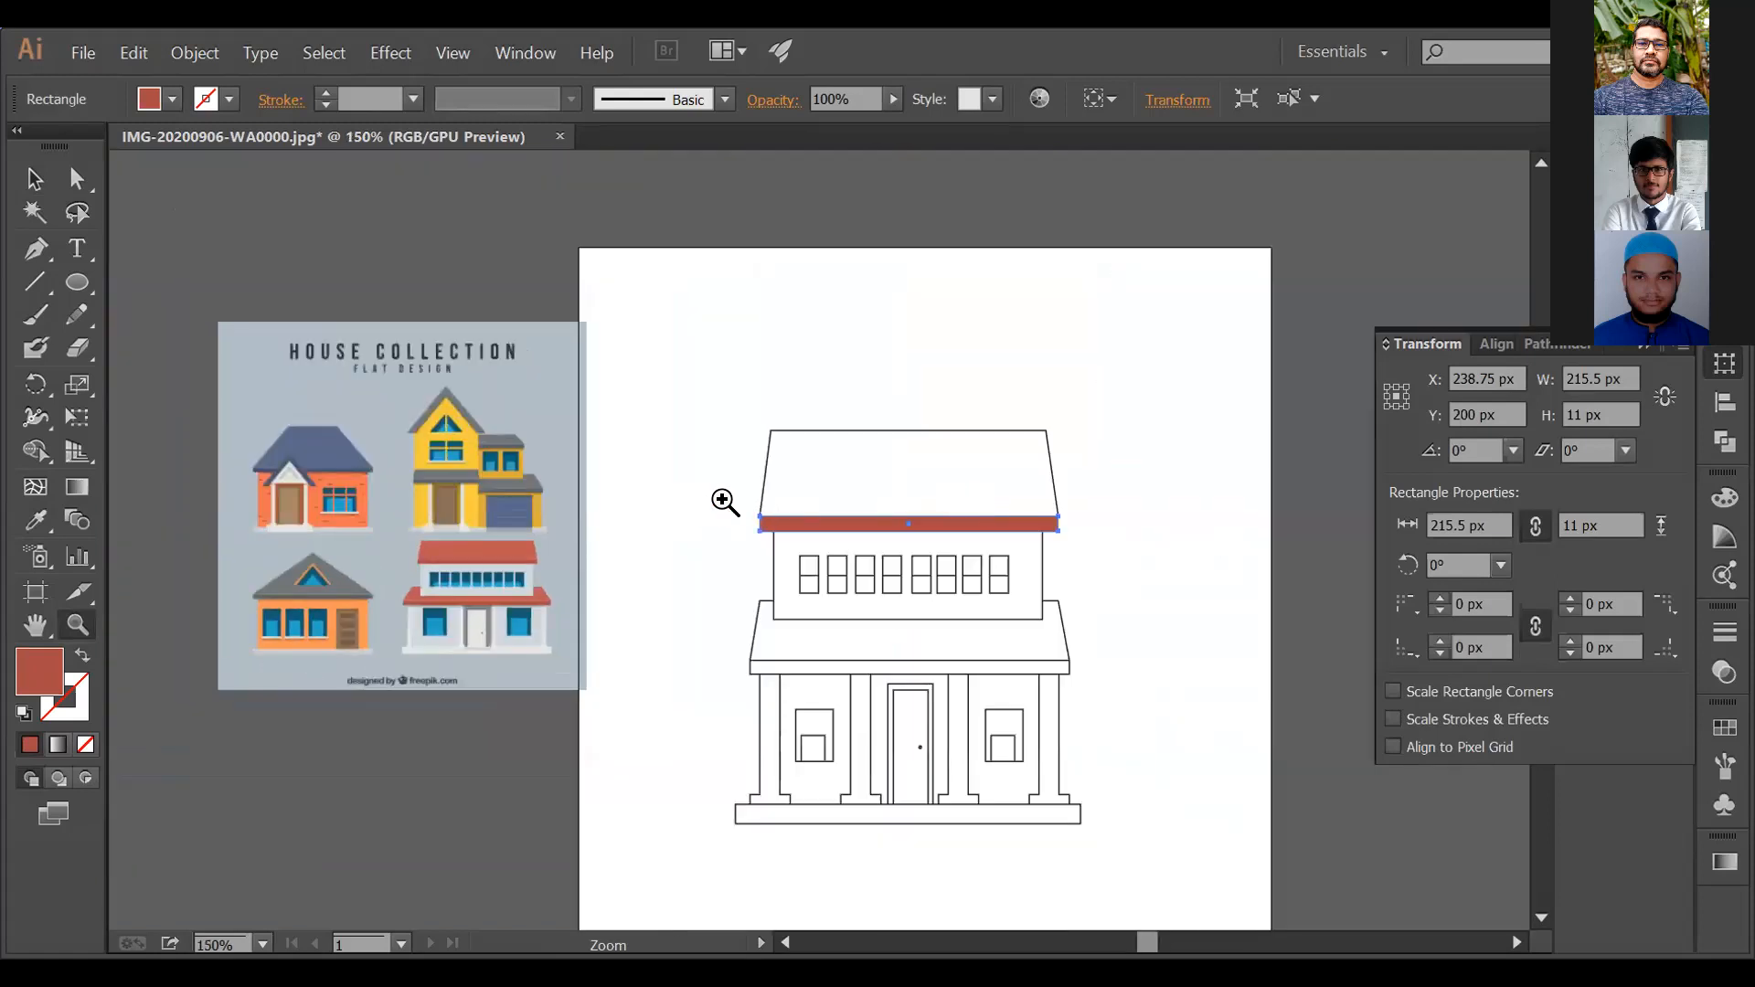
click(846, 513)
drag(870, 562, 809, 383)
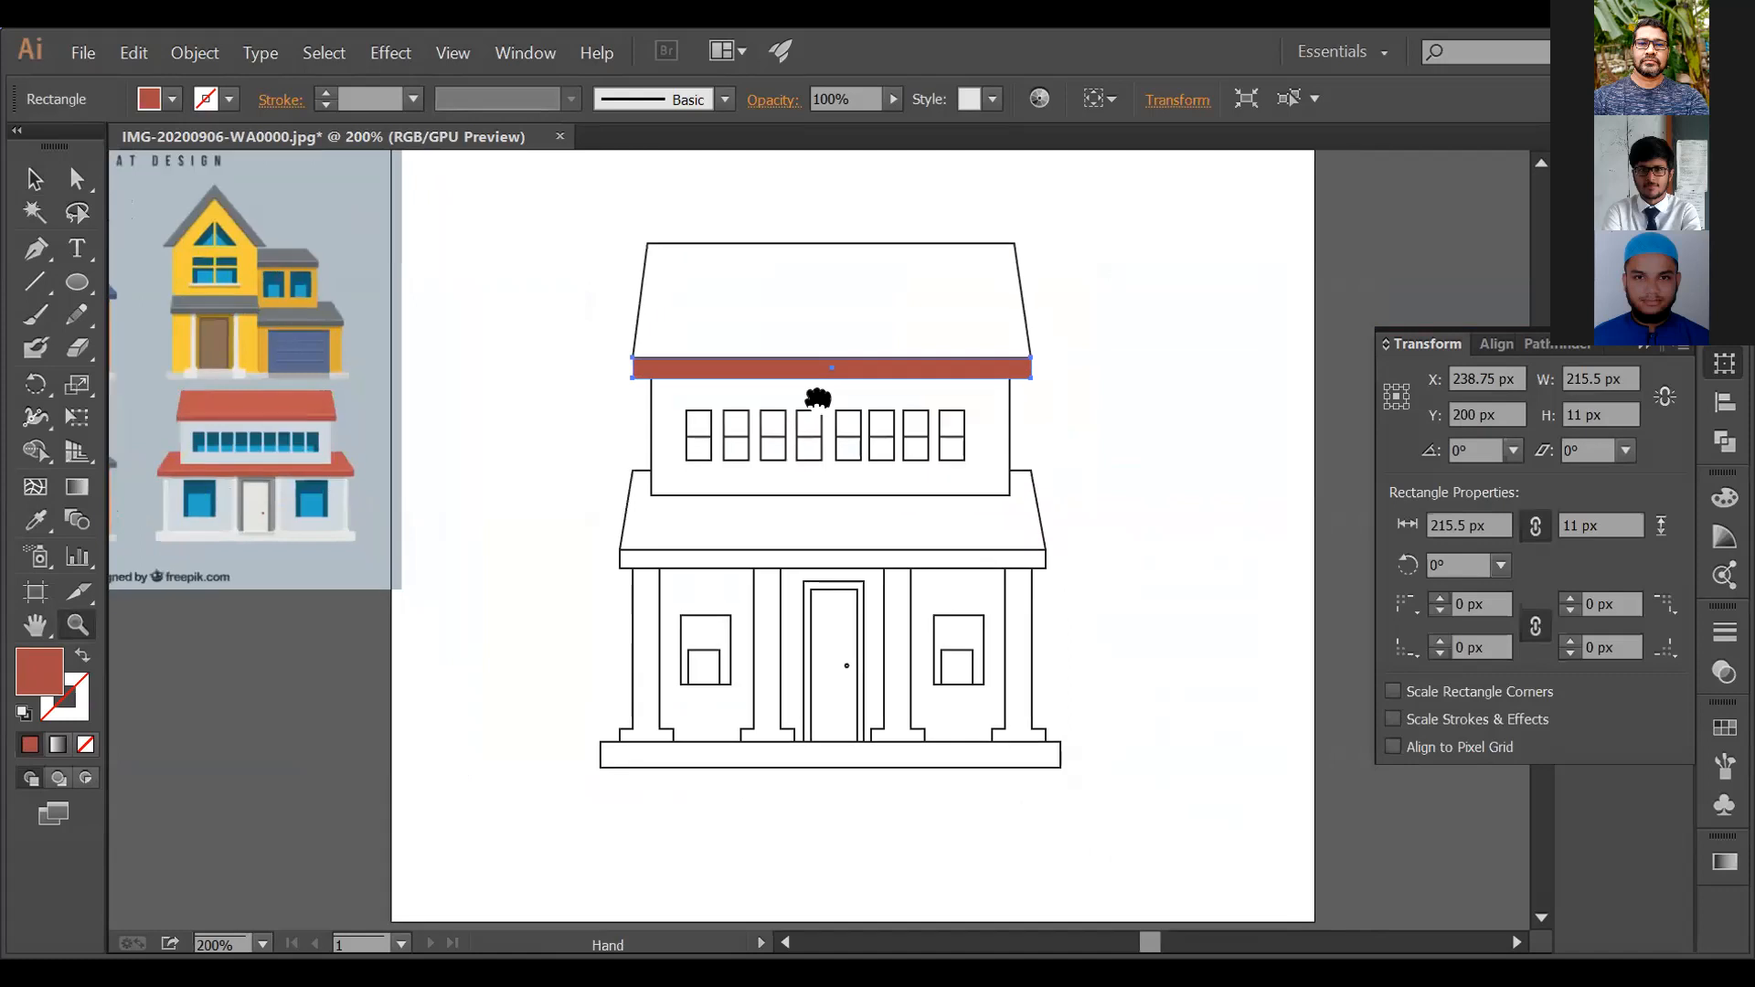
Step: Fill the upper roof with the lighter red sampled from the reference house's roof using the Eyedropper
key(v)
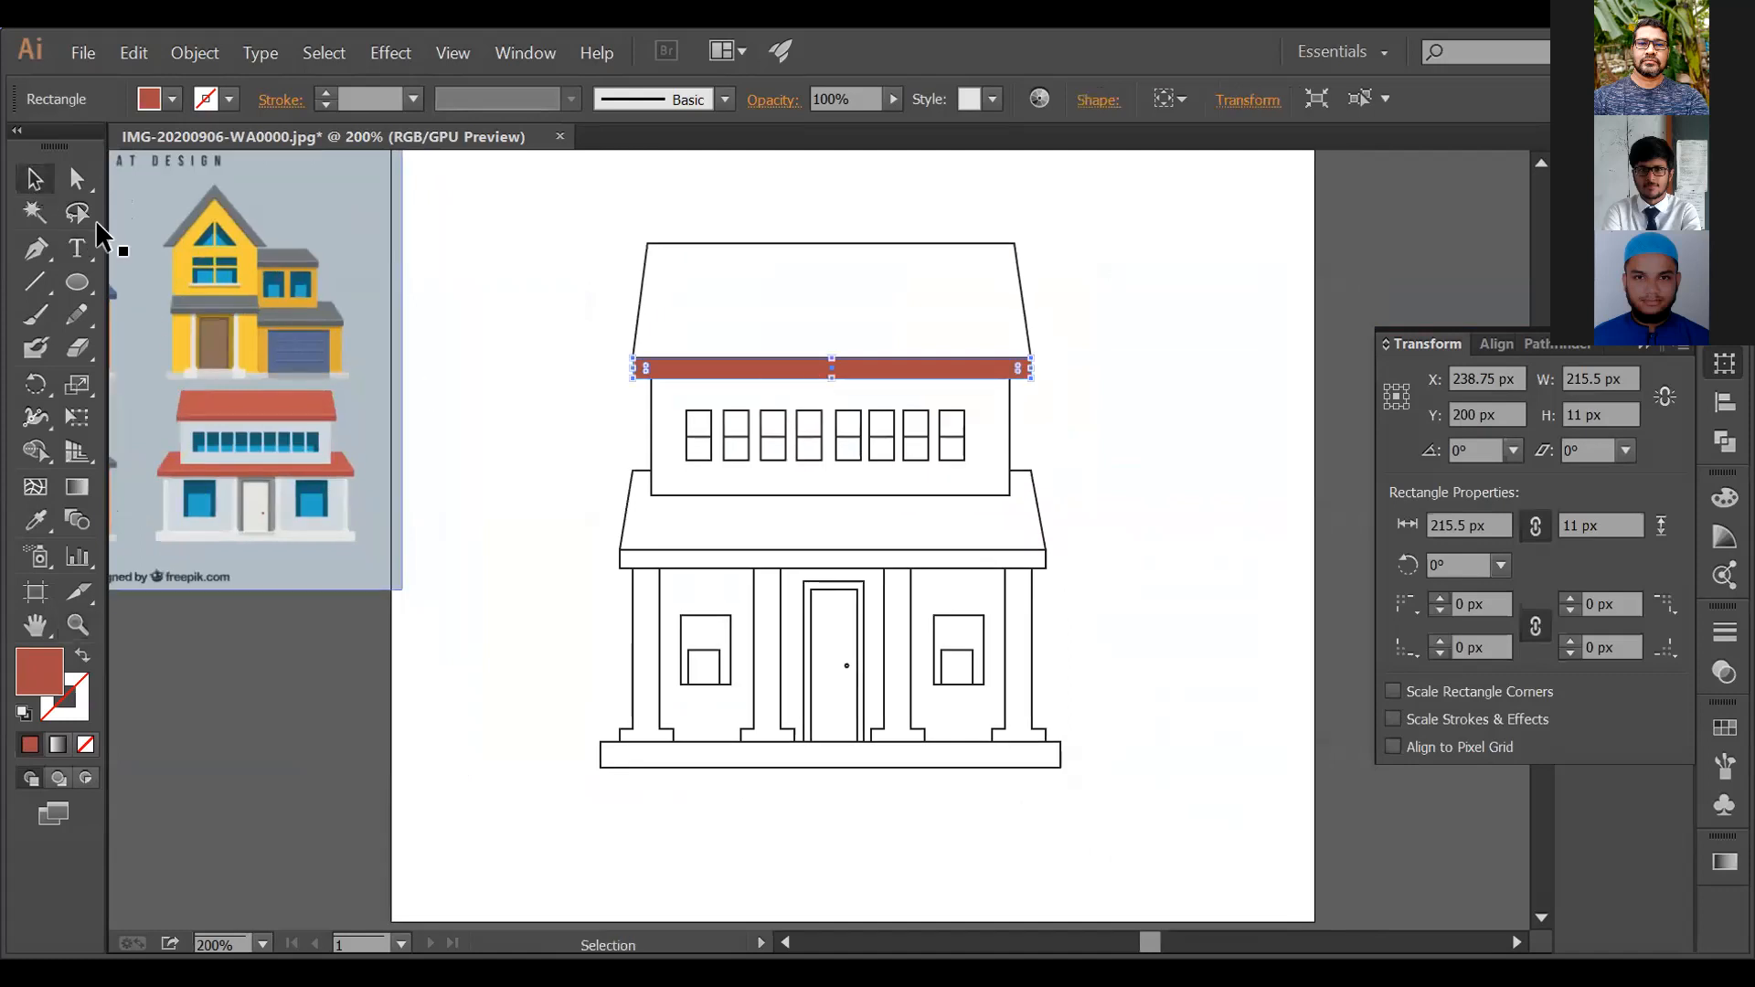
click(634, 309)
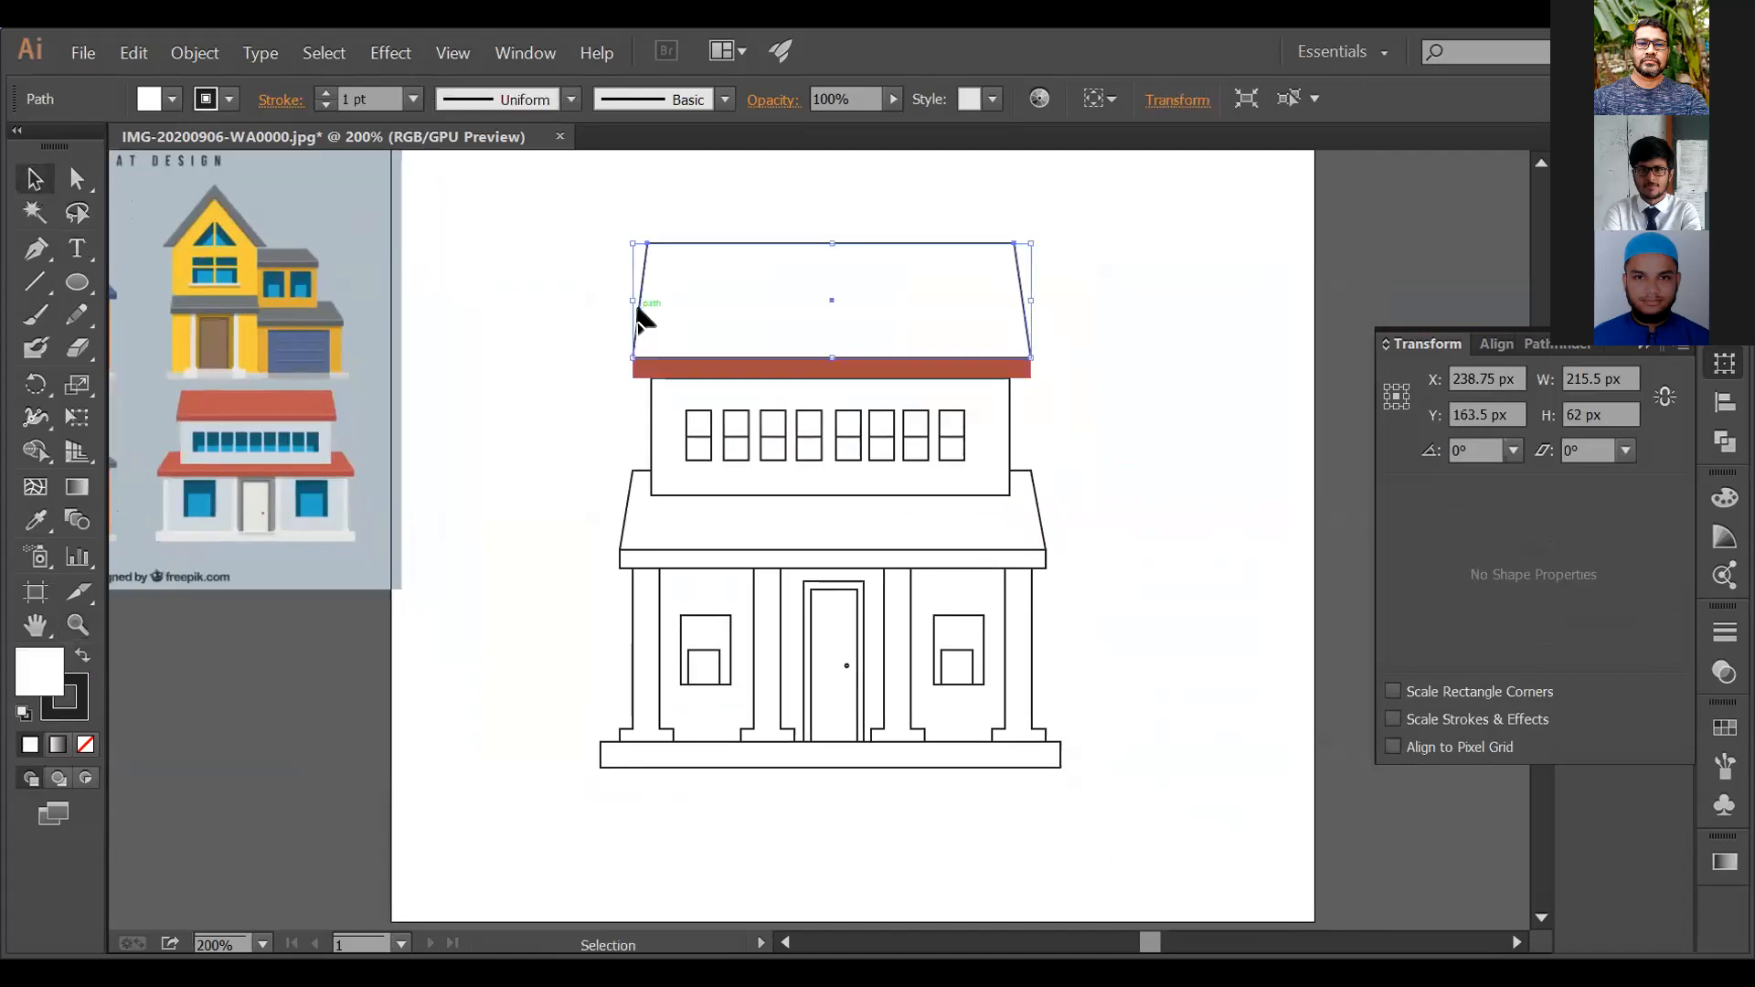
key(i)
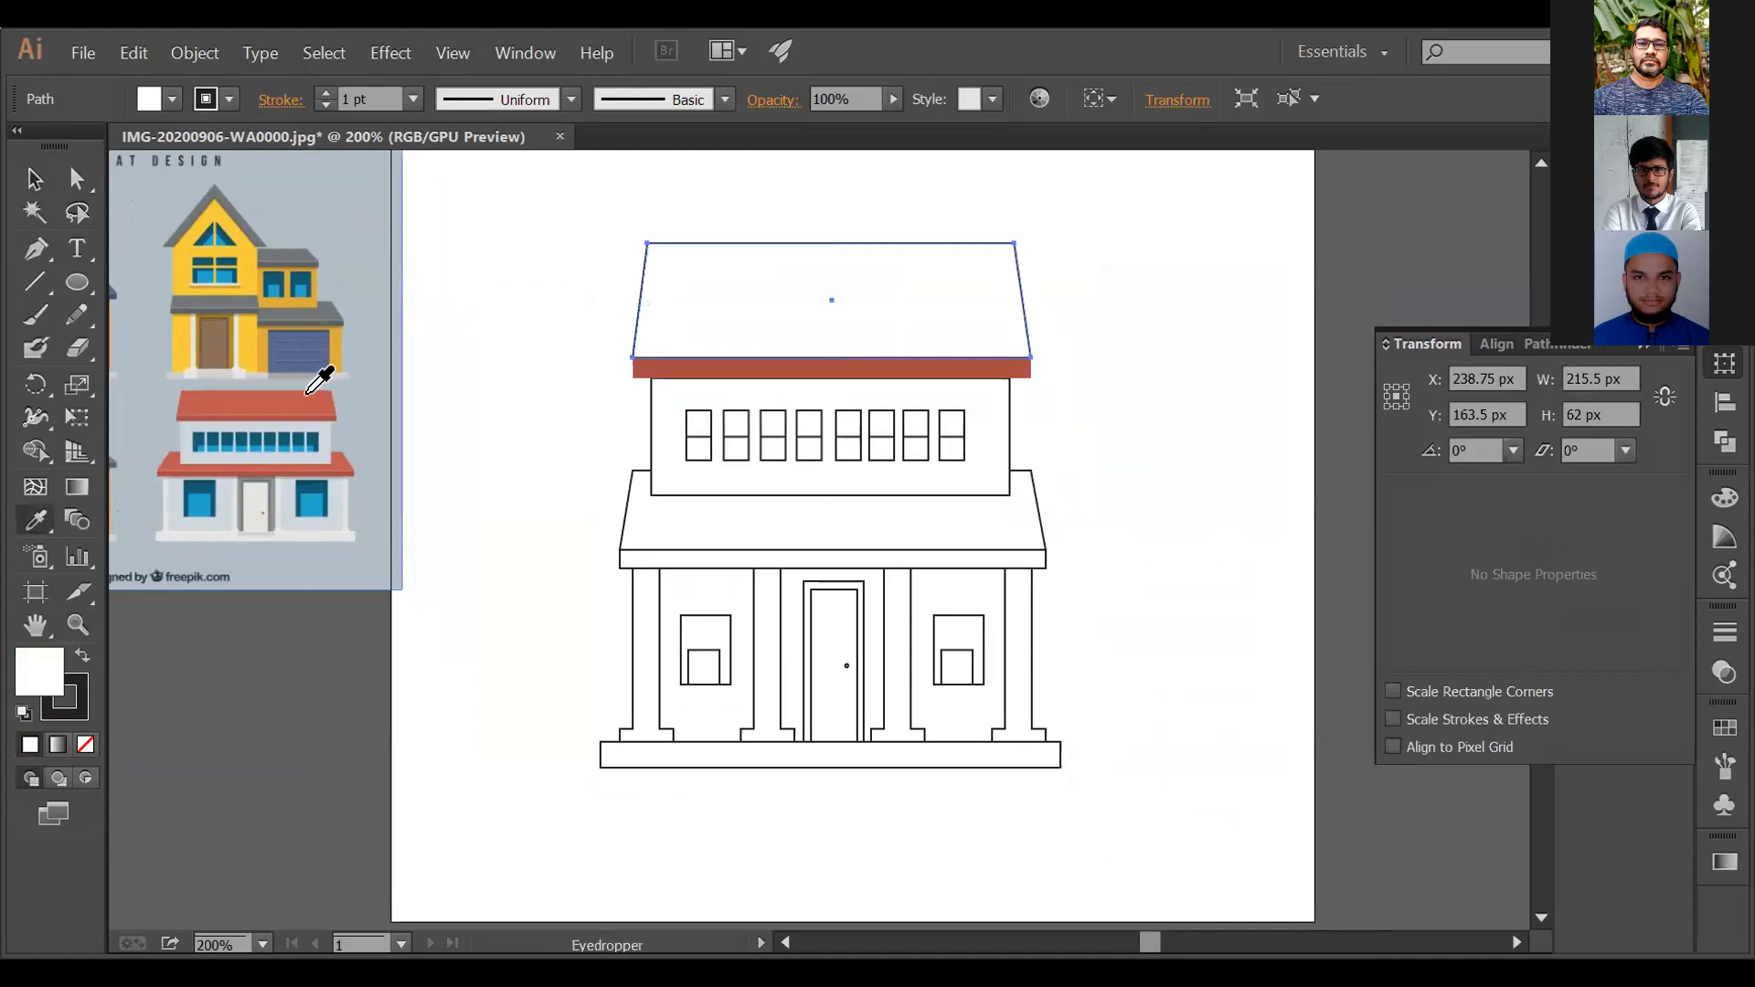
click(304, 399)
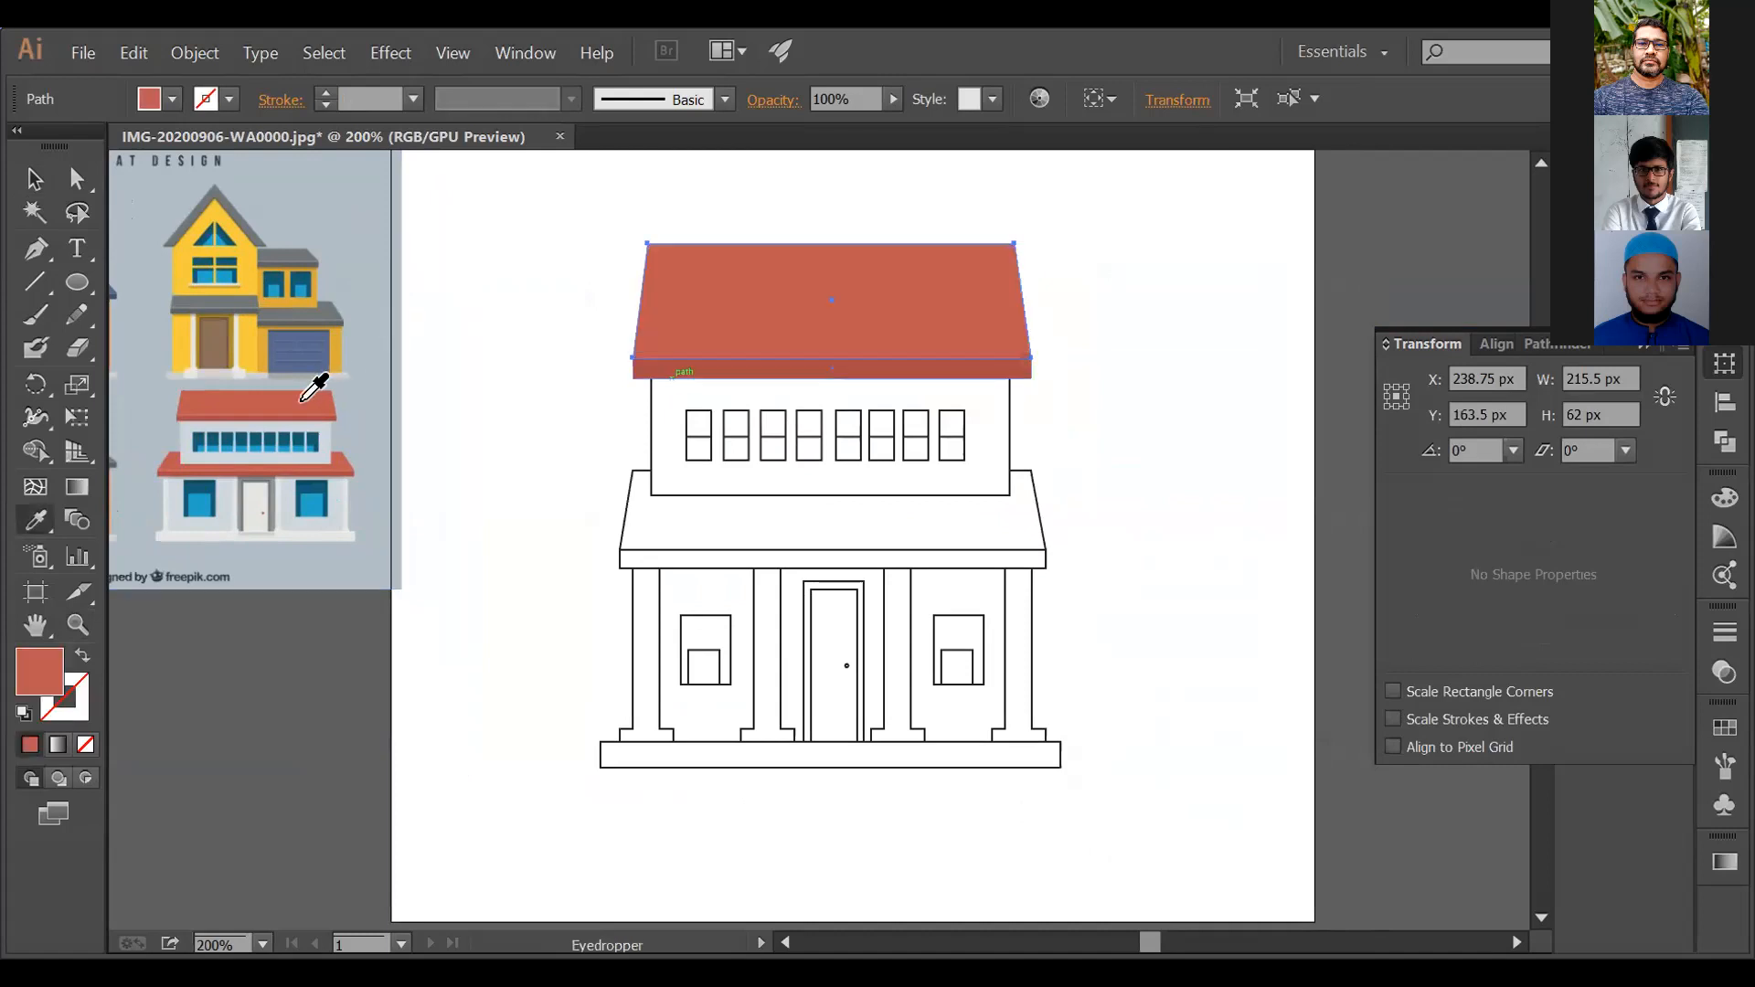
Step: Fill the upper-storey wall around the windows with the light grey sampled from the reference house using the Eyedropper
key(v)
click(648, 438)
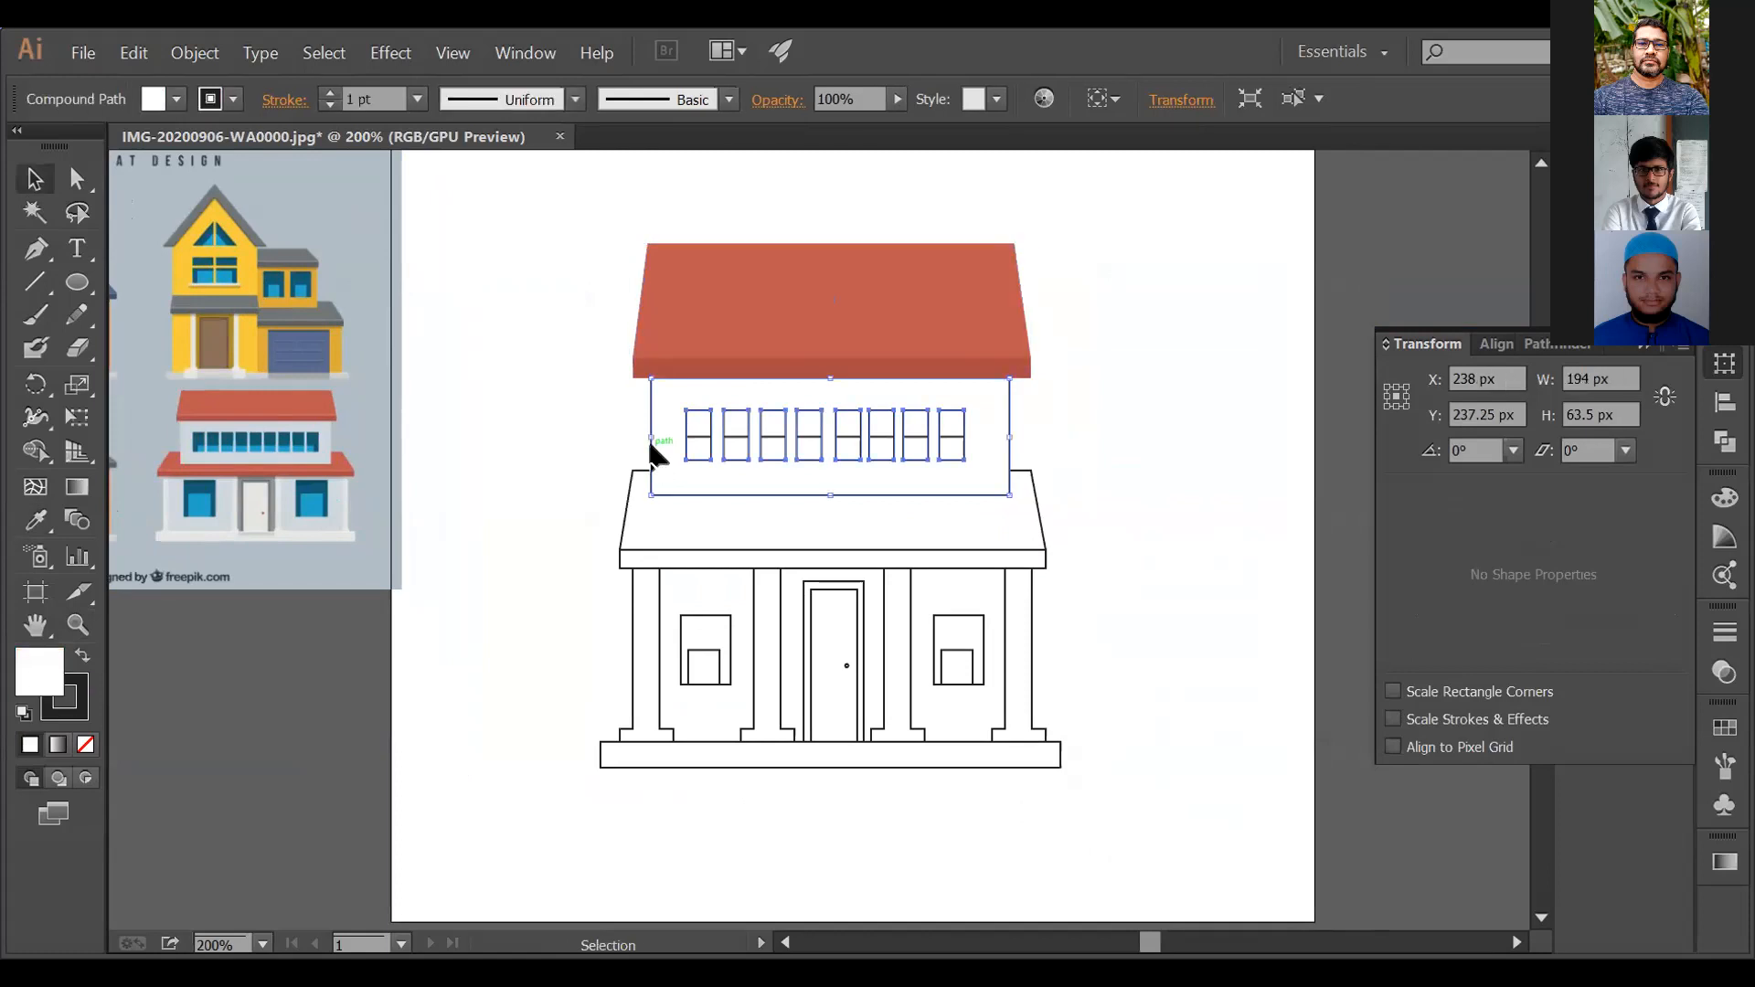
key(i)
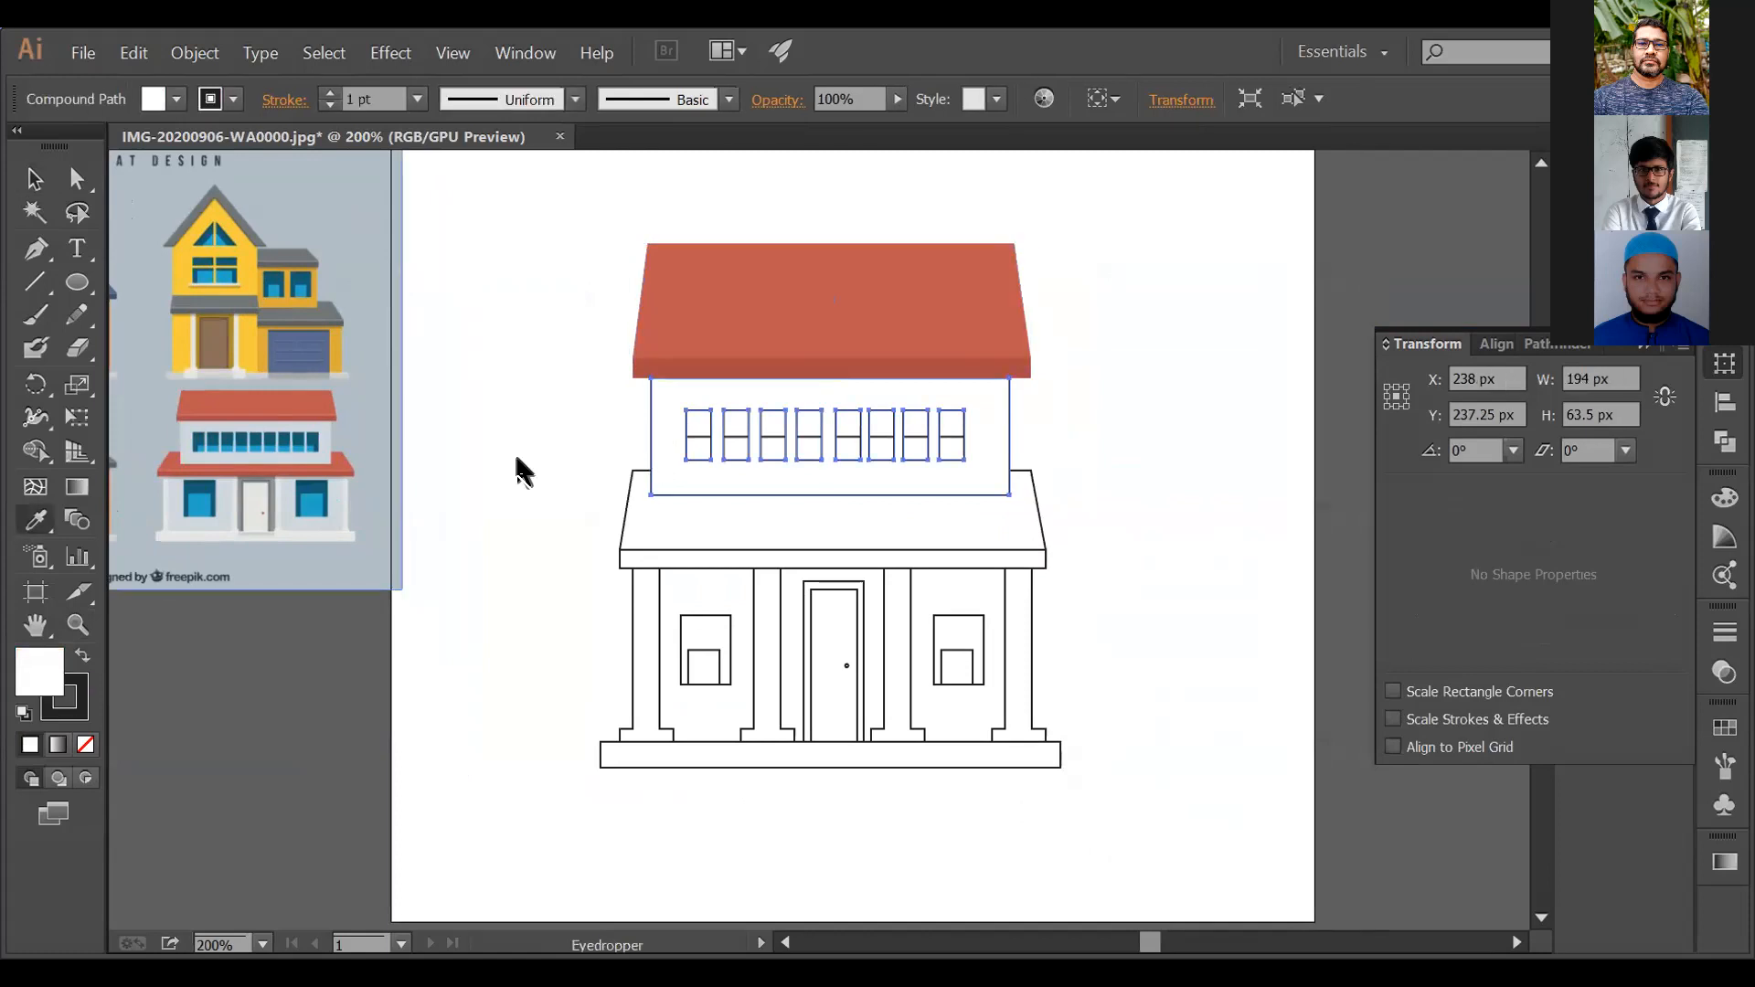
click(311, 430)
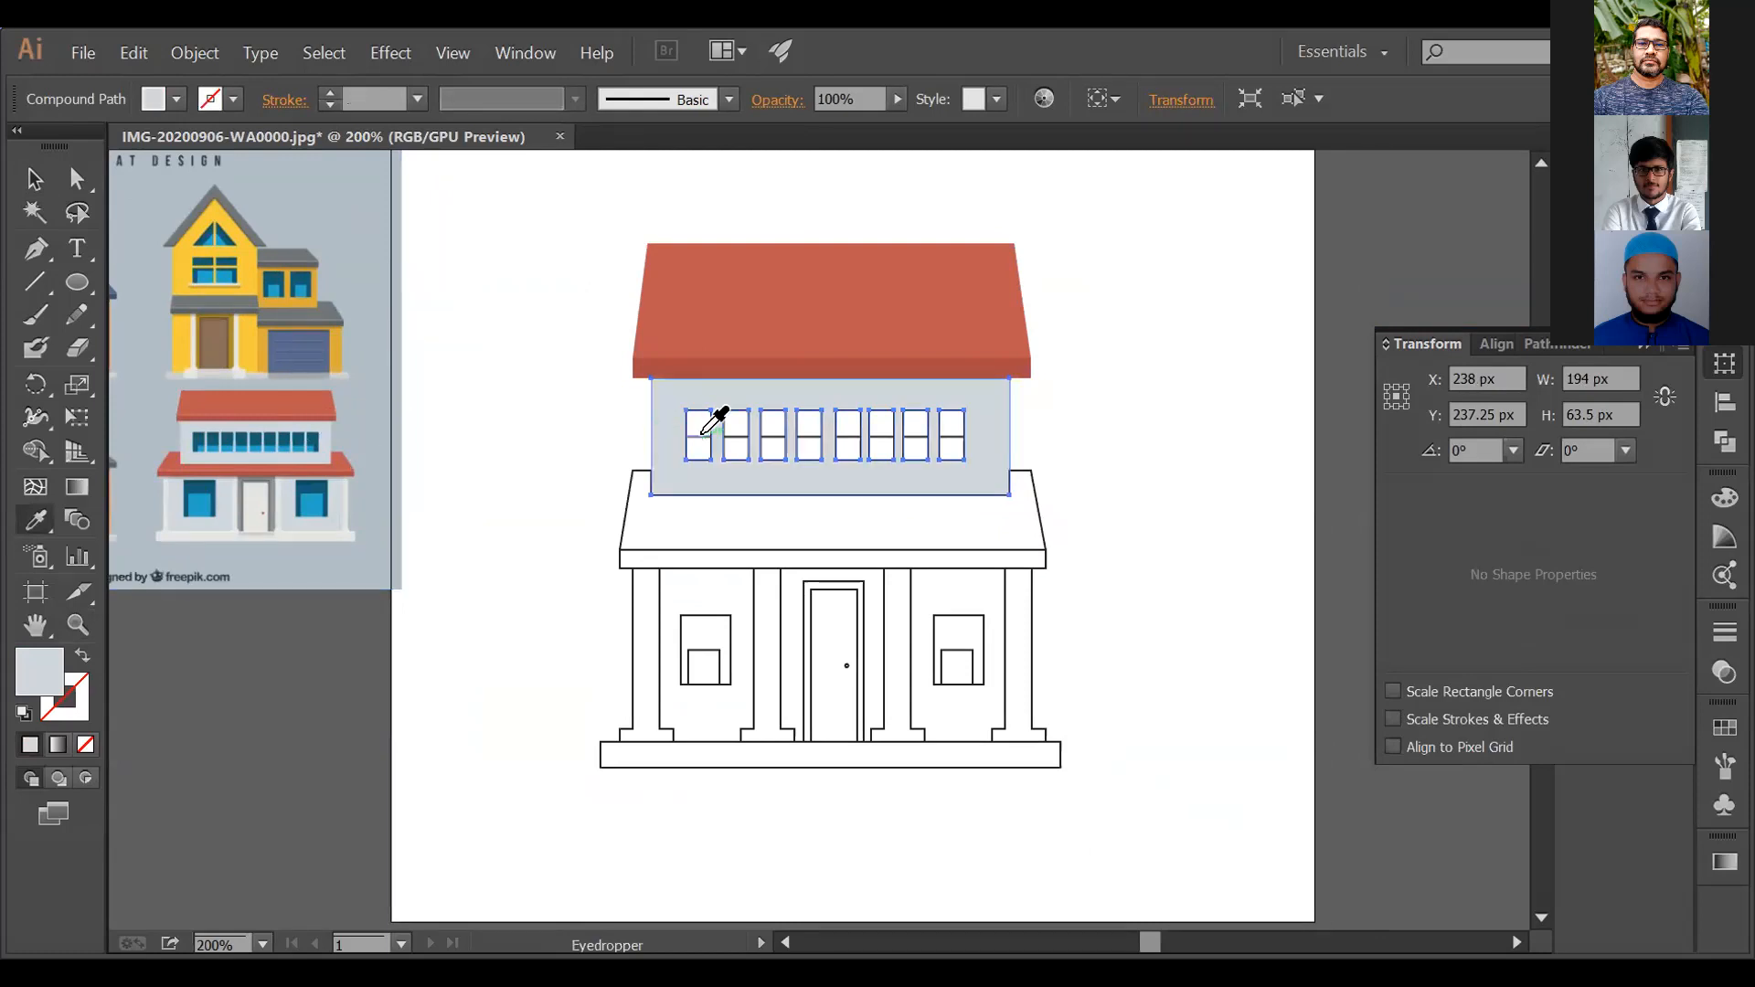
key(v)
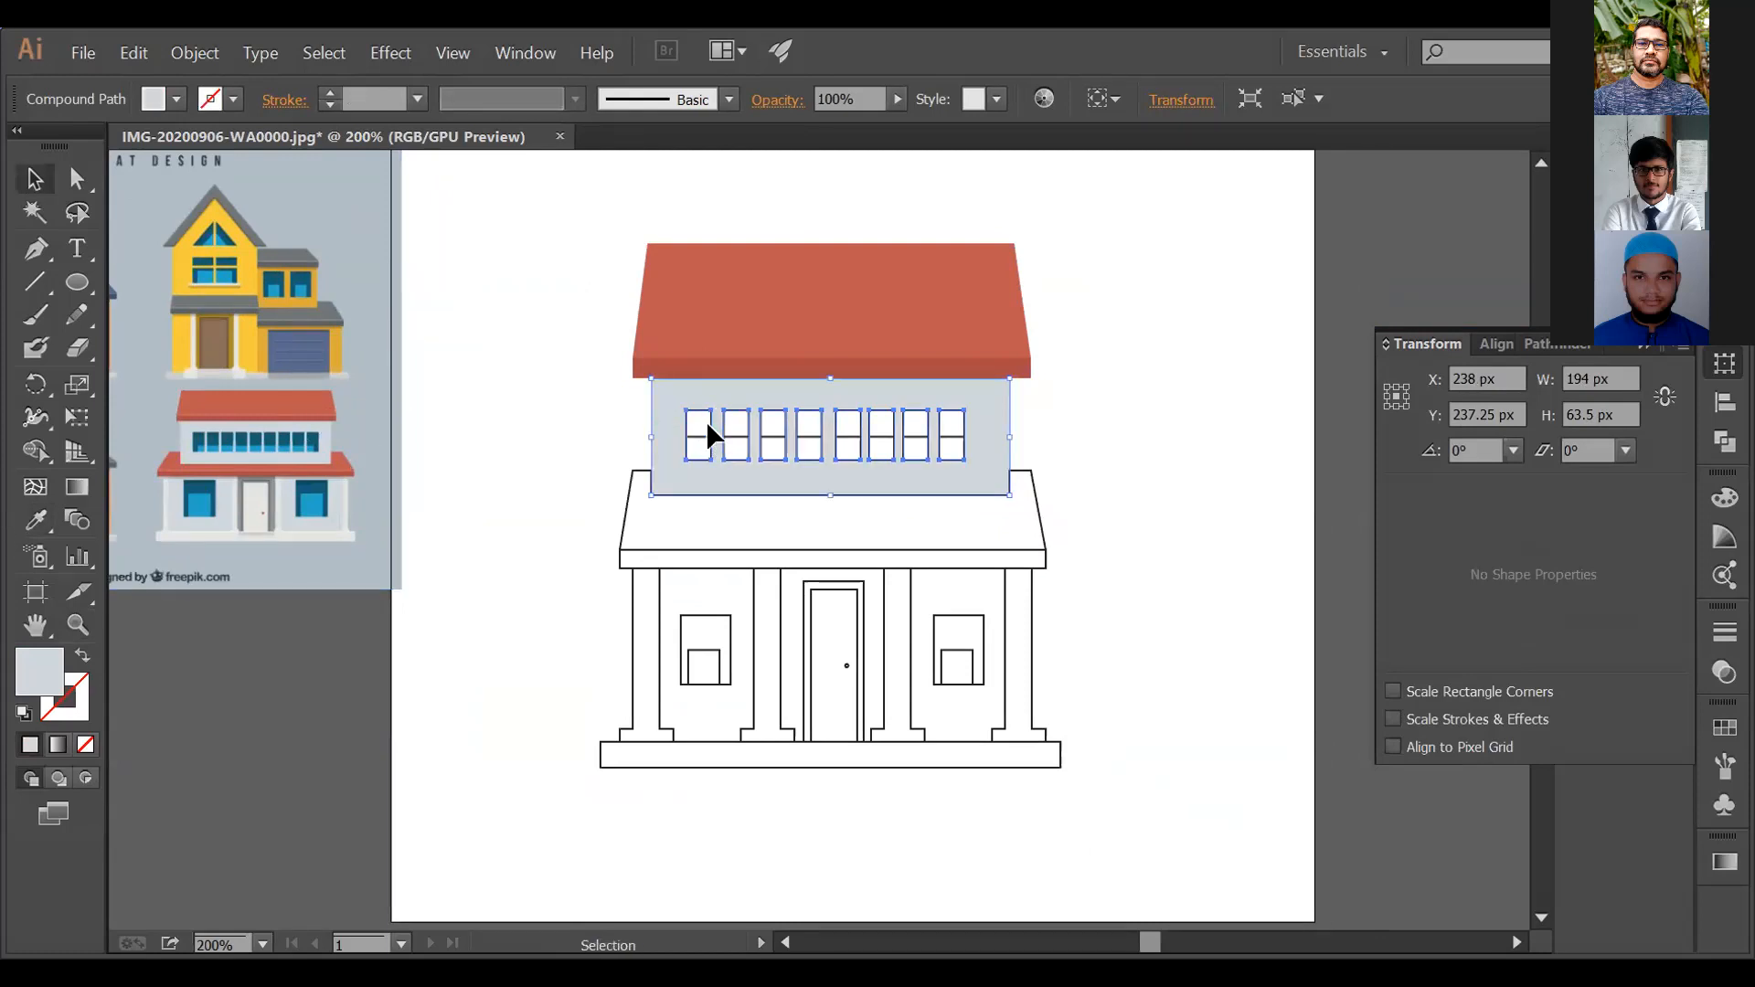
key(ctrl+shift+a)
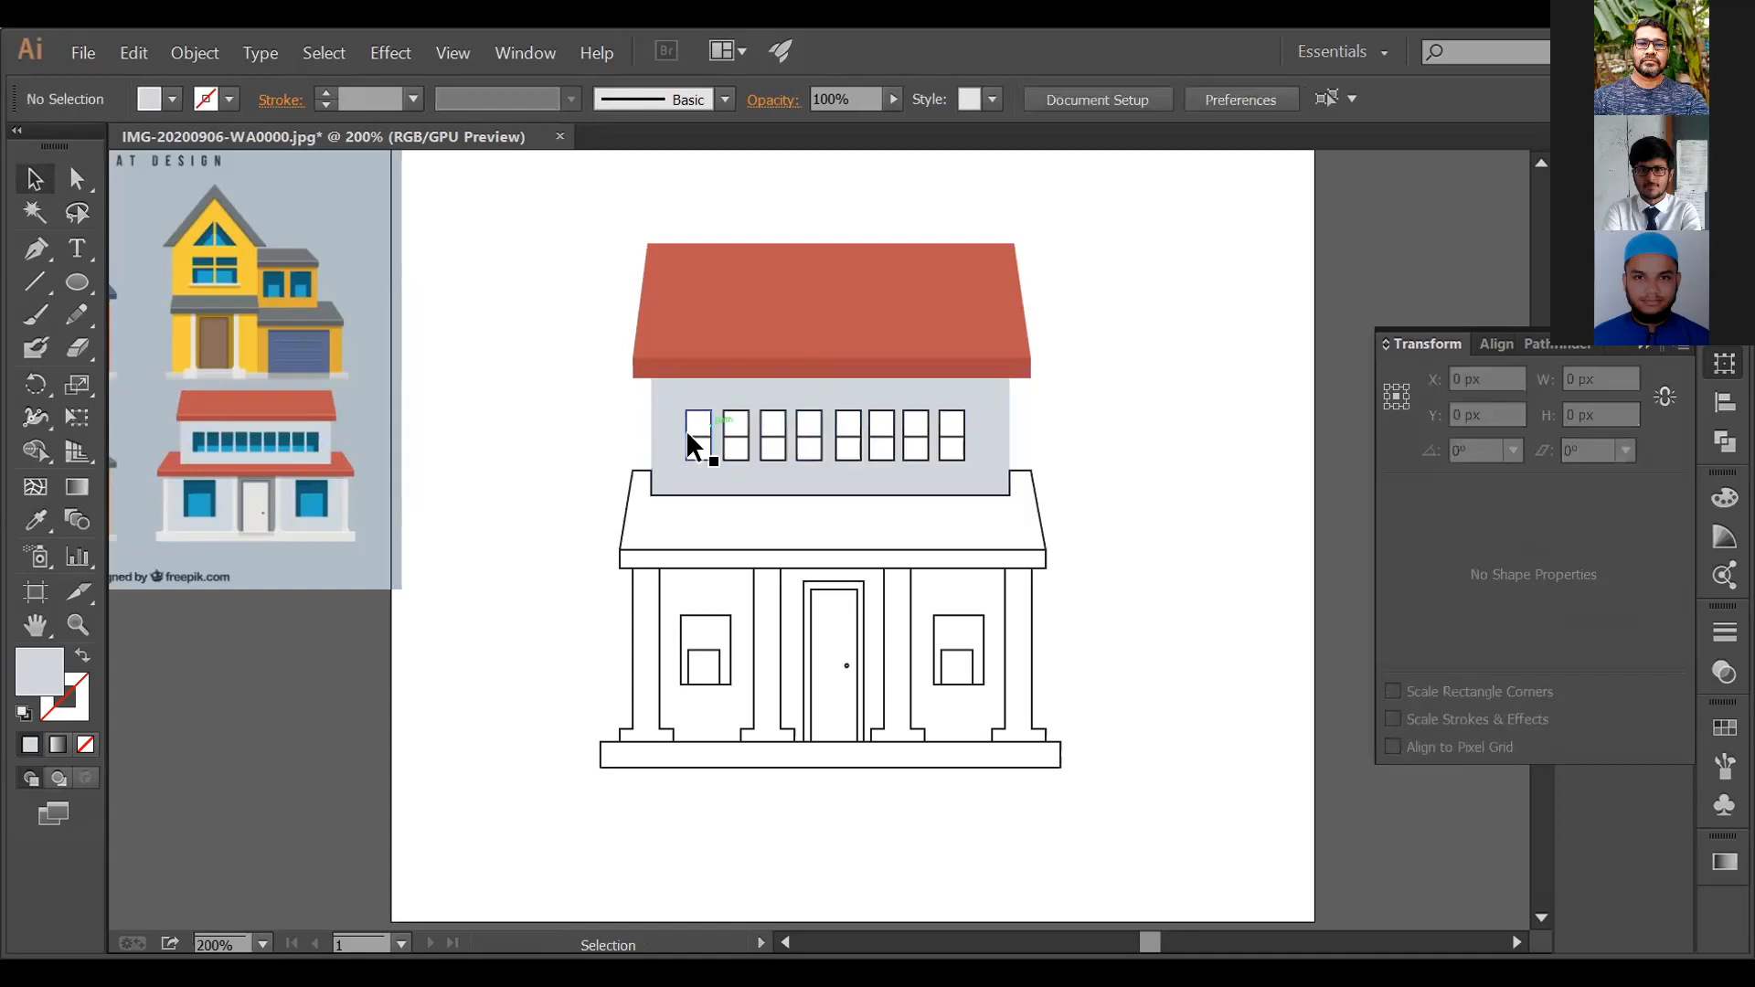
Step: Colour the first upper-storey window with dark teal above and bright blue below, sampled from the reference house's windows
click(666, 436)
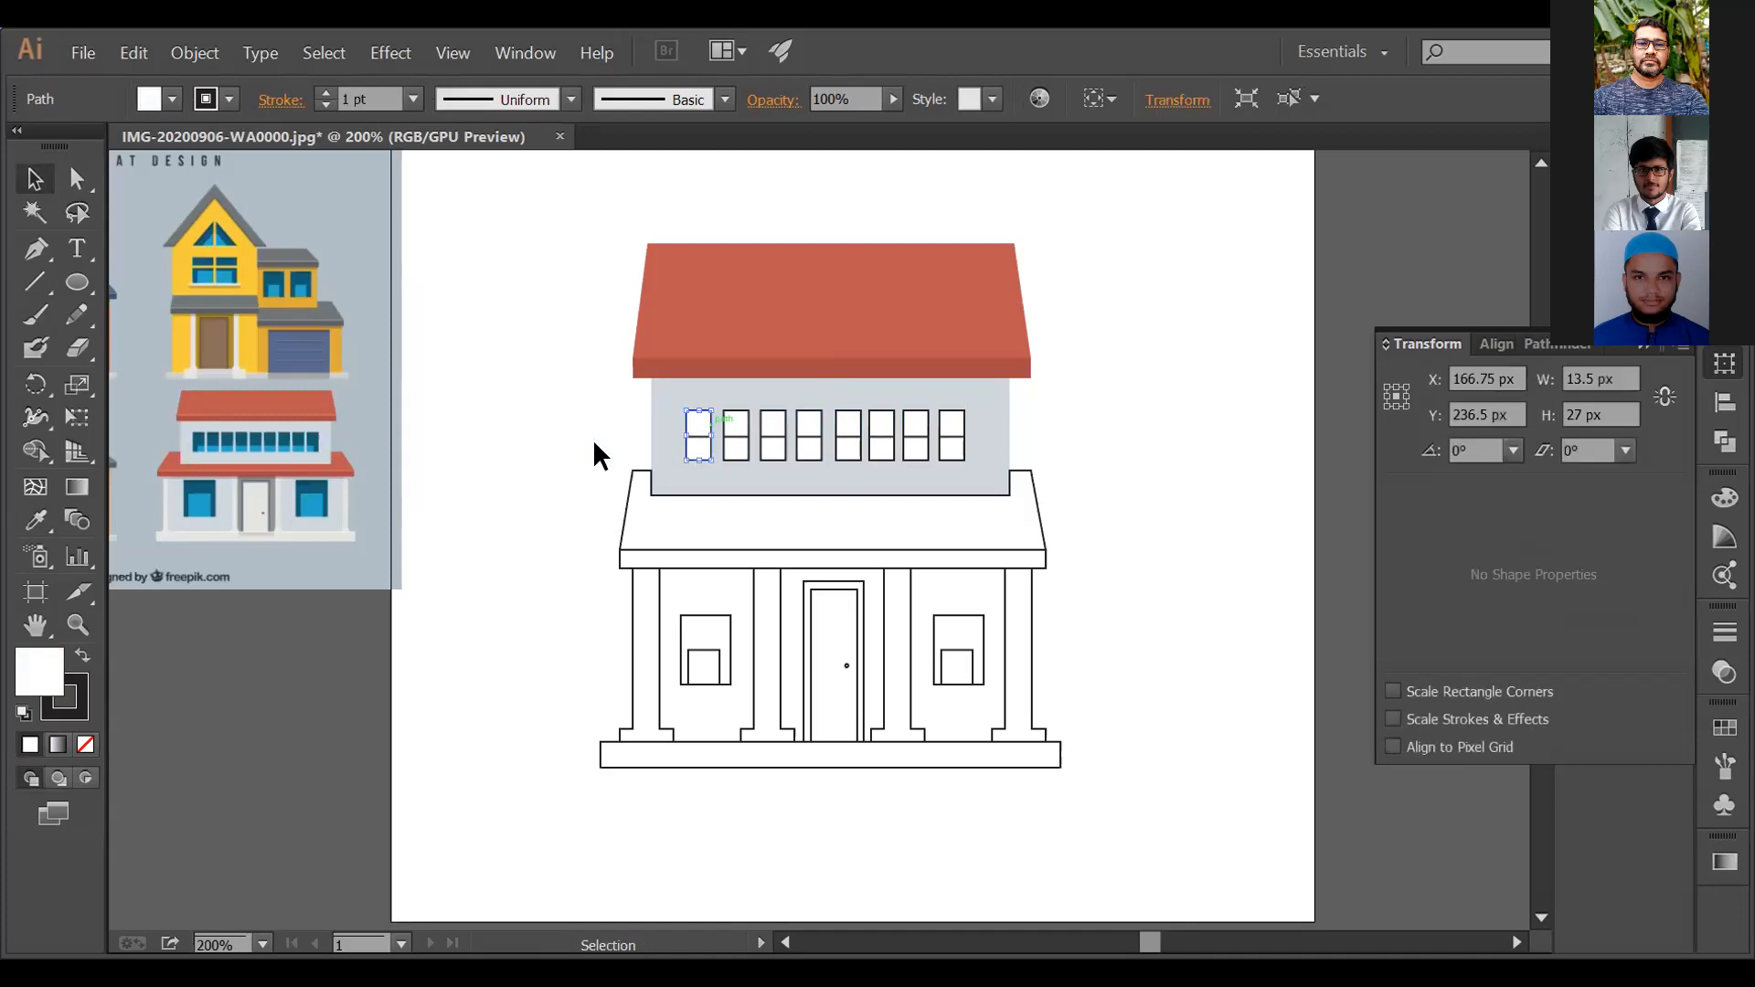
key(i)
click(325, 470)
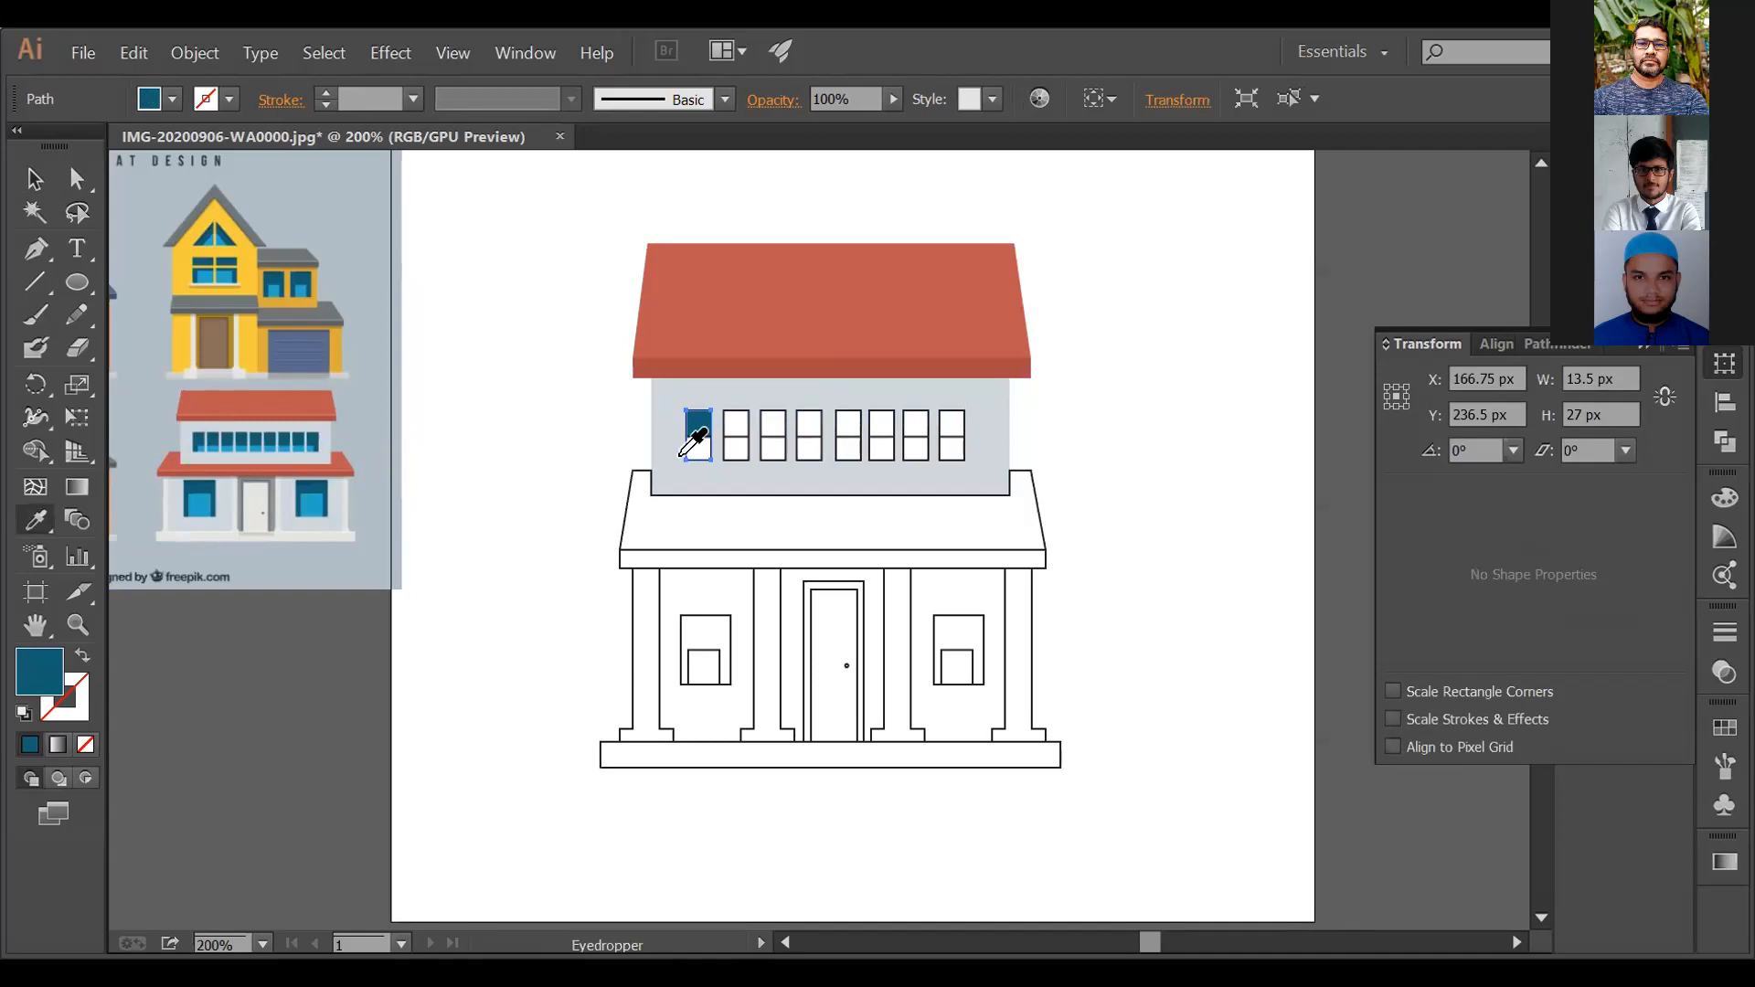
key(v)
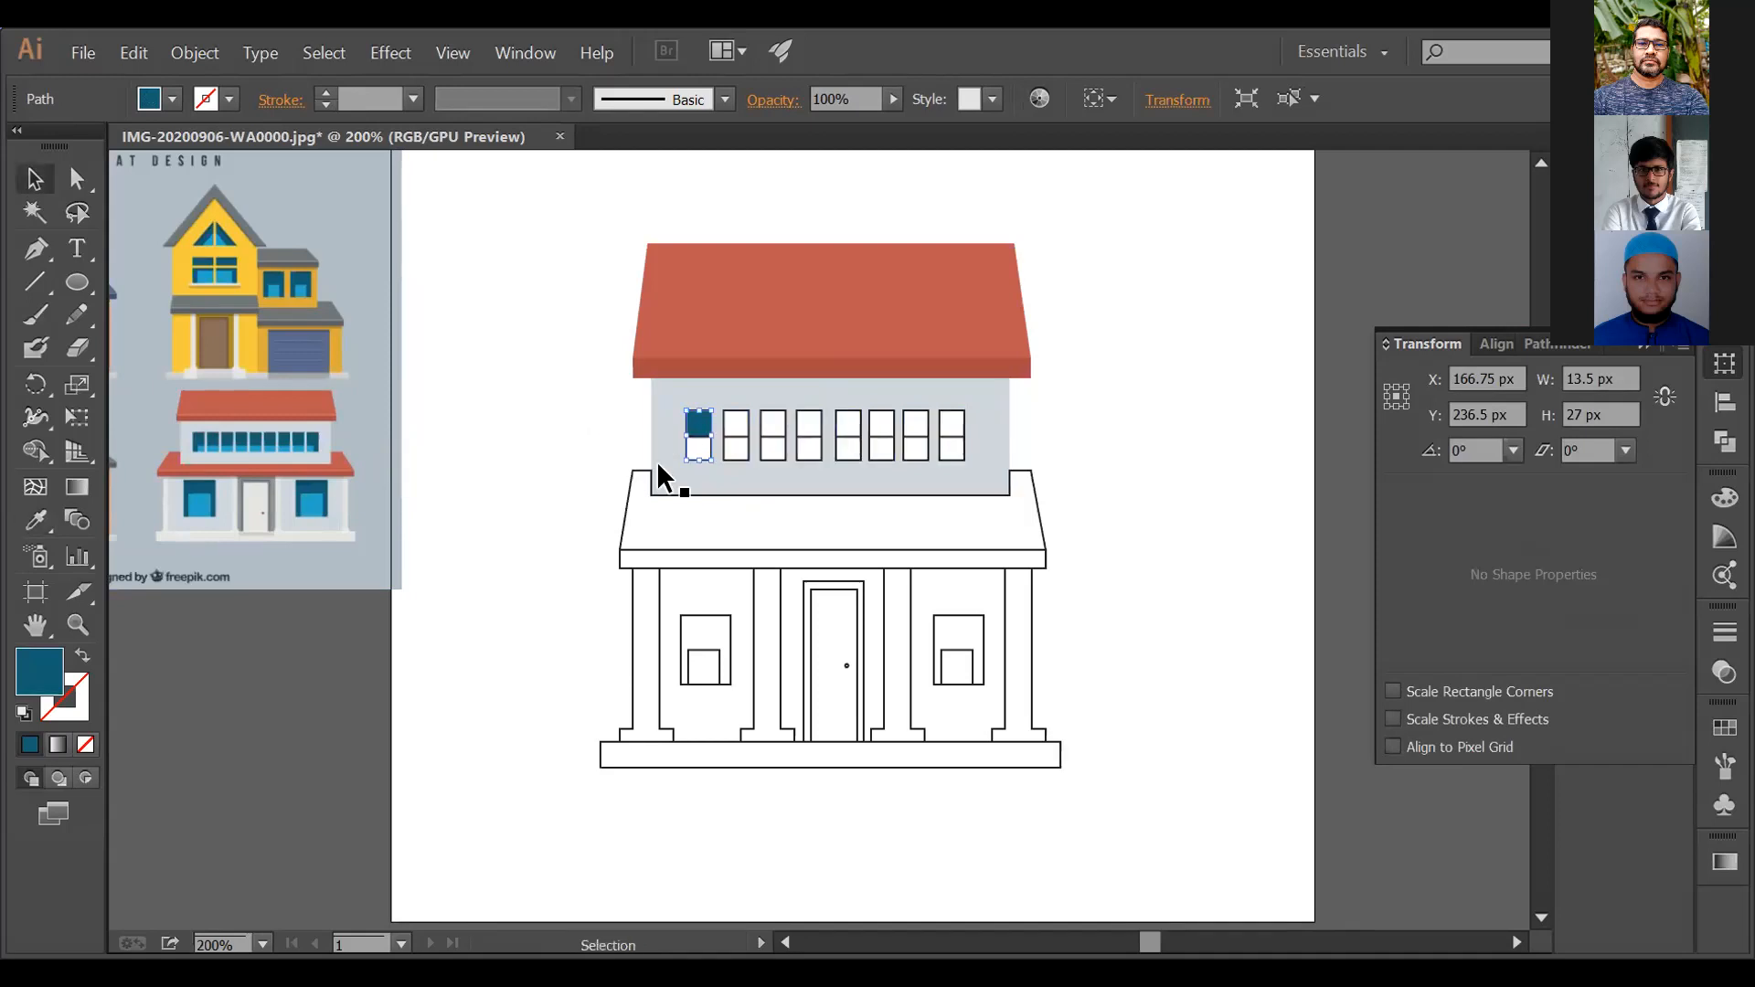
key(ctrl+shift+a)
click(698, 450)
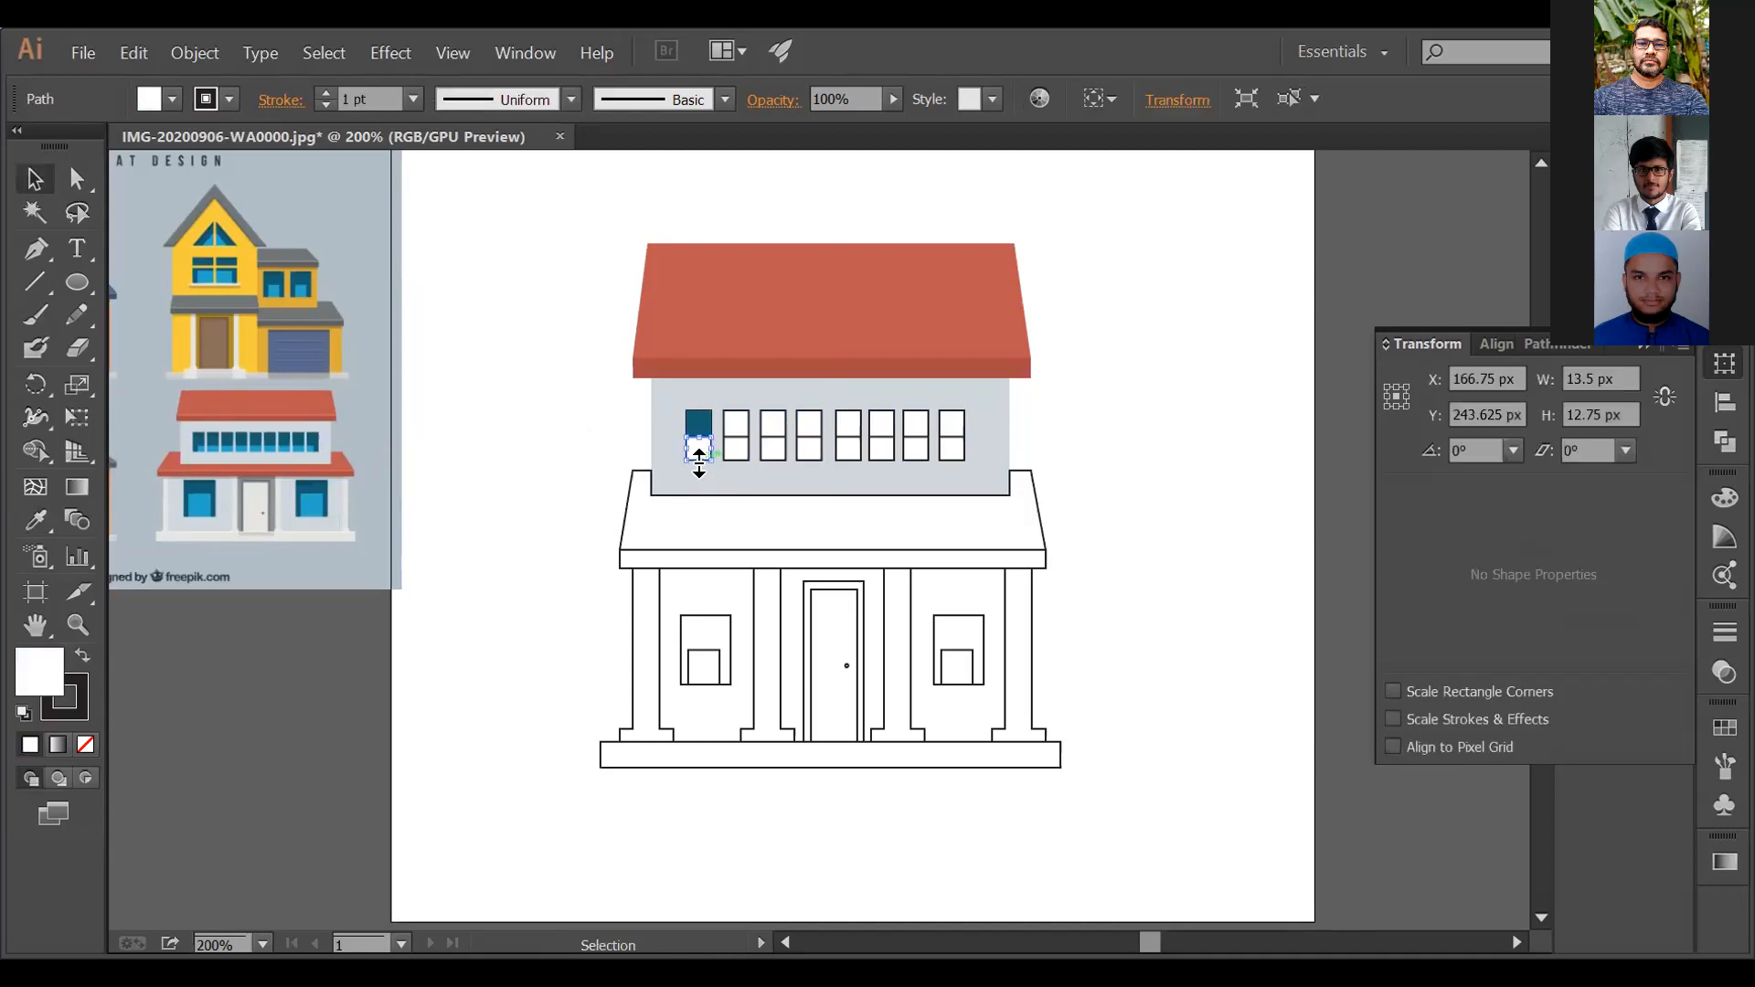
key(i)
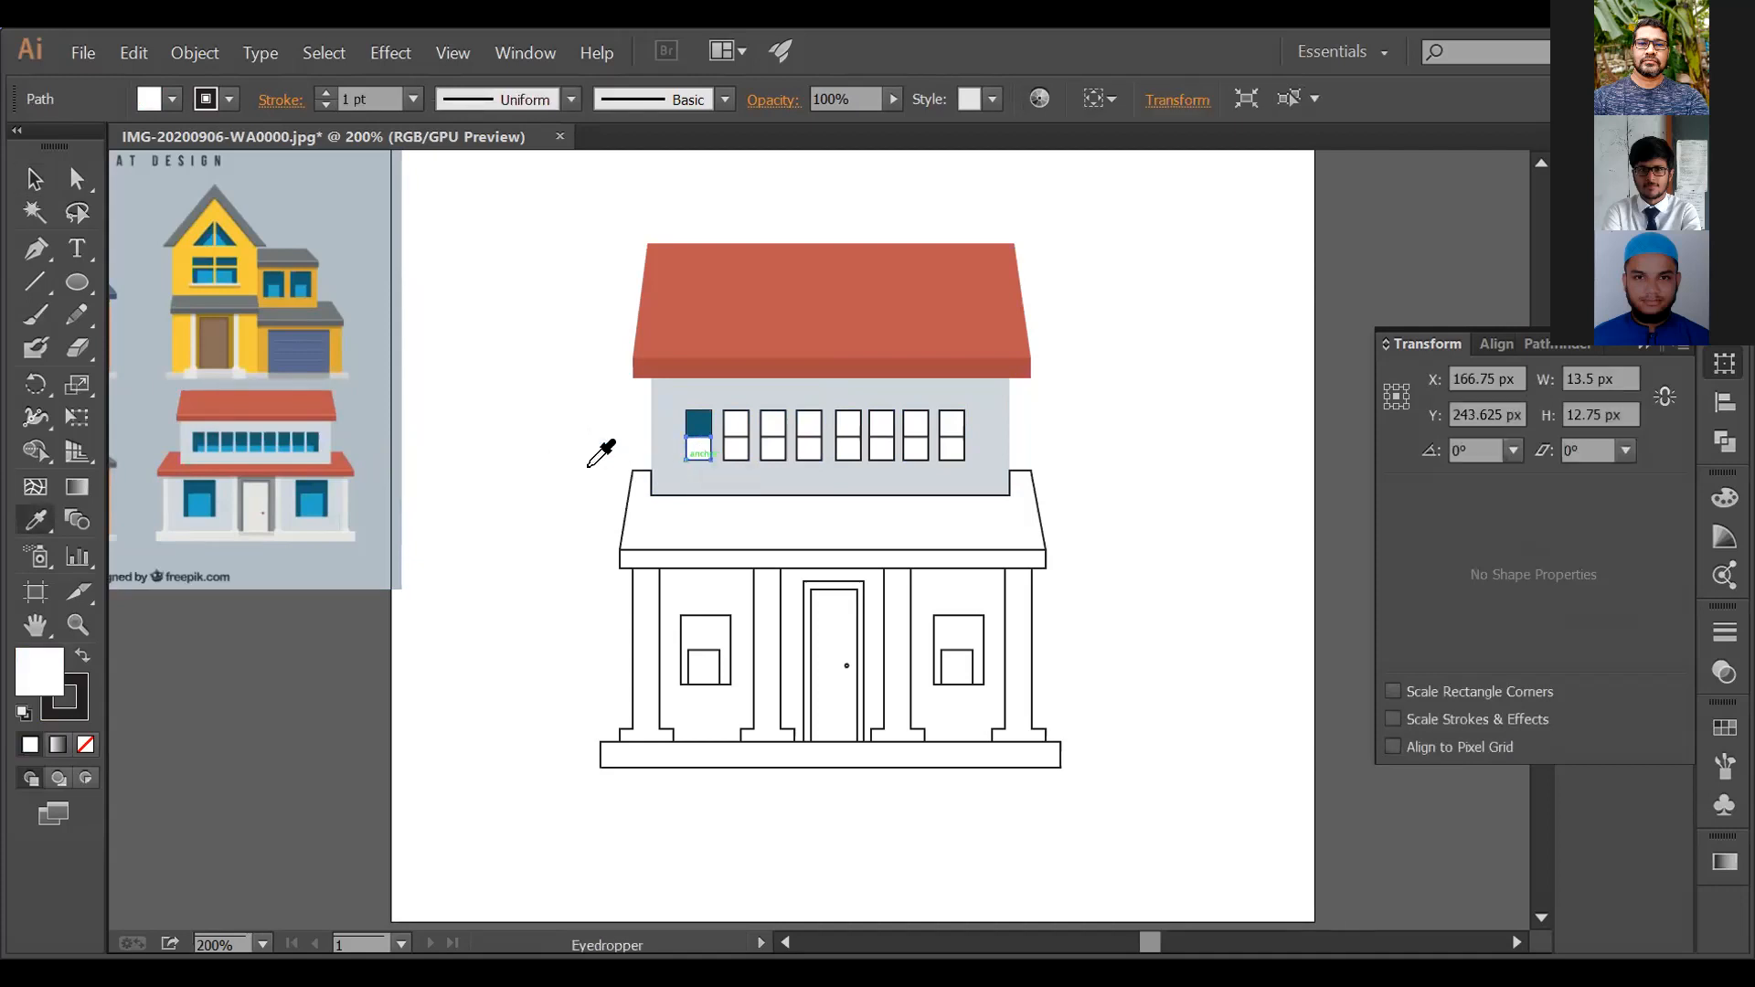
click(316, 501)
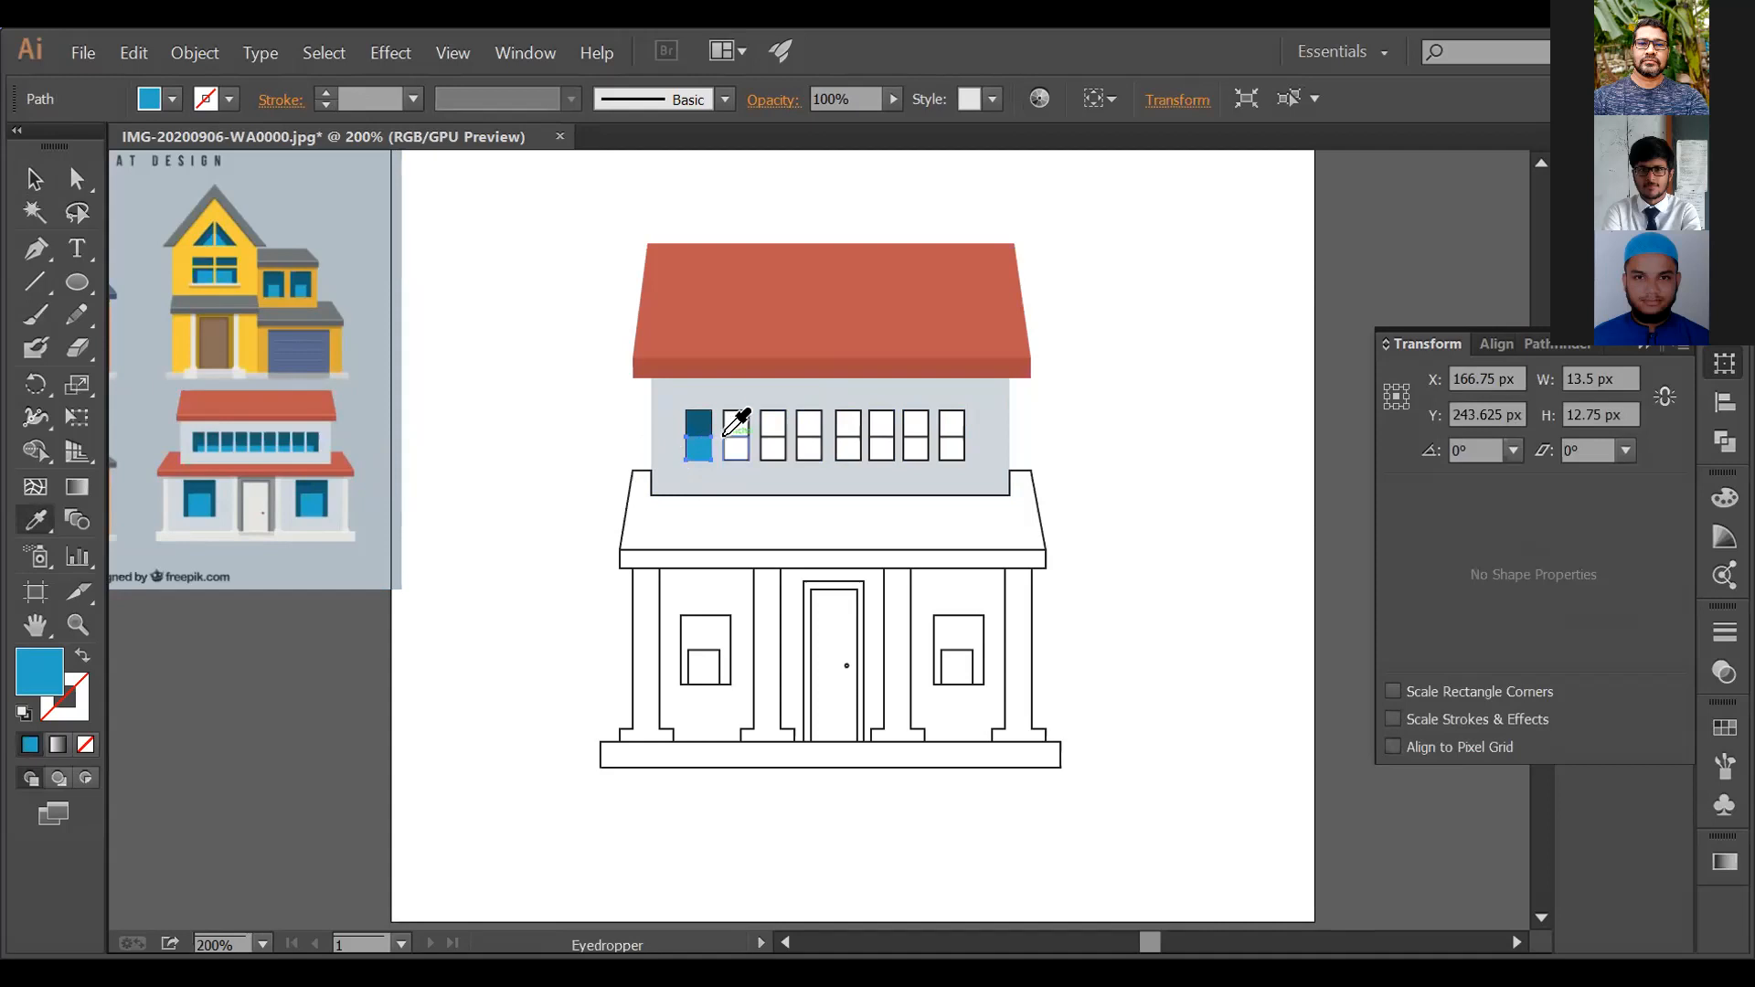
Step: Colour the second upper-storey window with the reference's dark teal in its upper part and bright blue in its lower pane
key(v)
click(744, 413)
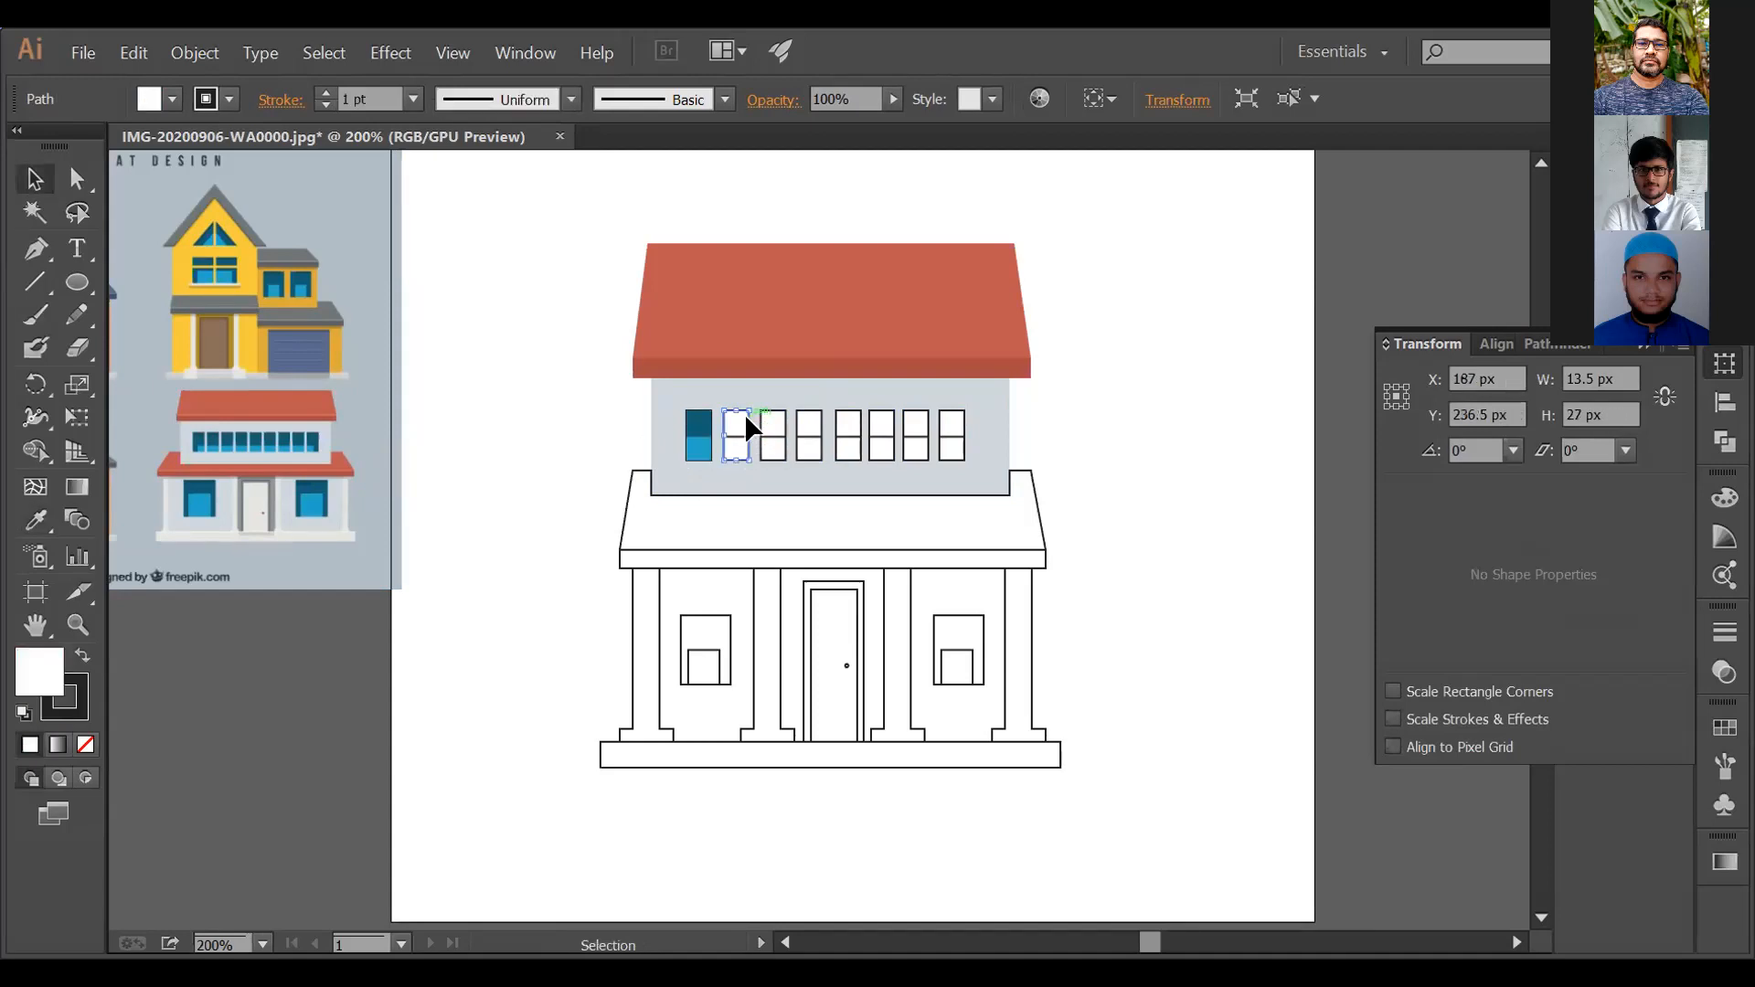
key(i)
click(319, 485)
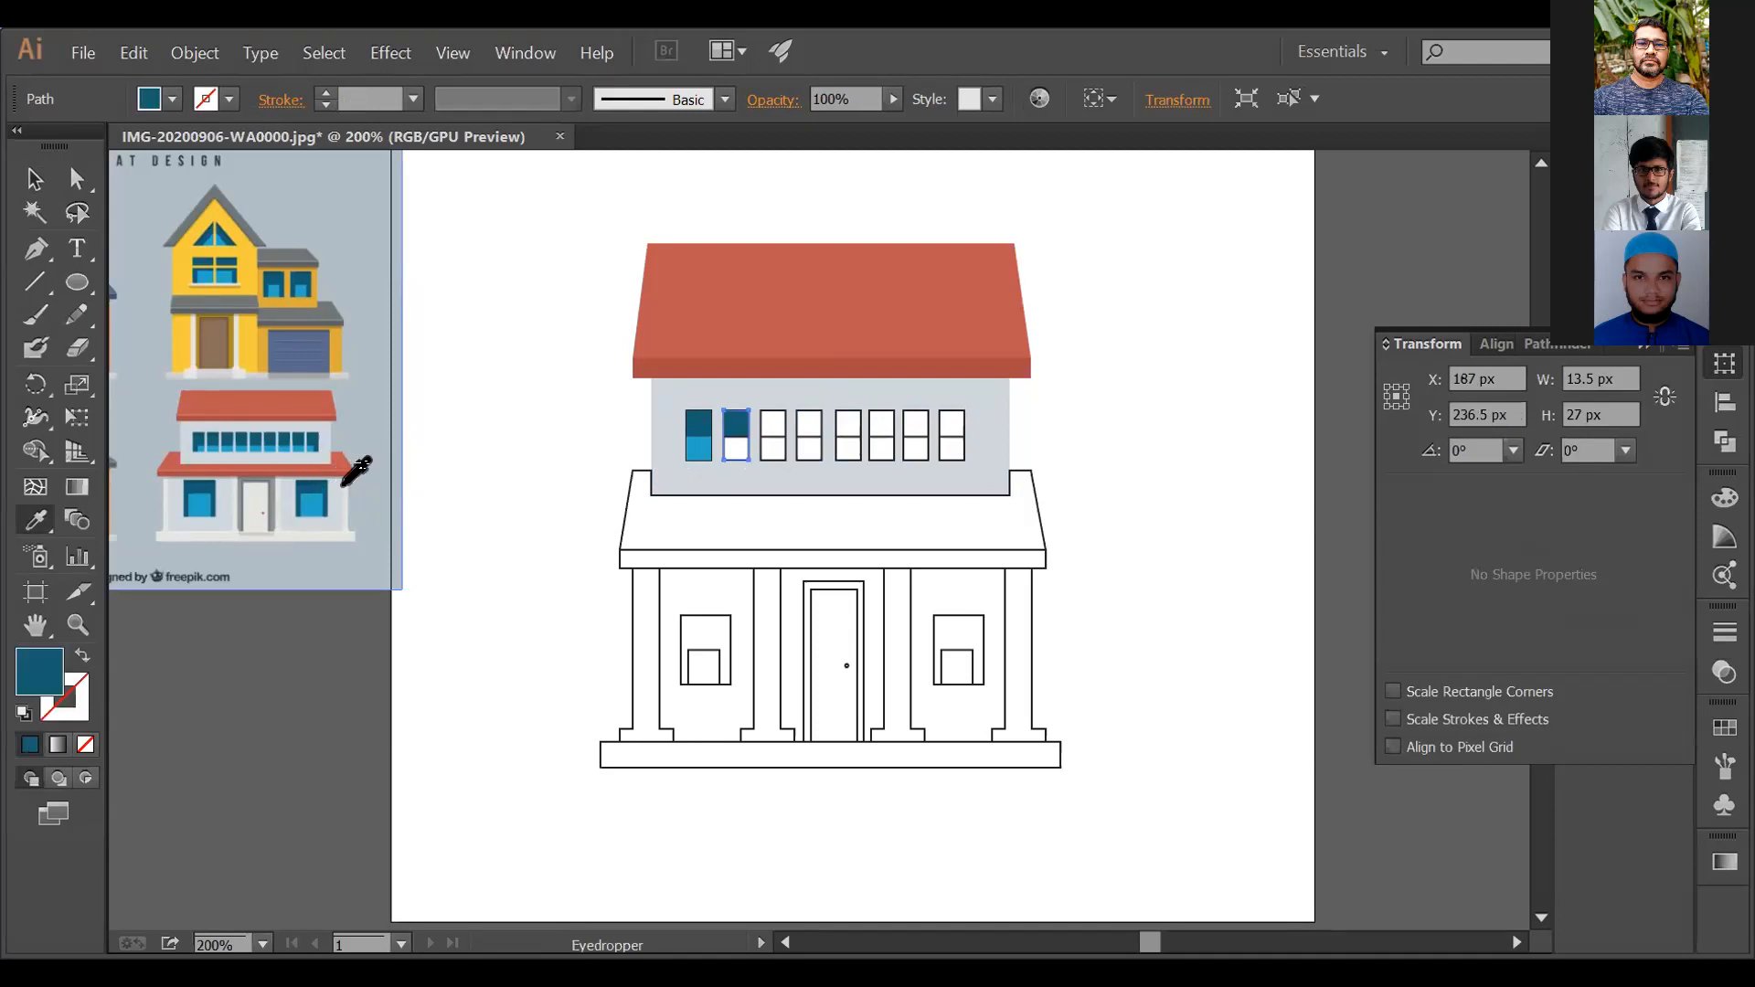
key(v)
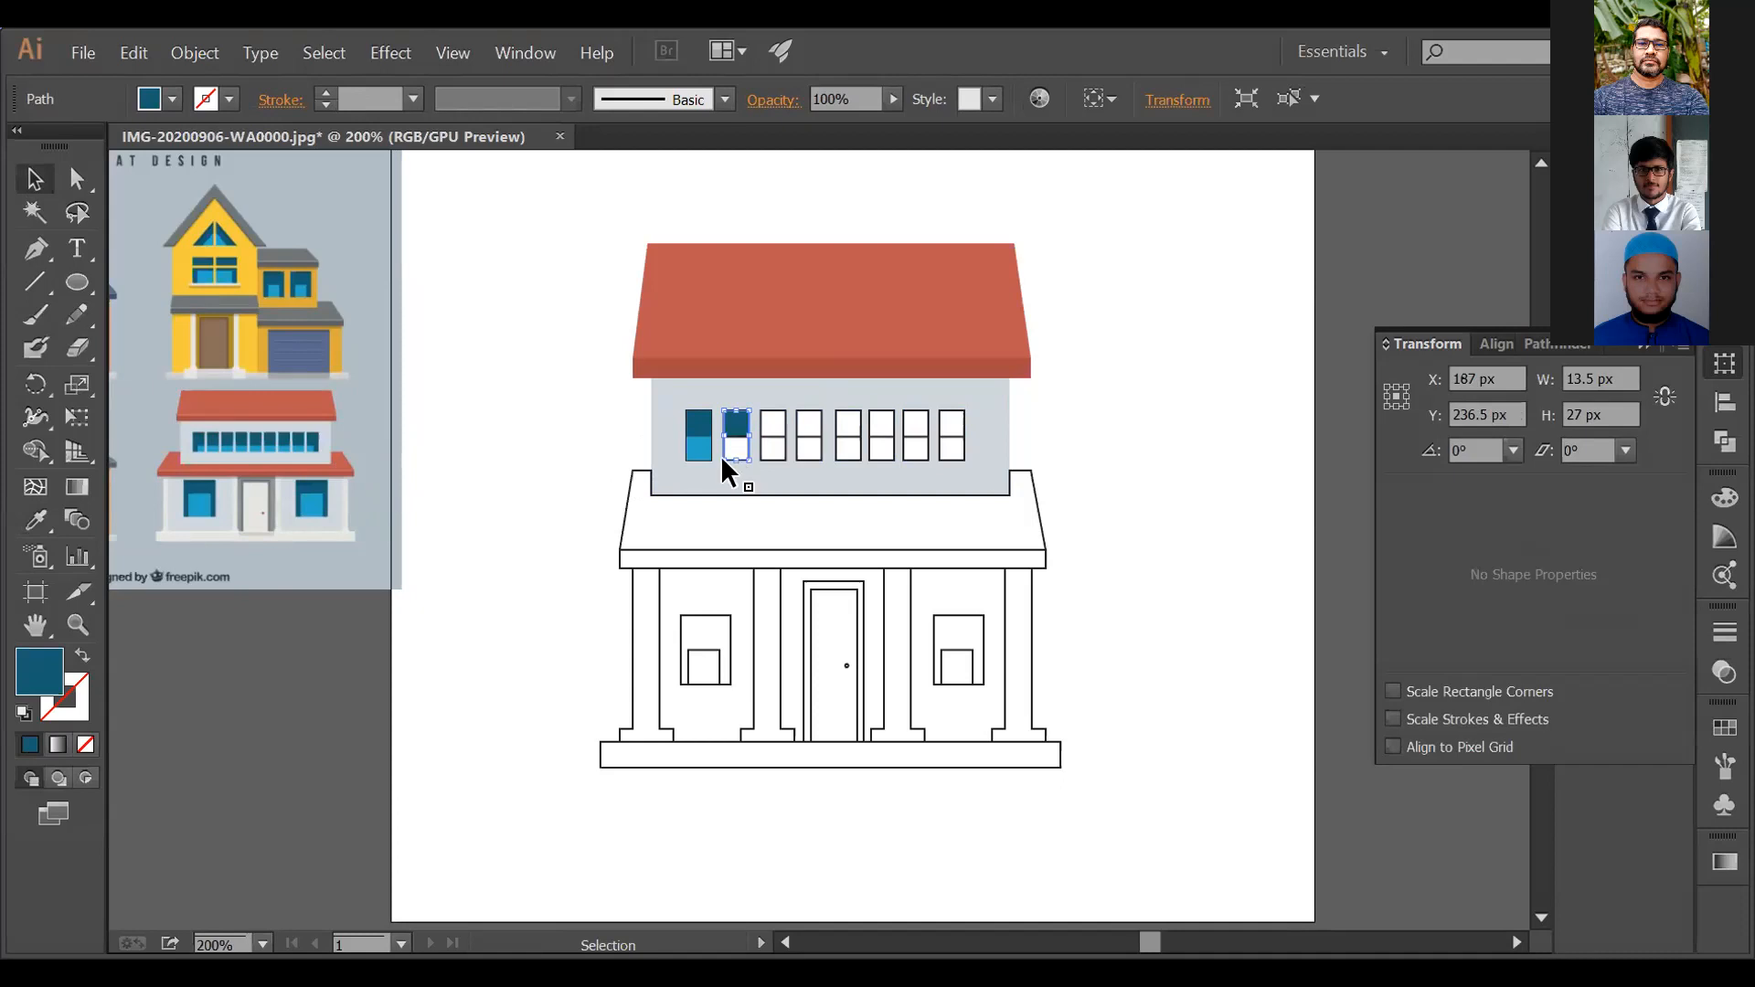
click(544, 447)
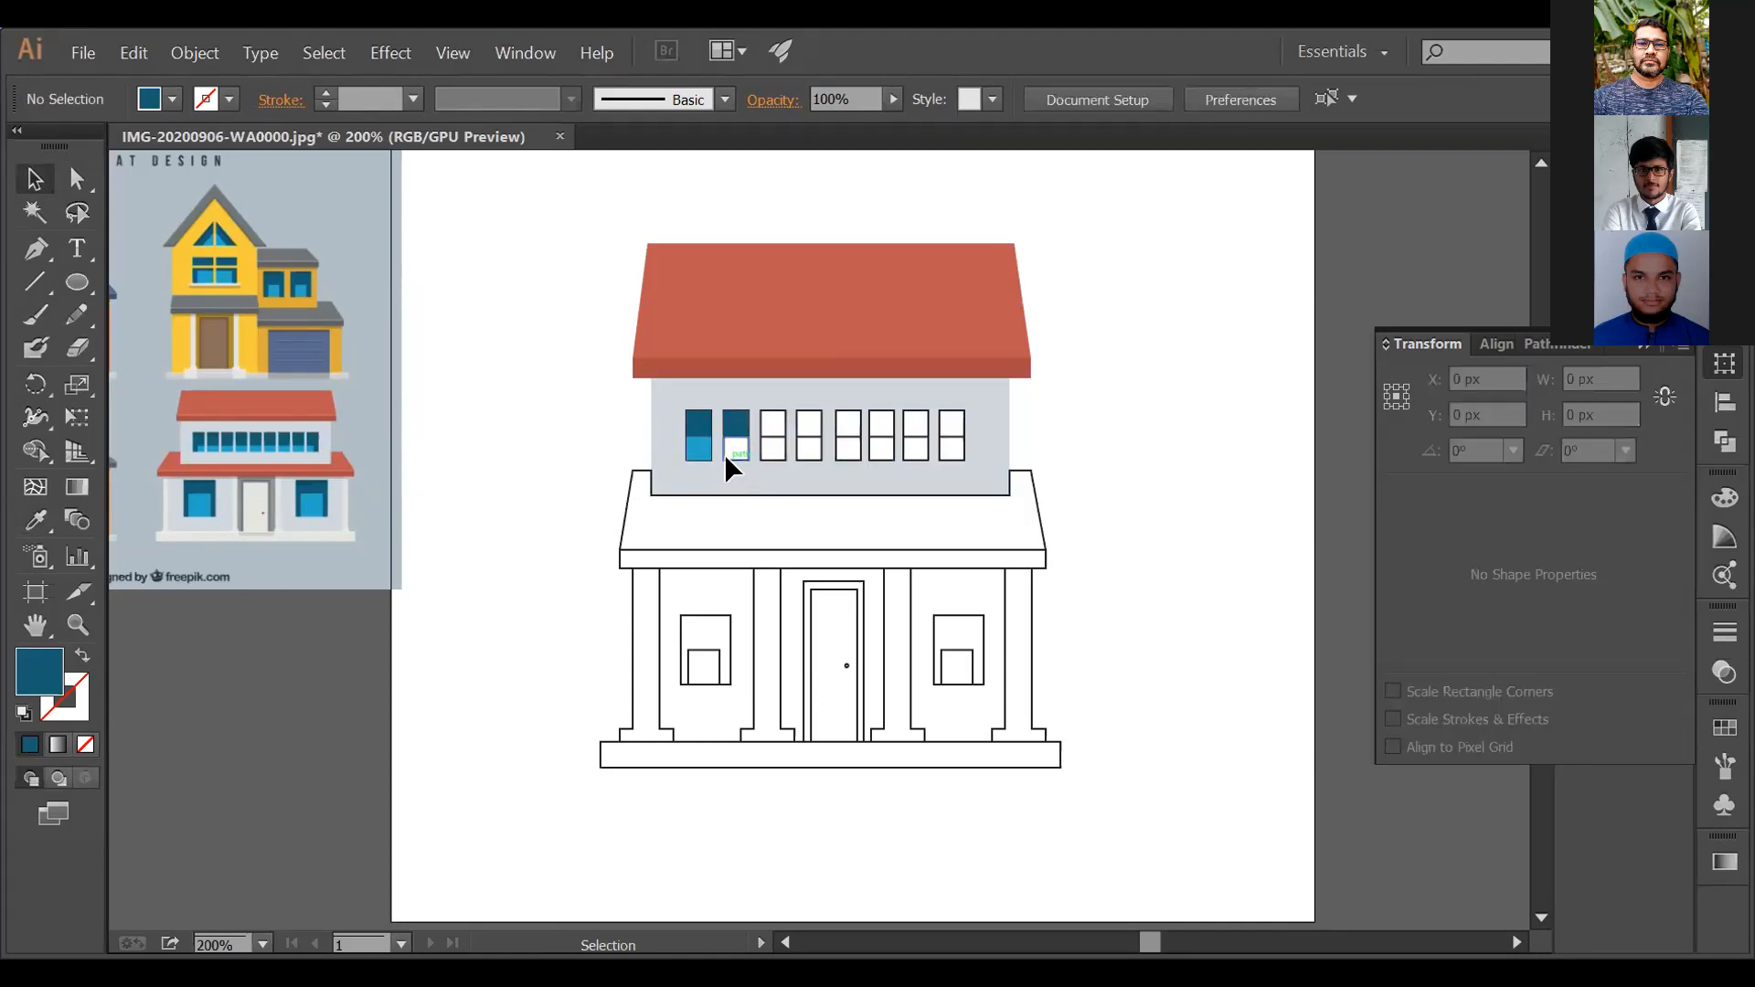
click(724, 453)
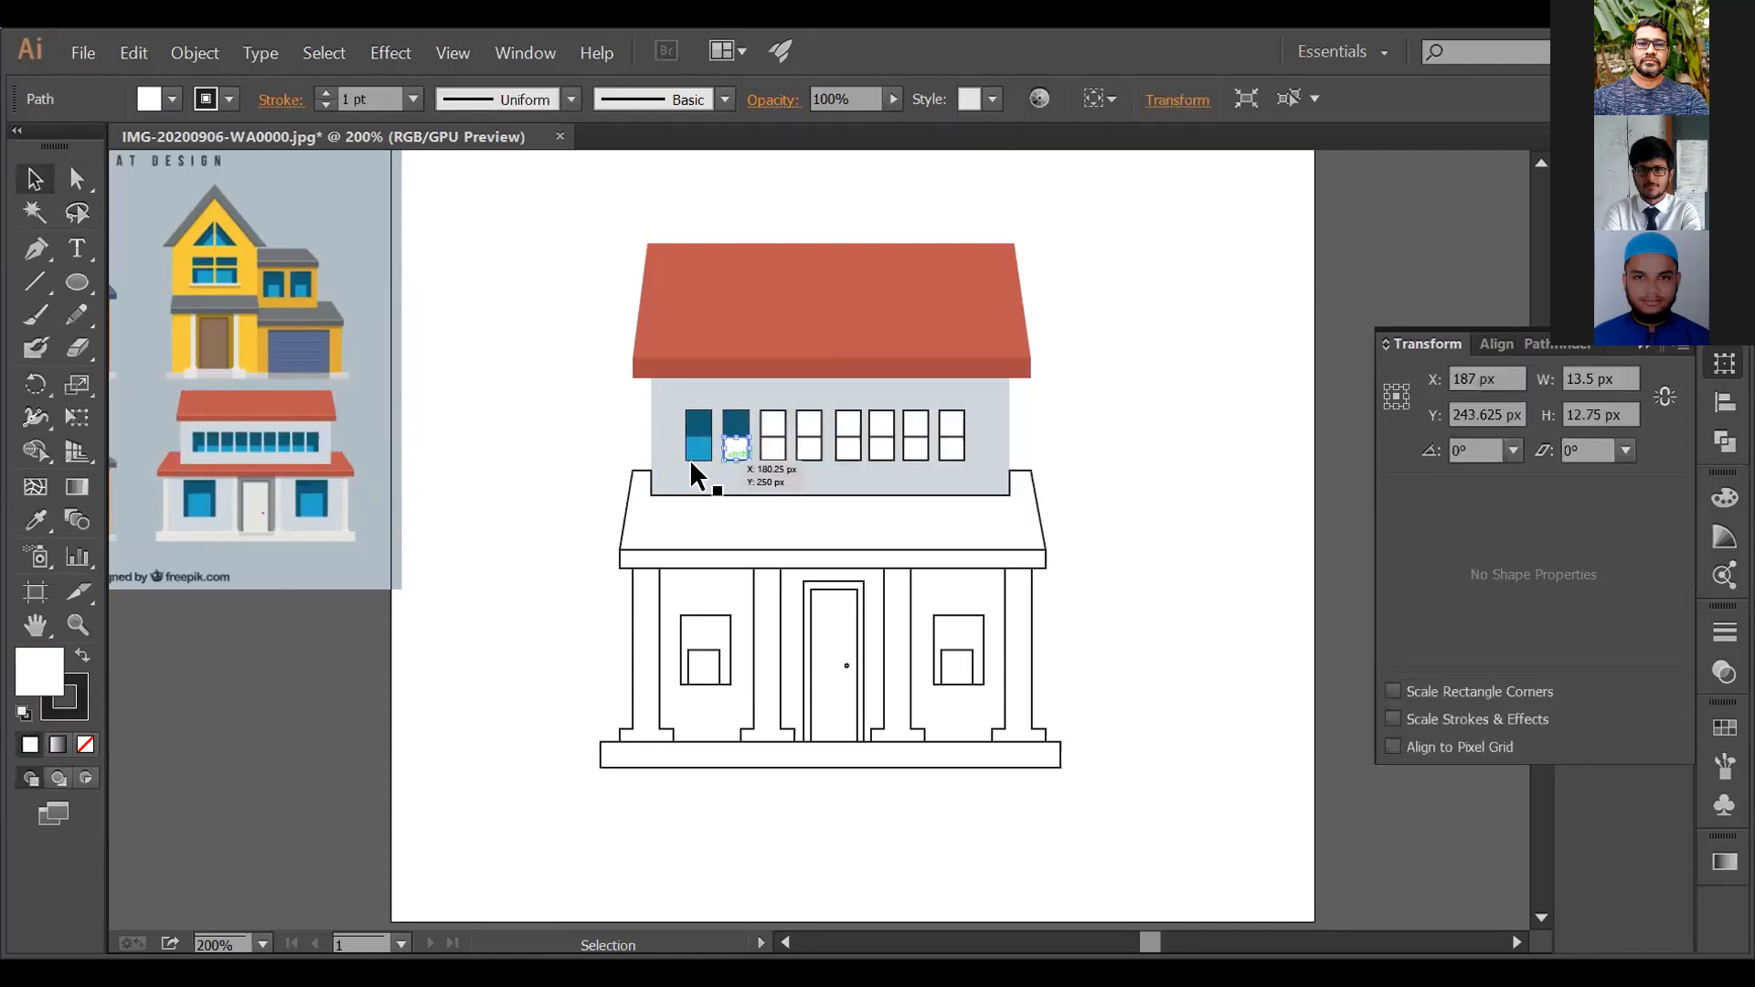
key(i)
click(321, 510)
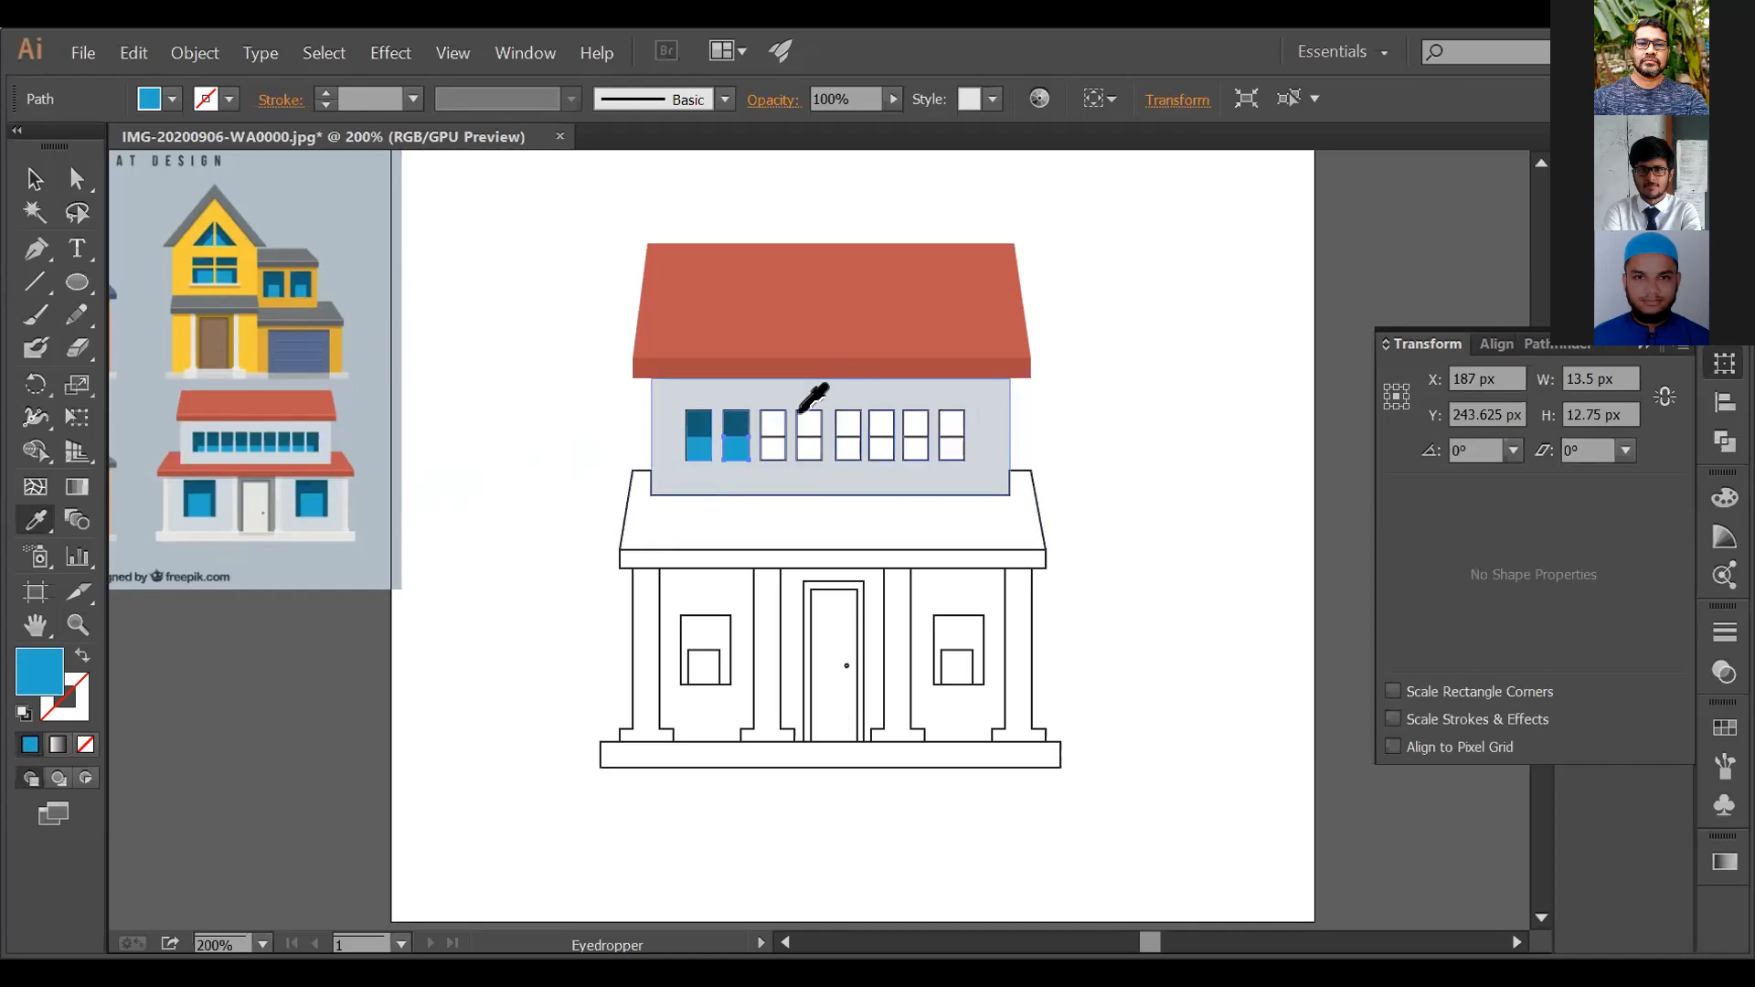
Step: Fill the upper part of the third upper-storey window with a sampled dark teal using the Eyedropper
key(v)
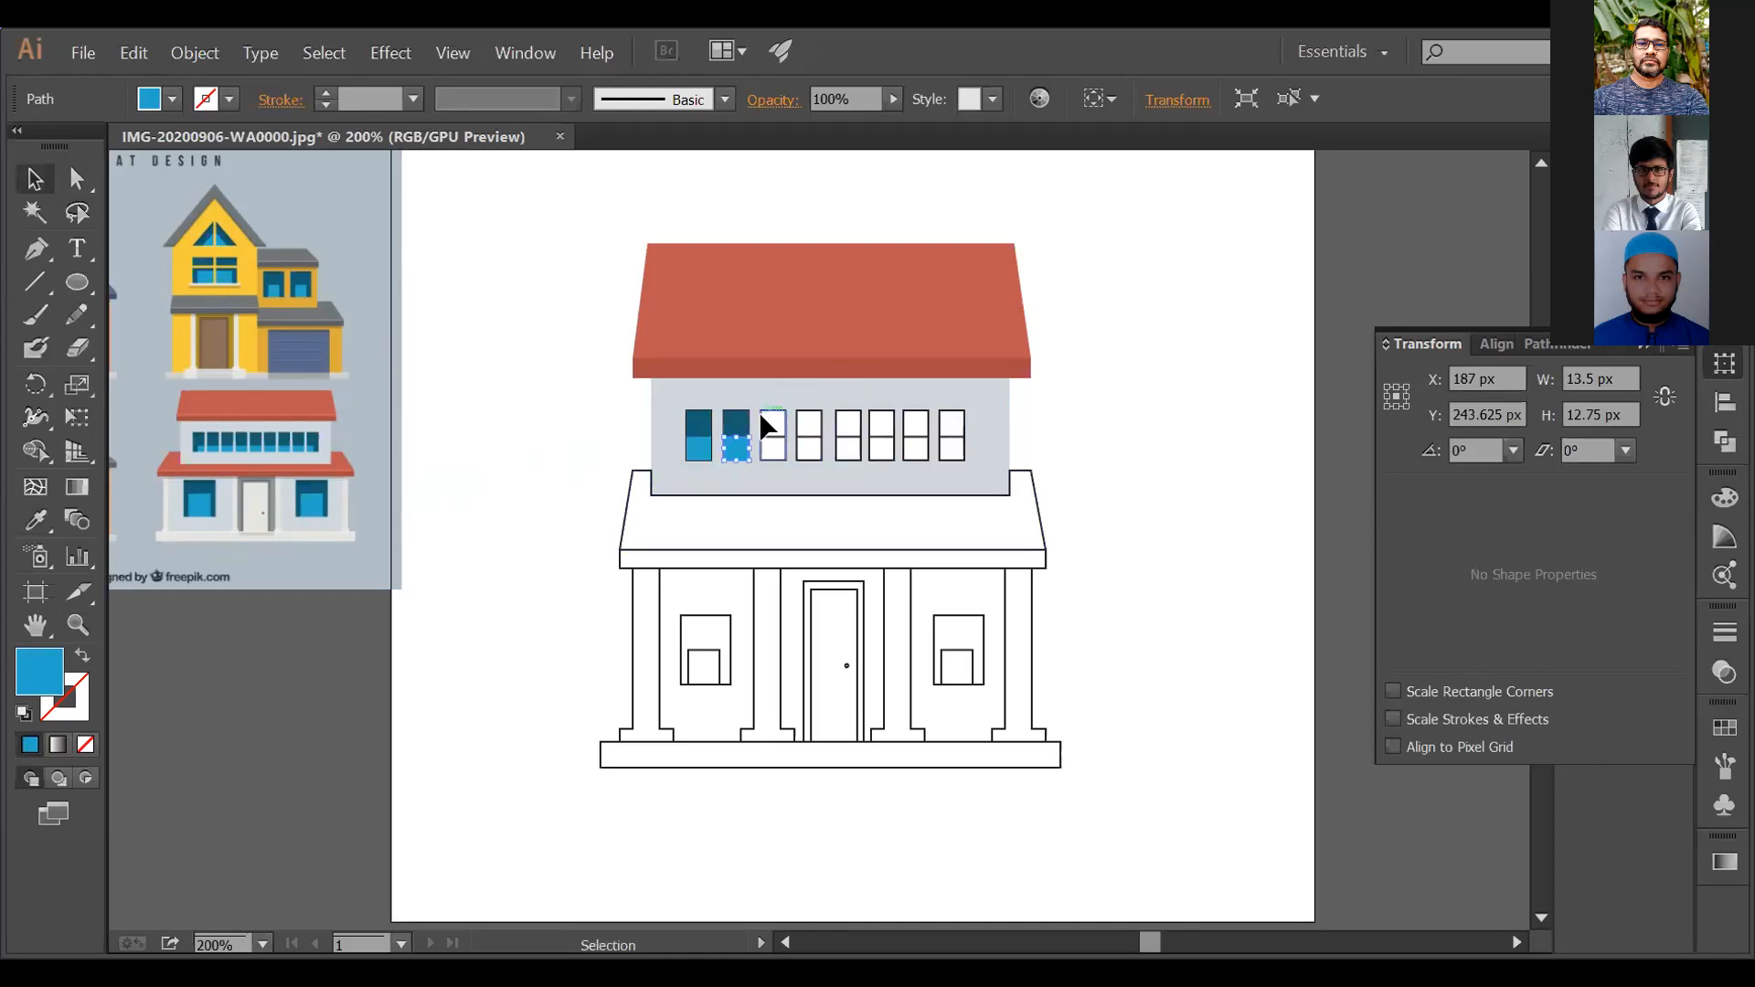
click(761, 418)
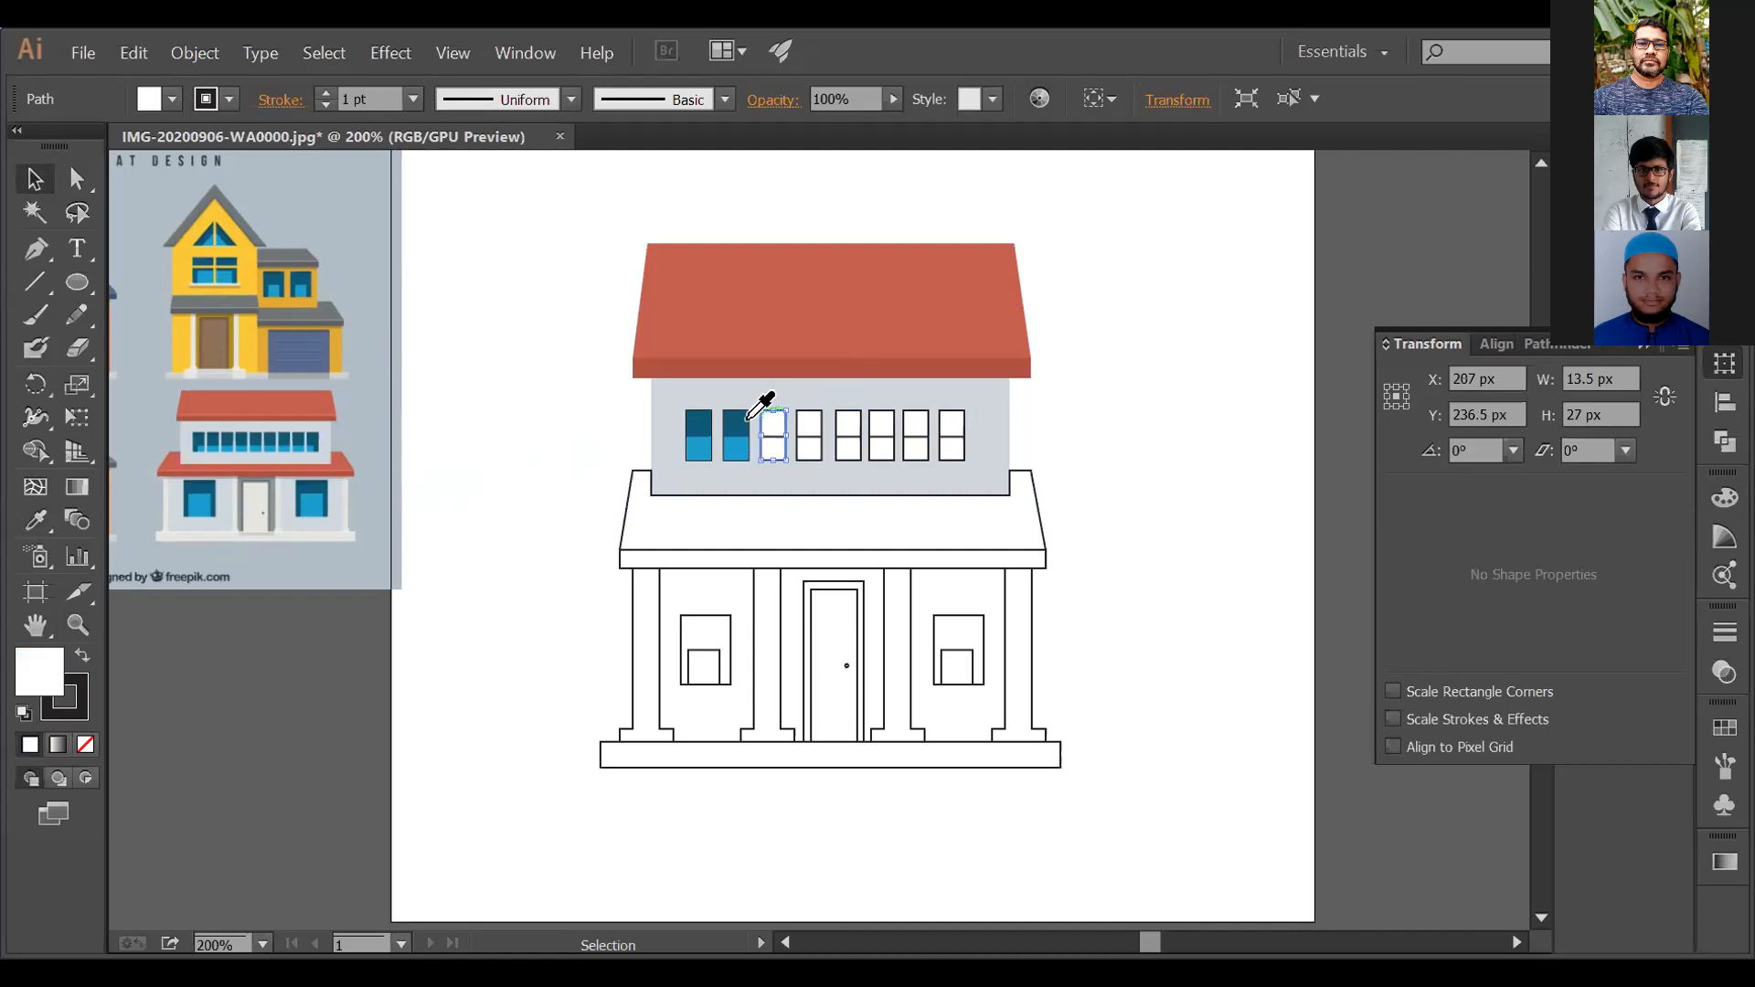
key(i)
click(700, 424)
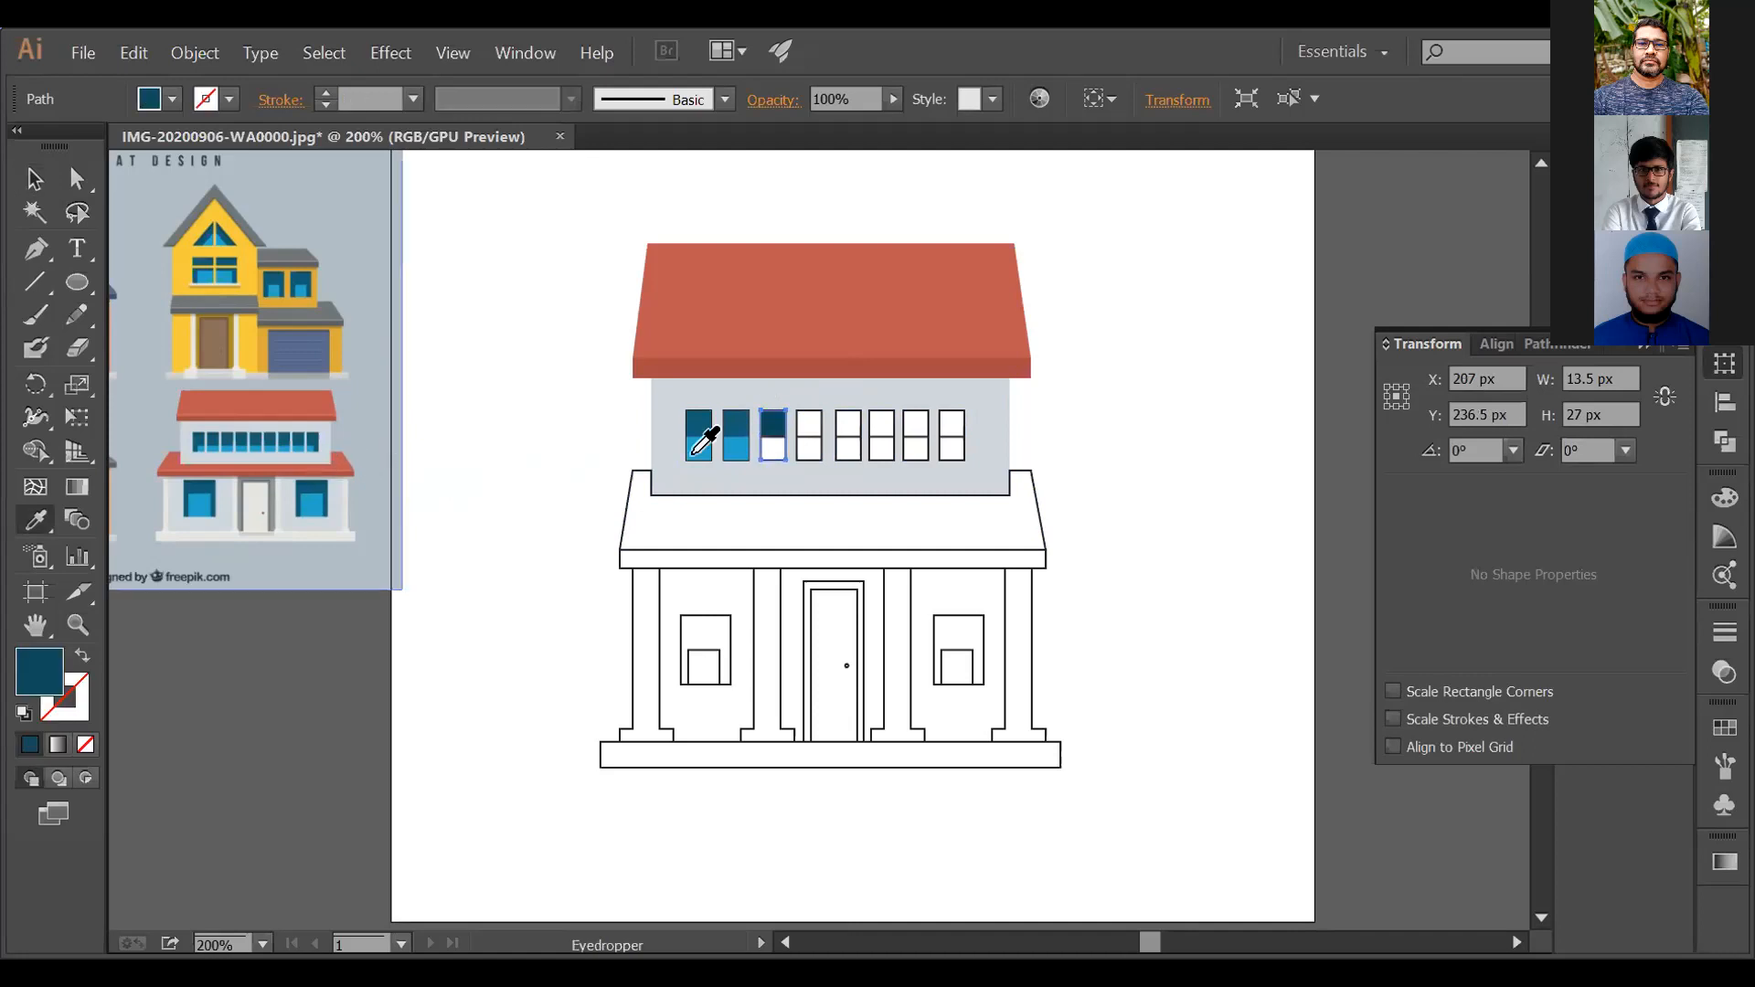
Step: Fill the upper parts of the remaining five upper-storey windows together with the dark teal sampled from the reference house's window
key(v)
click(823, 453)
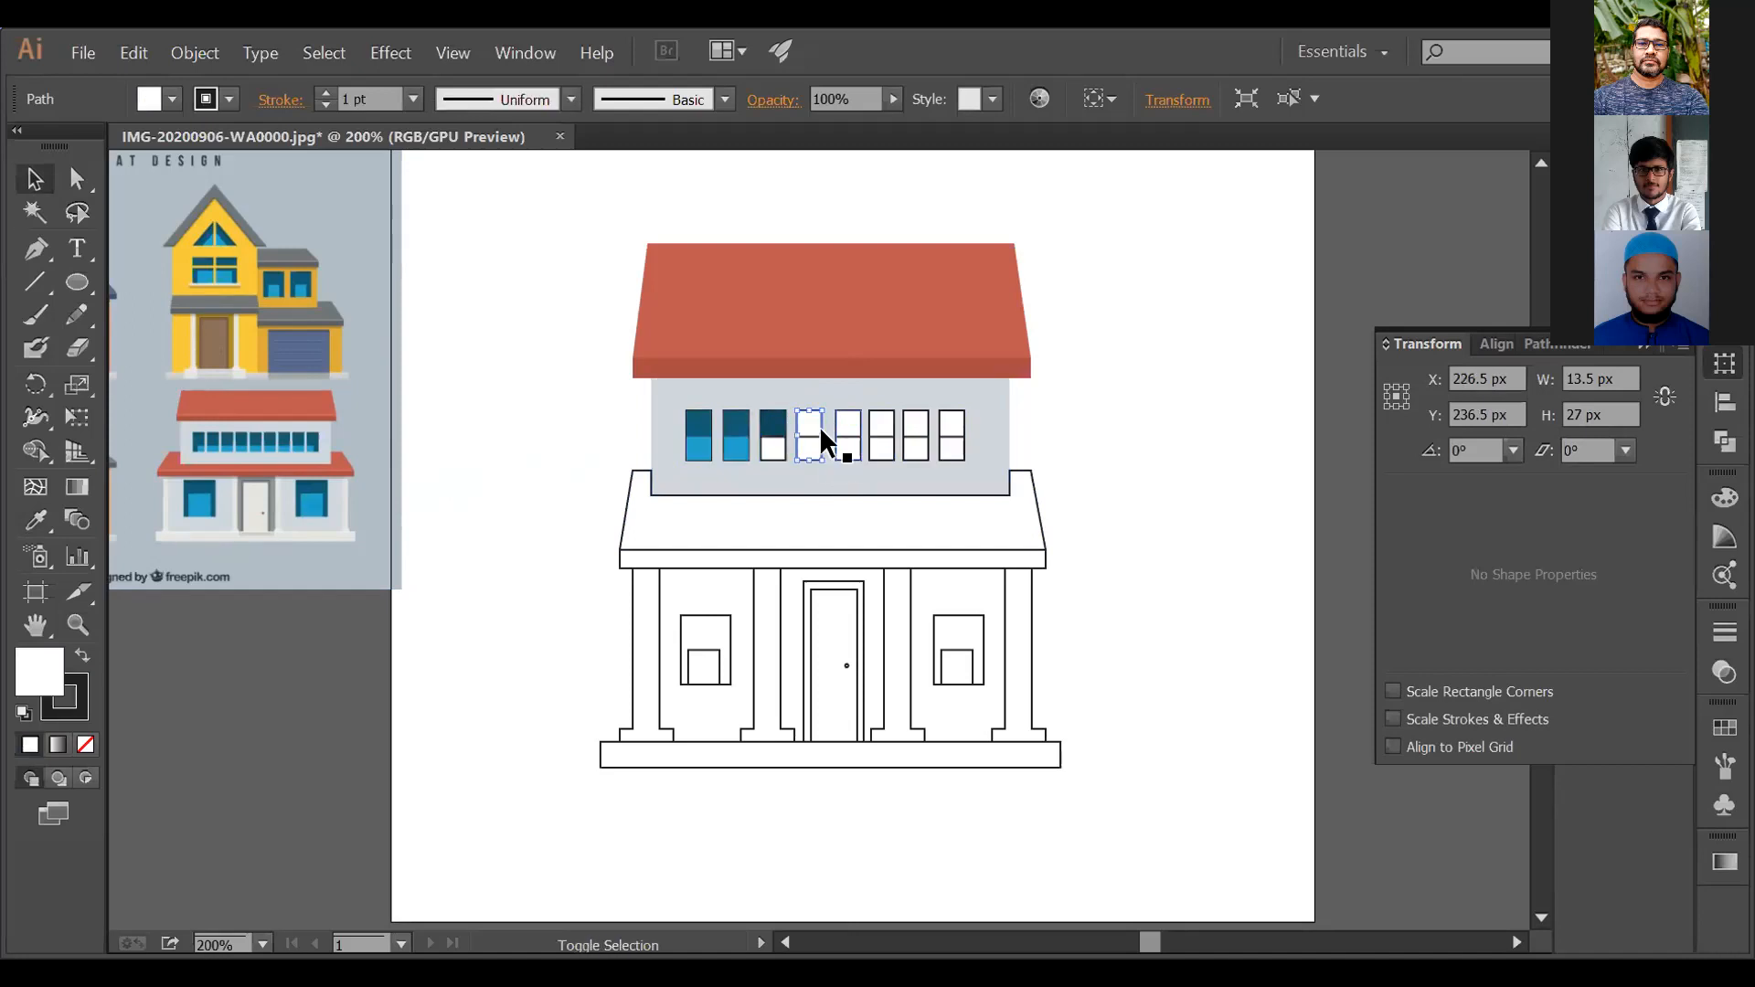
shift+click(860, 426)
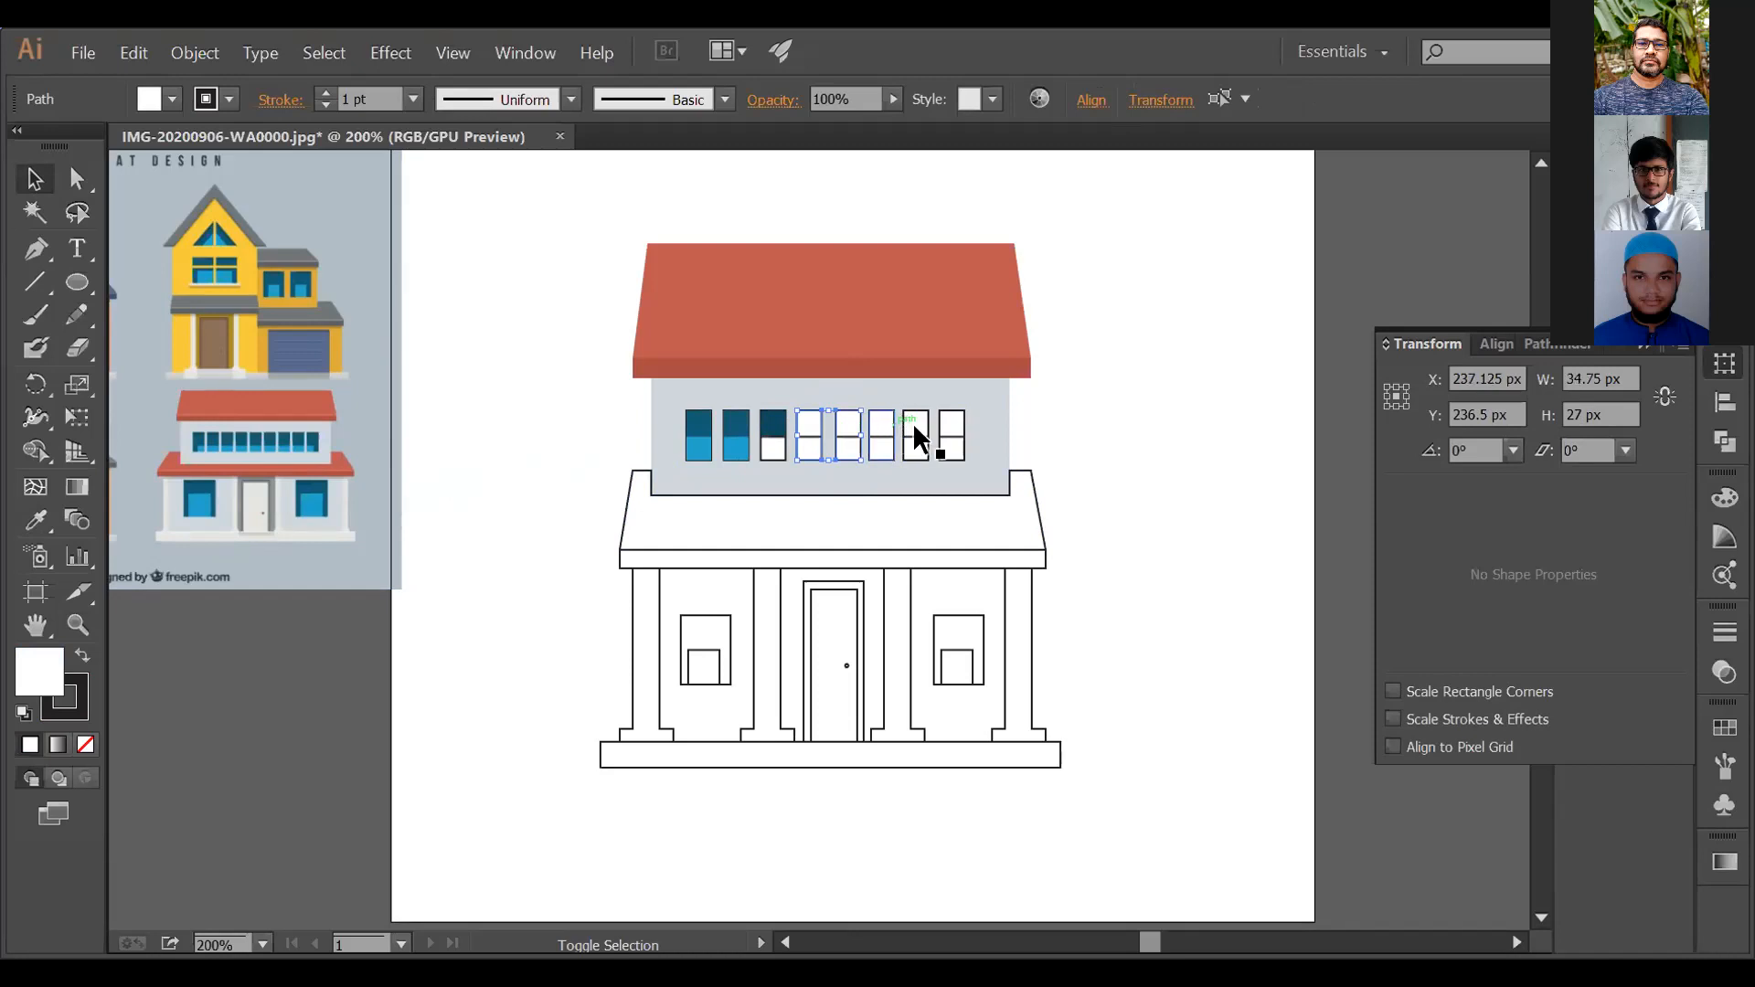
shift+click(921, 428)
key(i)
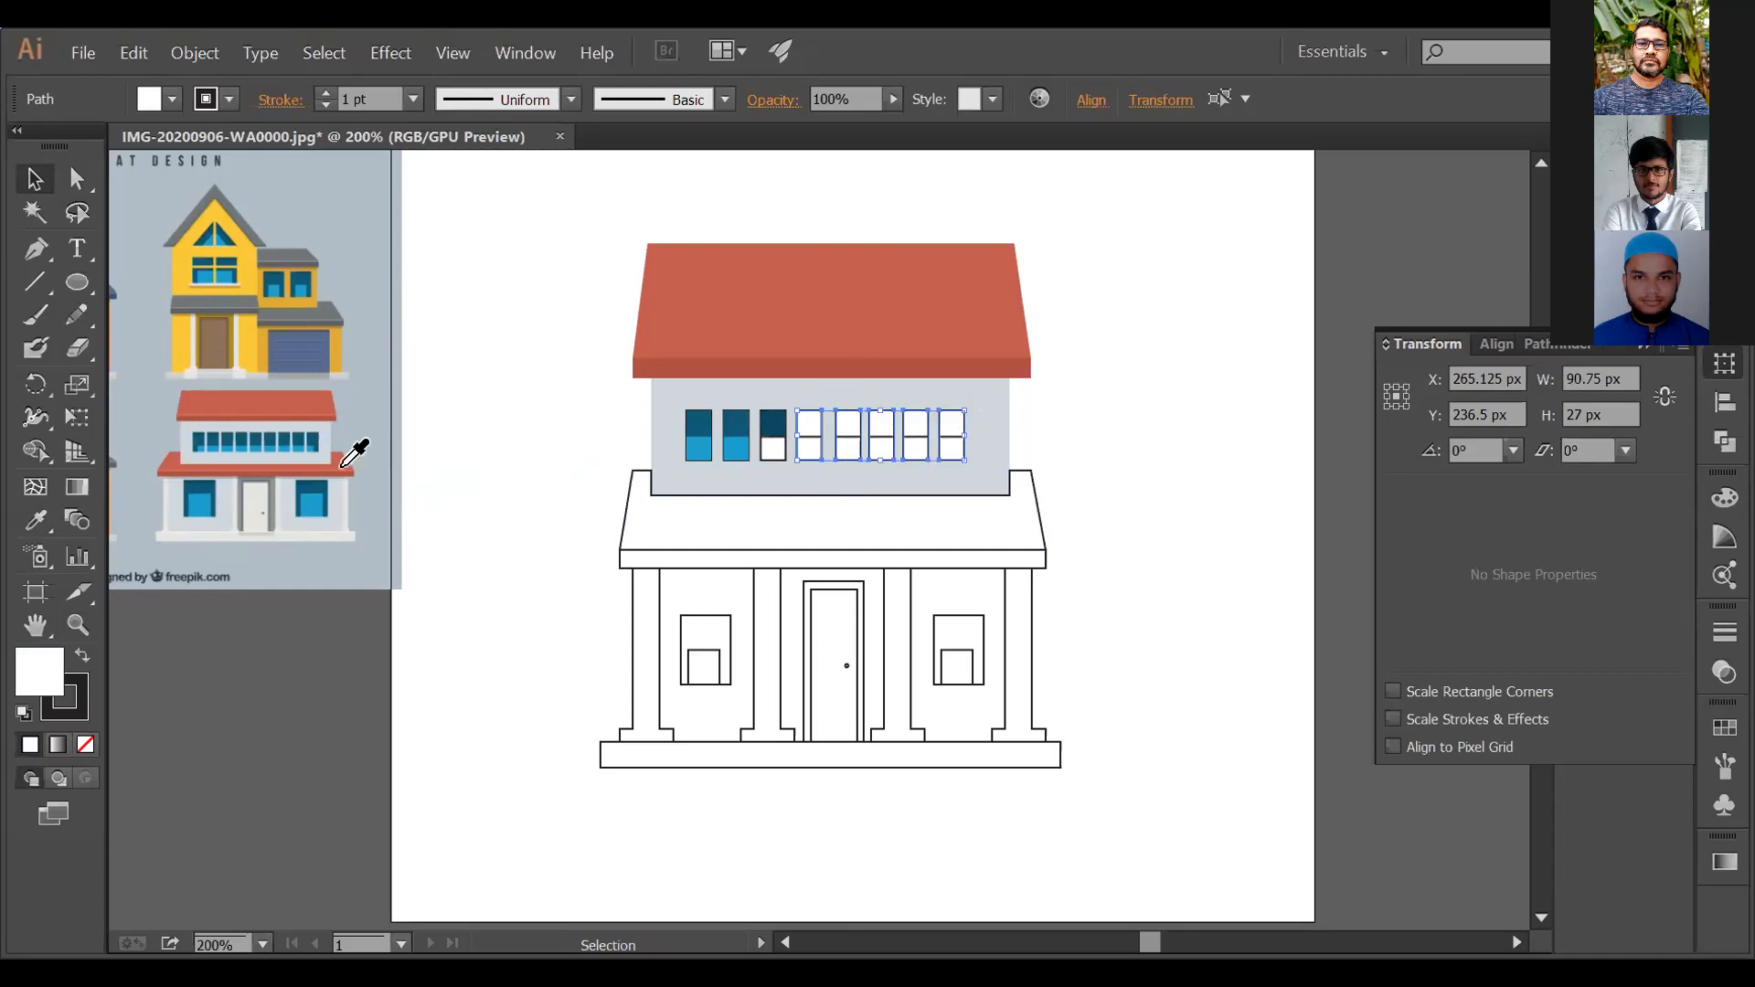
click(317, 484)
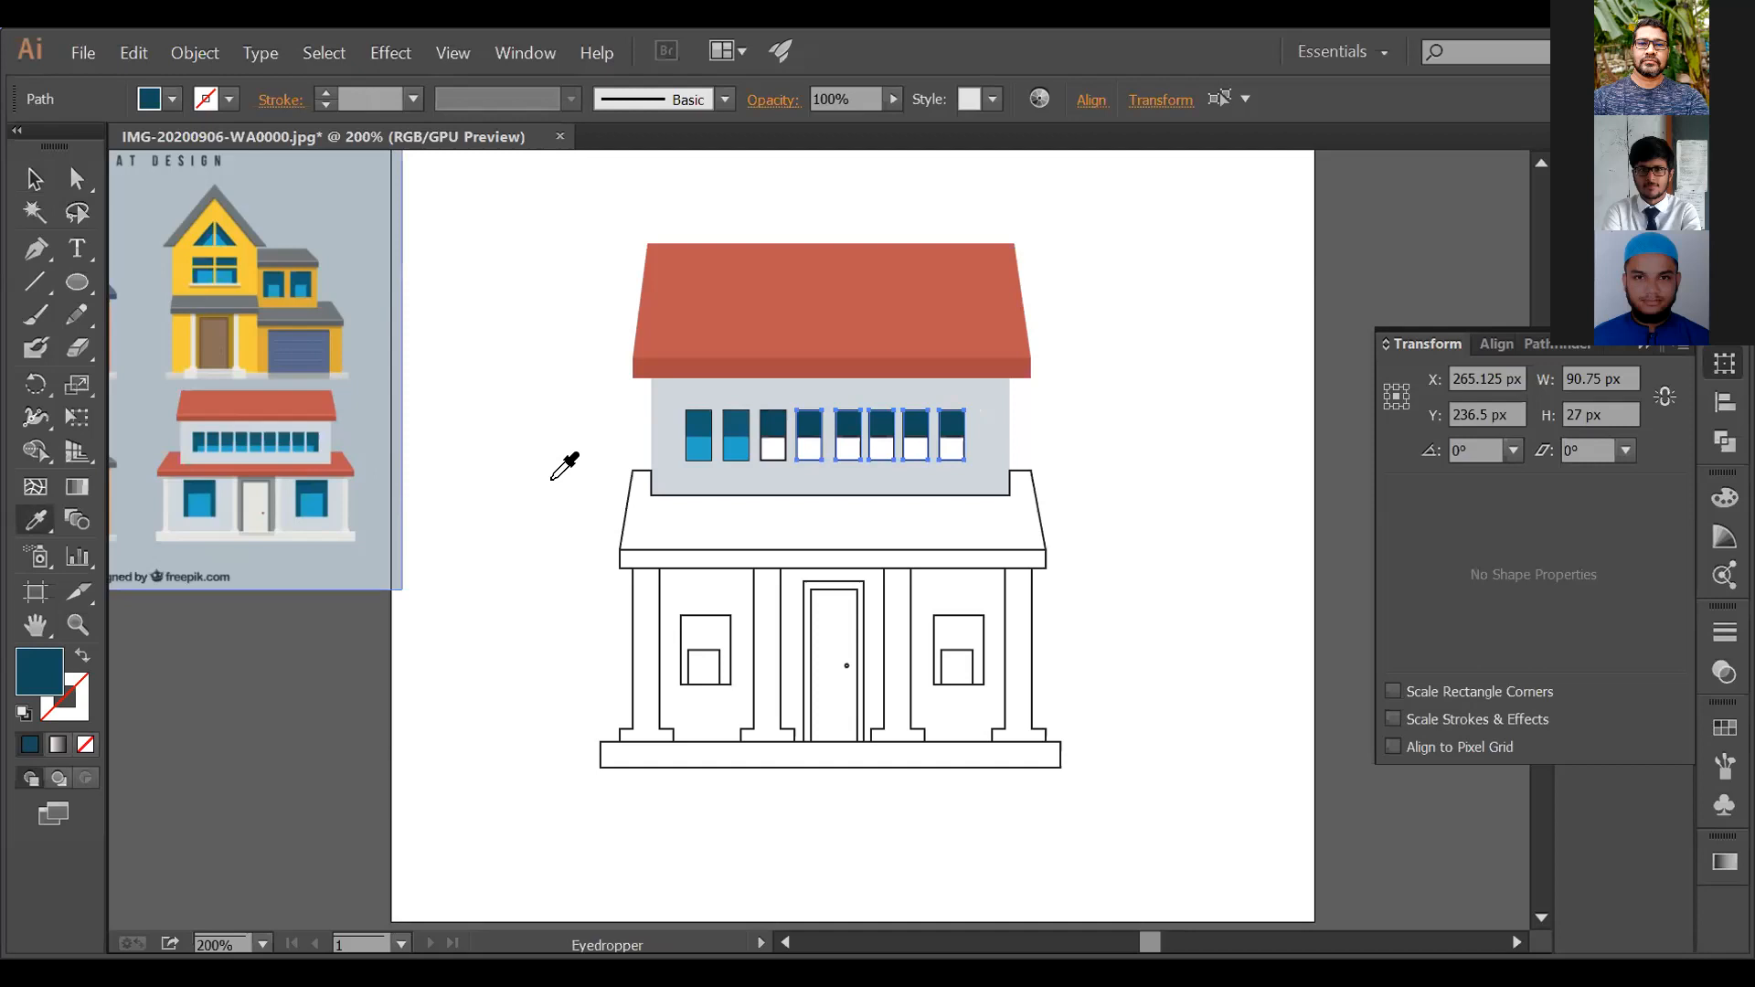
key(n)
key(v)
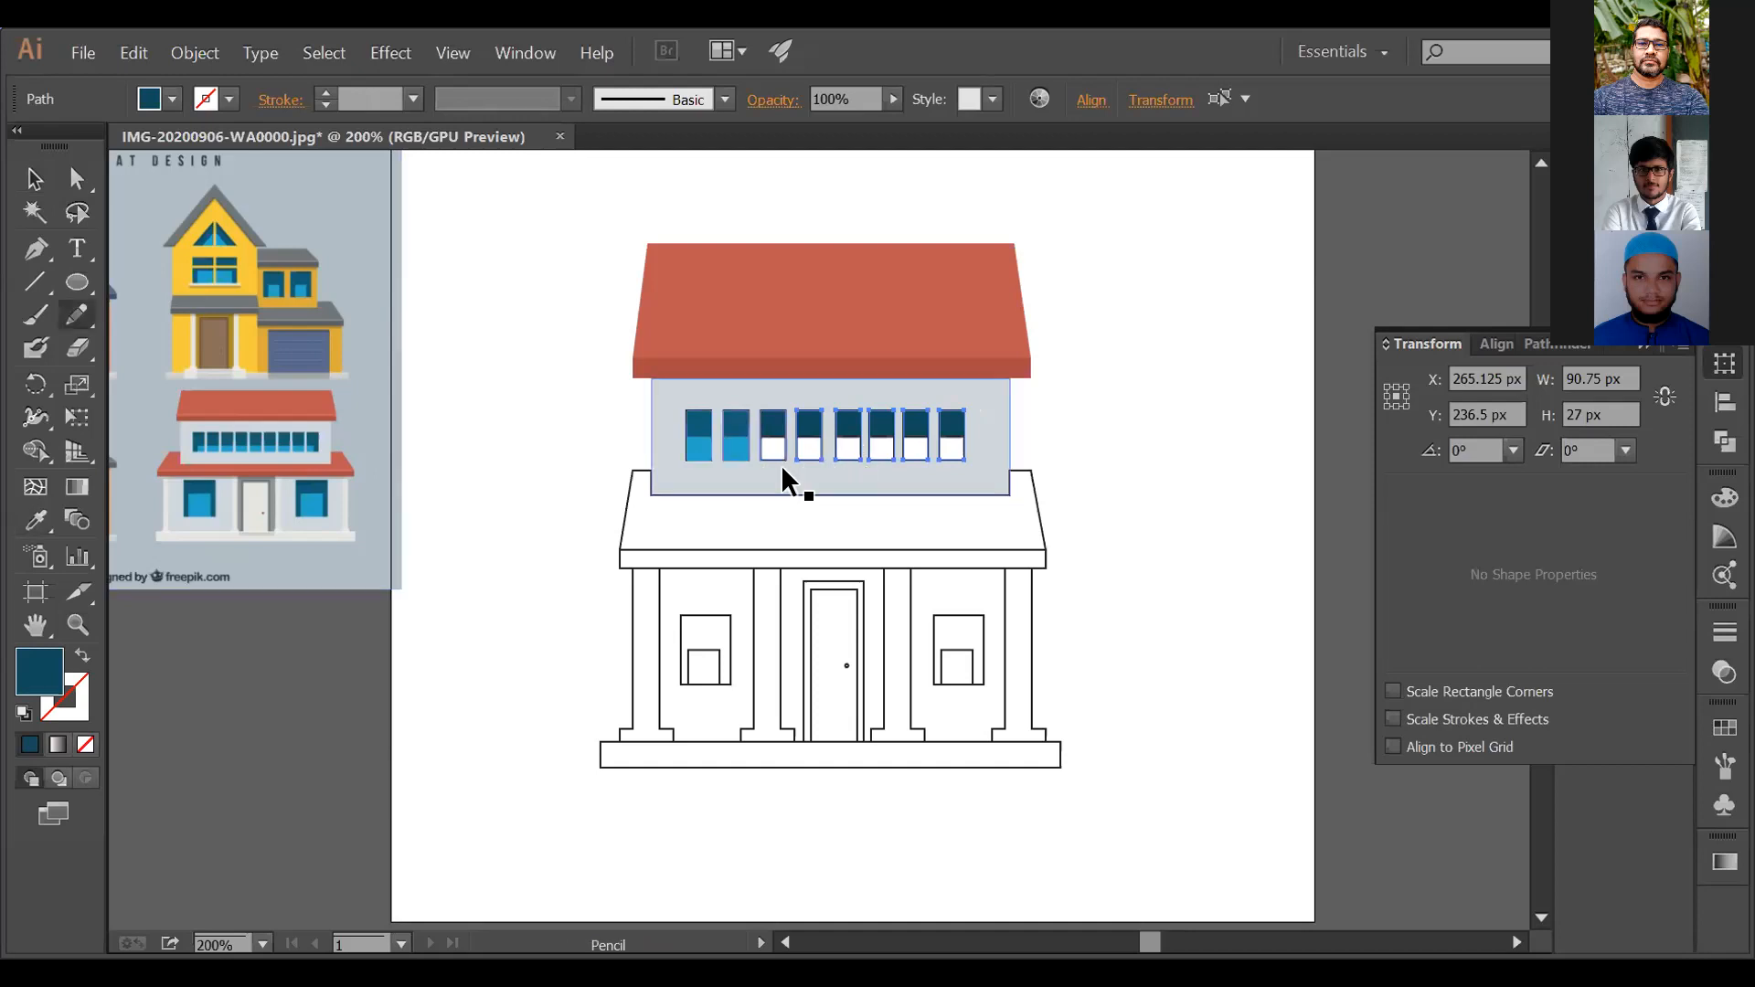
key(ctrl+shift+a)
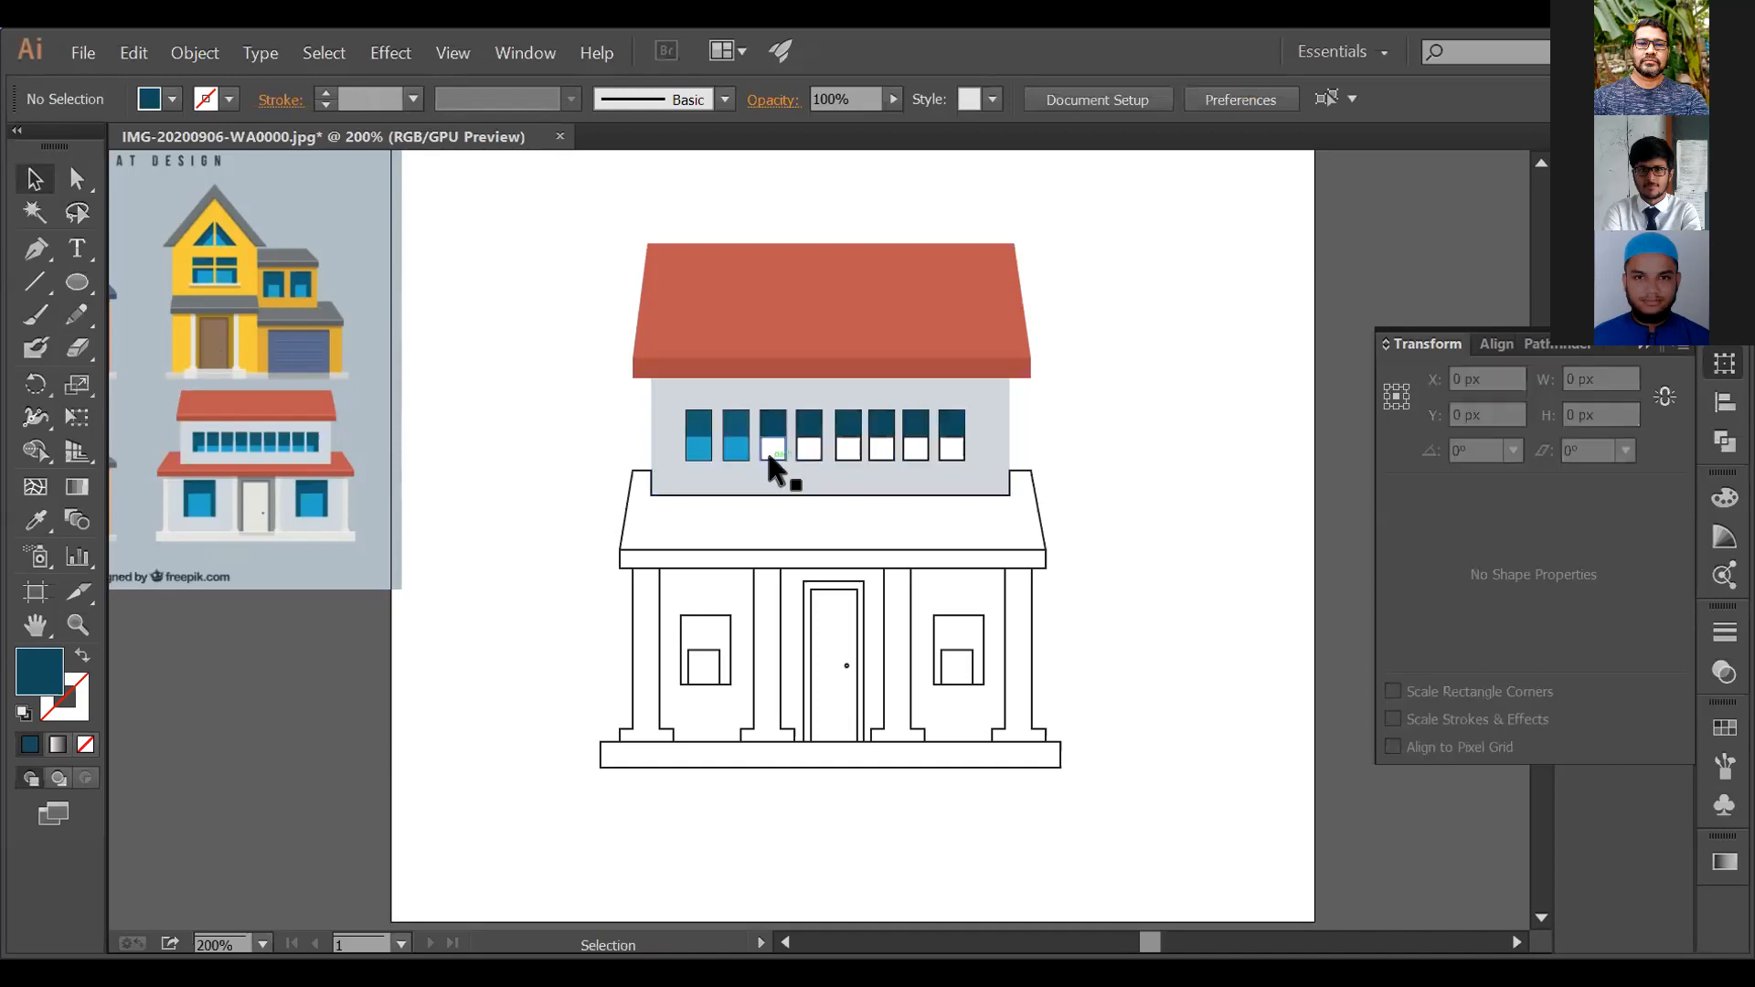
Step: Fill the six white lower panes of the upper-storey windows together with the bright blue sampled from the reference house's window
click(766, 449)
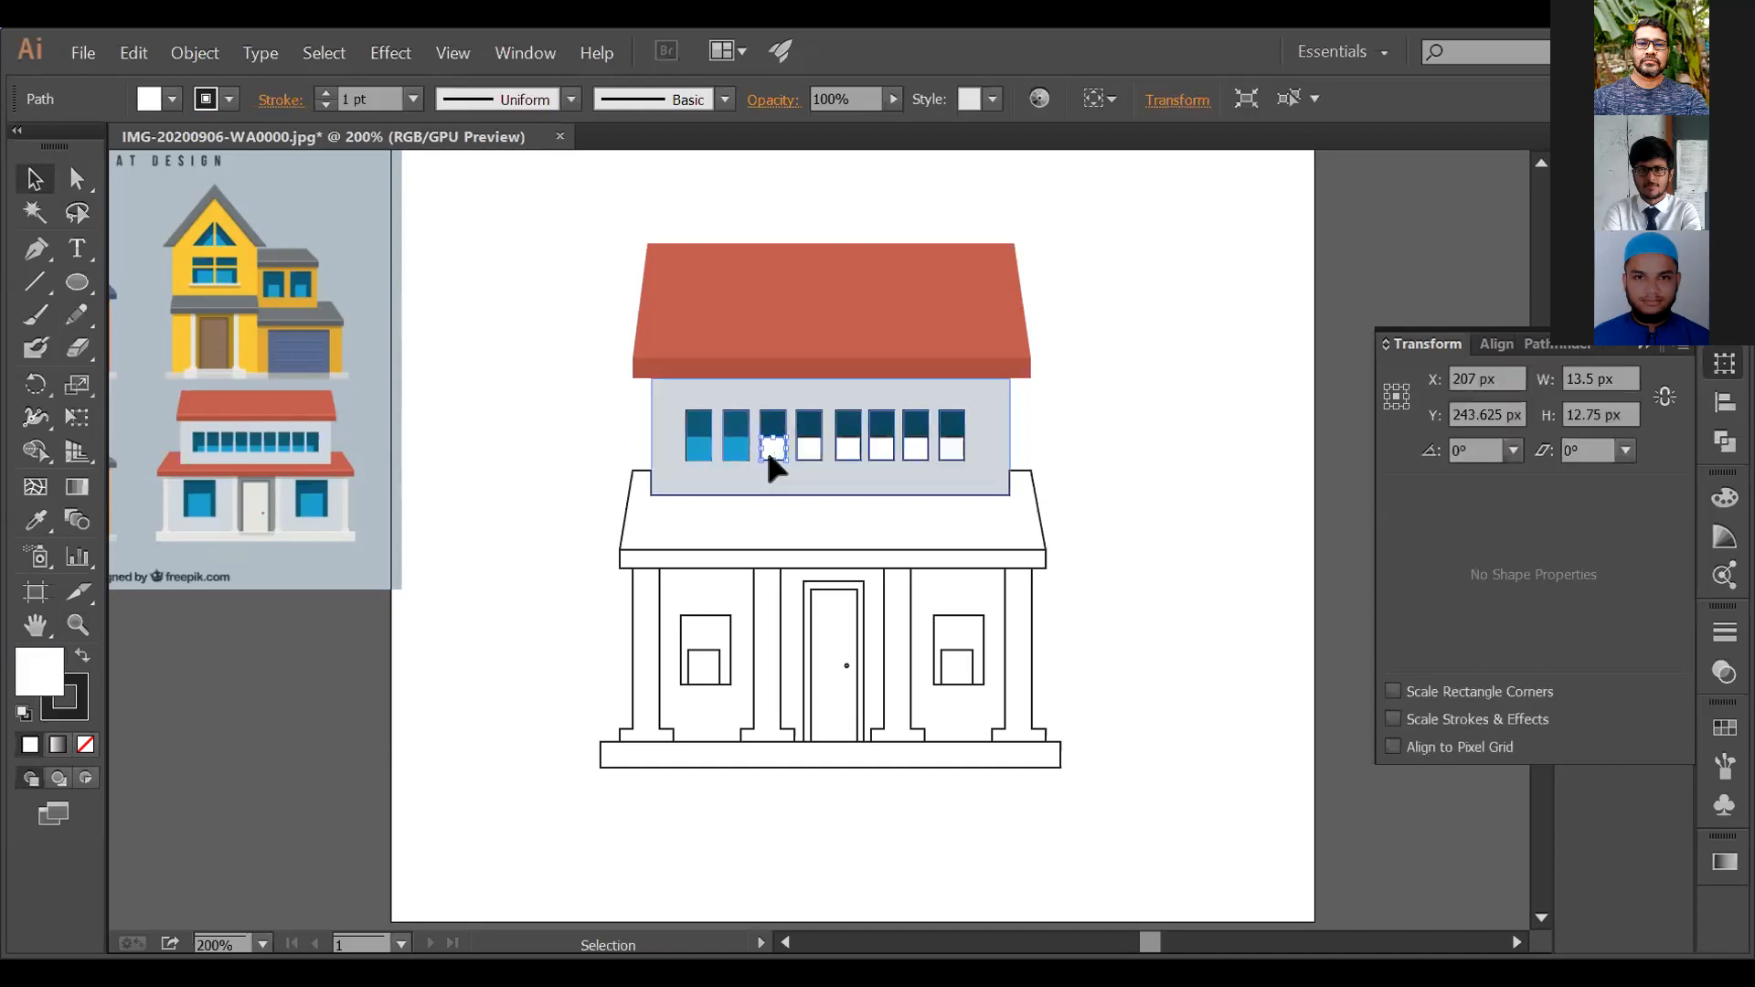
shift+click(806, 451)
shift+click(852, 455)
shift+click(882, 451)
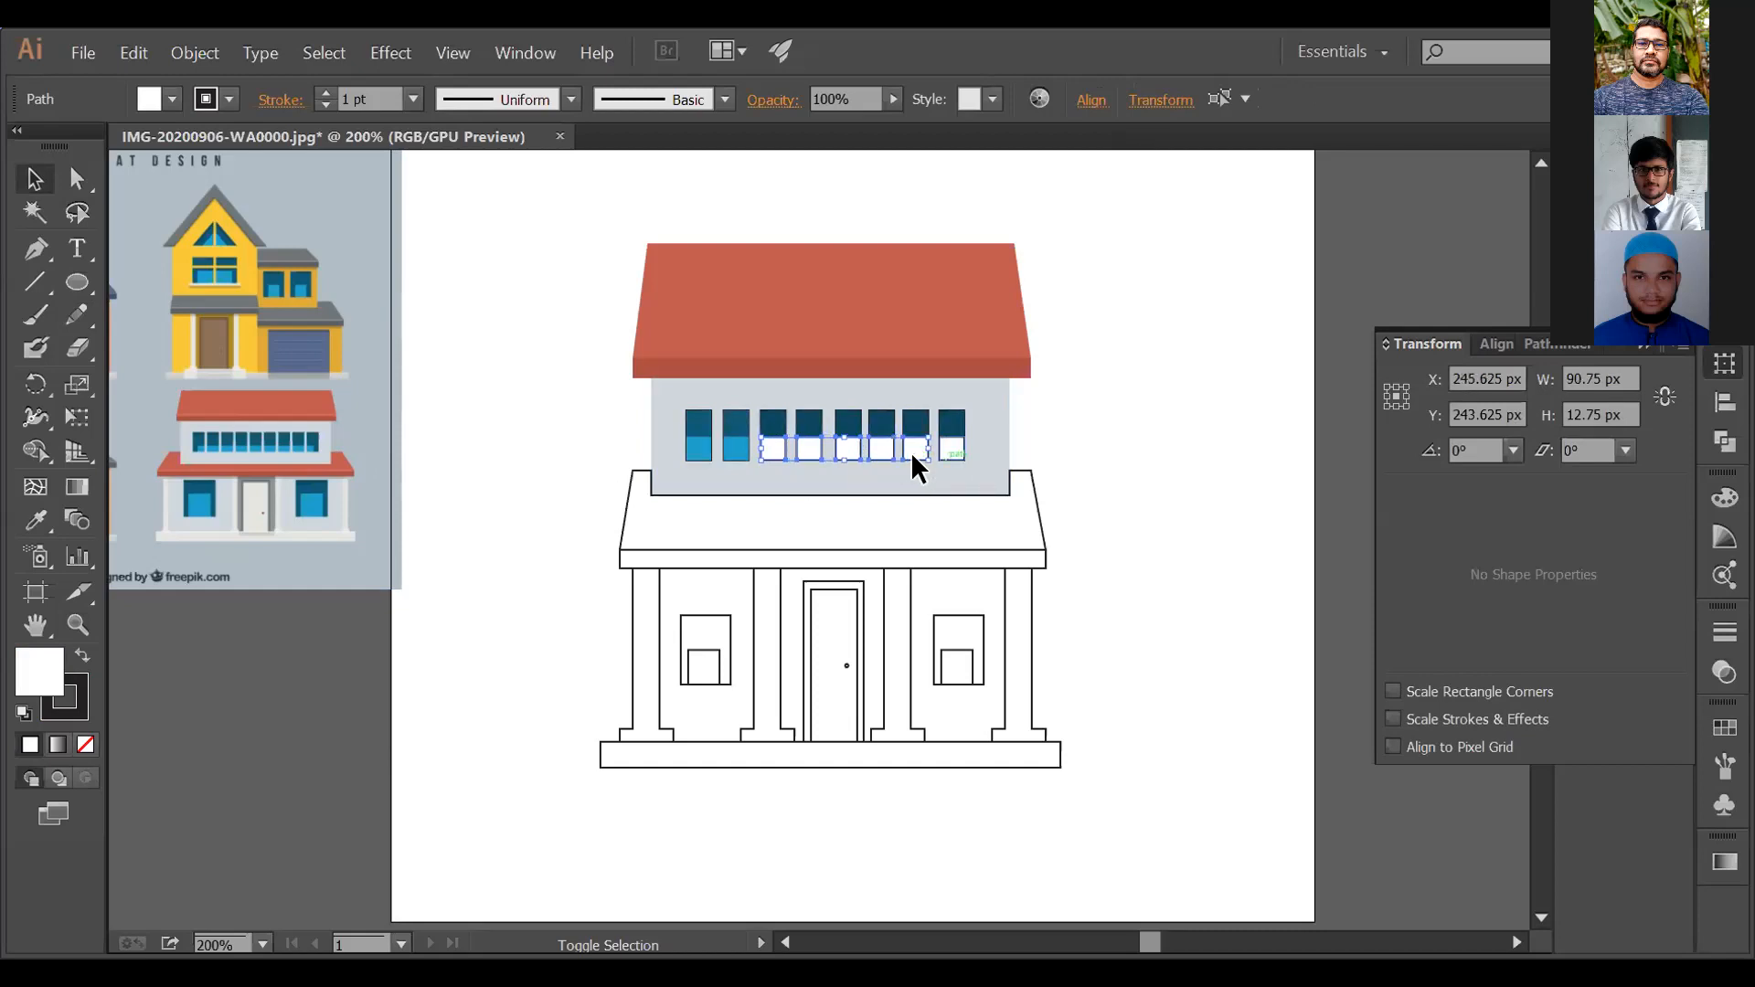
shift+click(941, 453)
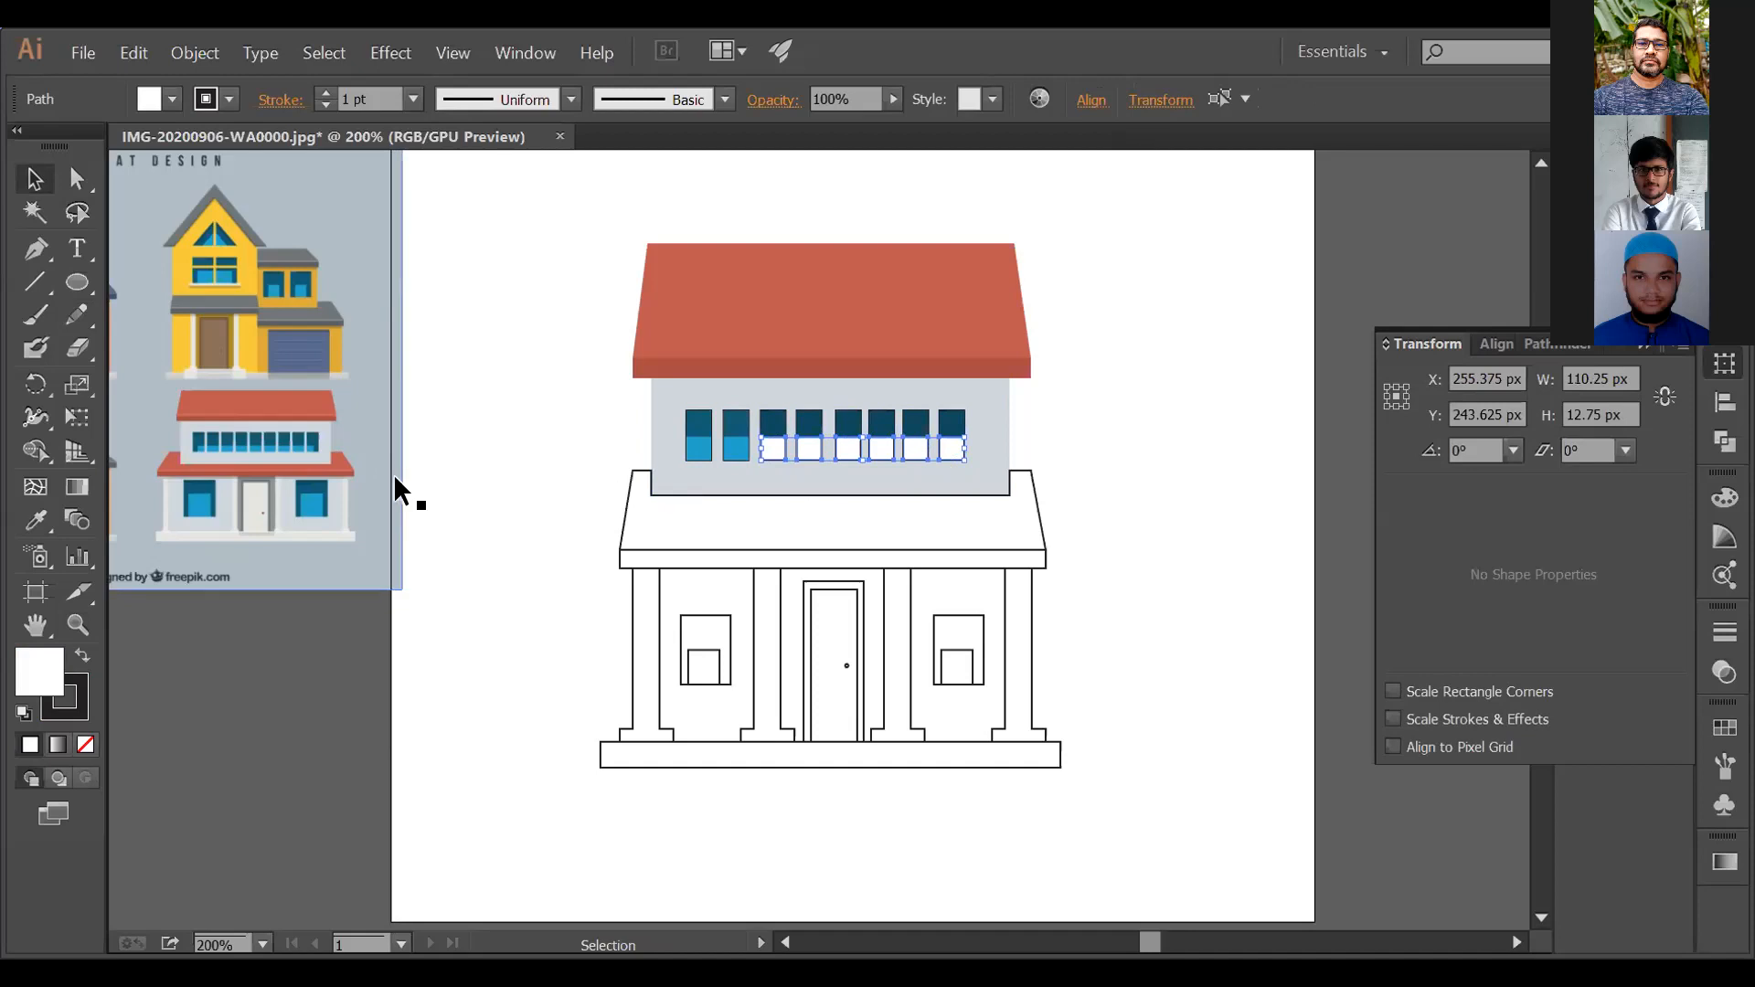
key(i)
click(320, 499)
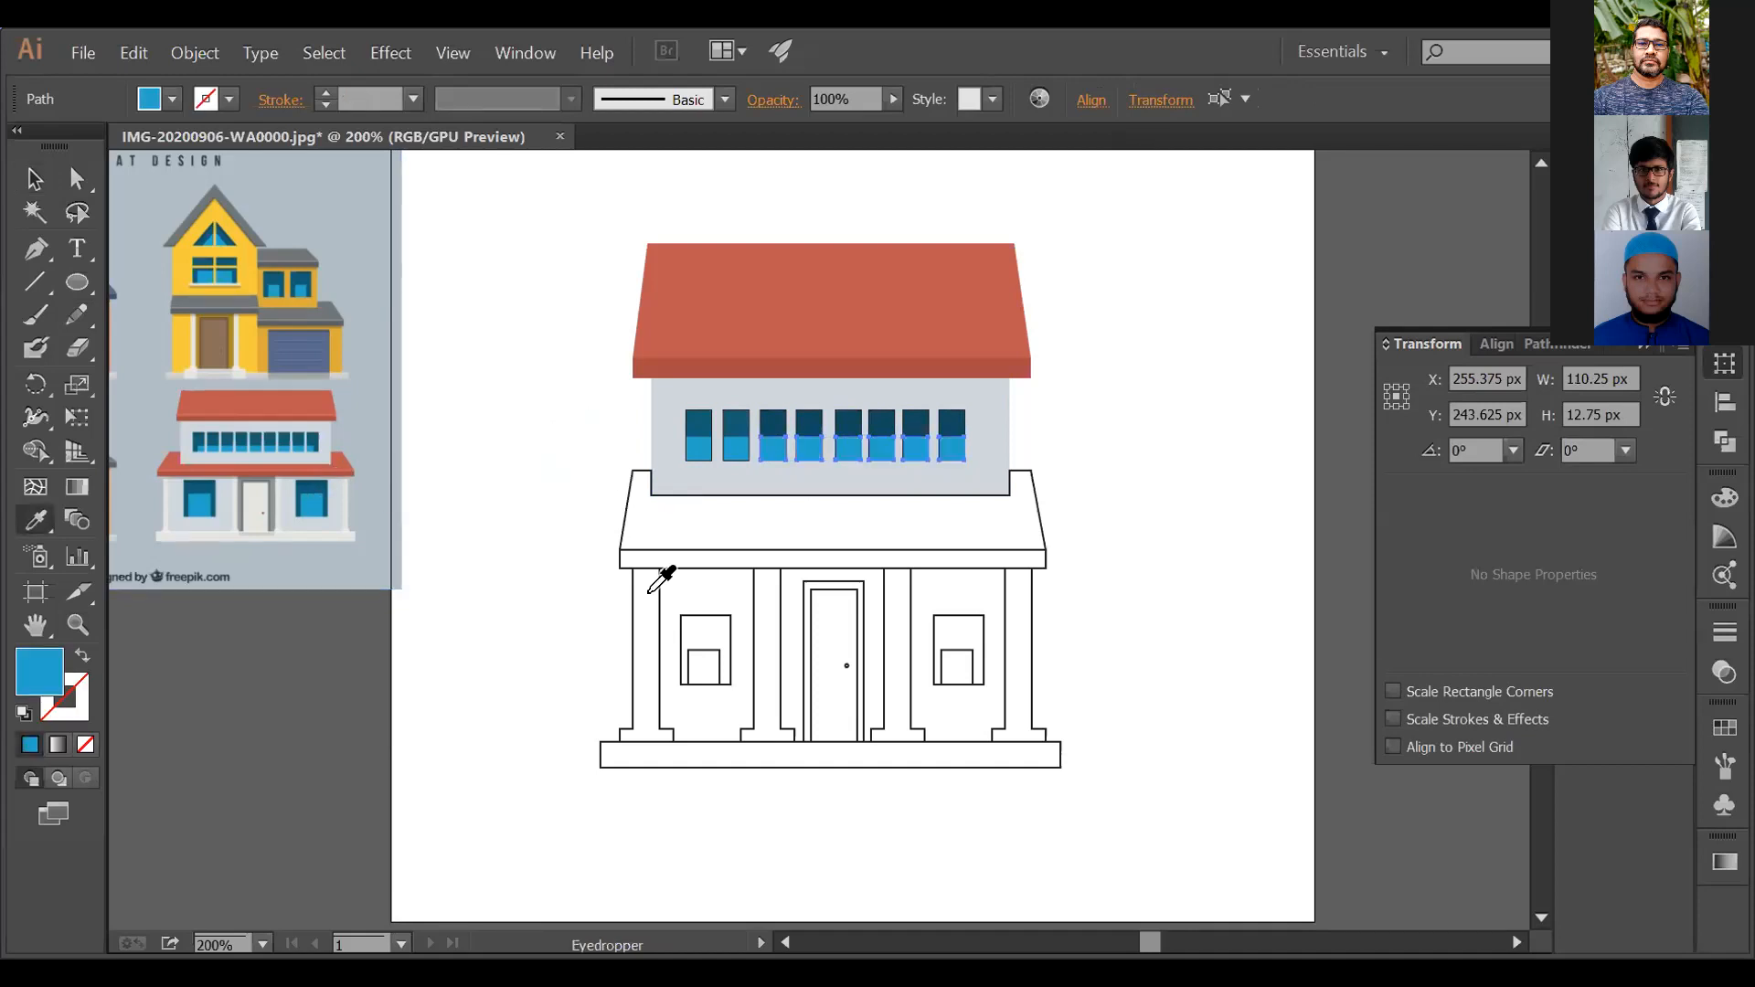
key(v)
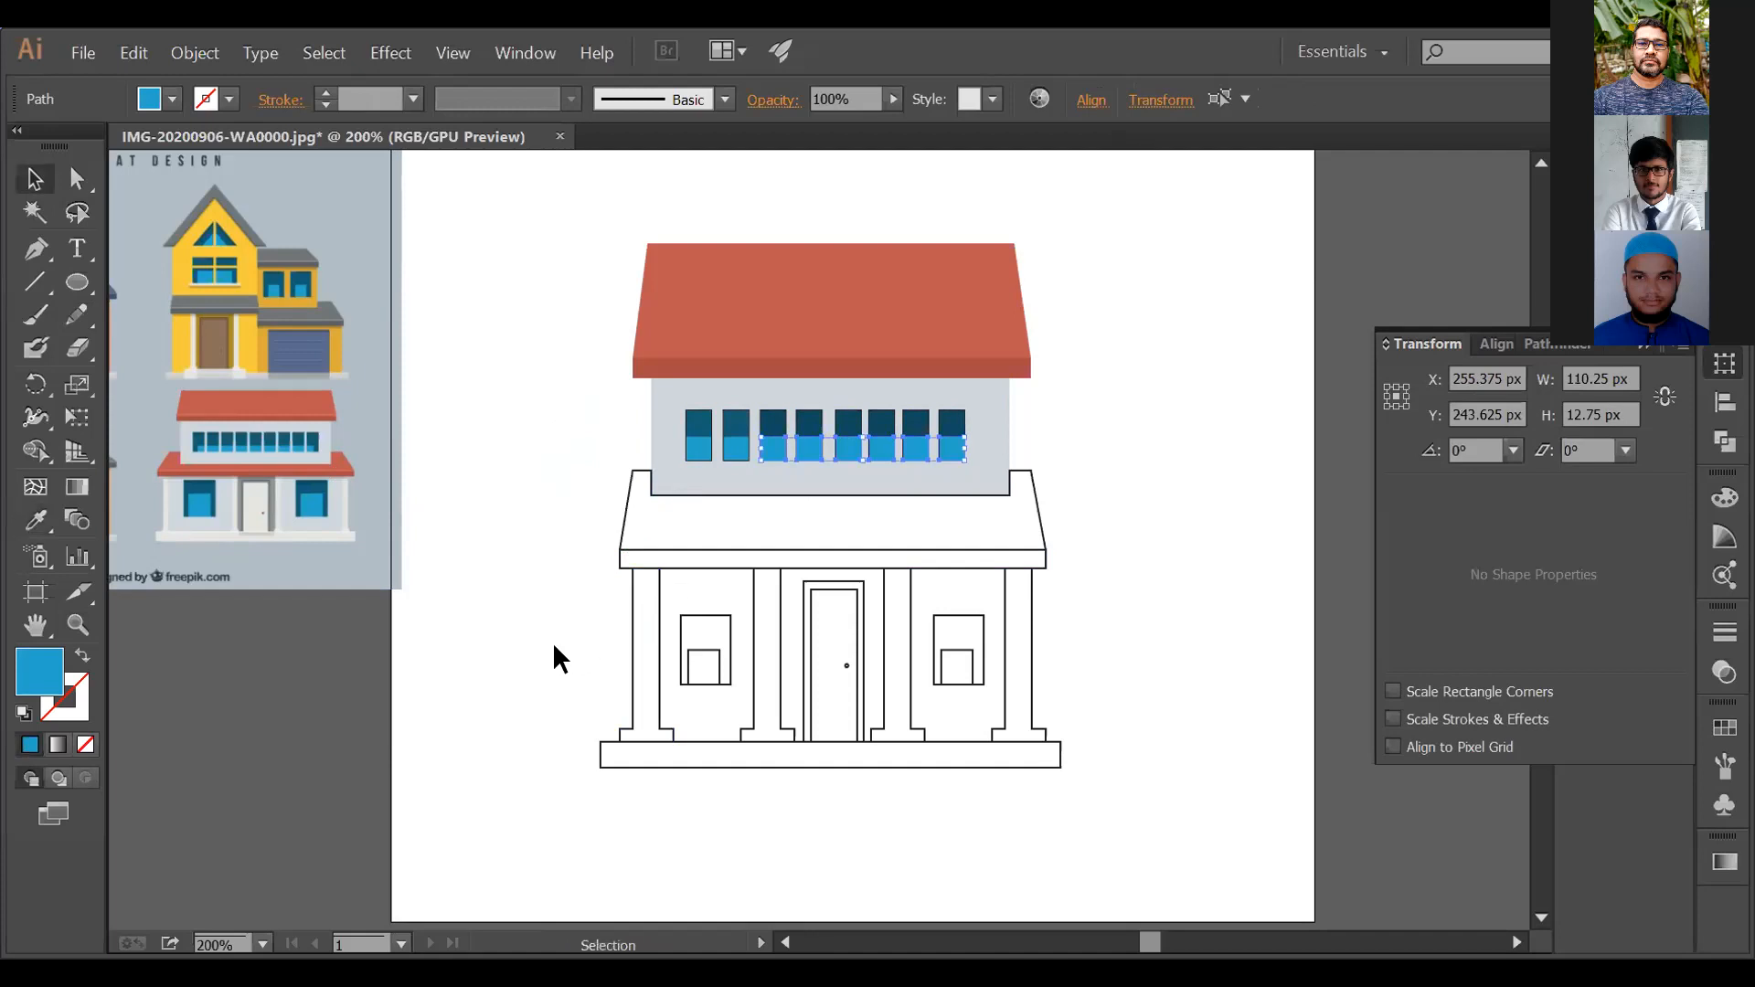
click(552, 641)
Step: Fill the outer rectangles of both ground-floor windows with the dark teal sampled from the reference house's window
click(703, 627)
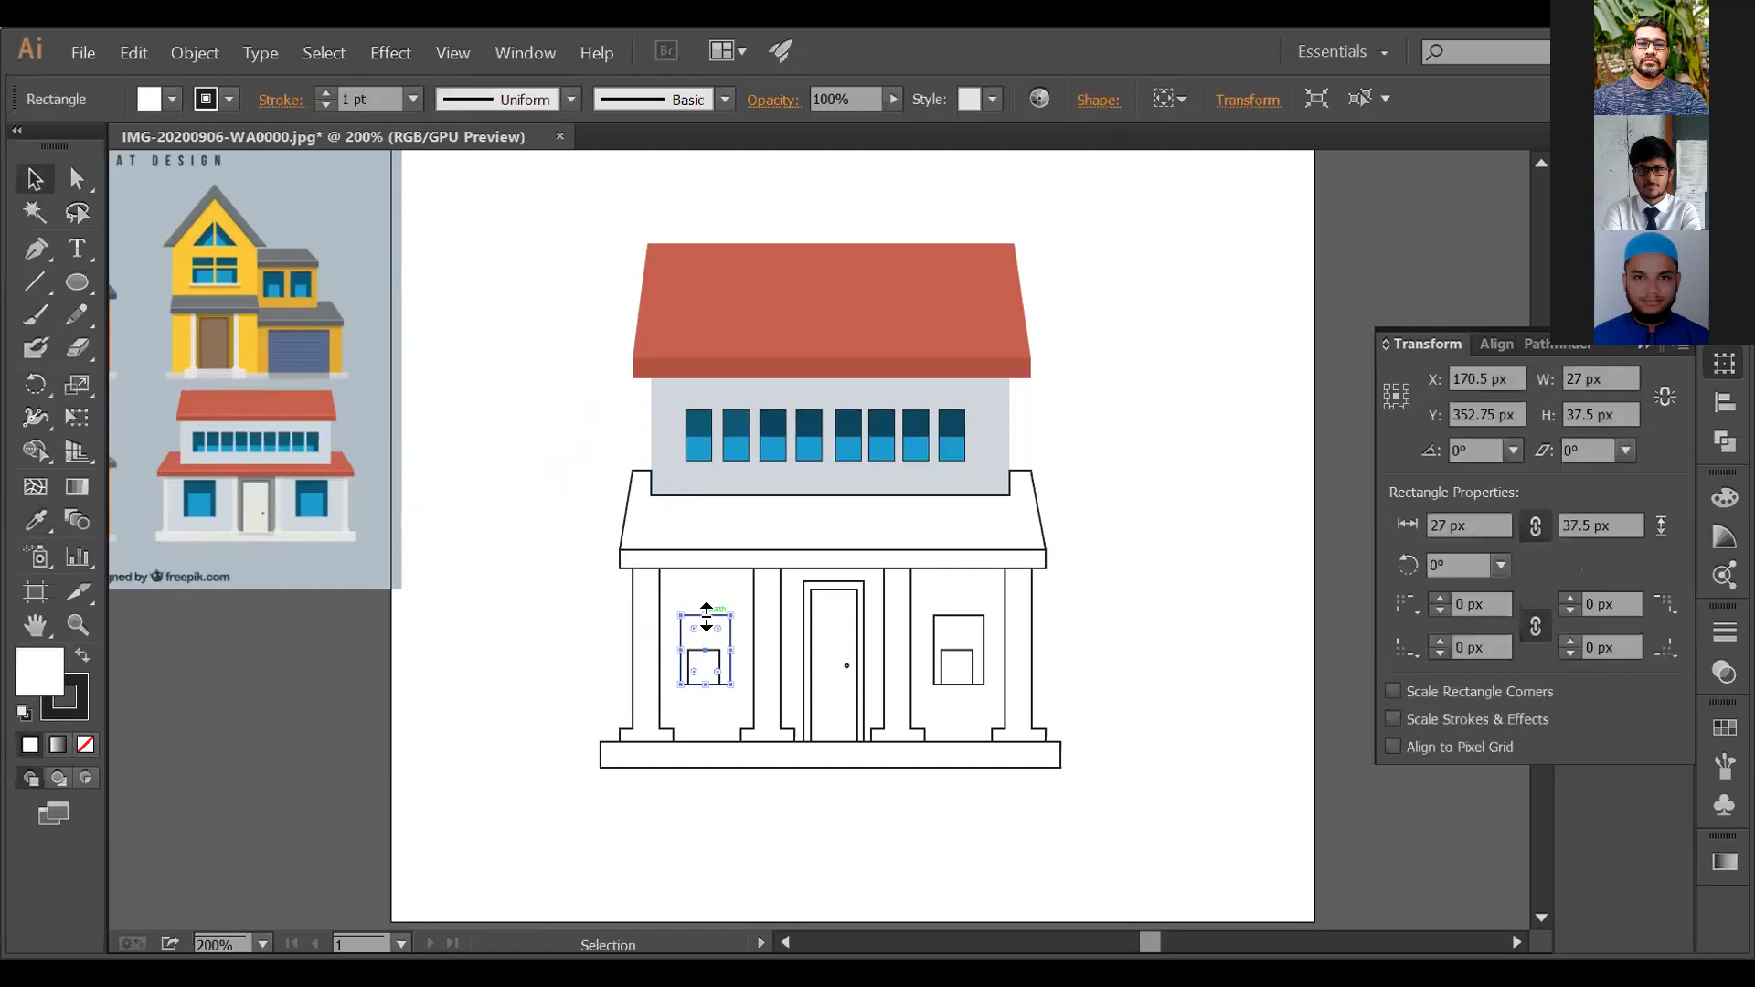
shift+click(941, 614)
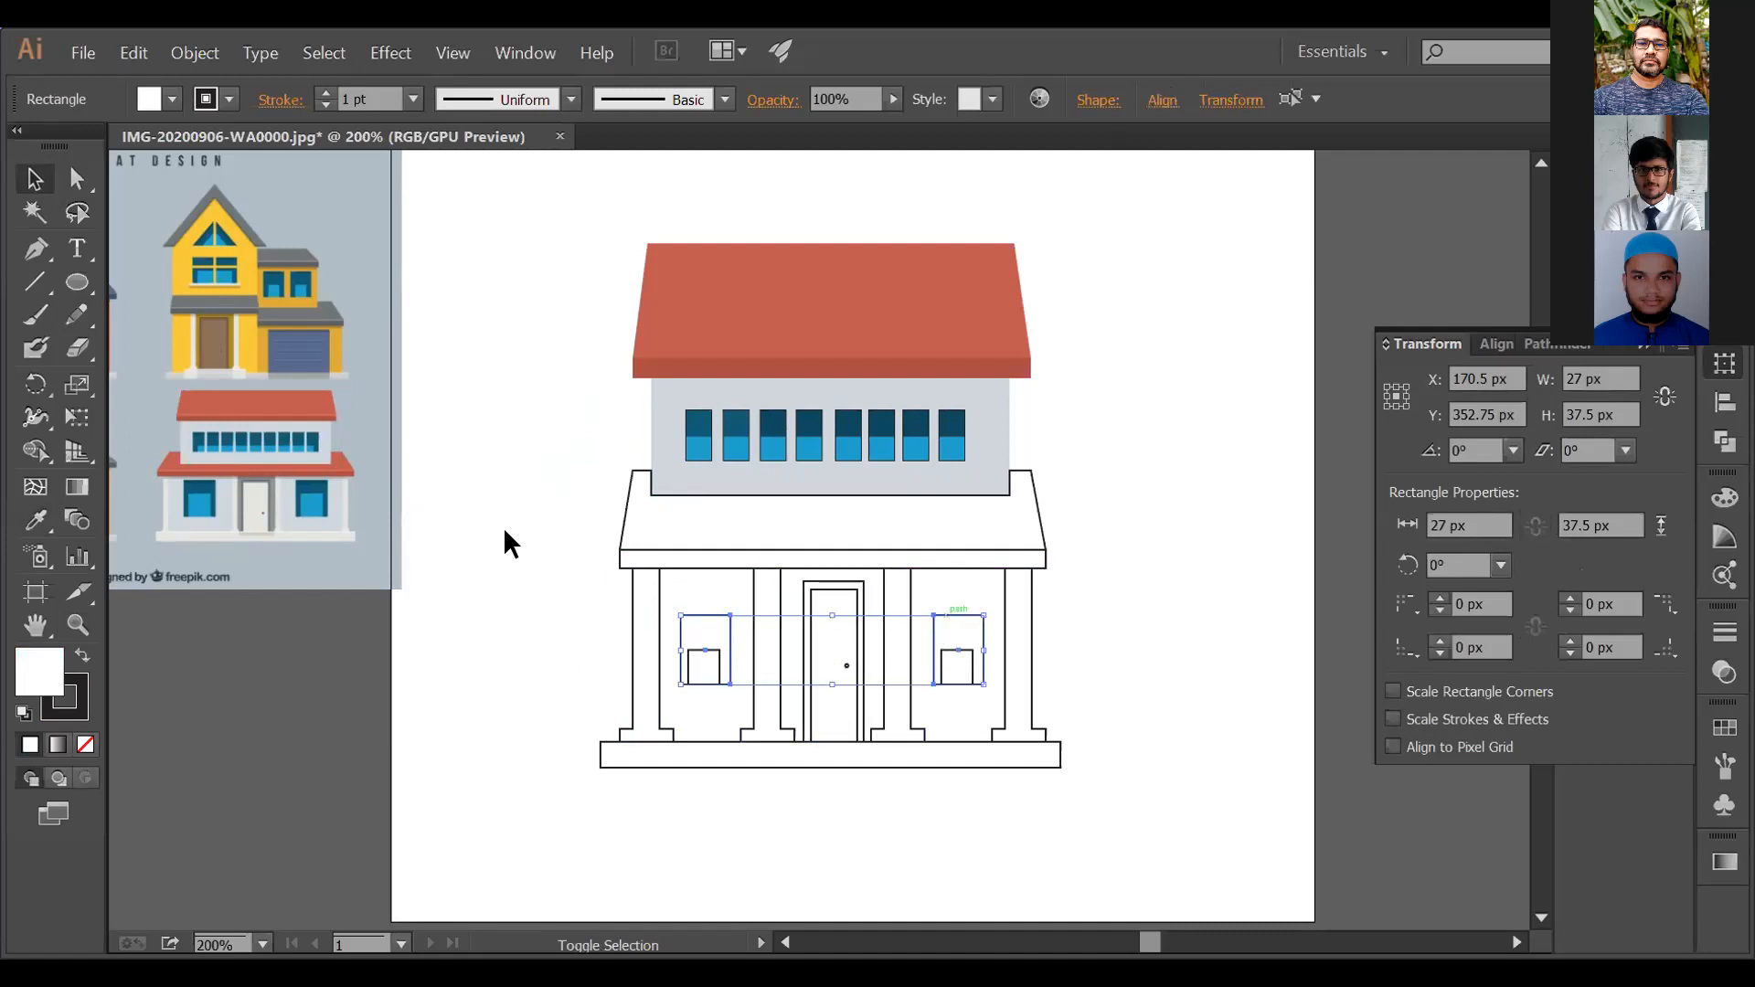
key(i)
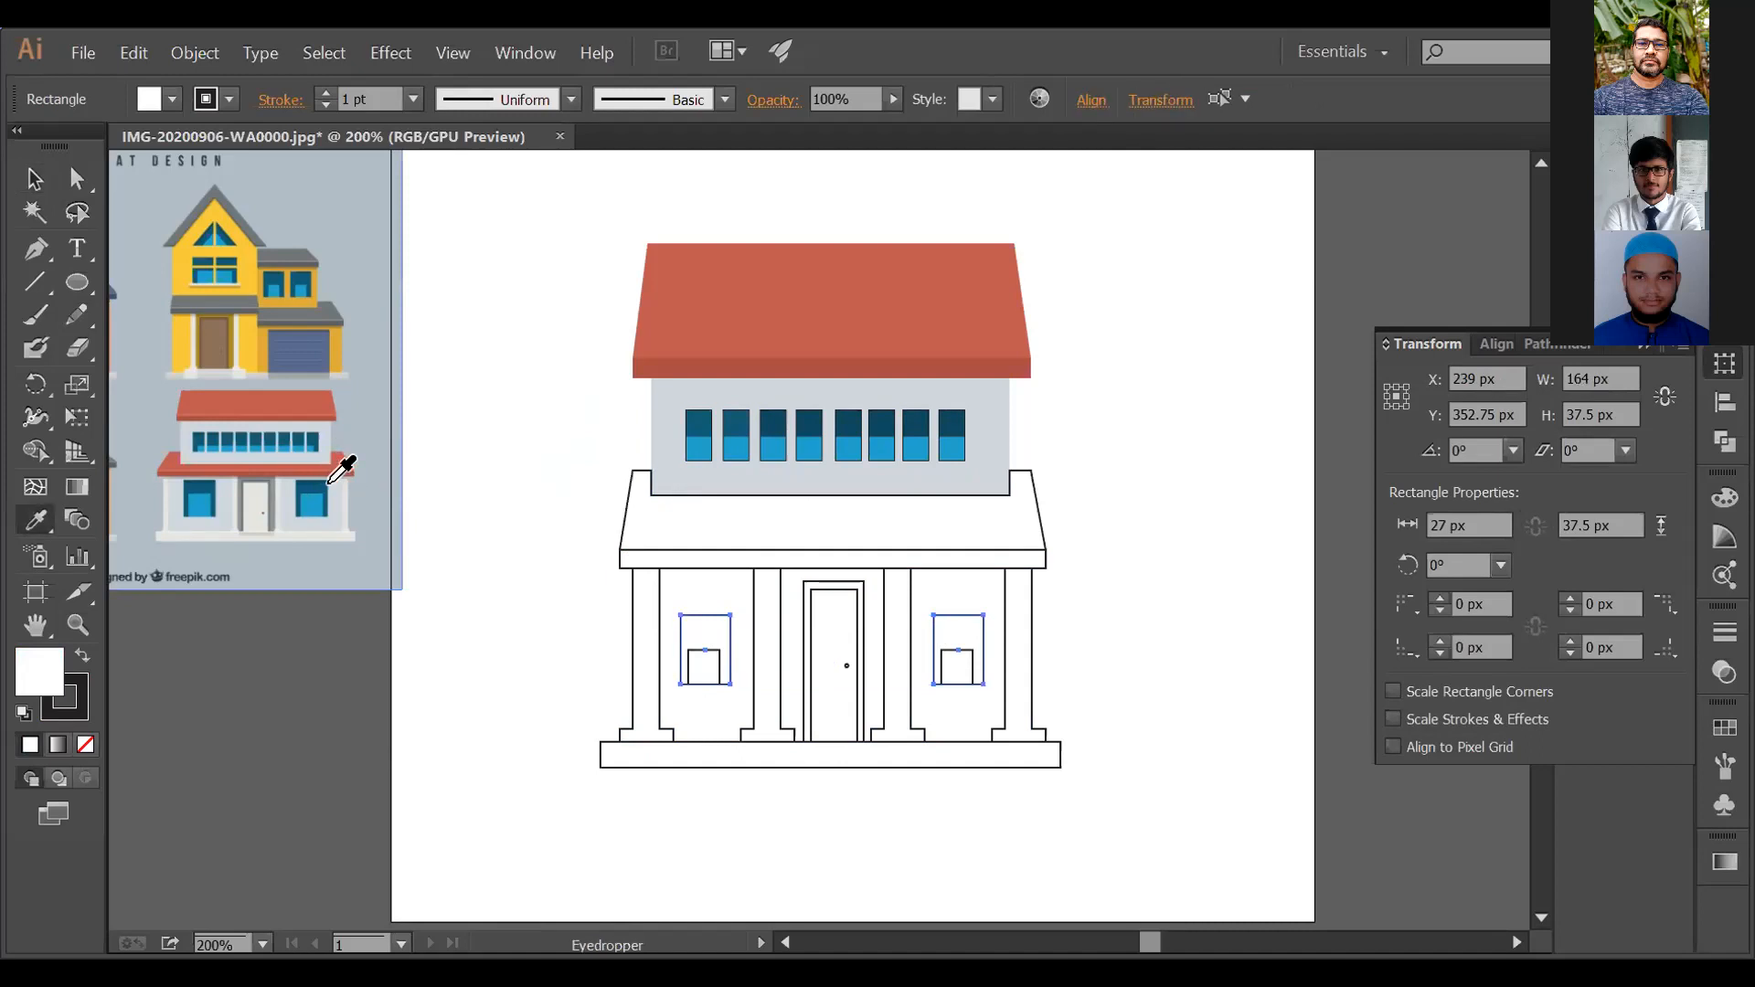
click(321, 482)
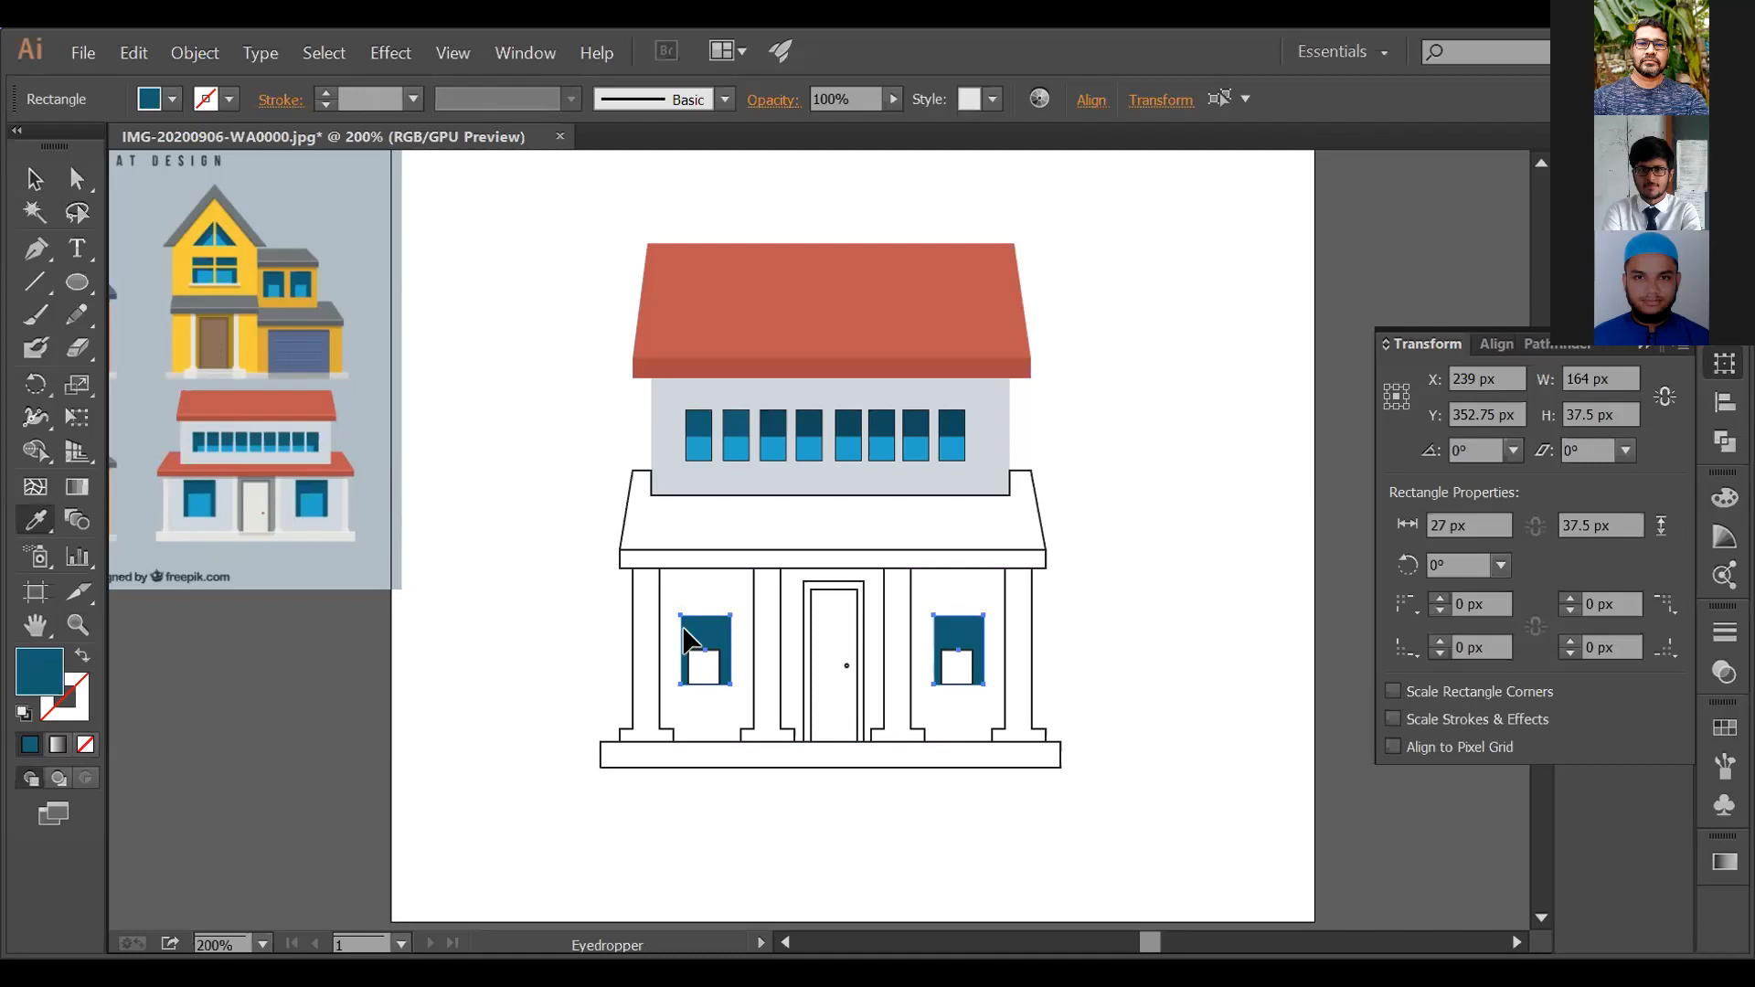
Step: Fill the inner white panes of both ground-floor windows with the bright blue sampled from the reference house's window
key(v)
key(ctrl+shift+a)
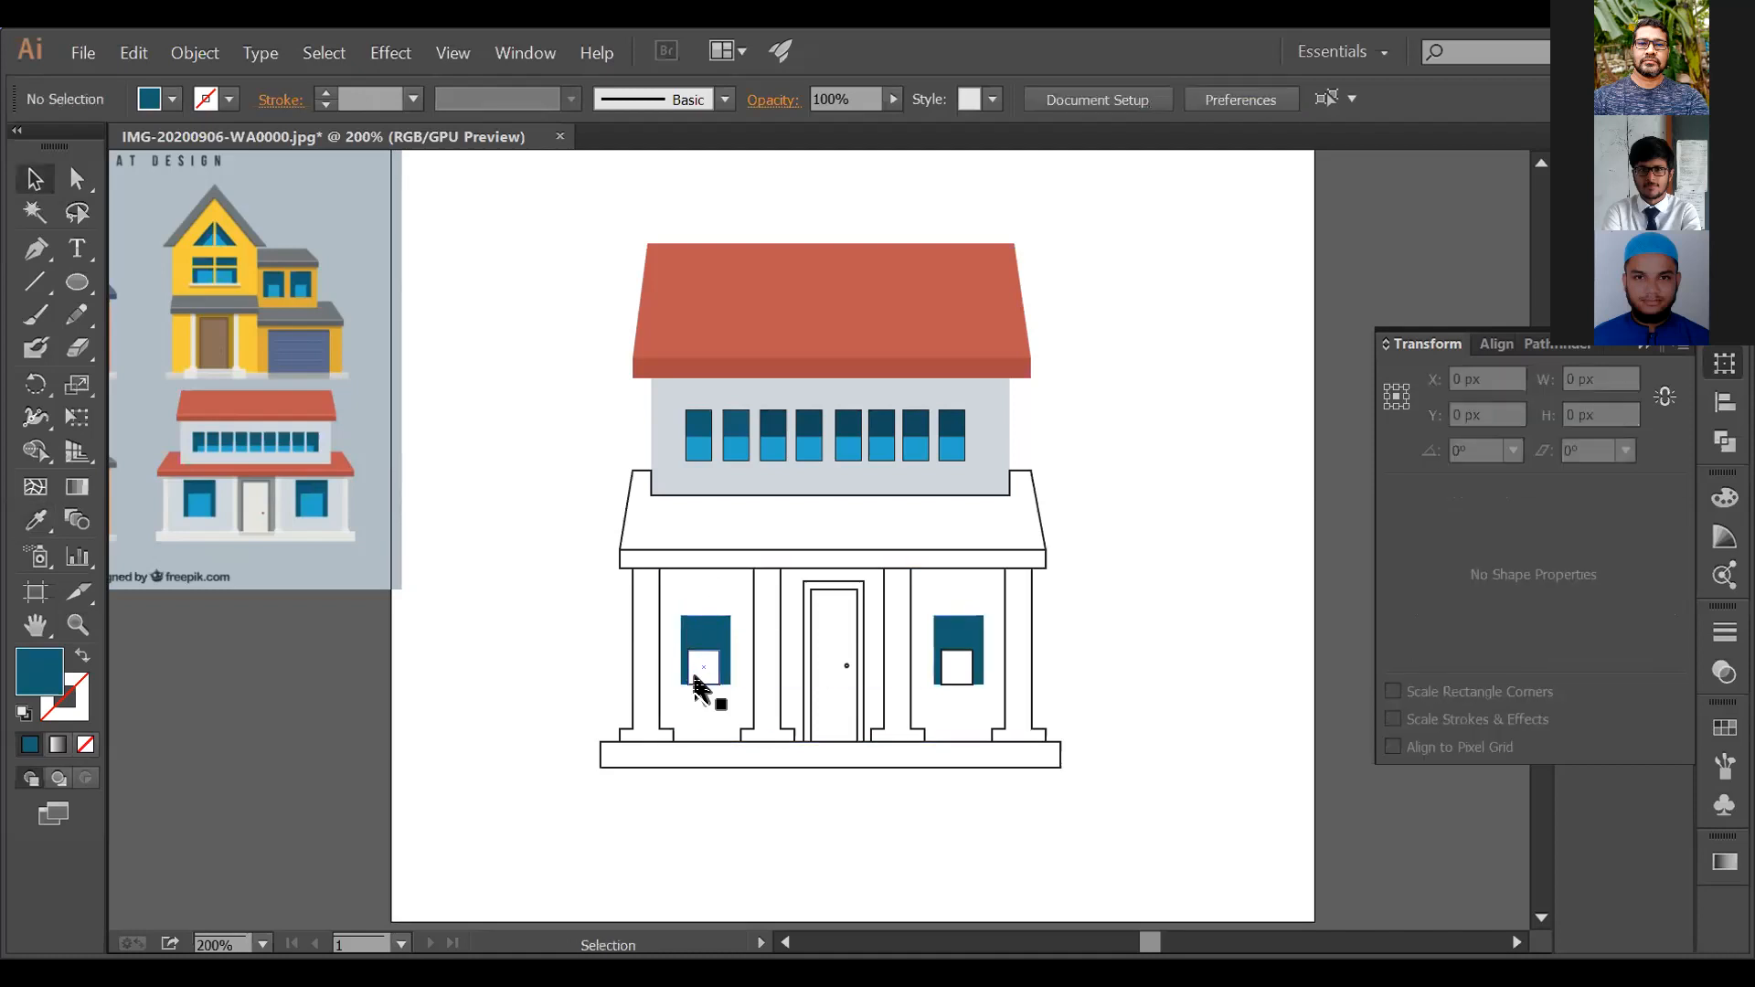
click(696, 679)
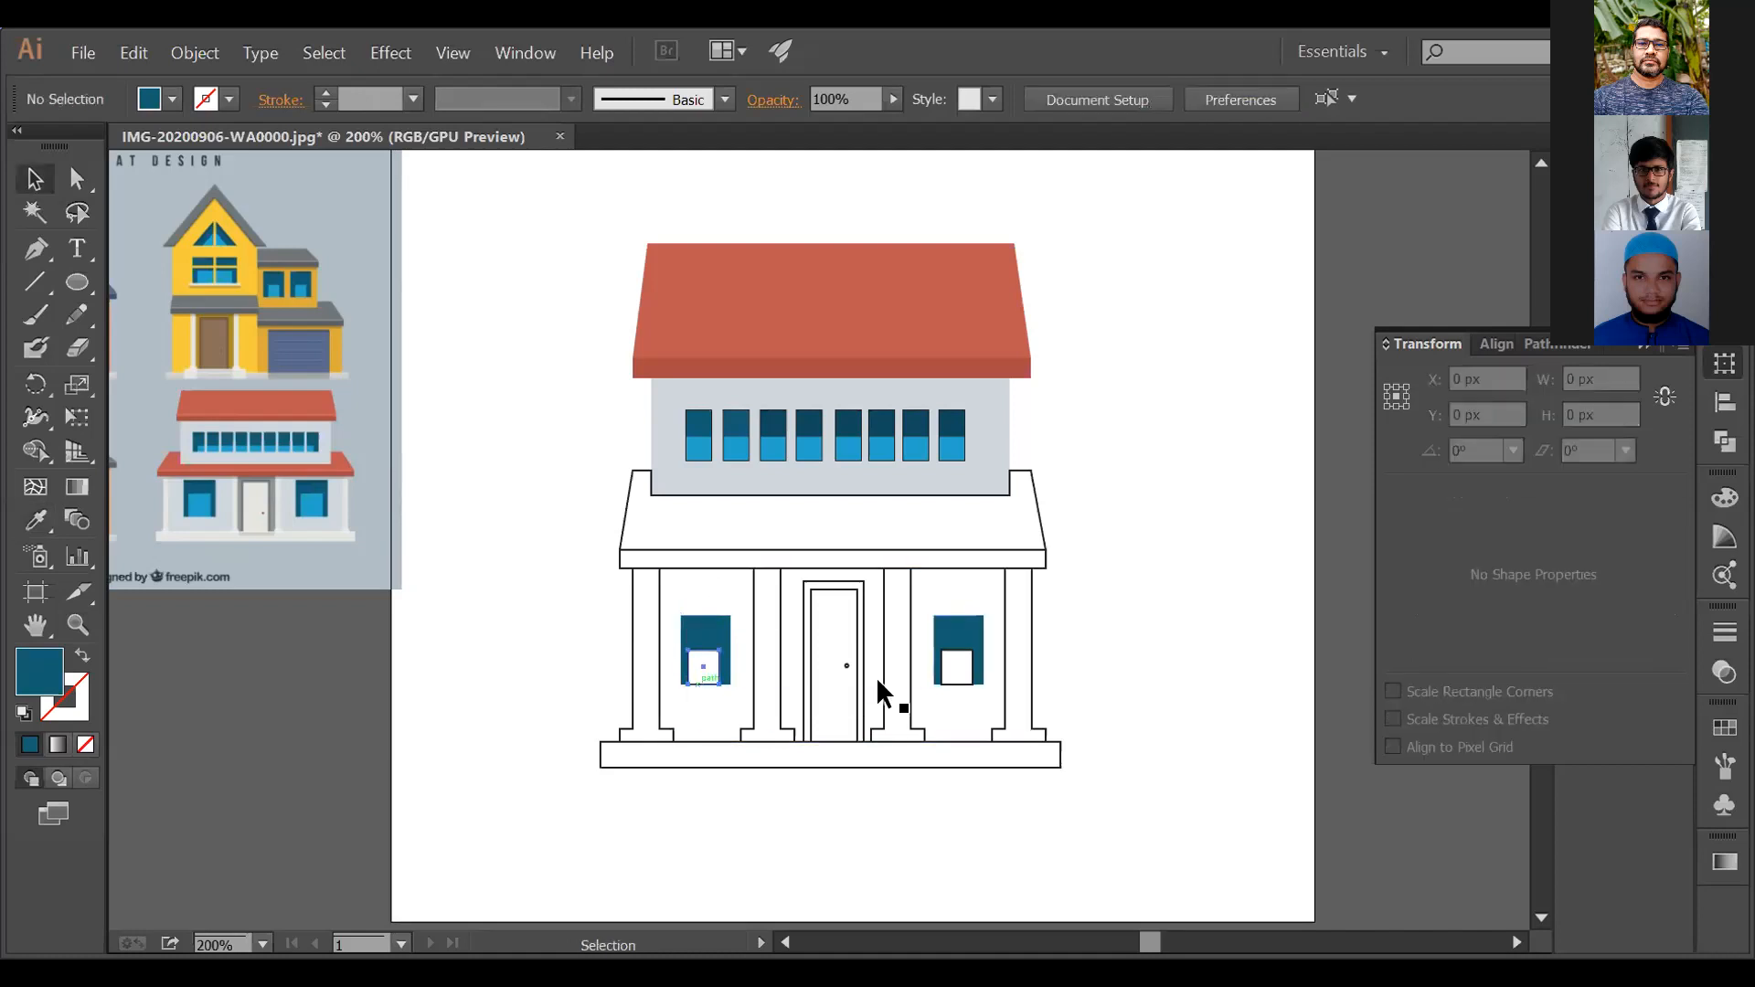
shift+click(945, 679)
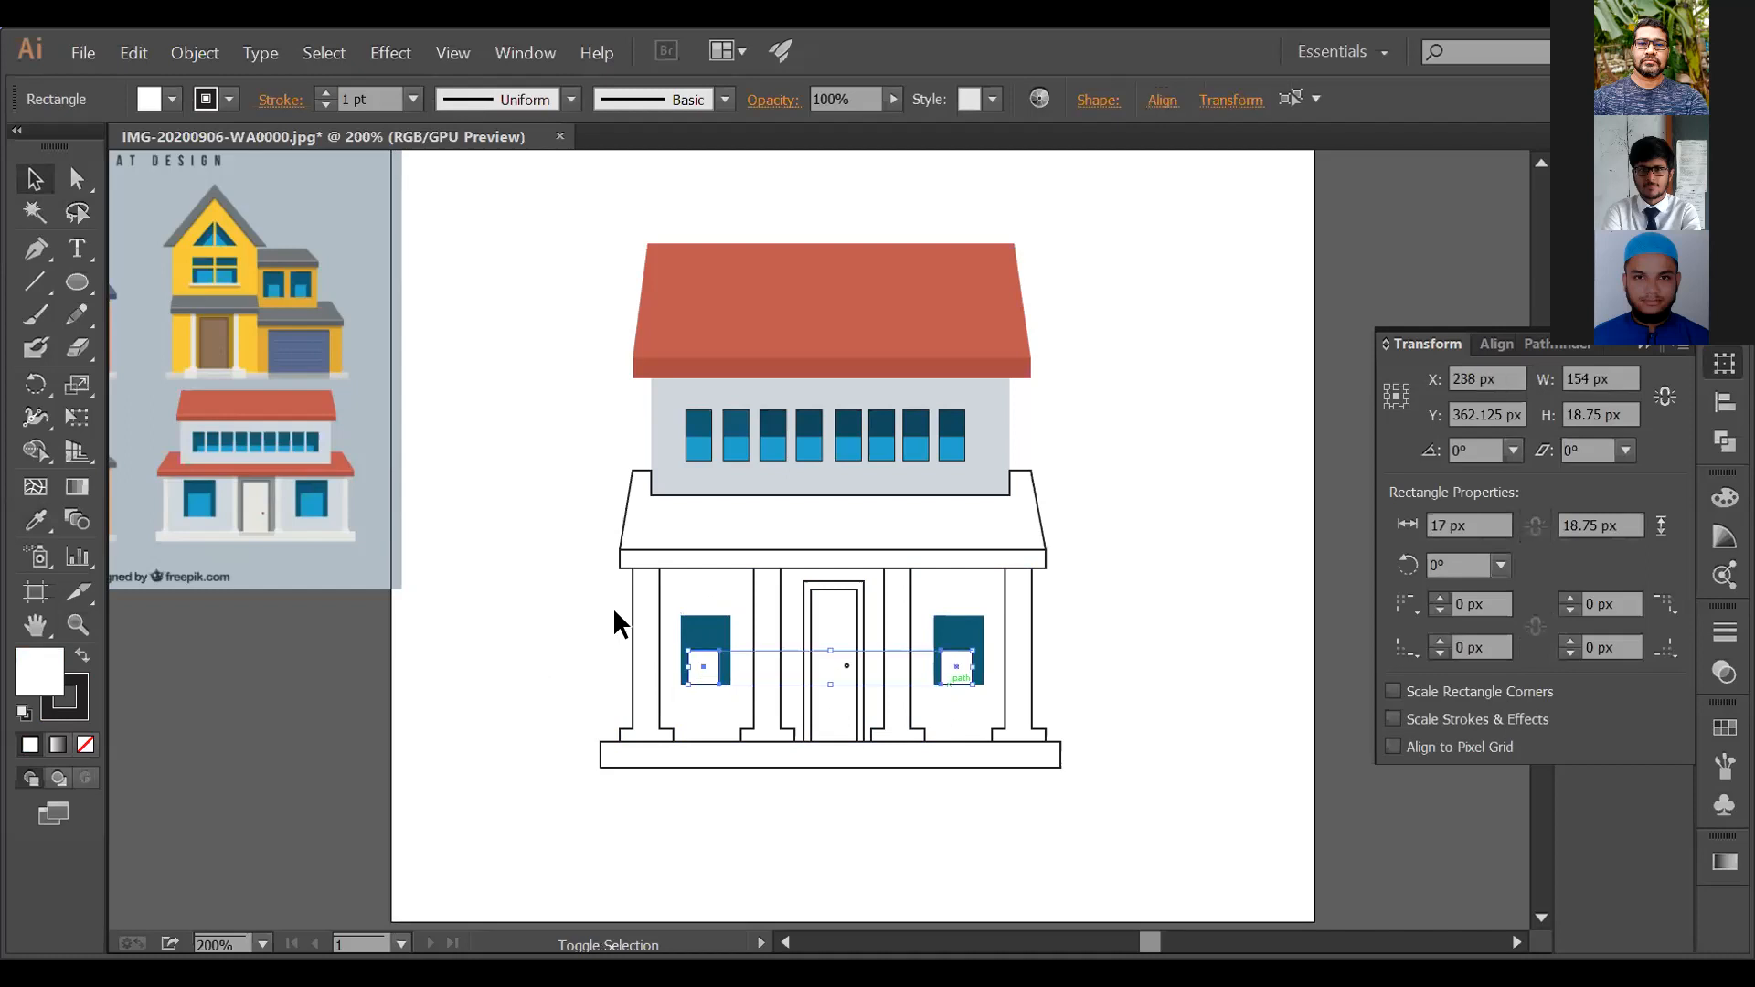
key(i)
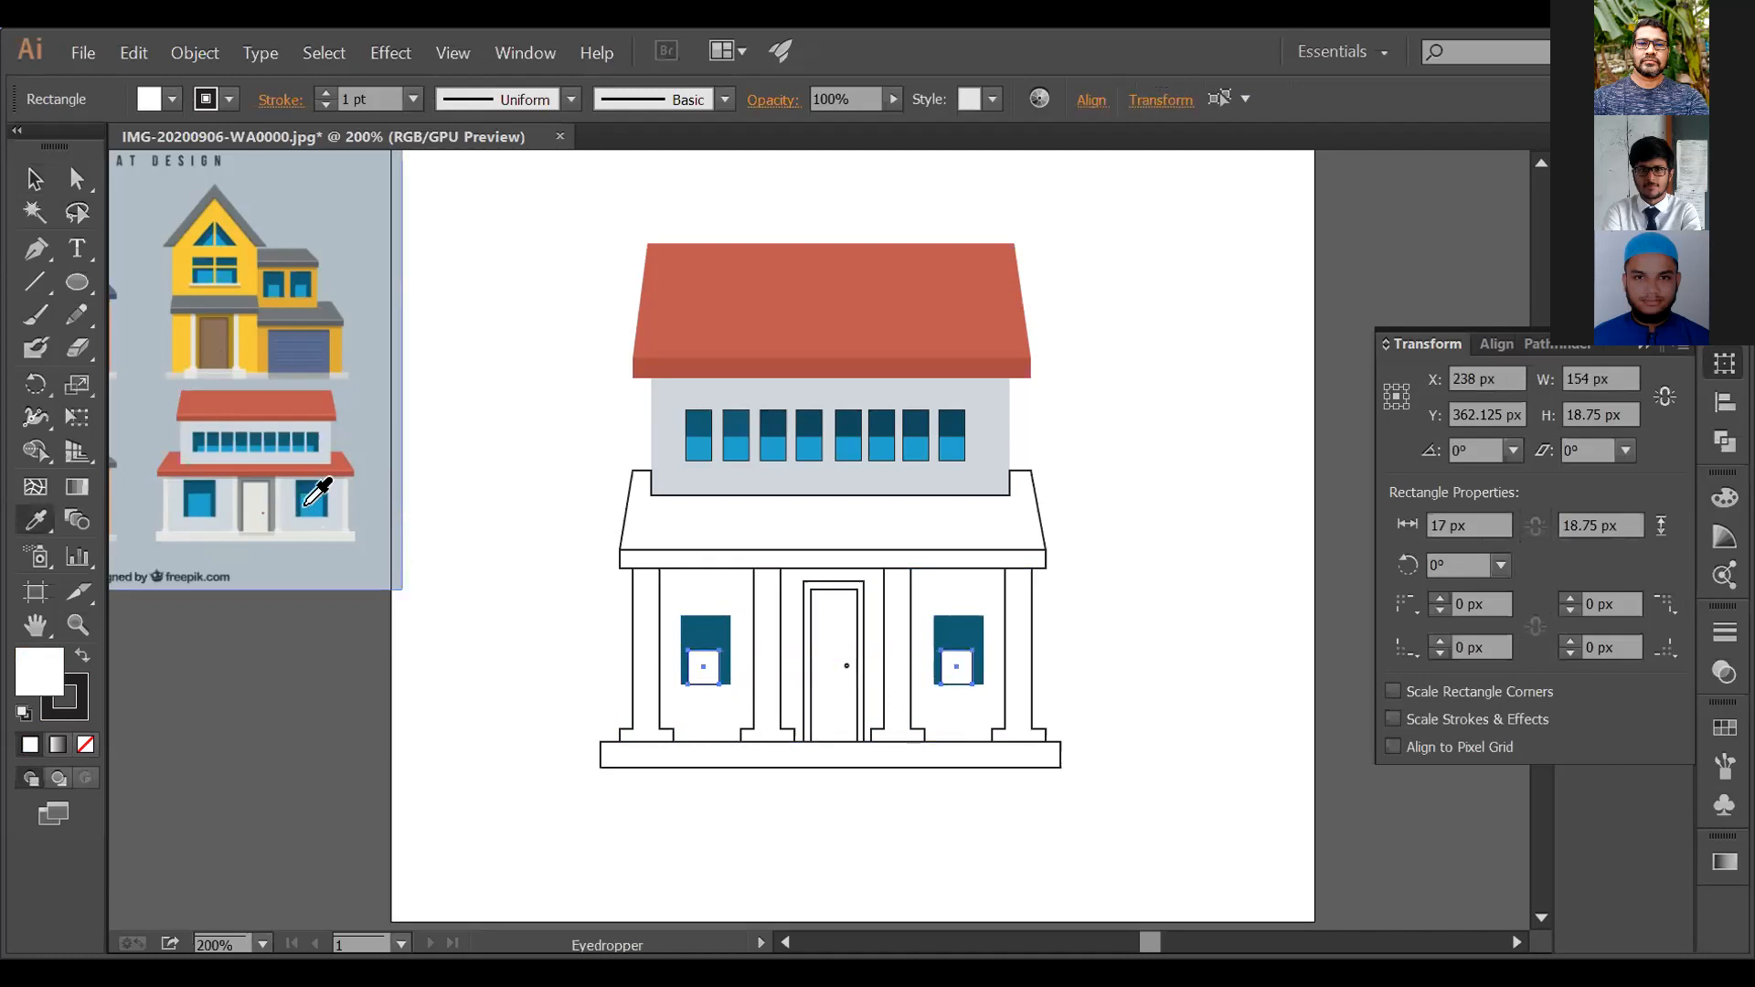
click(317, 502)
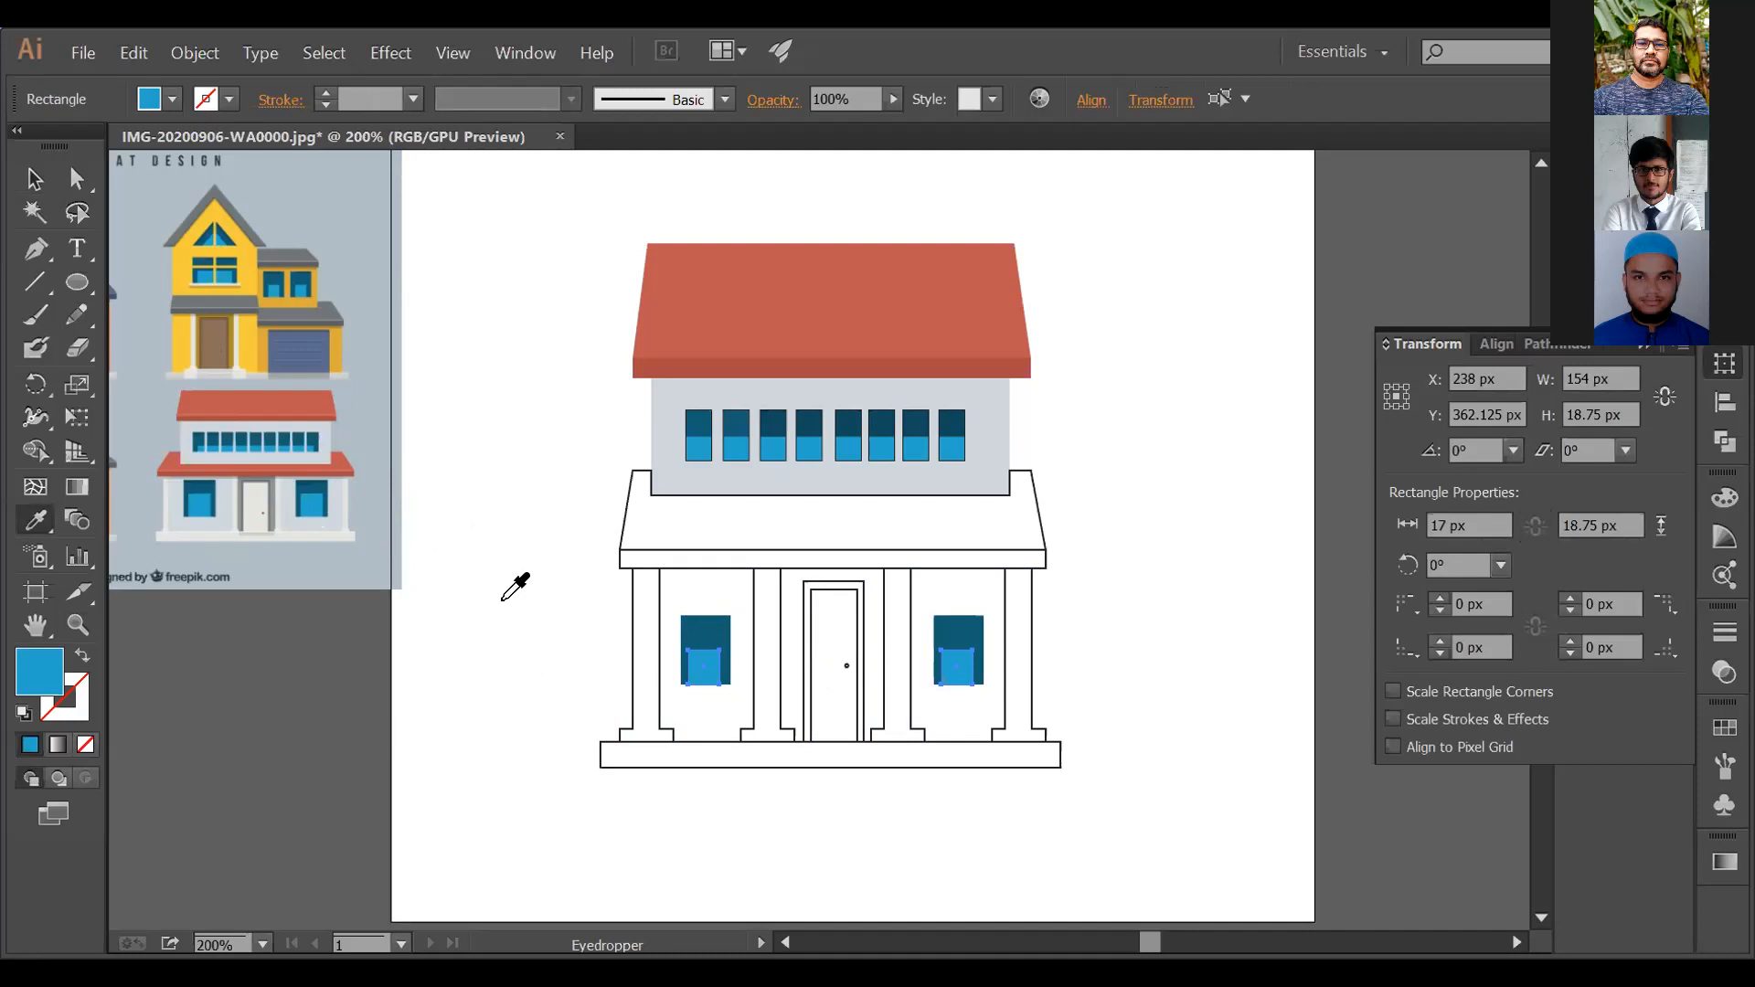
key(v)
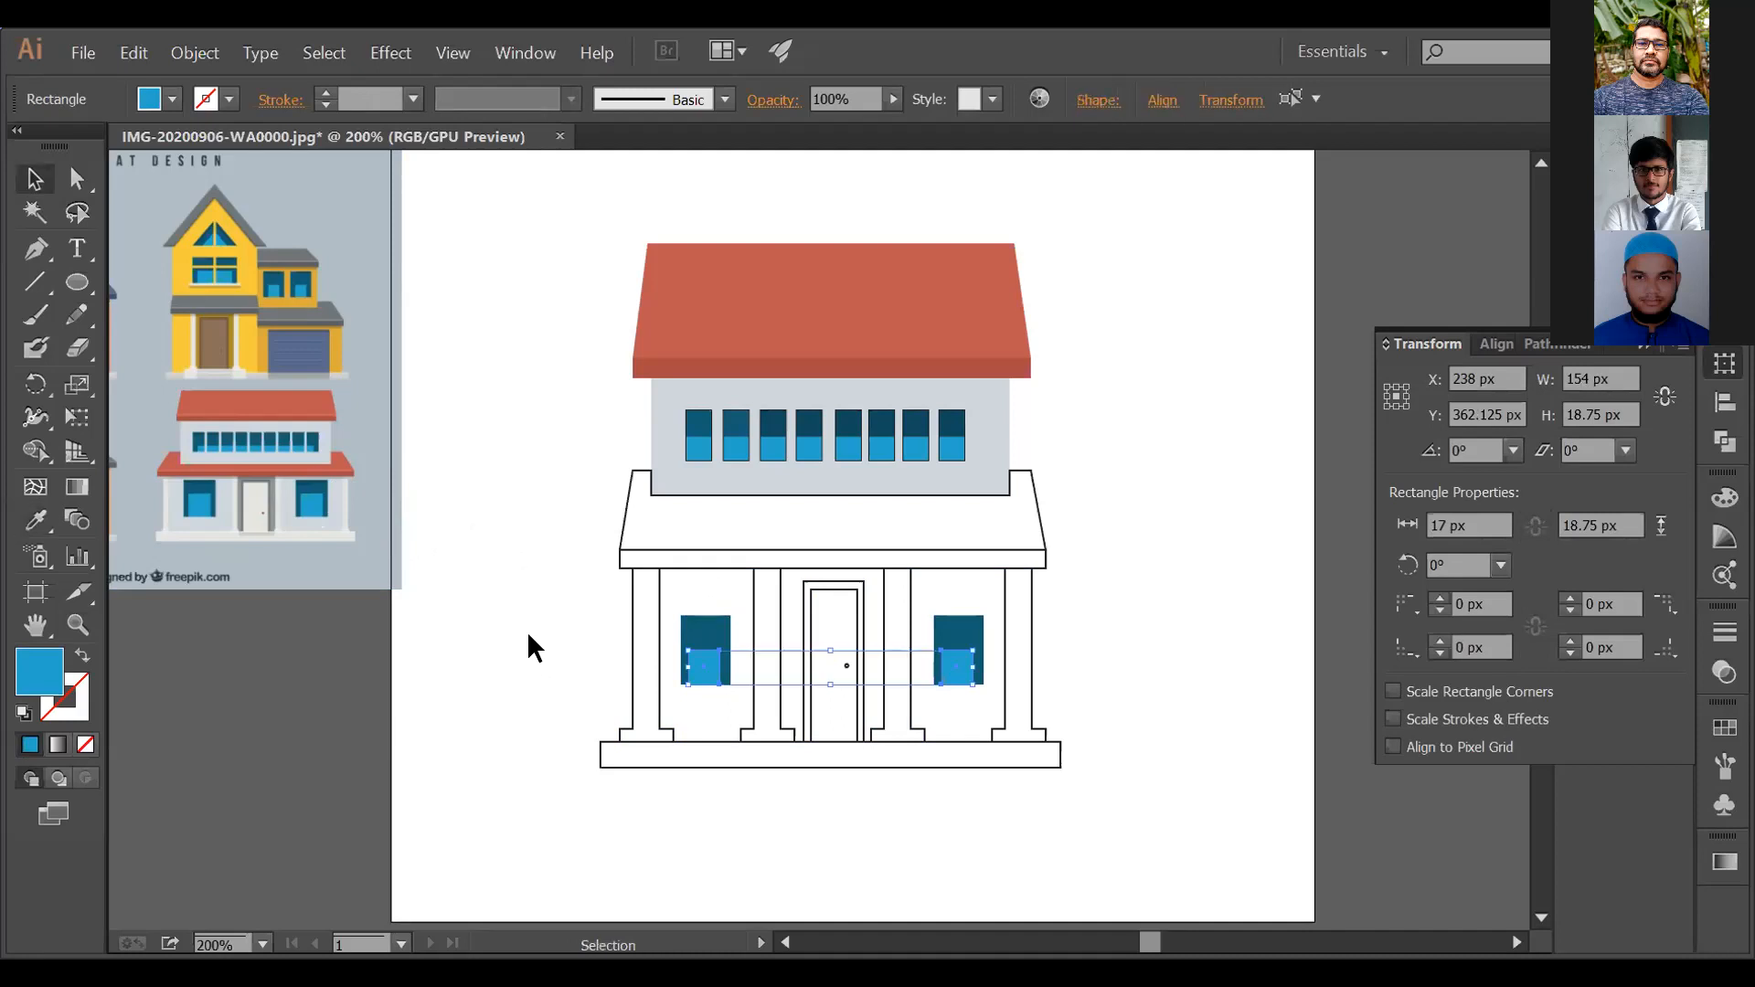
click(527, 630)
Step: Use the Shape Builder on the ground-floor outlines to form the two inner columns, the rightmost column and the base strip as separate shapes
drag(543, 646, 1148, 812)
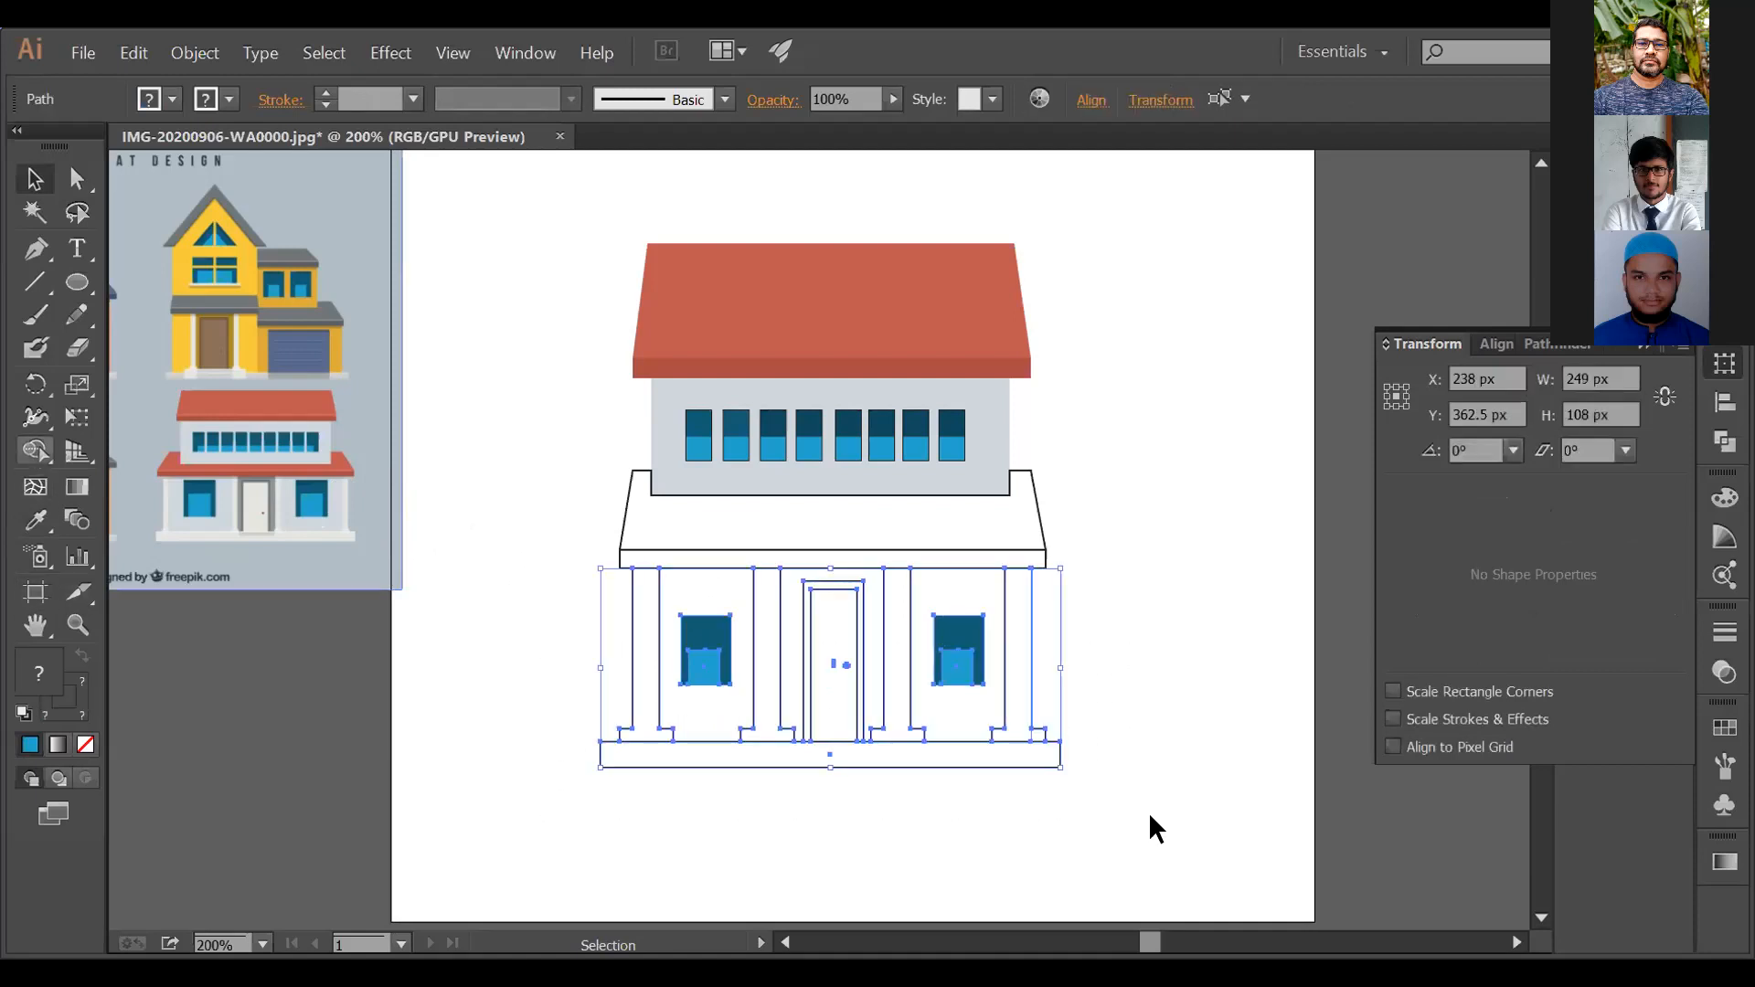
key(shift+m)
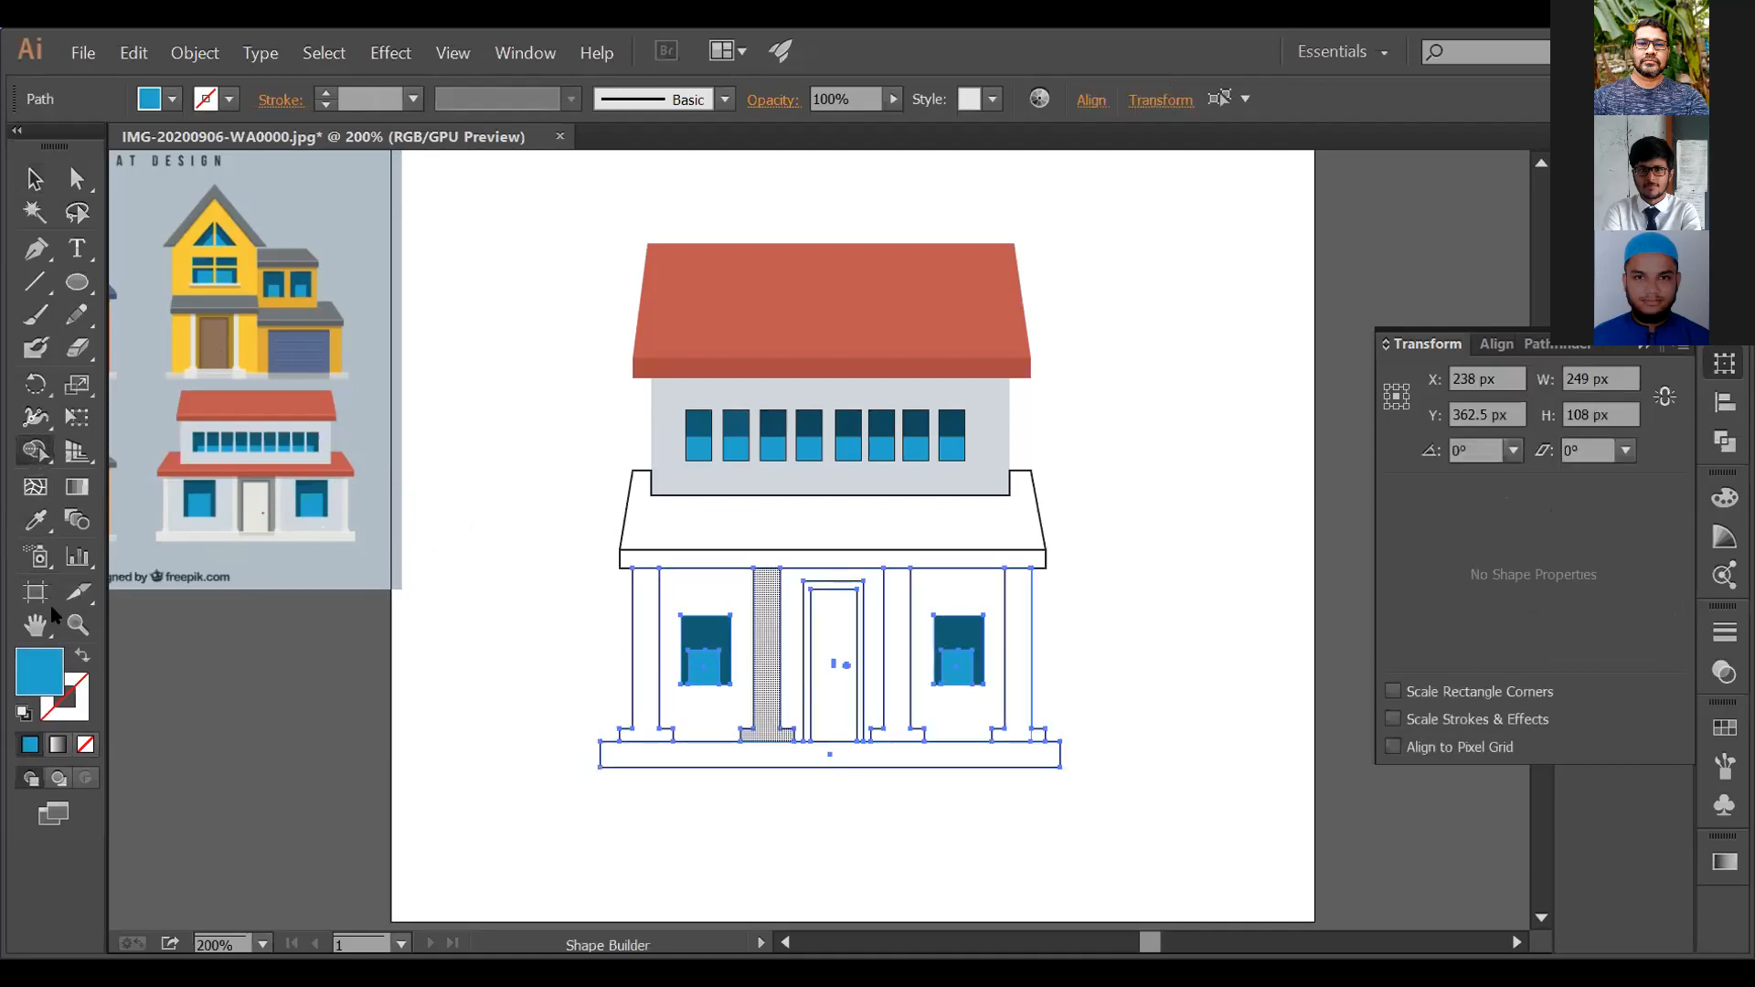
click(765, 654)
click(897, 653)
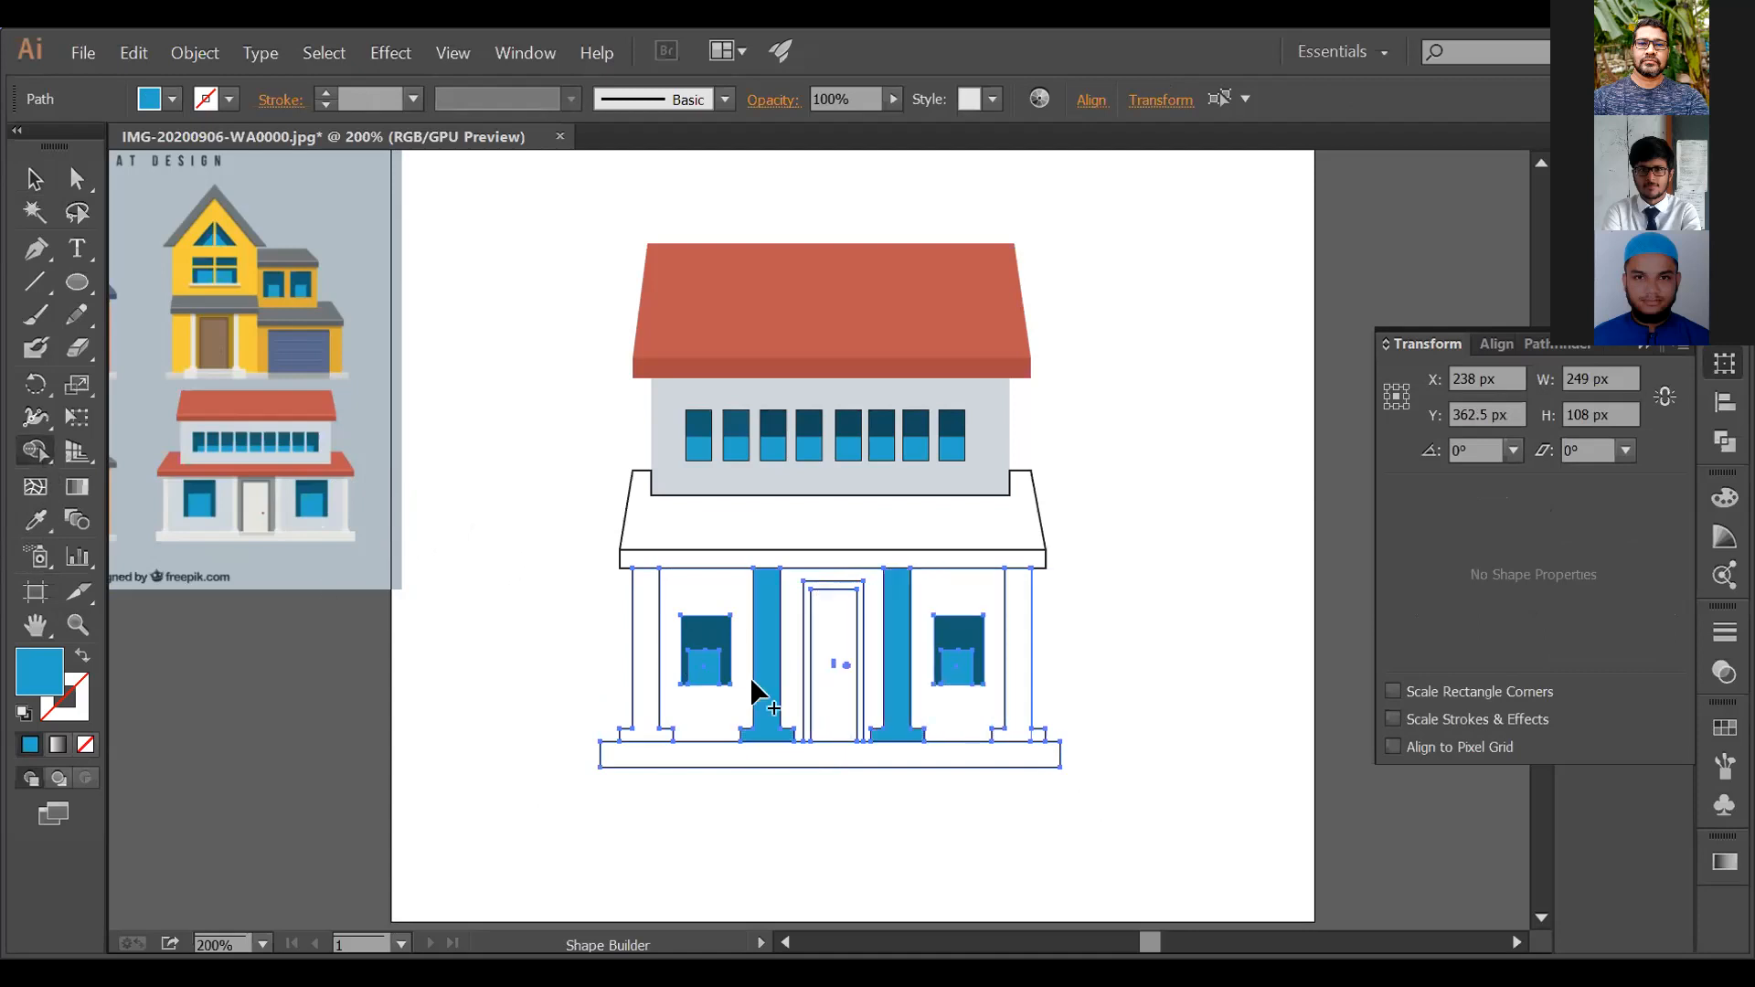
click(886, 759)
click(1019, 700)
key(v)
click(388, 441)
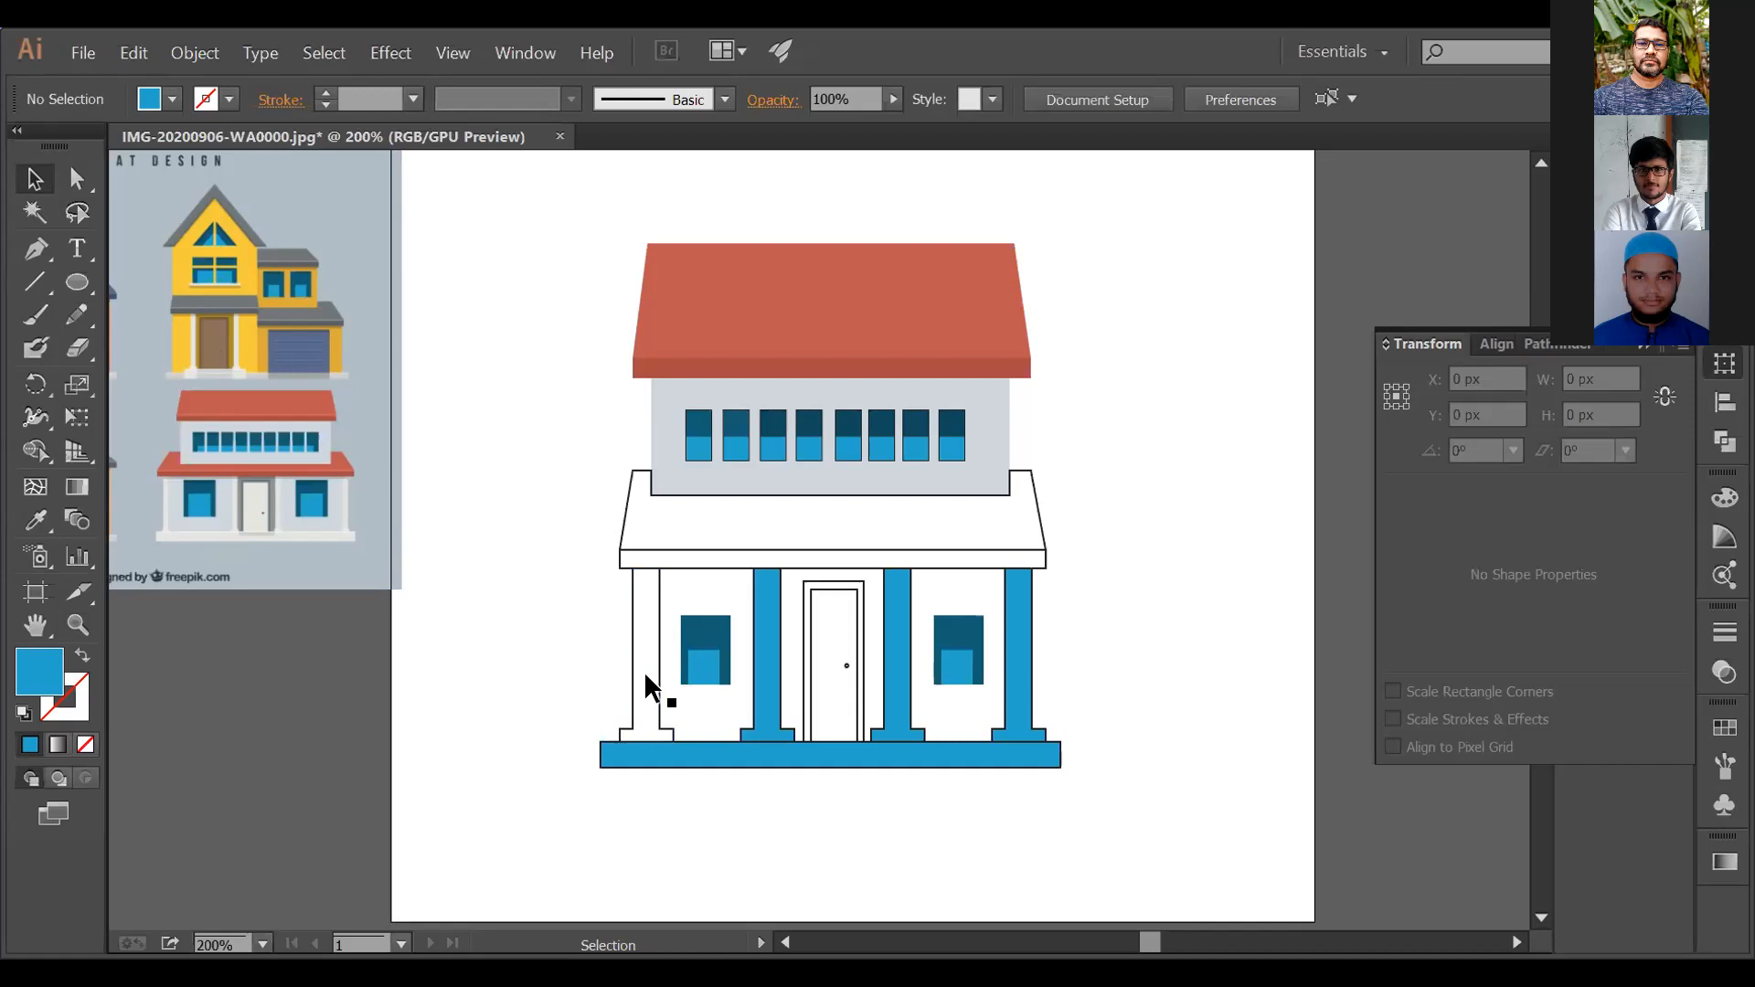
Step: Fill all four ground-floor columns together with the light off-white sampled from the reference house's column using the Eyedropper
key(z)
click(445, 573)
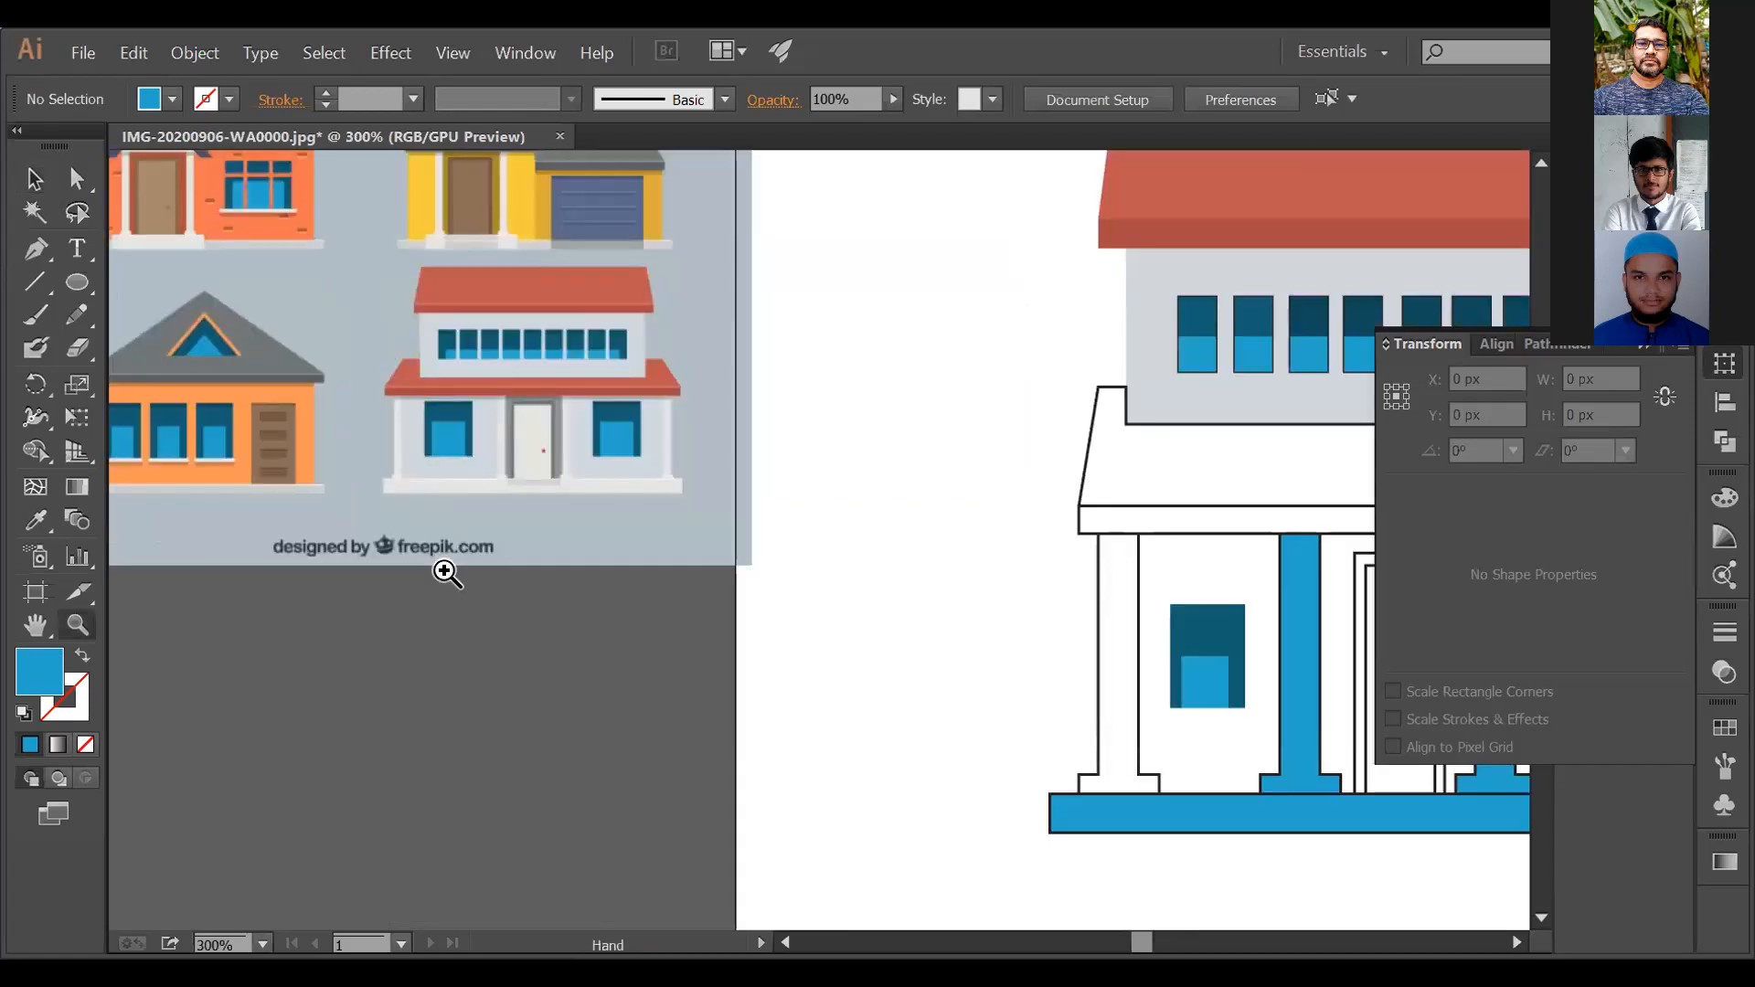
scroll(445, 574, right, 8)
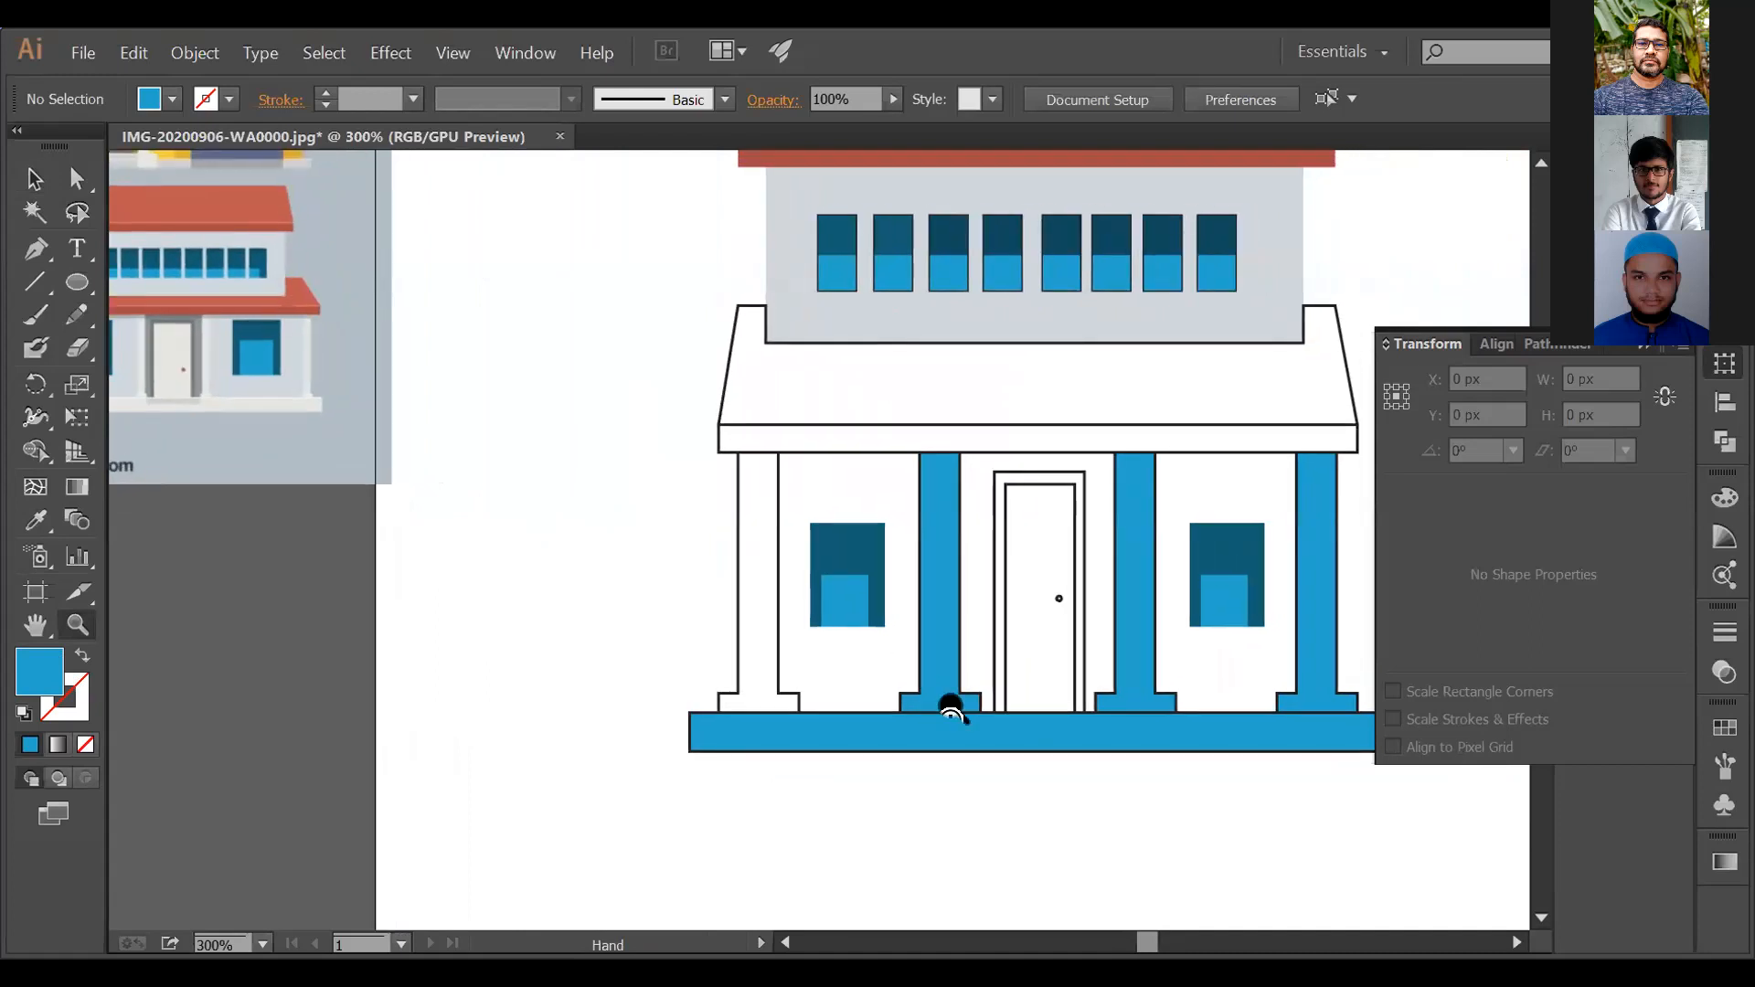
key(v)
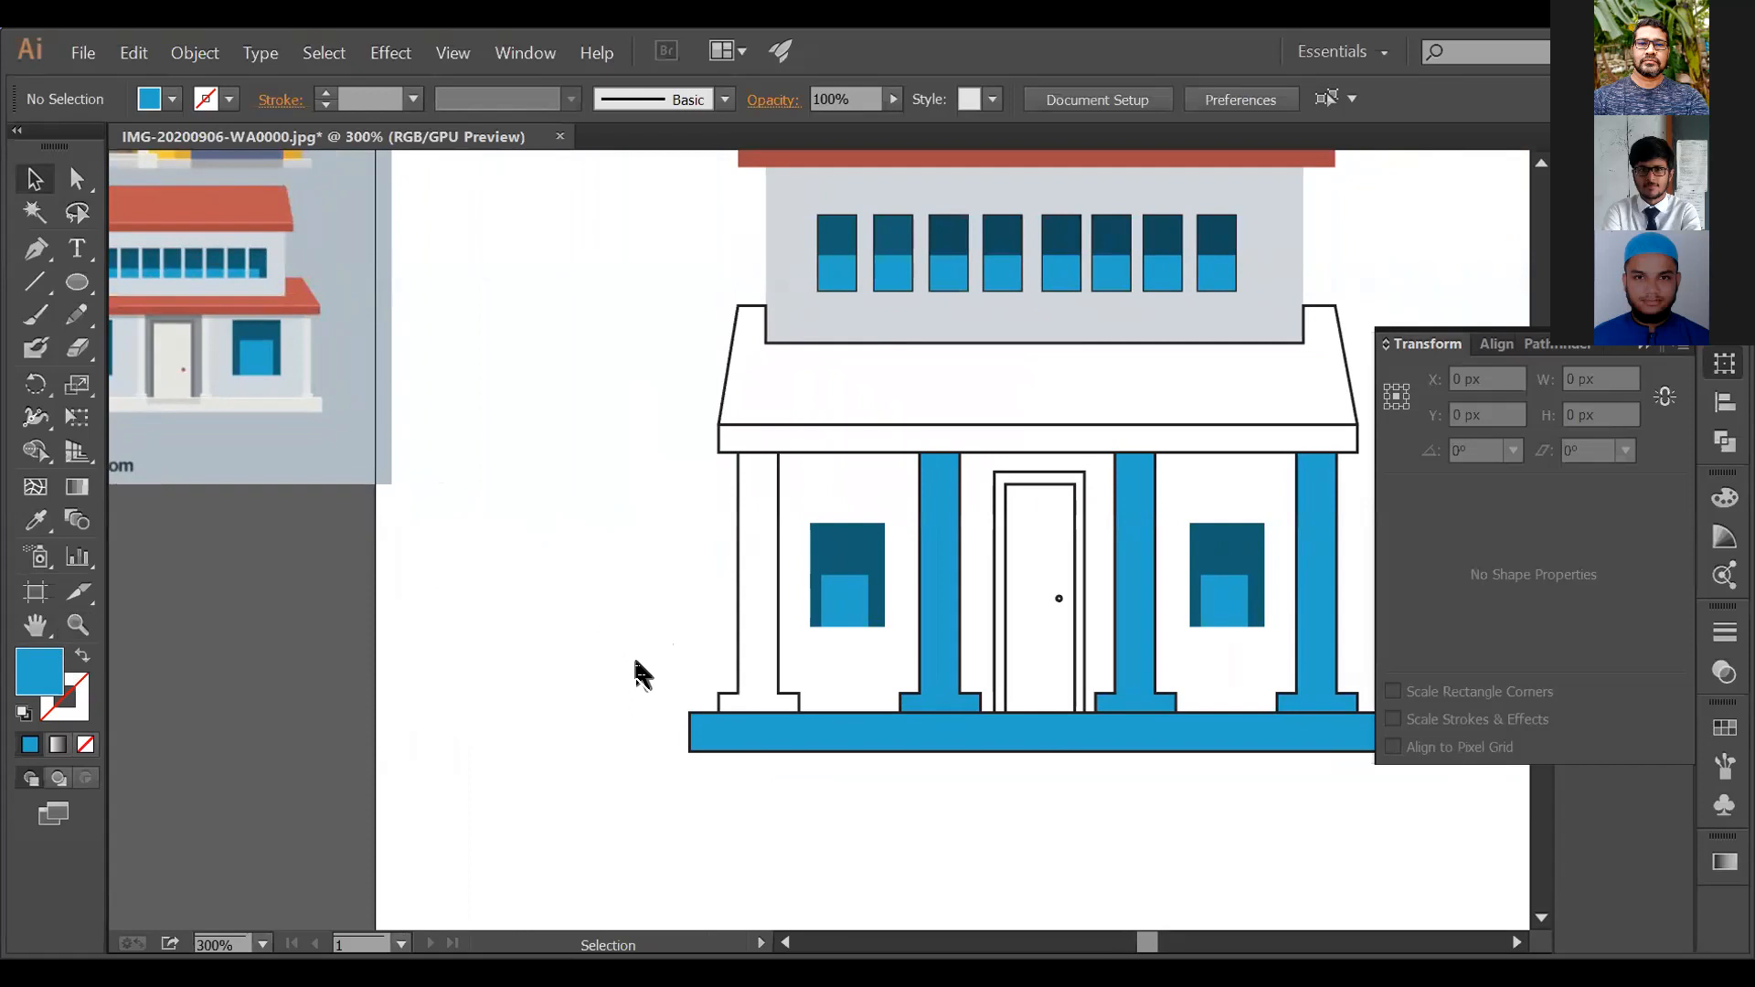
click(701, 715)
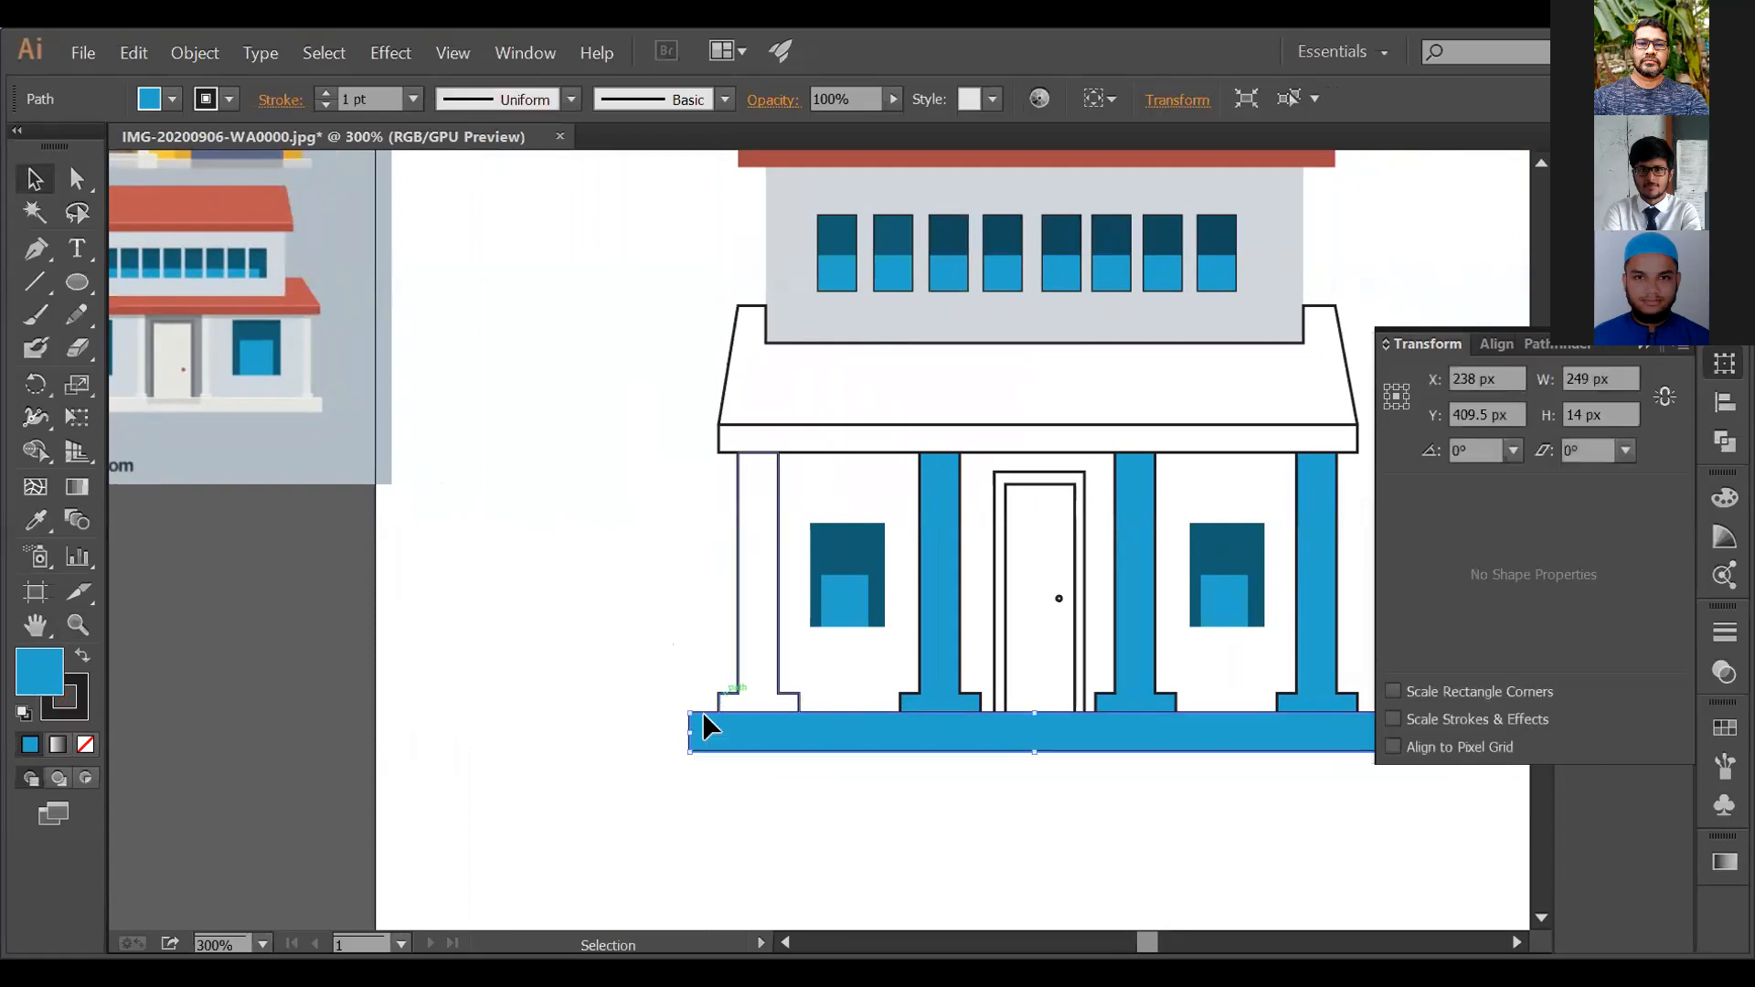
click(723, 697)
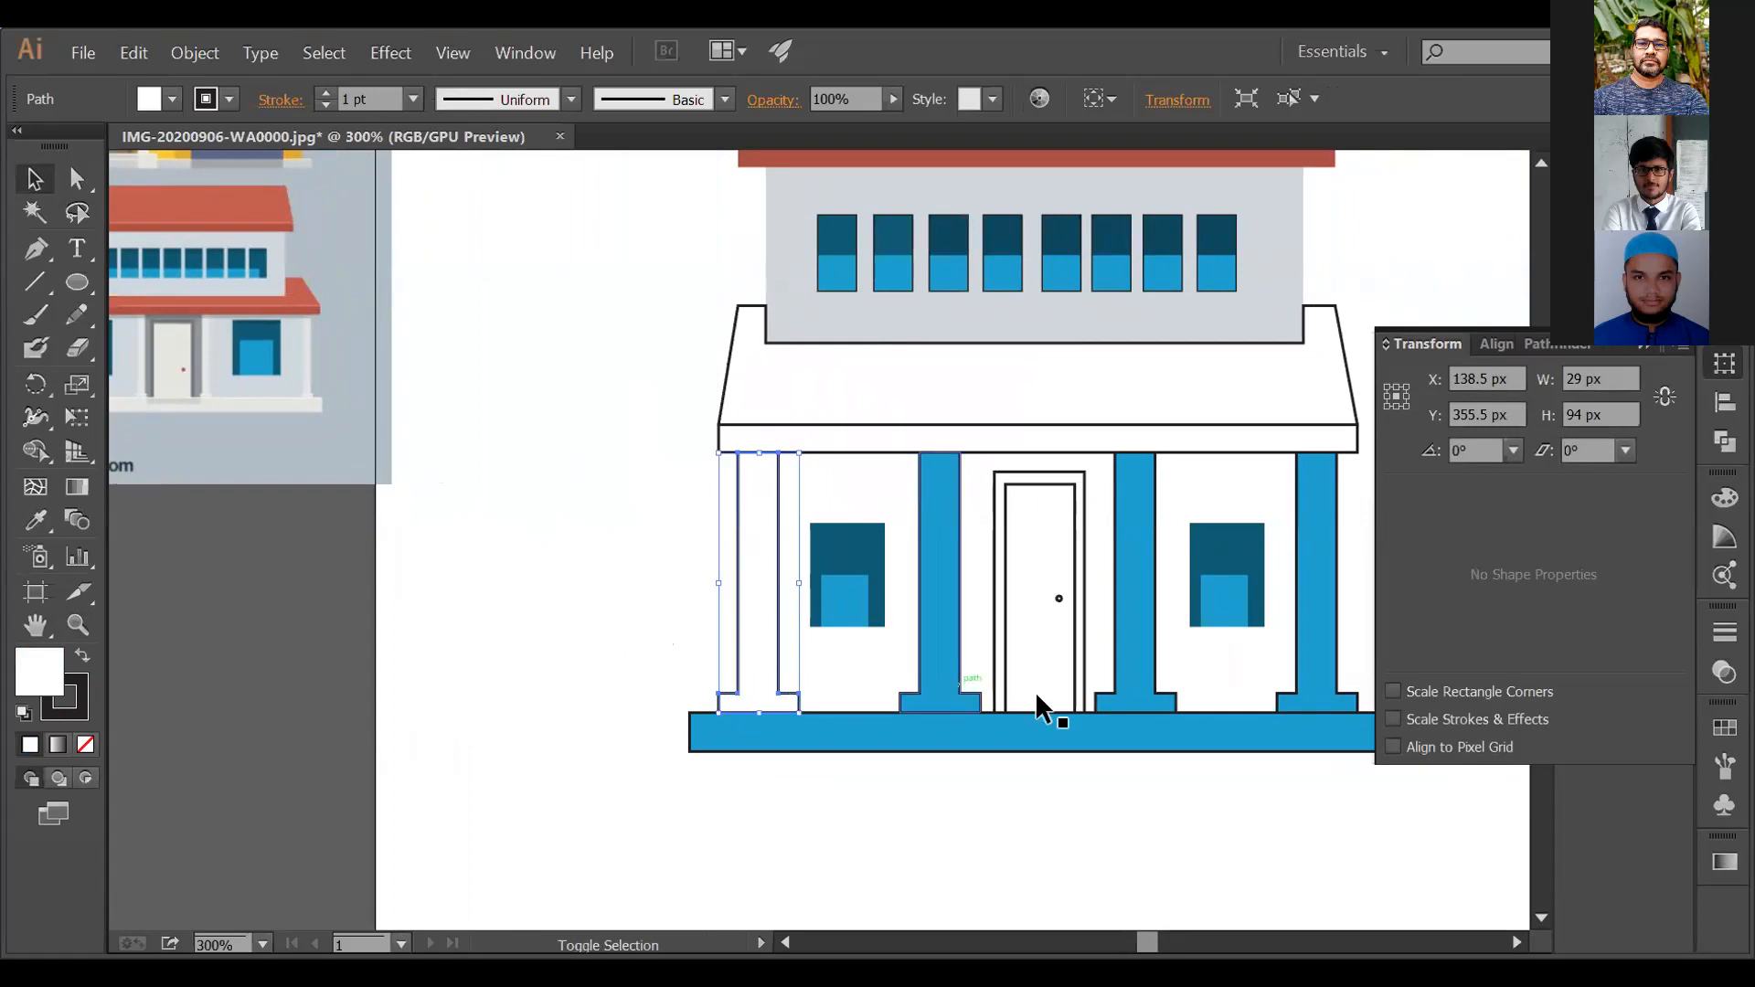
shift+click(956, 680)
shift+click(1152, 692)
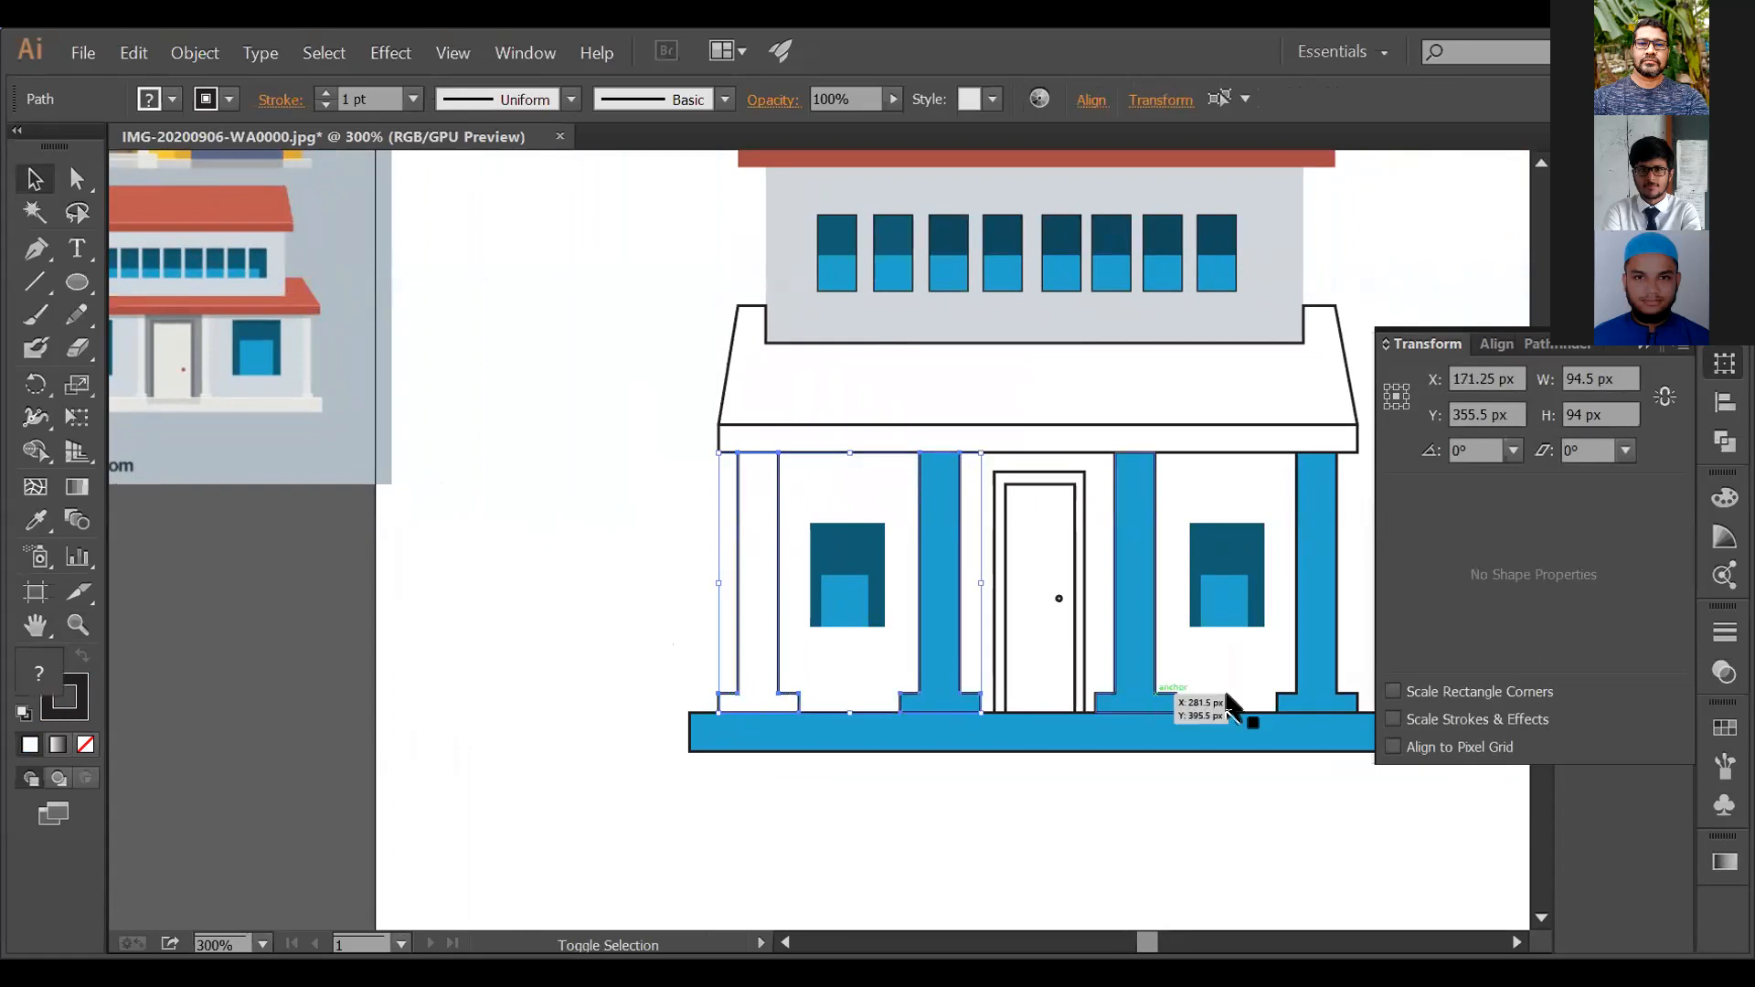
shift+click(1292, 703)
key(i)
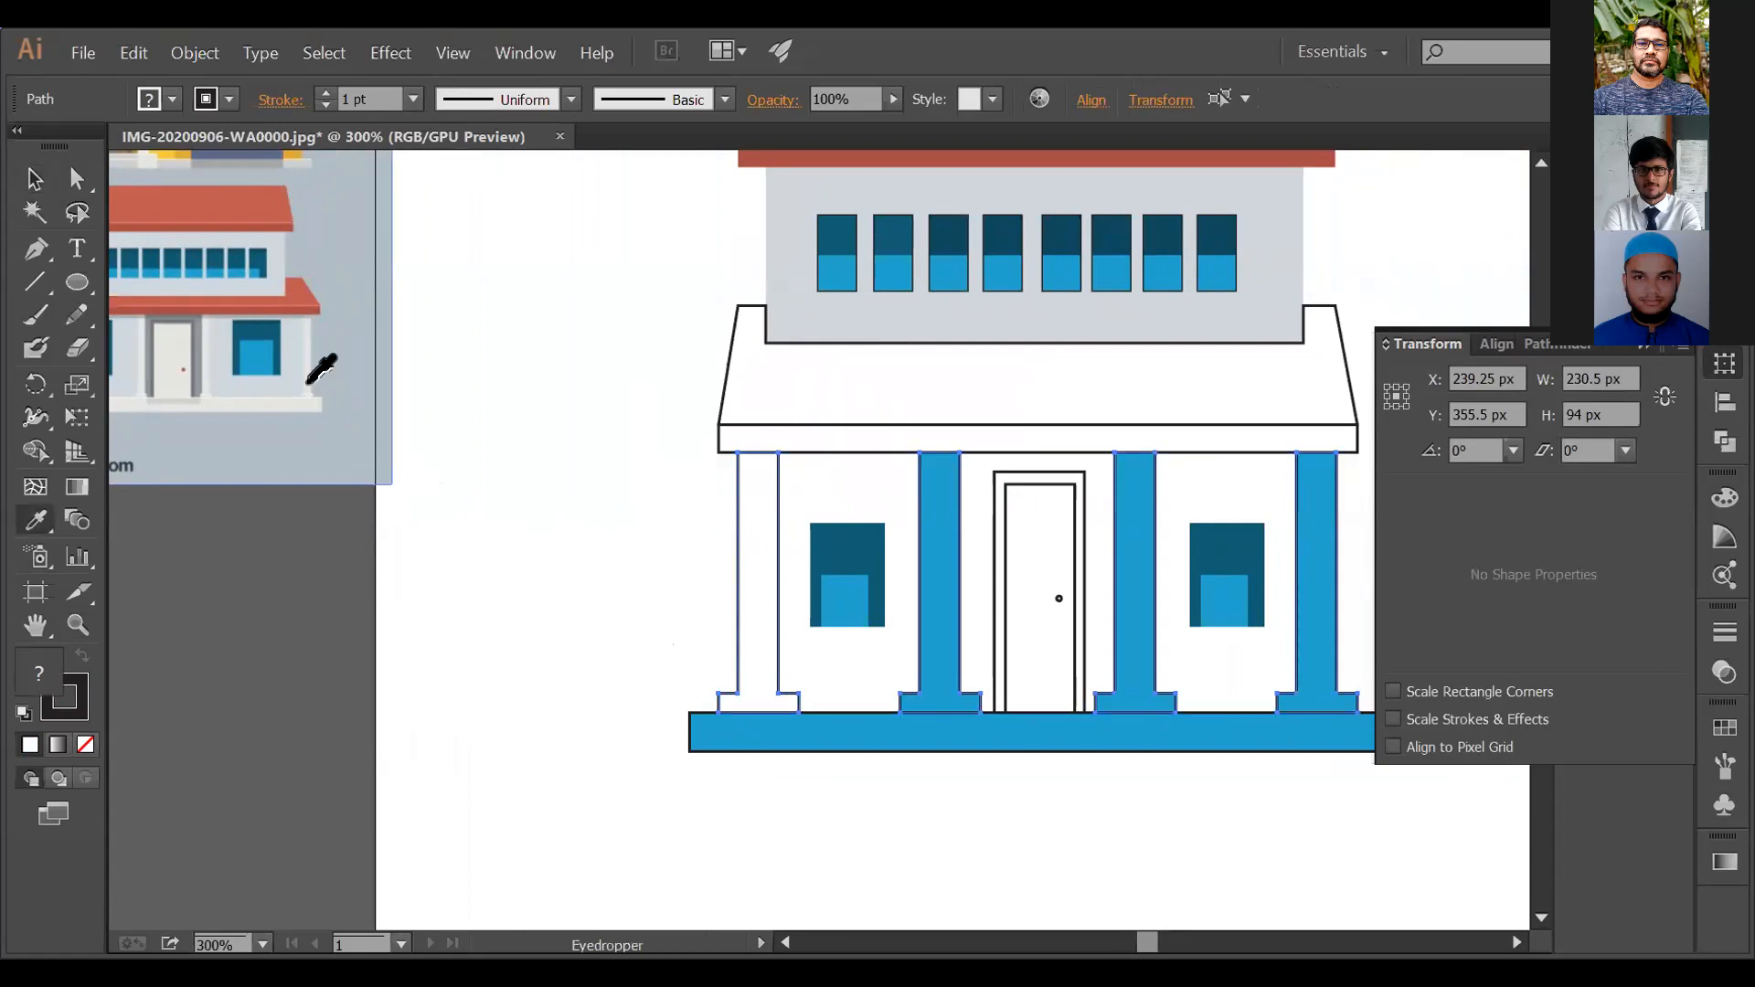
click(310, 382)
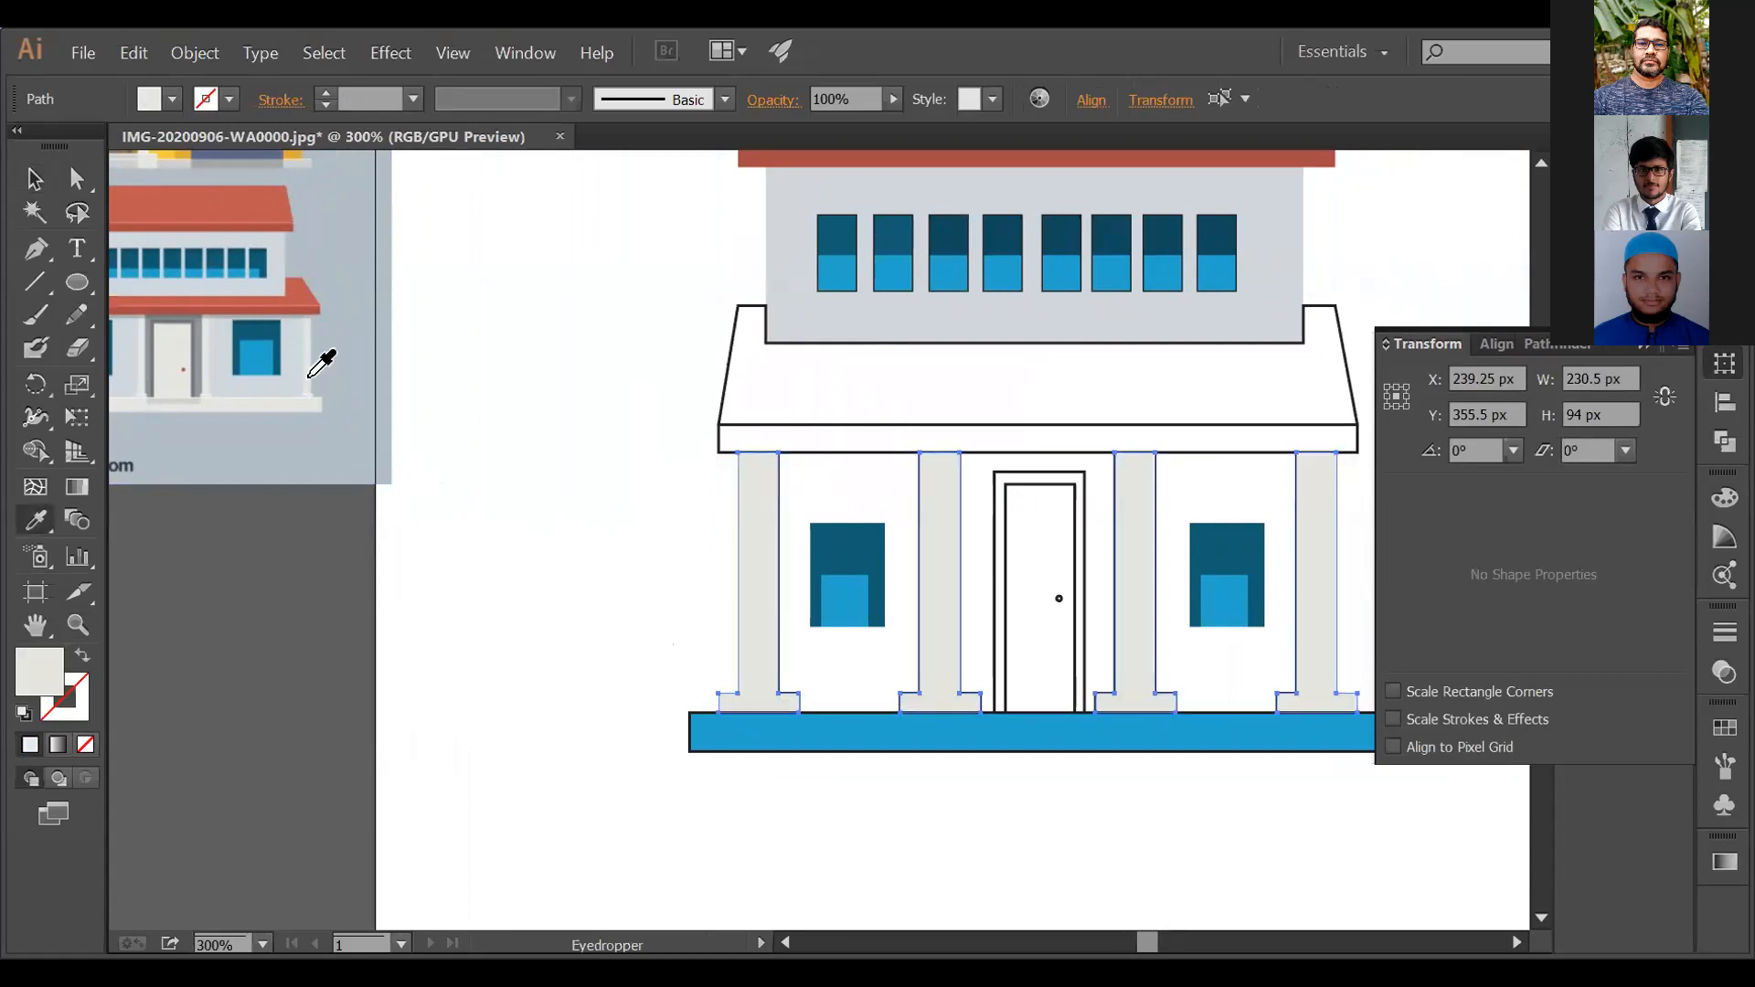
Step: Fill the base strip under the columns with the light off-white sampled from the reference house's base
key(v)
click(694, 744)
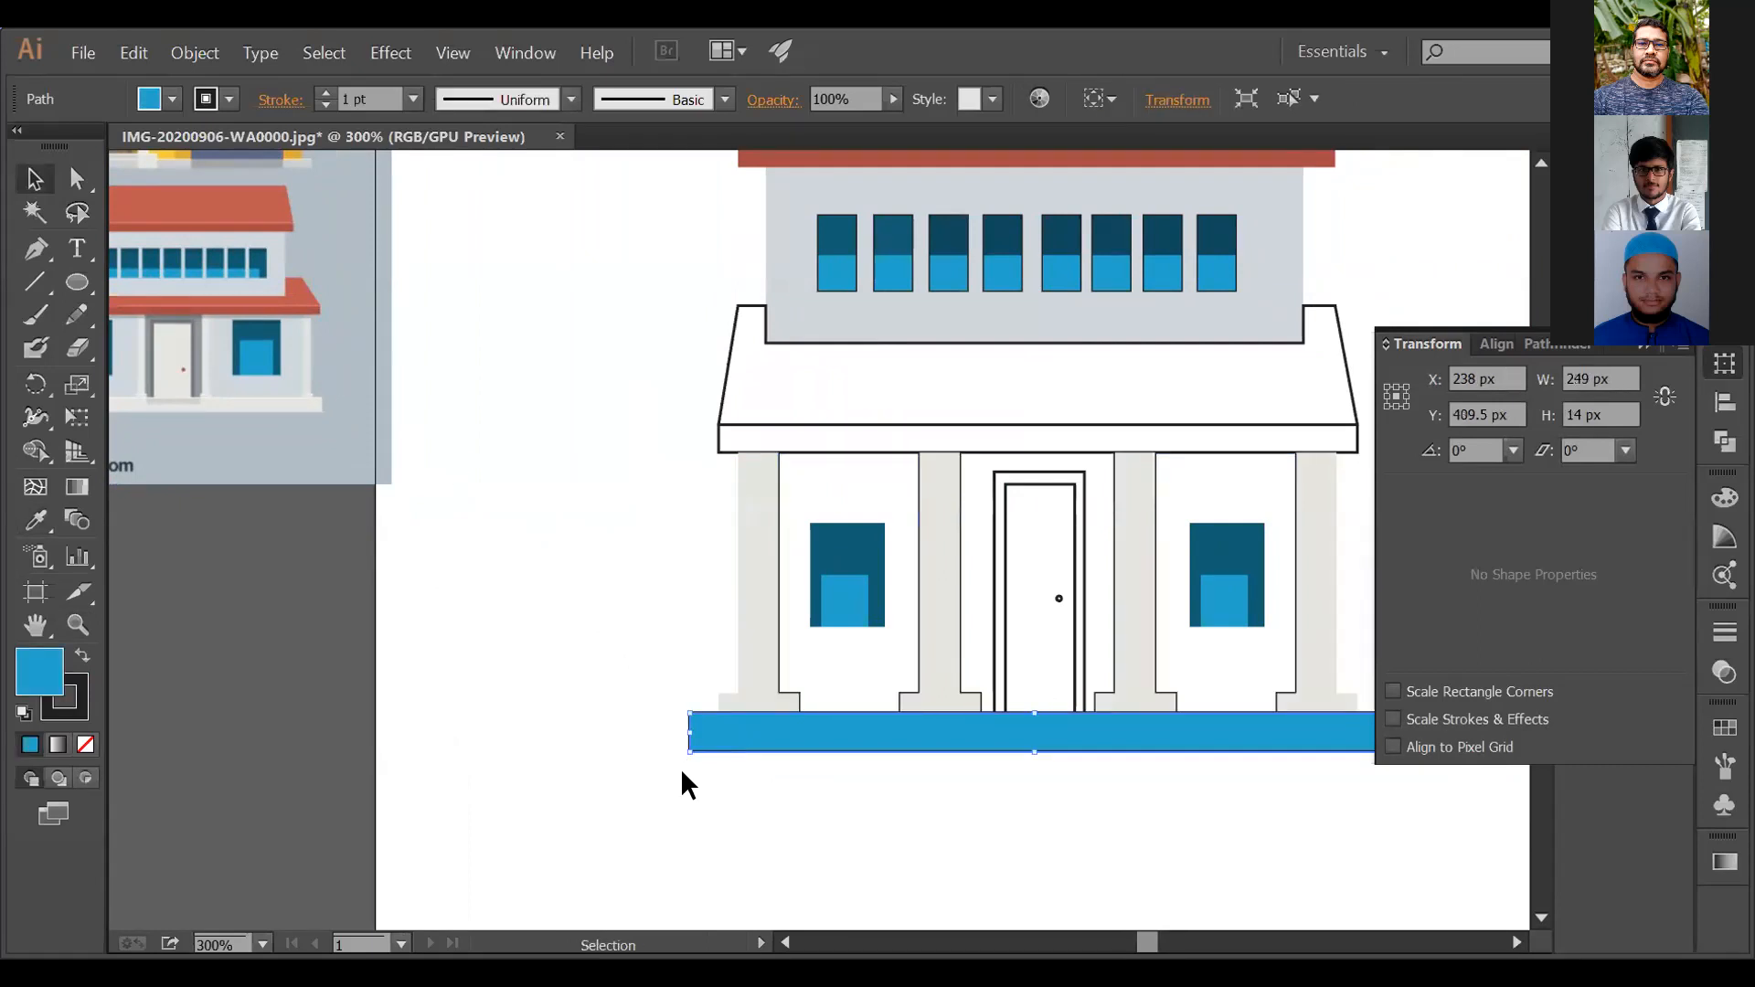
key(i)
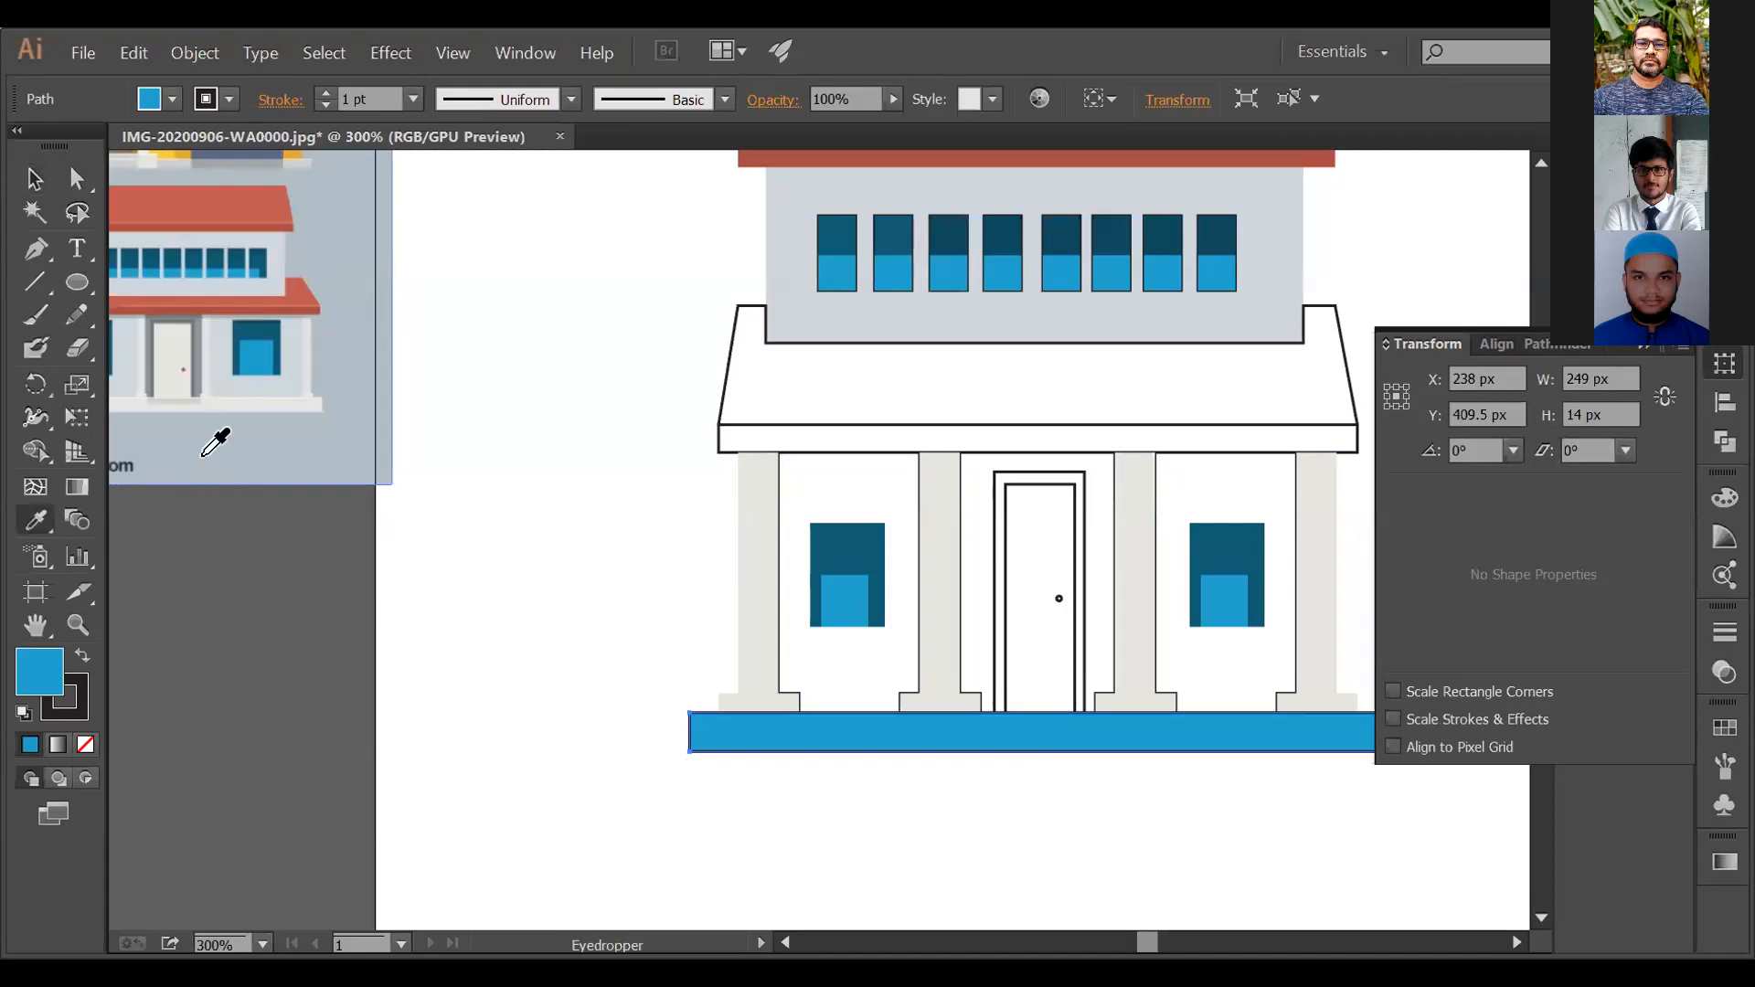
click(204, 454)
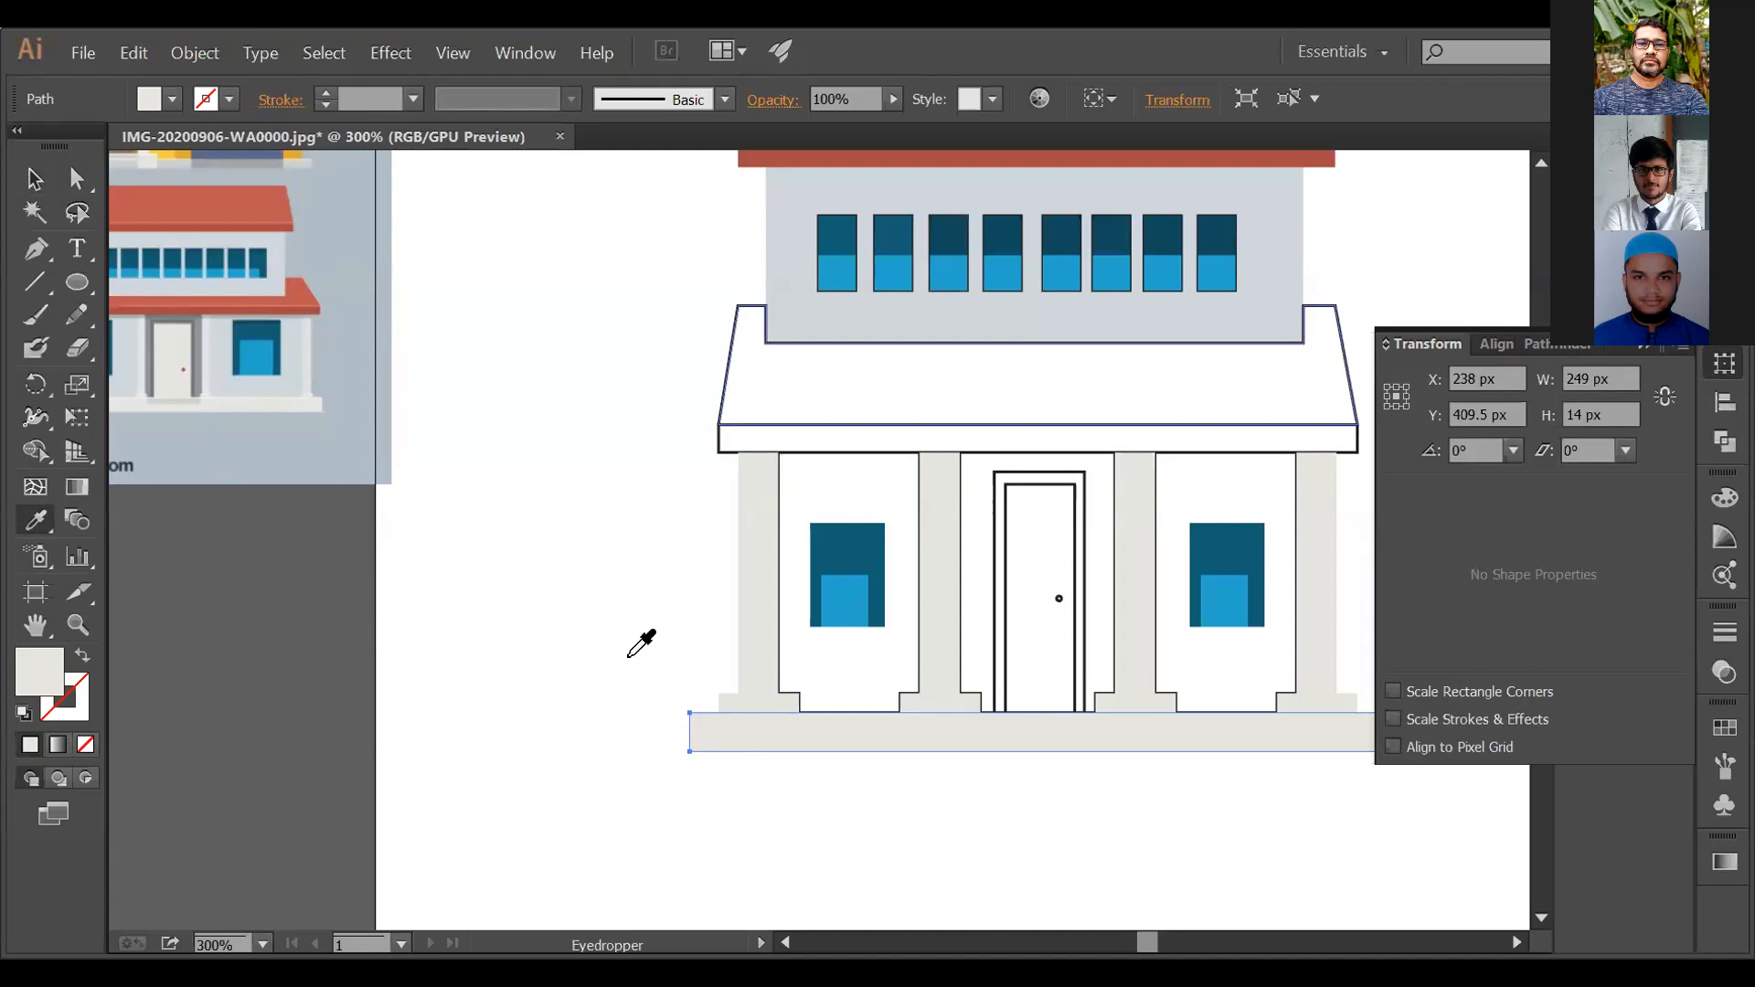
Step: Fill the lower roof's edge strip with dark red and its sloped face with lighter red, both sampled from the reference house's roof
key(v)
click(742, 434)
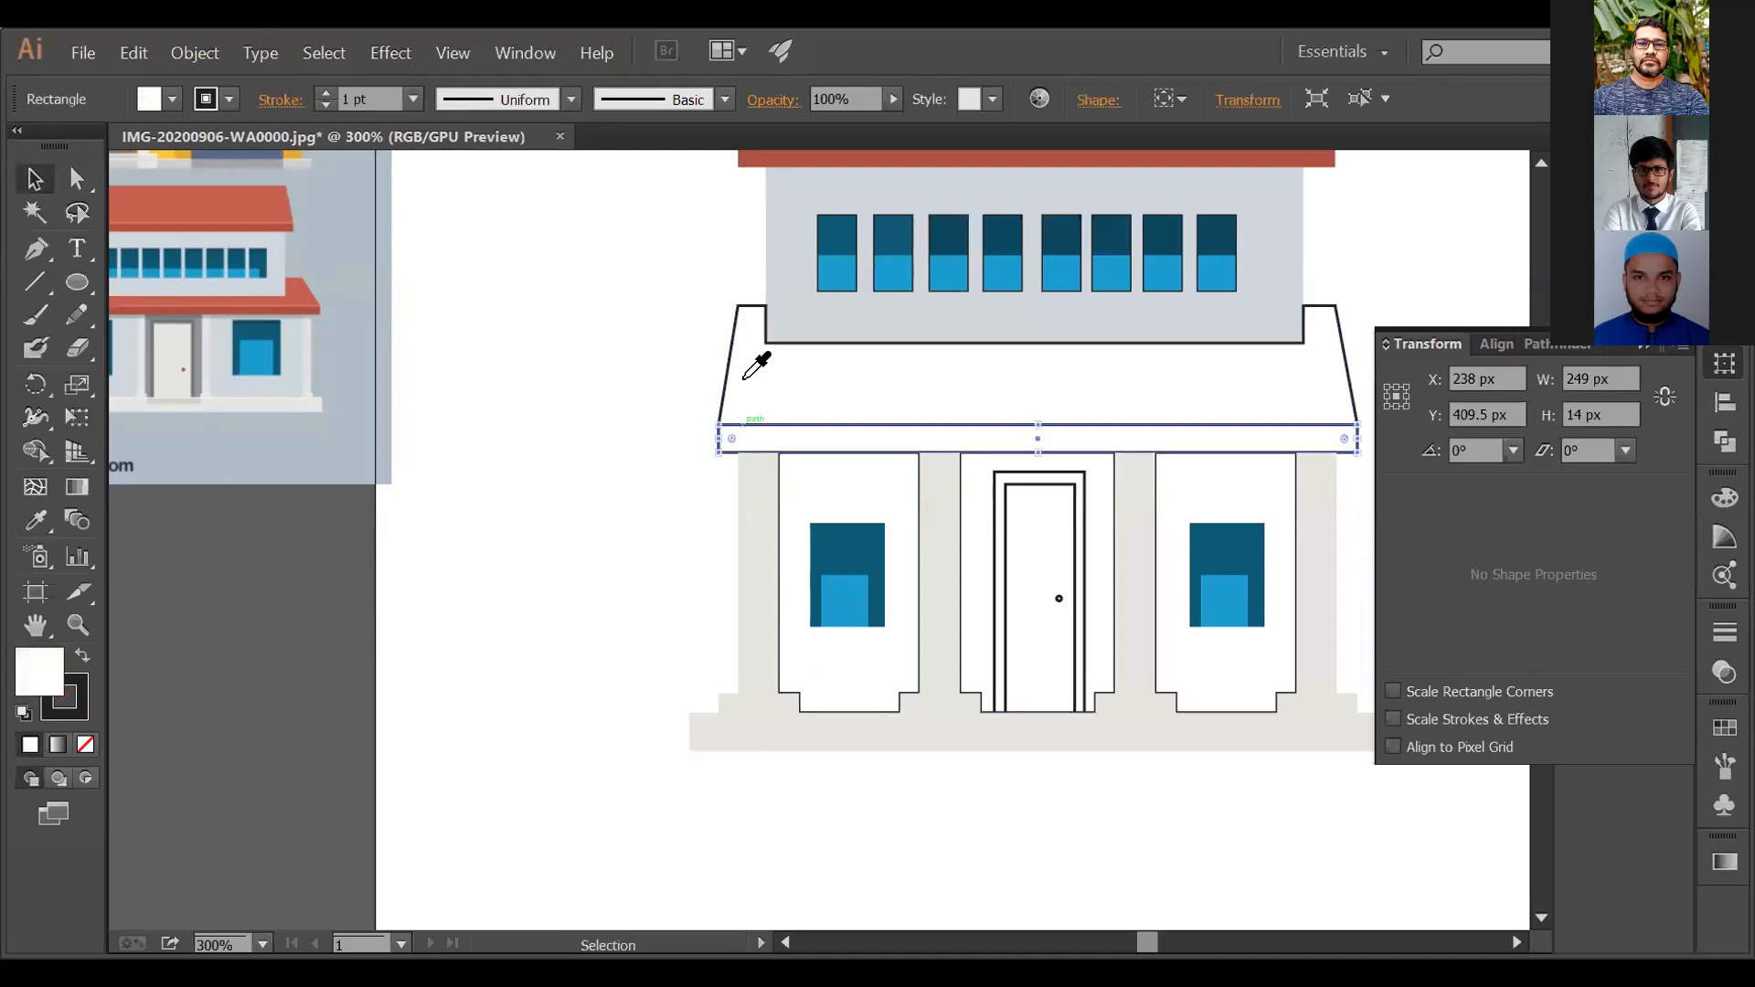
key(i)
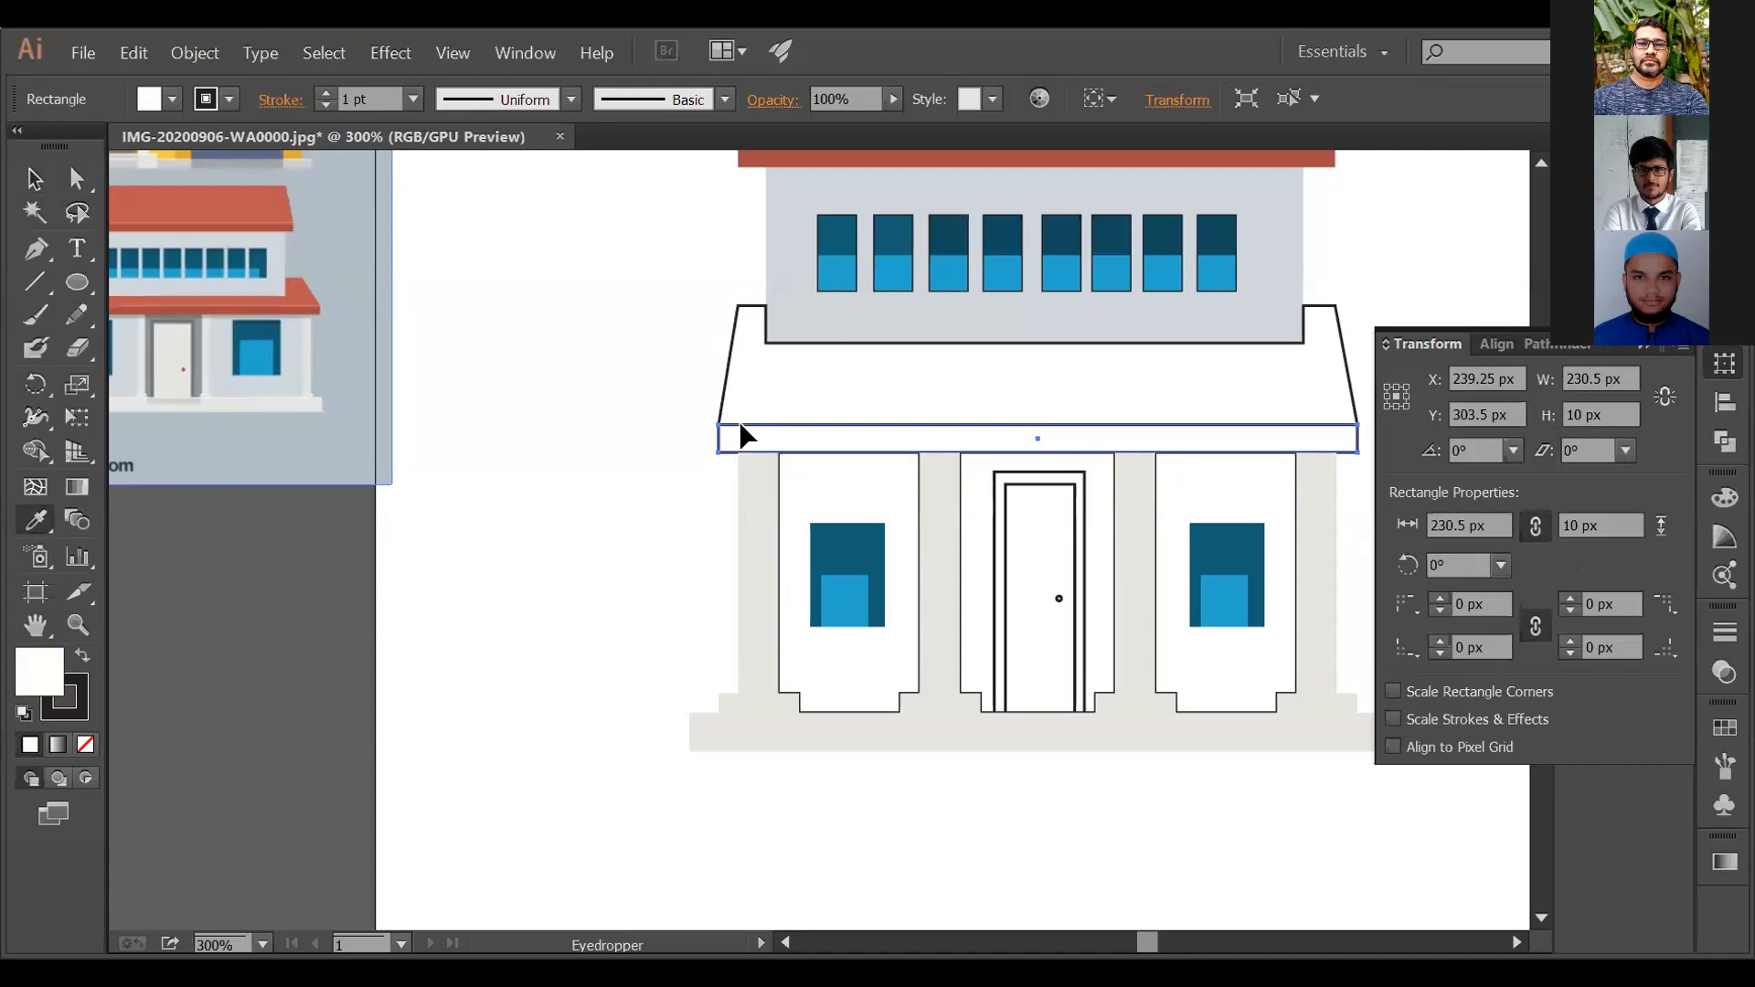
click(739, 426)
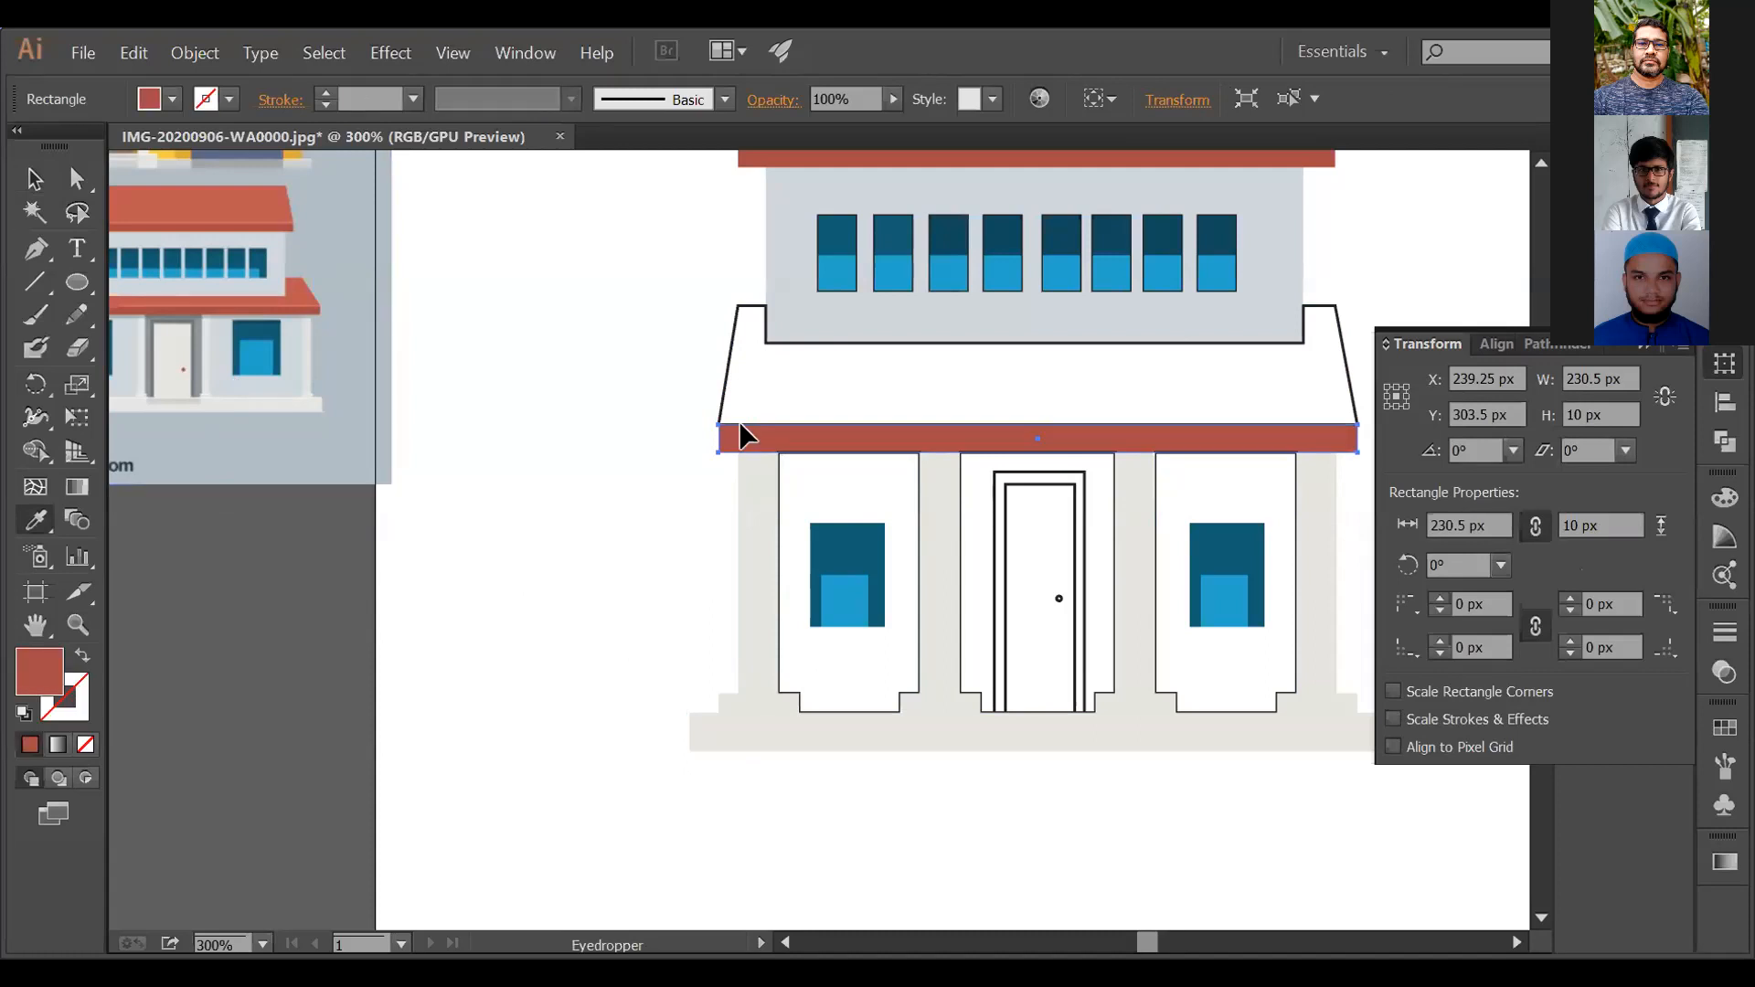
key(v)
key(ctrl+alt+[)
key(i)
click(311, 309)
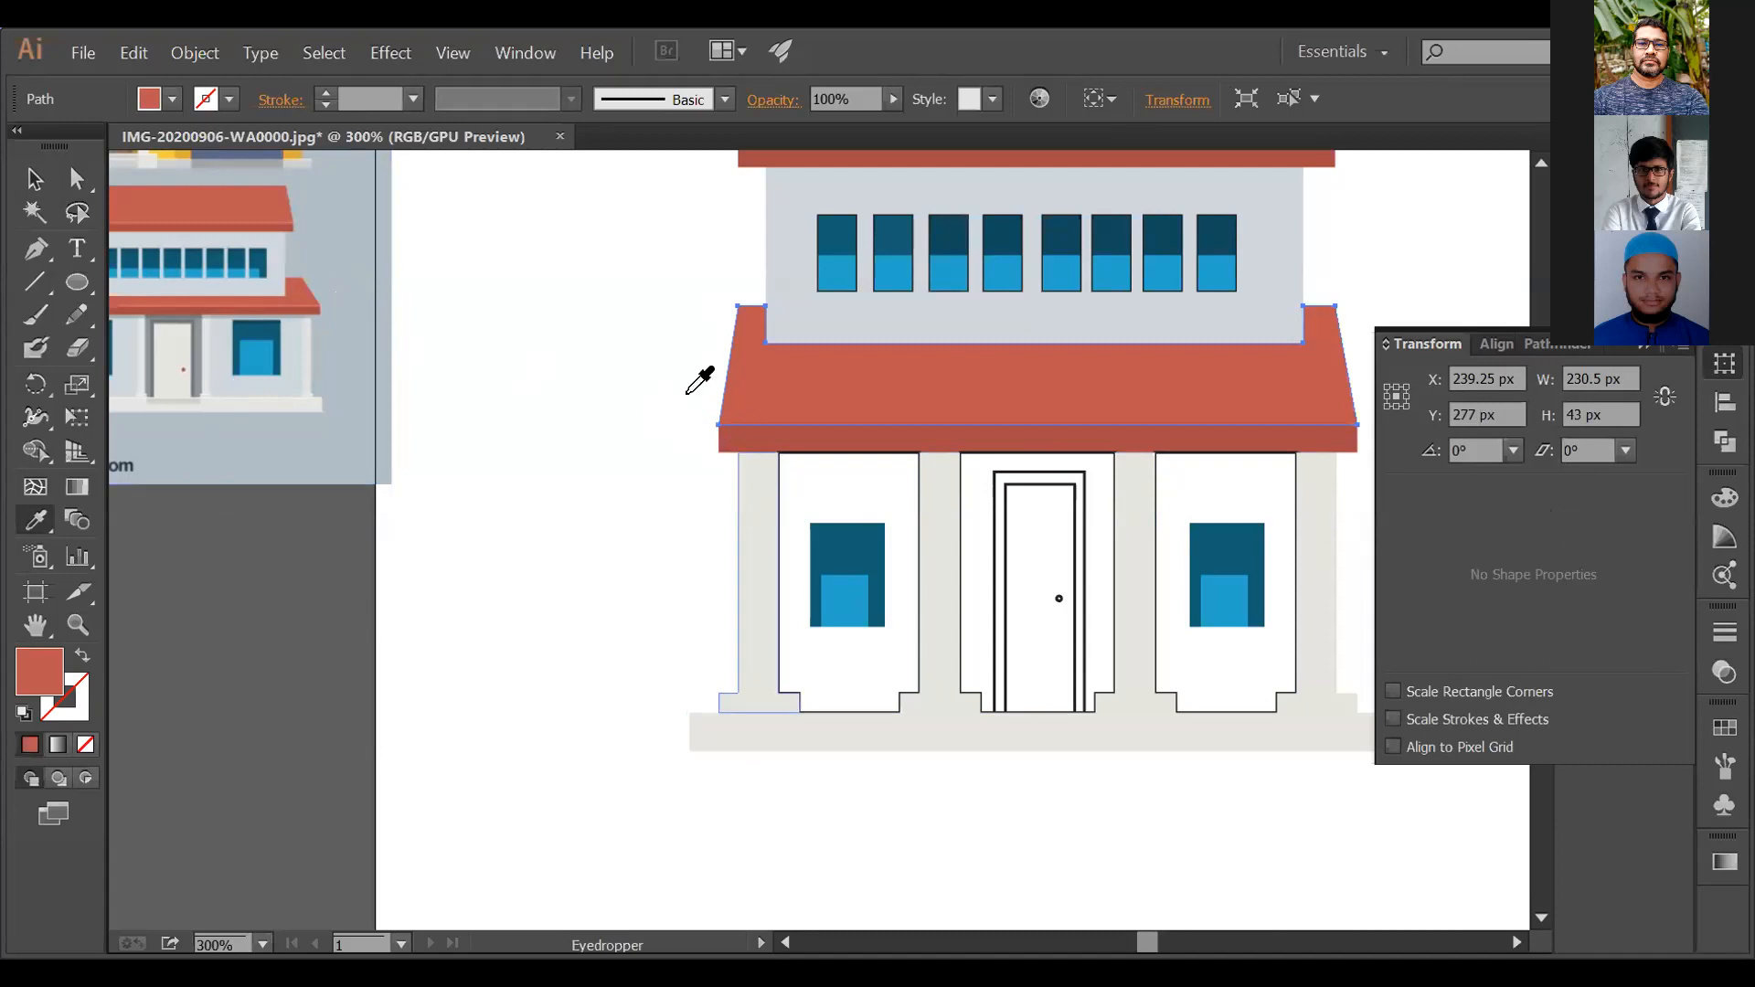
Step: Fill the two wall panels around the ground-floor windows with the pale blue-grey sampled from the reference house's wall
key(v)
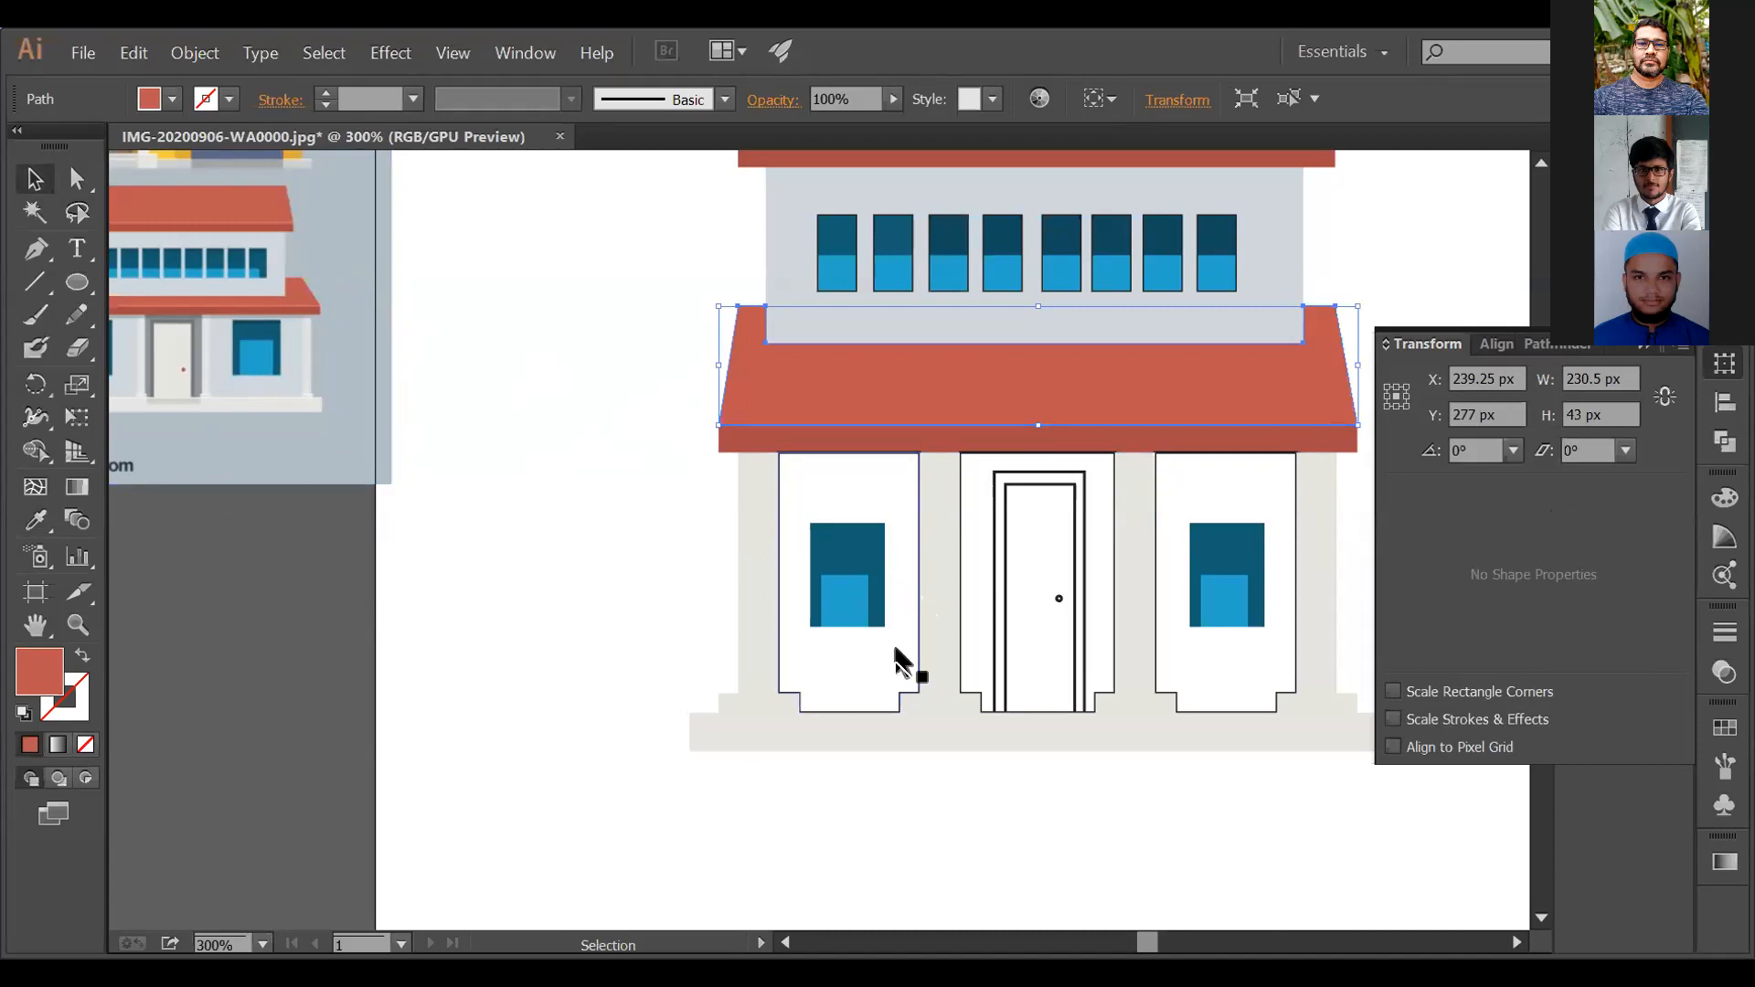
click(857, 692)
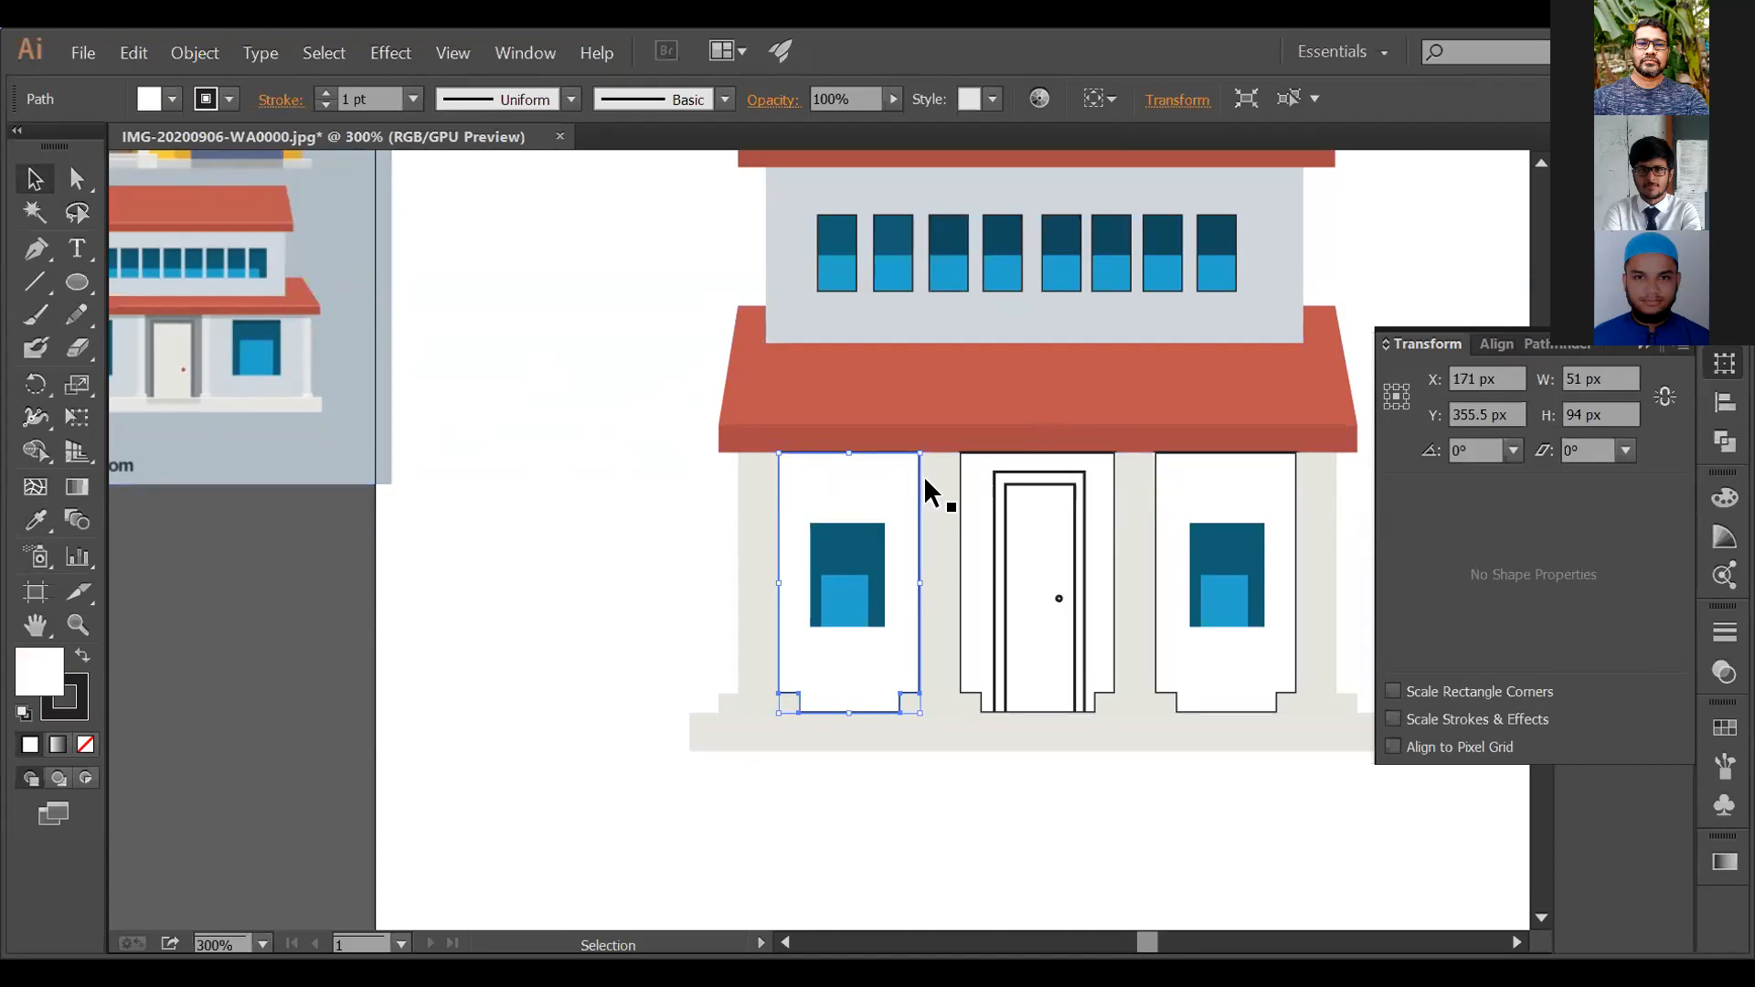
shift+click(1199, 460)
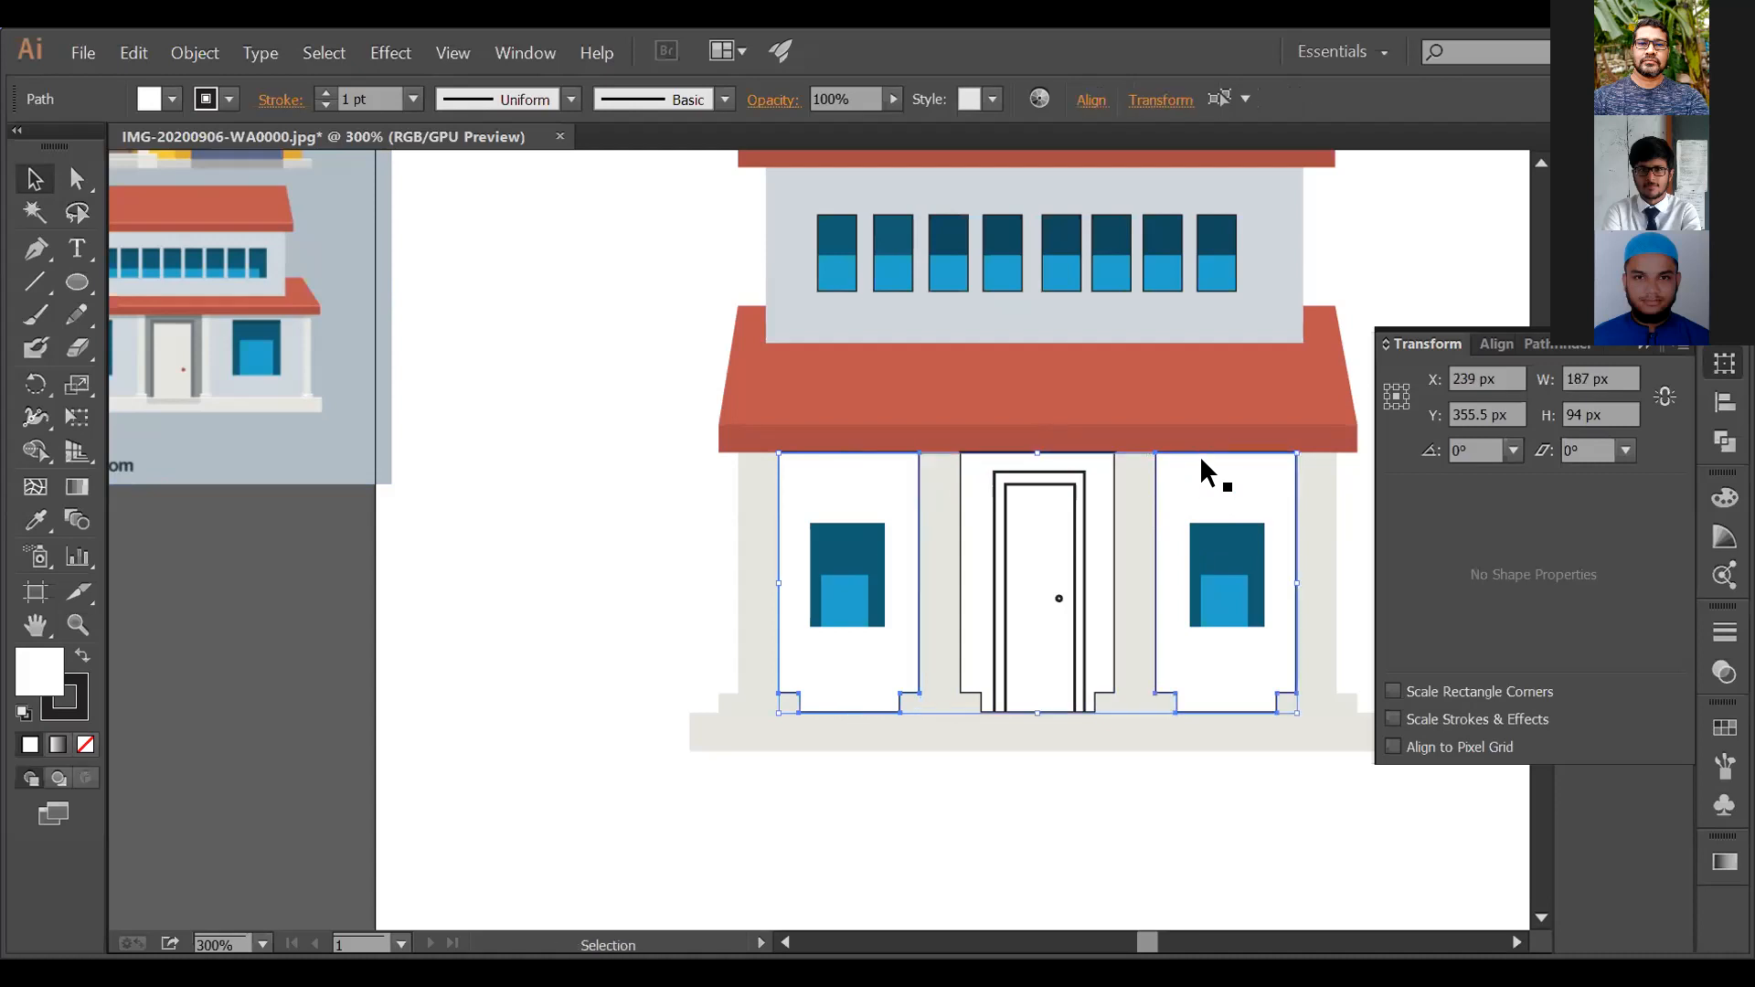
key(i)
click(292, 351)
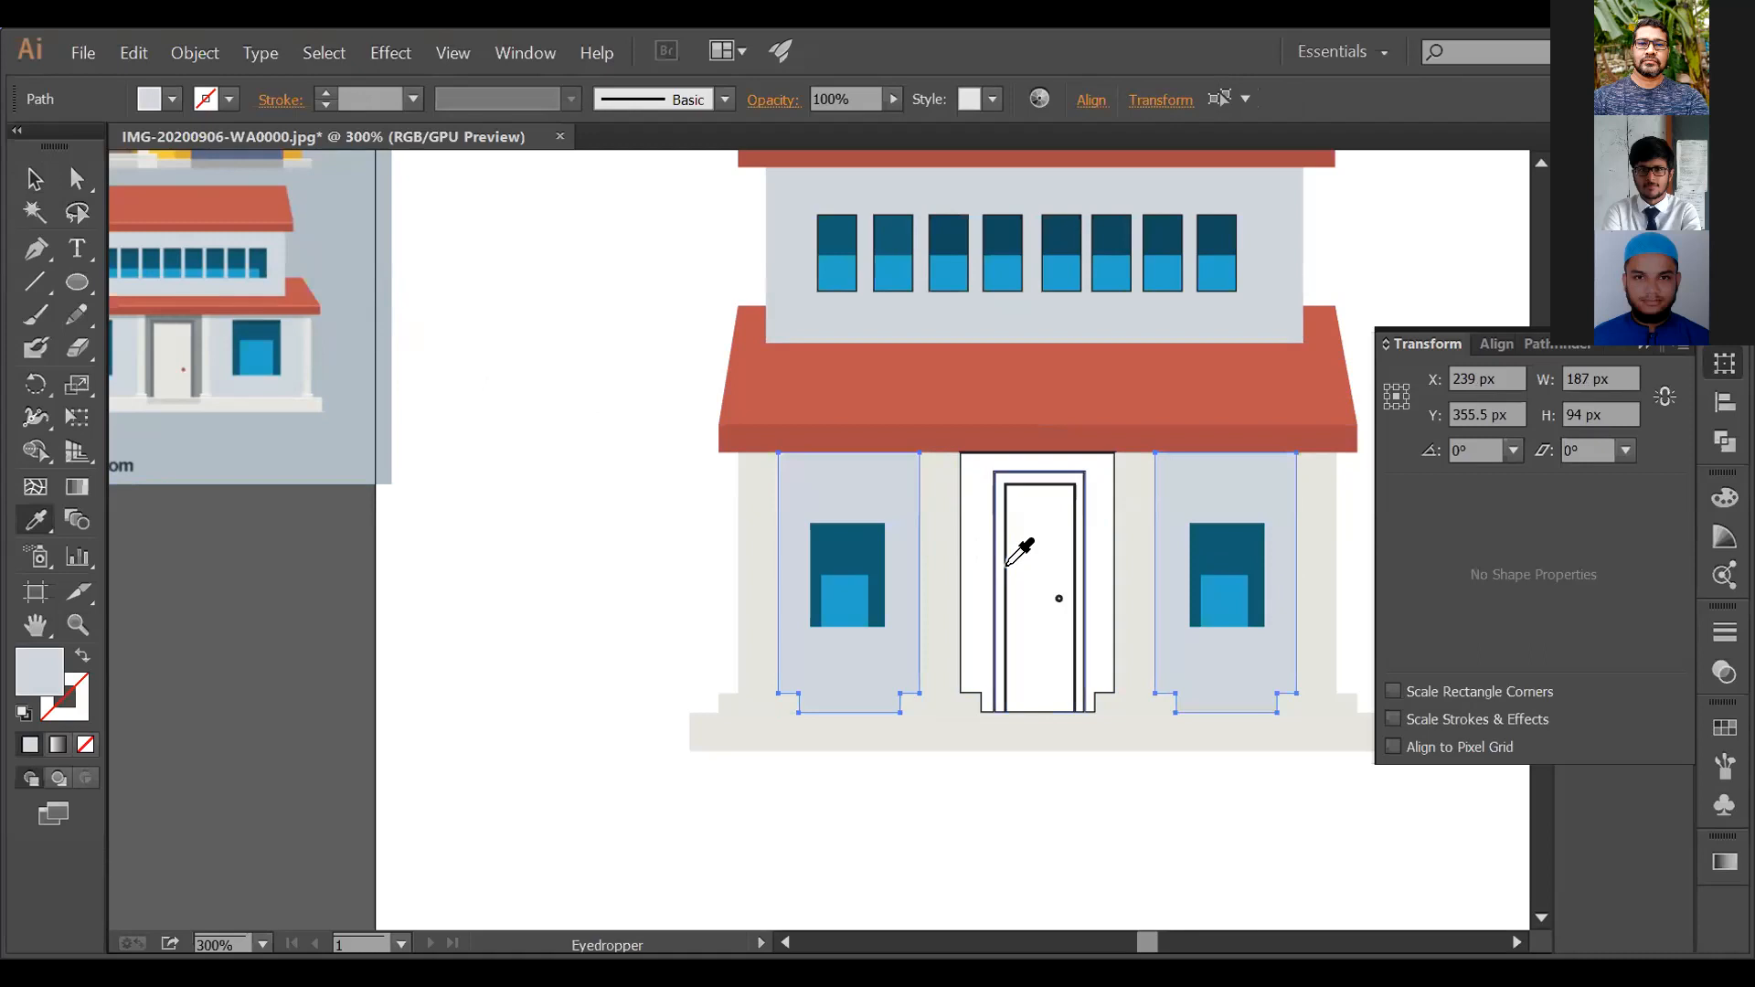
Step: Fill the wall panel behind the door with the medium blue-grey sampled from the reference house's doorway
key(v)
click(980, 468)
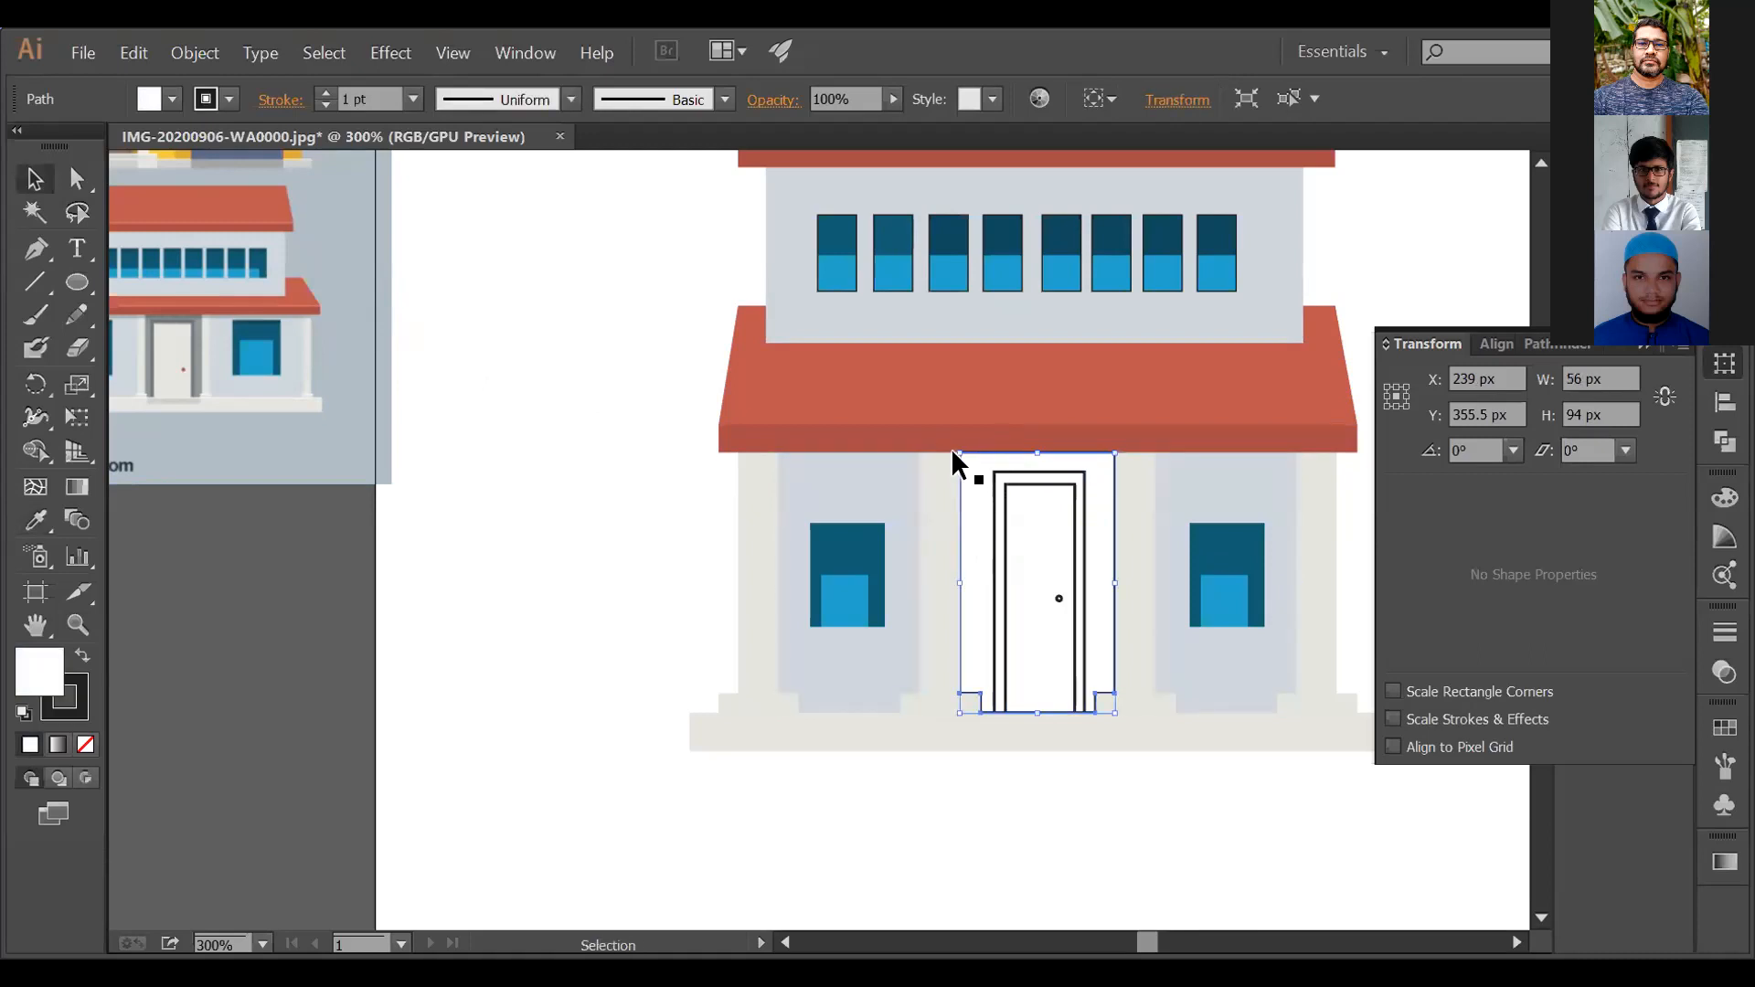
key(i)
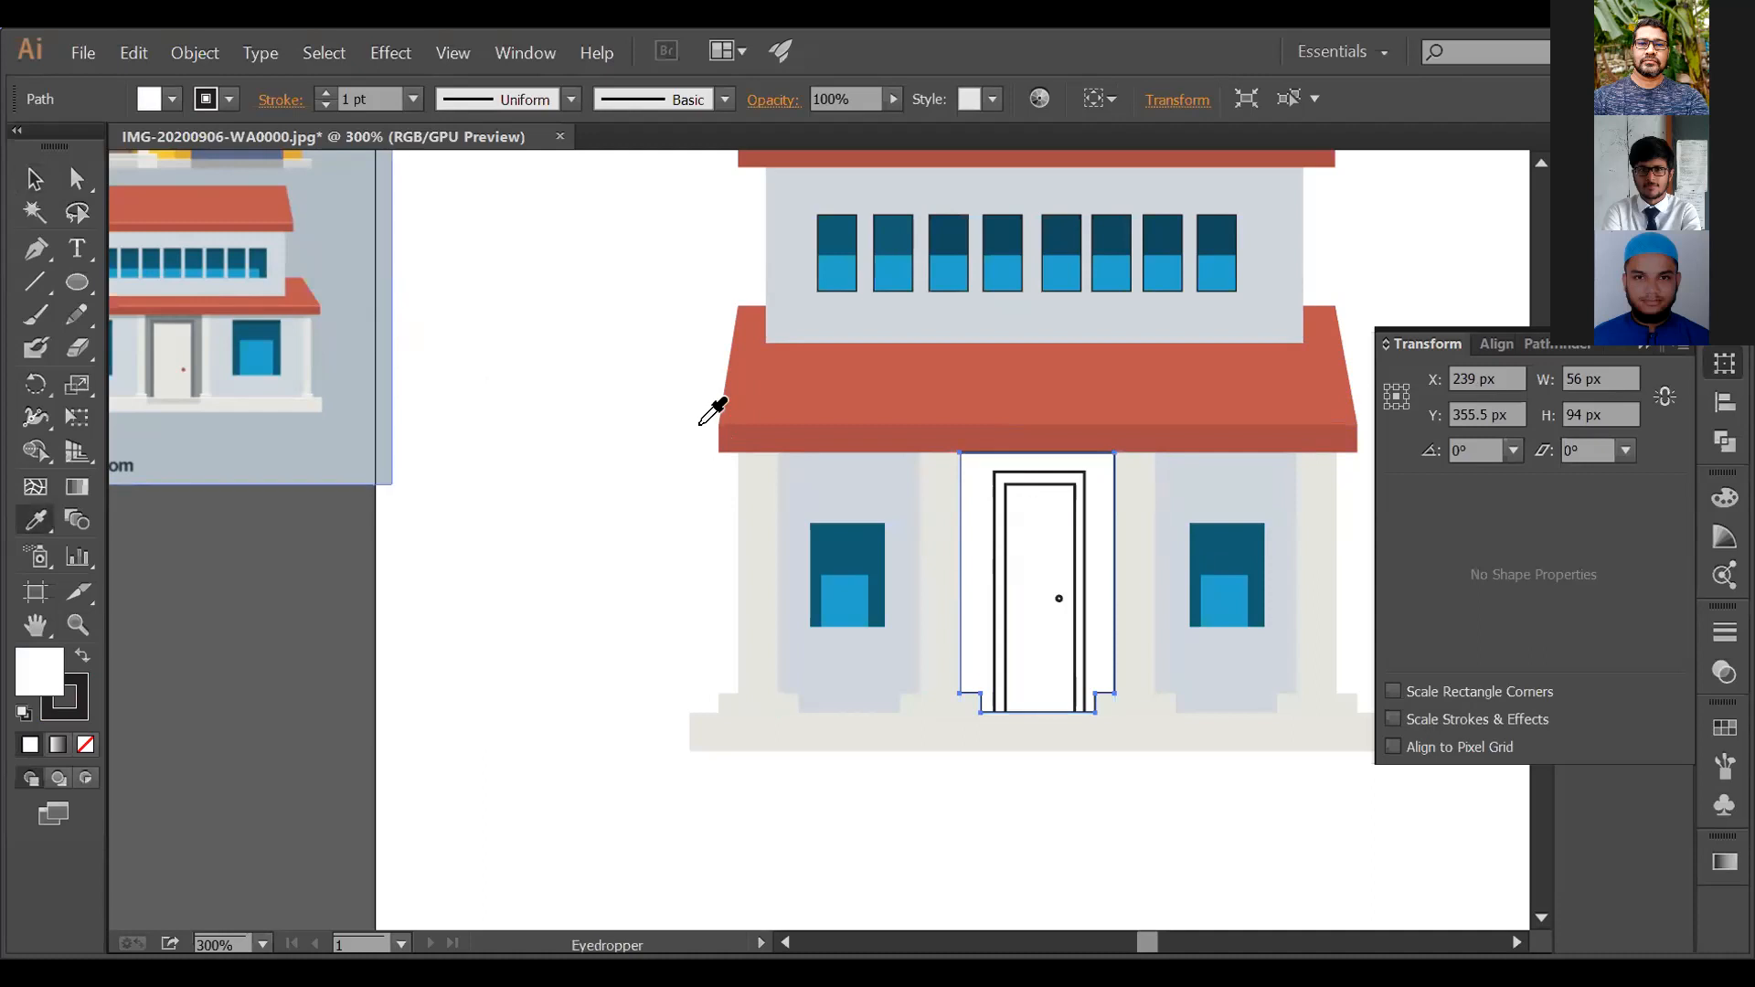
click(701, 422)
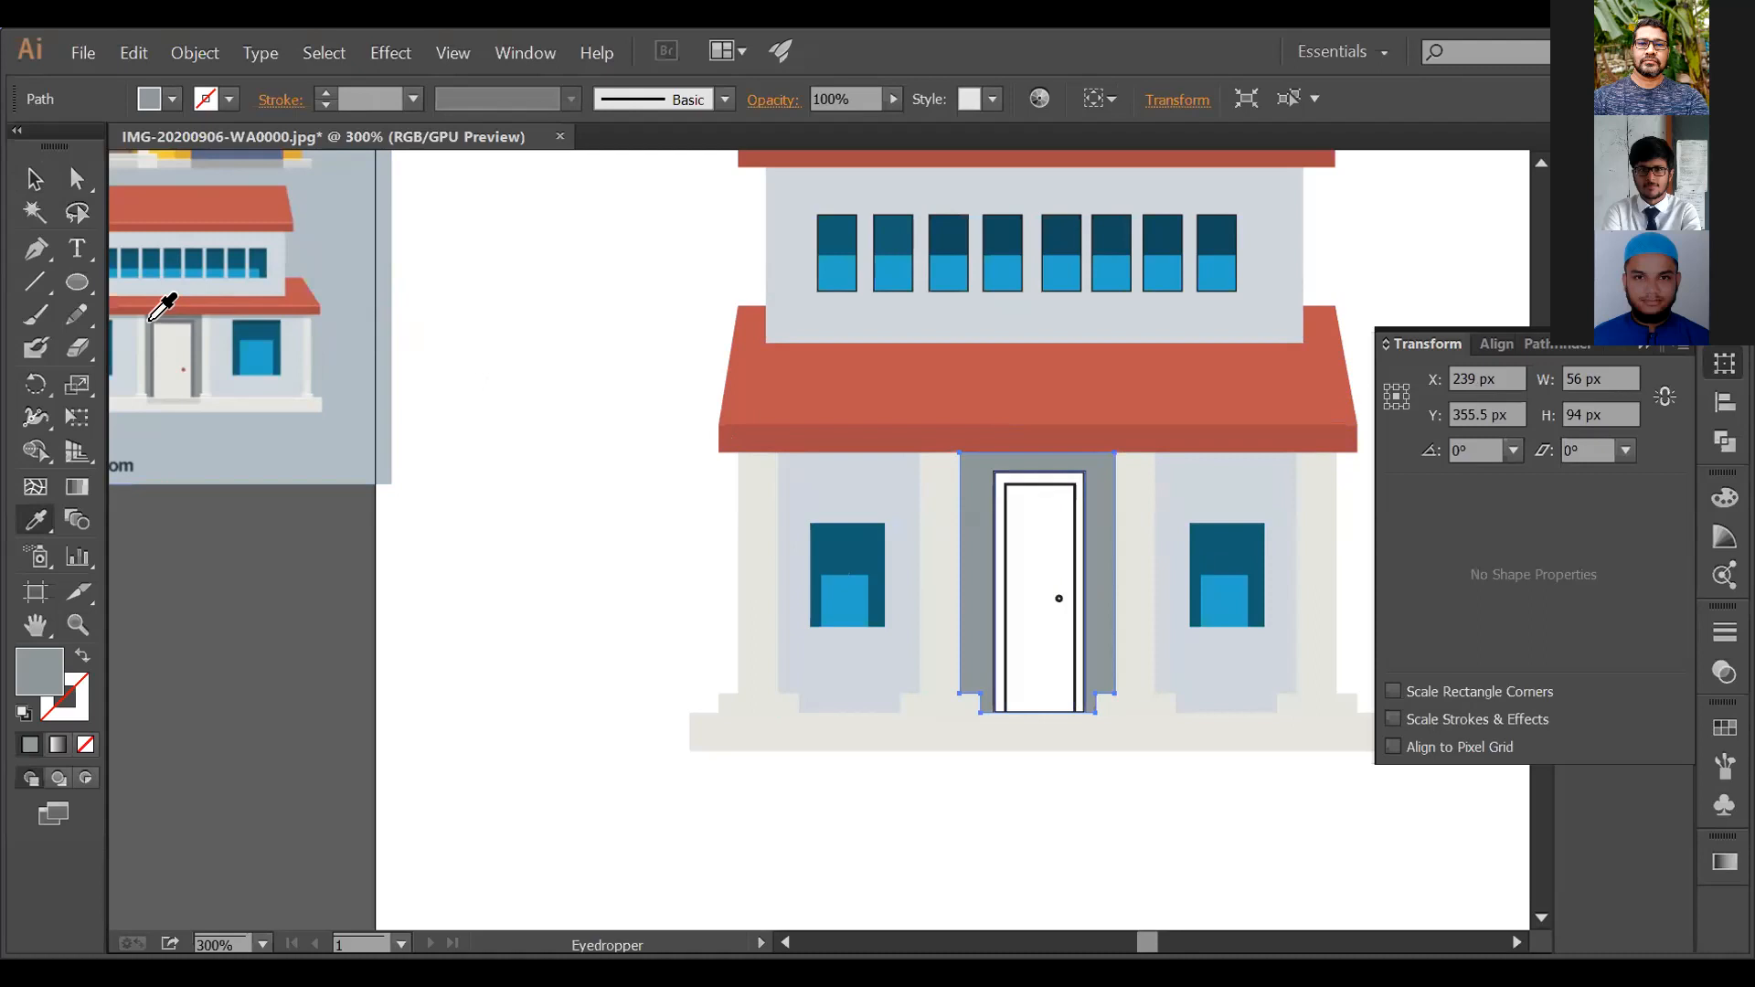
Step: Fill the outer door frame with the darker grey sampled from the reference house's door frame
key(v)
click(1079, 567)
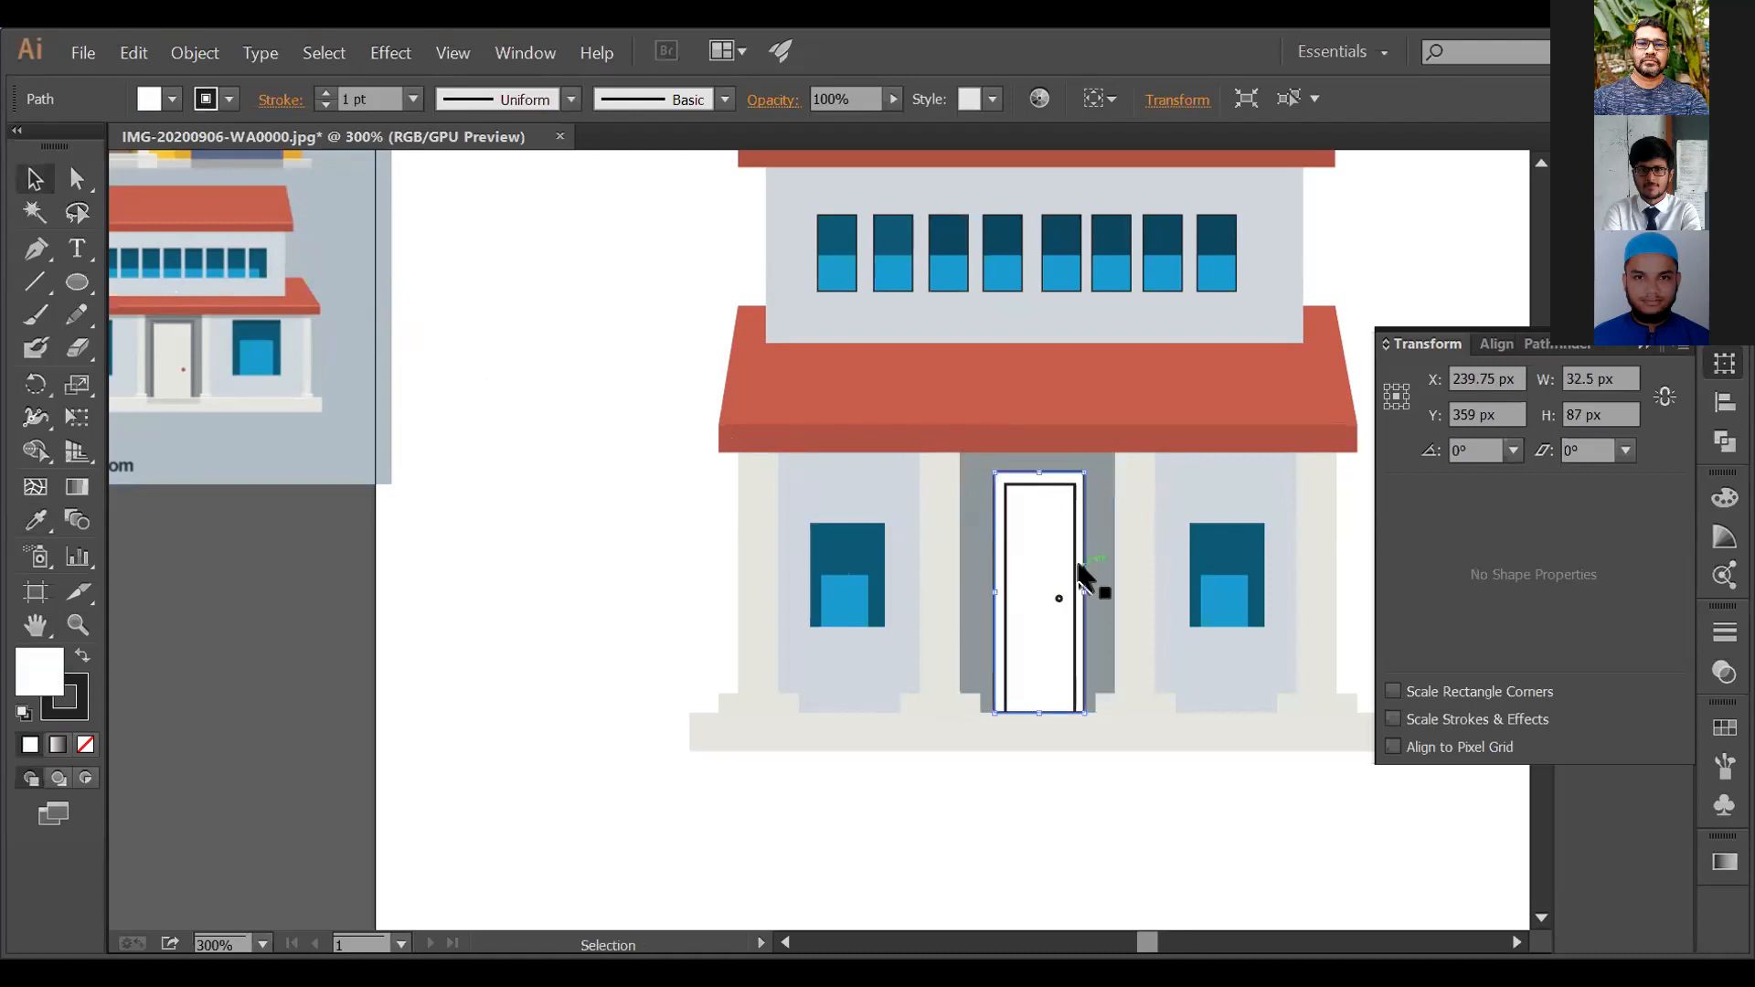
key(i)
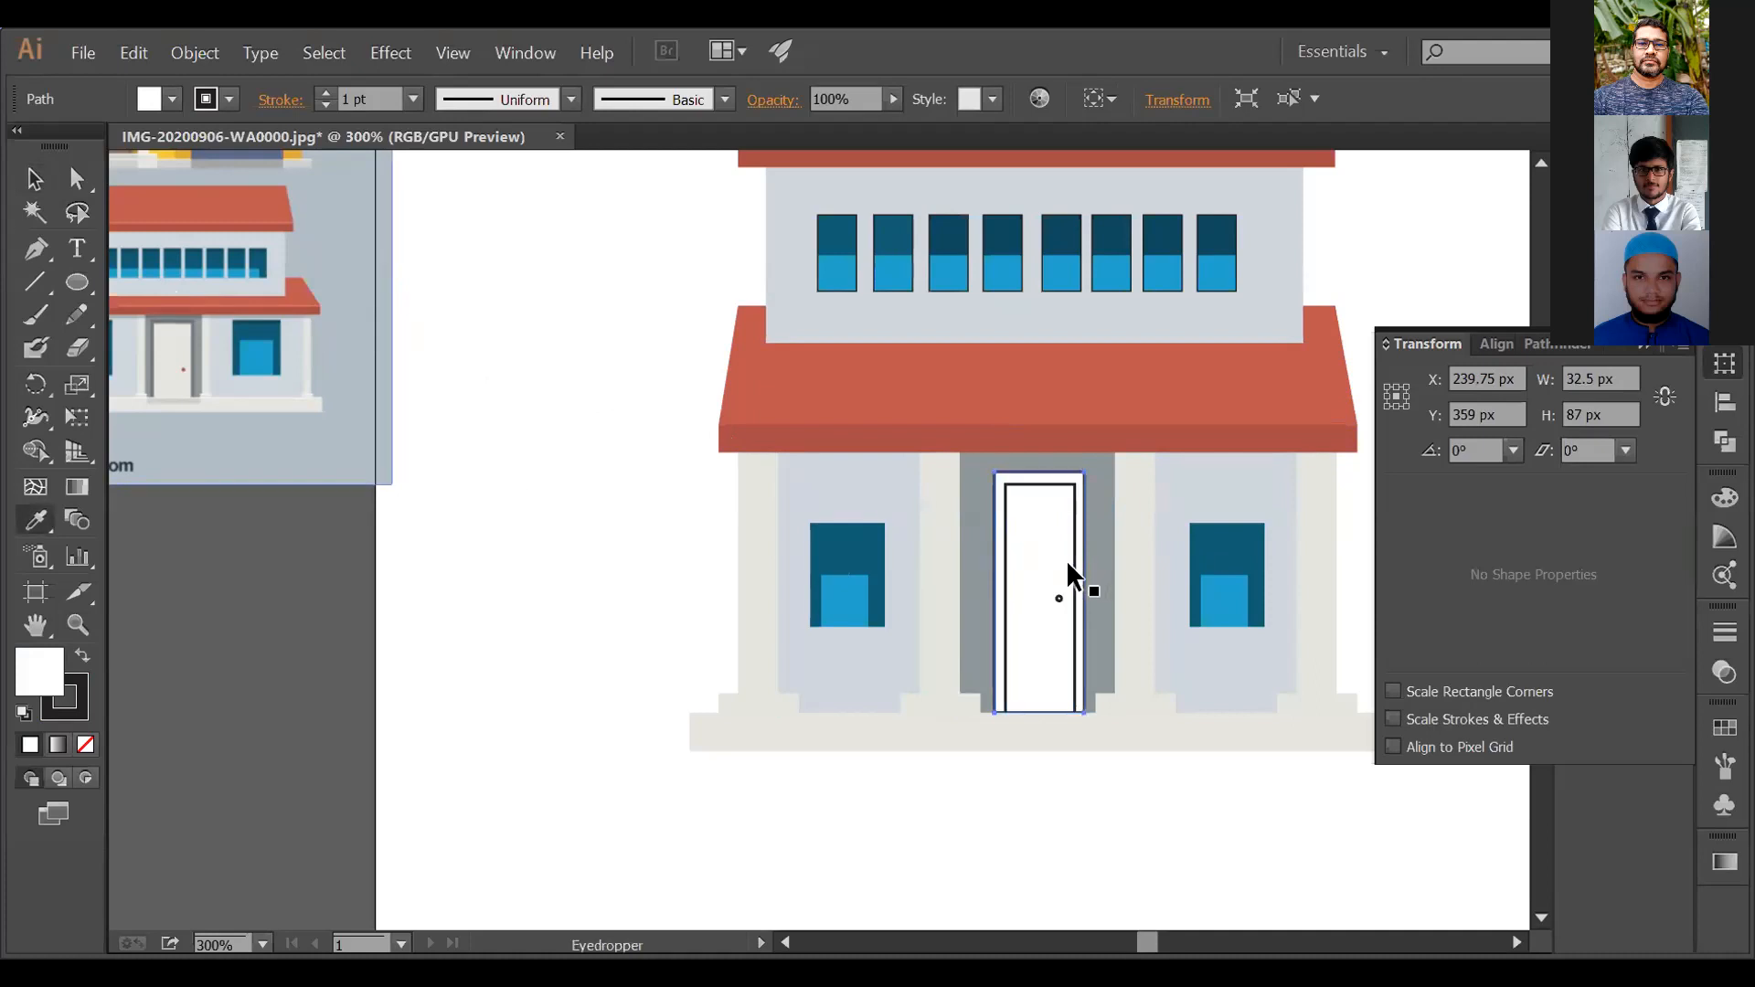
click(1067, 563)
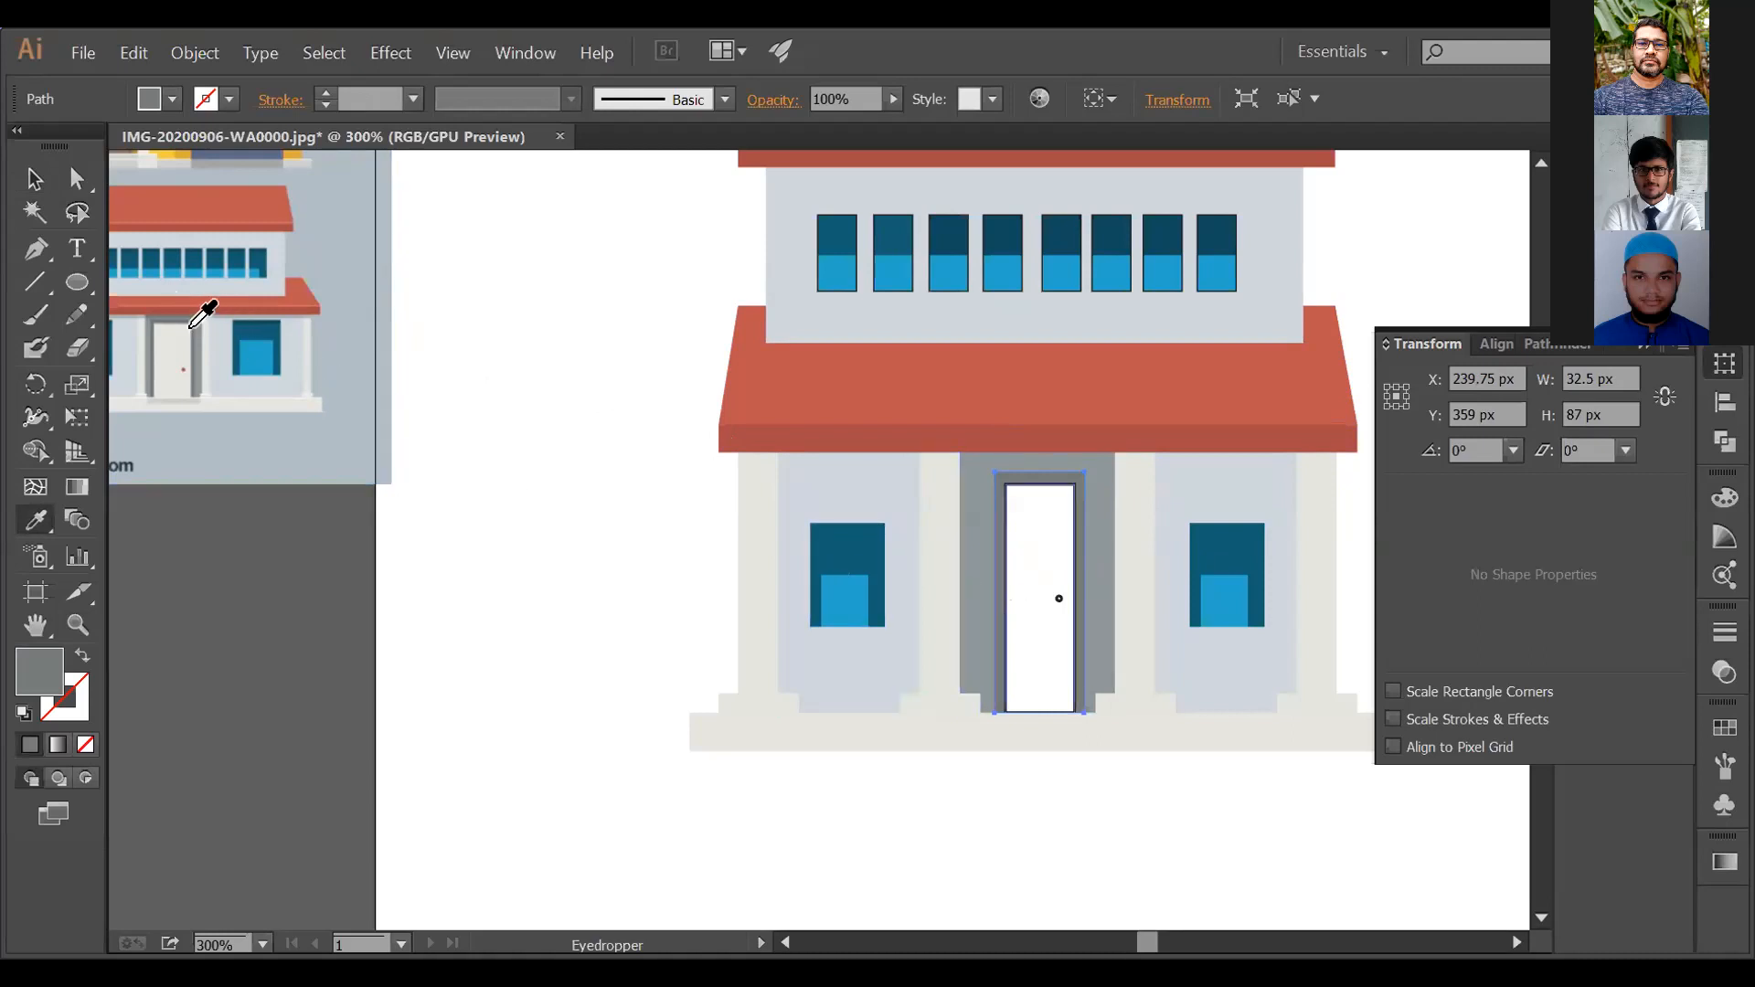
Step: Fill the door panel with the off-white sampled from the reference house's door
key(v)
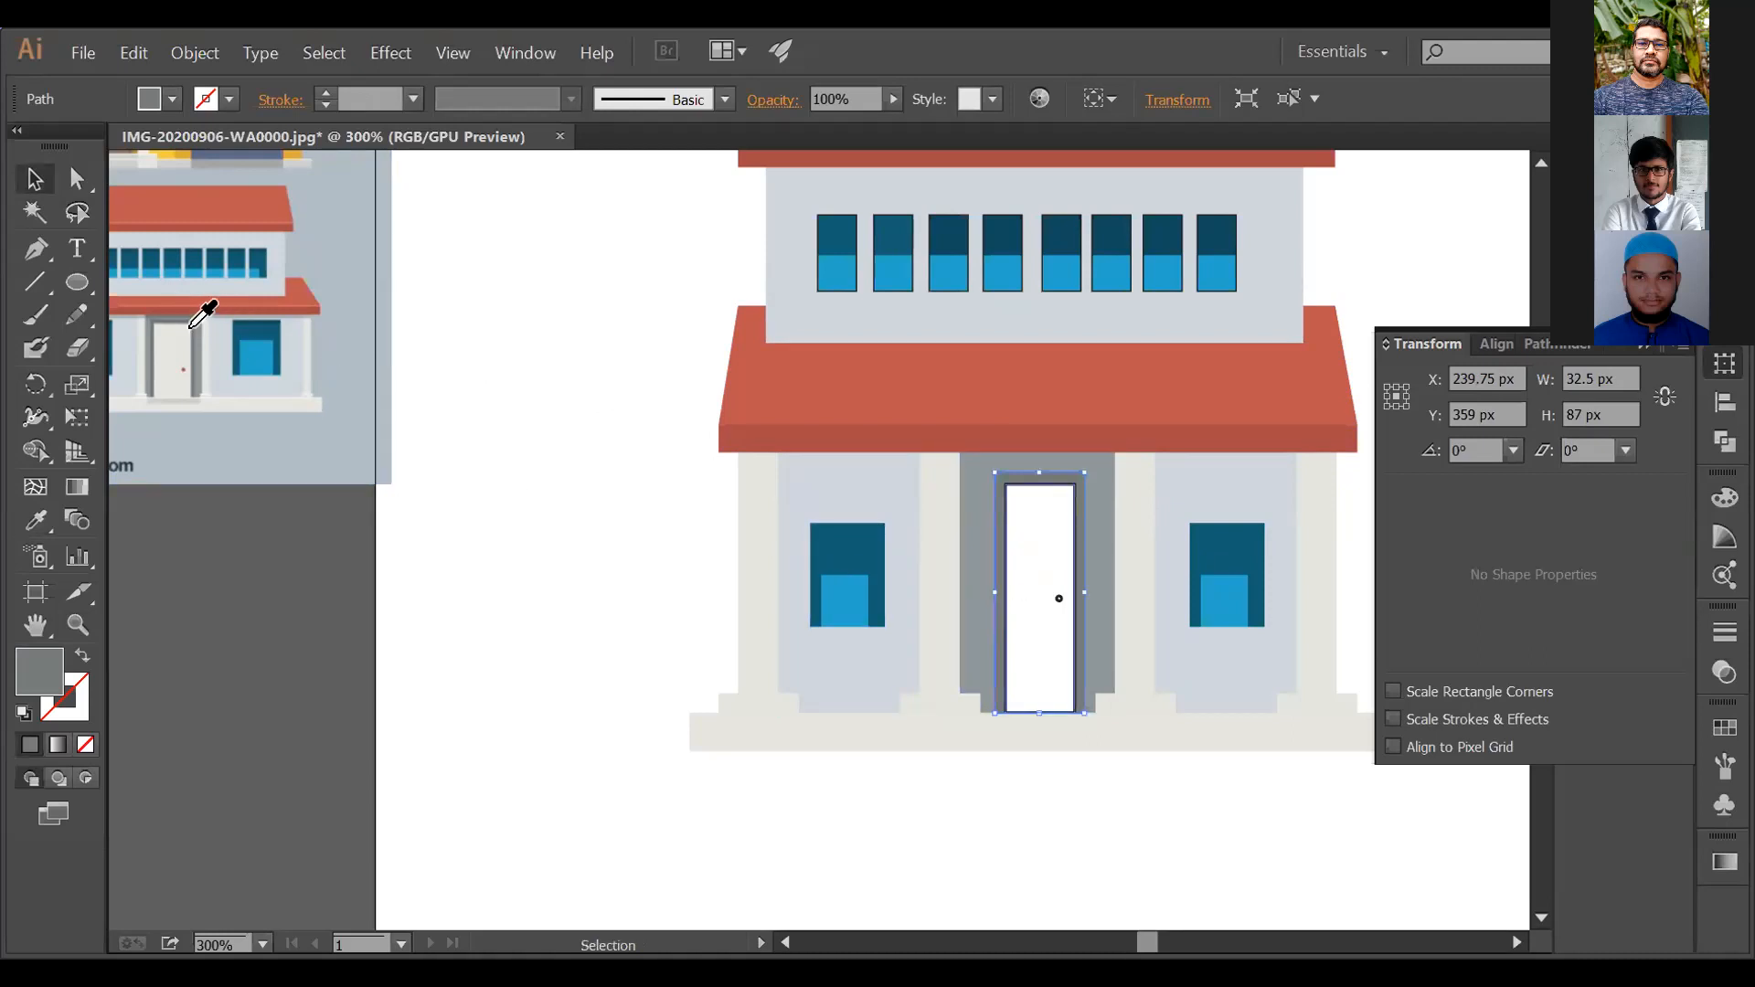
click(1014, 590)
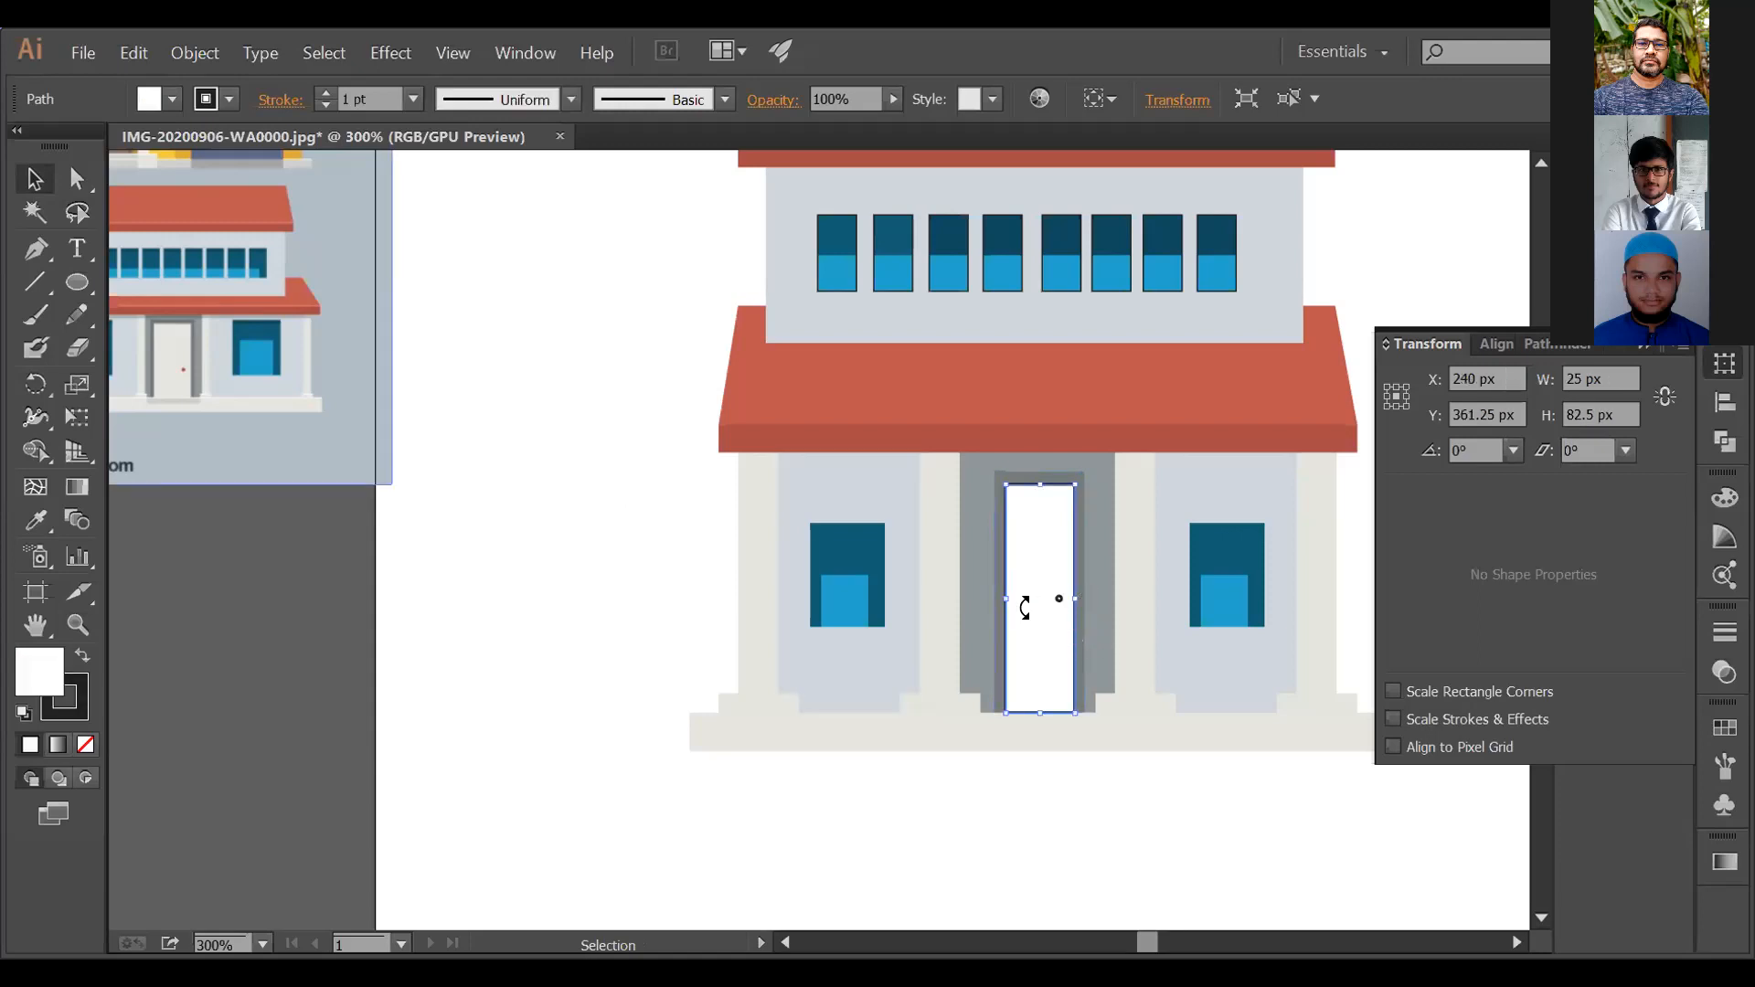
key(i)
click(171, 362)
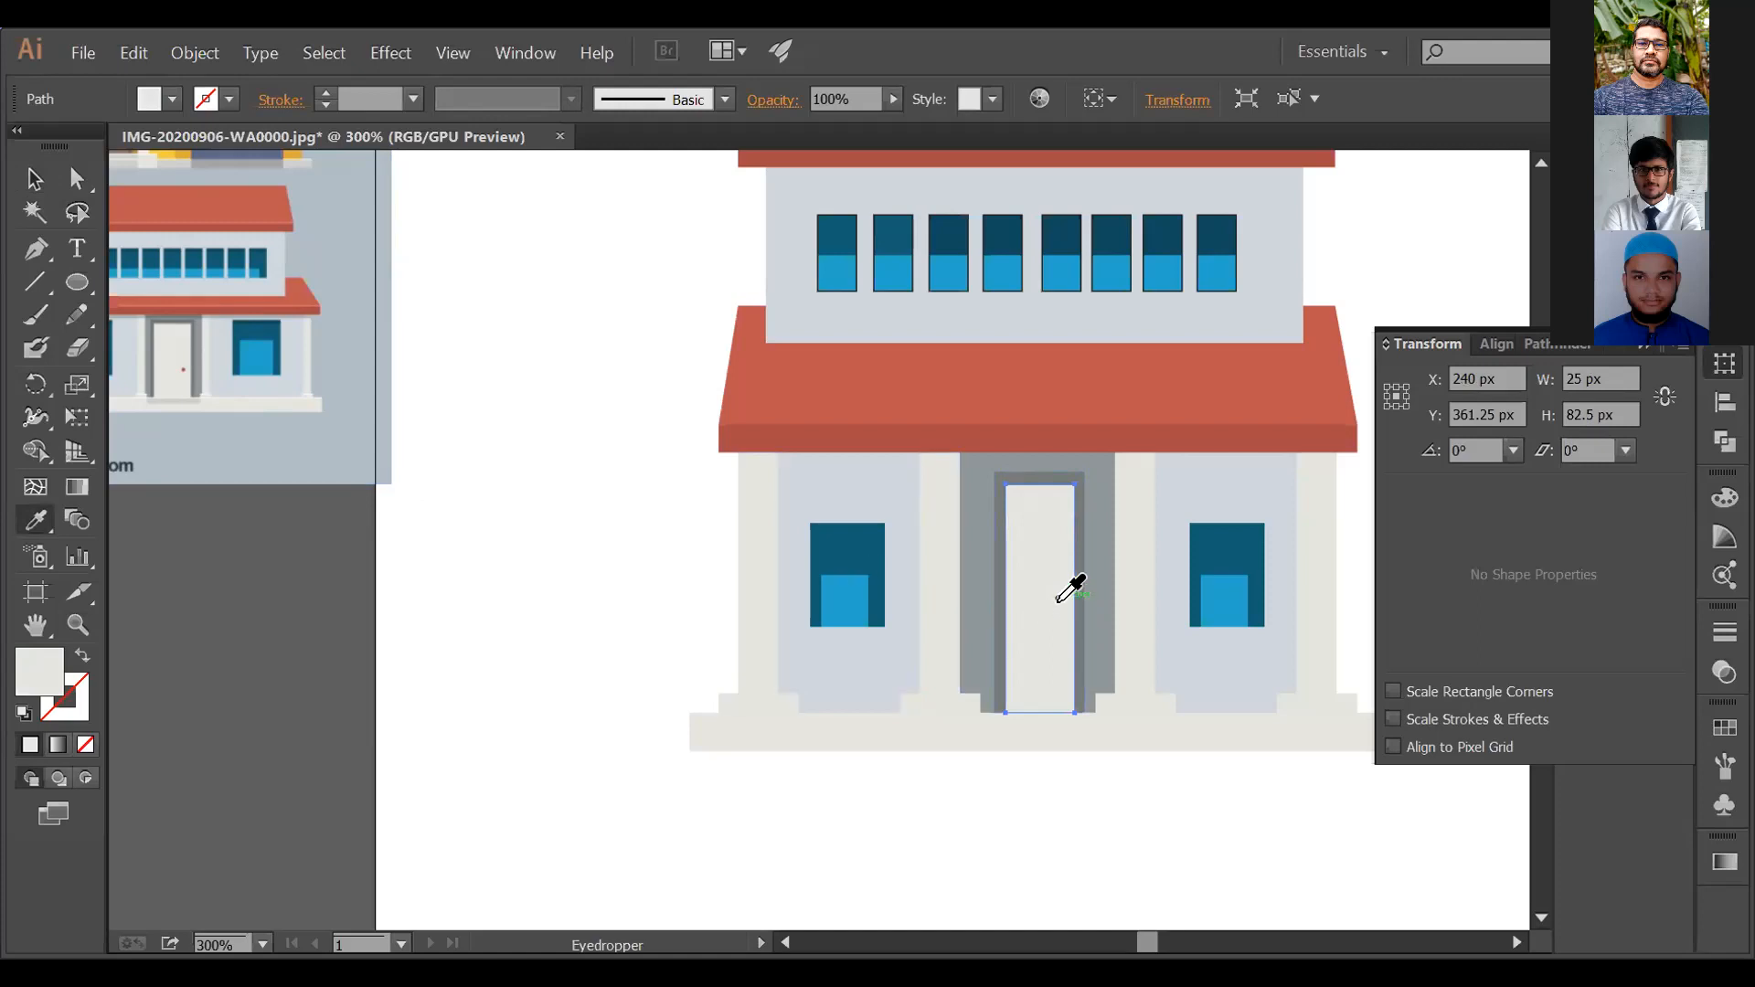
Step: Fill the small round doorknob with the lighter red sampled from the drawn house's lower roof
key(v)
click(1056, 598)
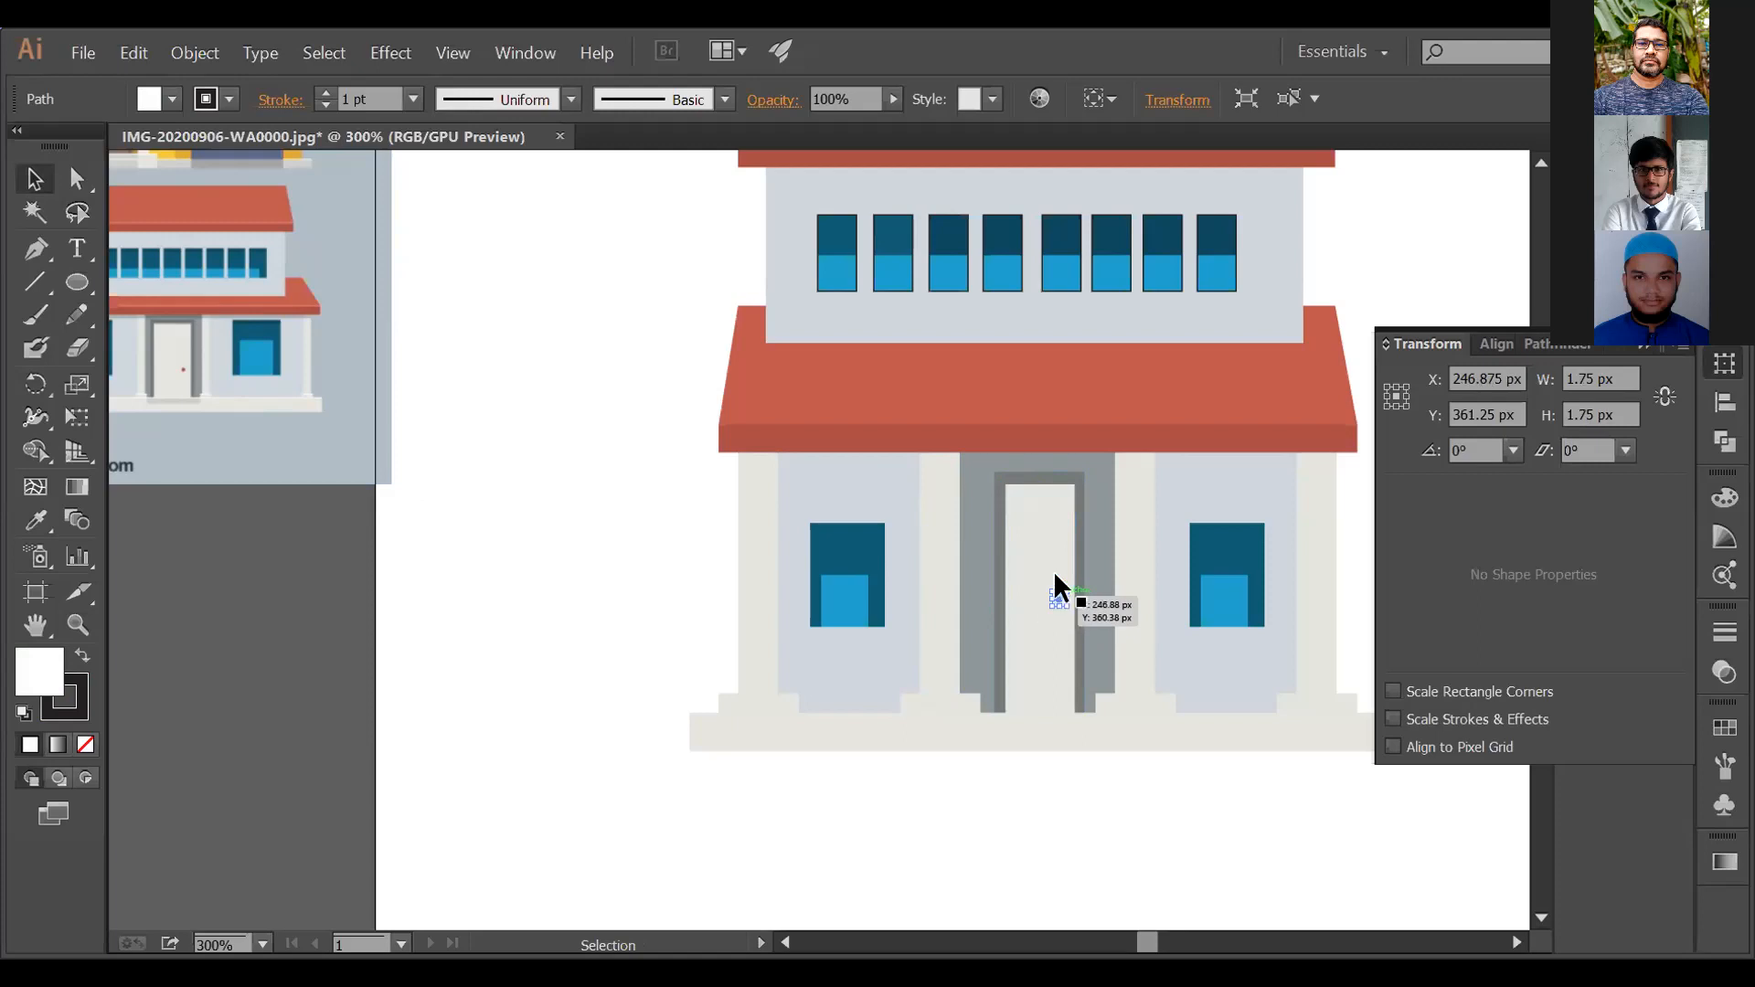
key(i)
click(1032, 388)
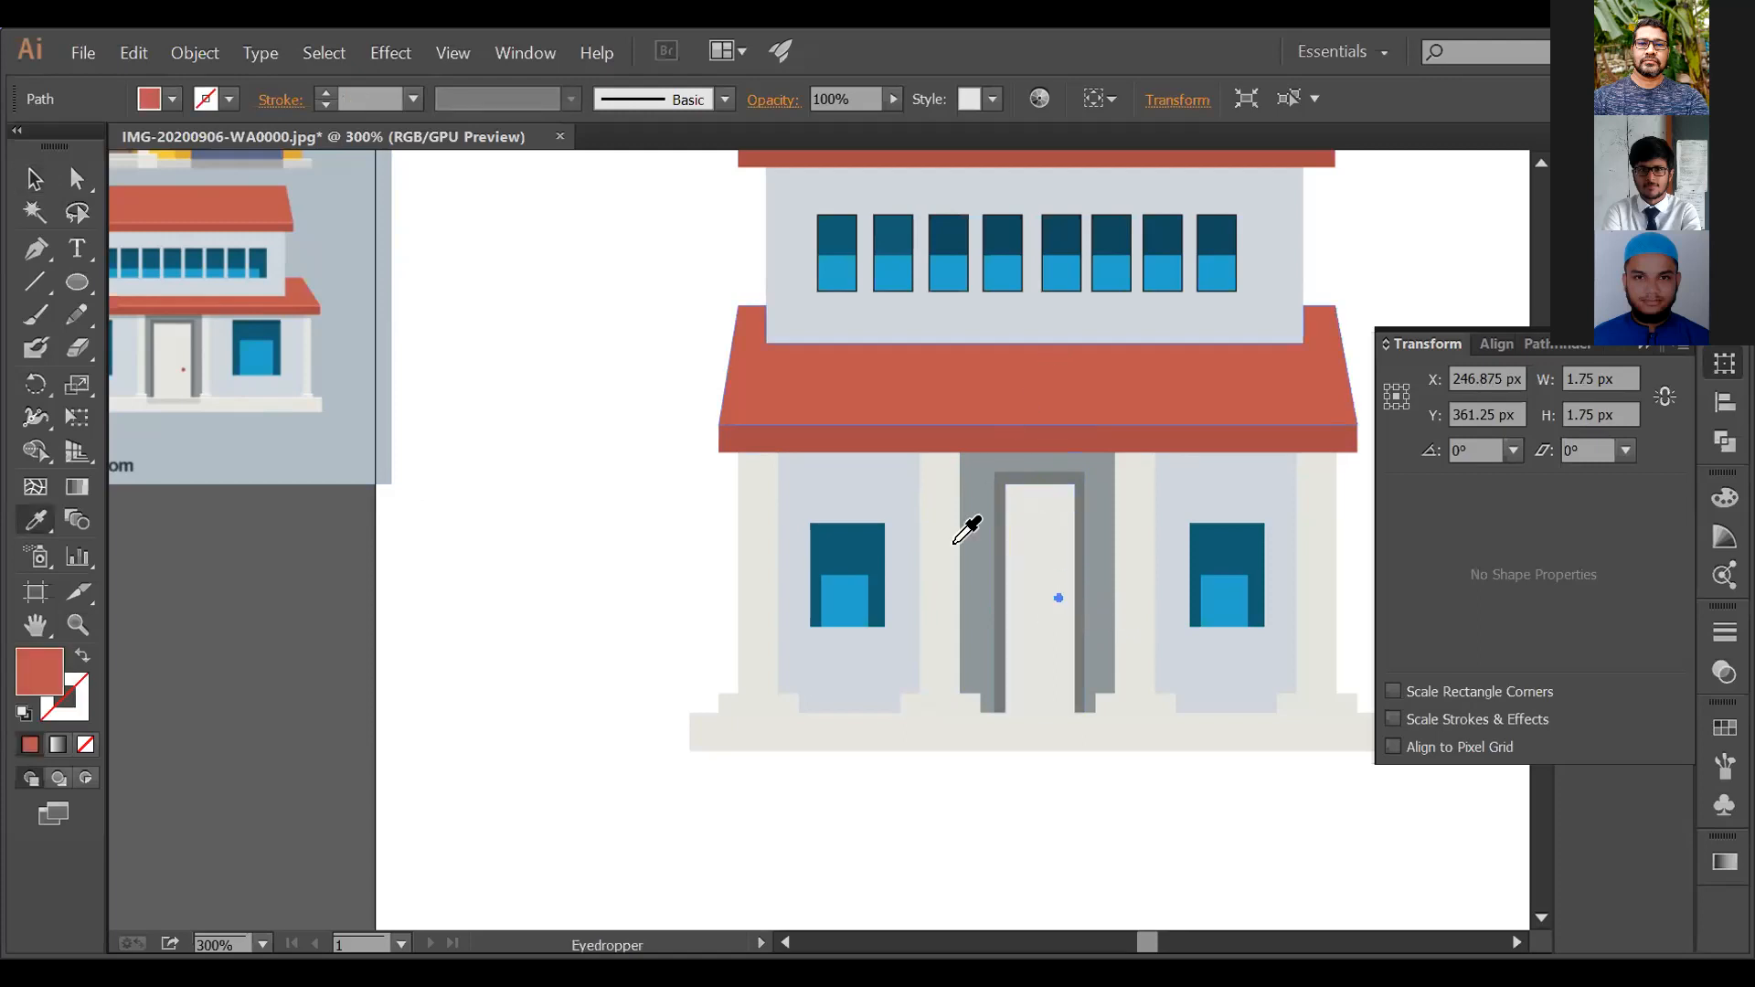
key(v)
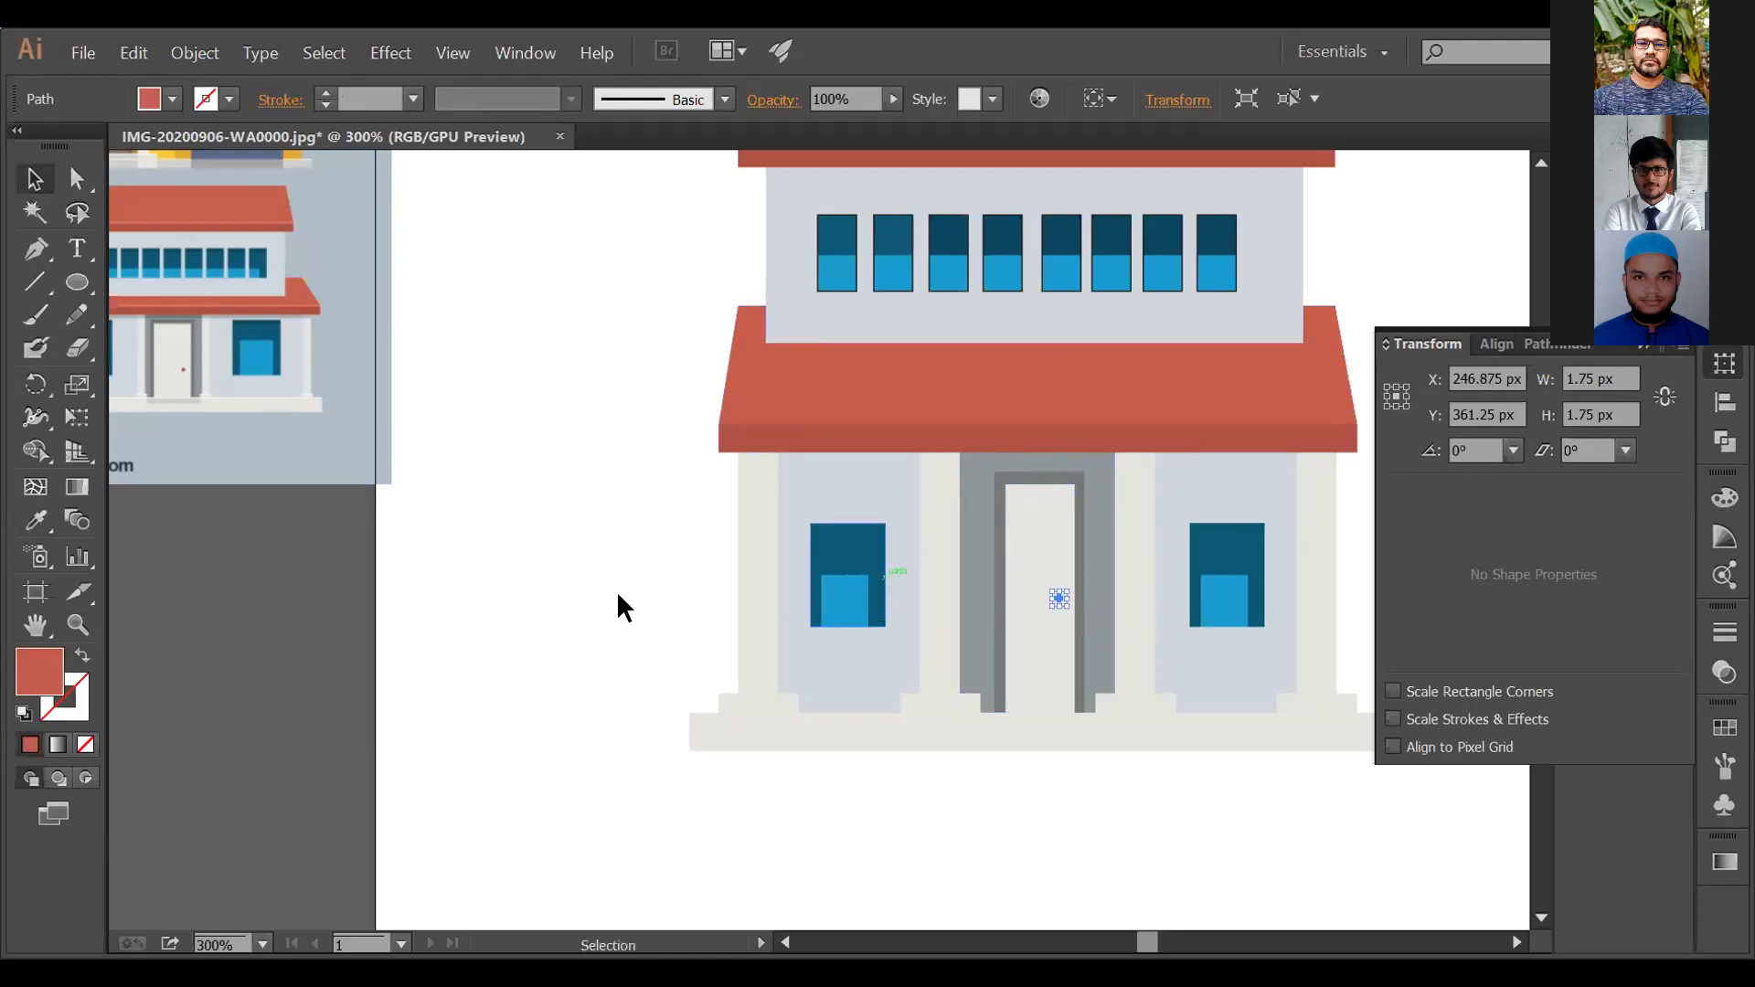
click(616, 590)
Step: Move the House Collection reference image clear of the artboard, farther away from the finished house
scroll(684, 597, down, 1)
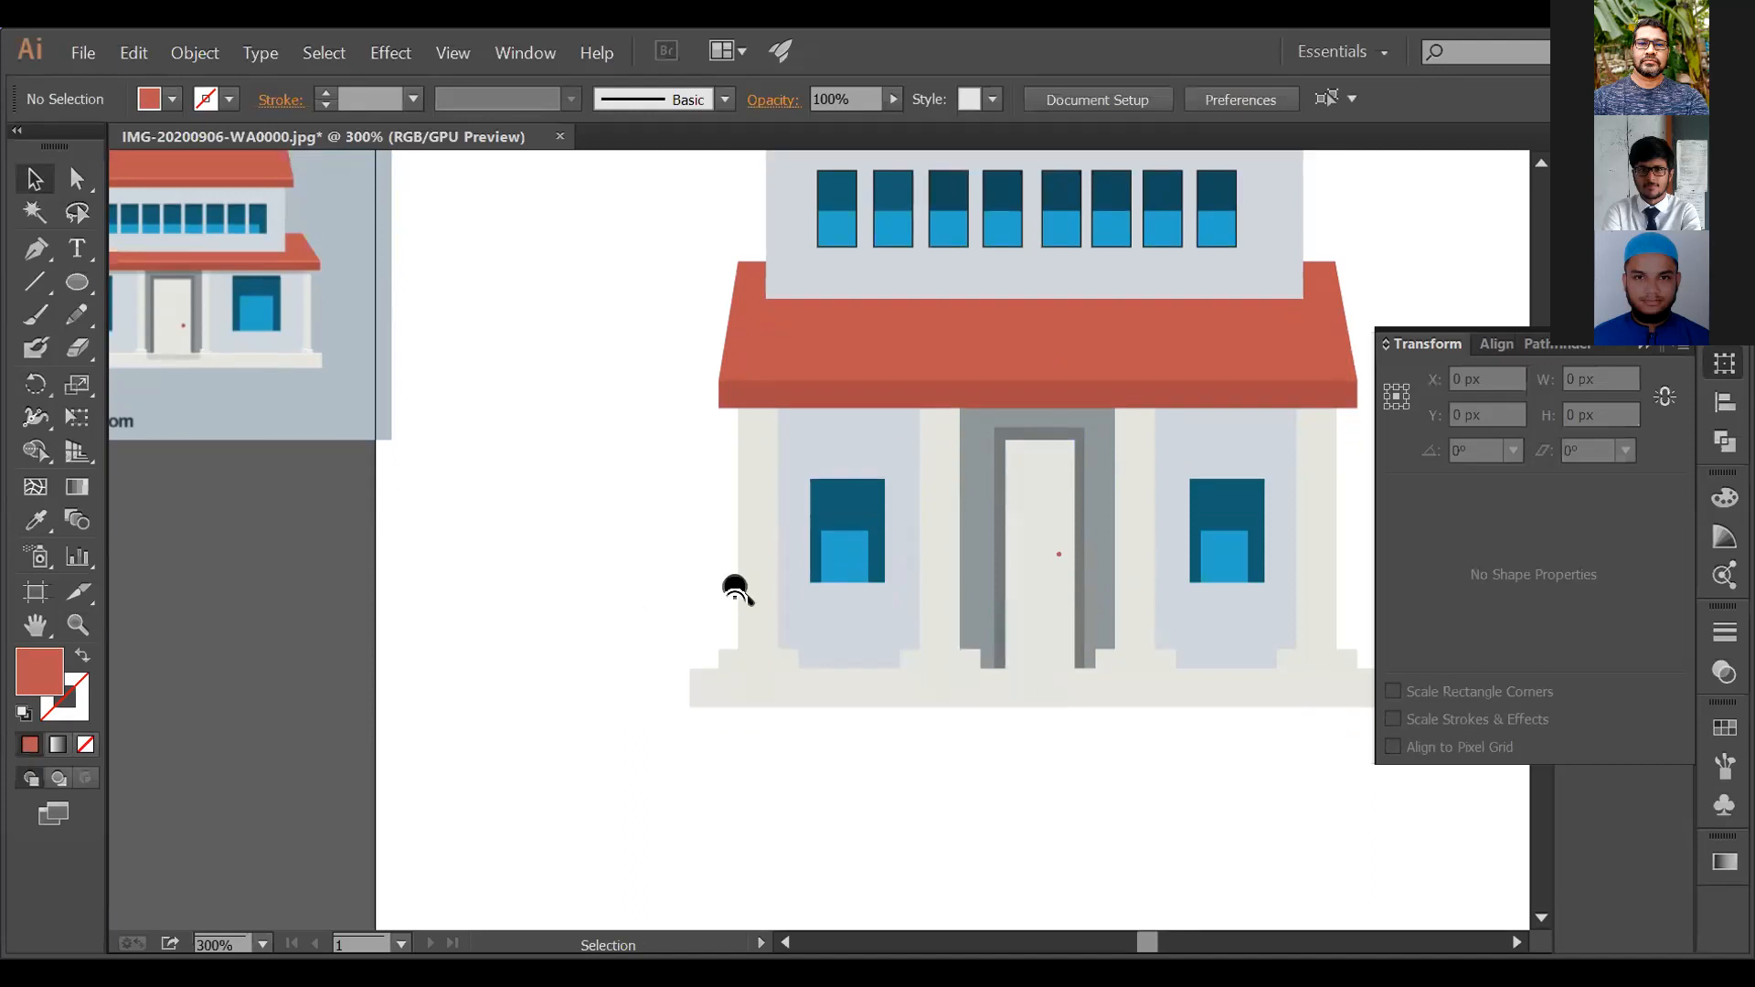
key(z)
alt+click(770, 578)
alt+click(829, 552)
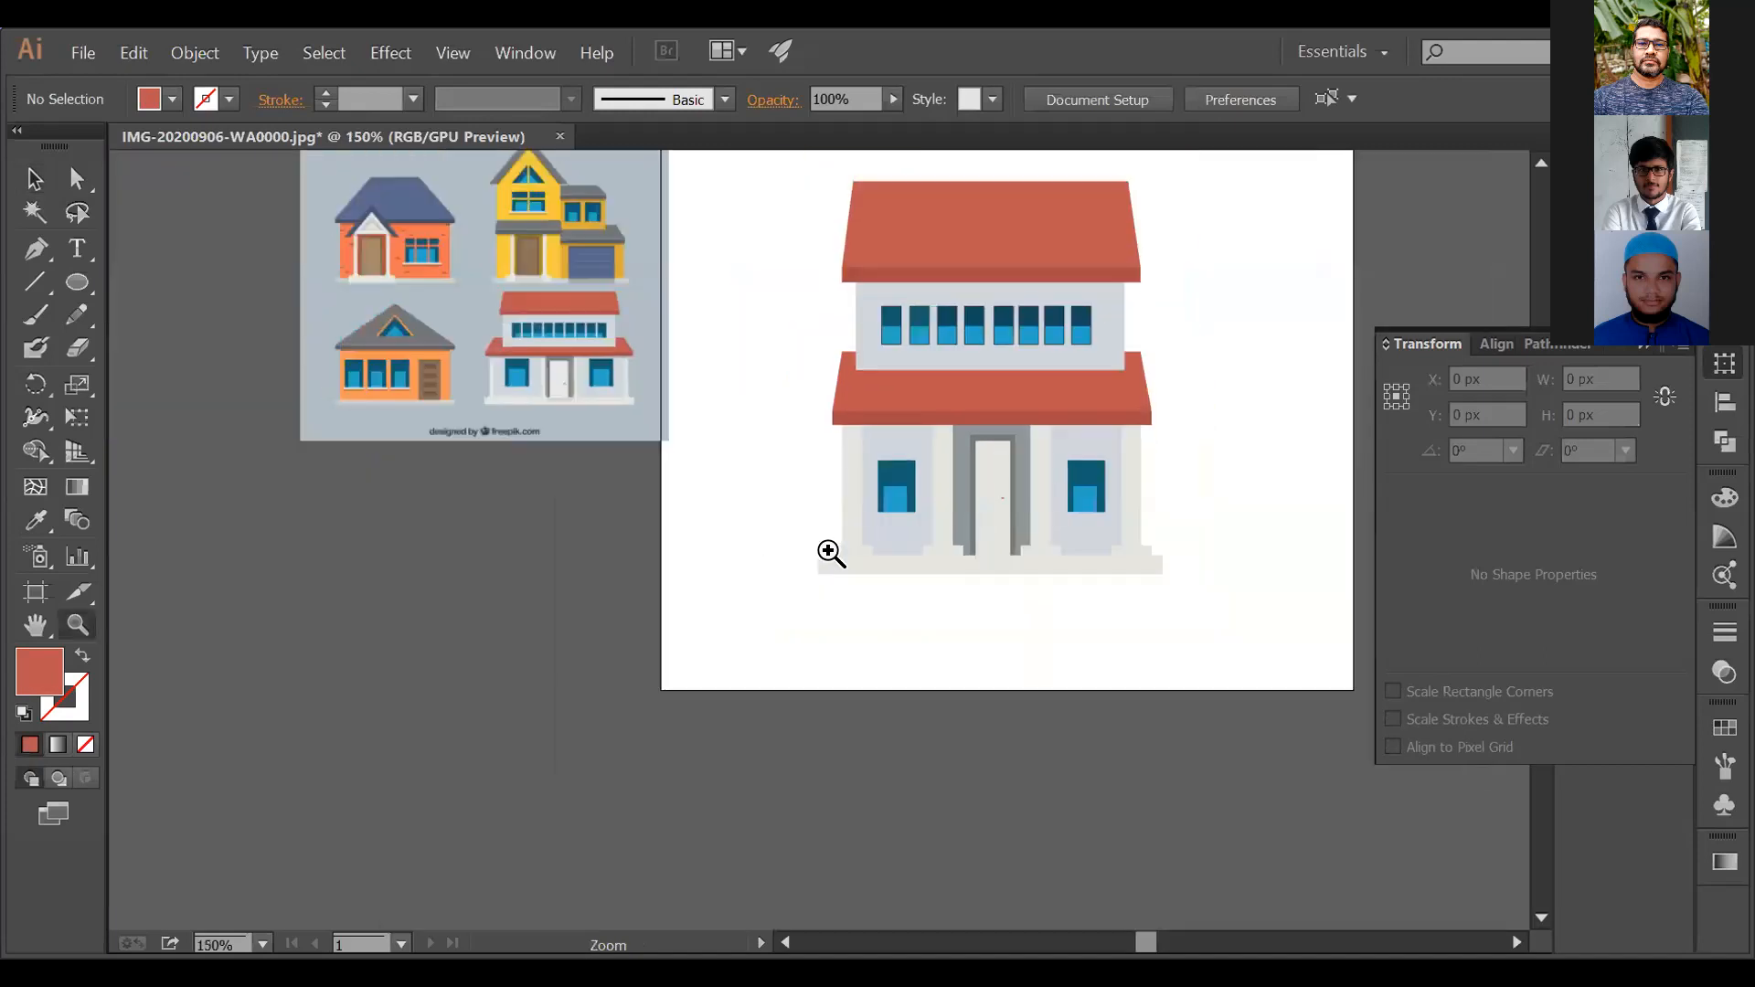
alt+click(771, 603)
drag(673, 401, 609, 472)
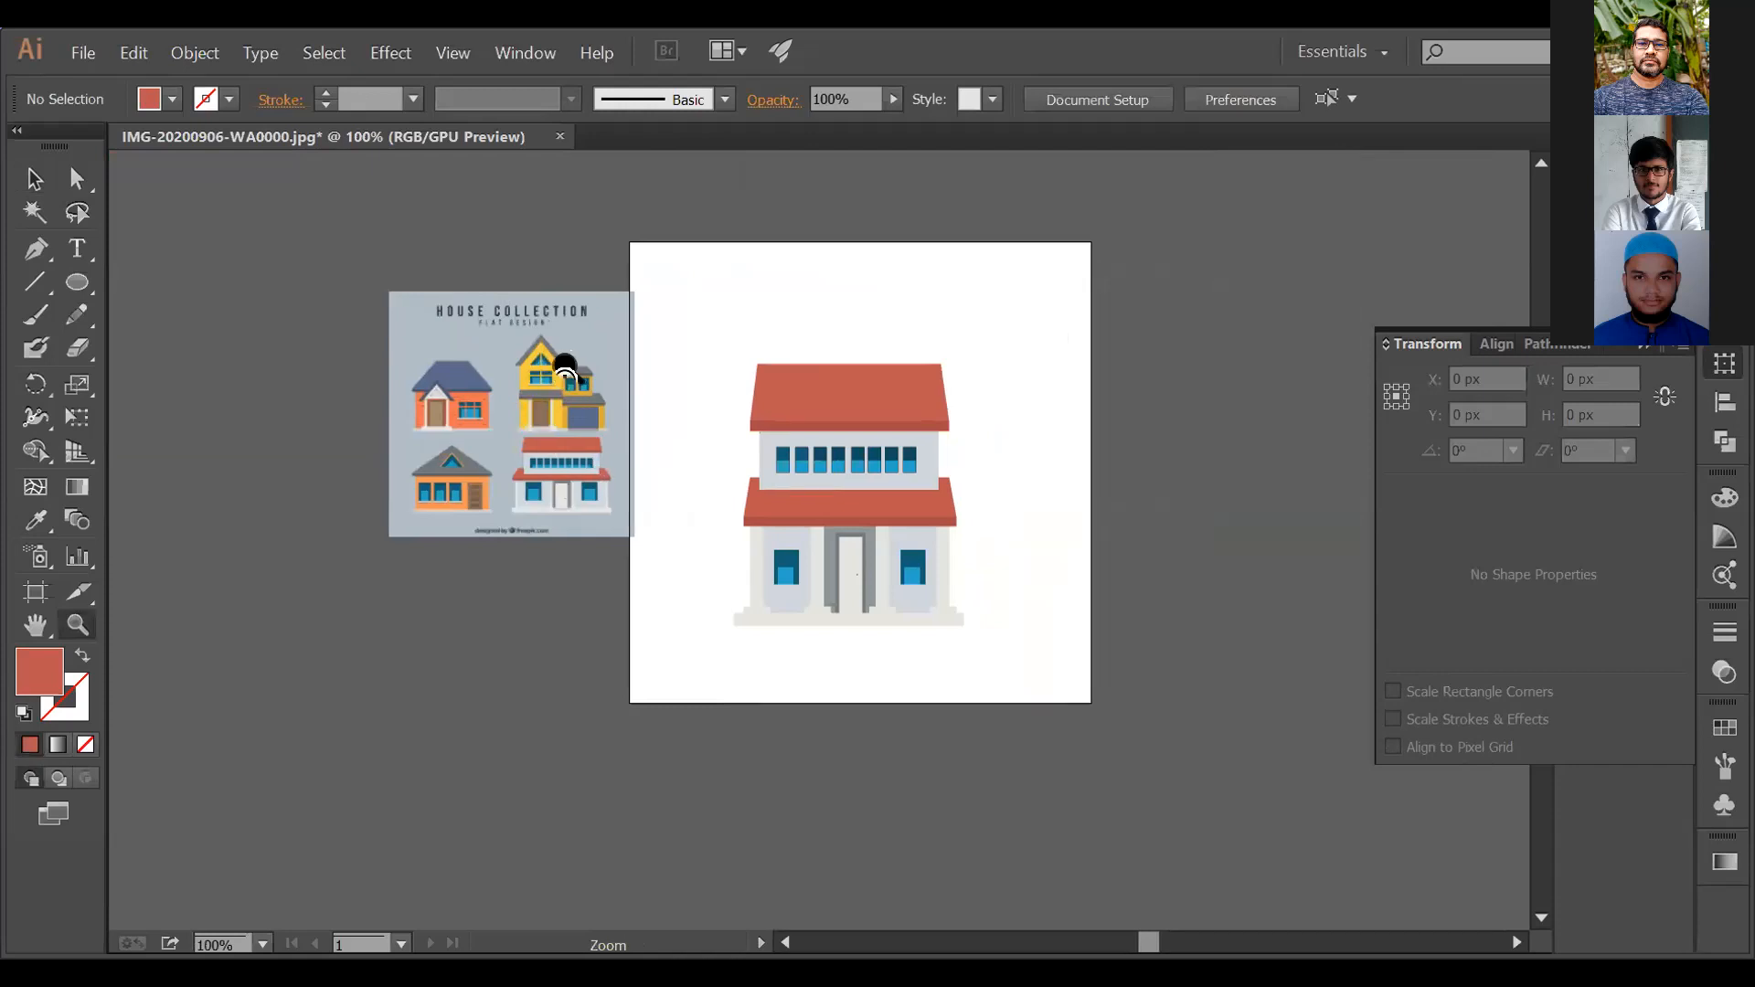
key(v)
drag(560, 375, 476, 335)
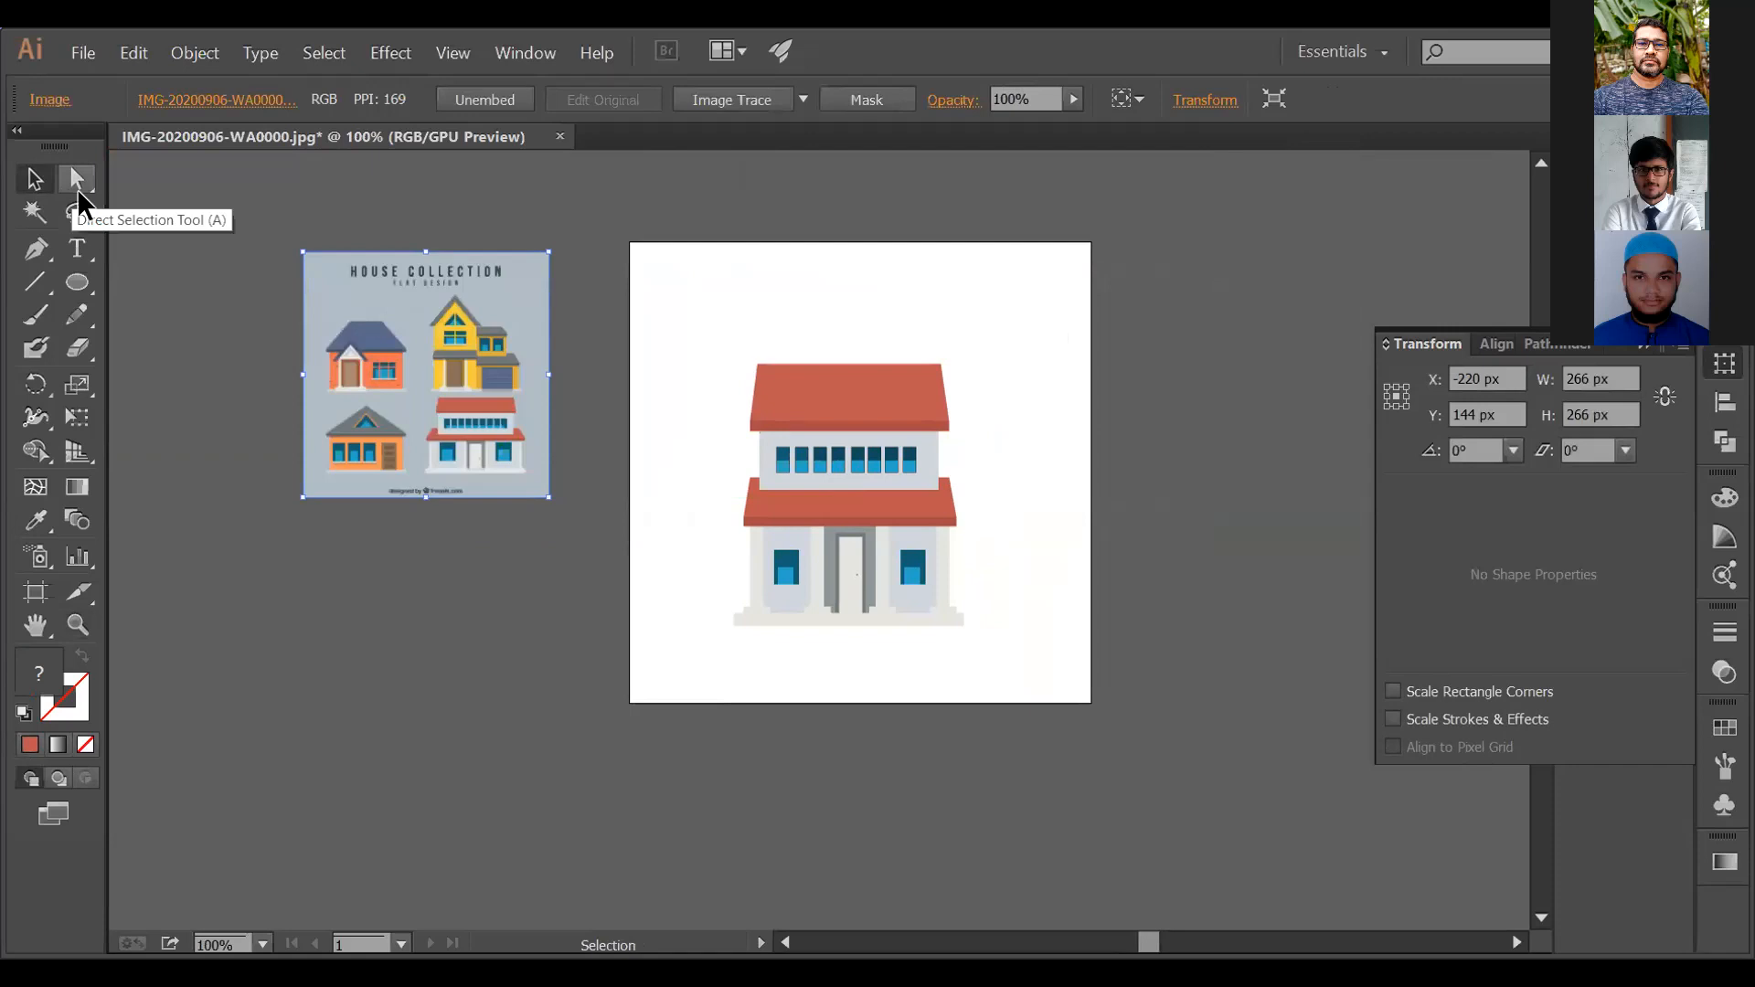
Step: Draw a 500 by 500 px rectangle covering the whole artboard
click(78, 285)
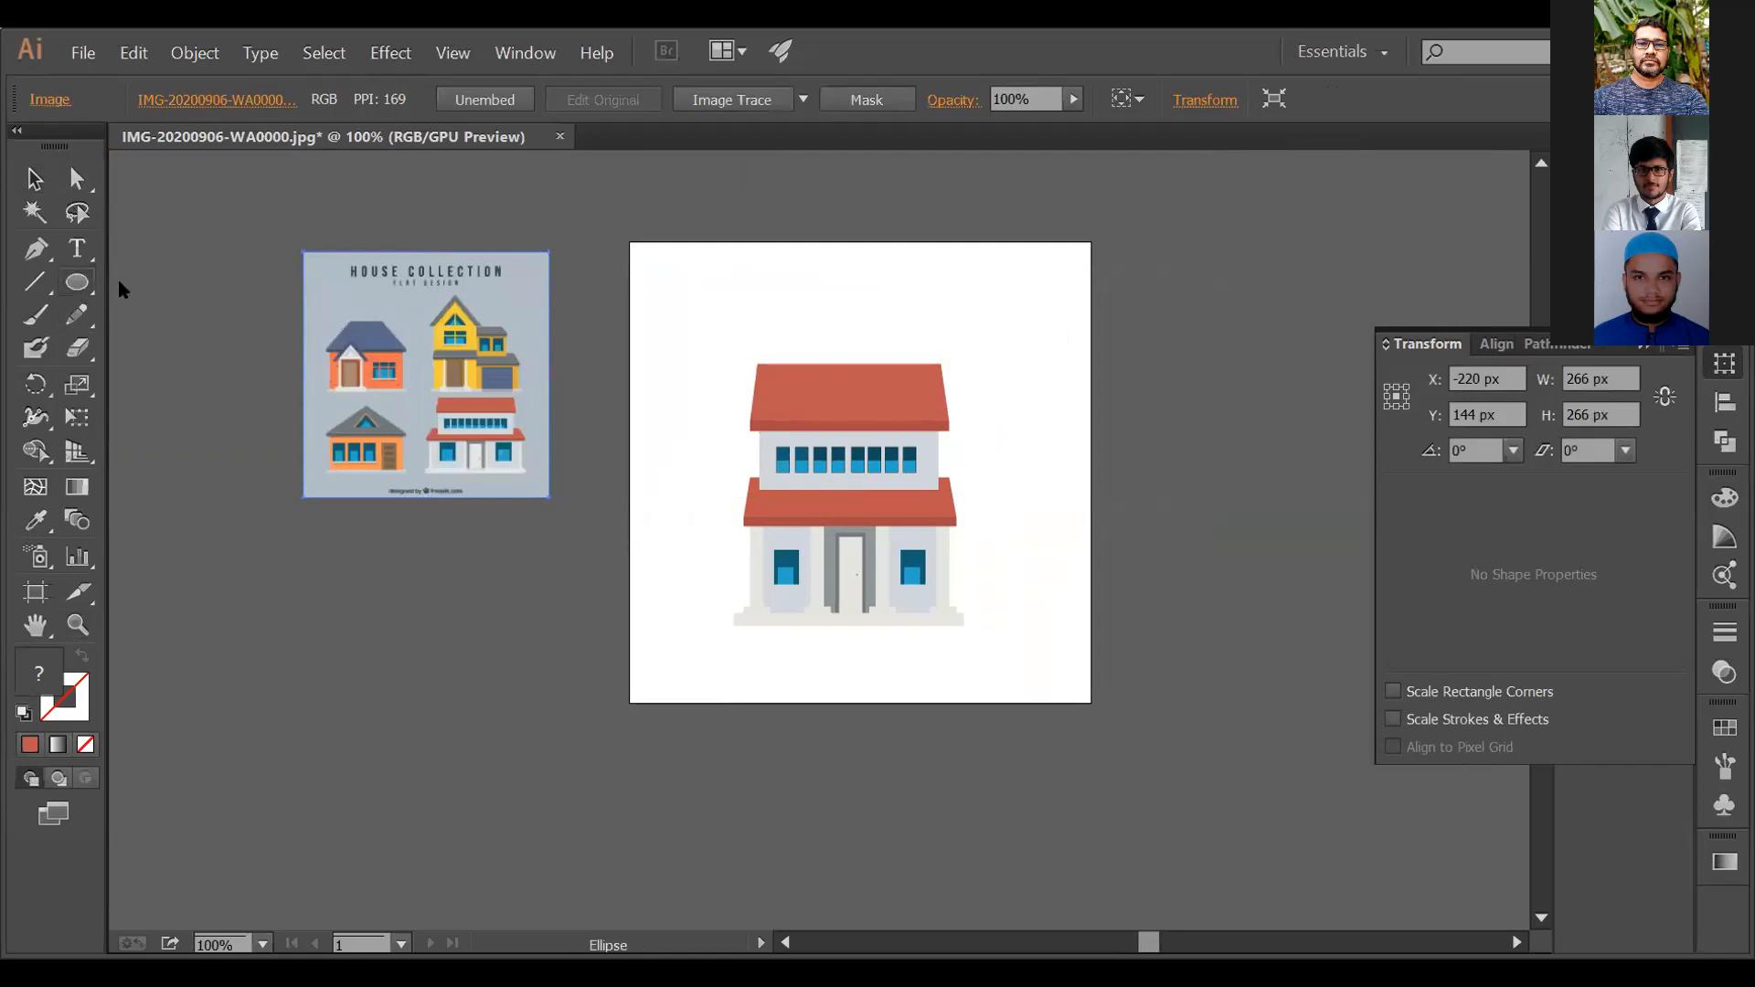
key(m)
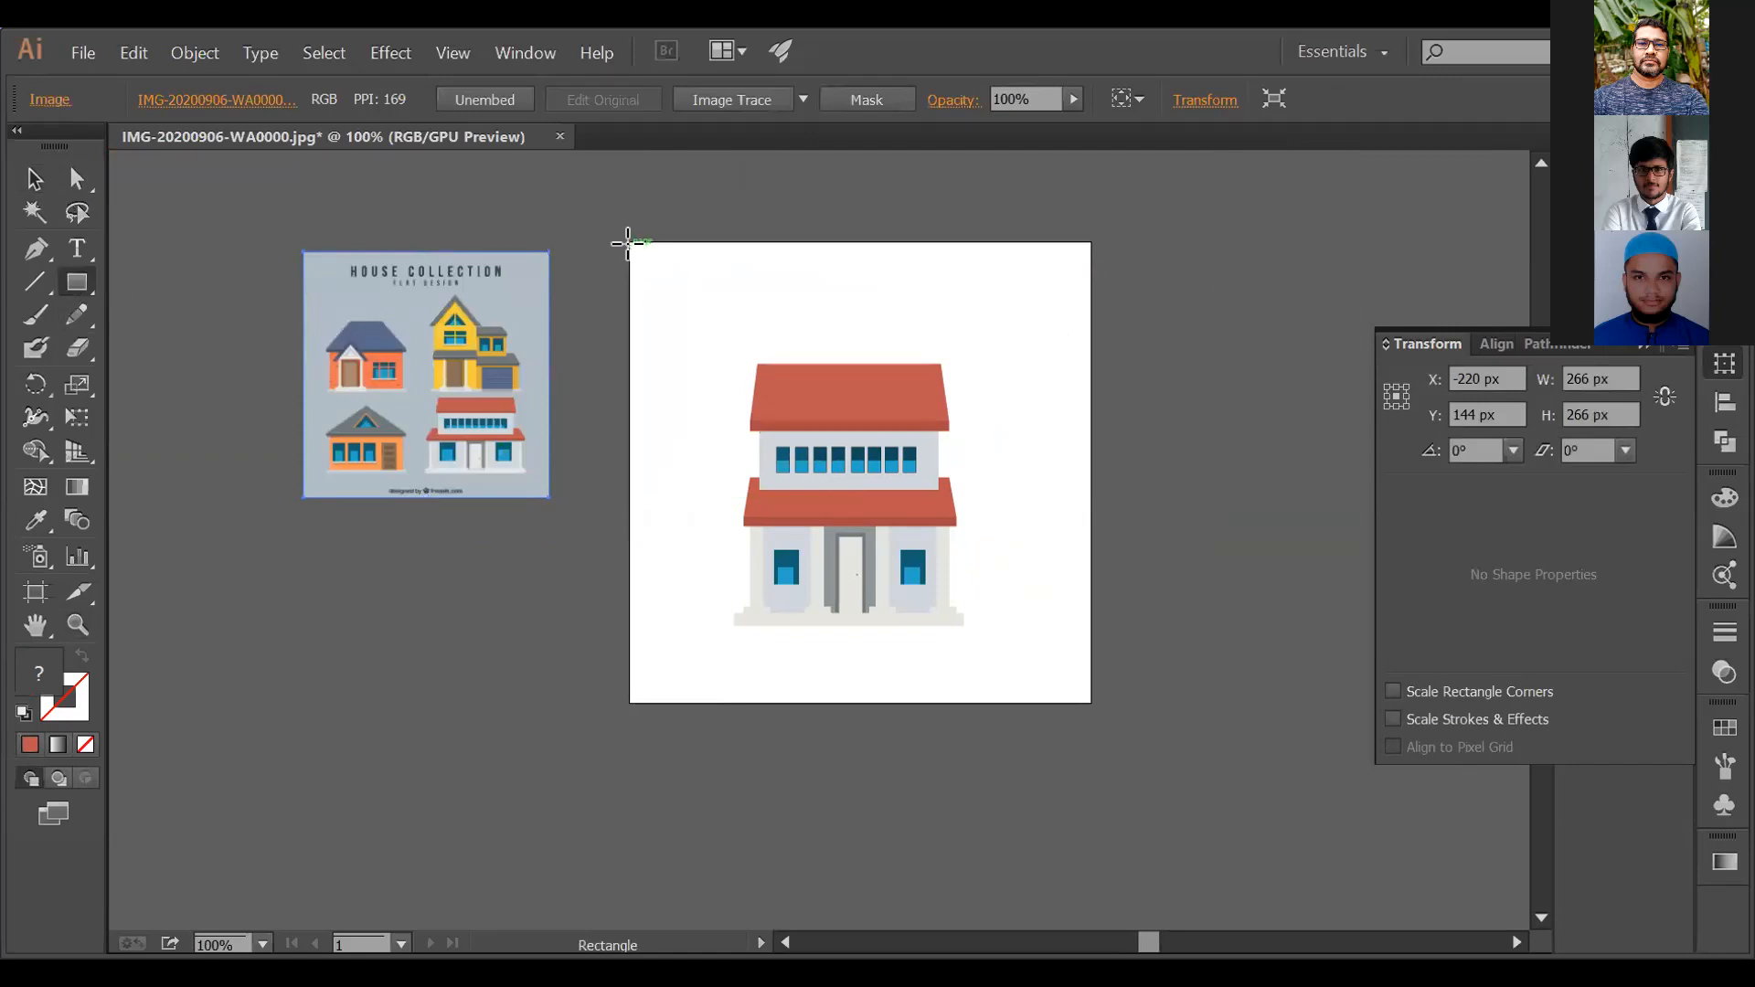
drag(629, 242, 1092, 702)
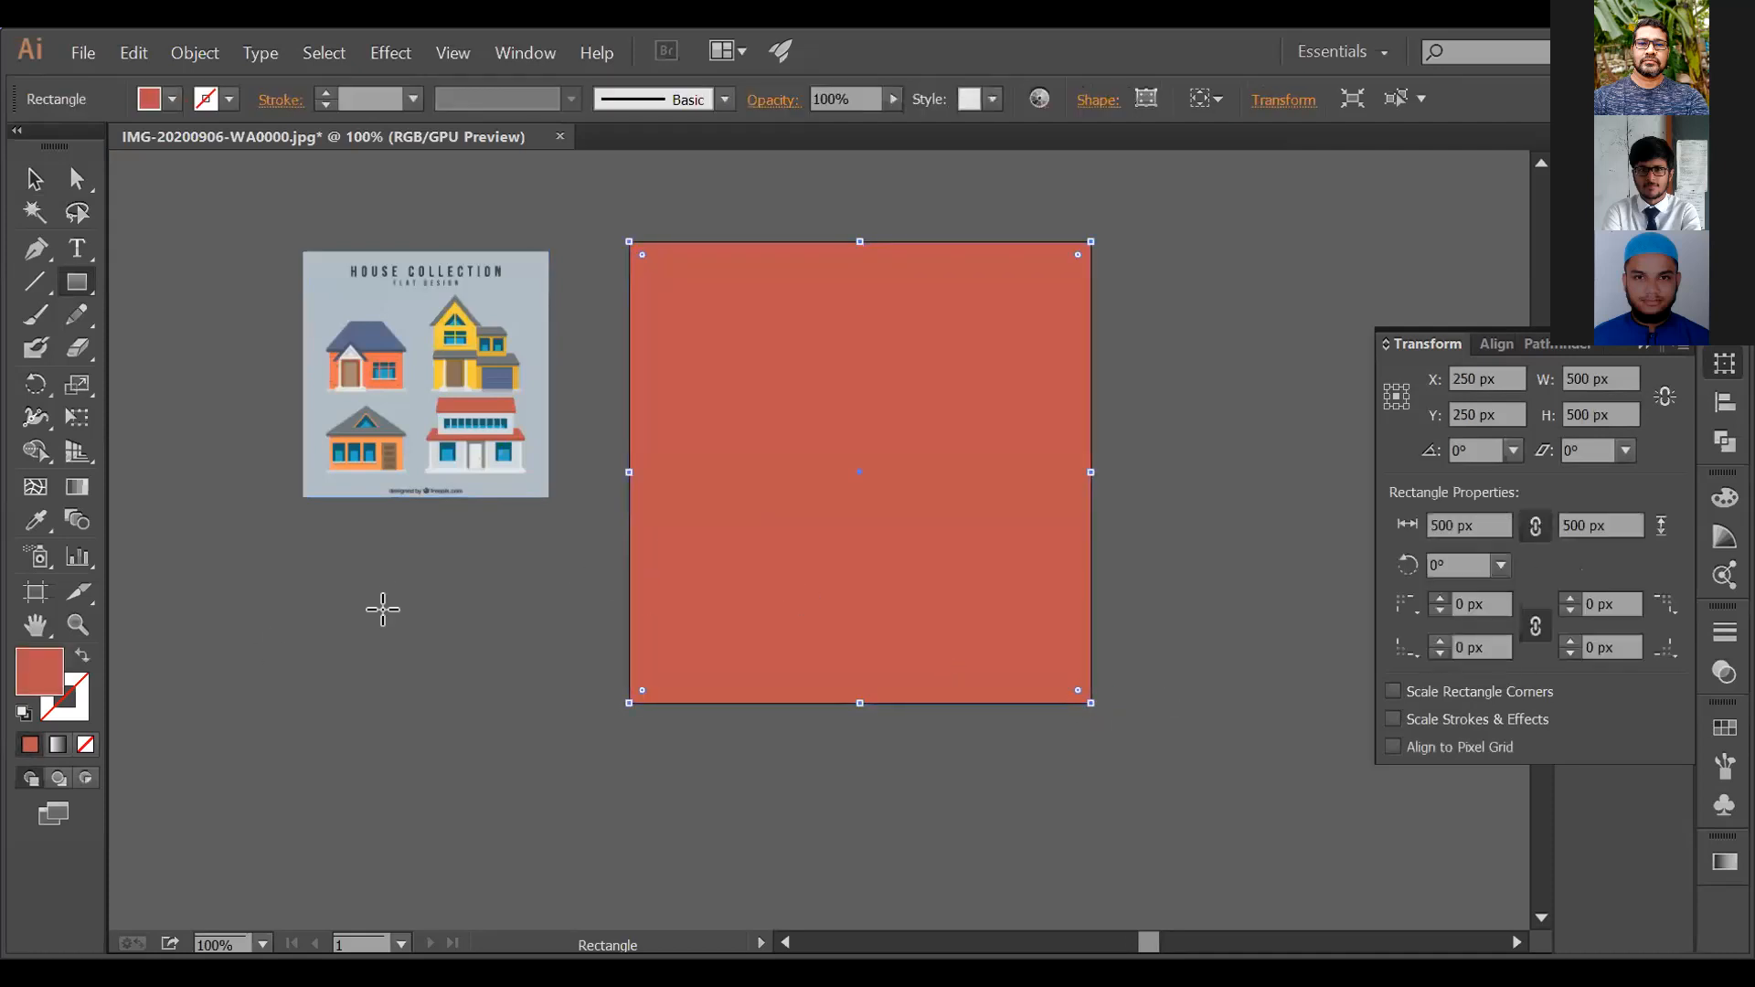
Step: Fill the artboard-sized rectangle with a muted greyish mauve-brown
double_click(39, 672)
click(199, 342)
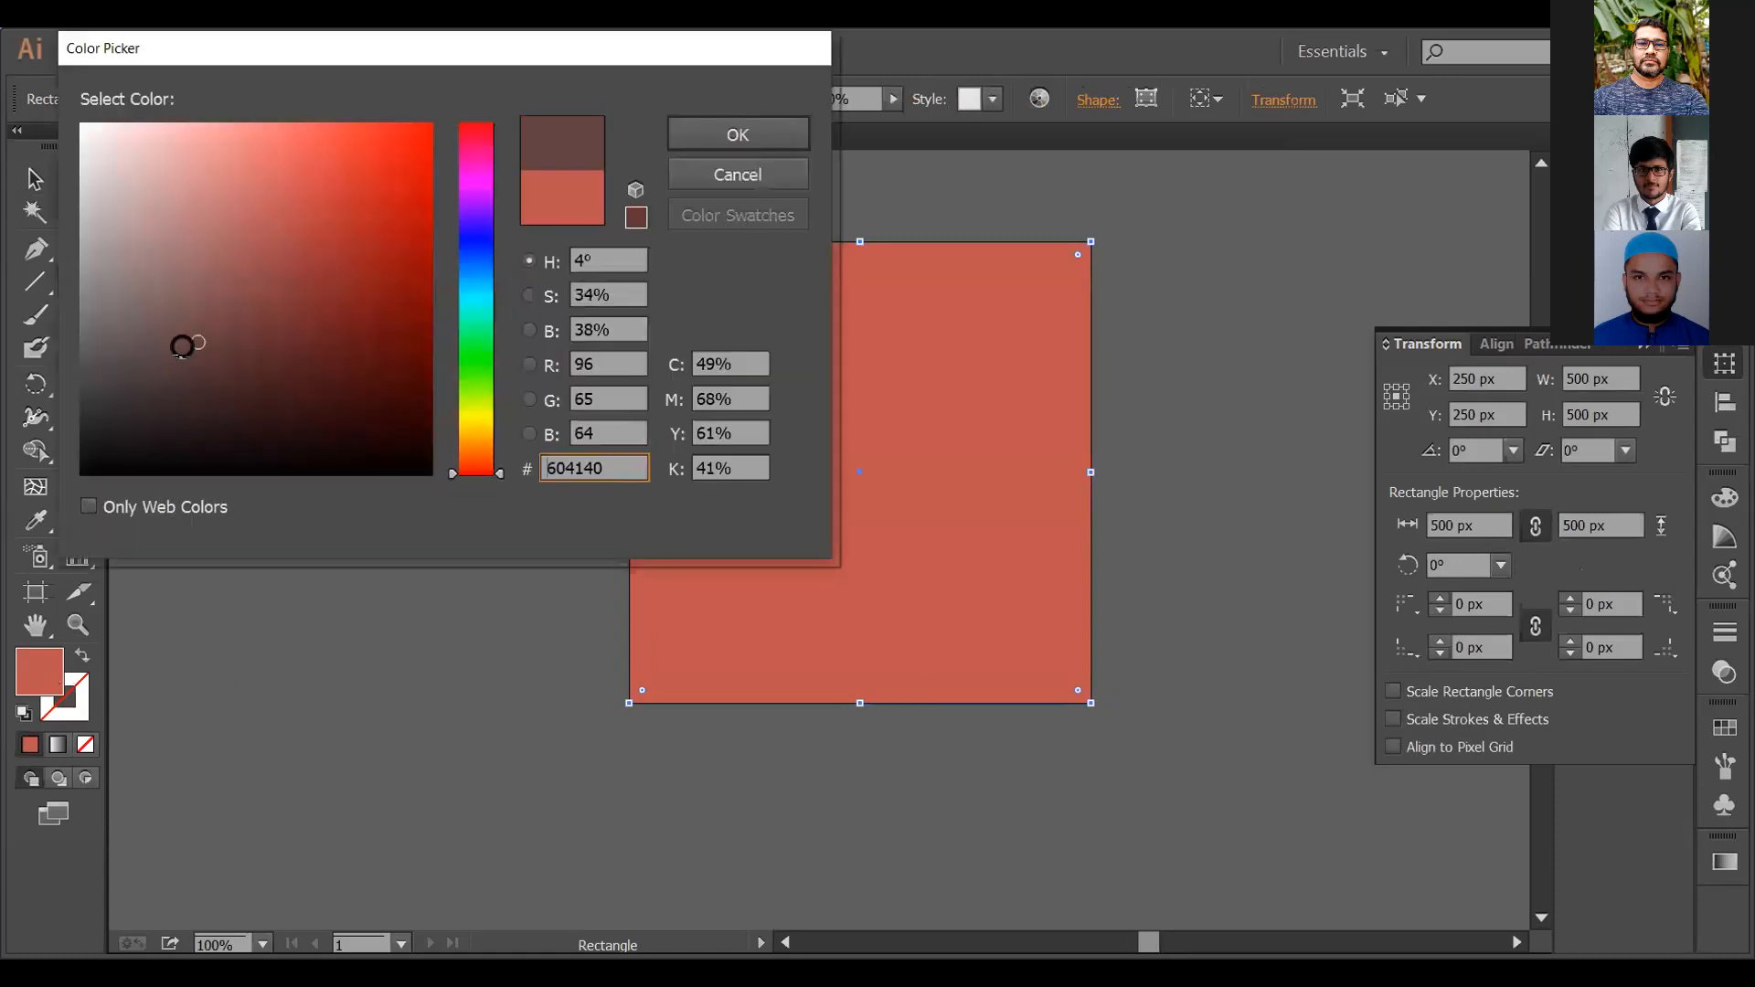
click(145, 349)
click(134, 382)
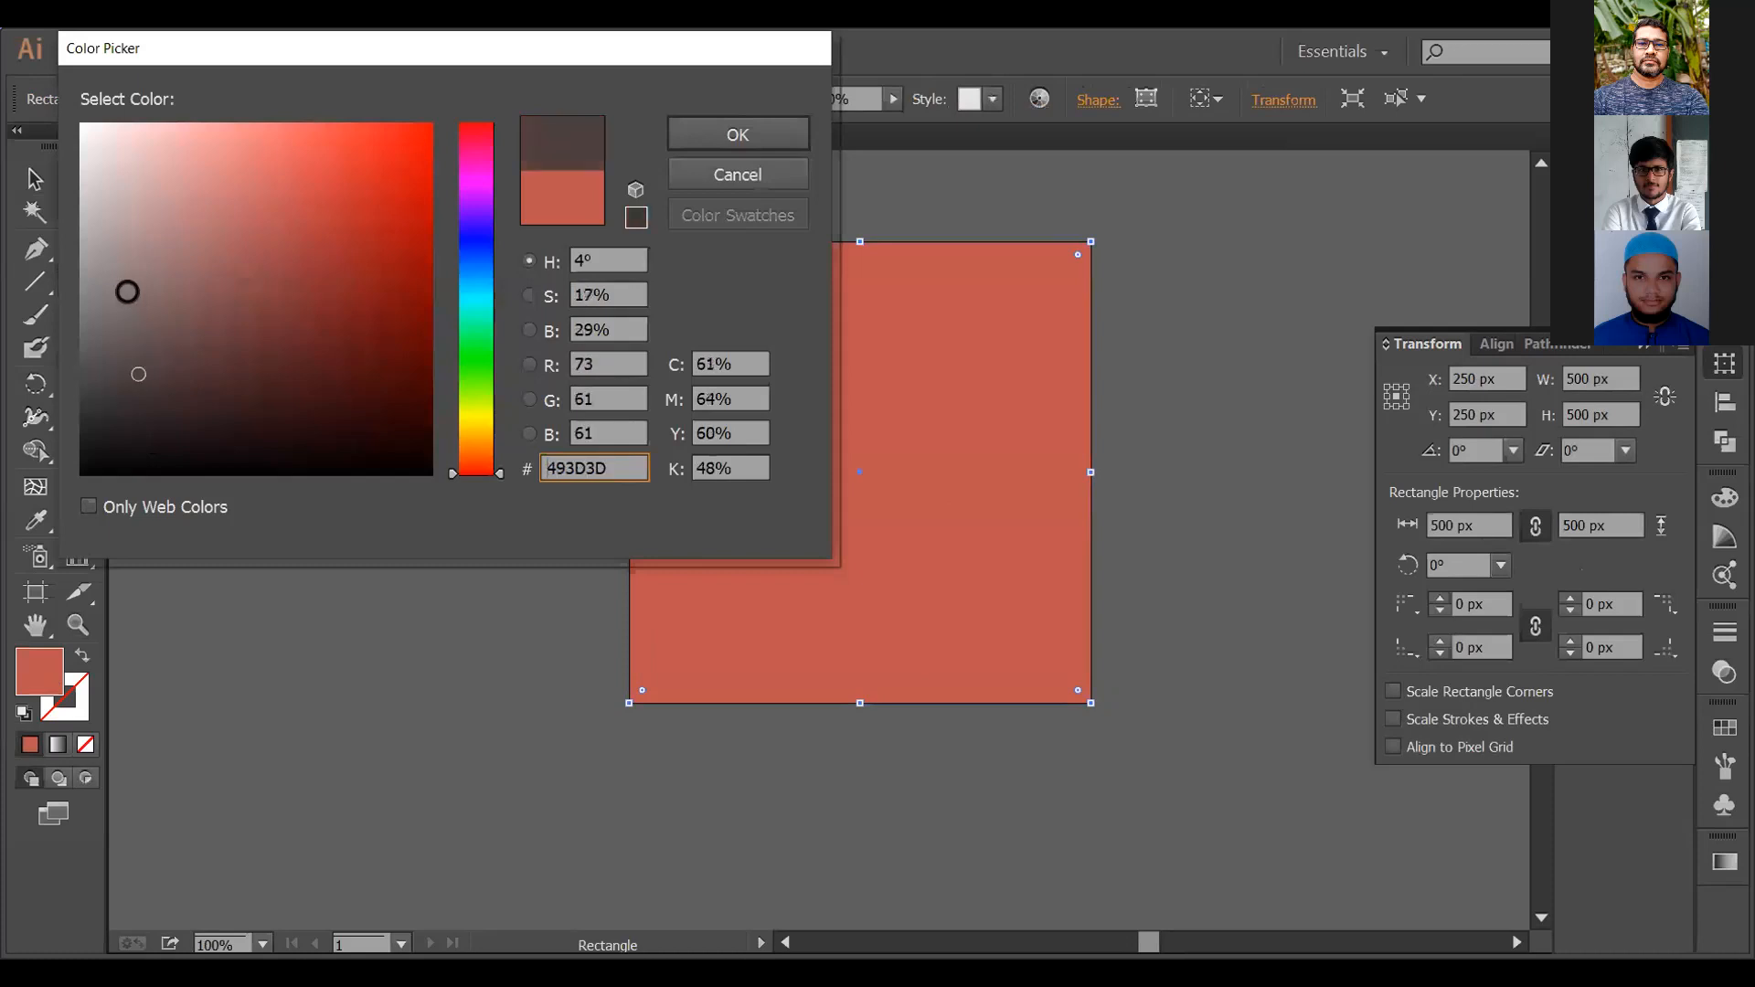
click(697, 134)
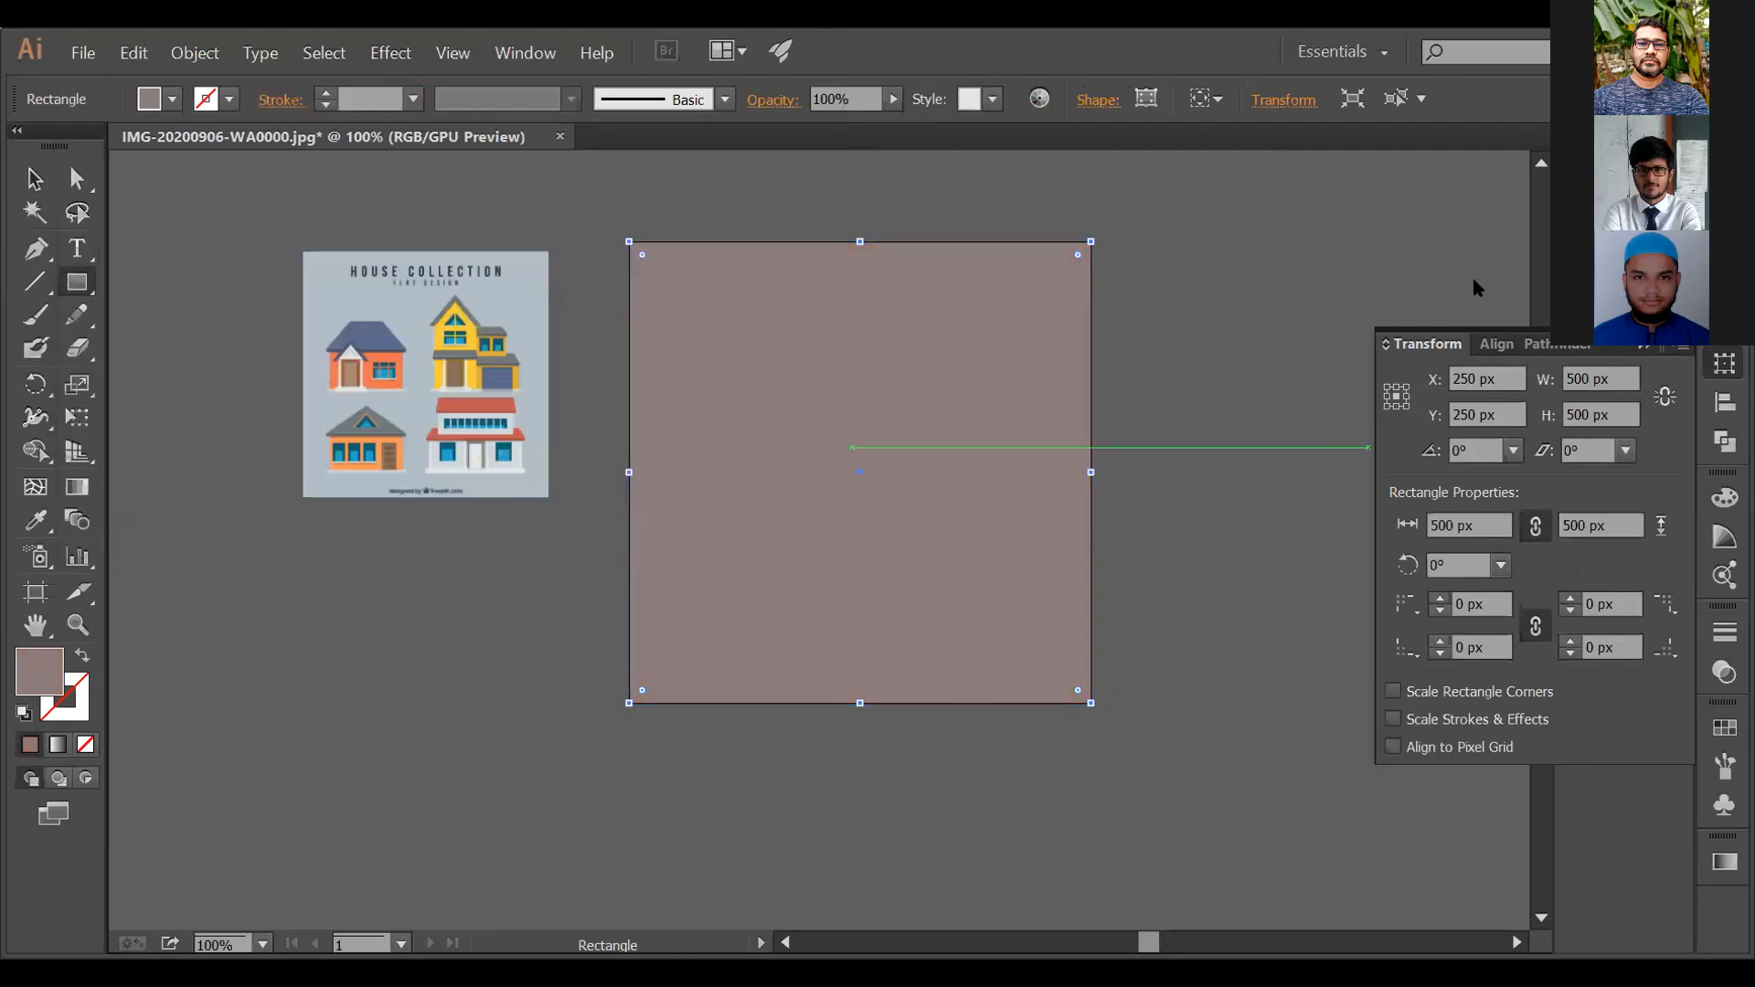
Step: Move the background rectangle below all house shapes in Layer 1, directly above the reference image
key(F7)
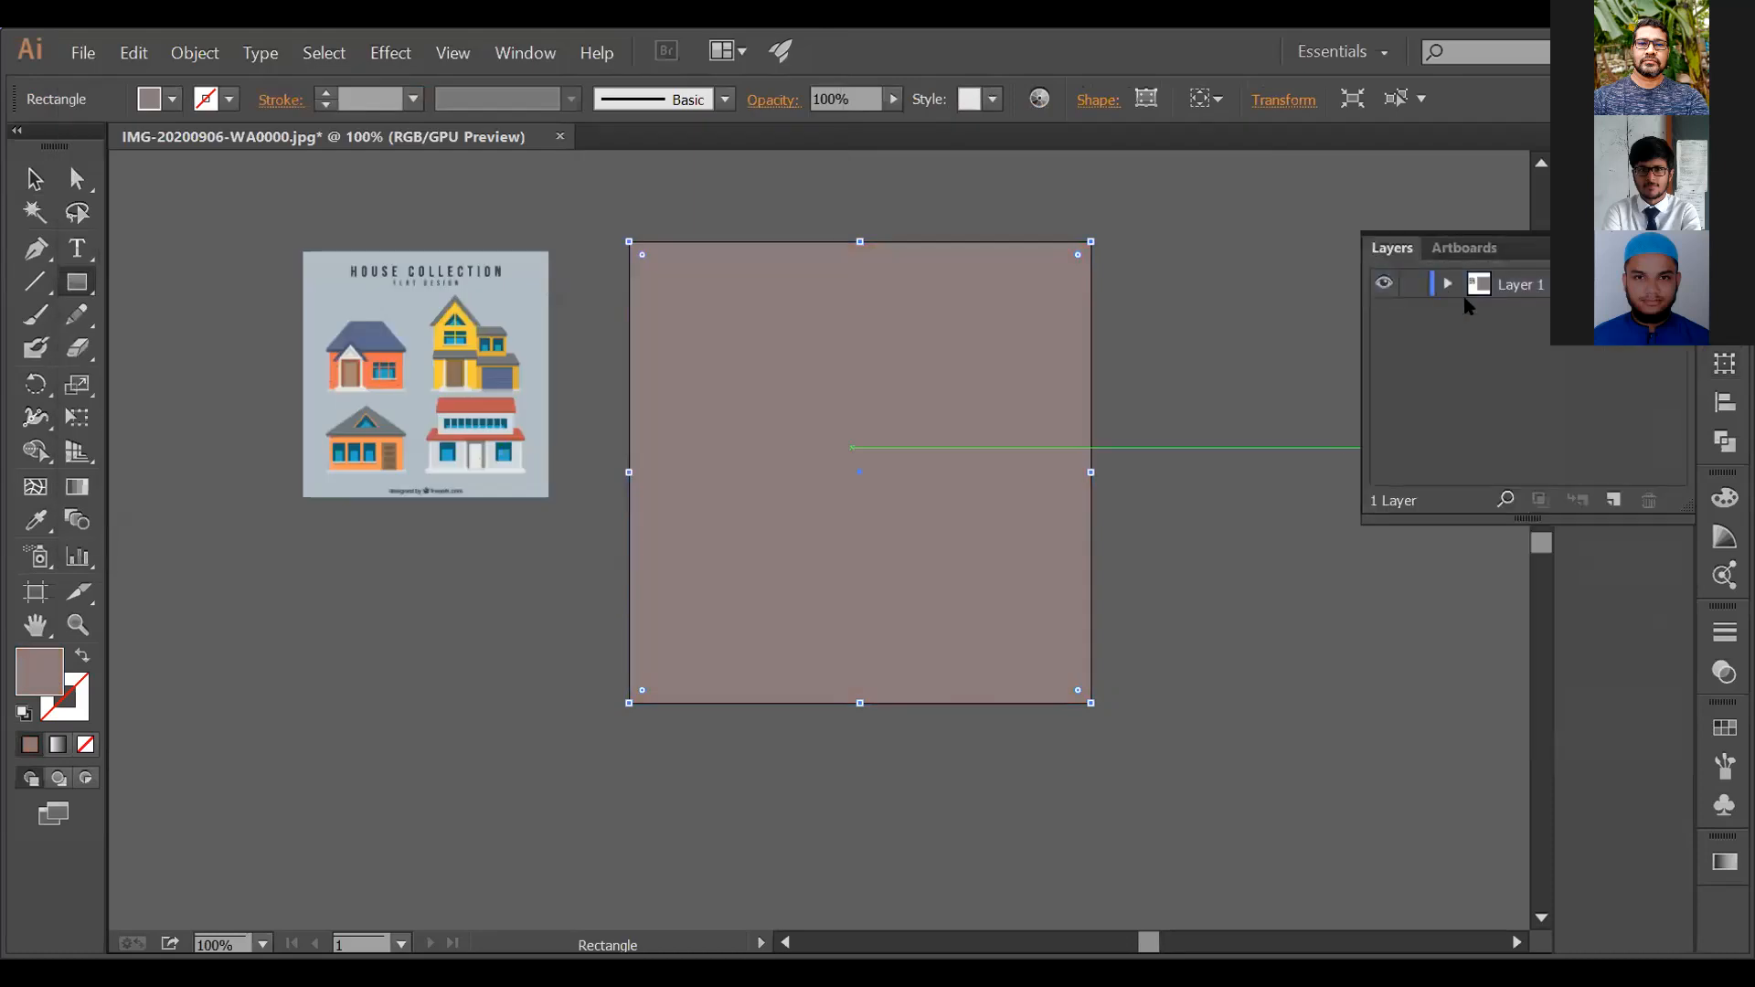
click(1447, 283)
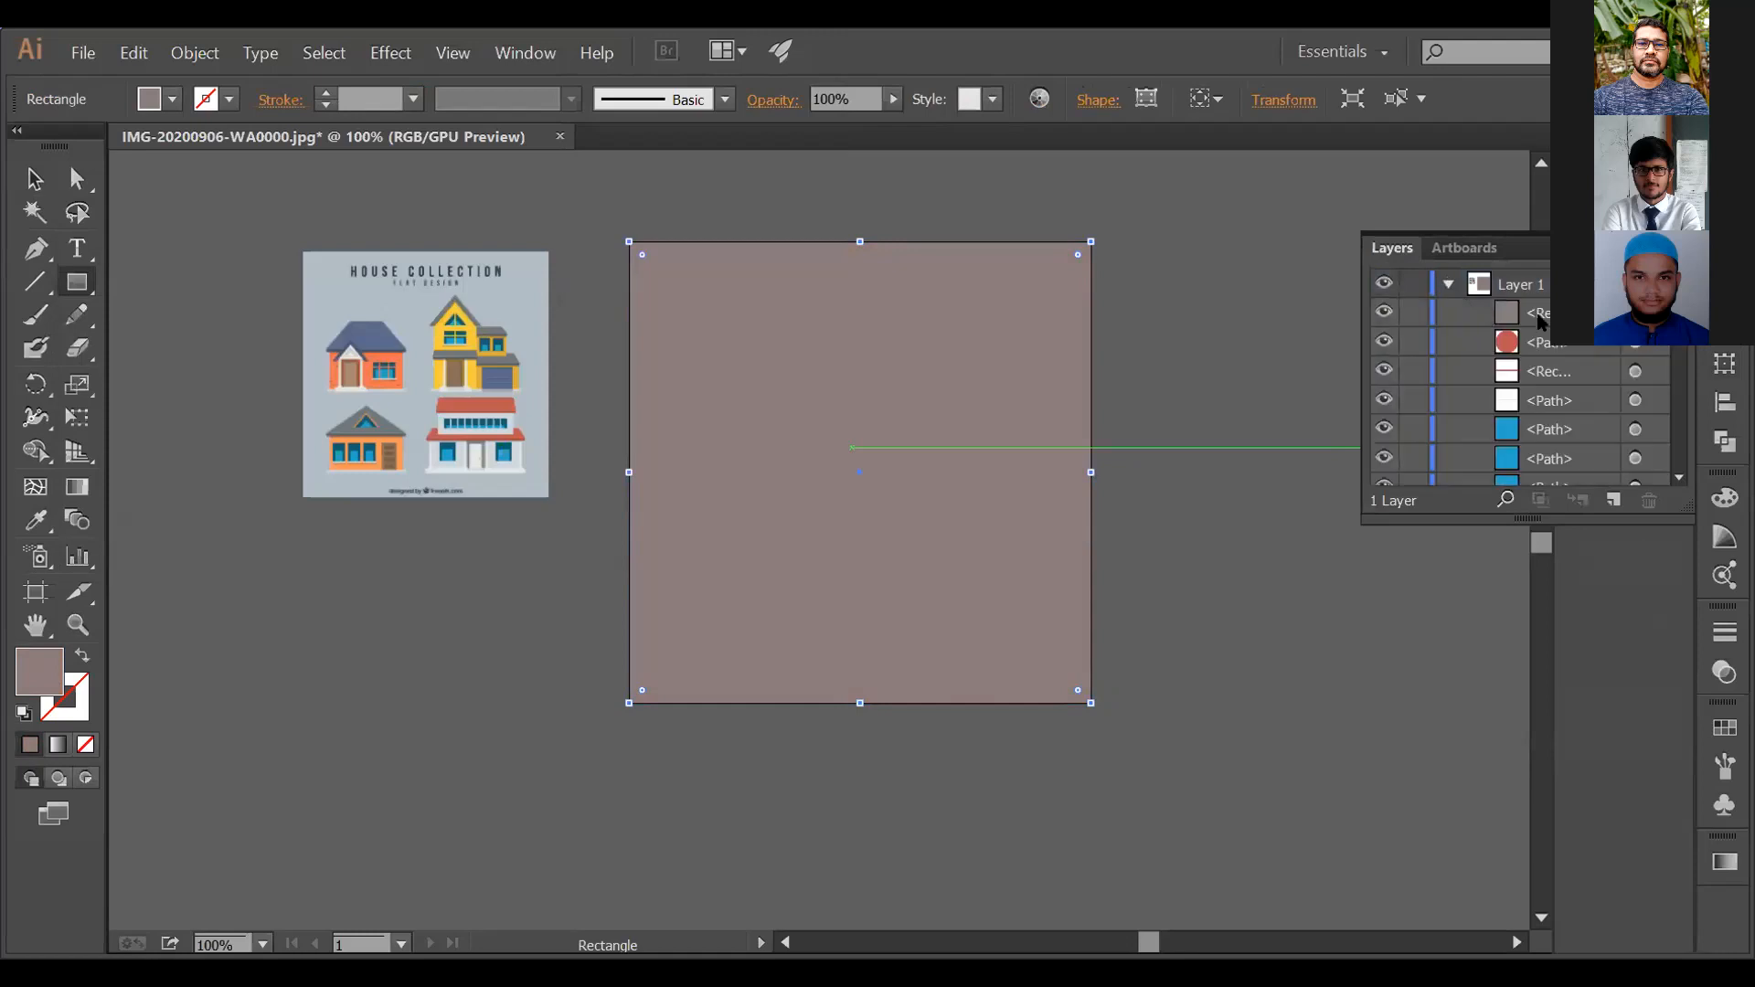
drag(1596, 312, 1580, 458)
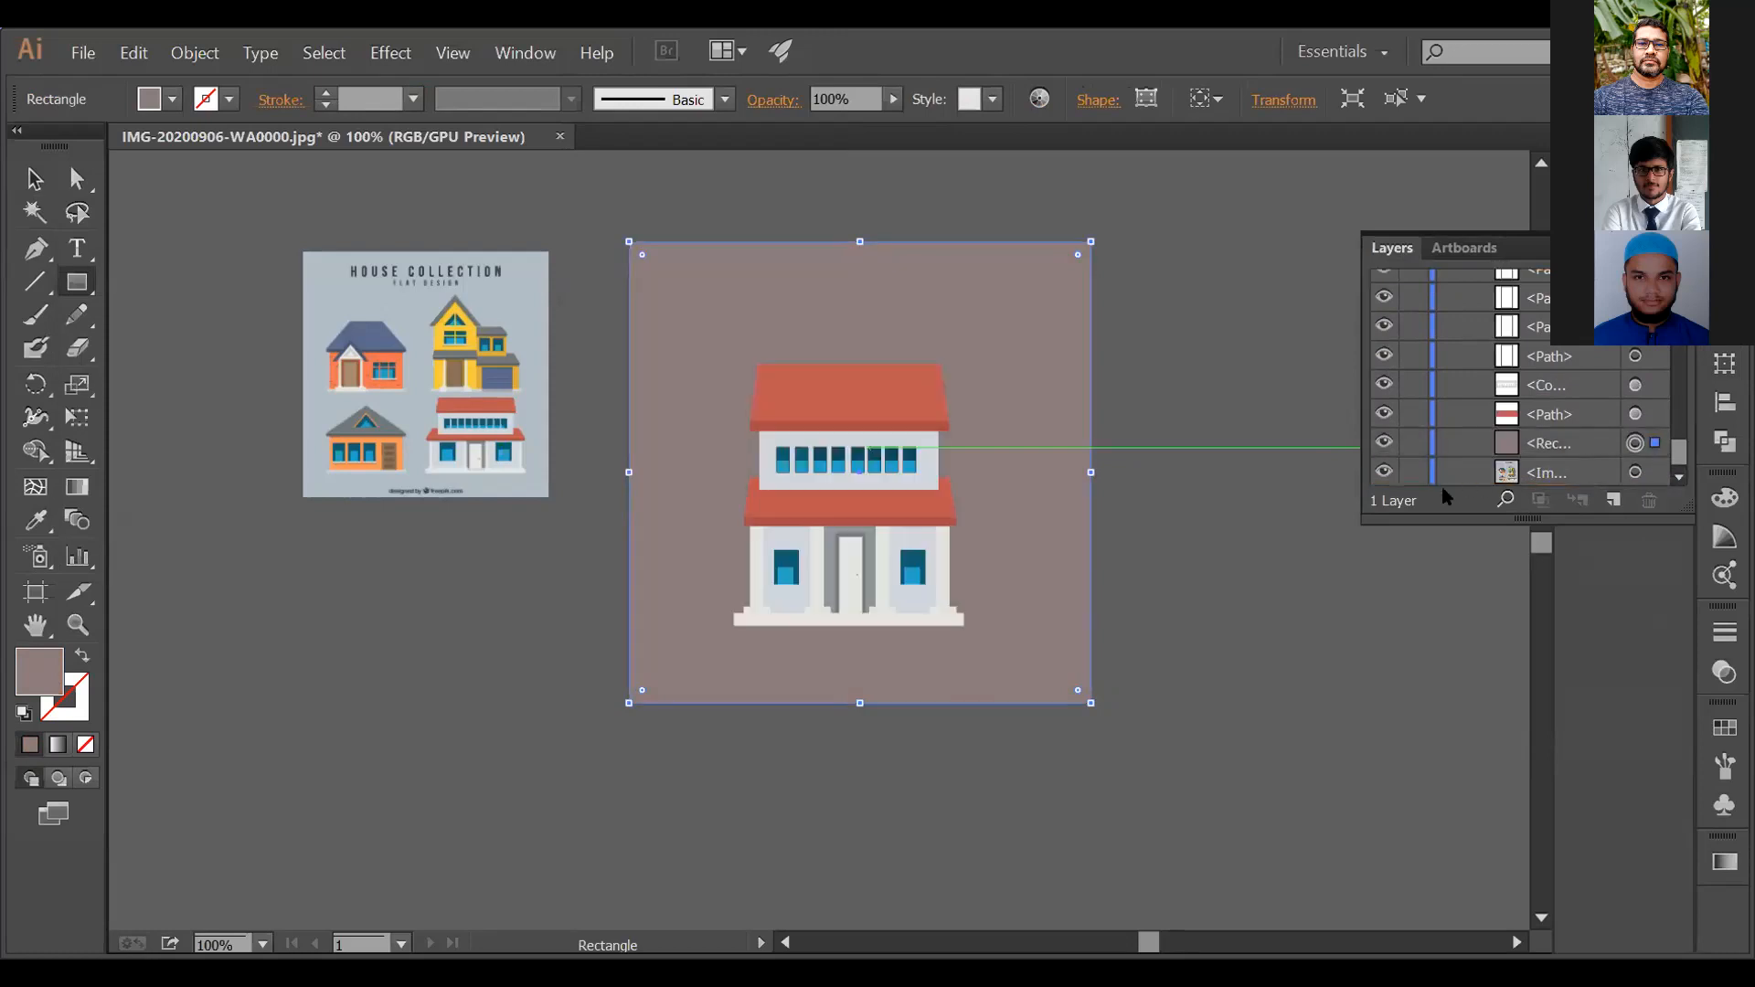
Step: Lock the reference image's object in Layer 1 and deselect the background rectangle
click(1414, 471)
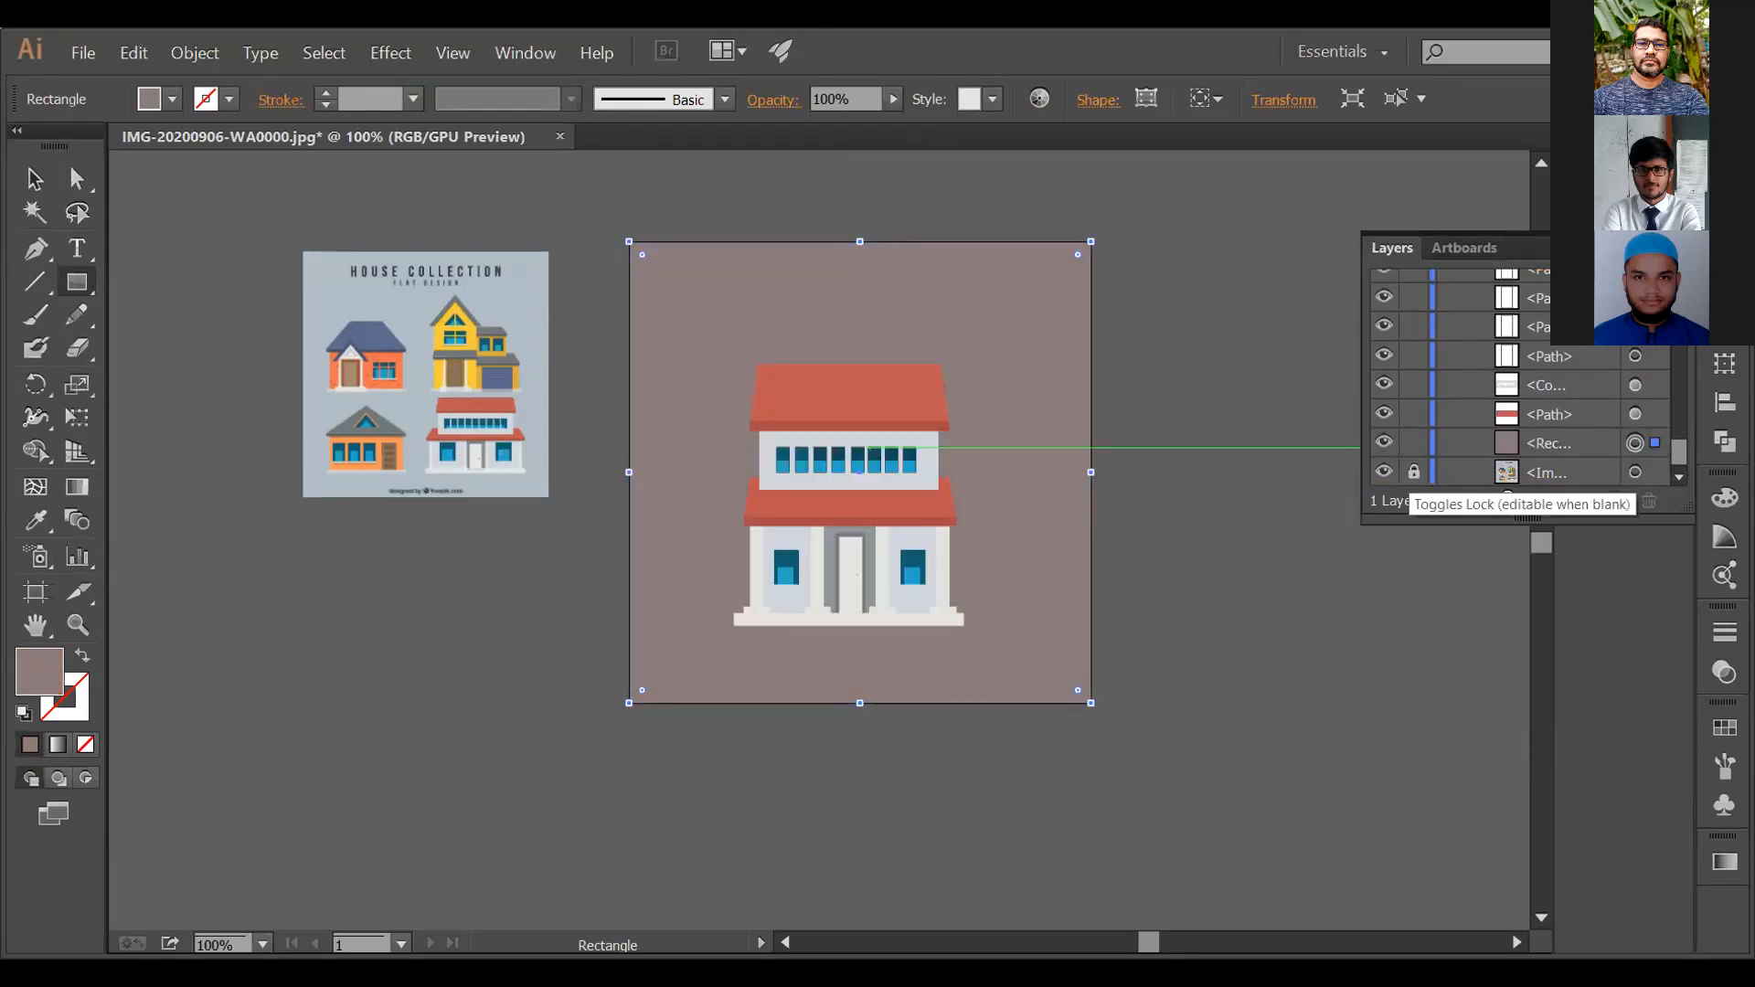
key(F7)
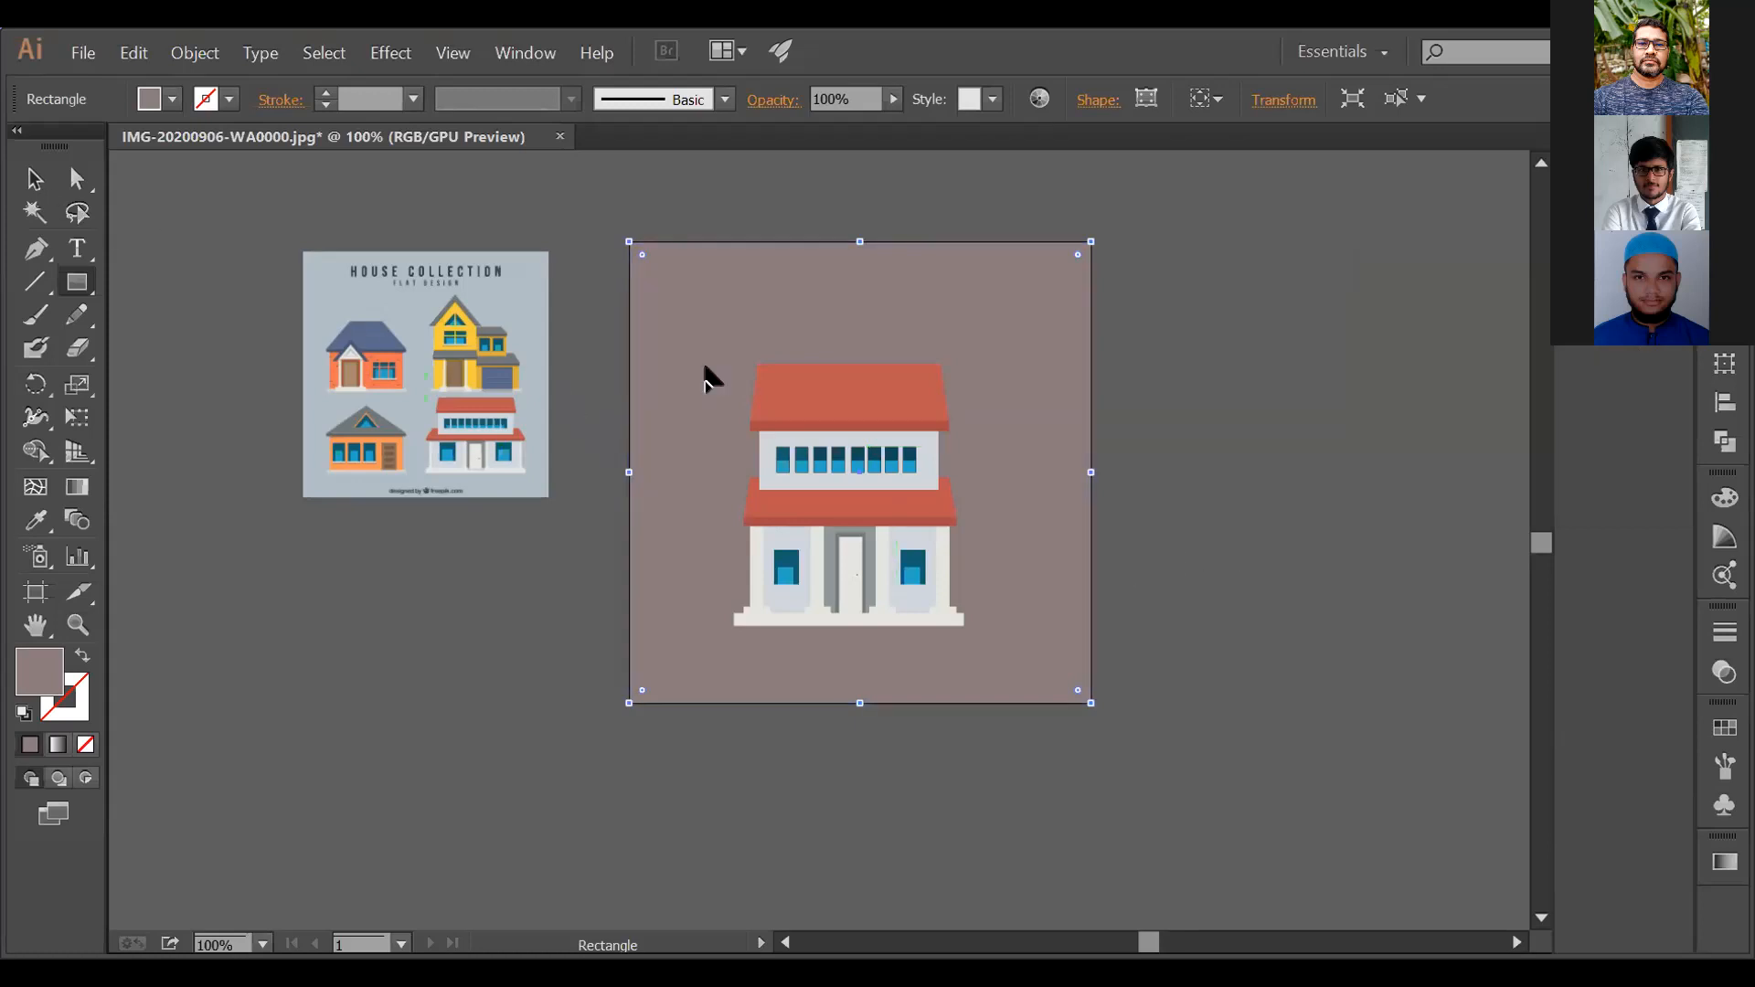
key(v)
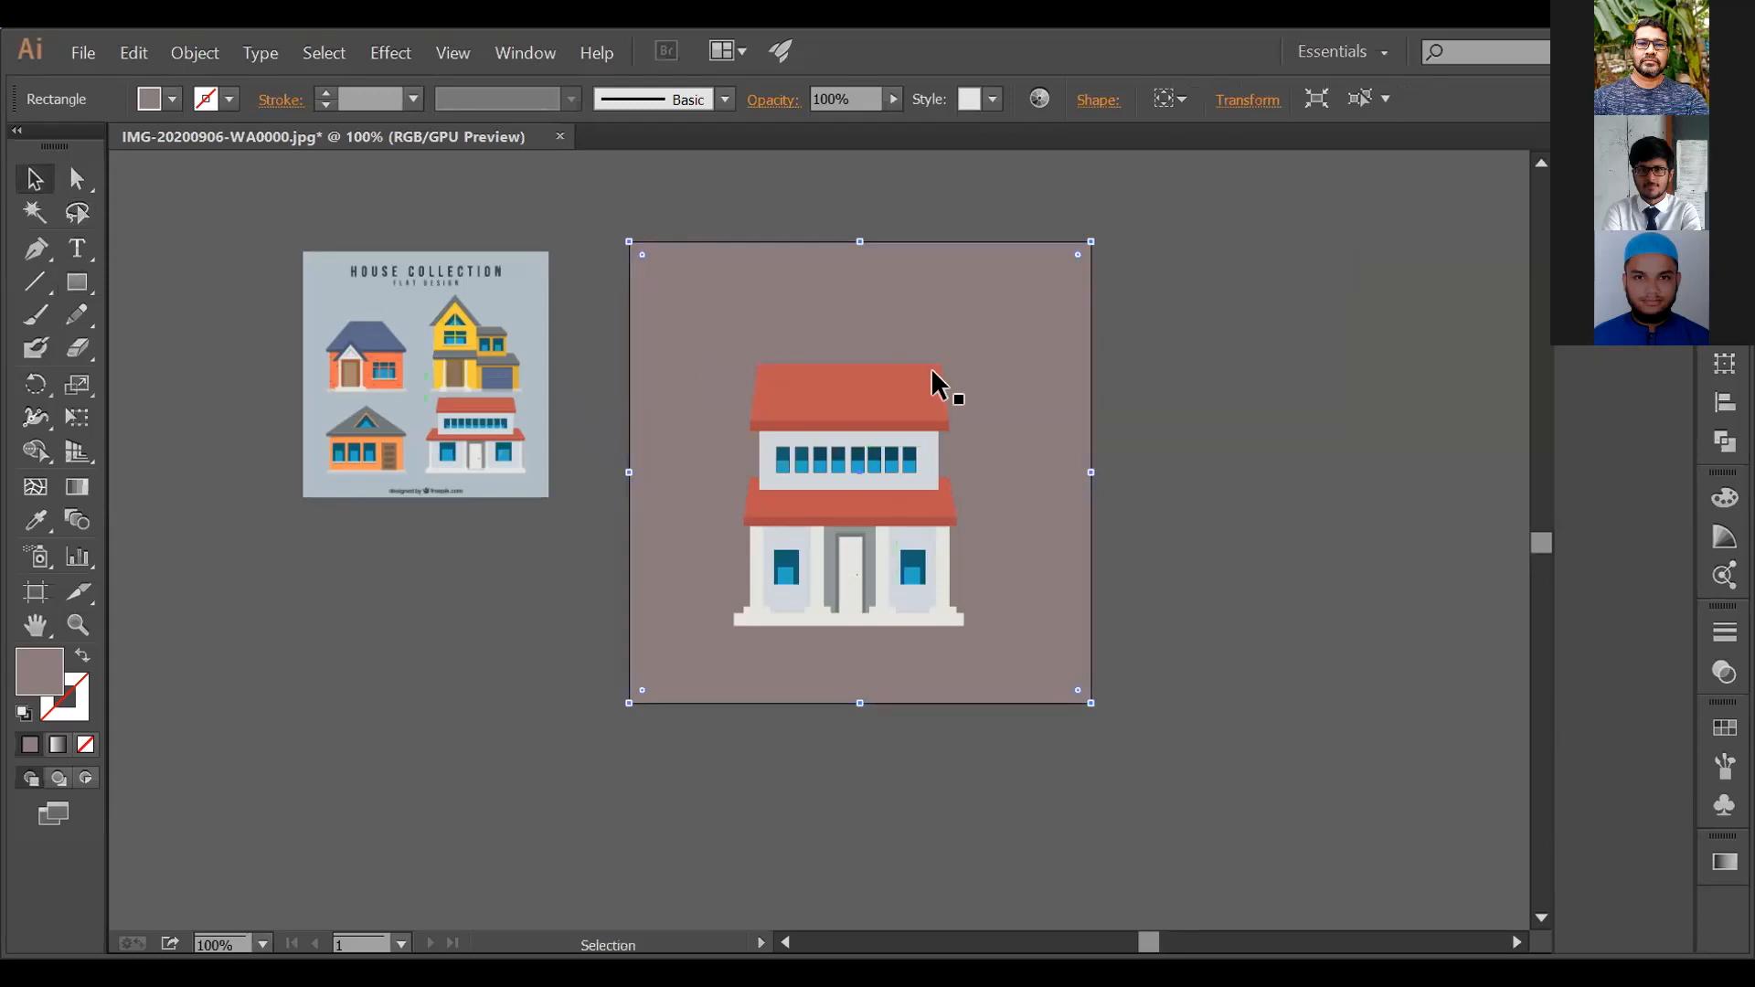
click(1128, 415)
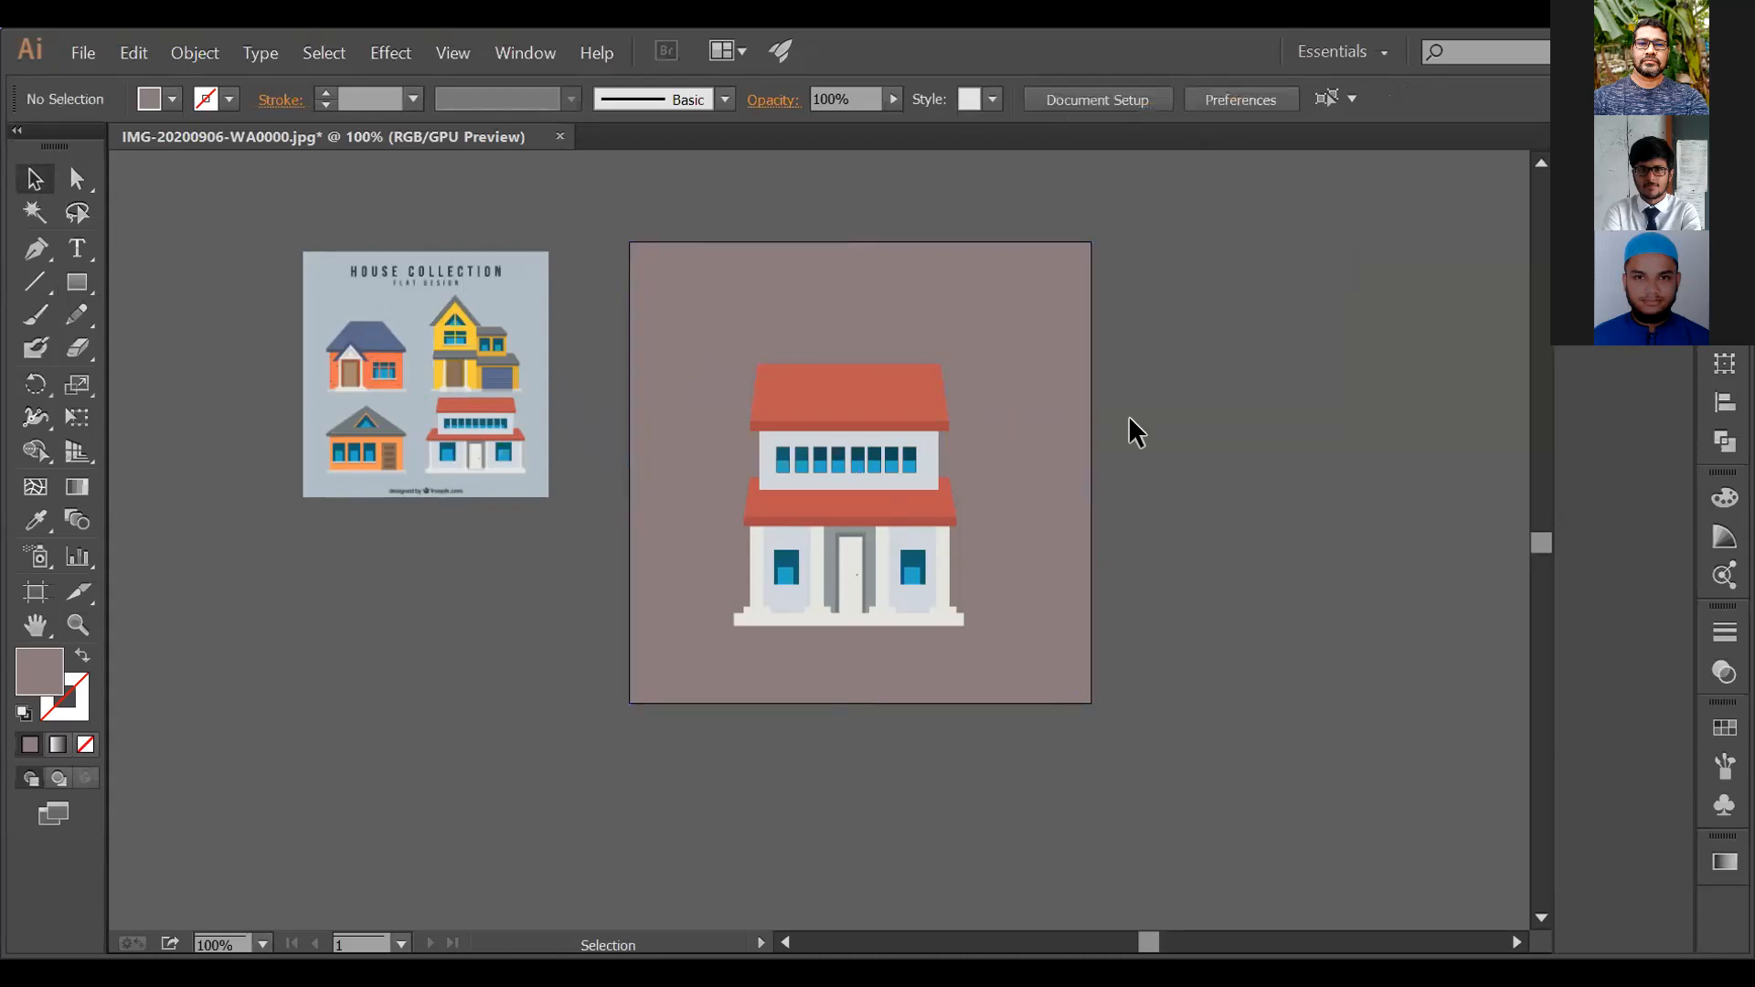
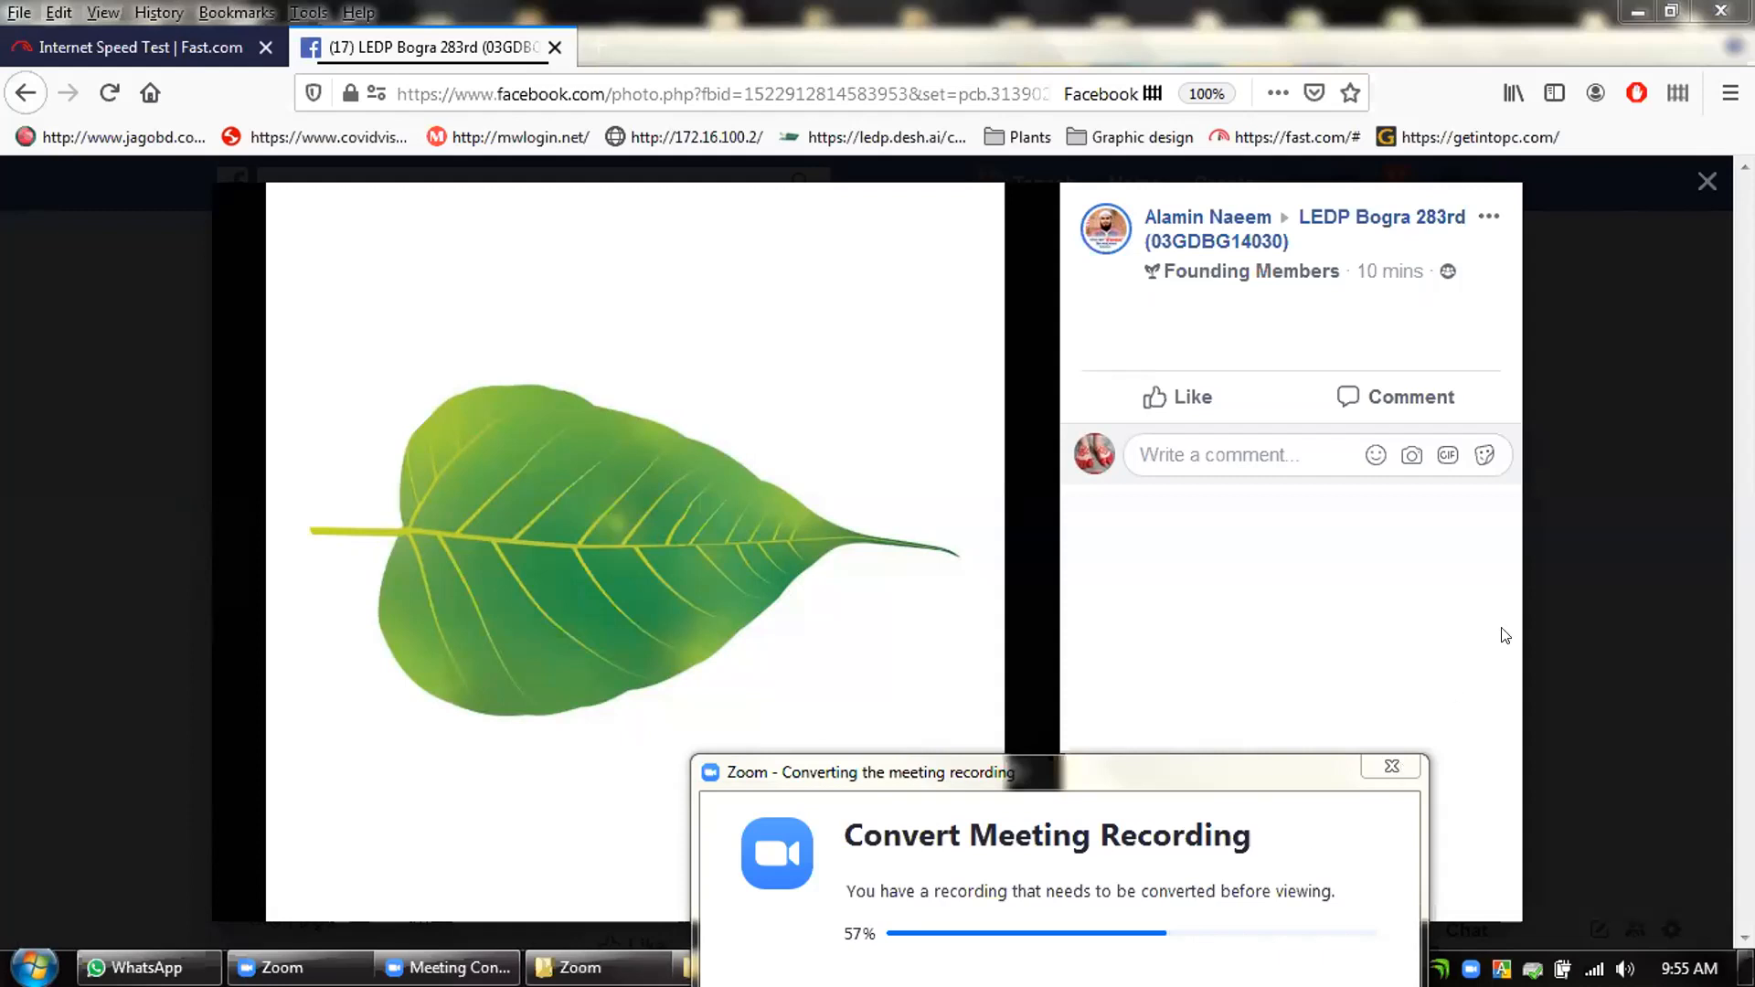
Step: Reopen the green leaf photo from the group post and give it a Love reaction
click(1650, 537)
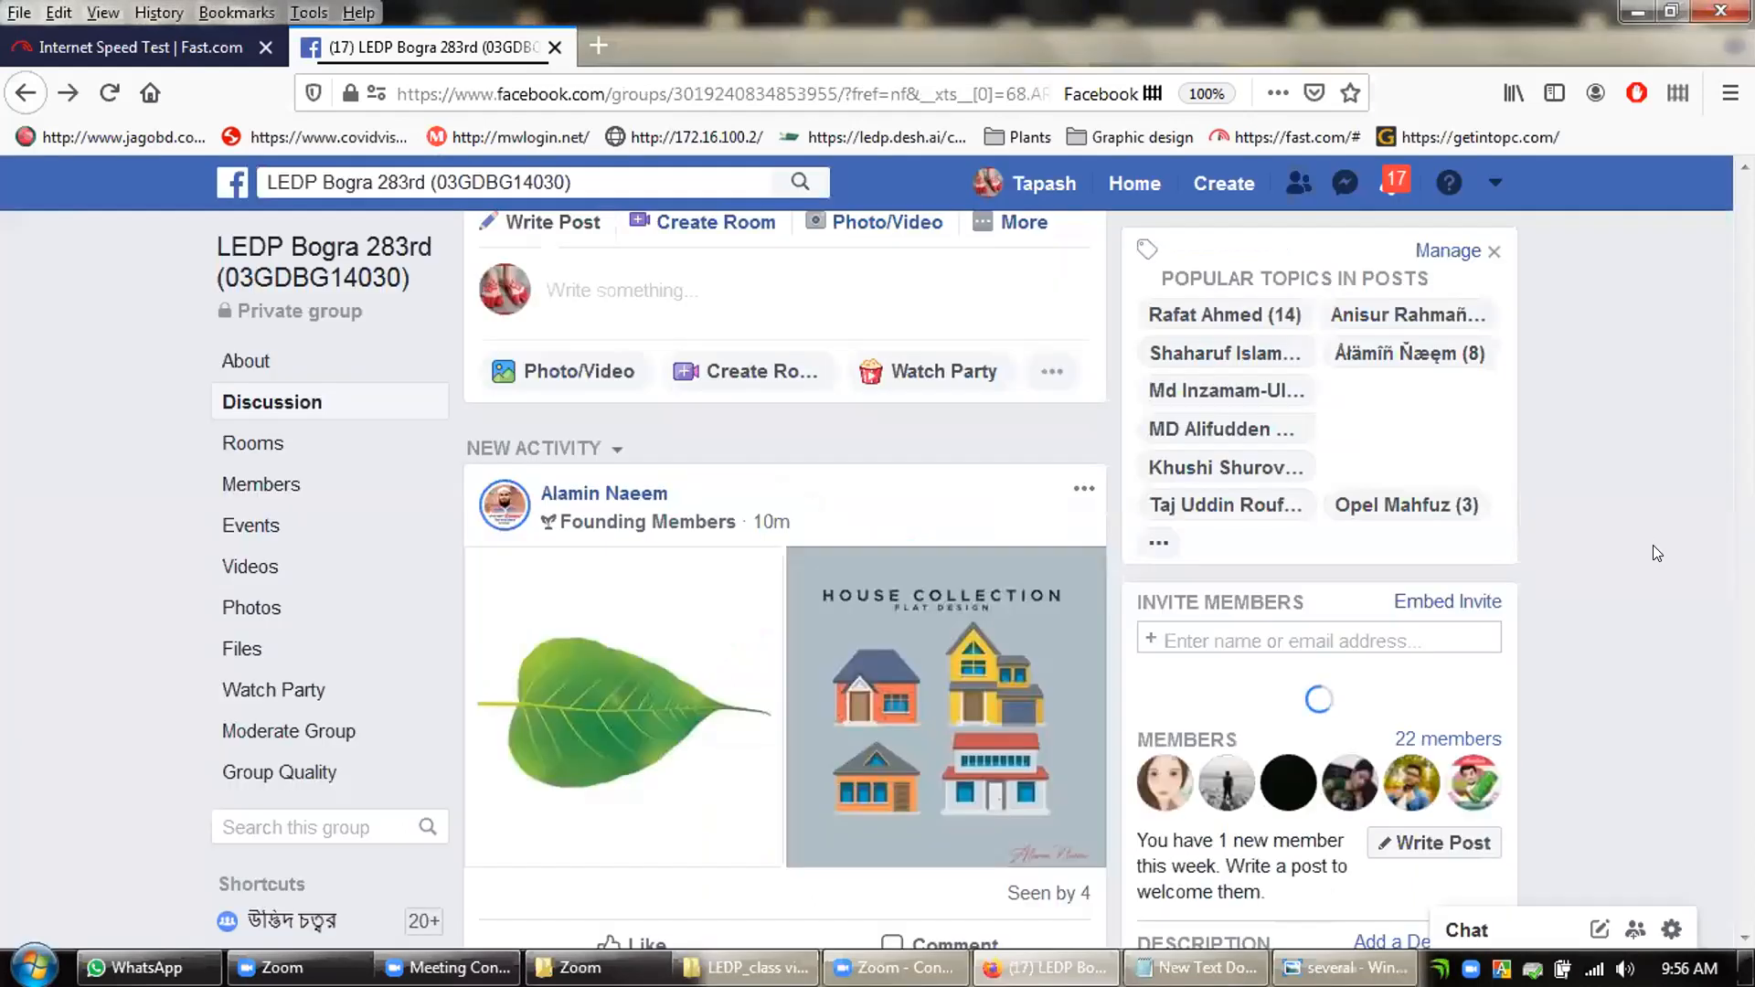
click(645, 697)
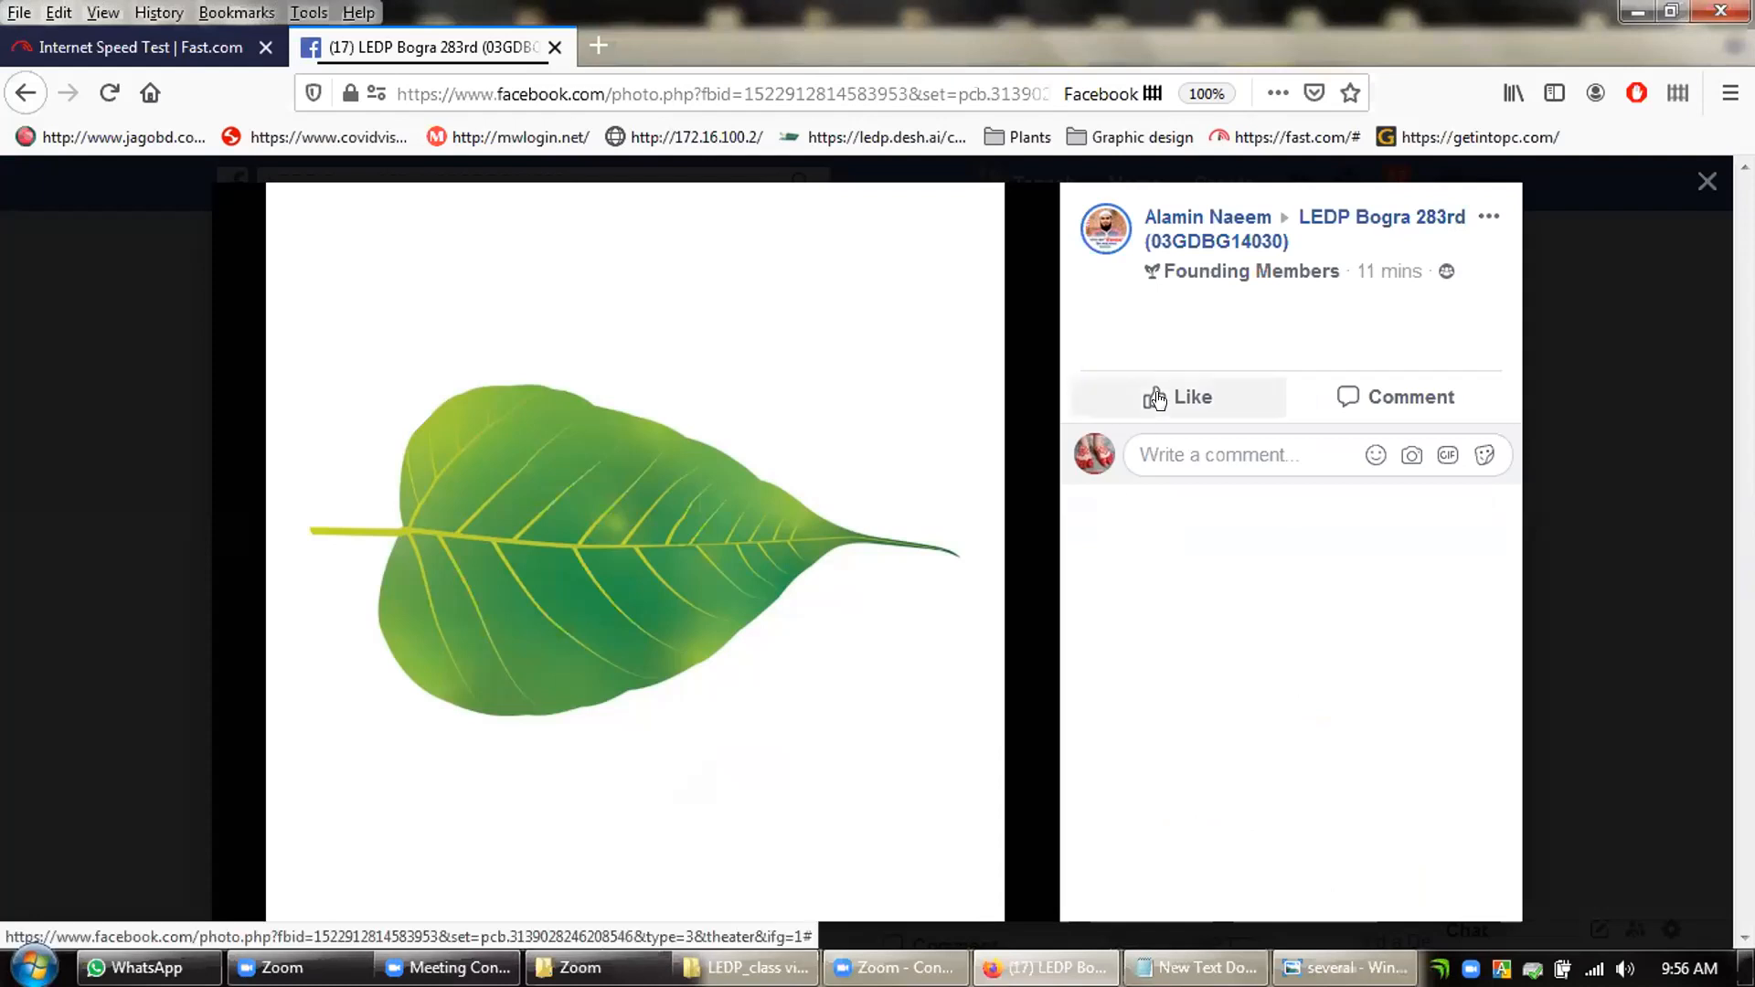
mouse_move(1151, 384)
click(1140, 335)
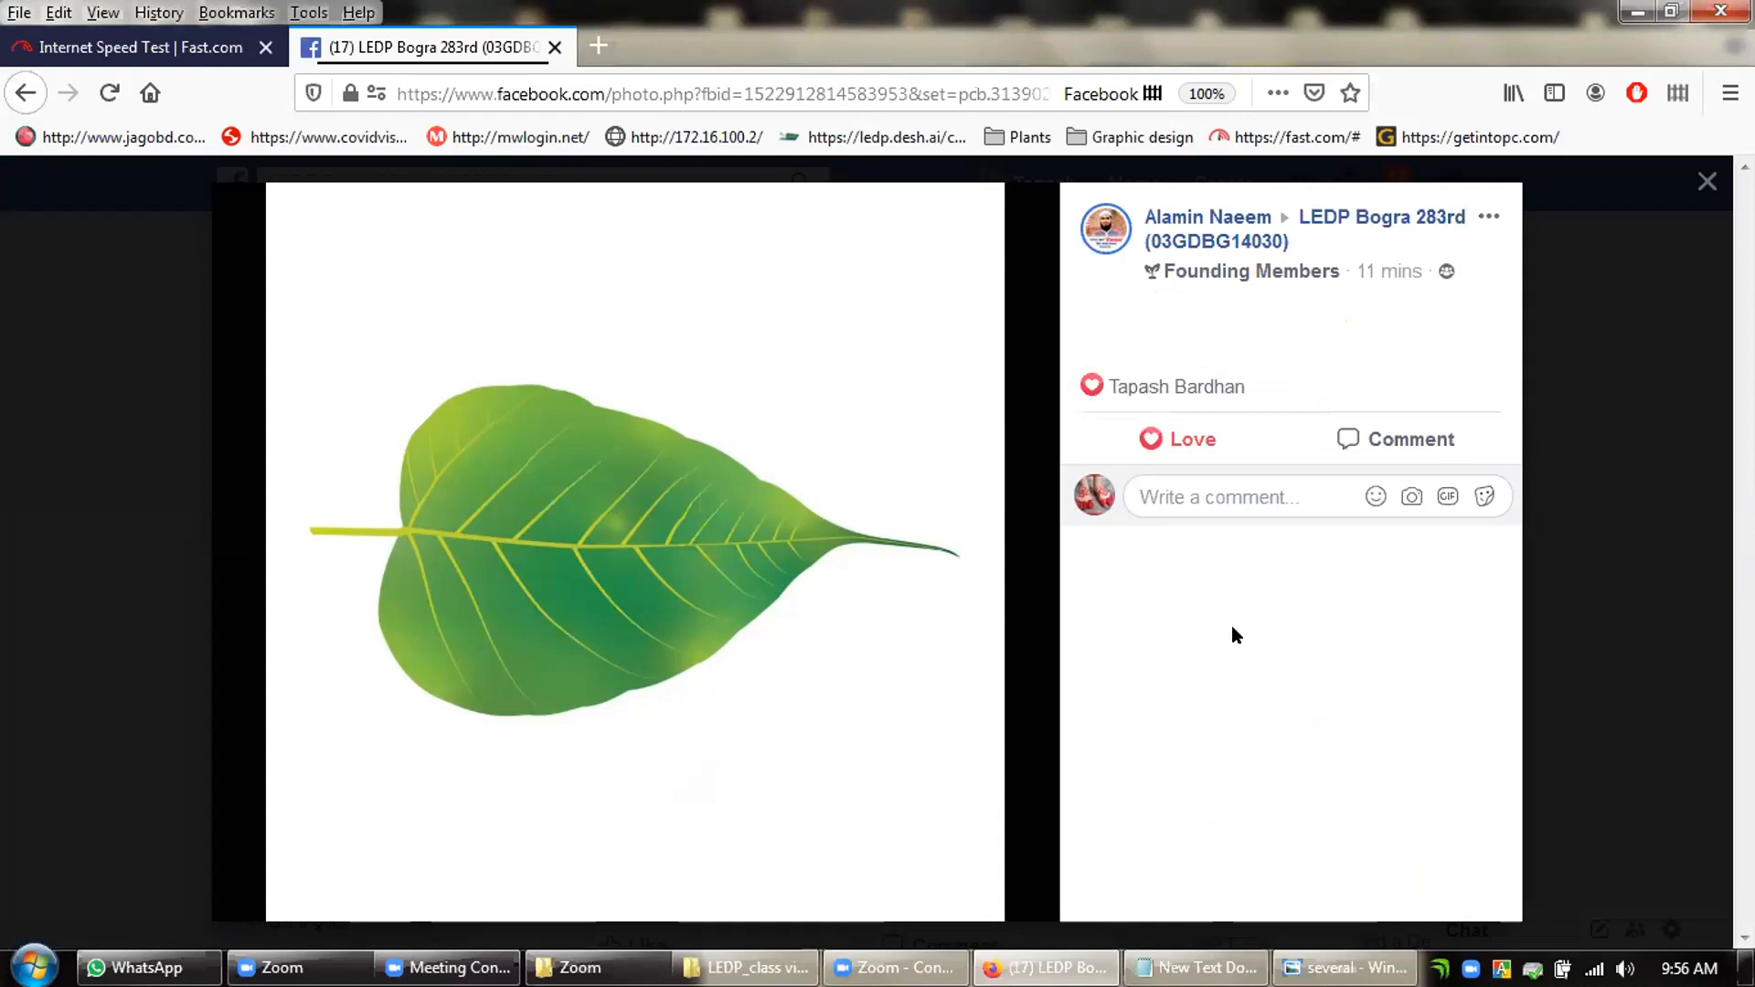
Step: Show the post's House Collection photo, give it a Love reaction, and return to the group feed
mouse_move(480, 519)
click(1017, 567)
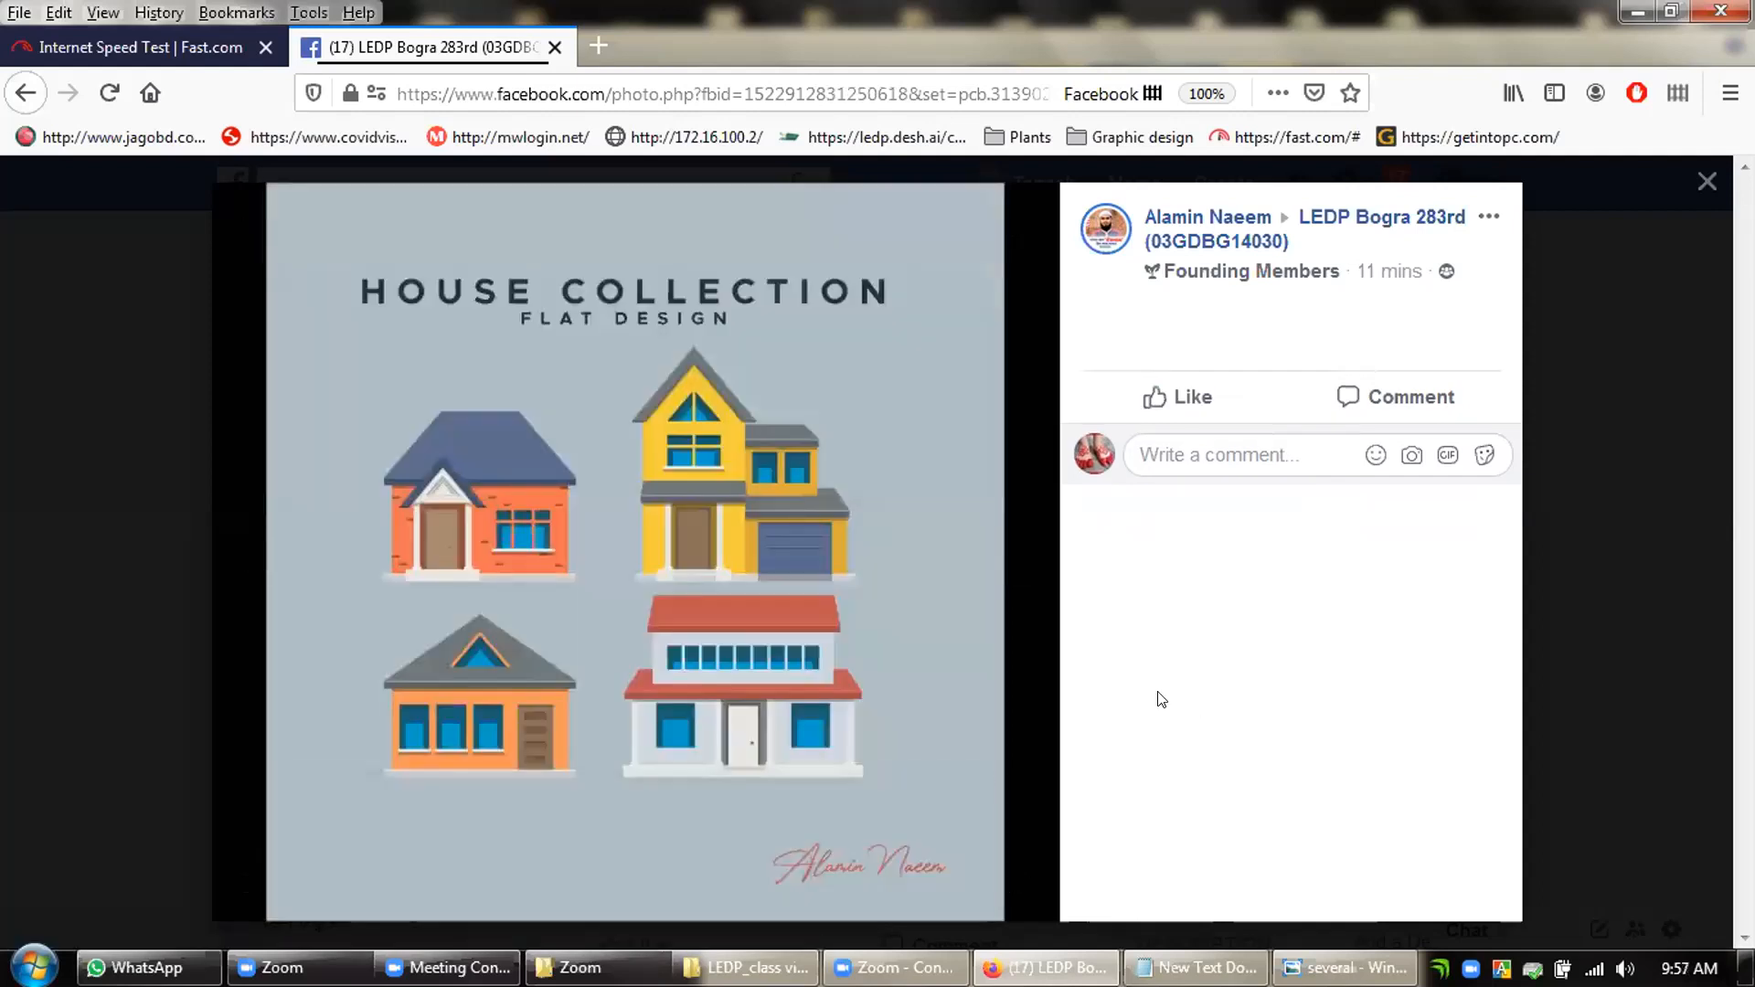
mouse_move(1187, 399)
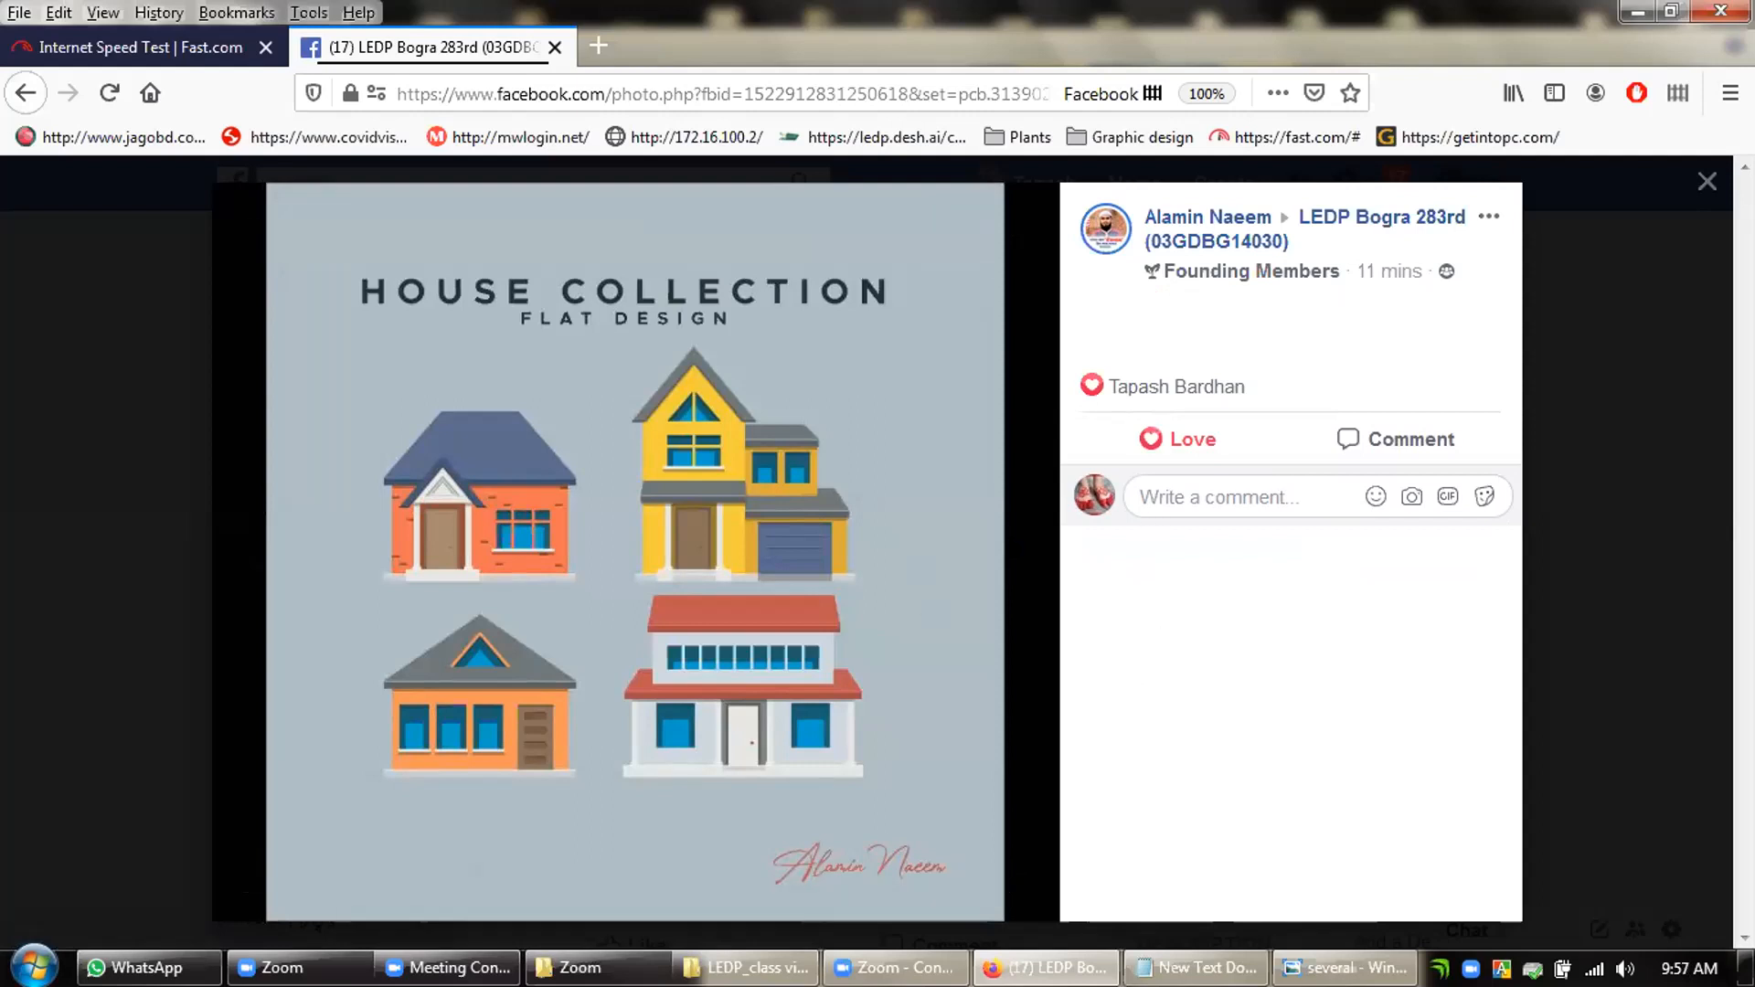
click(1012, 545)
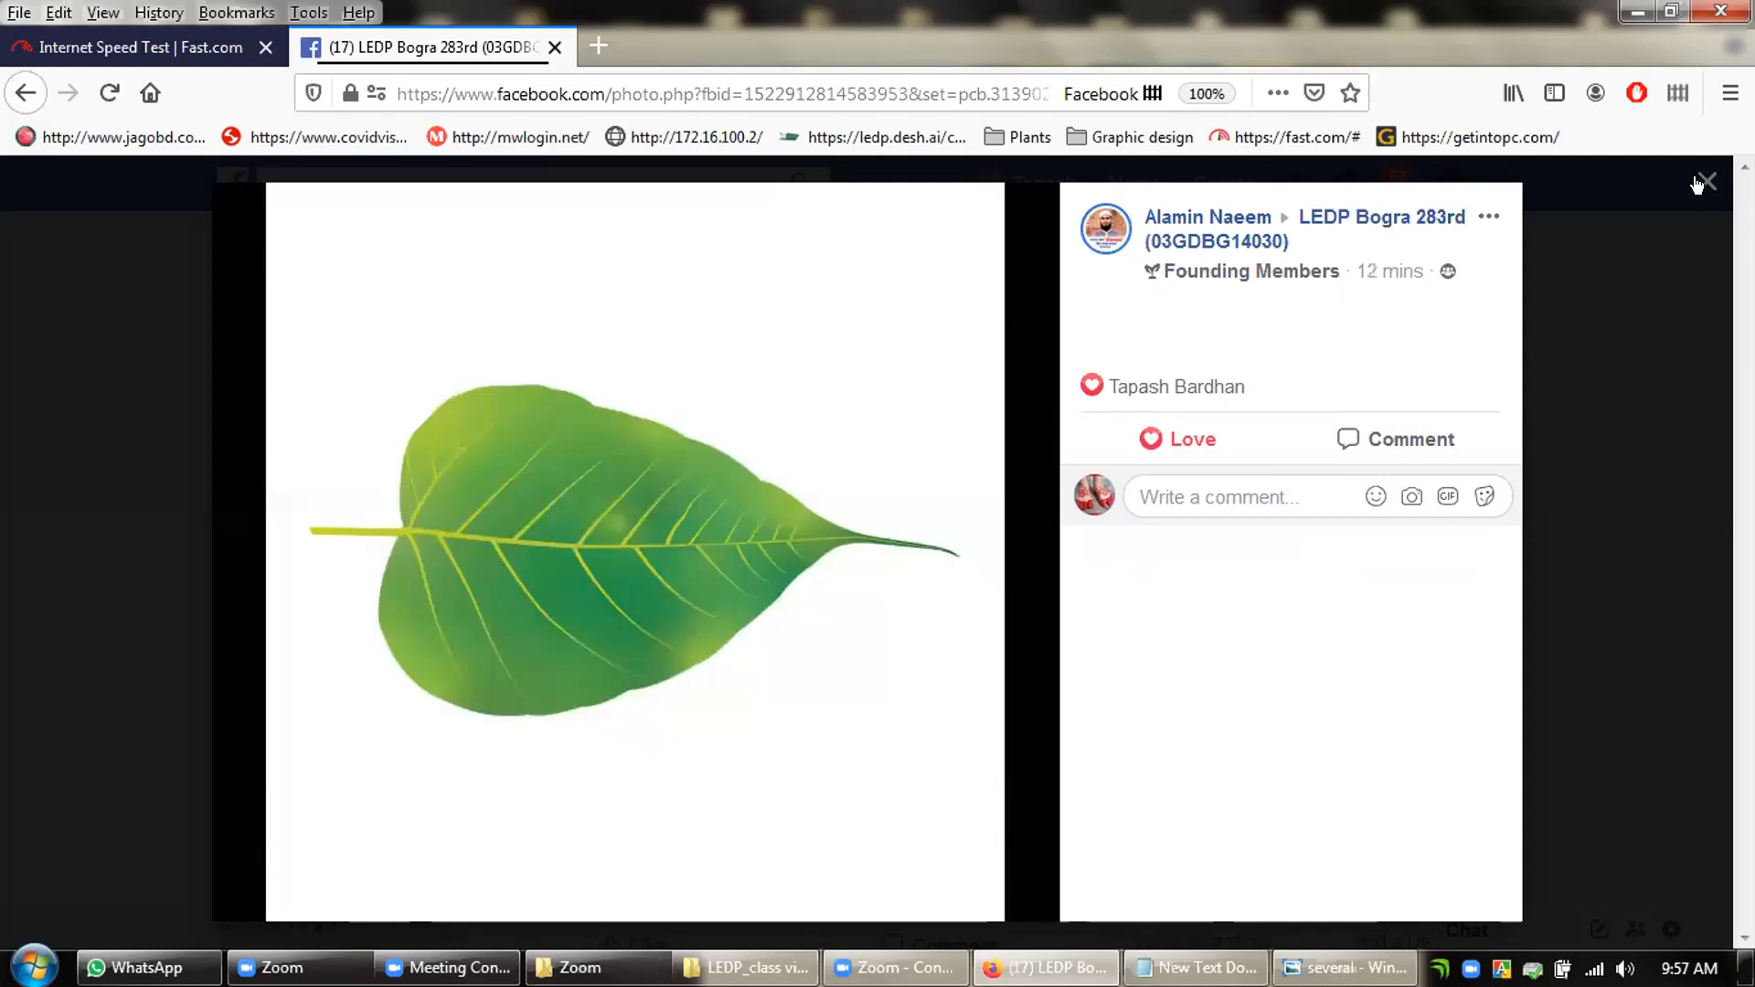
key(Escape)
Step: Open the blue-roofed orange house photo in the next group post and give it a Love reaction
scroll(665, 564, down, 4)
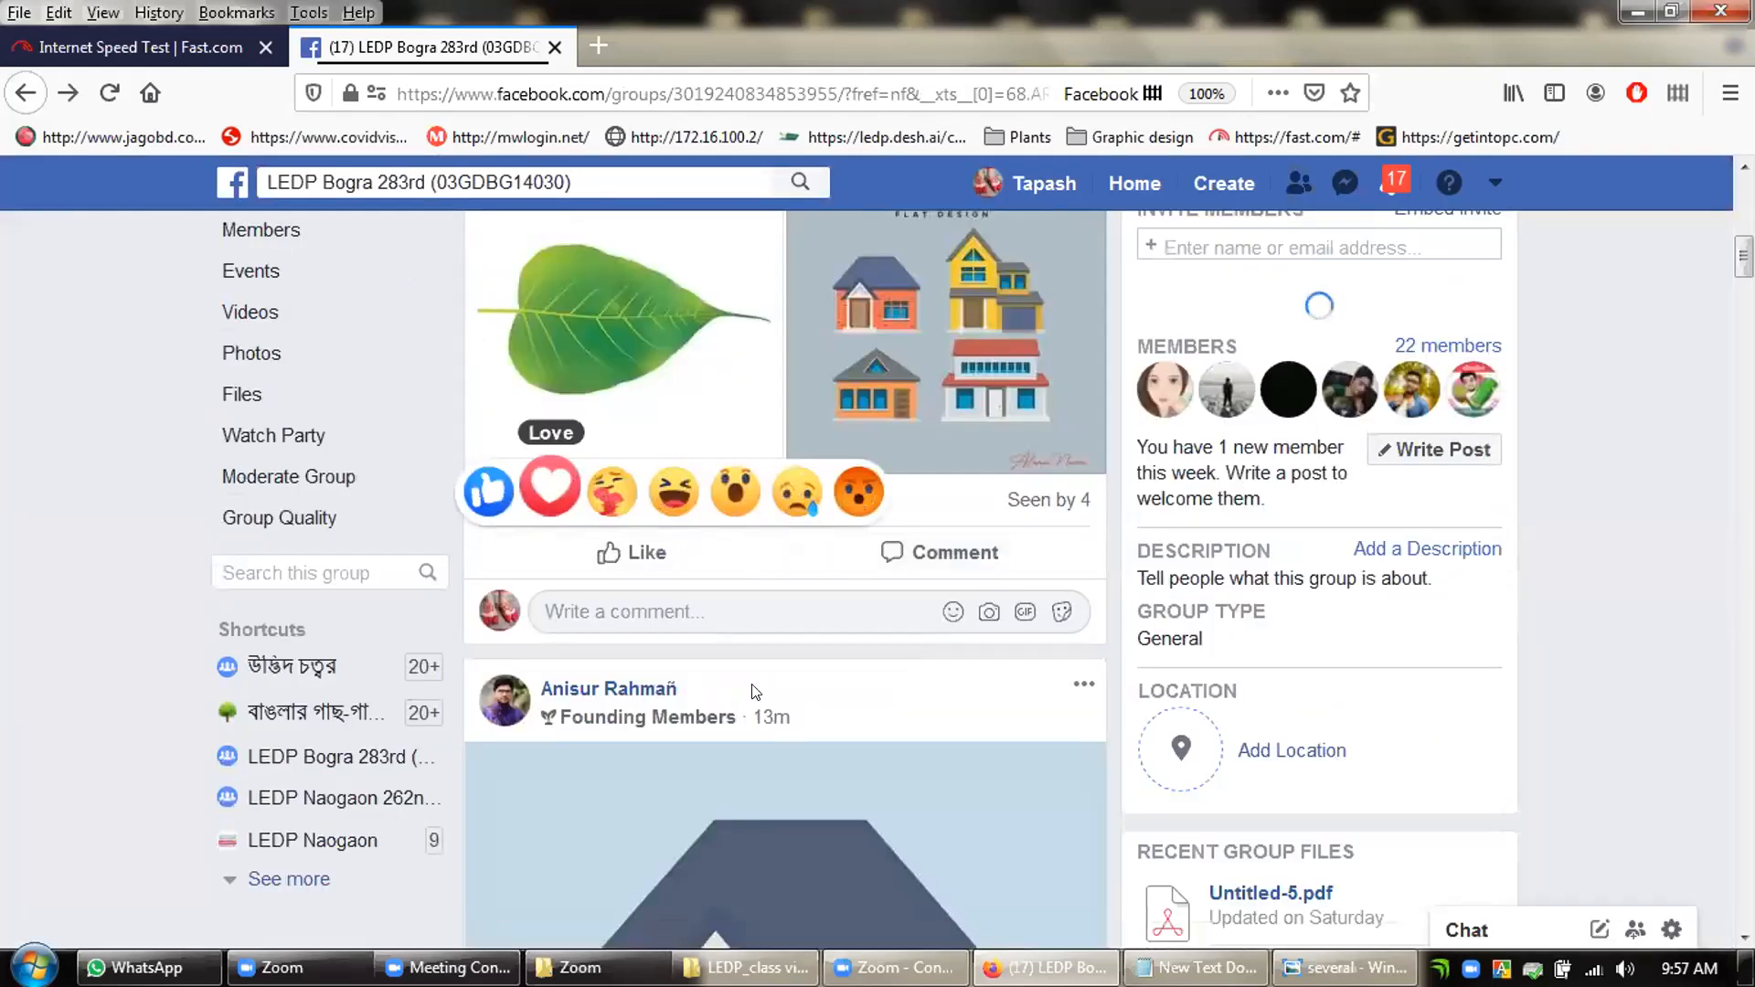
scroll(755, 692, down, 4)
scroll(839, 365, up, 1)
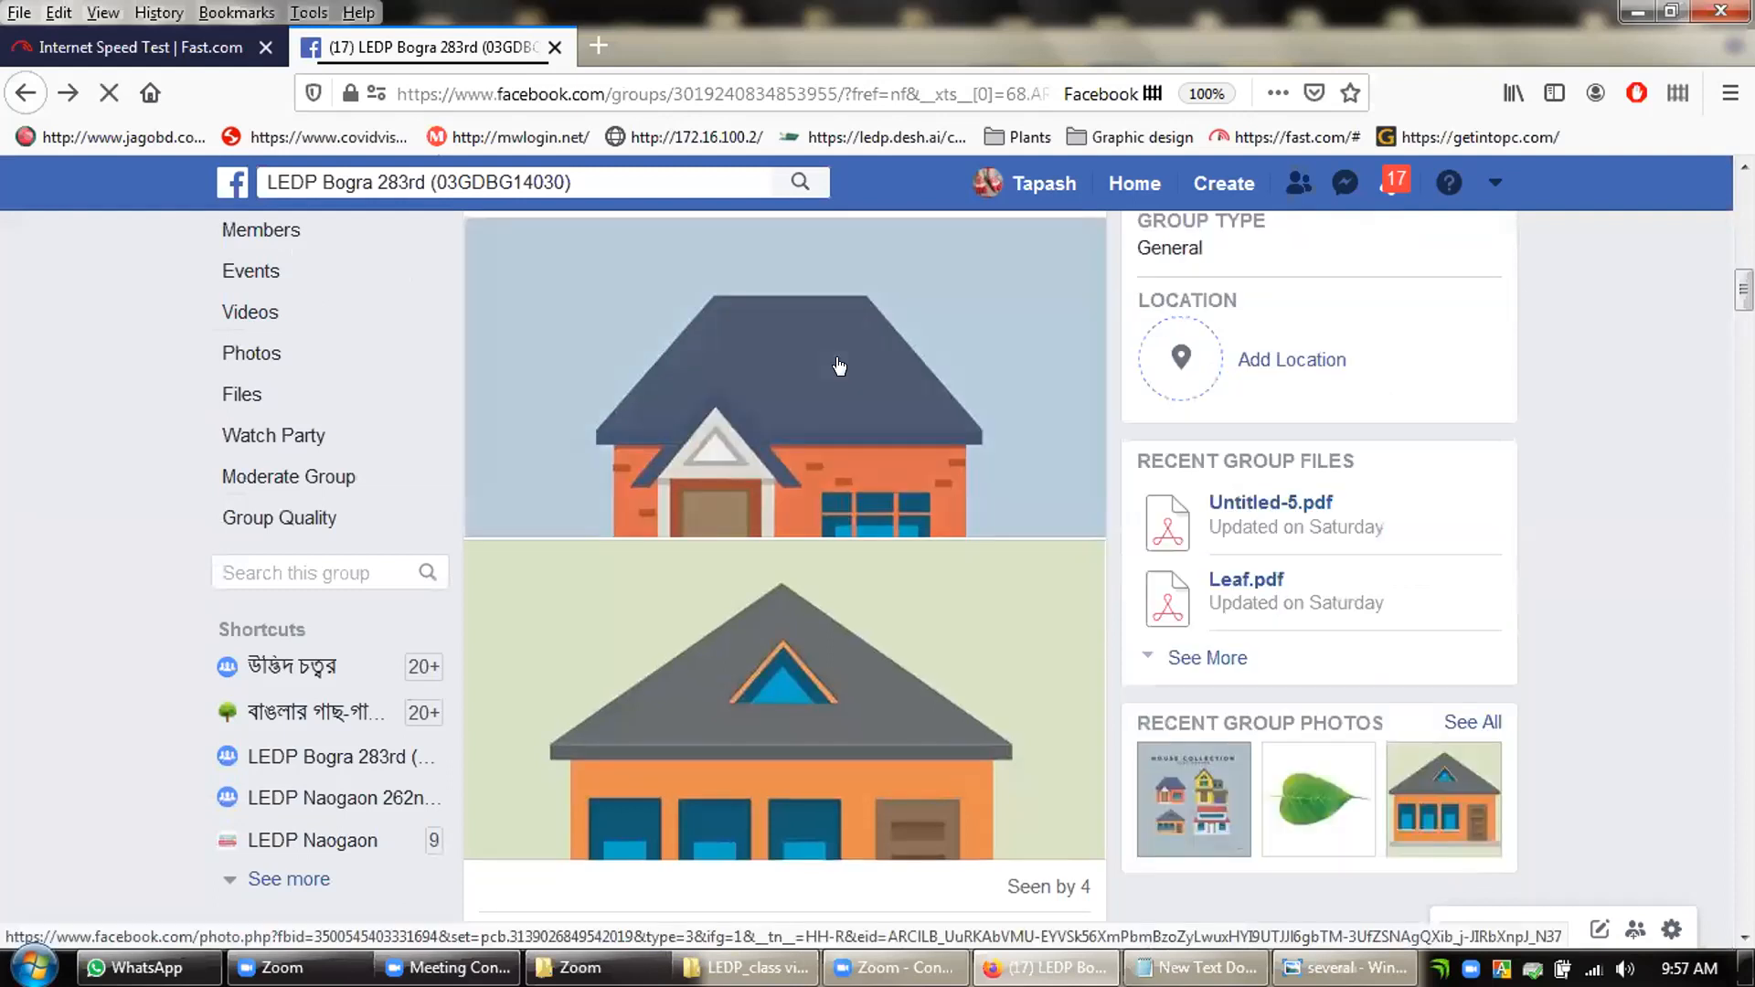
click(838, 366)
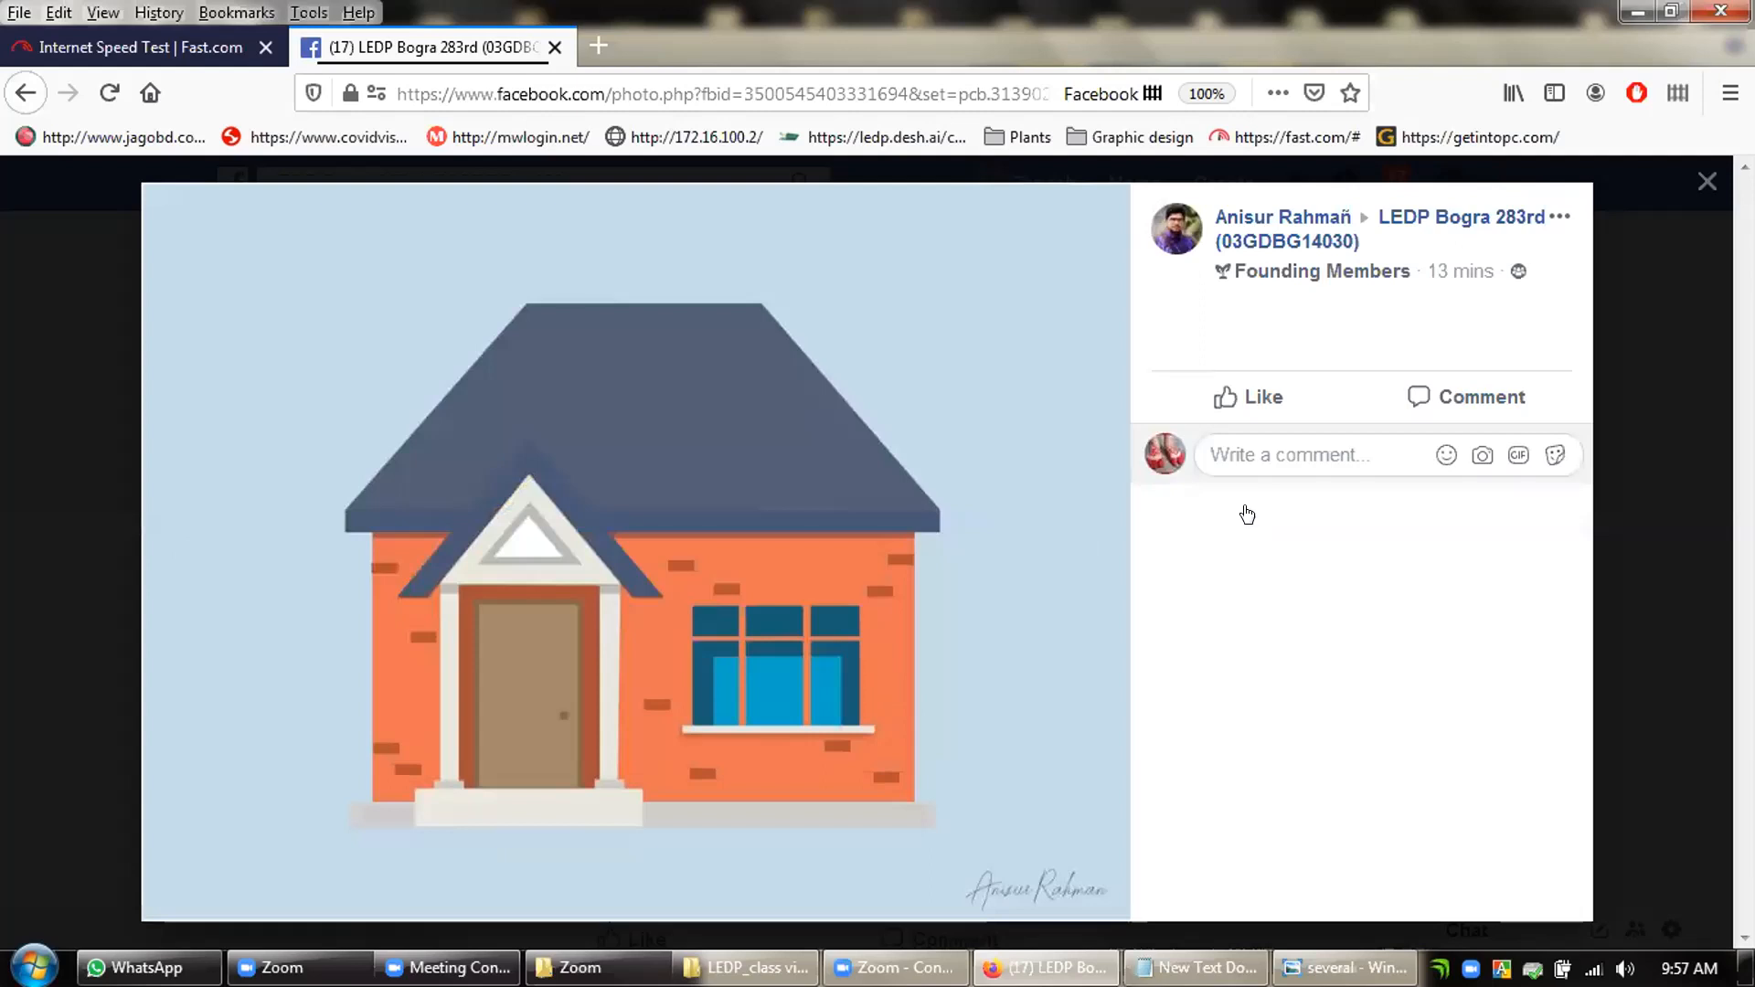
click(1212, 326)
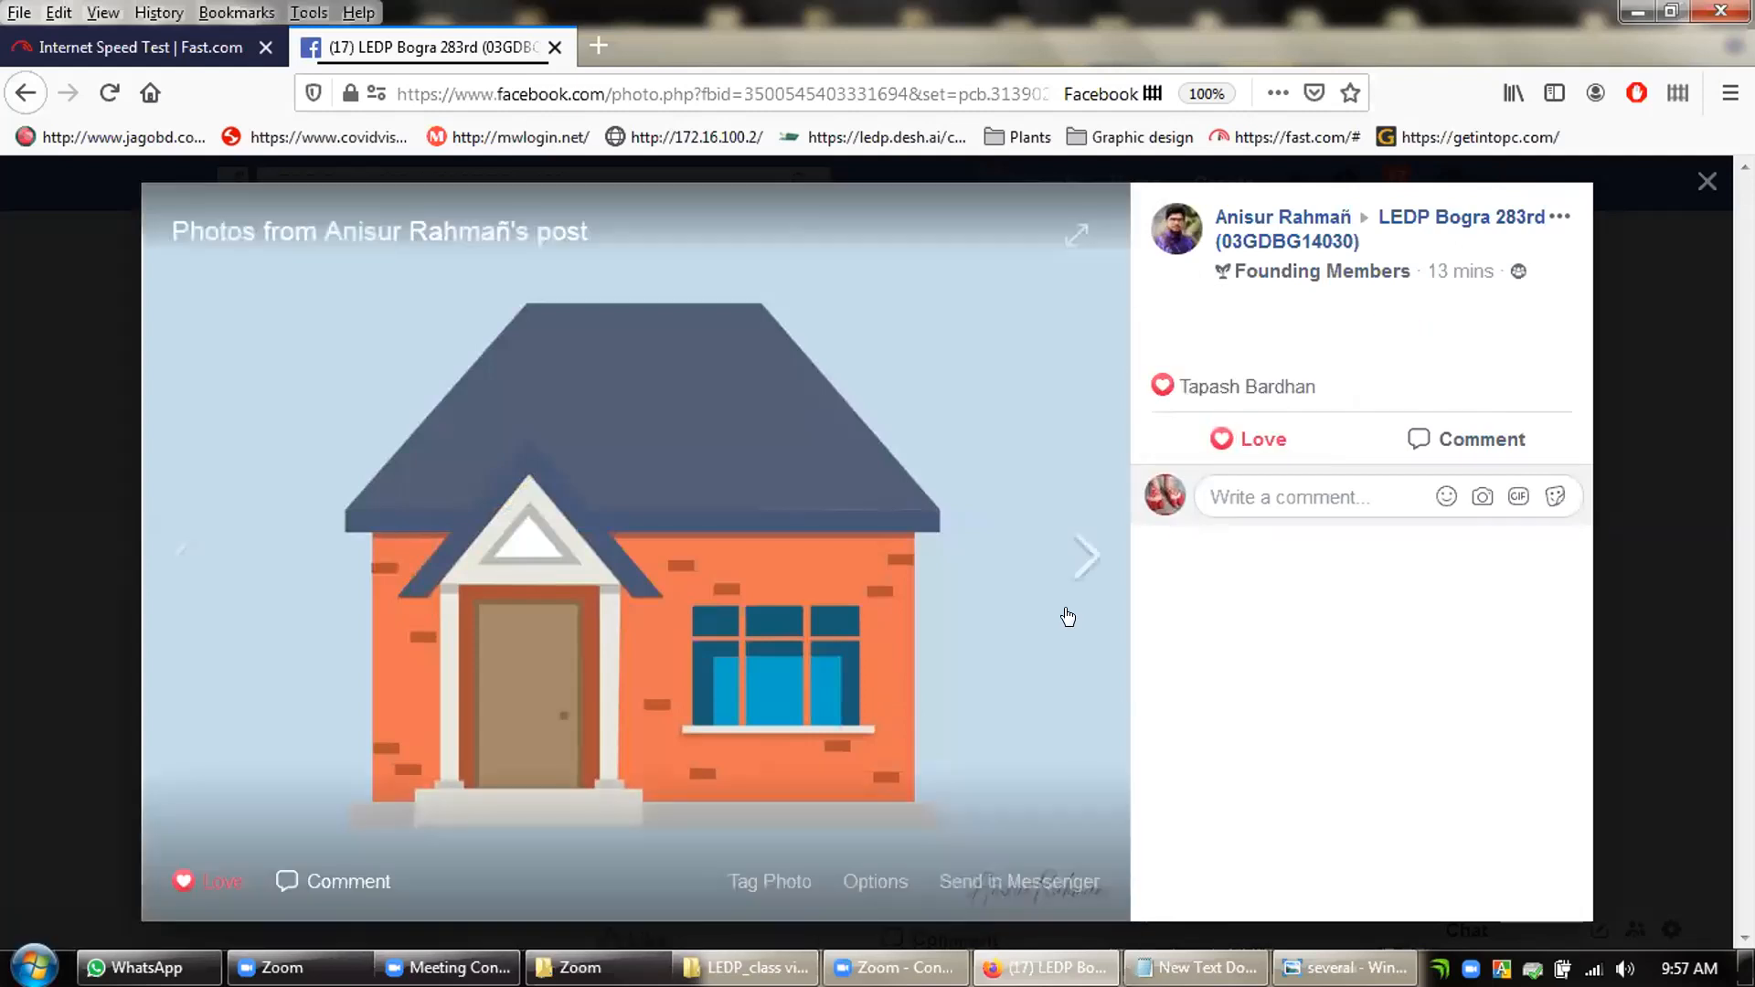
Step: Compare the post's blue-roofed and grey-roofed house photos with the matching houses in the reference image in Windows Photo Viewer
key(alt+Tab)
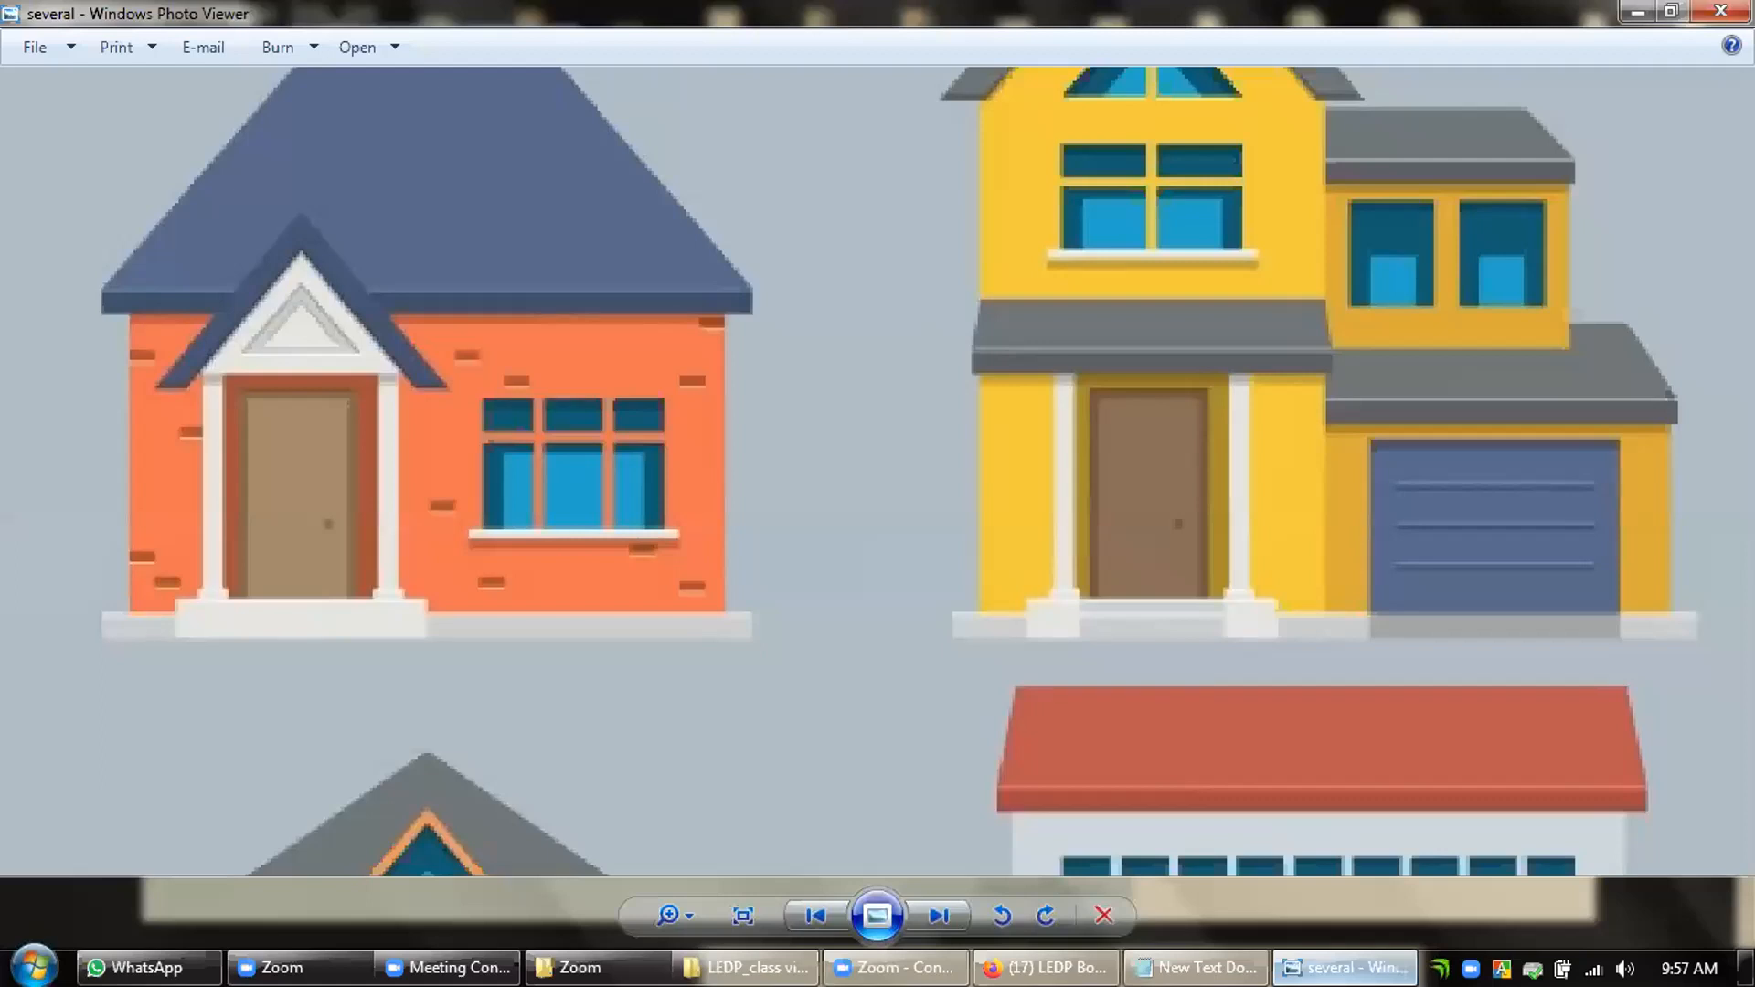
key(alt+Tab)
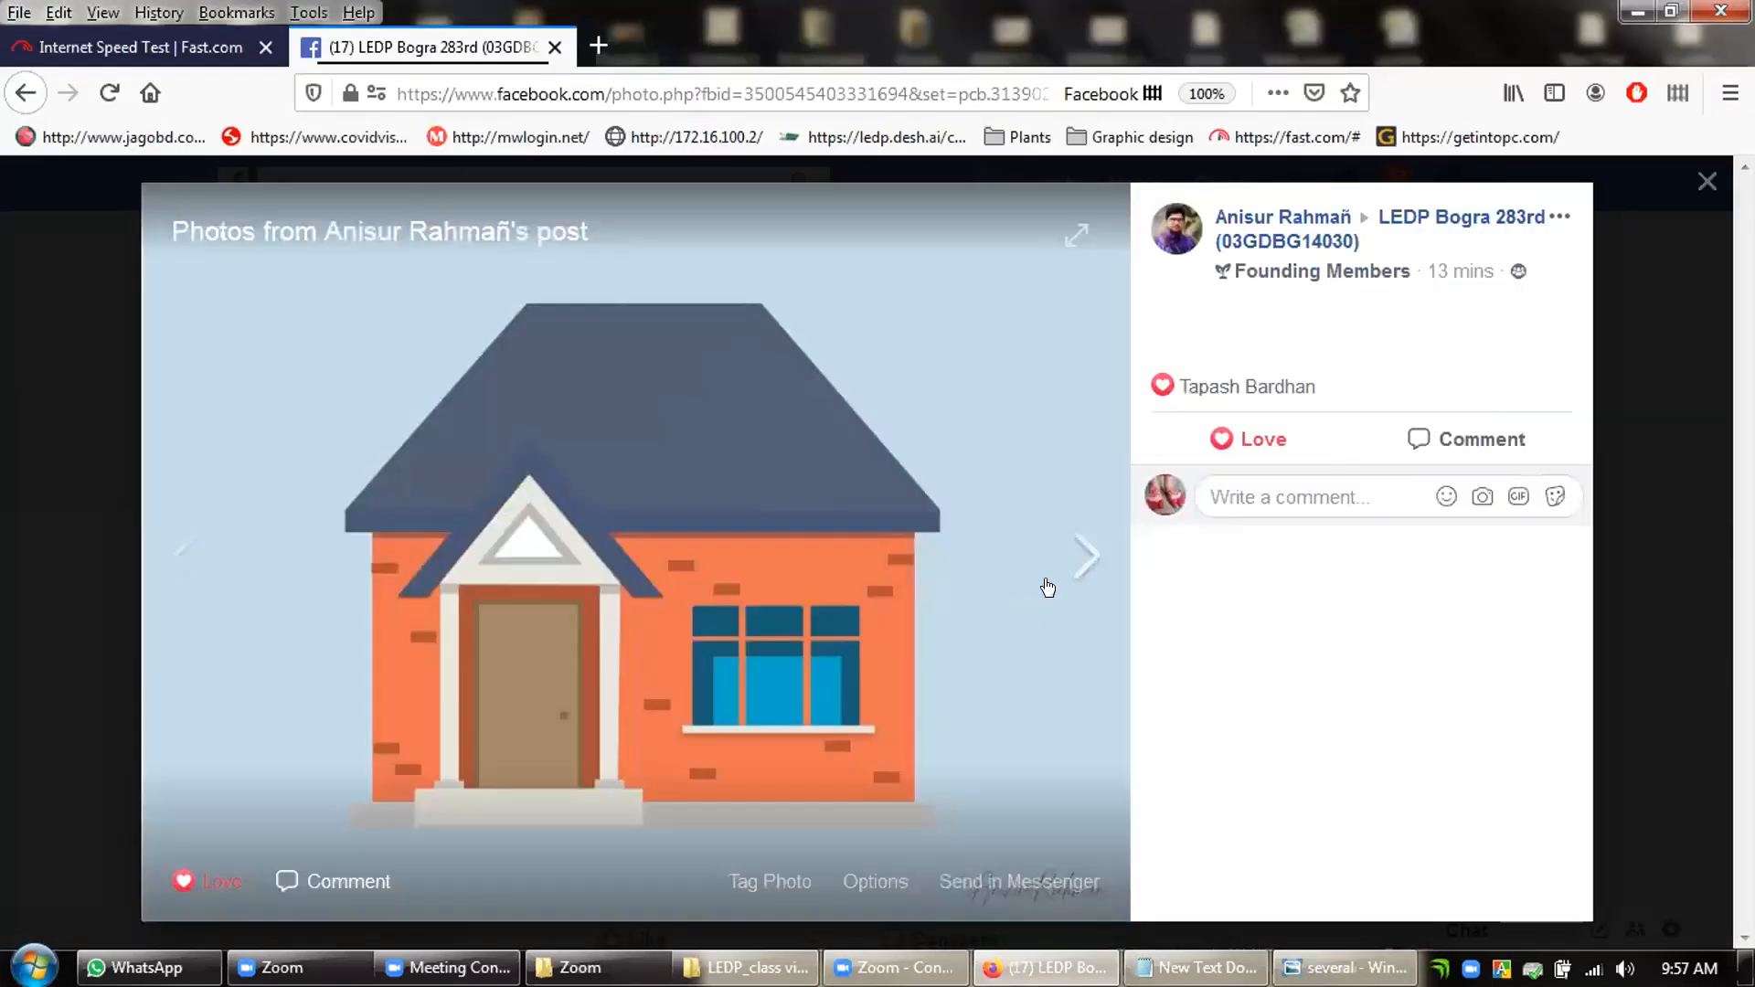
click(1095, 556)
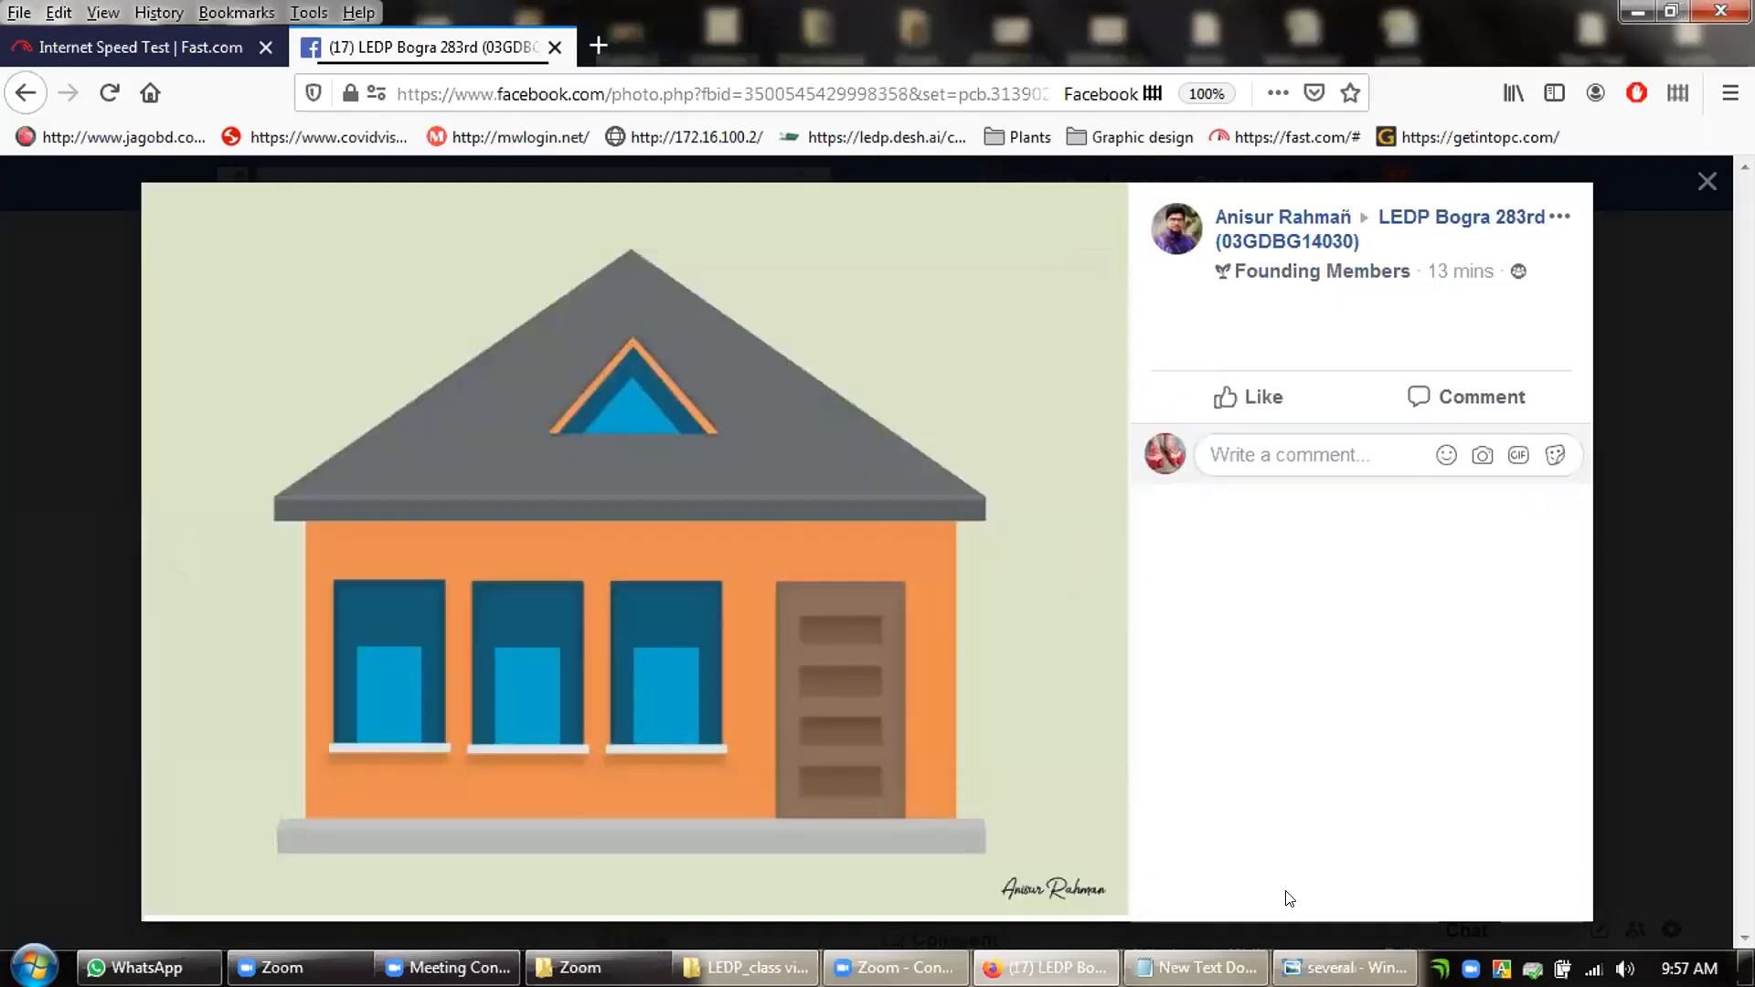
click(1345, 967)
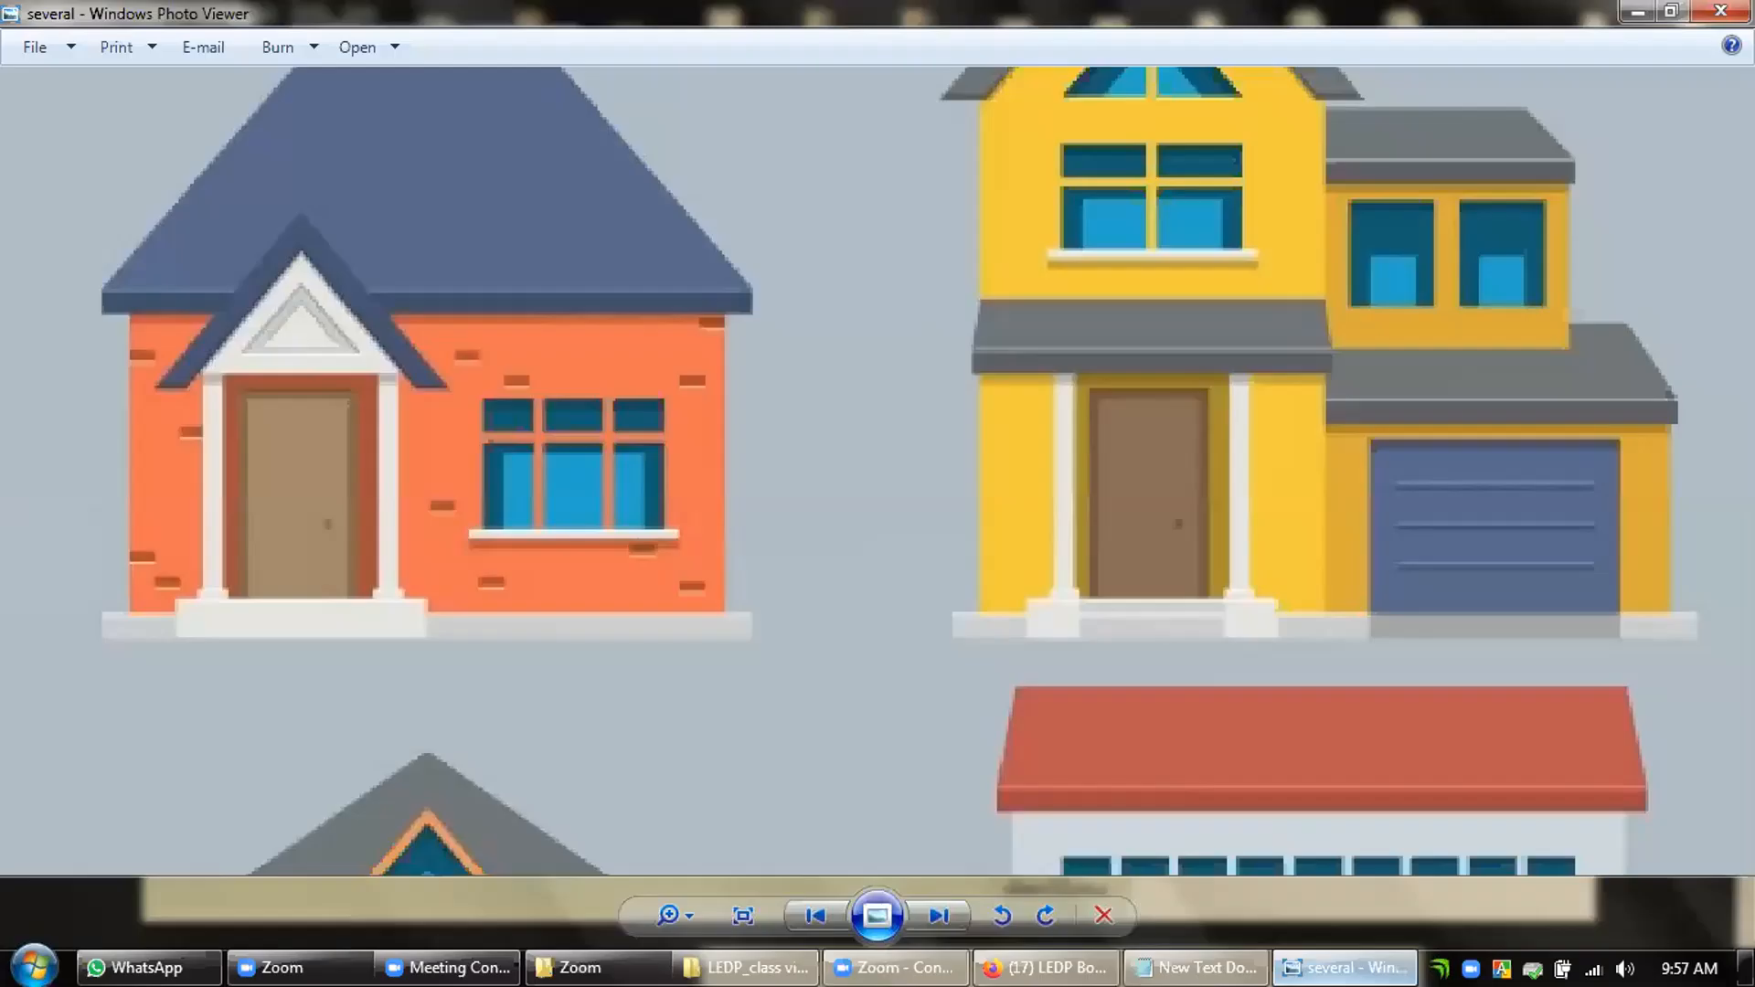
drag(733, 697, 753, 235)
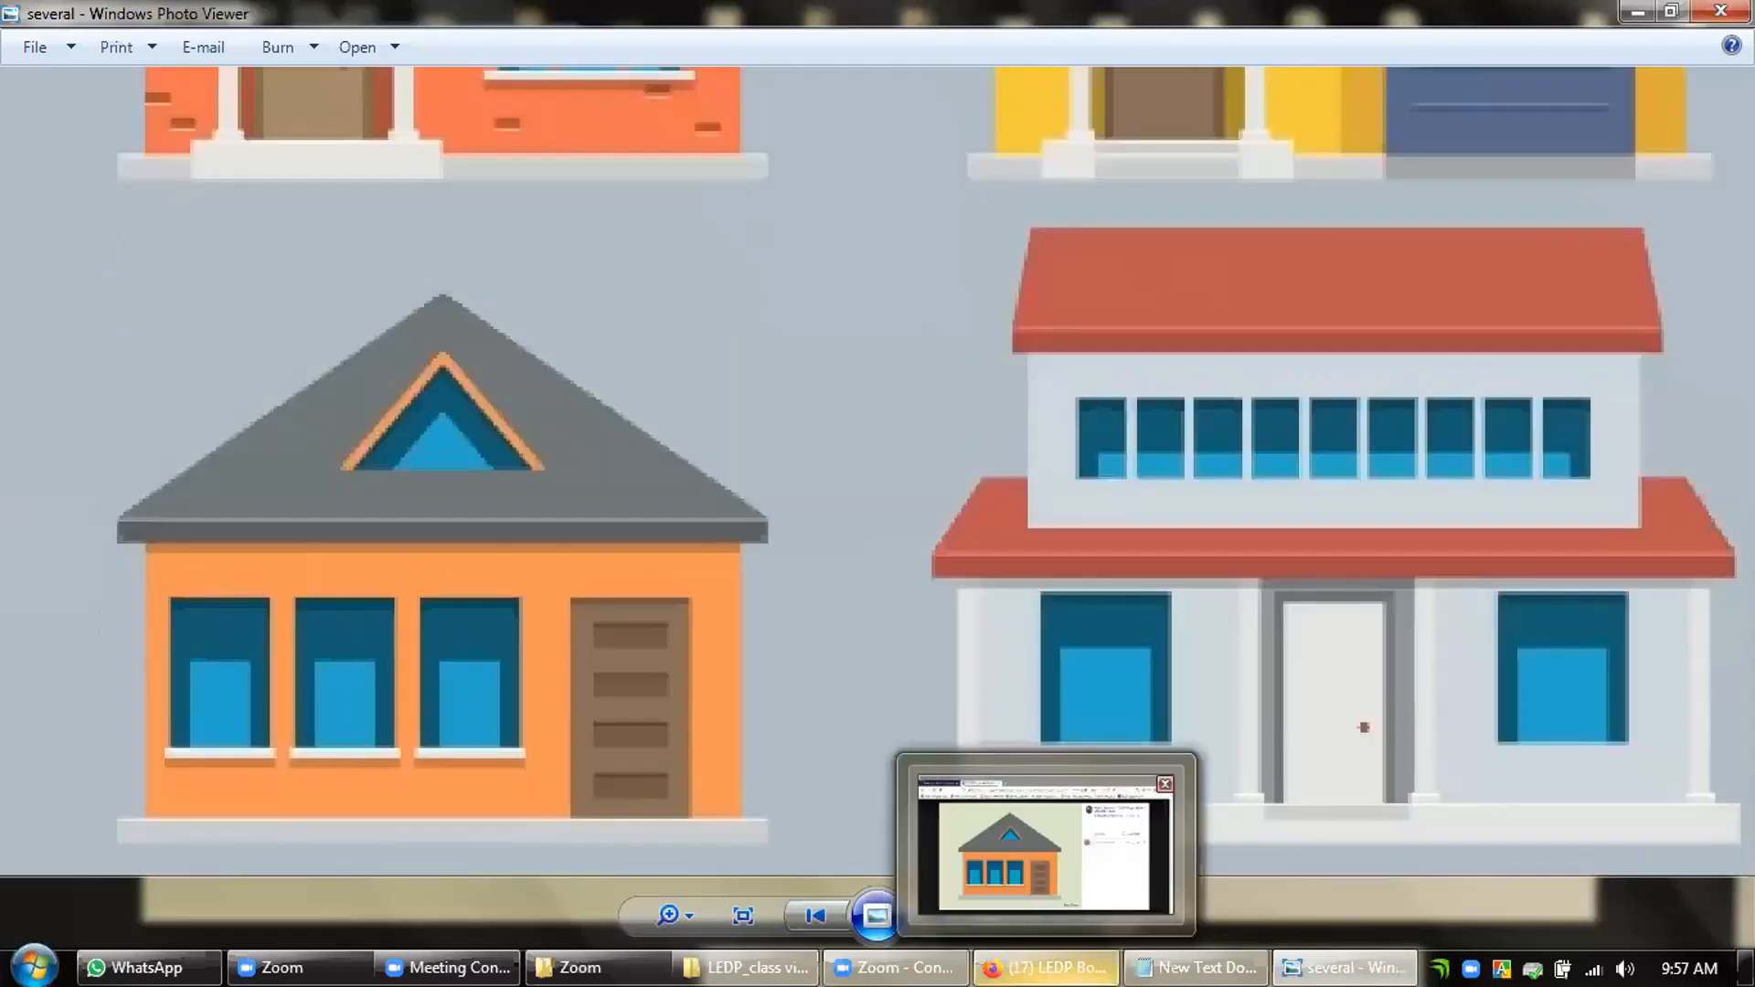
click(1046, 967)
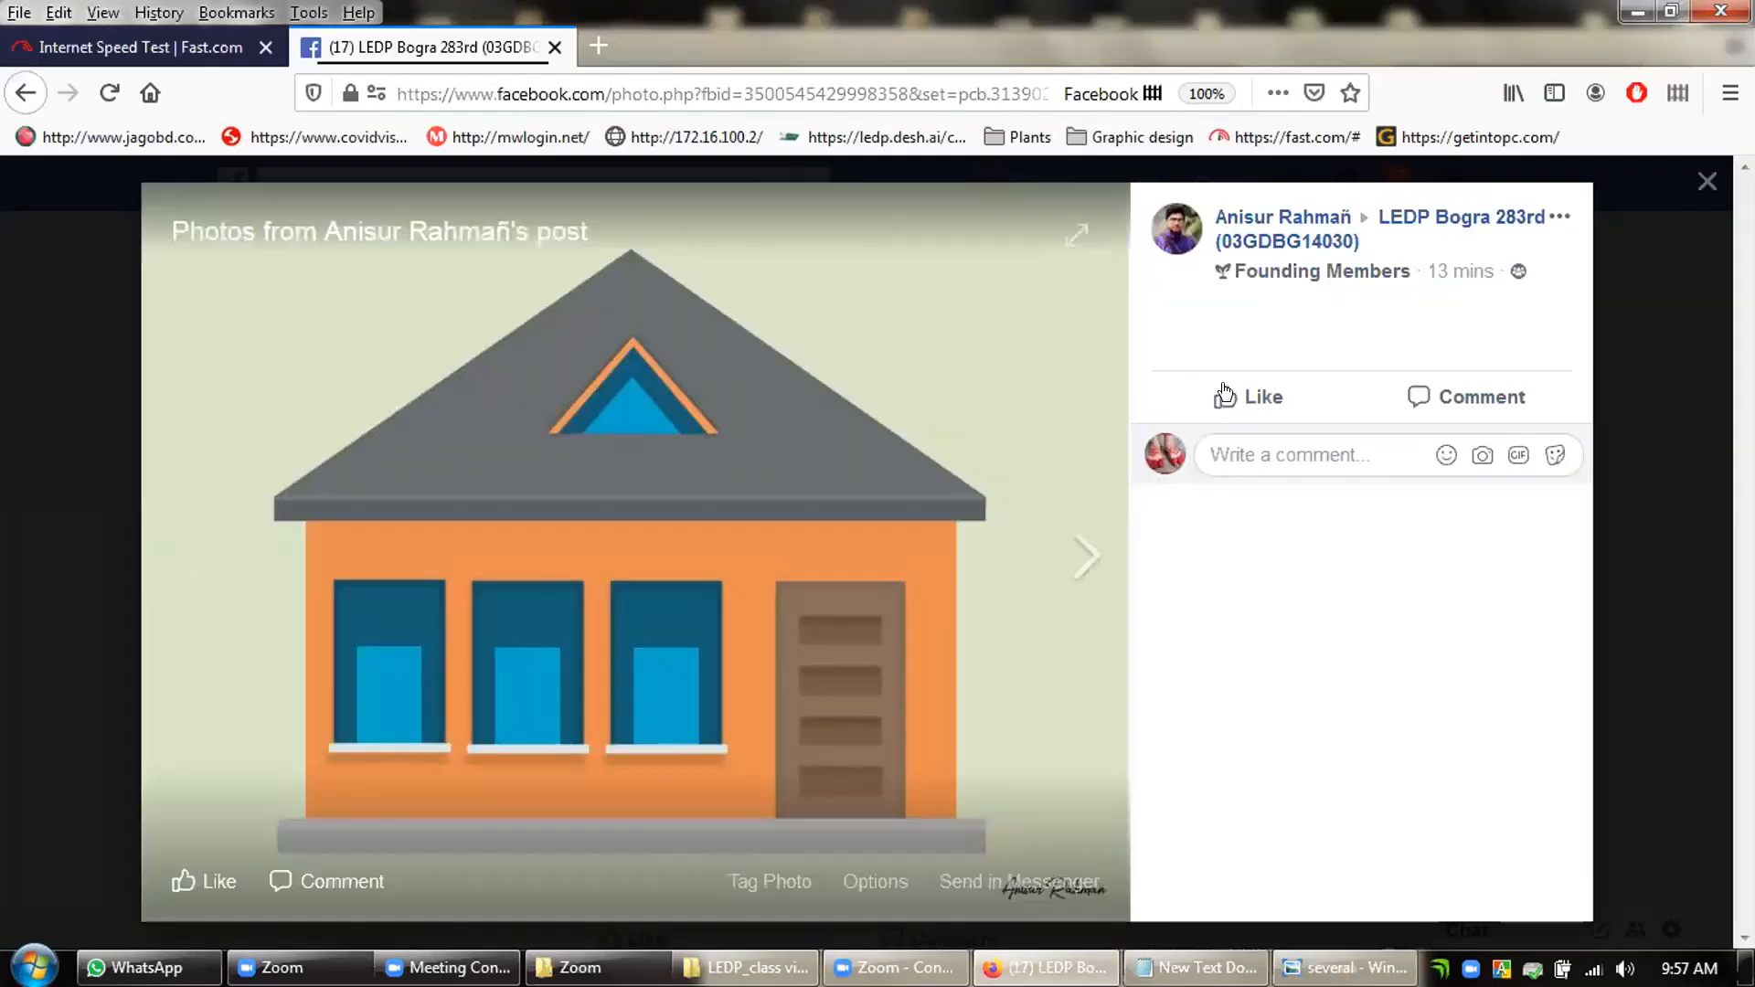
Step: Give the grey-roofed orange house photo a Love reaction and return to the group feed
click(1194, 332)
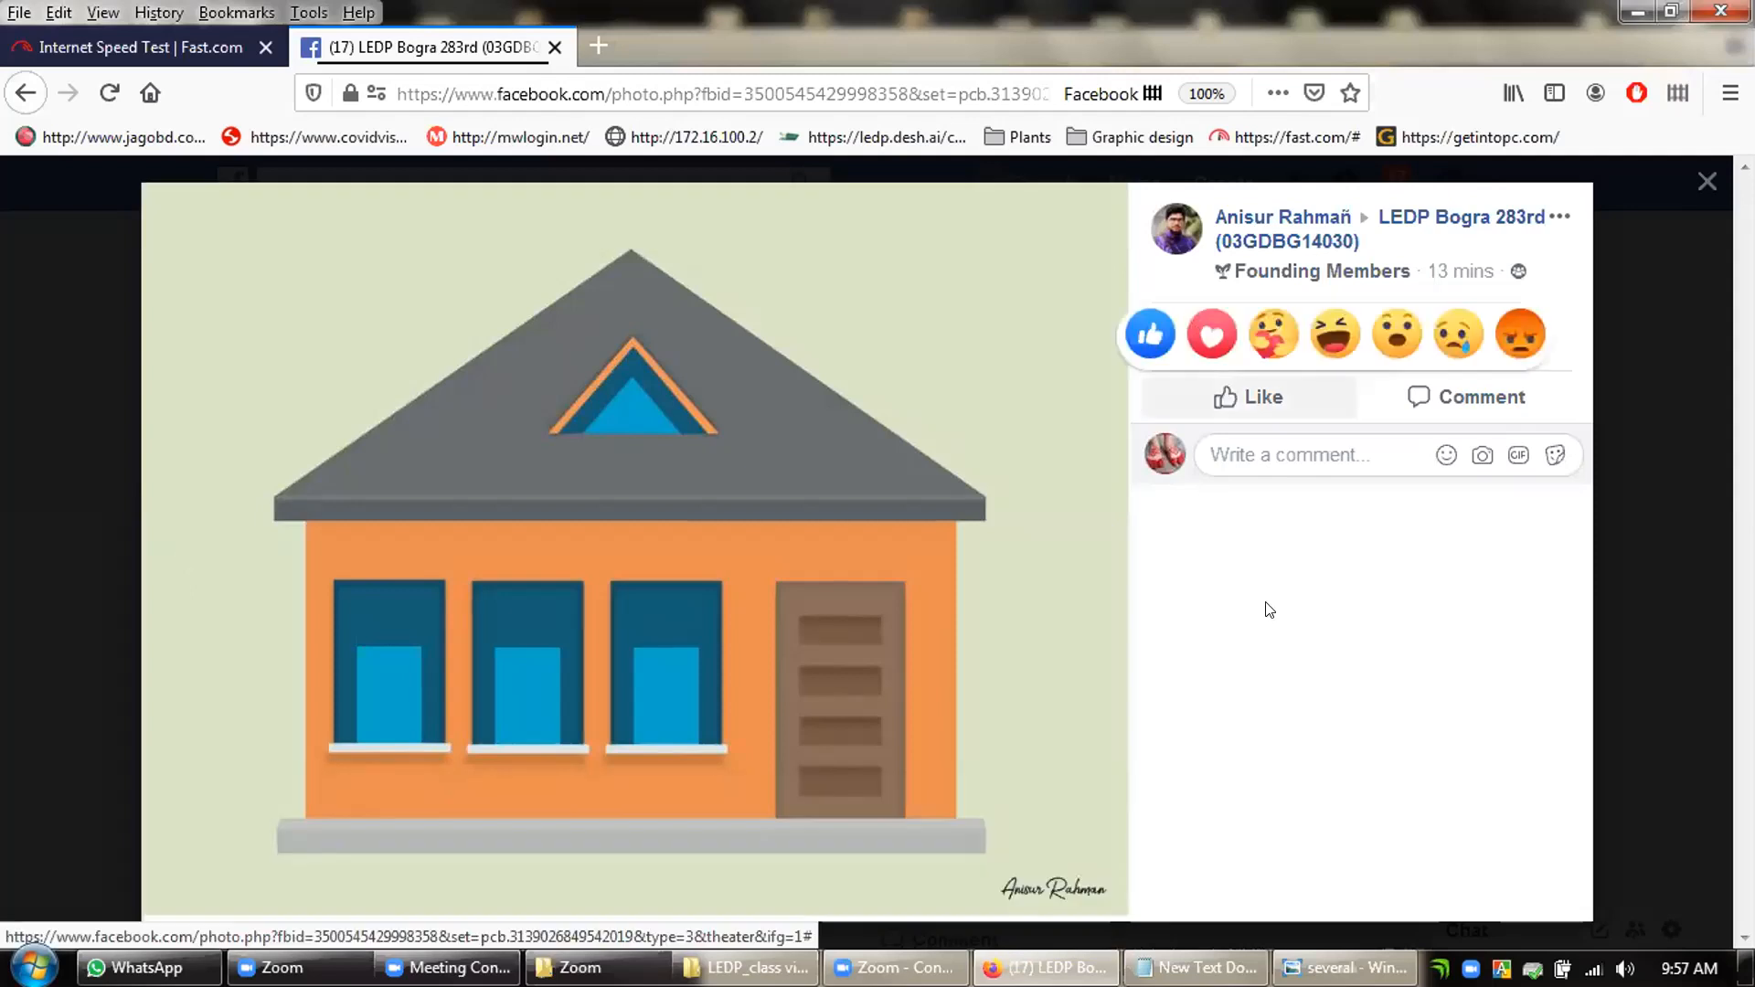
click(1080, 552)
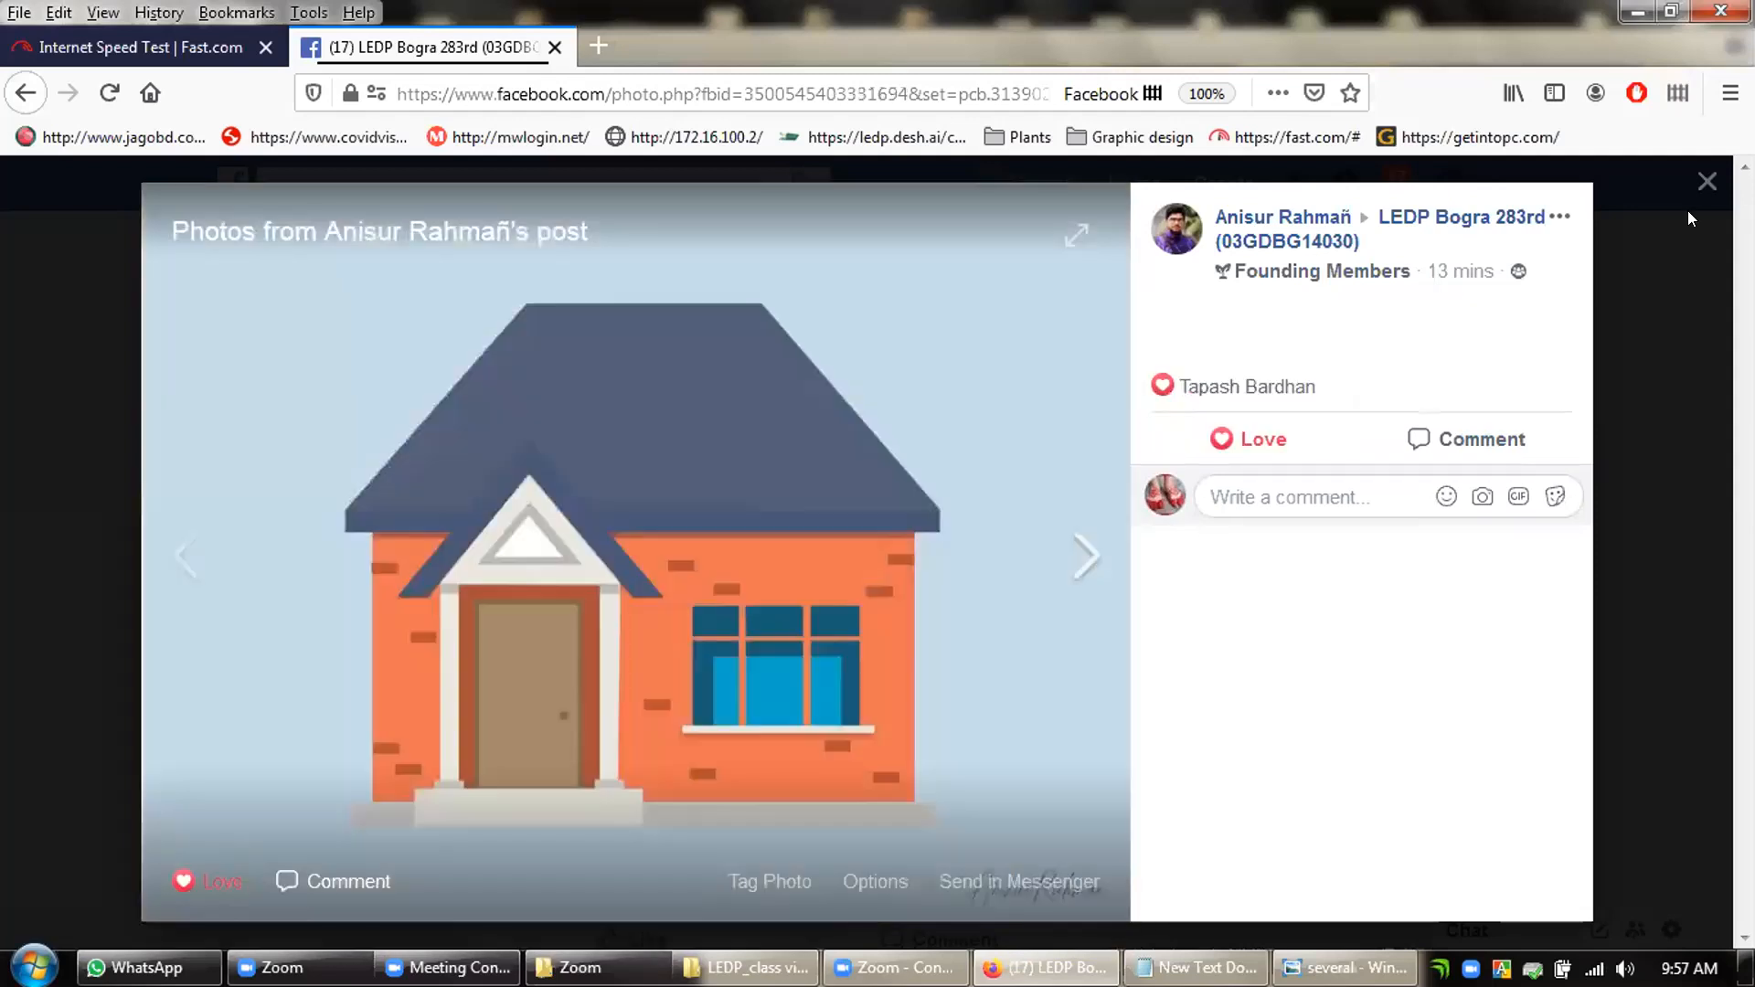
click(1696, 183)
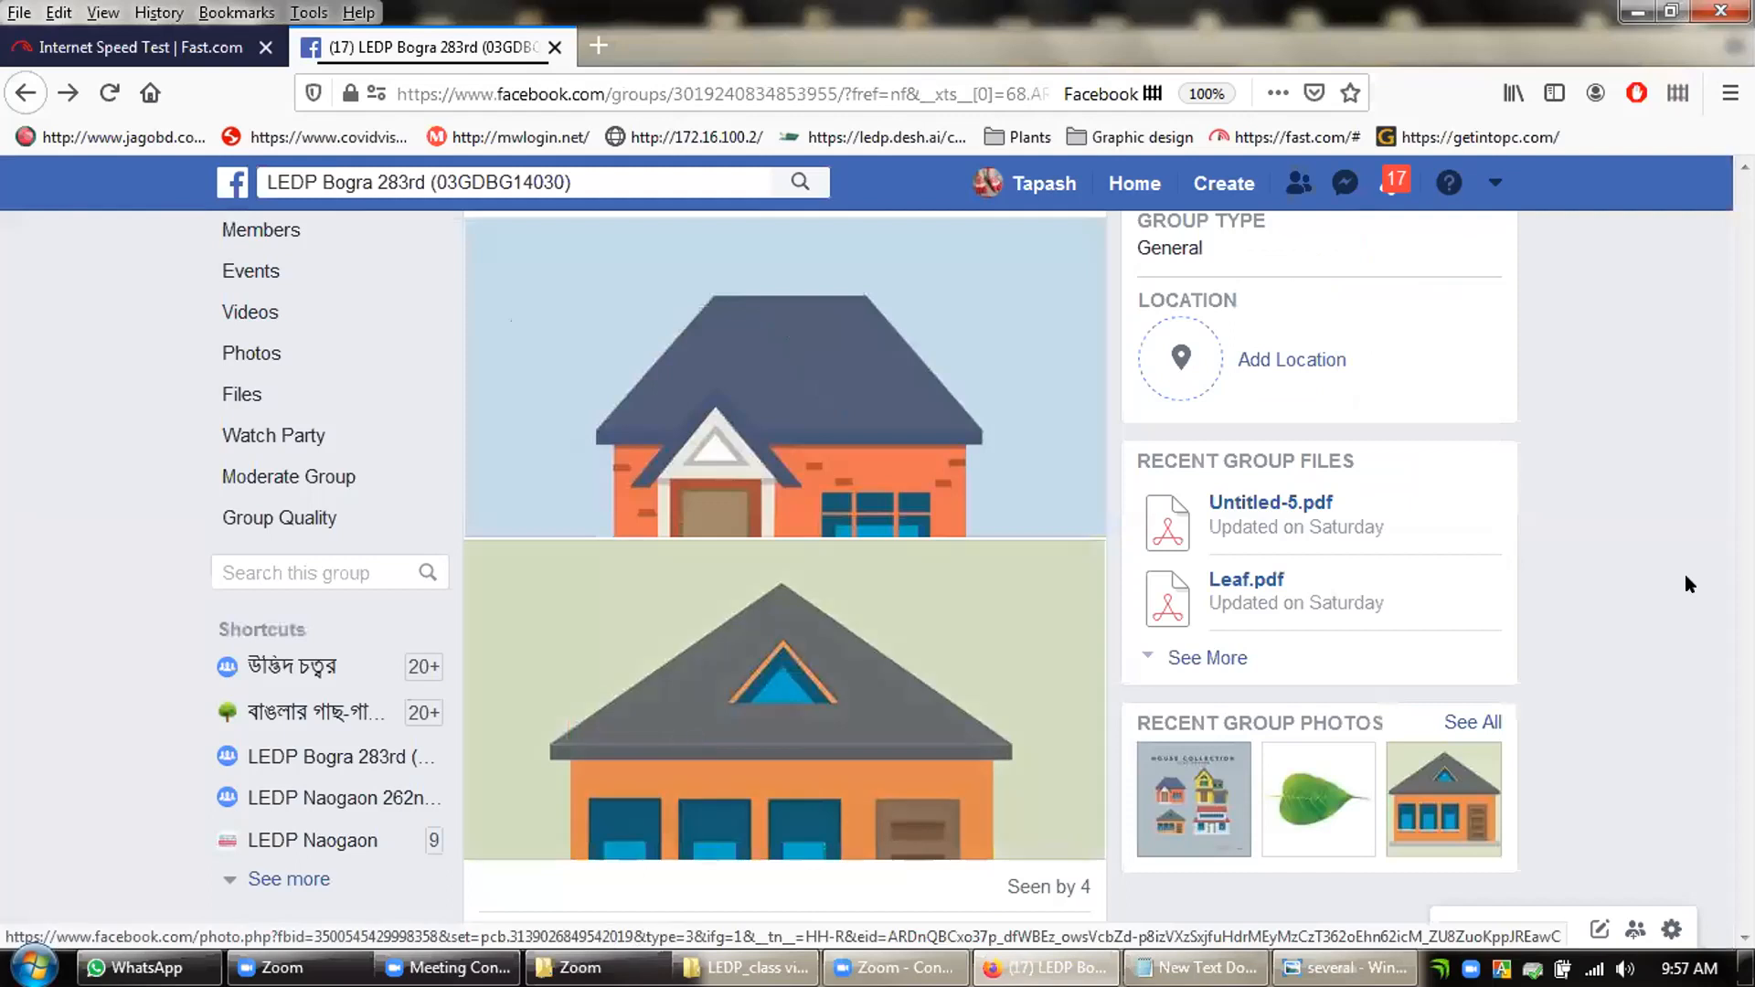
Step: Give the whole post with the two orange house photos a Love reaction
scroll(615, 438, down, 5)
mouse_move(594, 416)
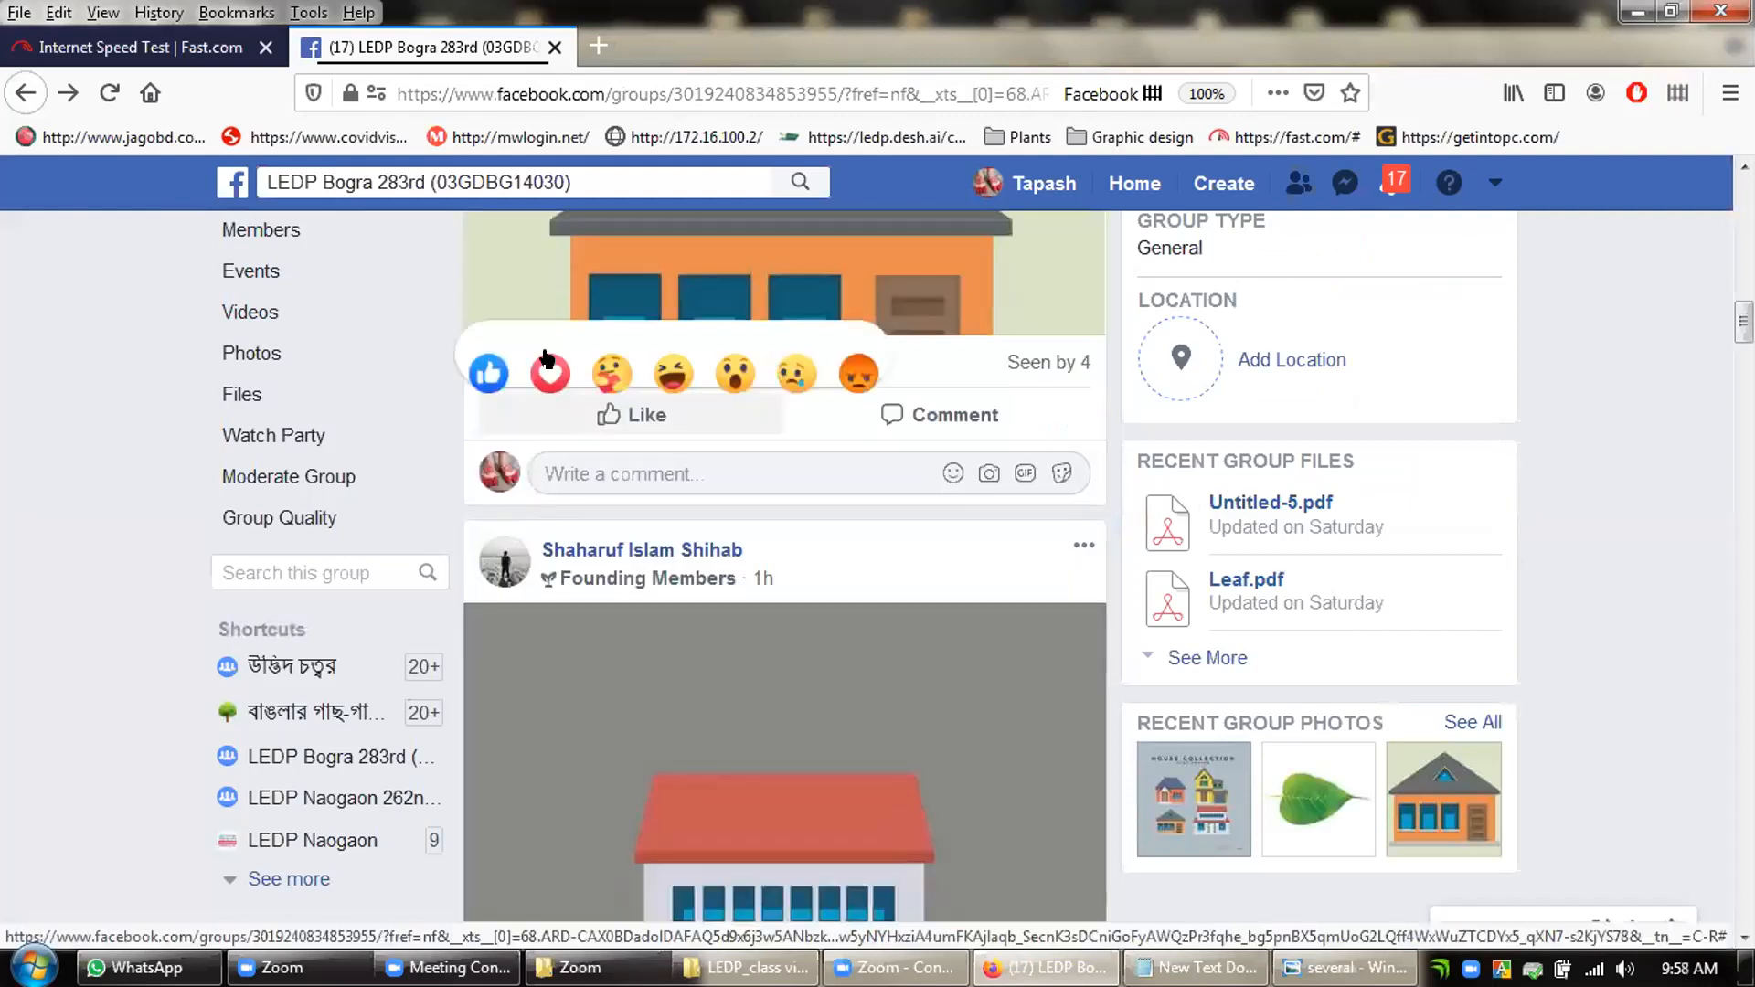
click(548, 359)
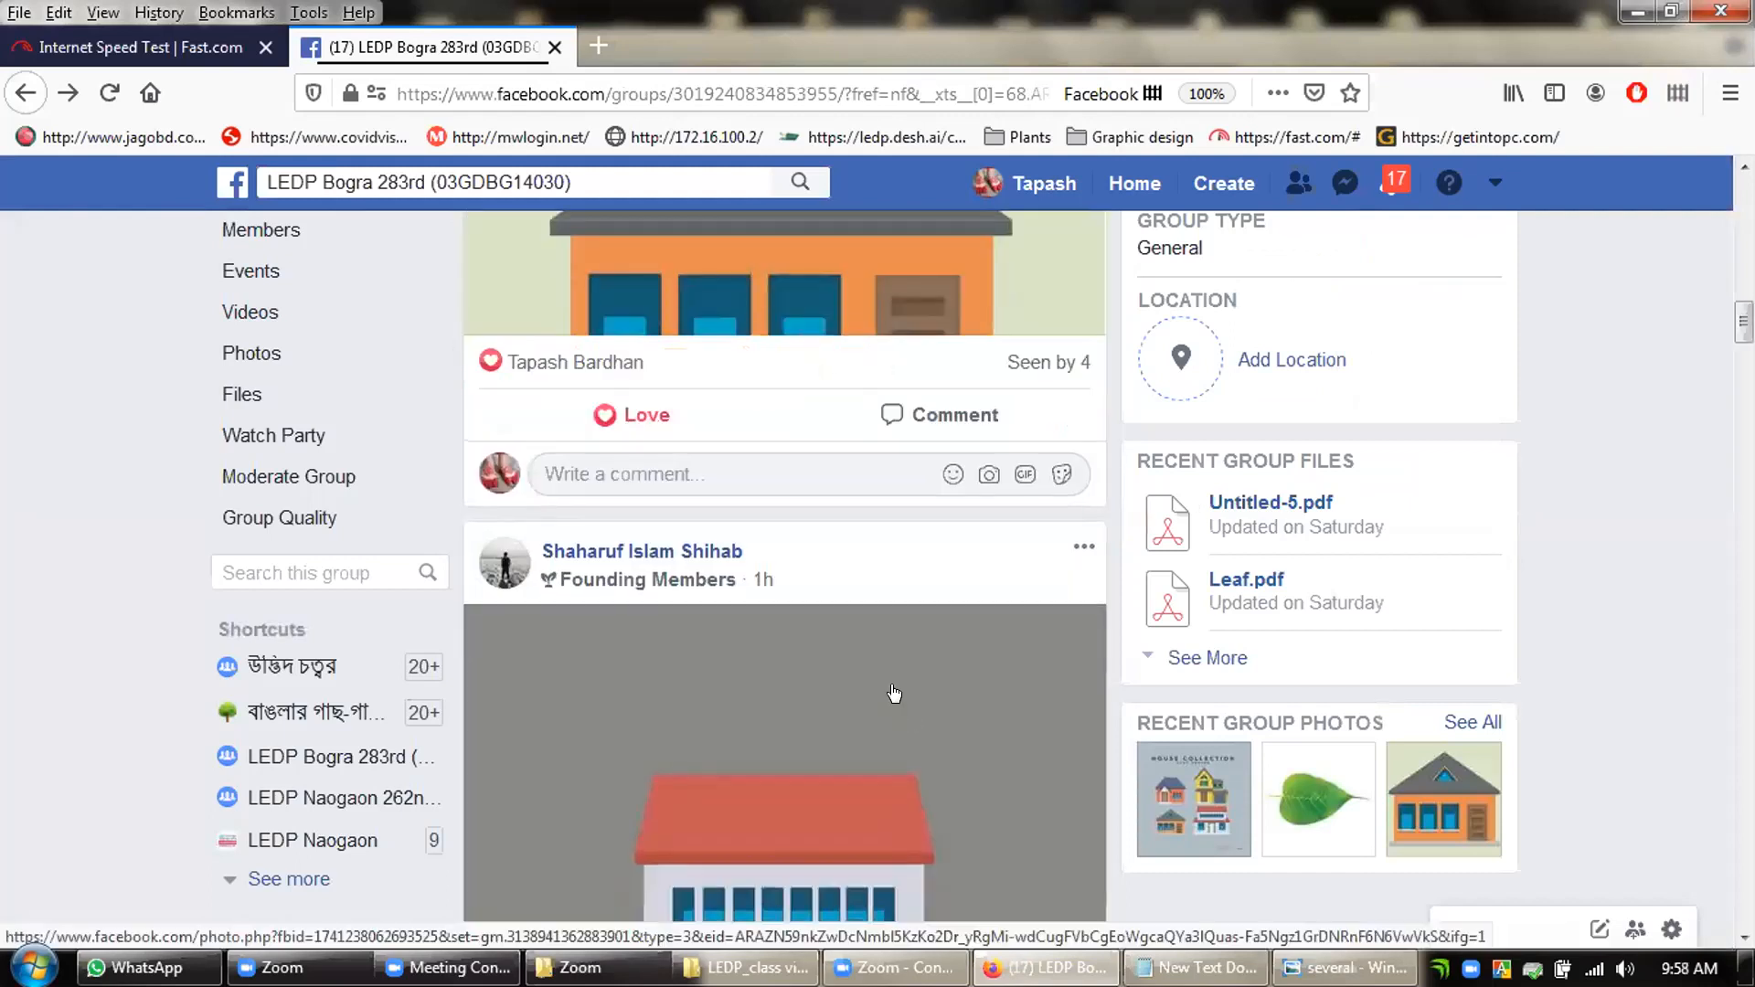
Step: Give the pink-roofed green house post, below the red-roofed house post, a Haha reaction
scroll(894, 693, down, 5)
scroll(894, 693, up, 1)
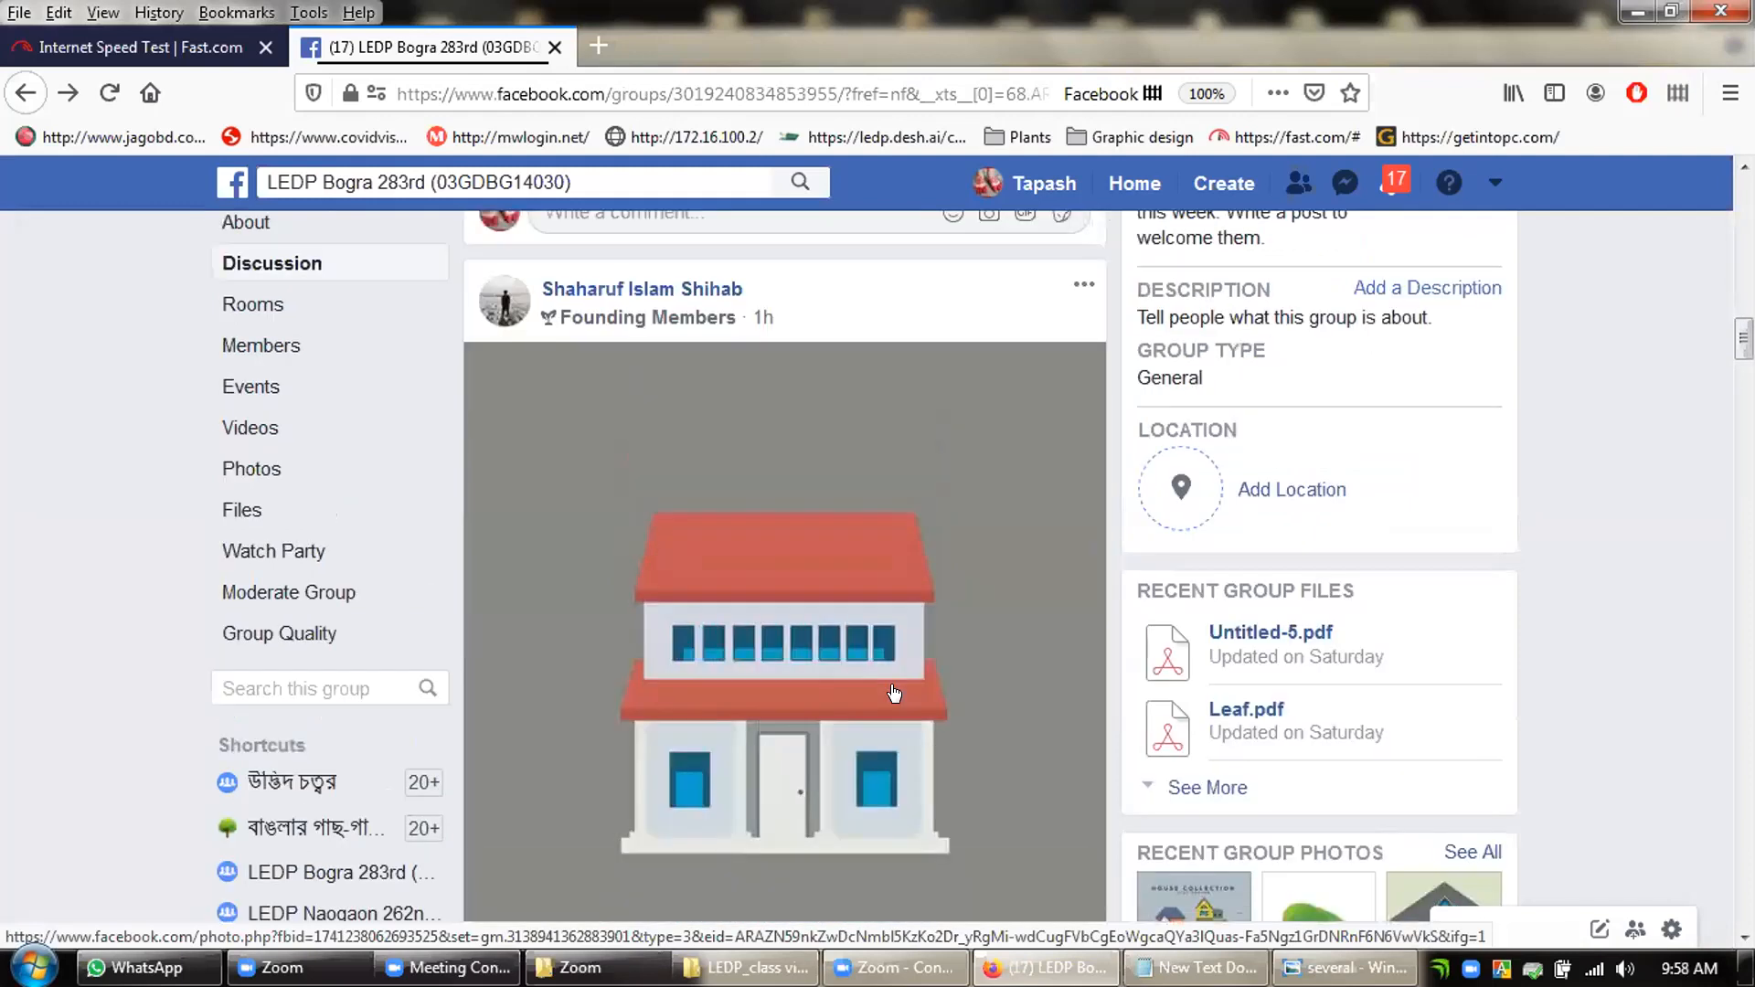
scroll(815, 674, down, 4)
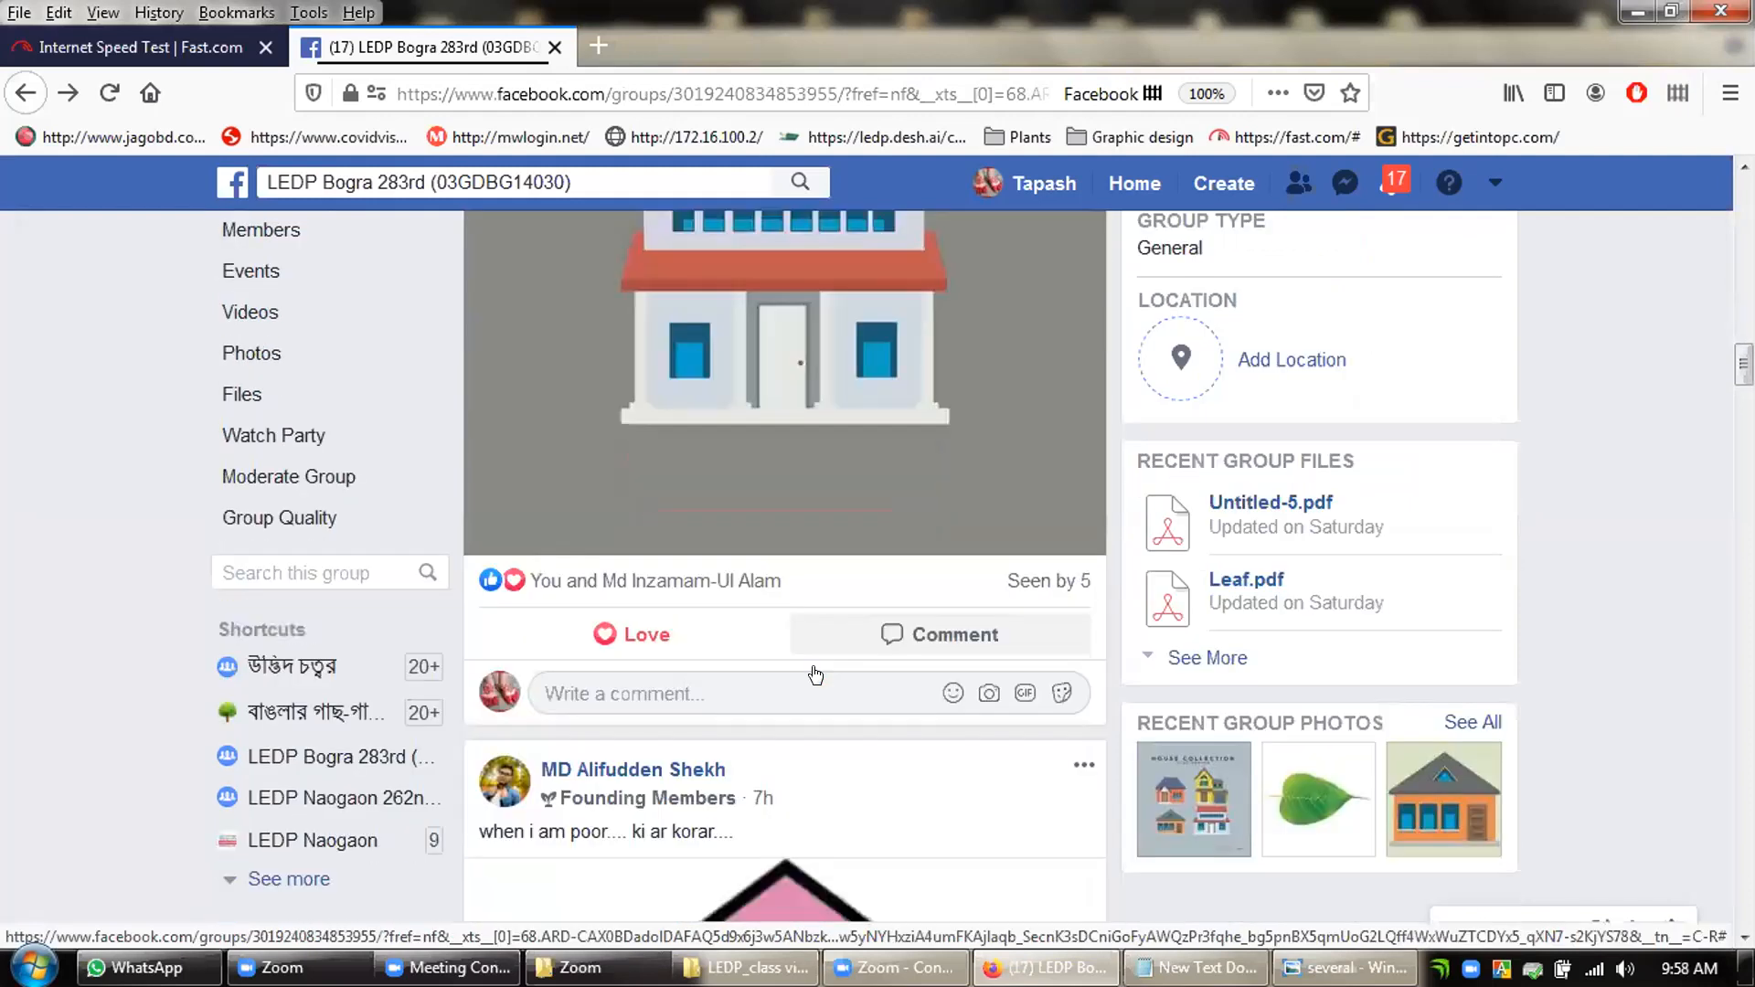
scroll(815, 675, down, 3)
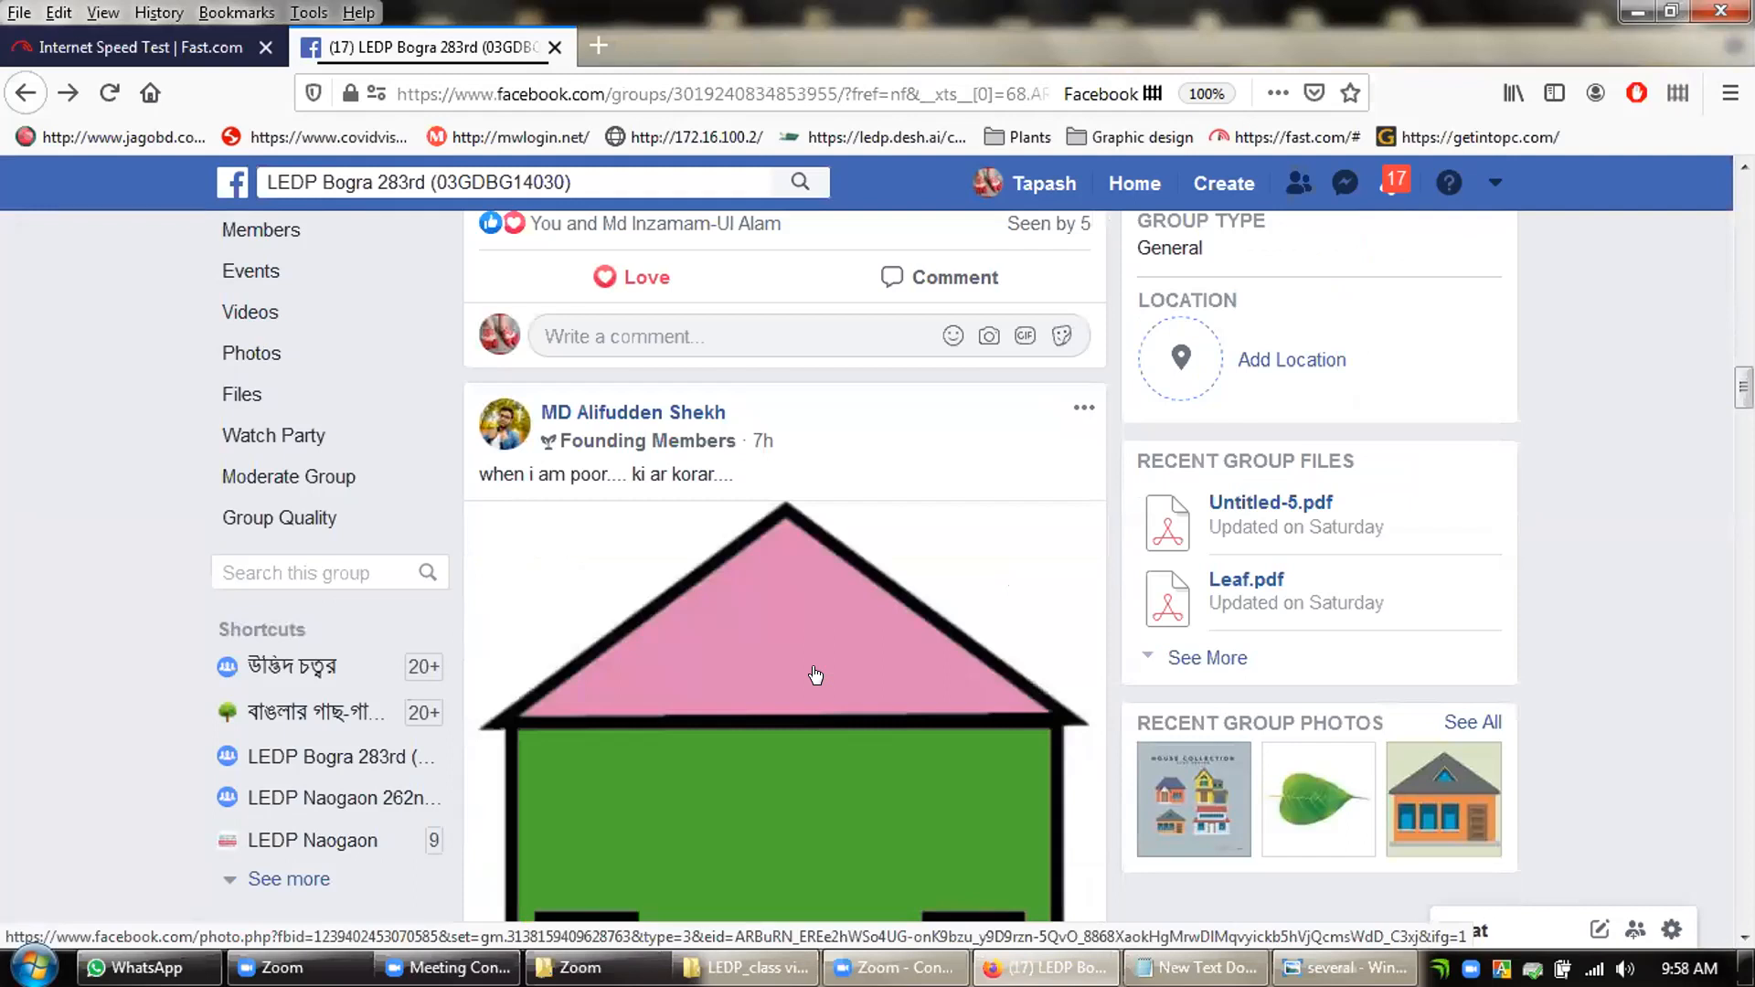
scroll(816, 674, down, 5)
scroll(815, 675, up, 2)
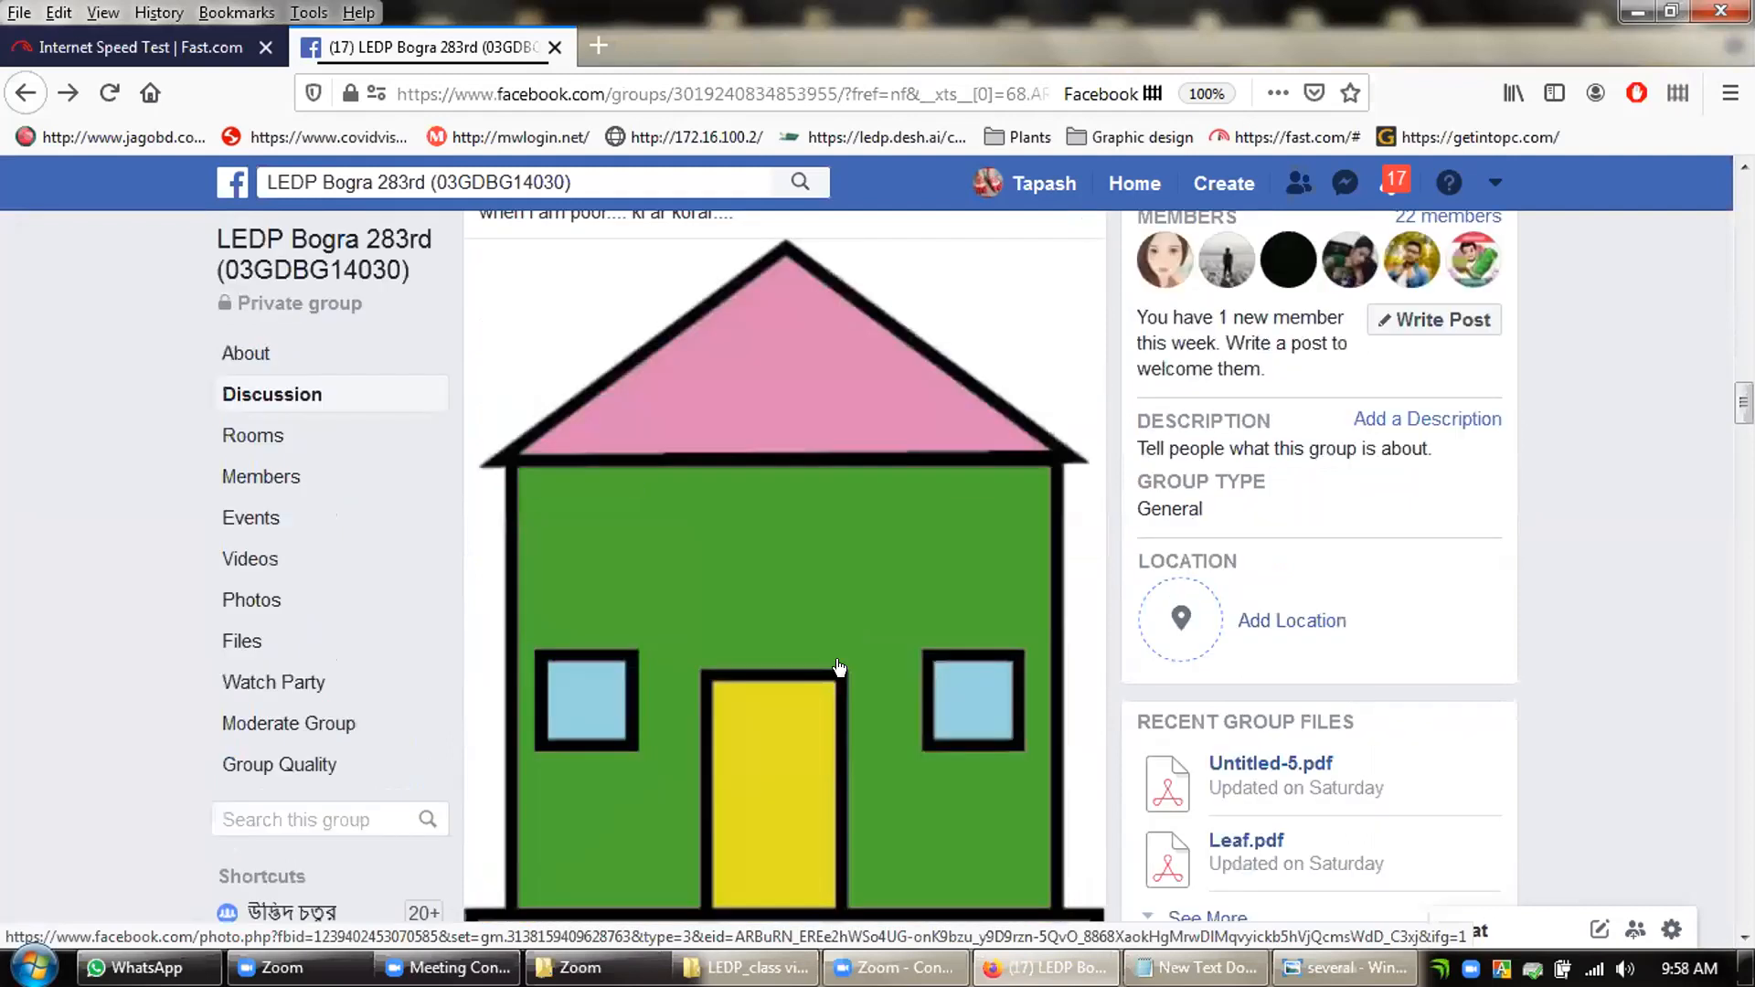
scroll(837, 637, down, 2)
scroll(668, 492, down, 3)
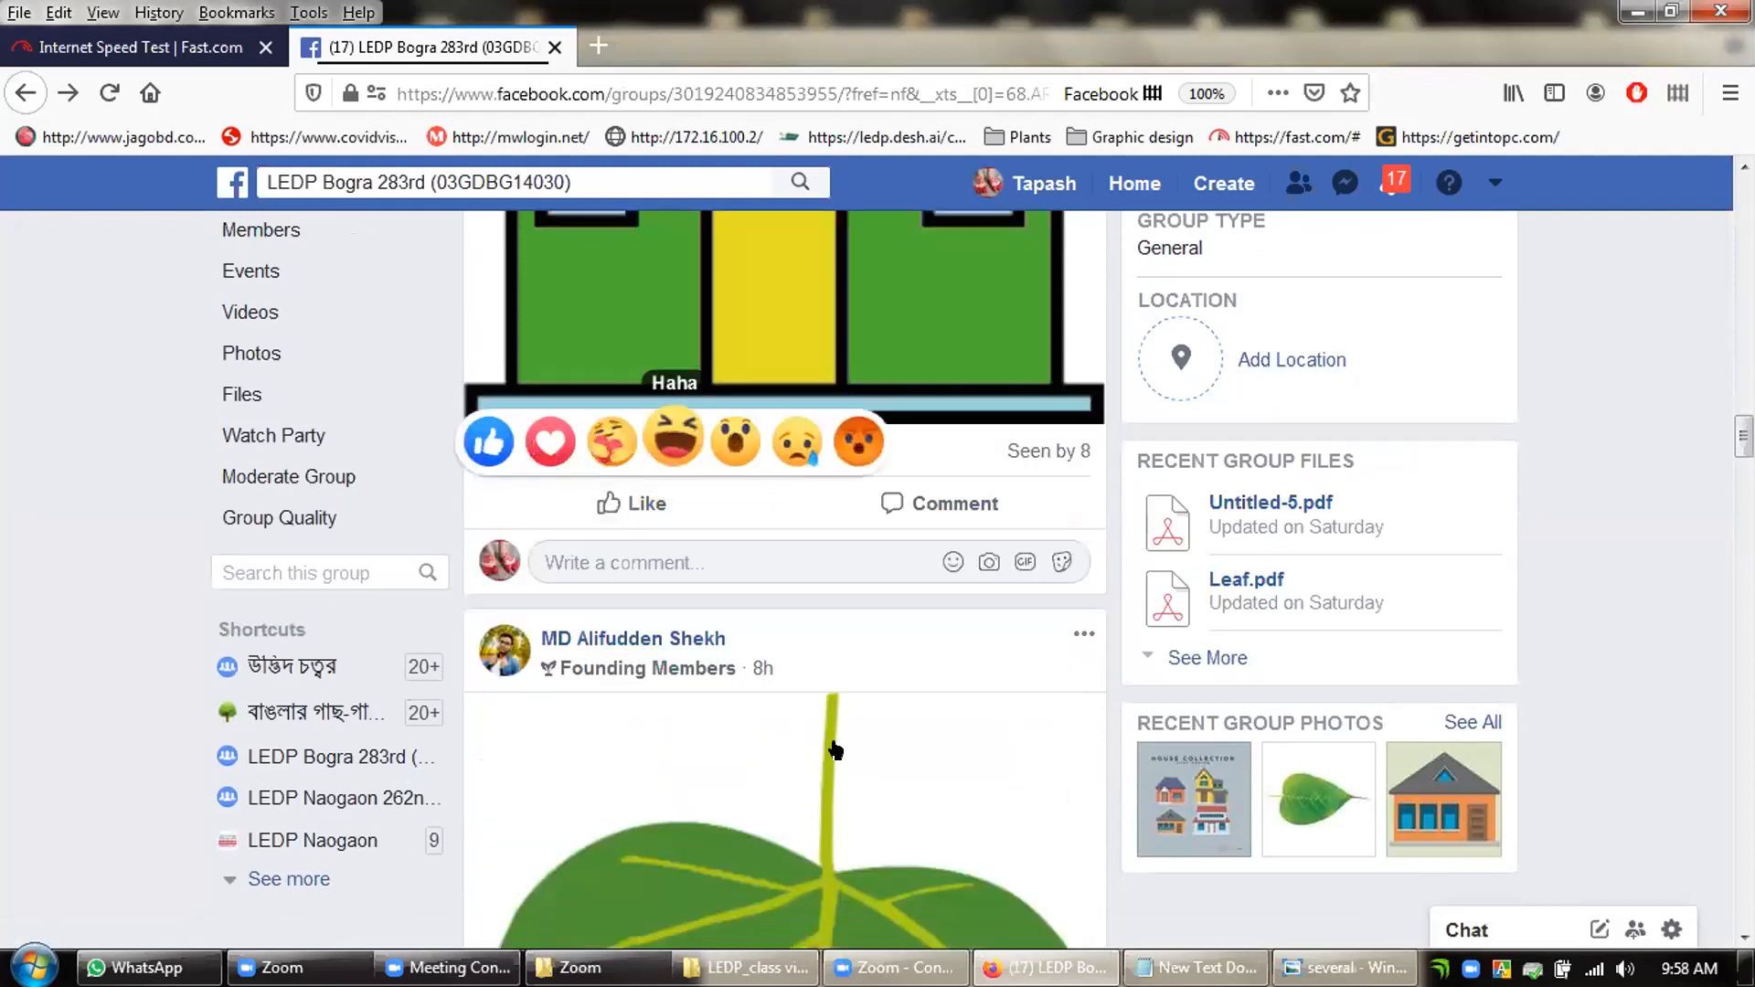
scroll(834, 749, up, 1)
Step: Examine the caption and drawing of the pink-roofed green house post, highlighting the caption while reading it
scroll(822, 695, up, 5)
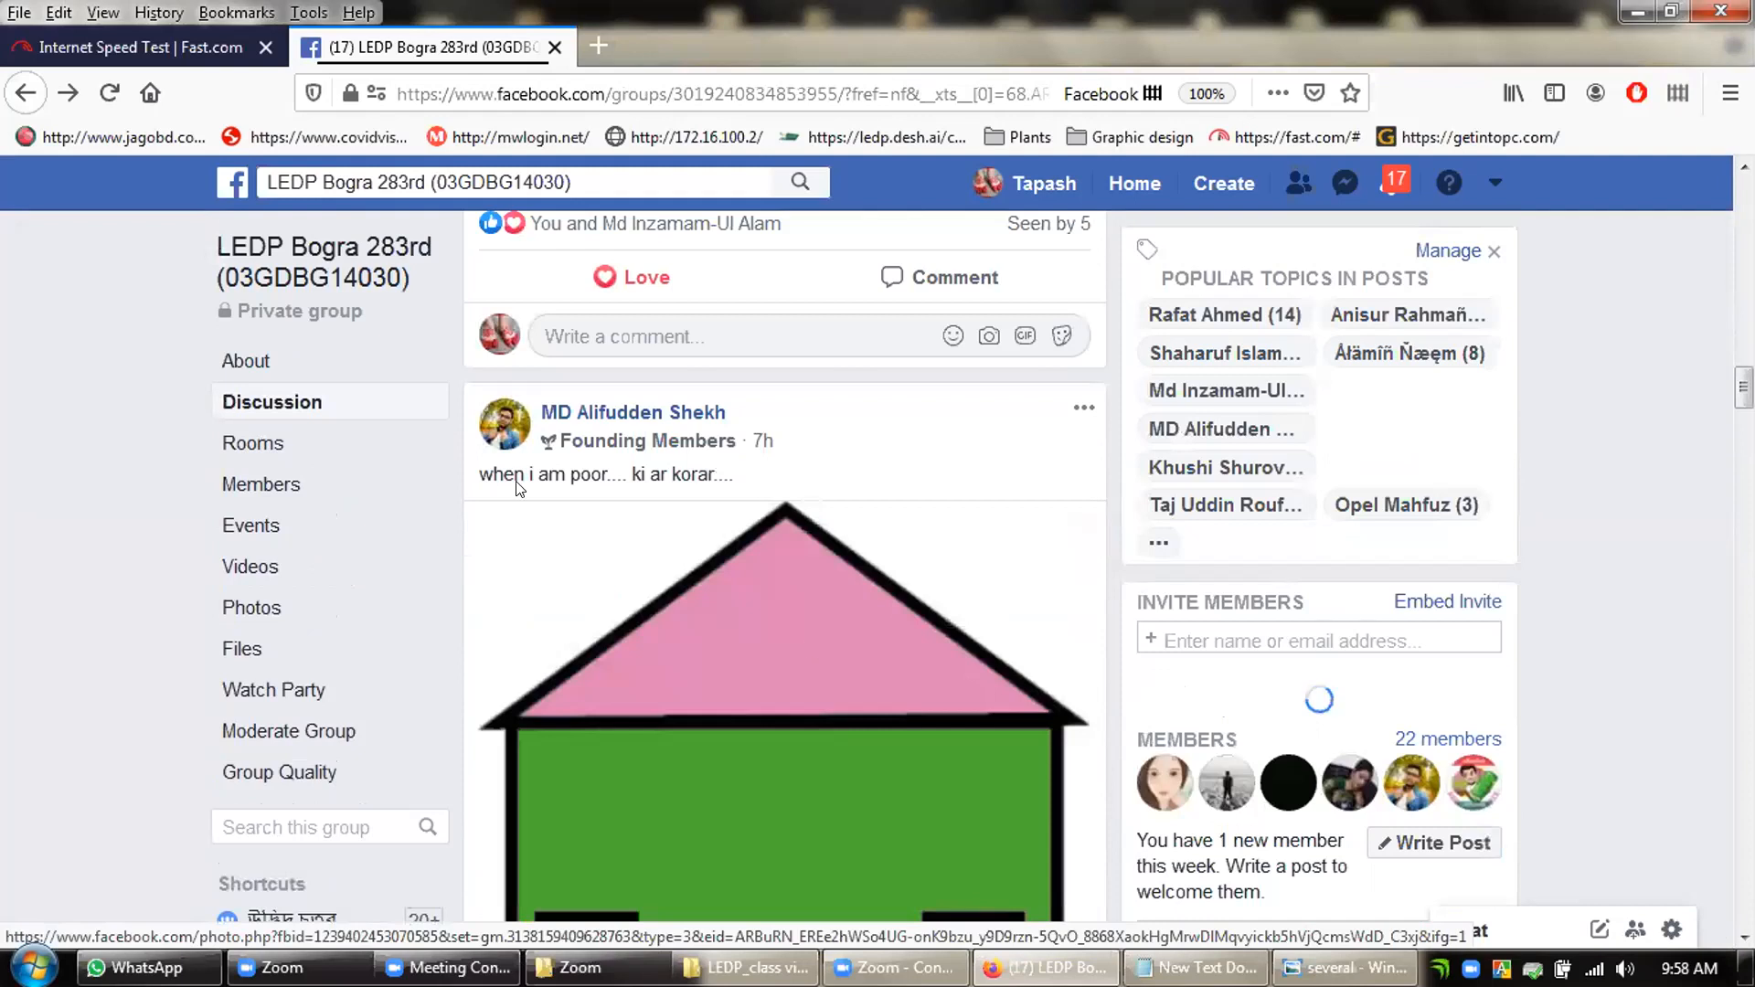
drag(474, 469, 951, 461)
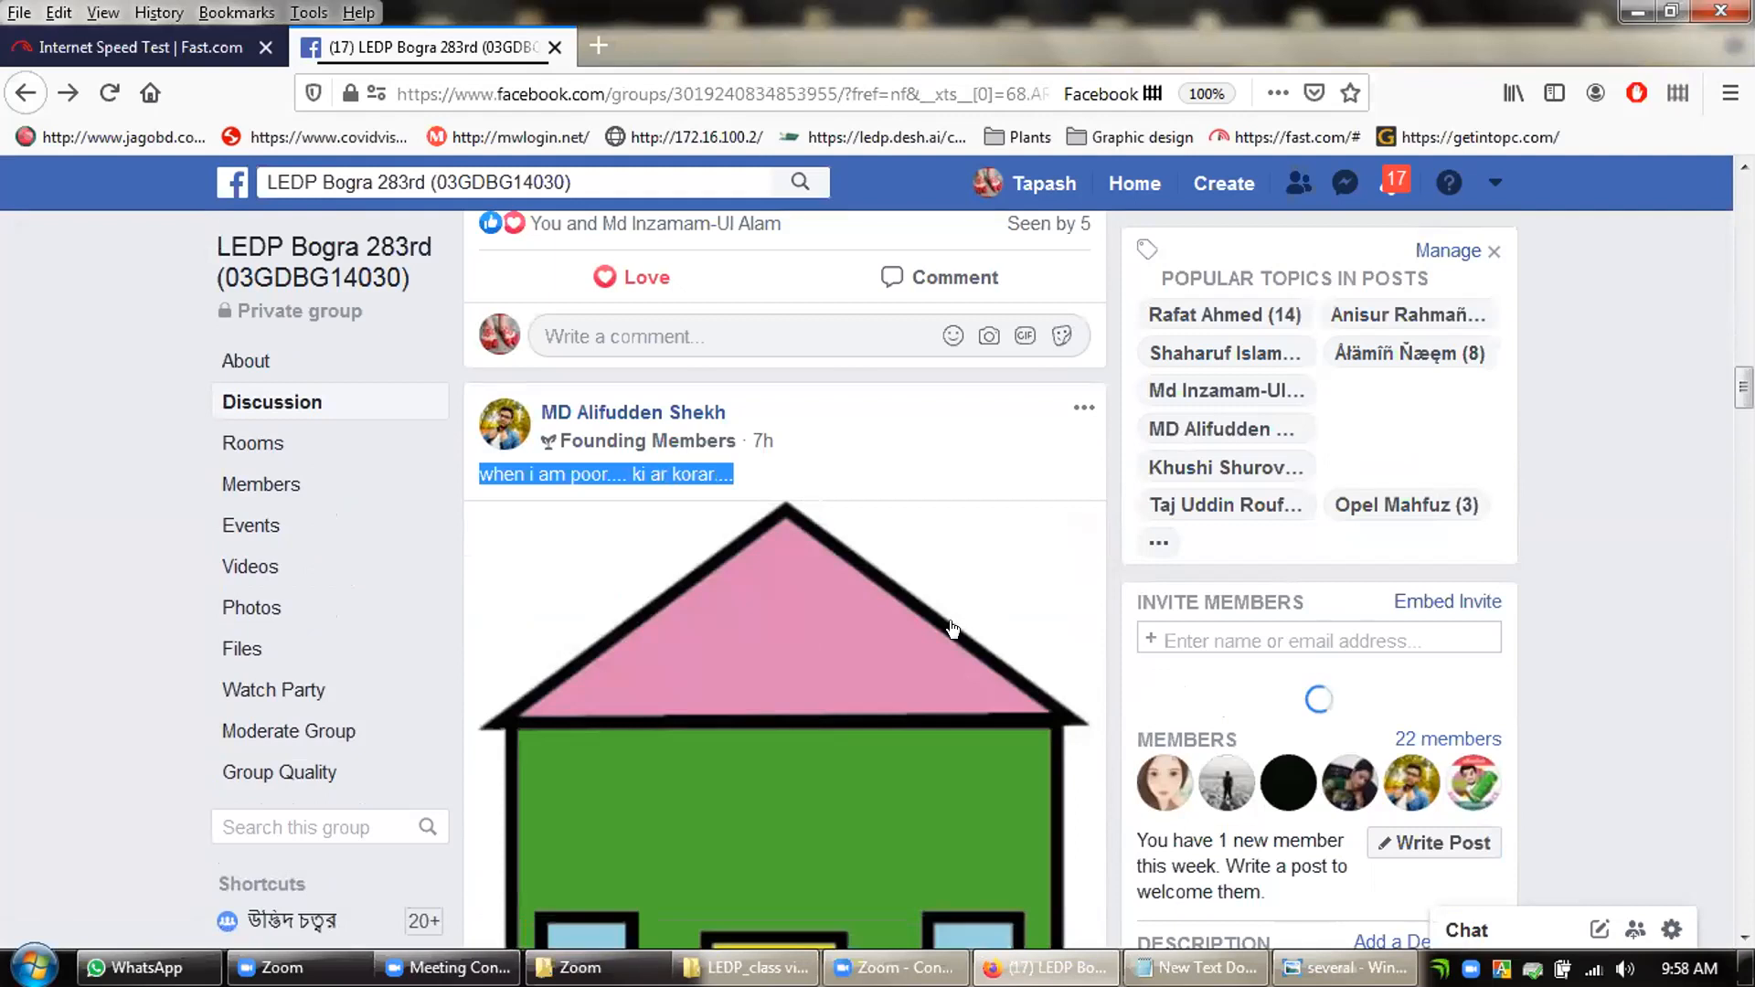
scroll(881, 619, down, 3)
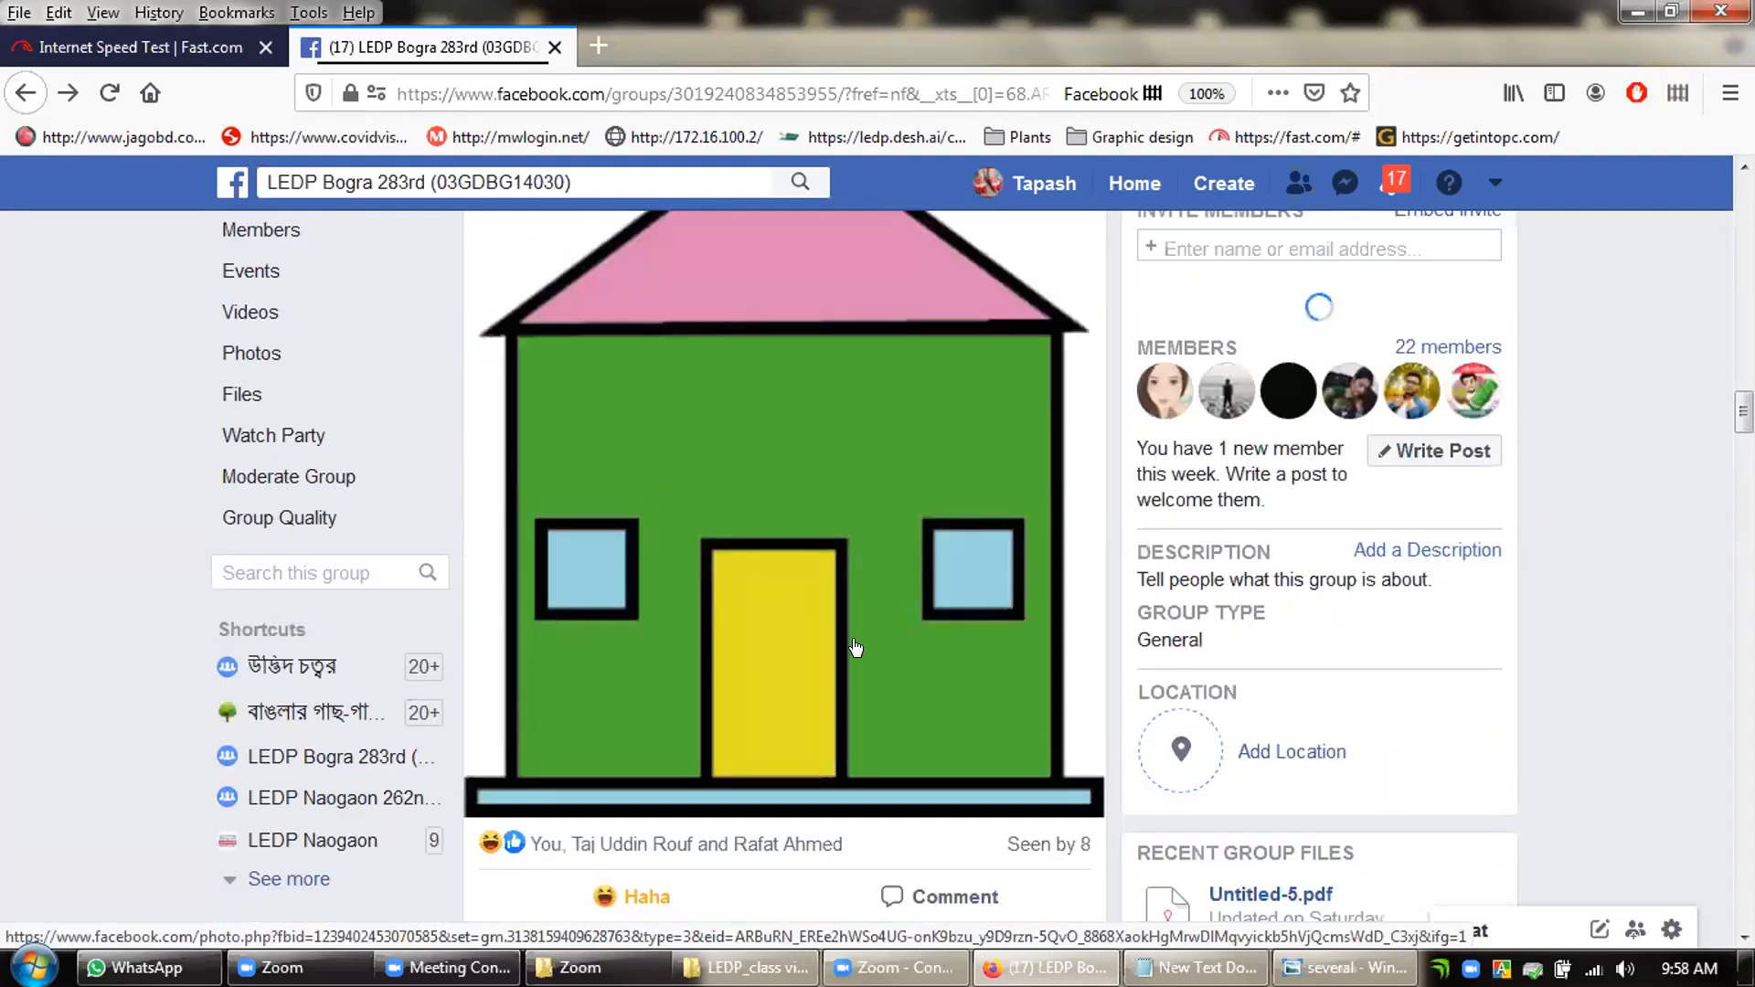
scroll(797, 614, up, 2)
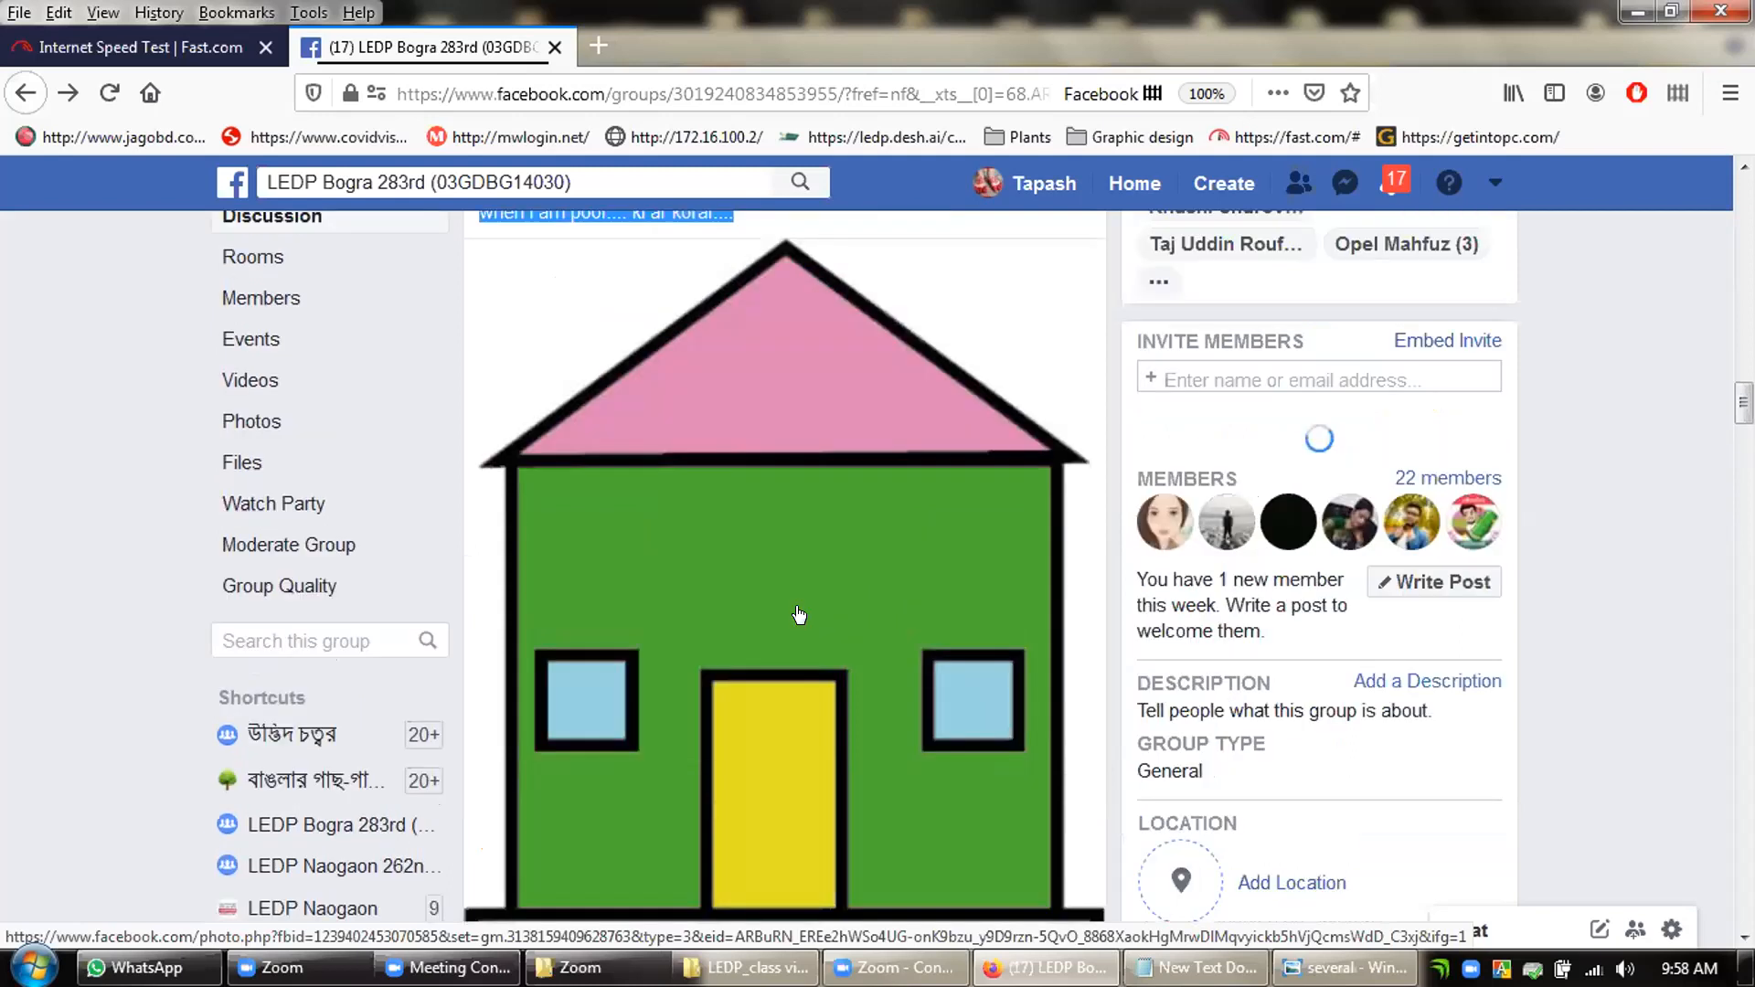
scroll(795, 613, up, 2)
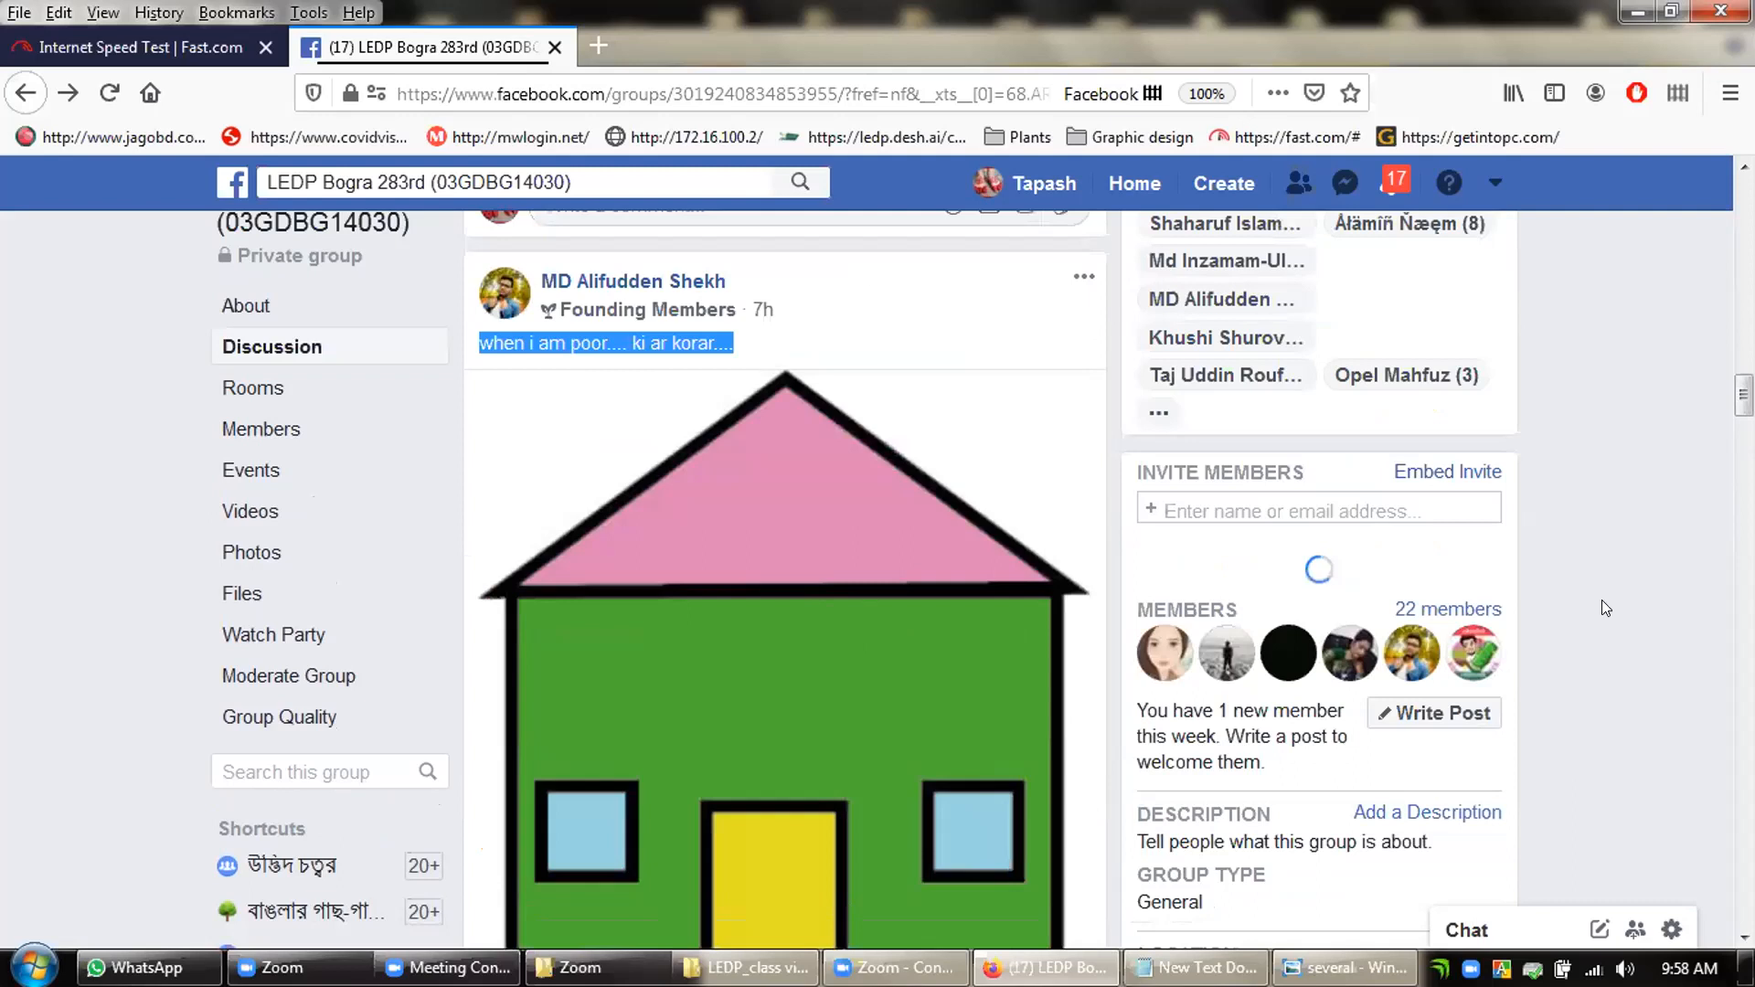
click(1583, 583)
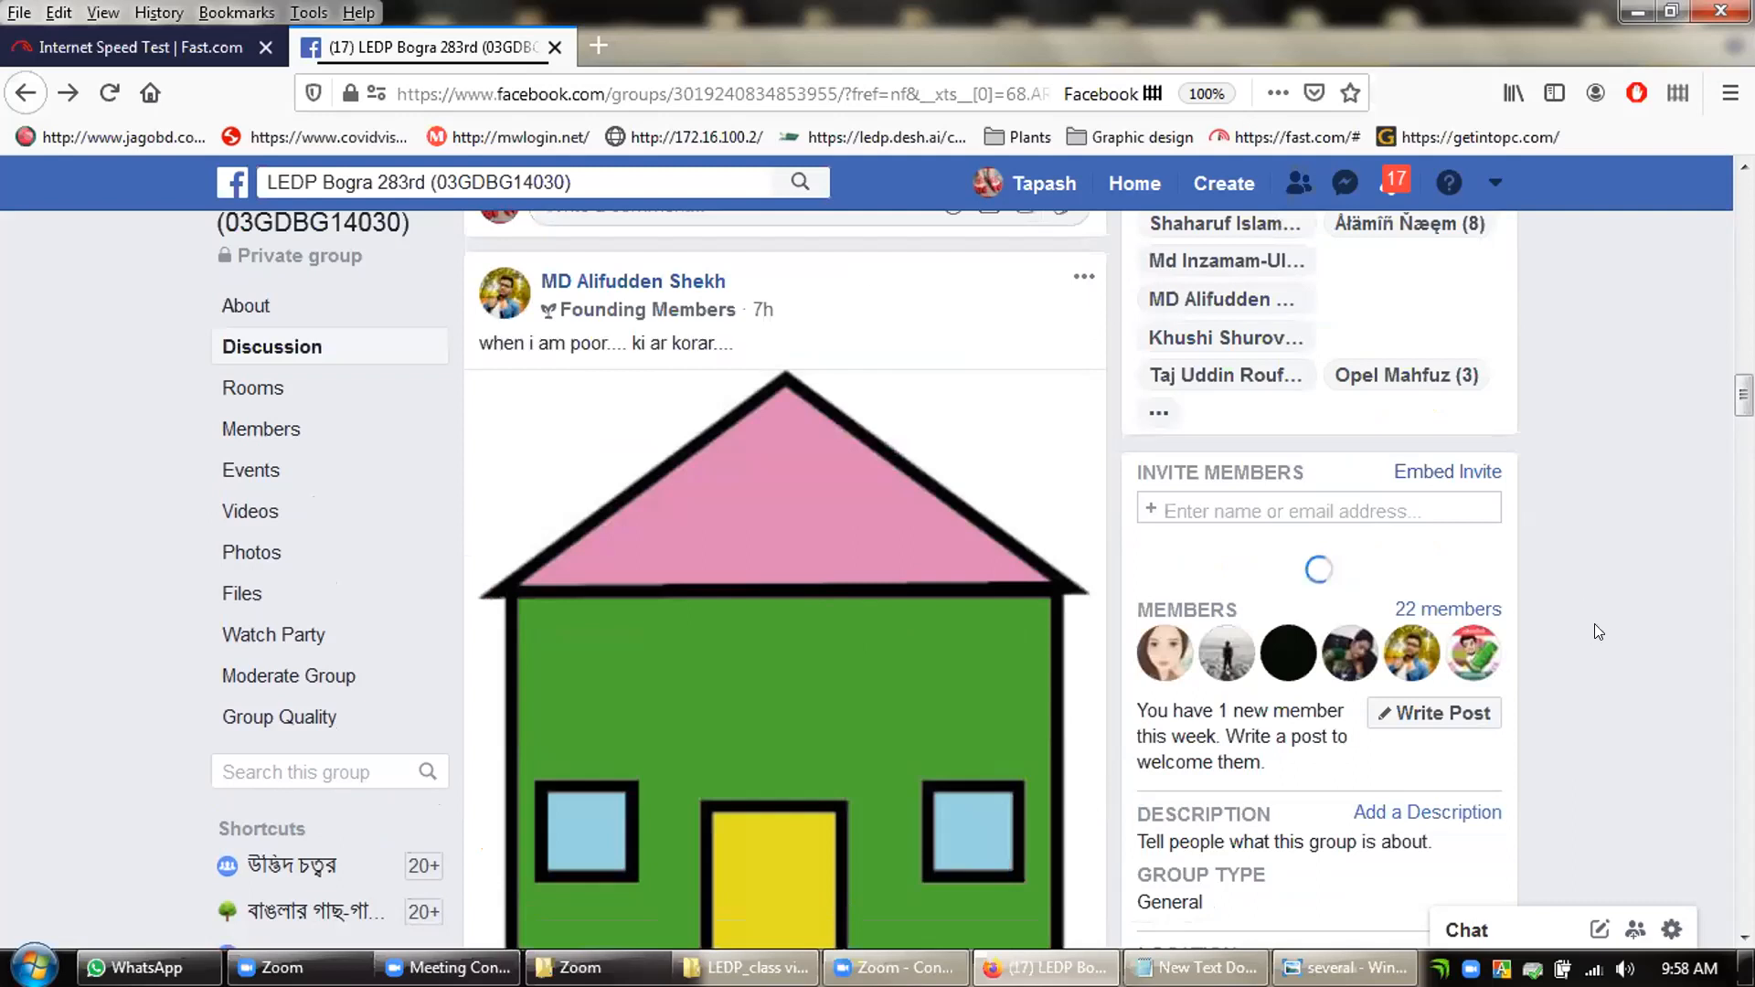
scroll(1594, 623, down, 5)
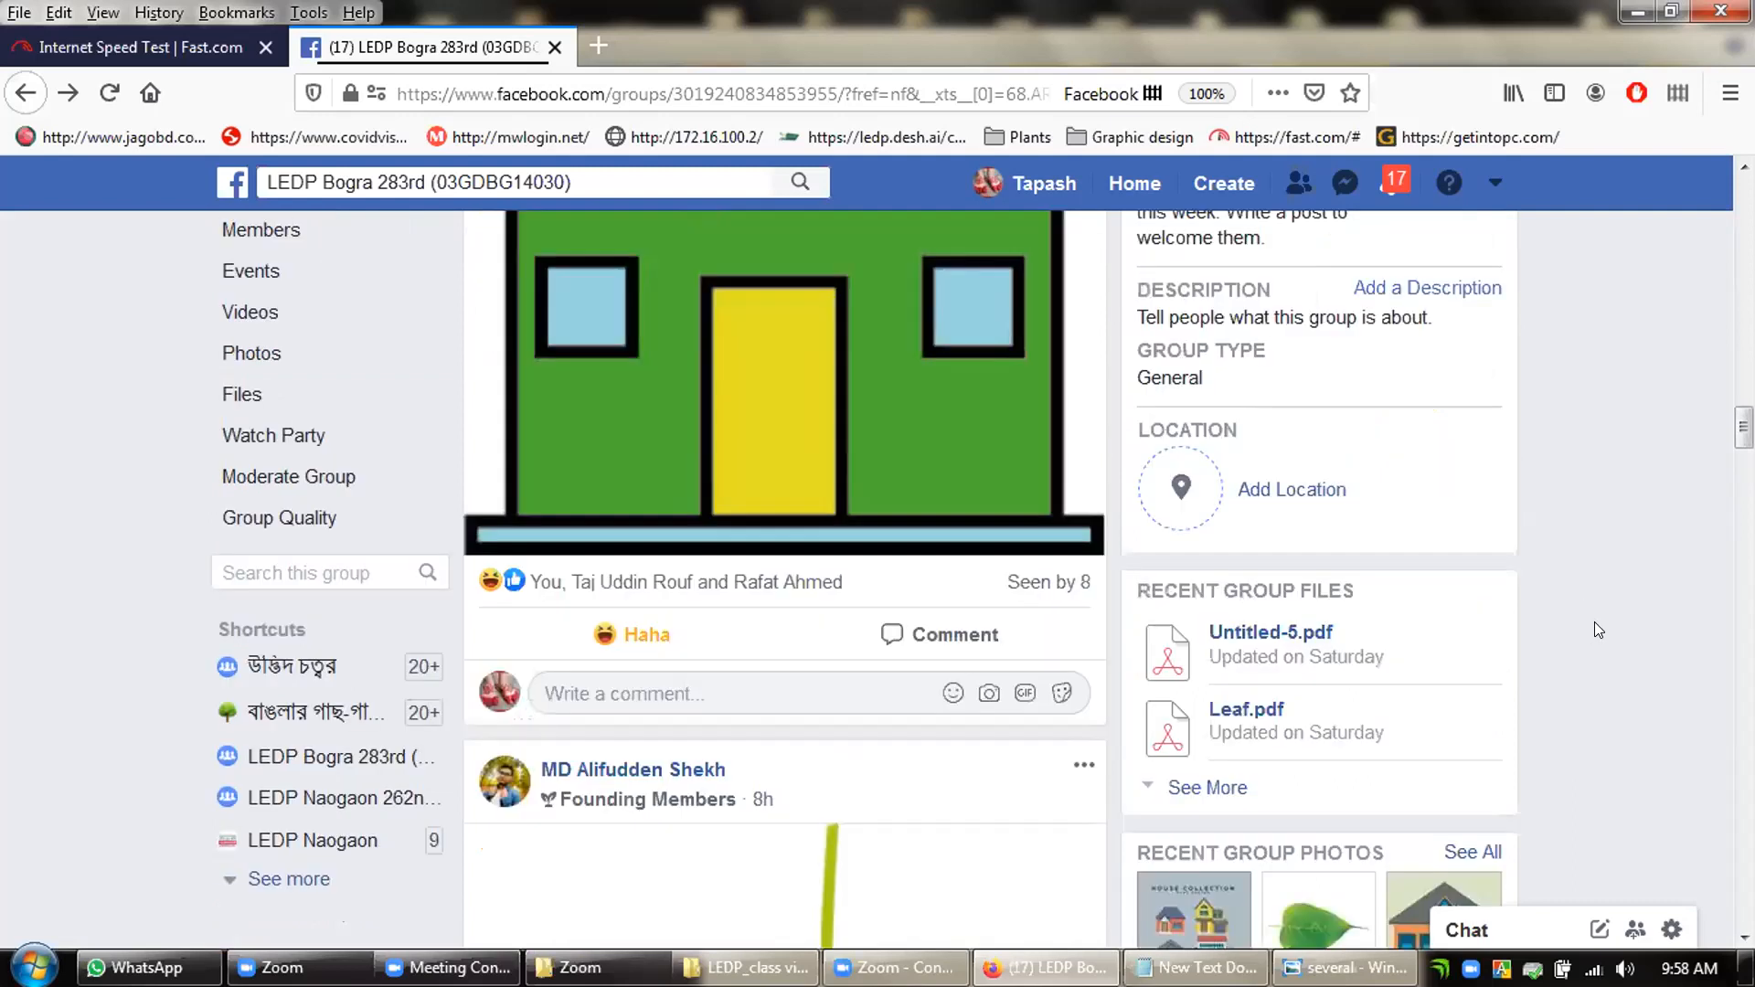
scroll(1593, 622, up, 4)
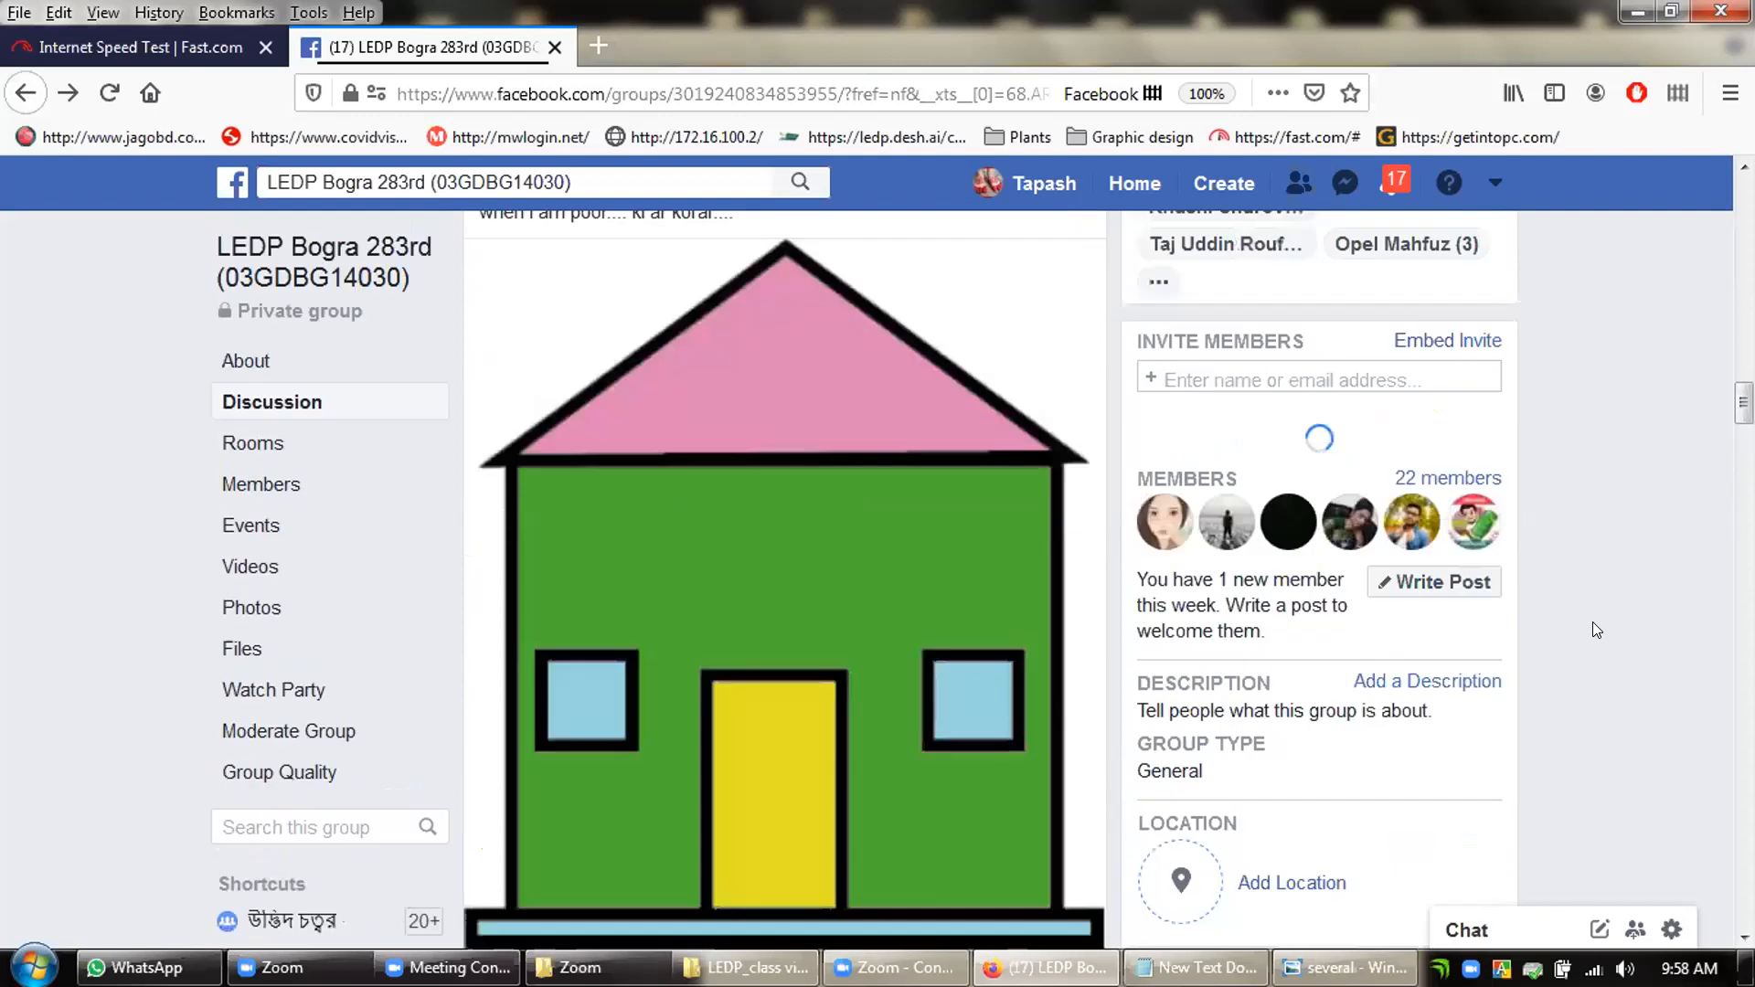
scroll(1592, 621, down, 5)
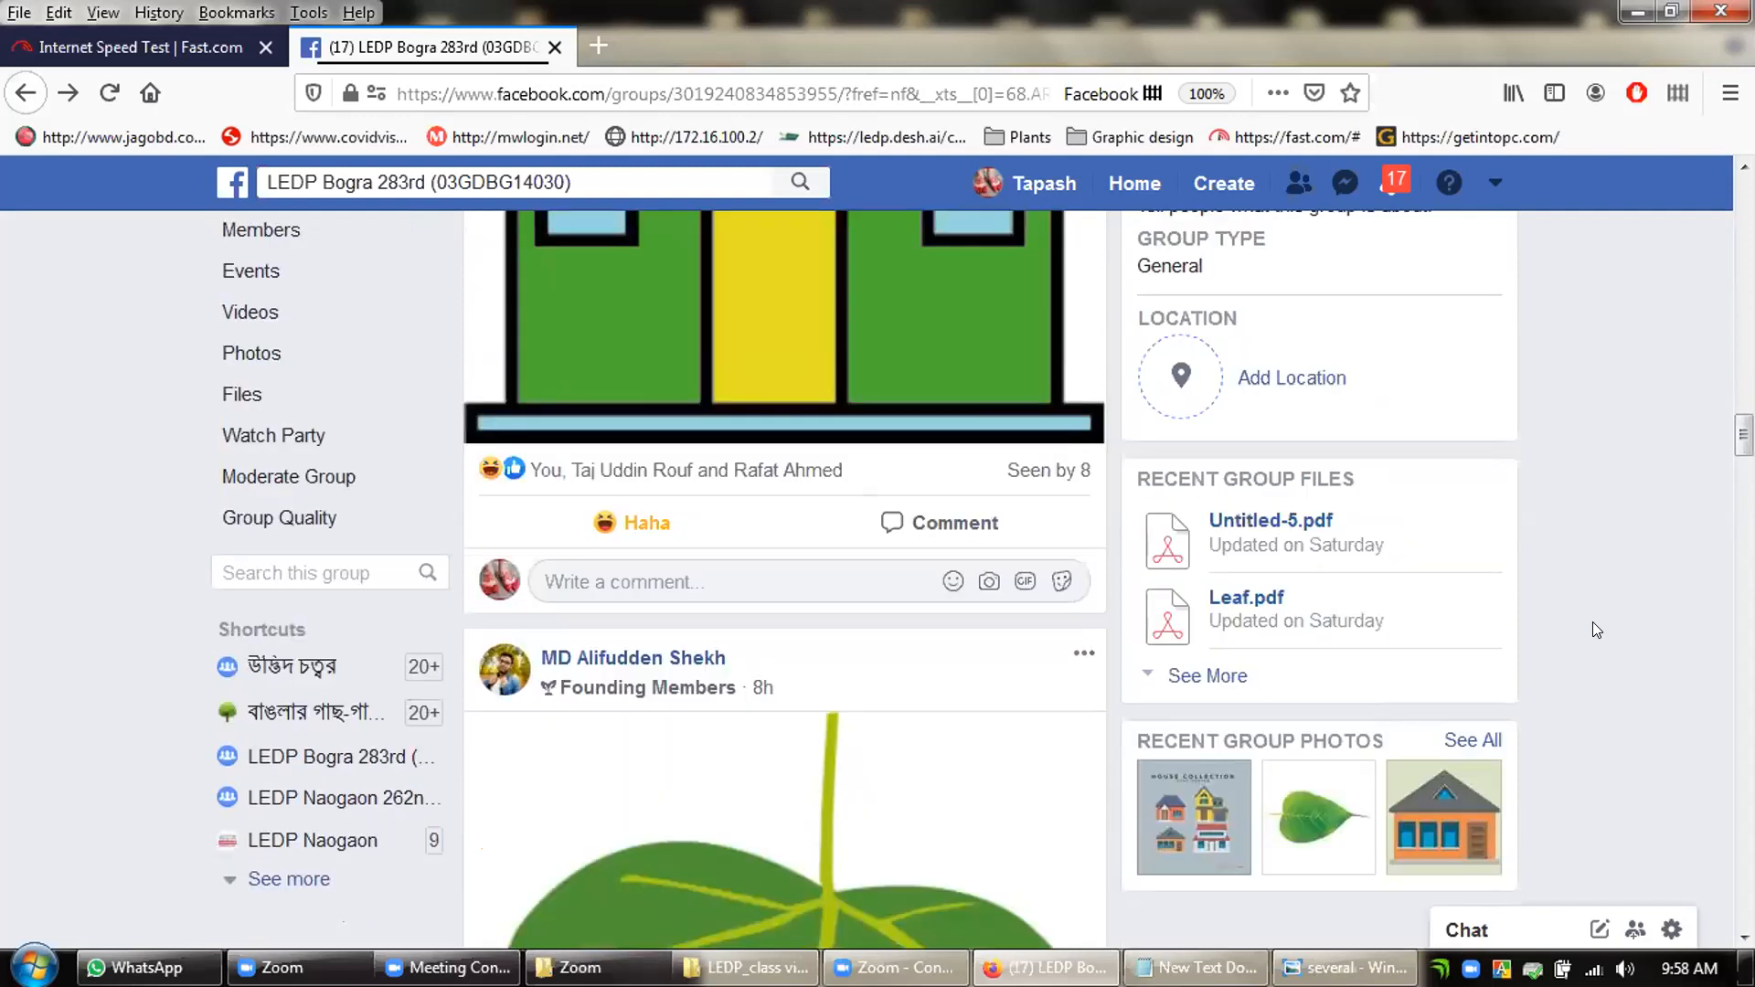
Step: Examine the heart-shaped leaf drawing and the blue-roofed red brick house in the following group posts
scroll(1592, 621, down, 5)
scroll(1592, 621, down, 5)
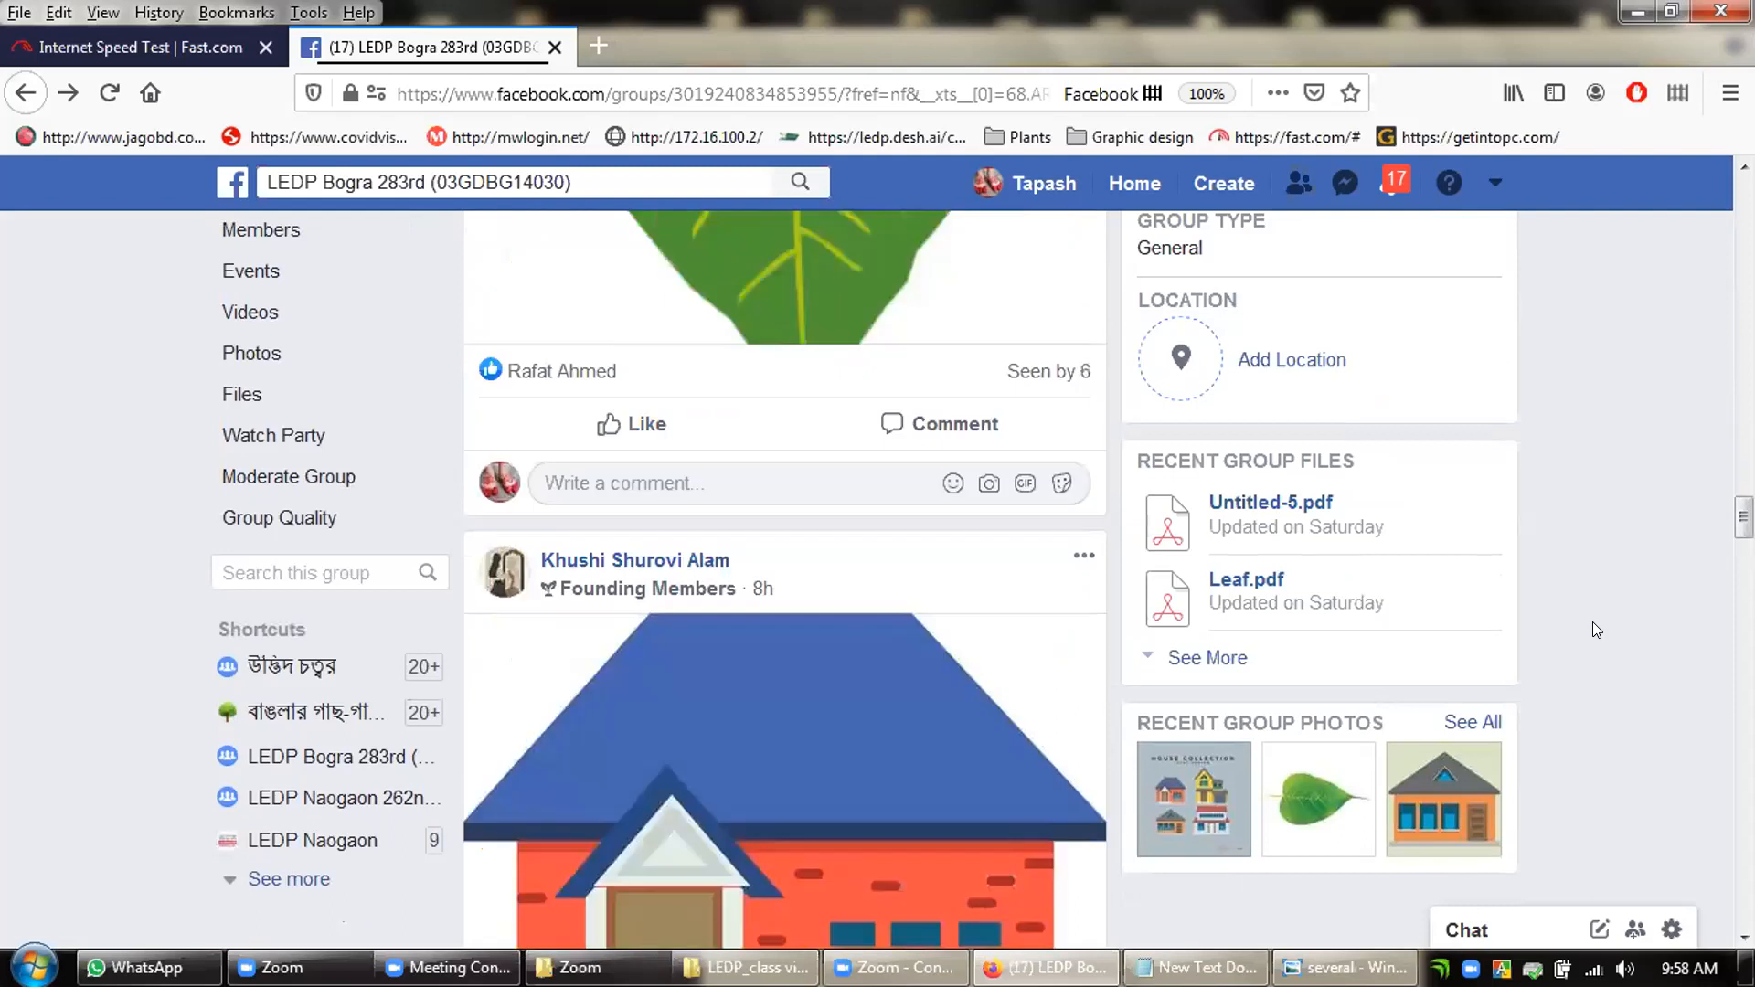
scroll(1592, 621, up, 10)
scroll(1592, 621, up, 2)
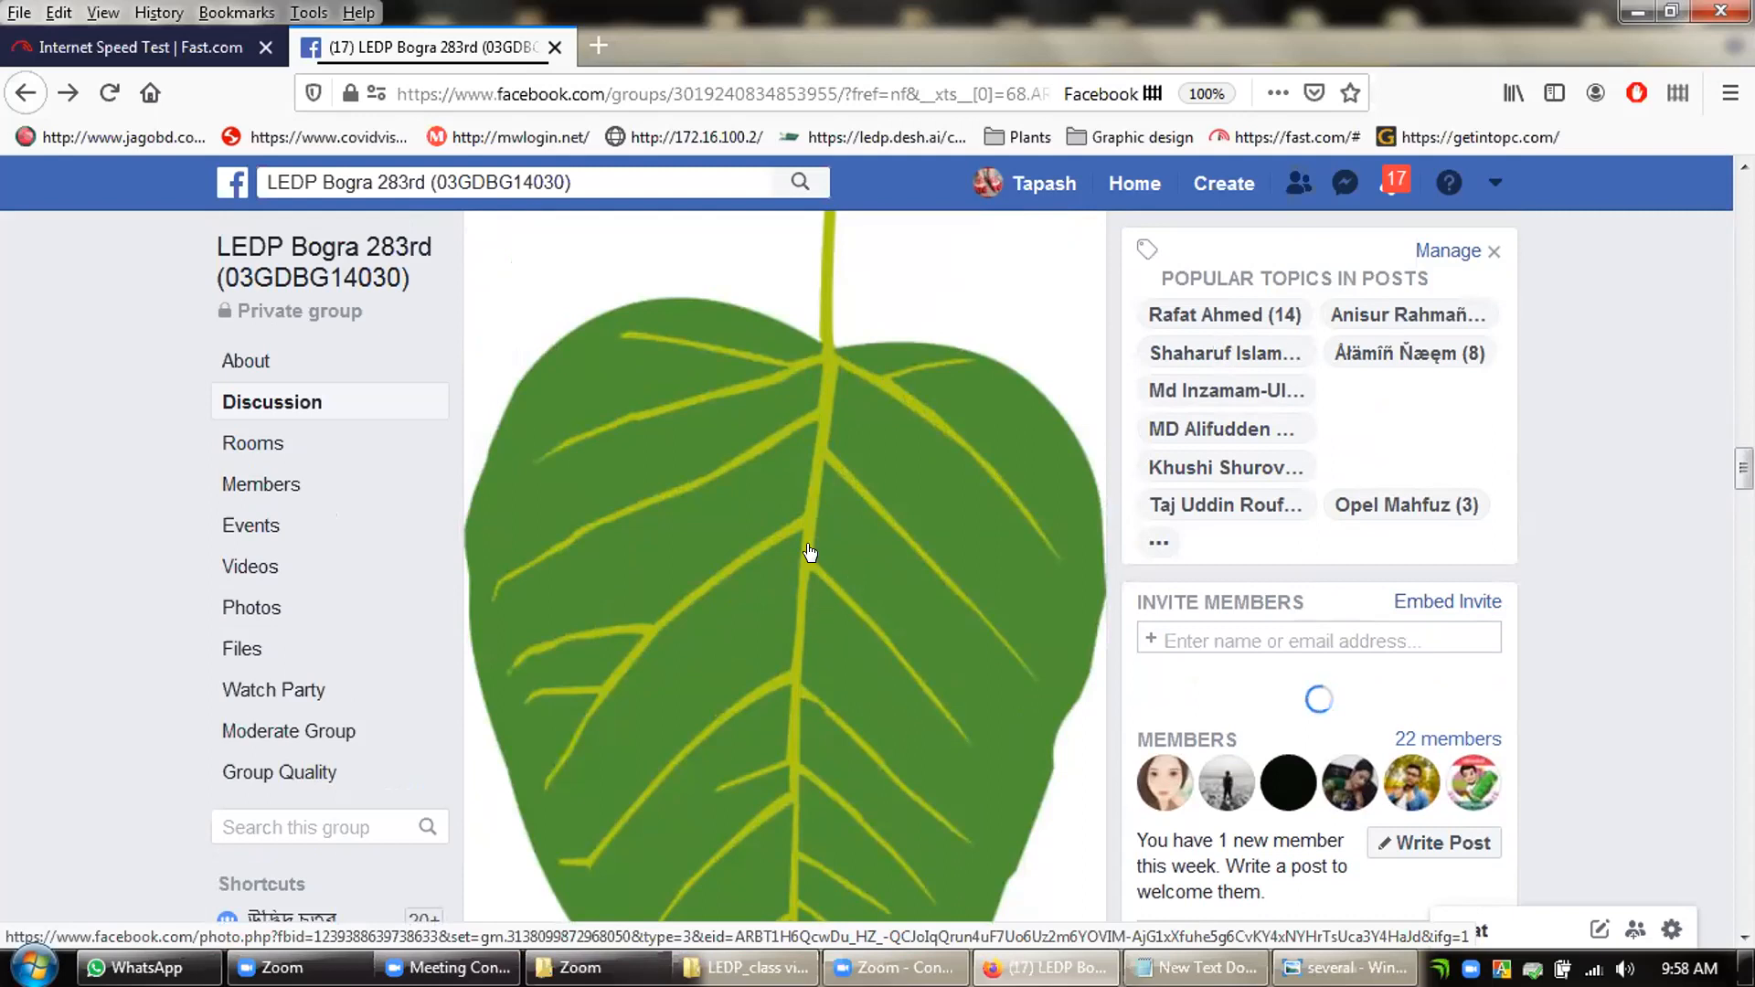
scroll(820, 615, down, 1)
scroll(622, 804, down, 5)
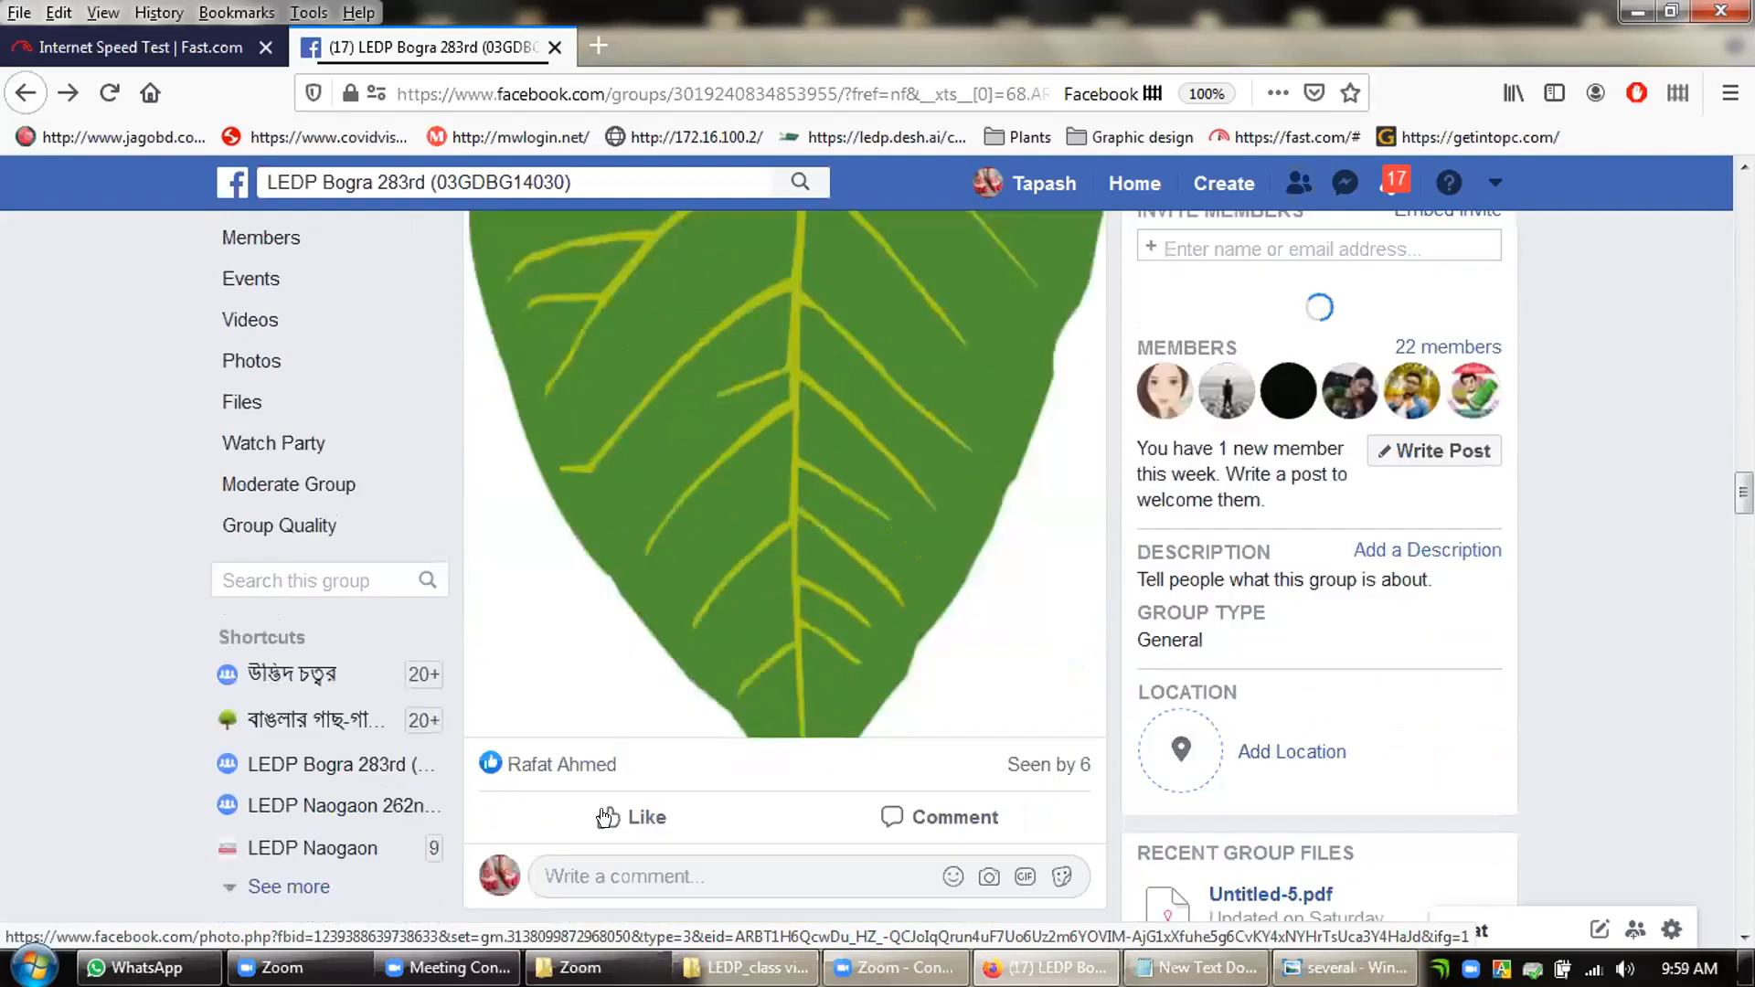
scroll(851, 605, down, 4)
scroll(852, 605, down, 4)
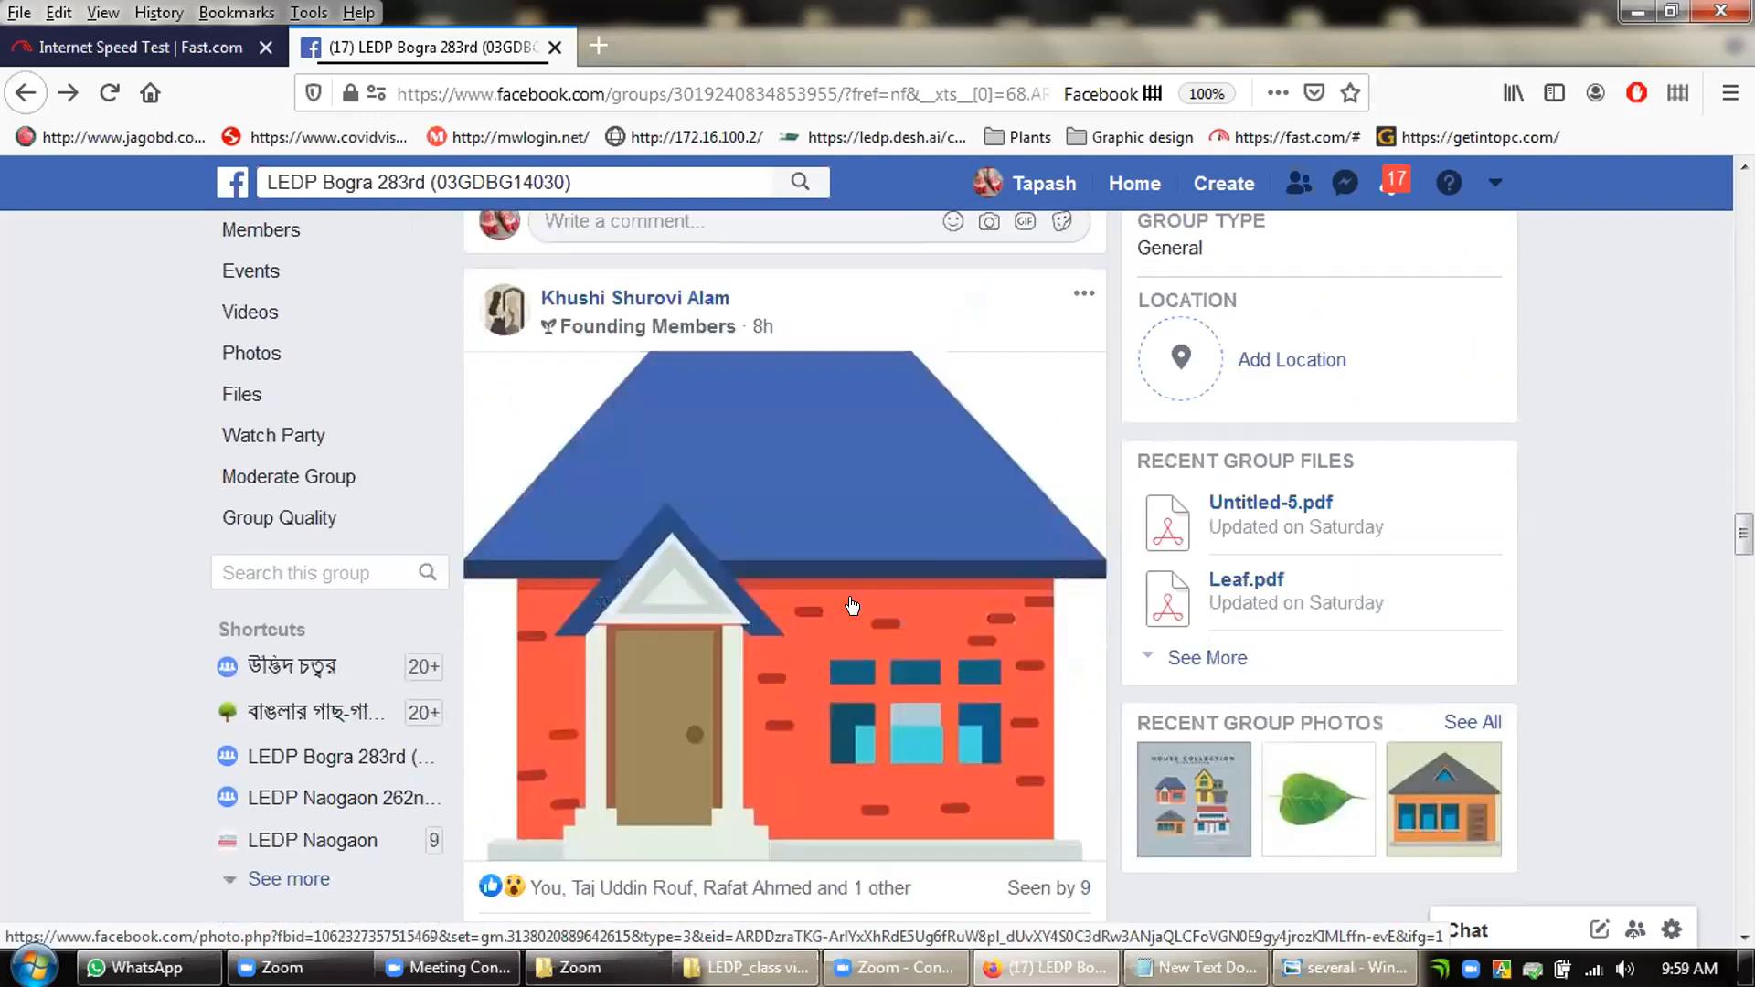
scroll(626, 816, down, 2)
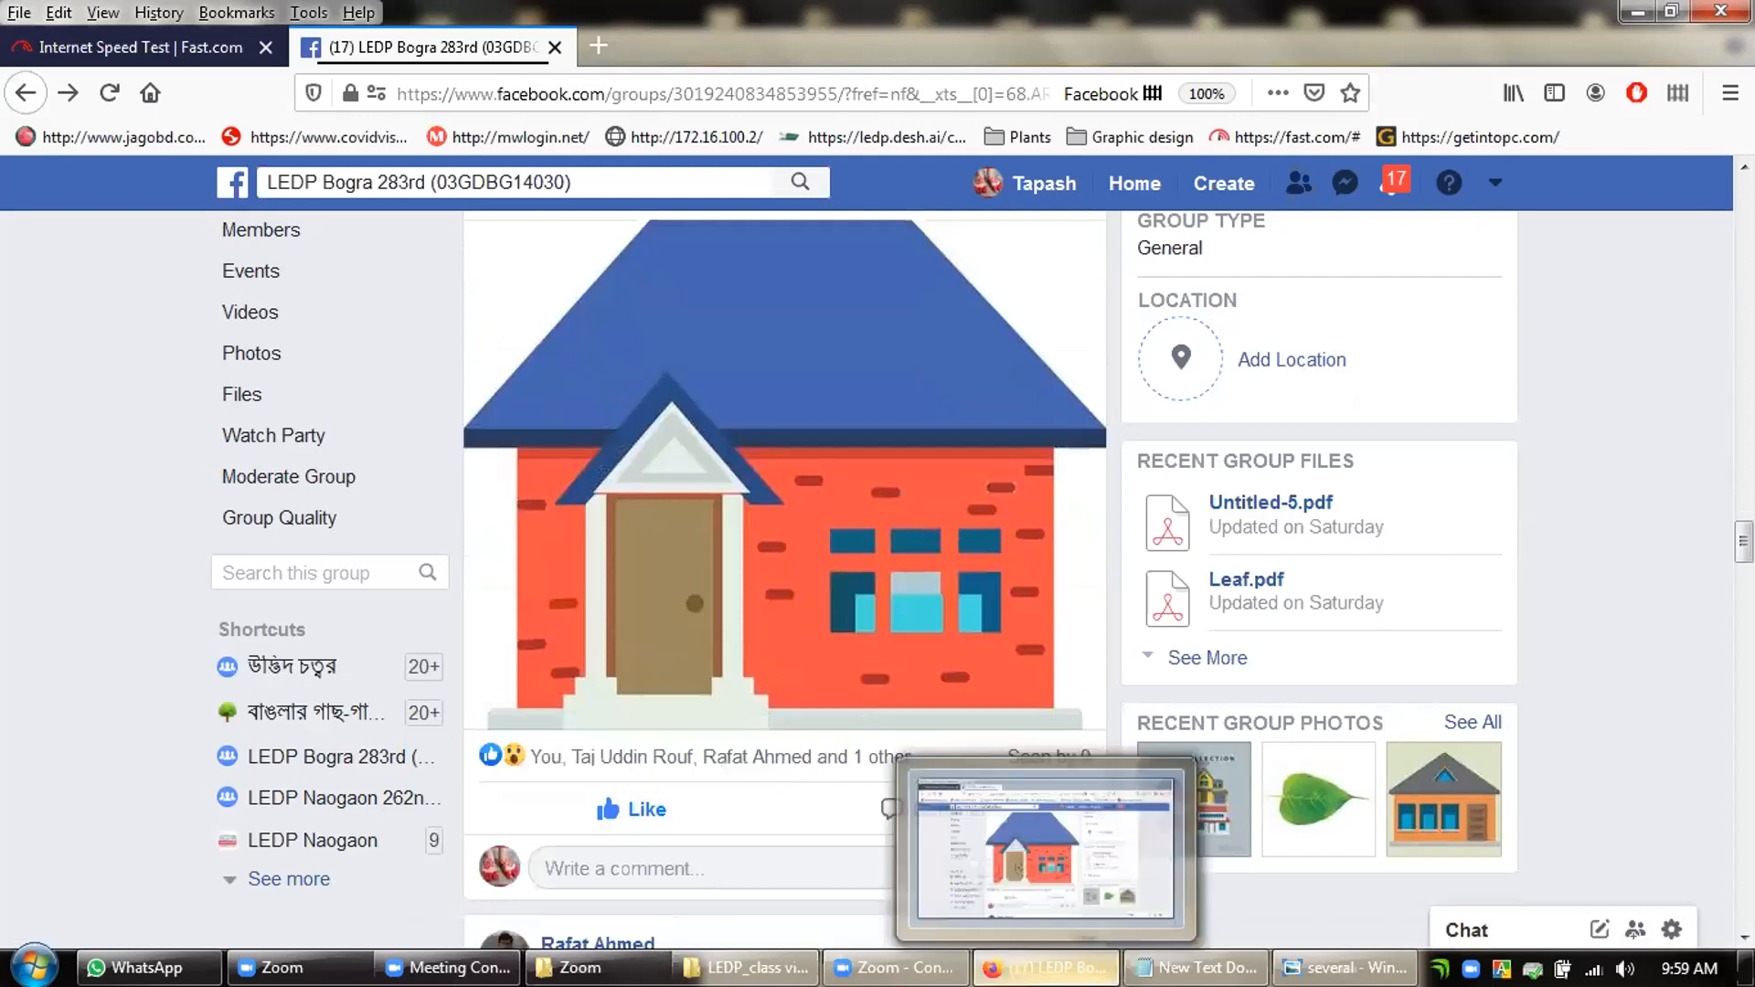
Step: Minimise the reference house image and return to the group feed in Firefox at the leaf post below the blue-roofed house
click(1051, 967)
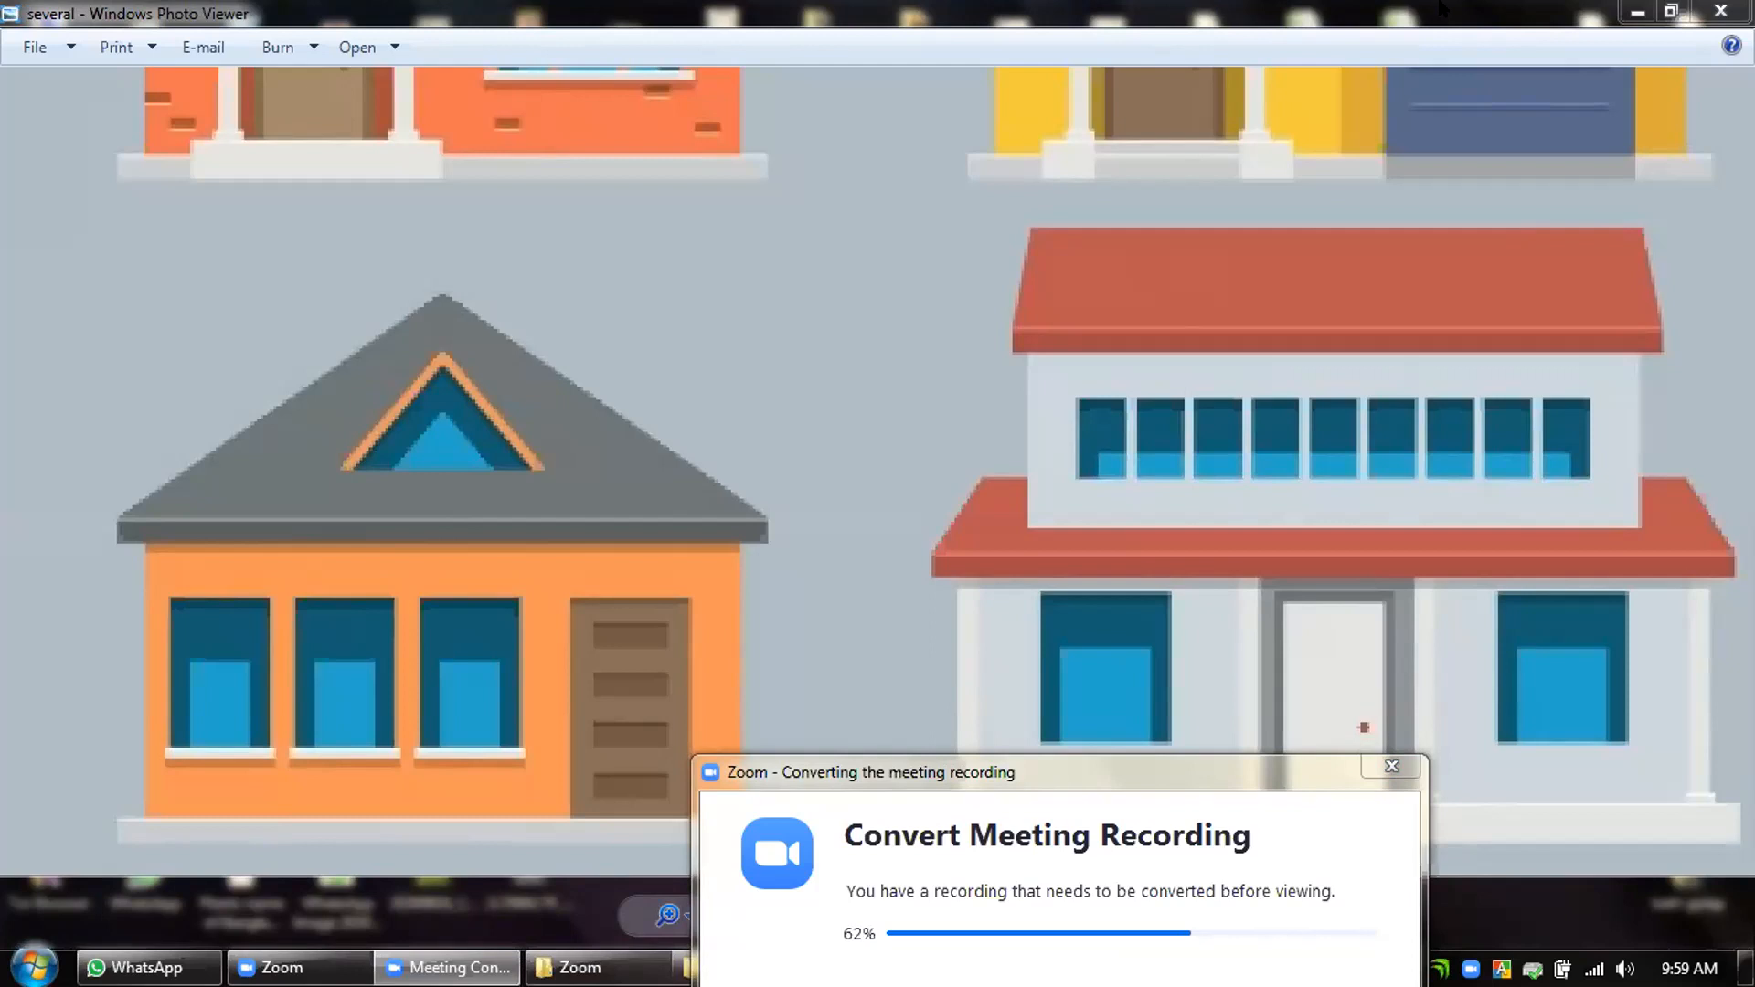
click(1695, 13)
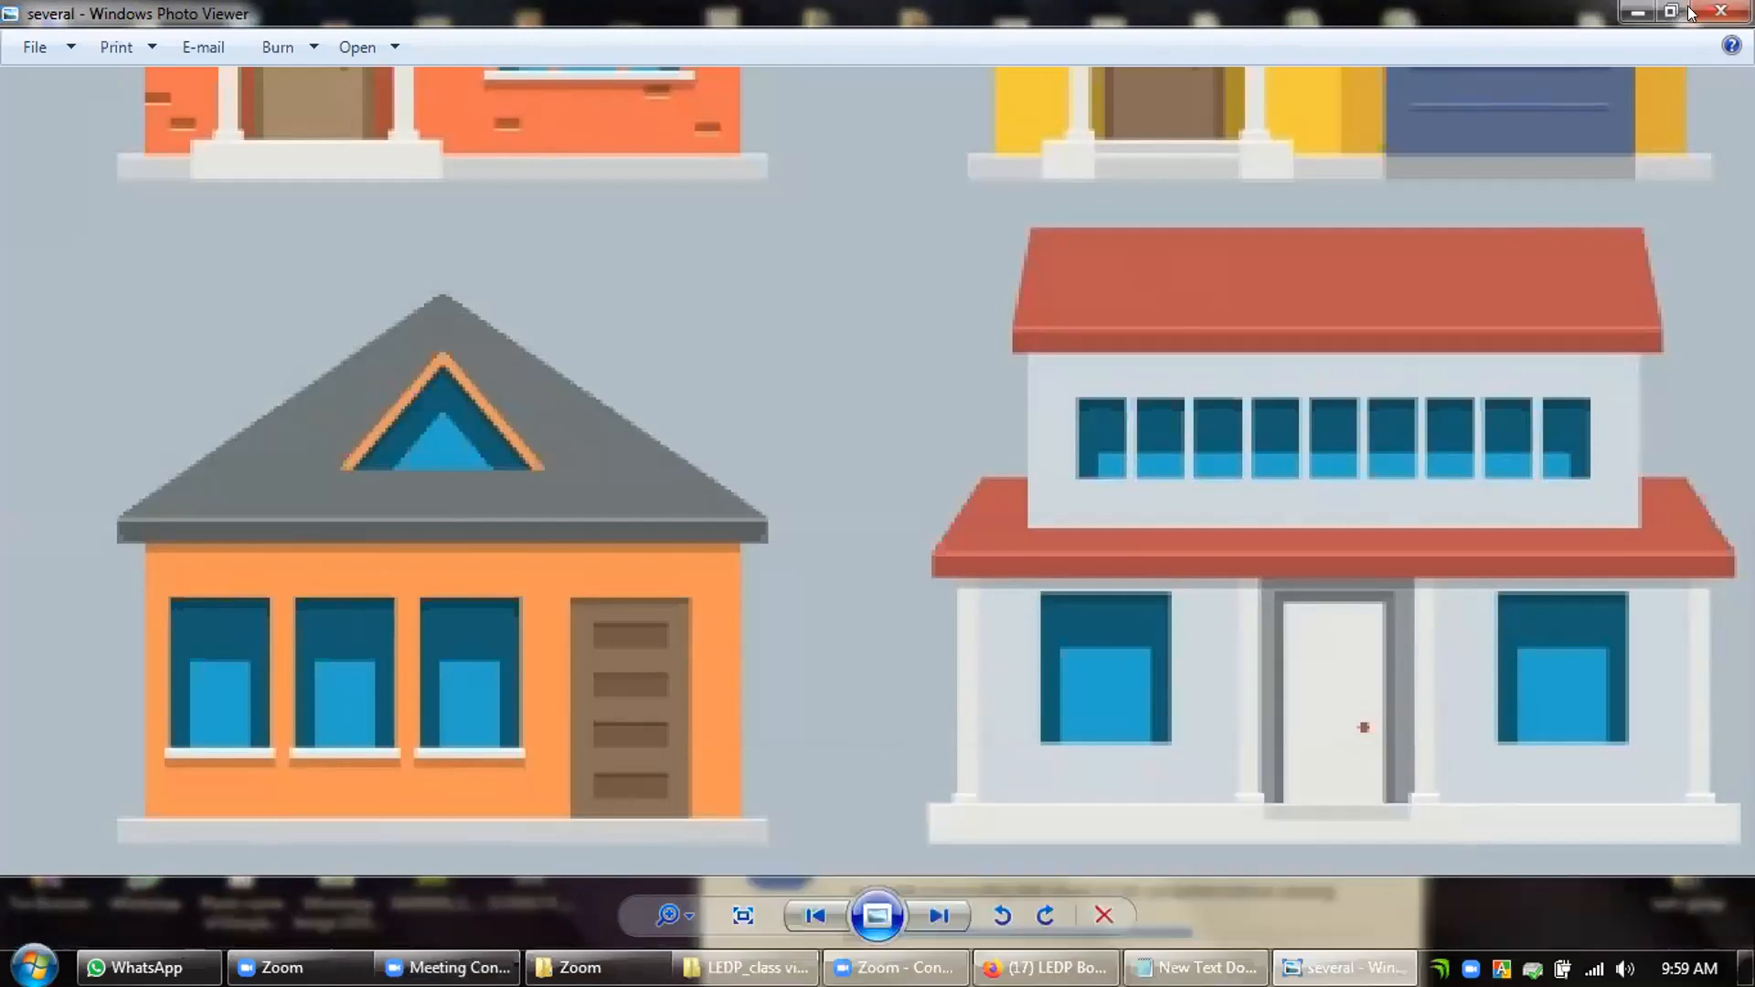
click(1635, 10)
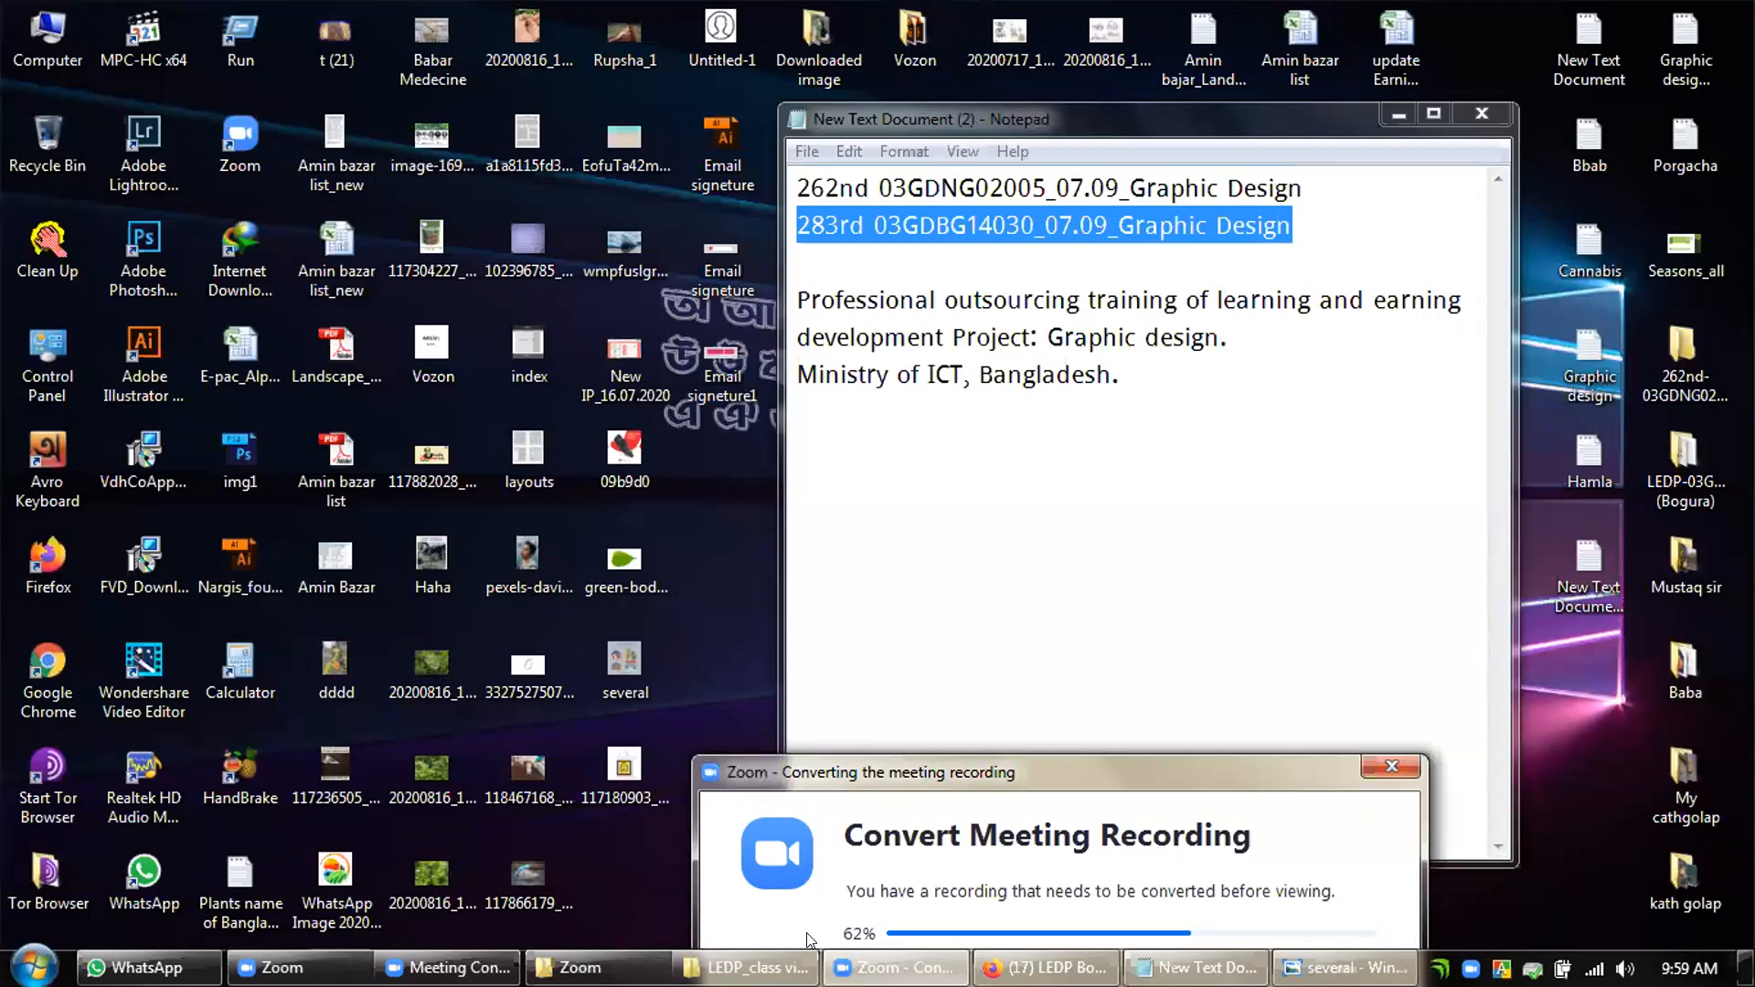
key(alt+Tab)
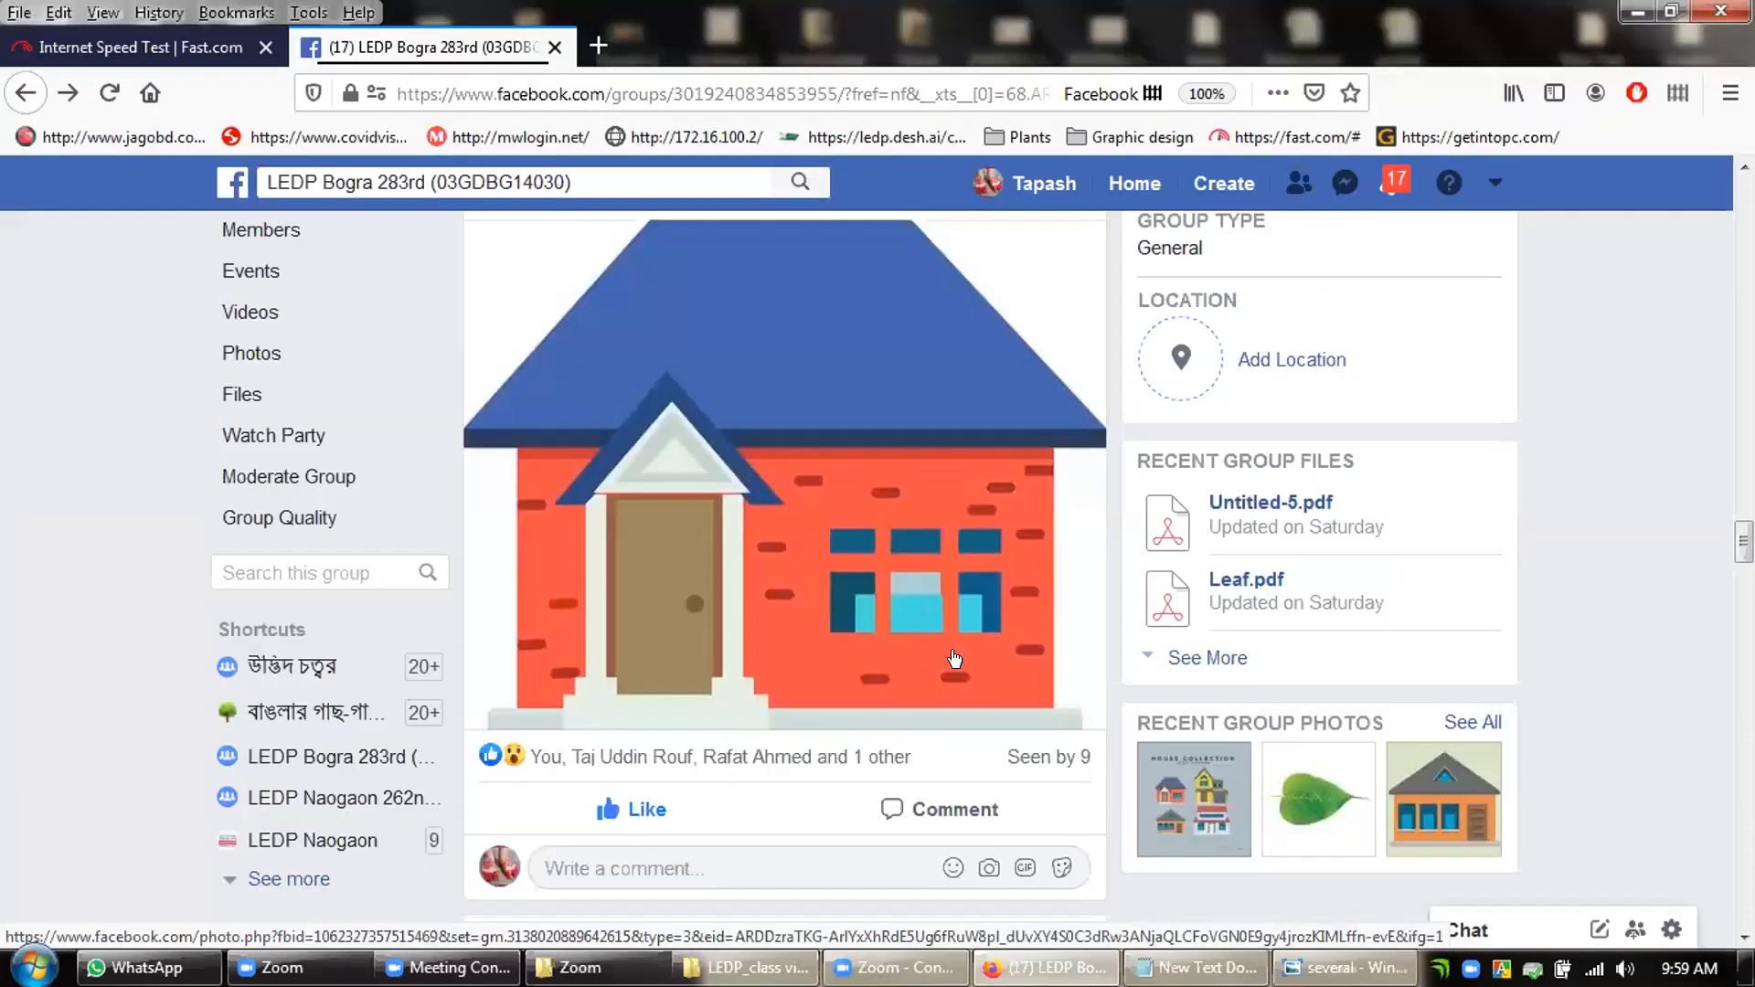
scroll(829, 569, down, 5)
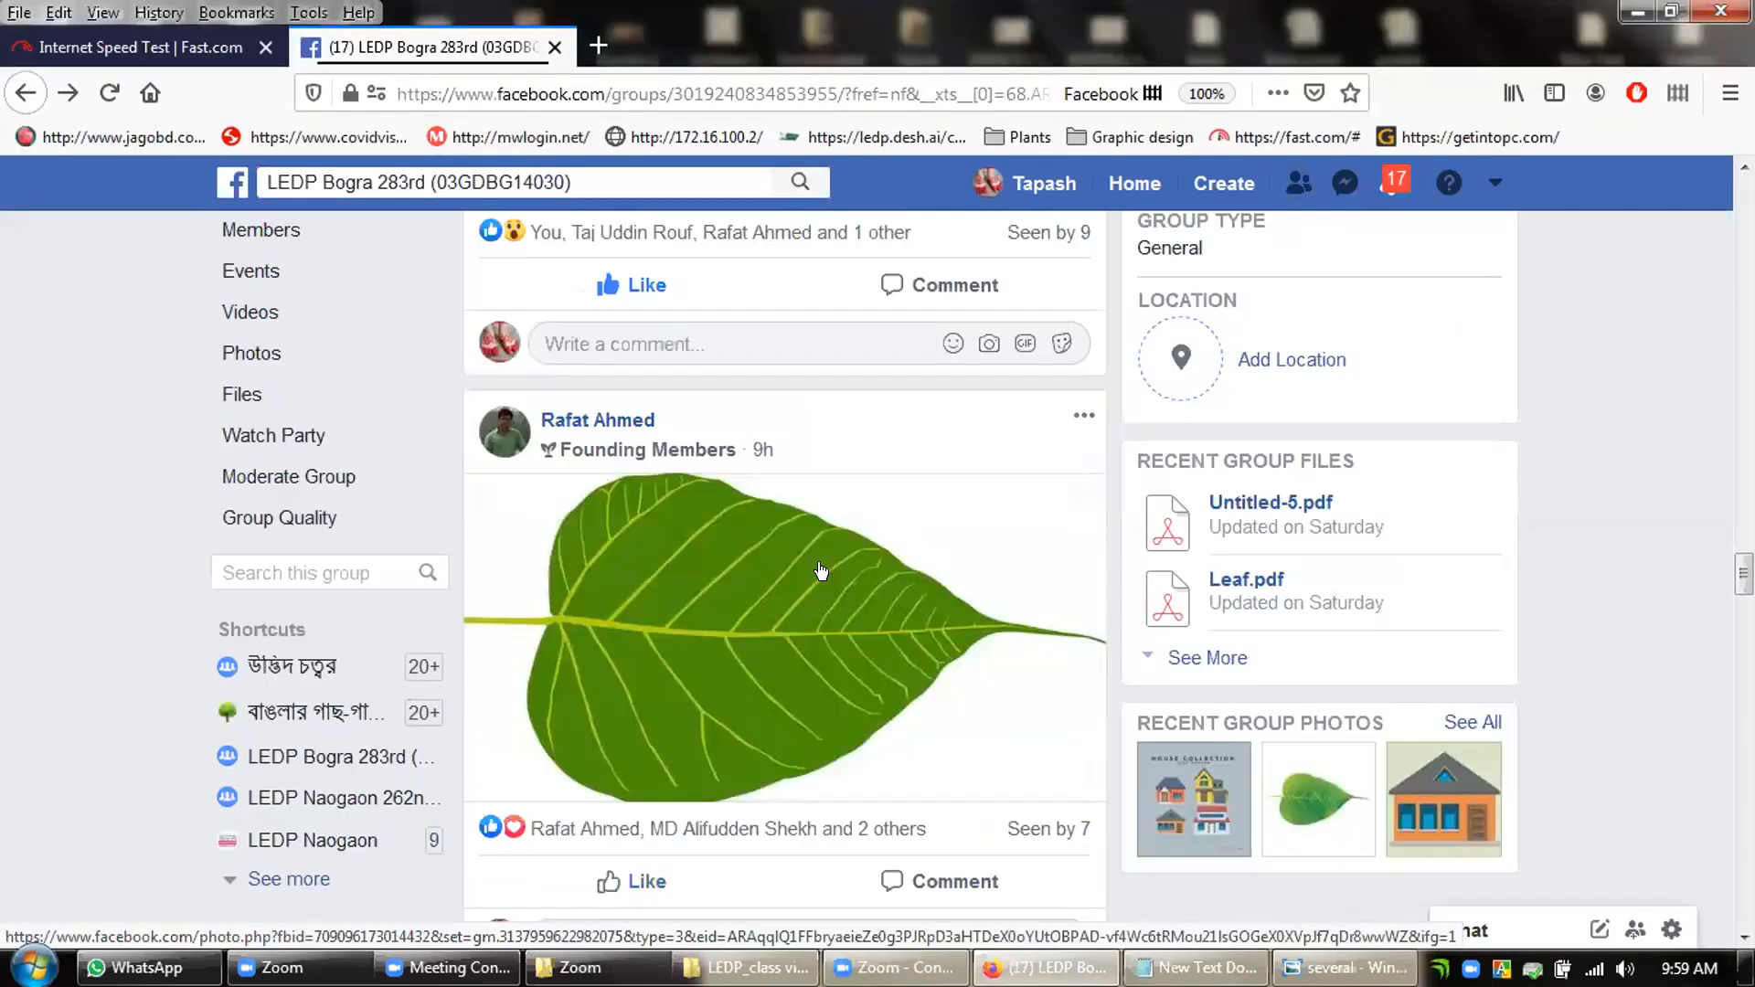
Step: Like the heart-shaped leaf post below the blue-roofed house post
scroll(827, 569, down, 4)
scroll(676, 752, up, 3)
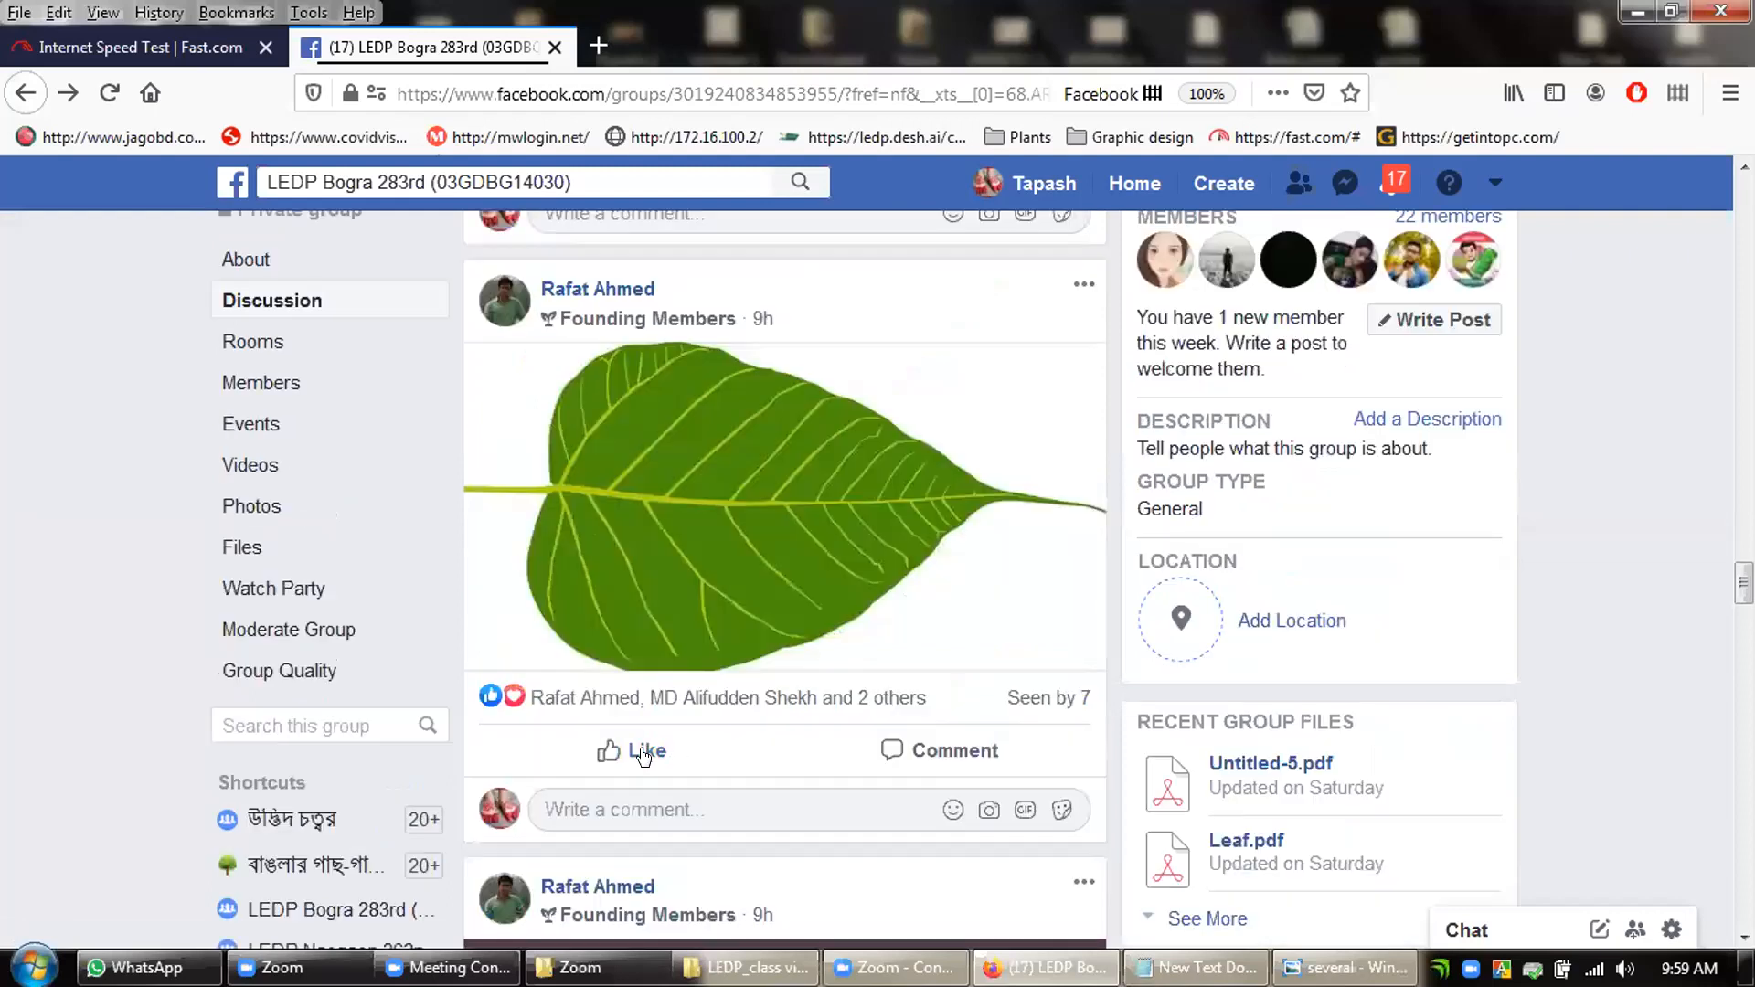
mouse_move(645, 753)
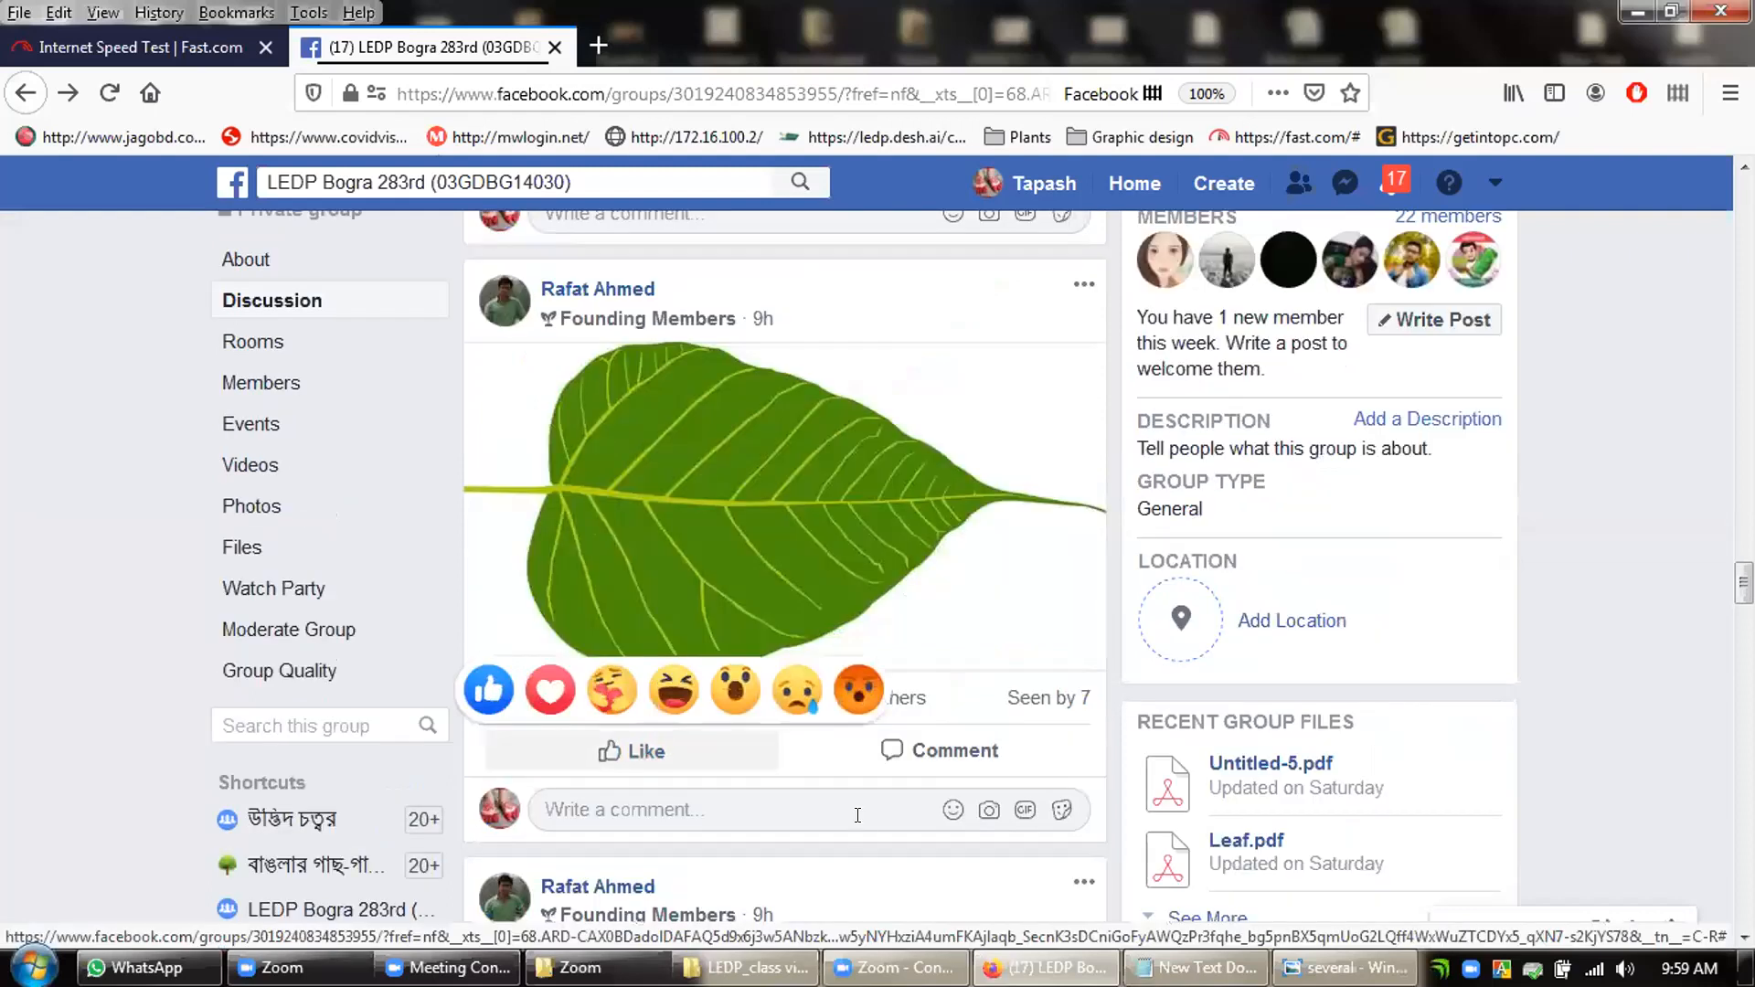
Step: Open the drawing of four houses on a dark background and compare it with the House Collection reference image
scroll(848, 775, down, 6)
scroll(850, 775, down, 4)
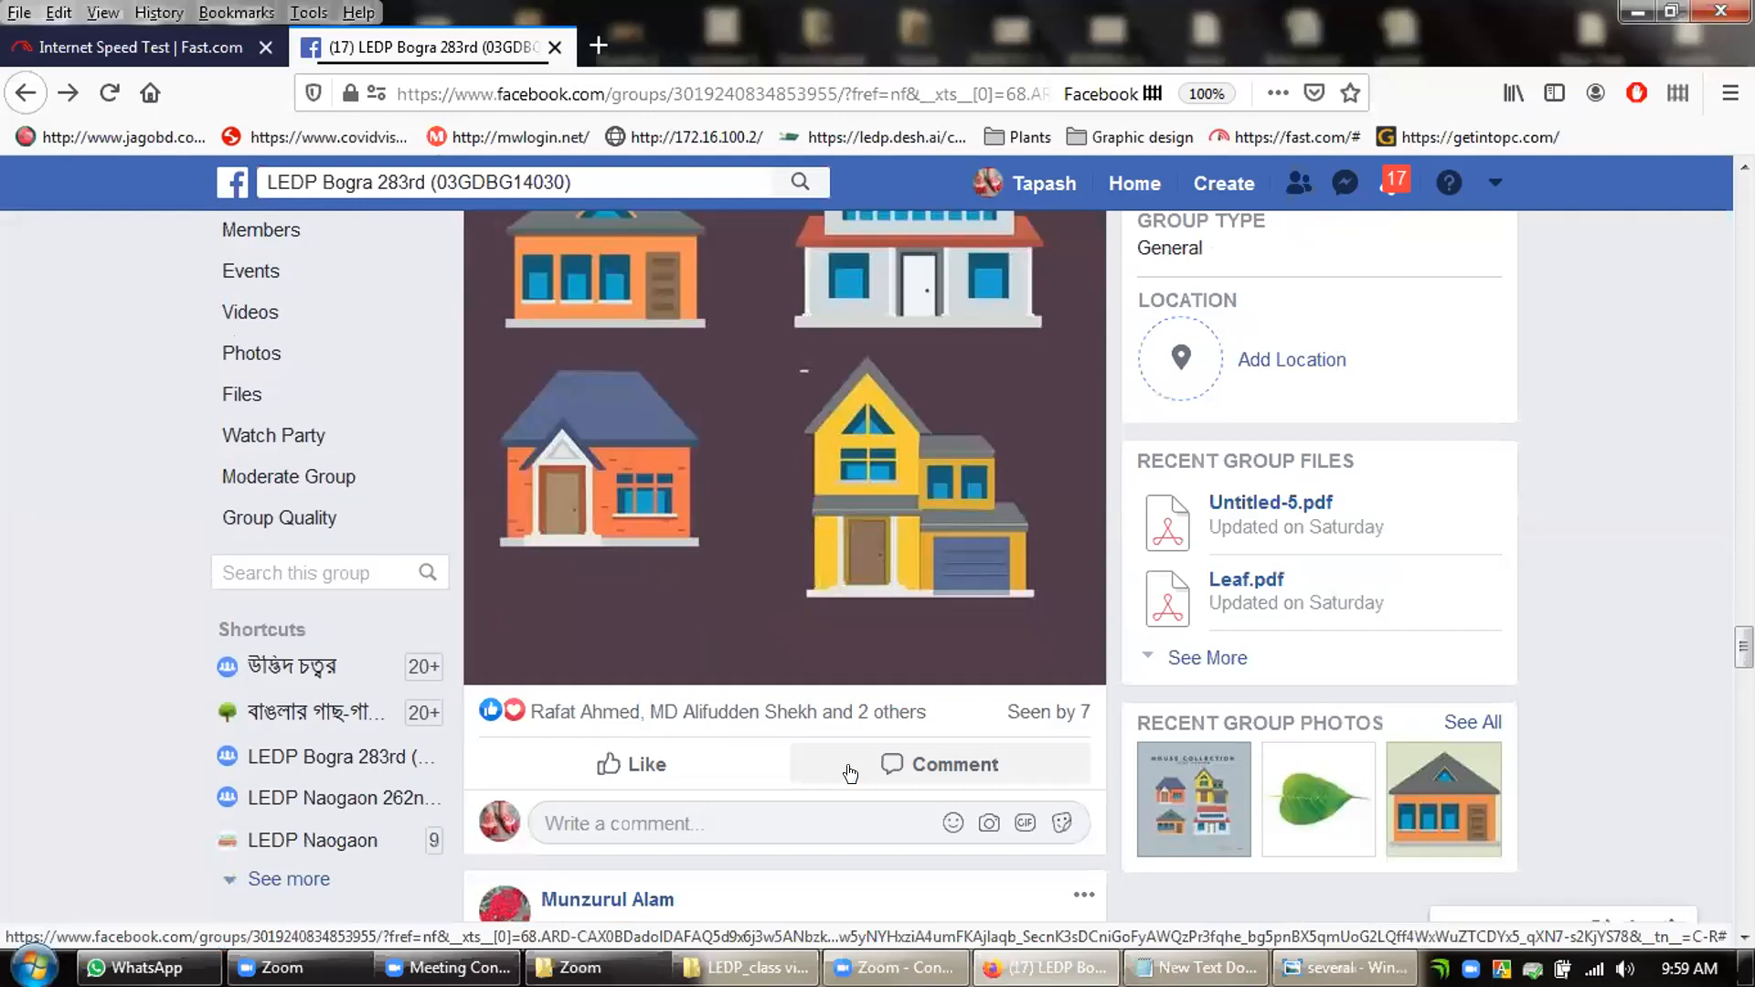
scroll(932, 731, up, 4)
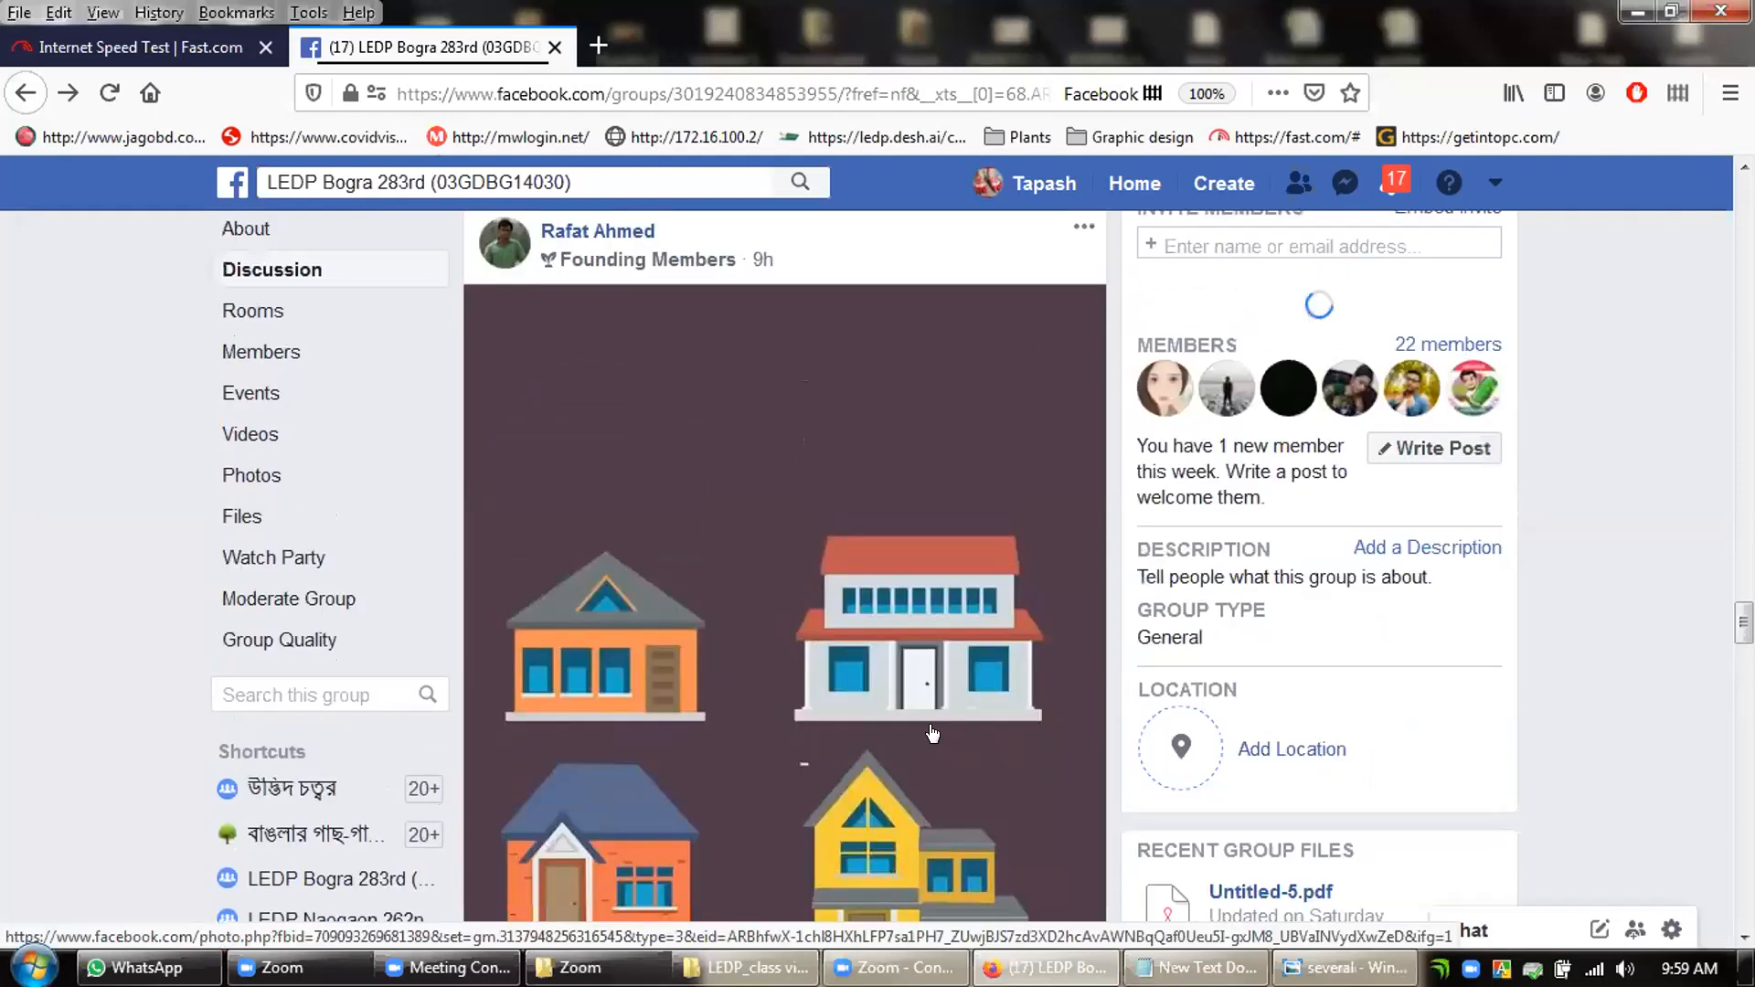
scroll(872, 709, down, 4)
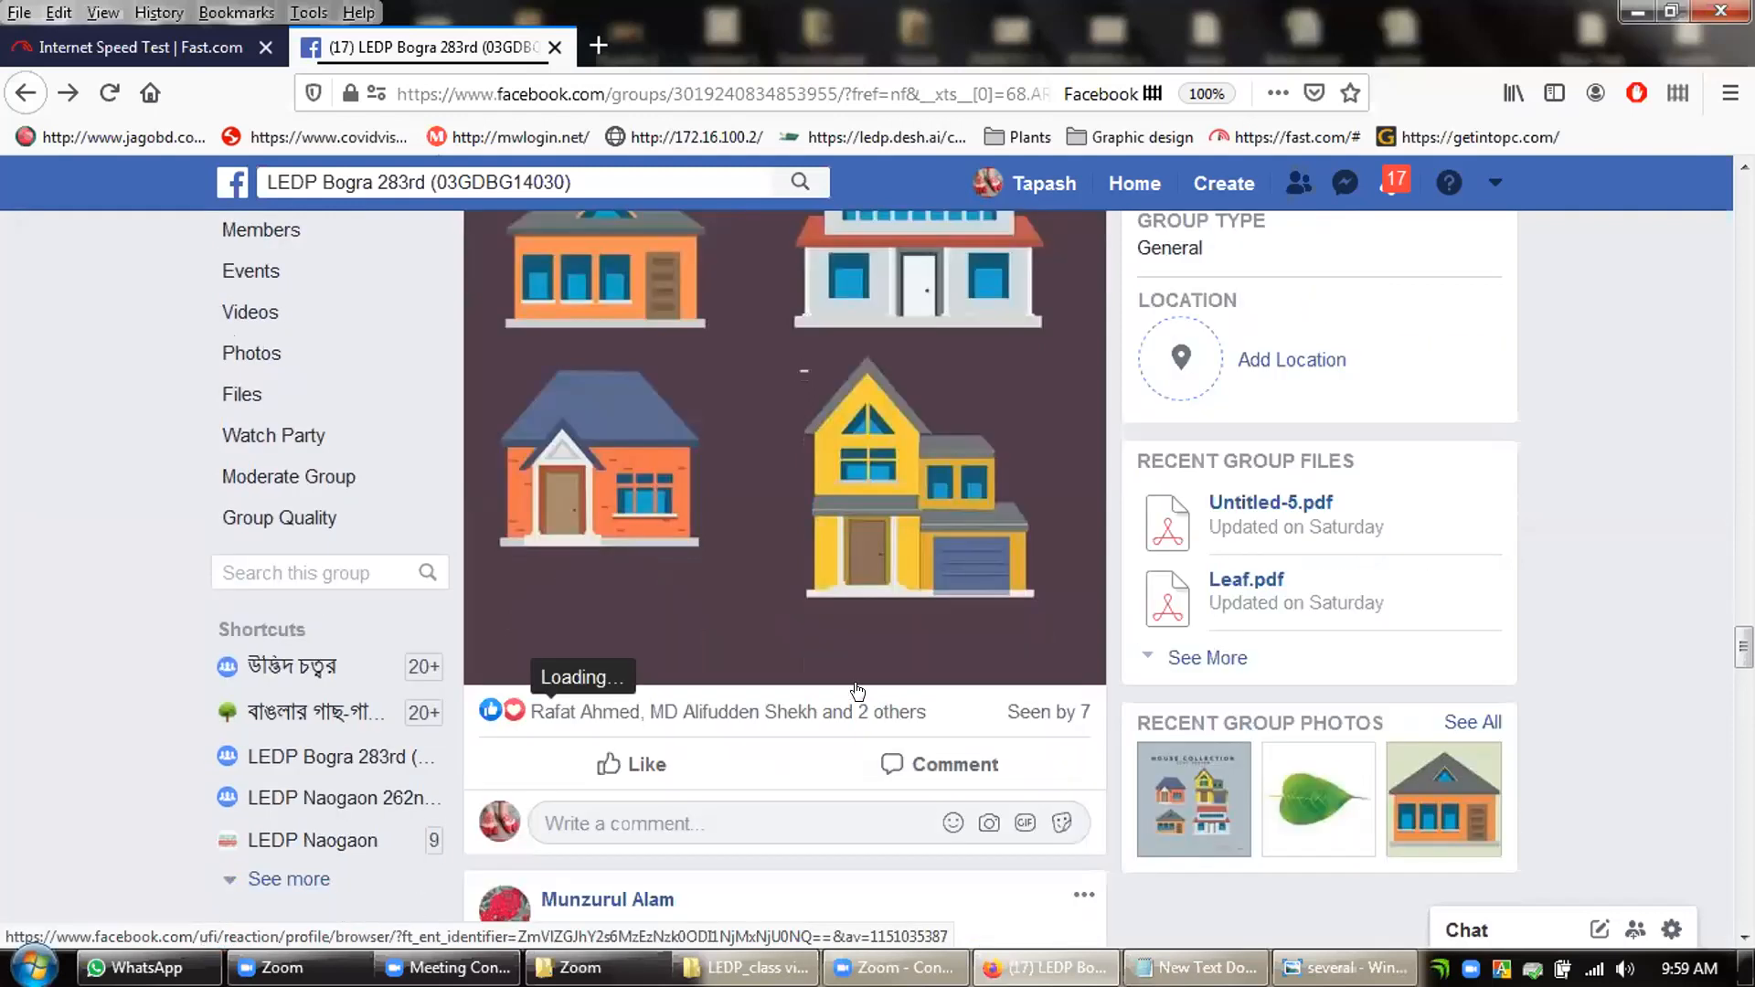
scroll(754, 712, up, 2)
click(754, 712)
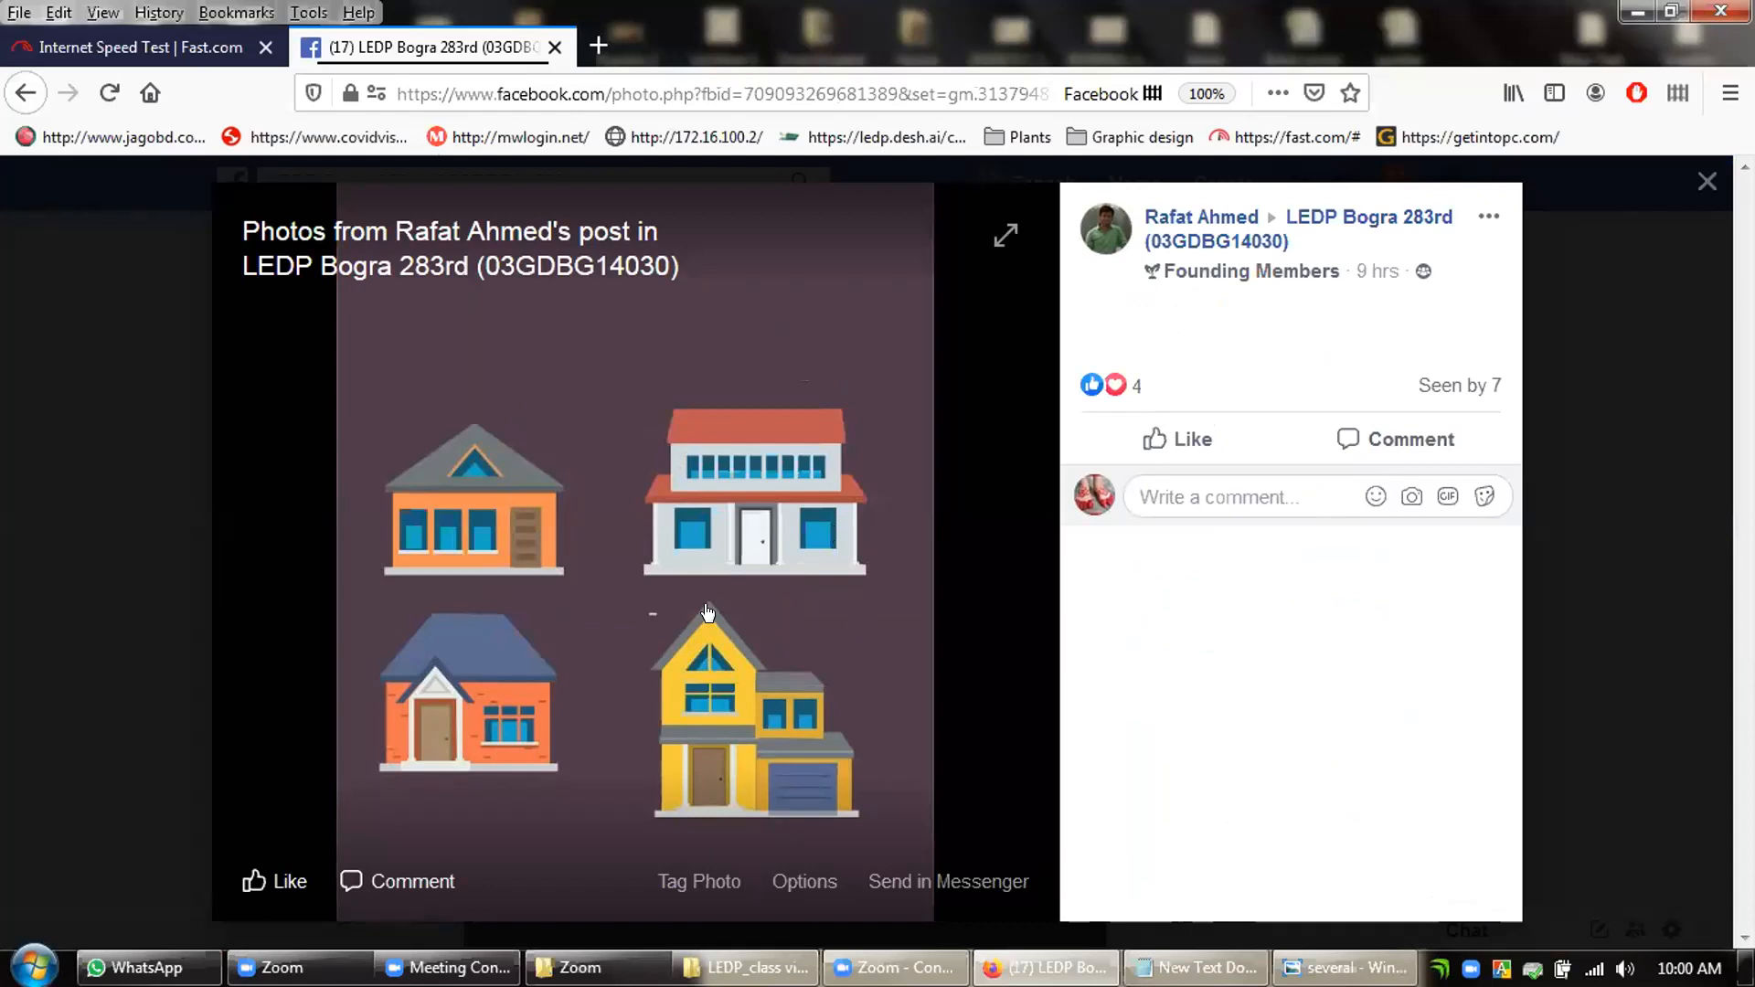
key(alt+Tab)
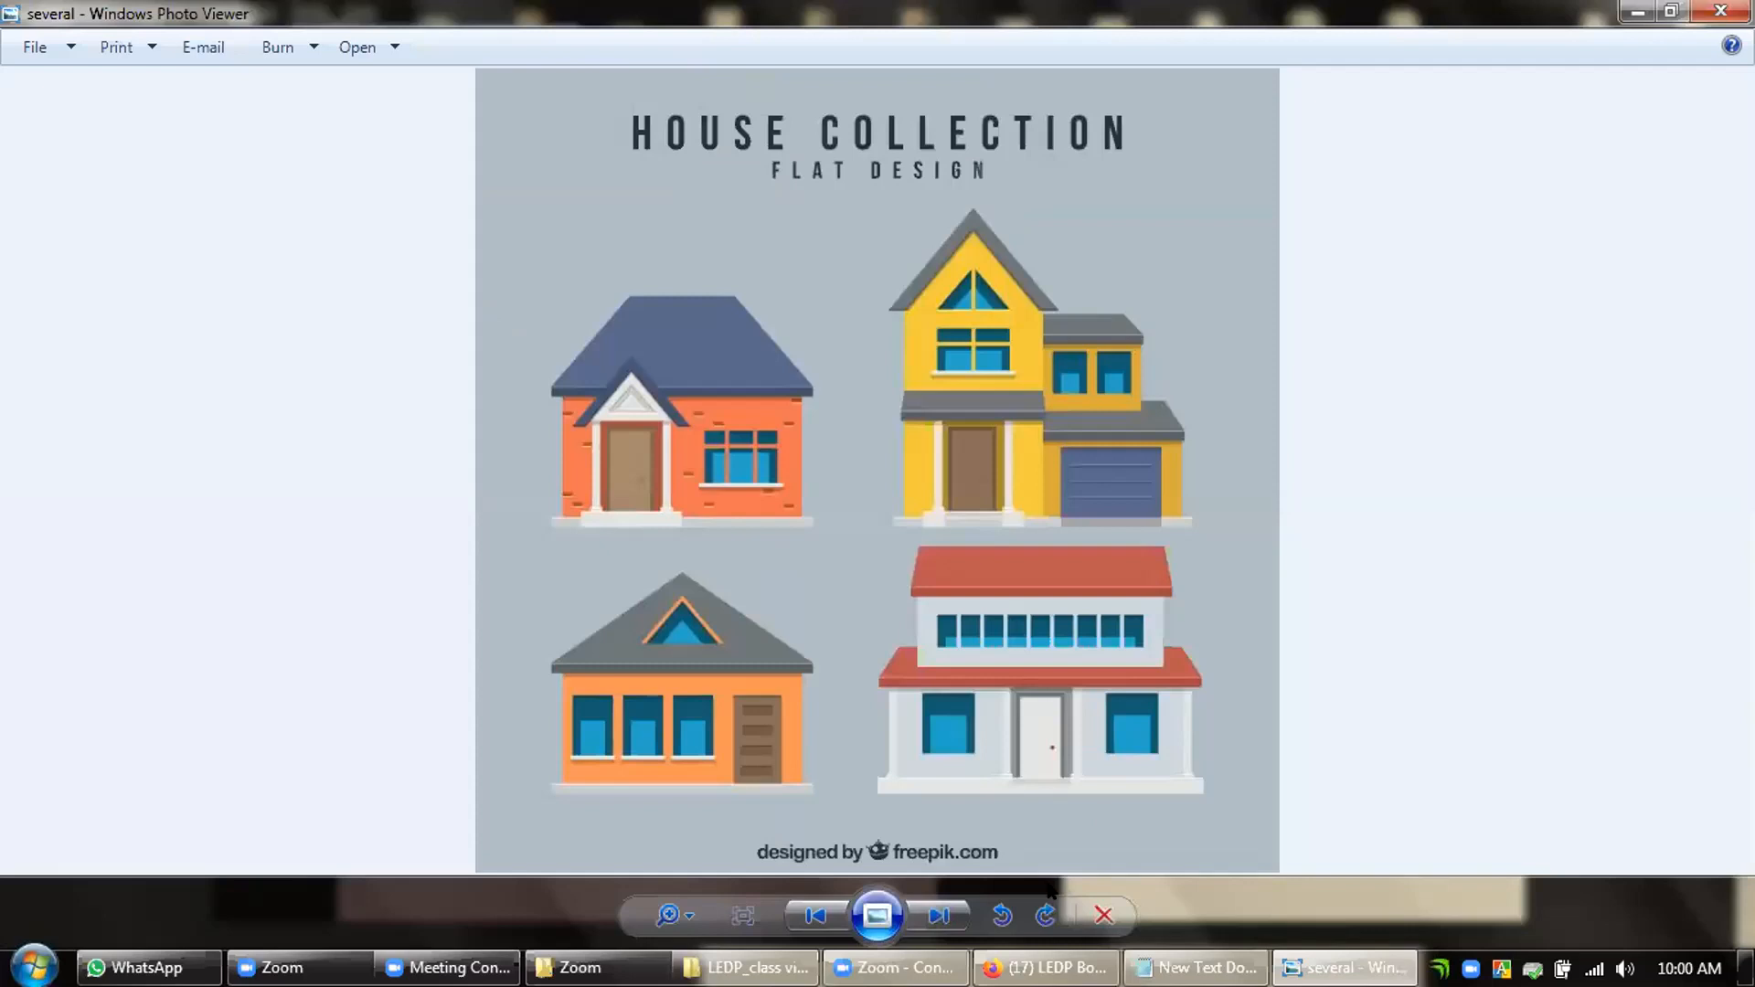
key(alt+Tab)
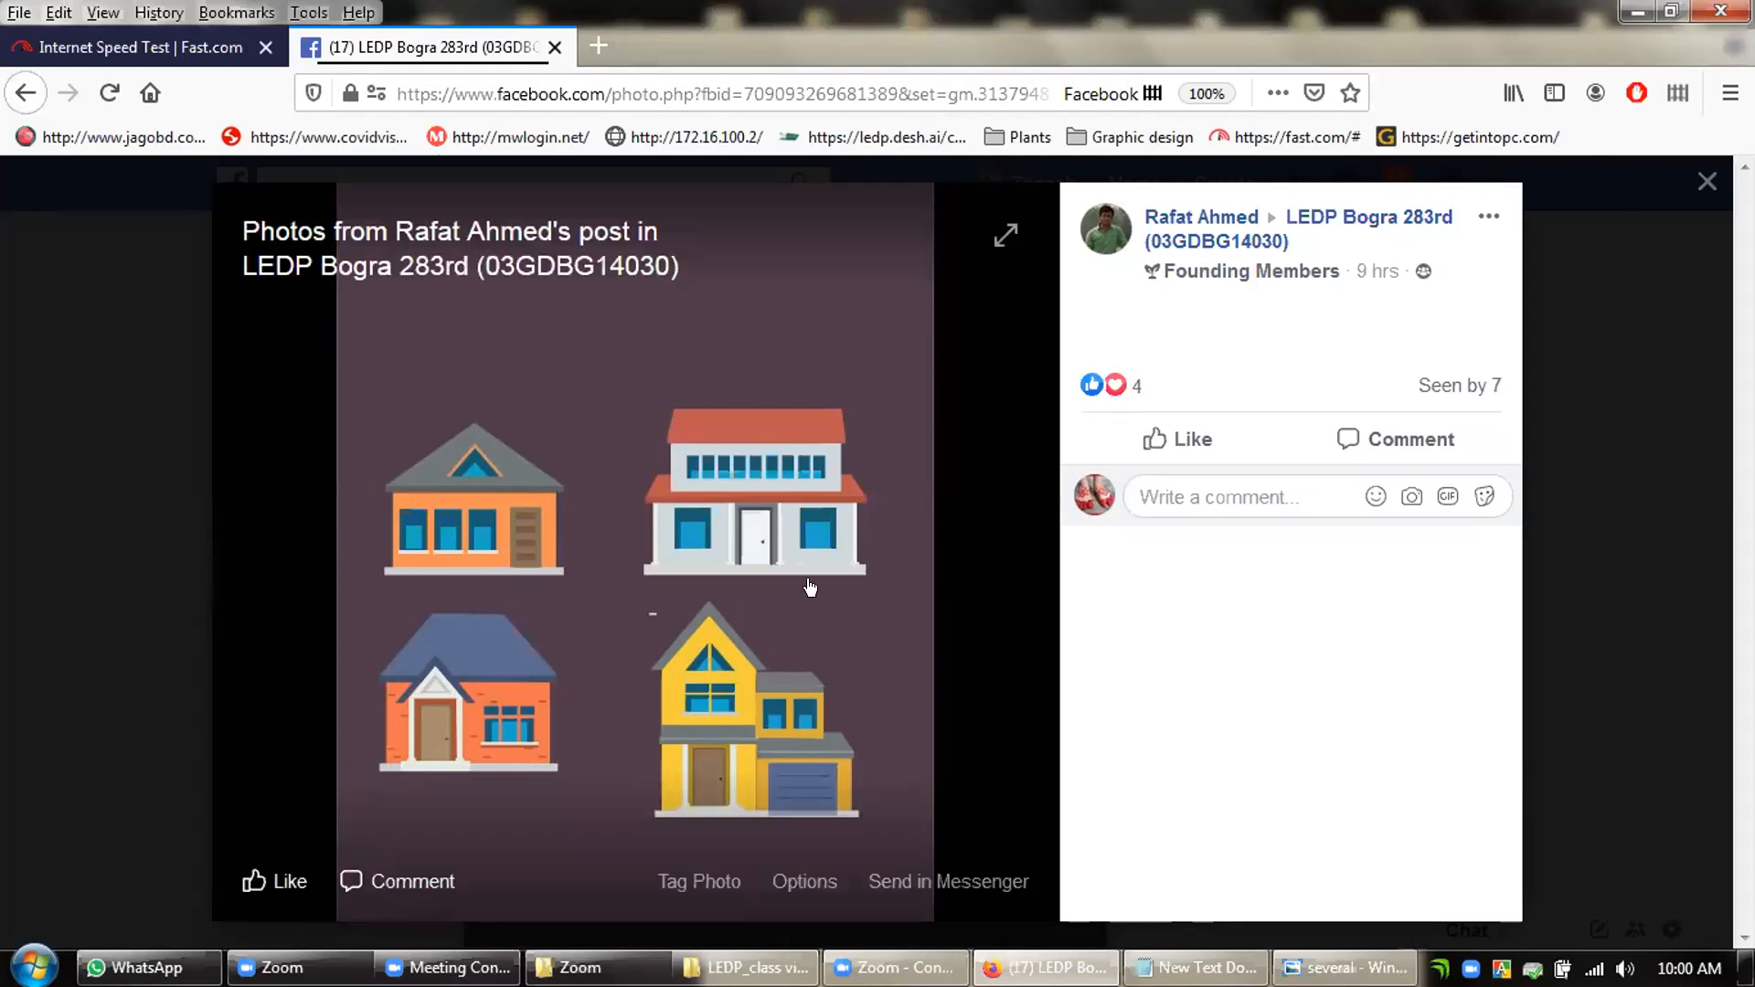
Step: Give the four-house drawing a Love reaction and close the photo view
click(1143, 387)
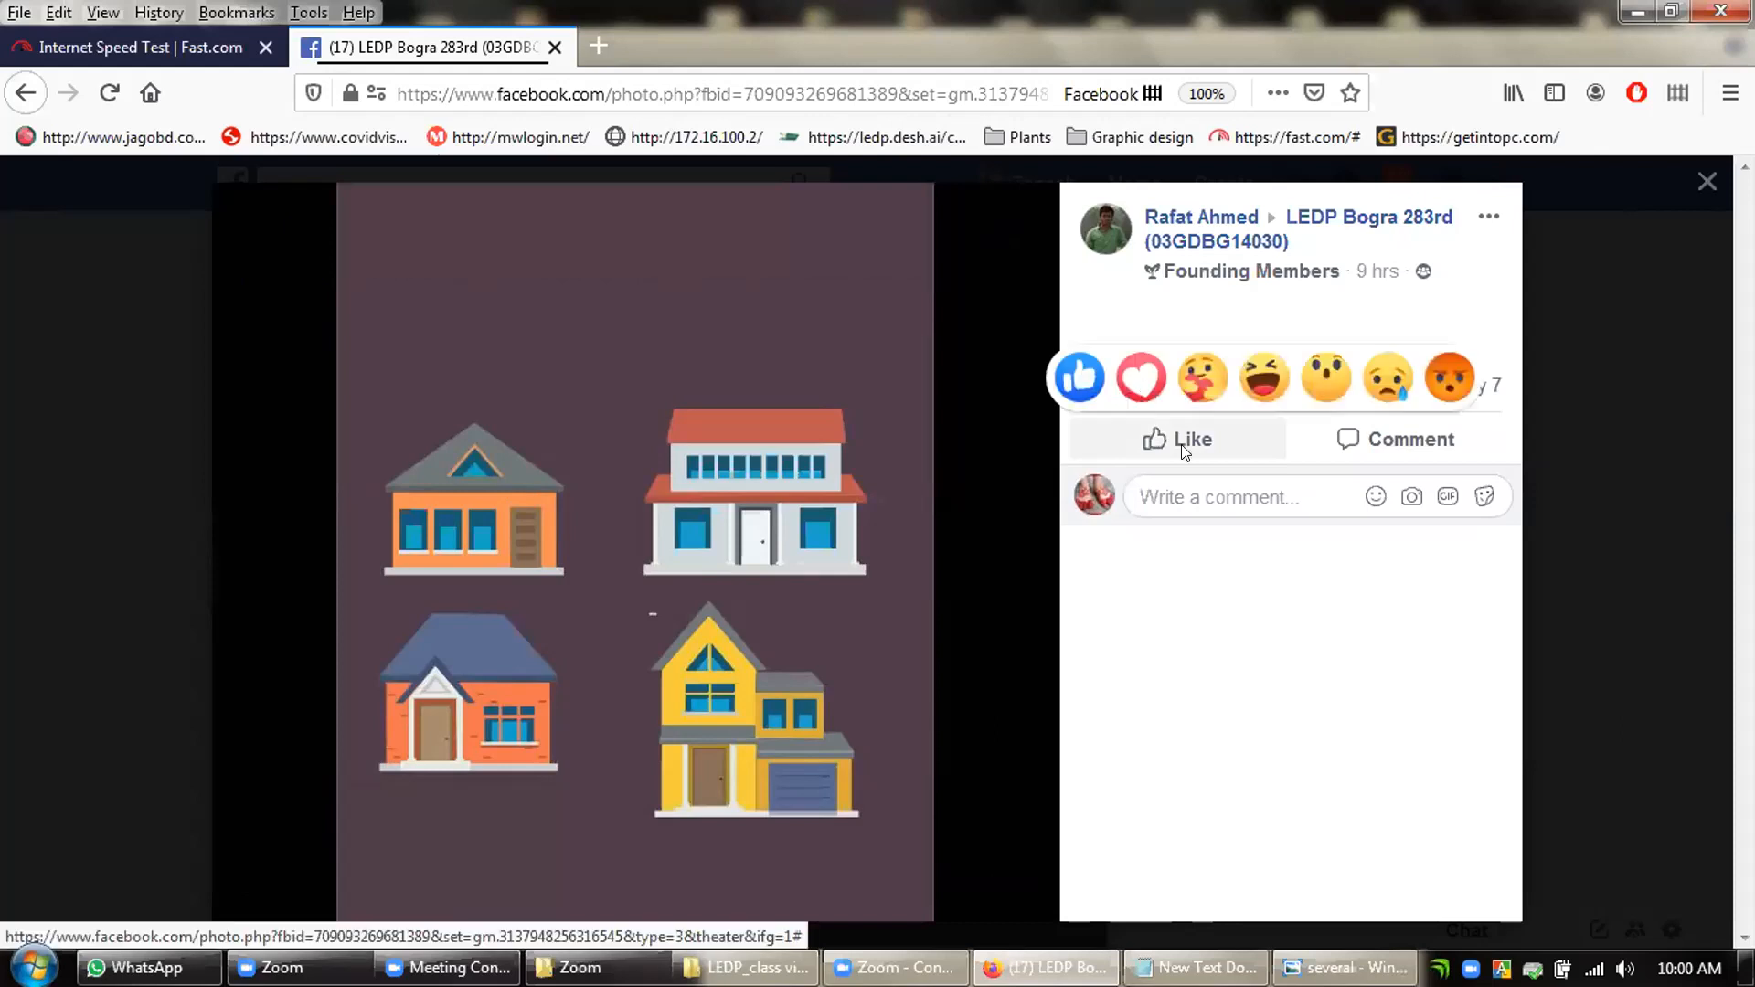
click(1706, 181)
scroll(791, 634, down, 3)
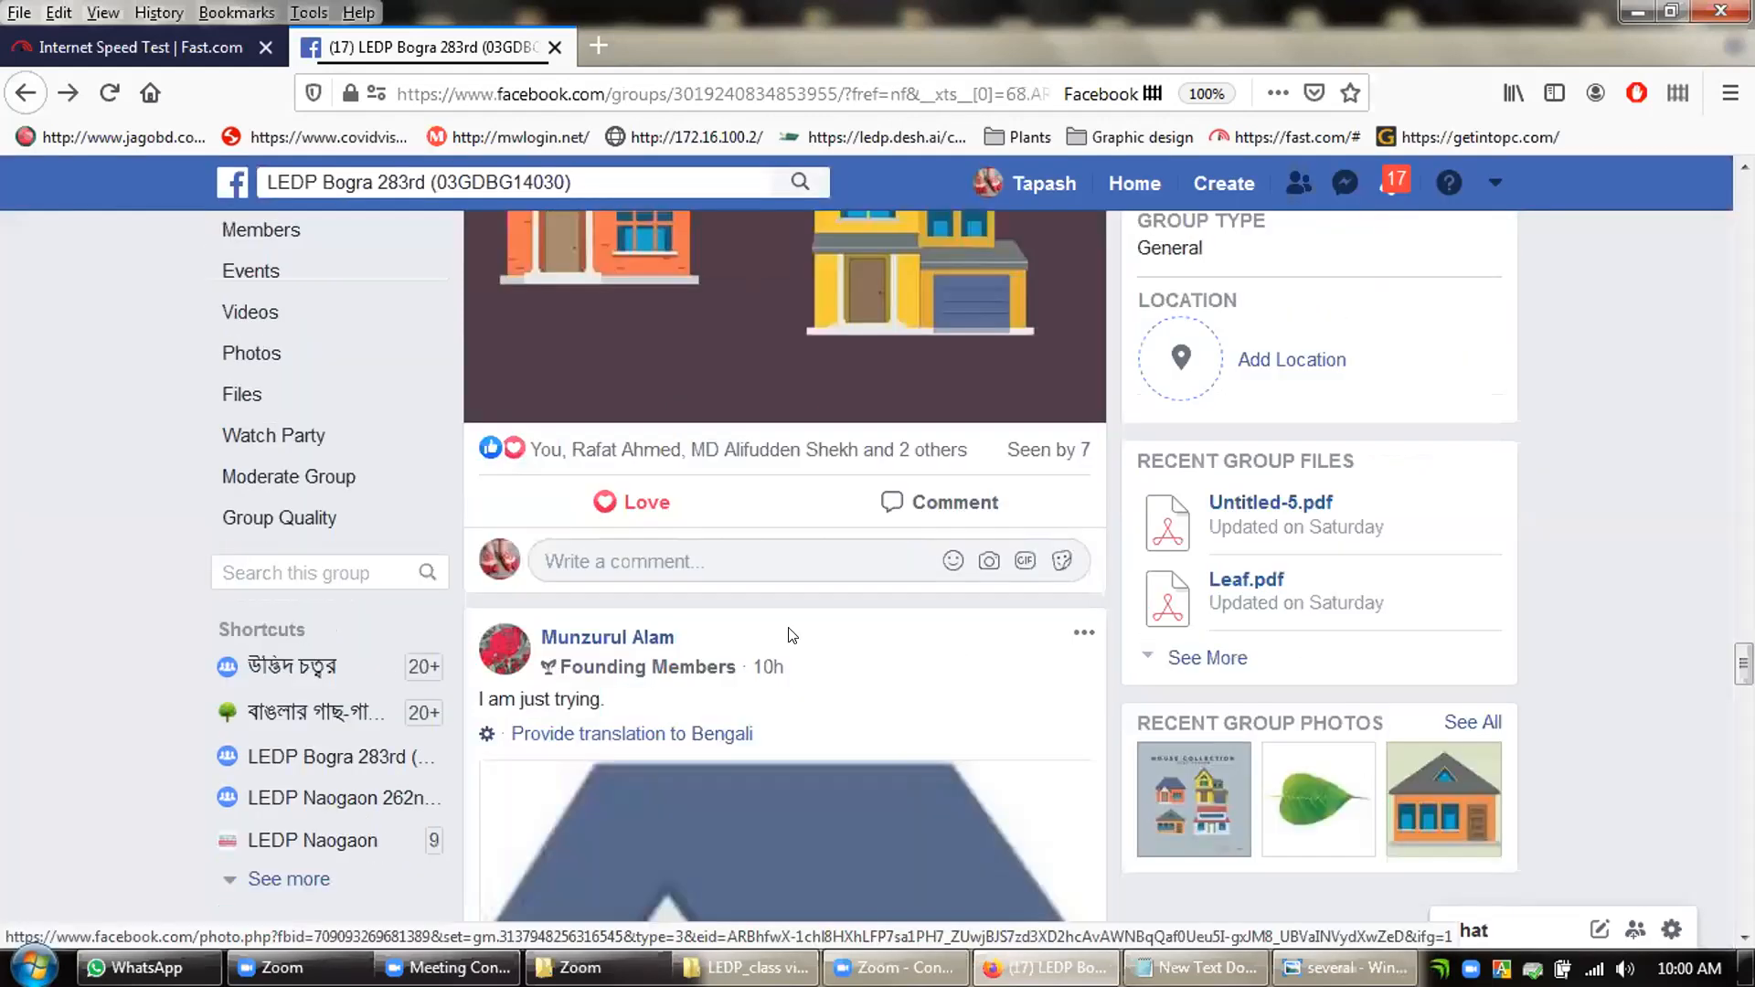
Step: Play the GIF of the blue-roofed orange house in the post captioned "I am just trying."
scroll(791, 635, down, 5)
scroll(791, 634, up, 3)
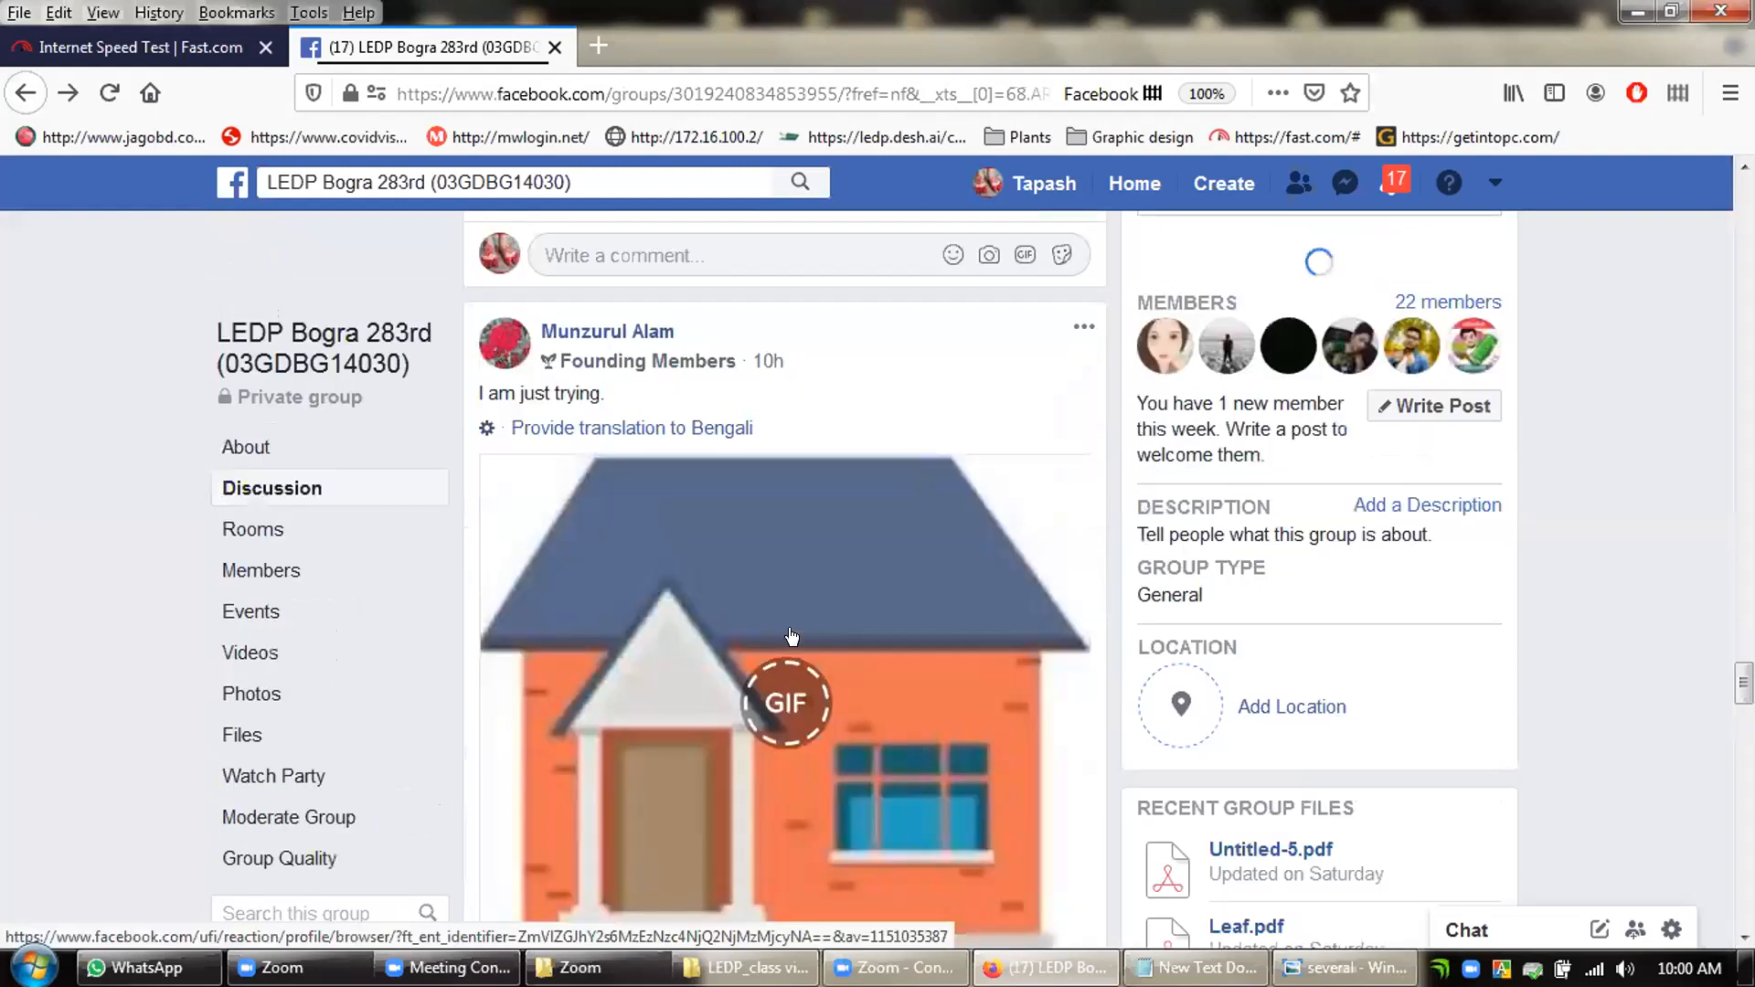
scroll(791, 634, up, 1)
scroll(791, 637, down, 2)
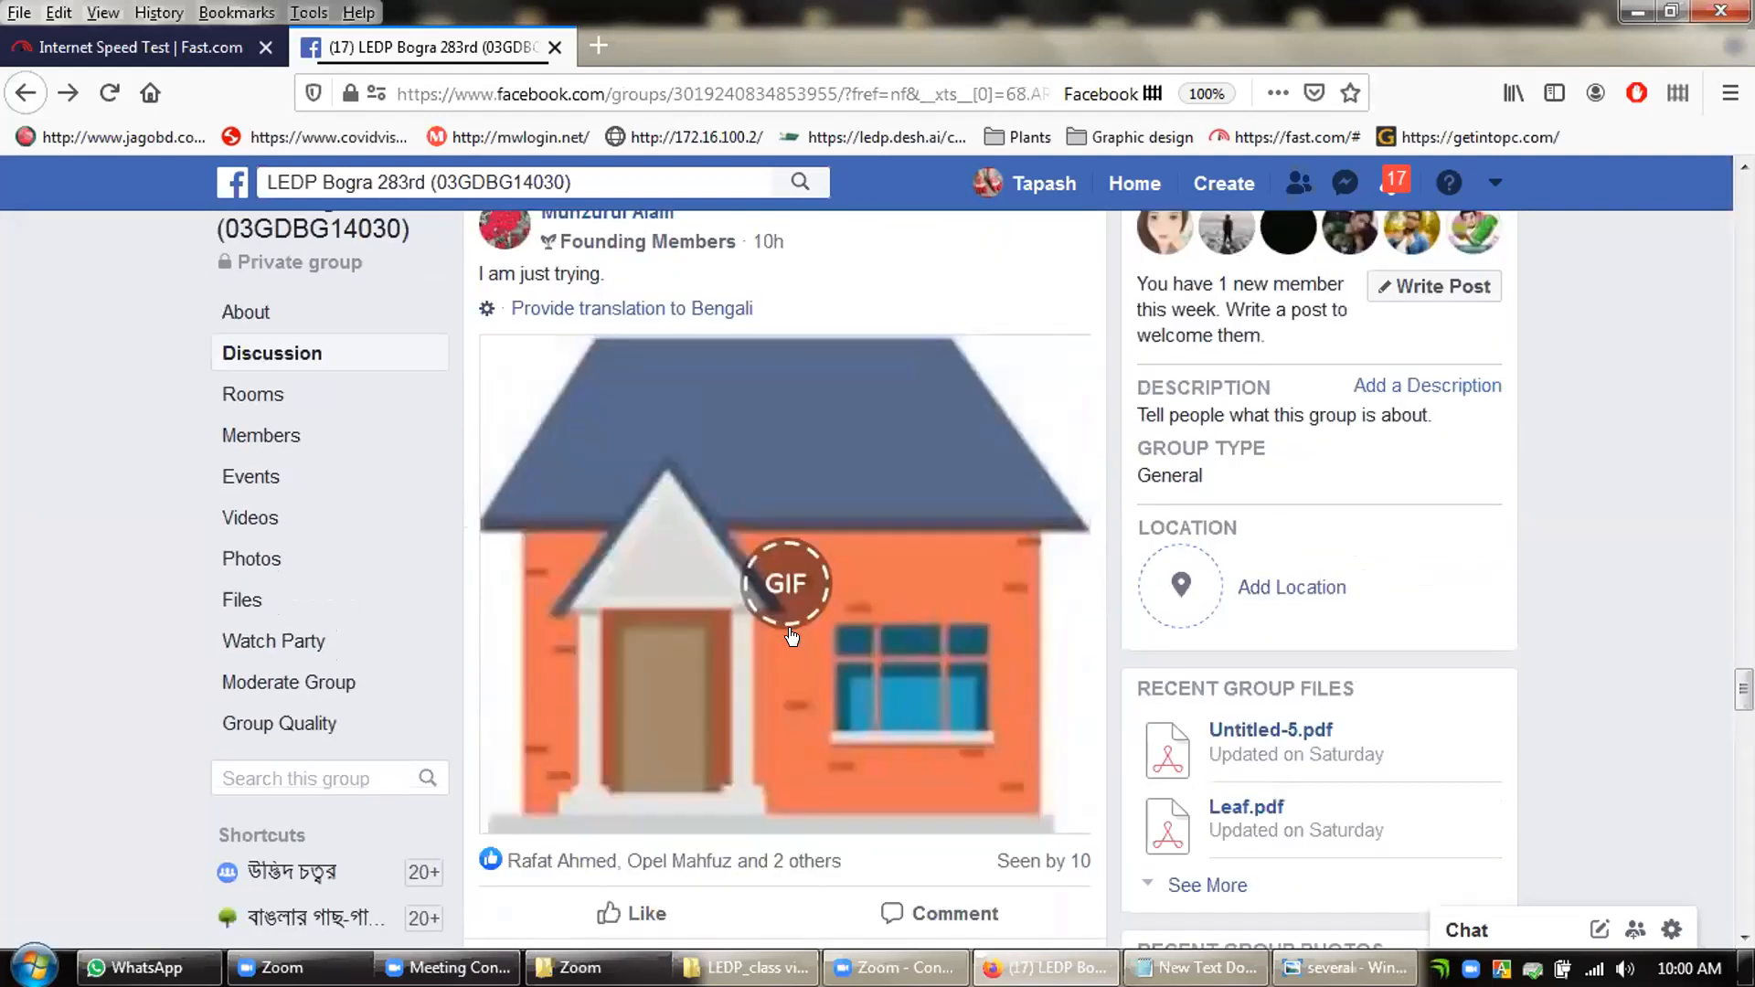
scroll(792, 635, up, 1)
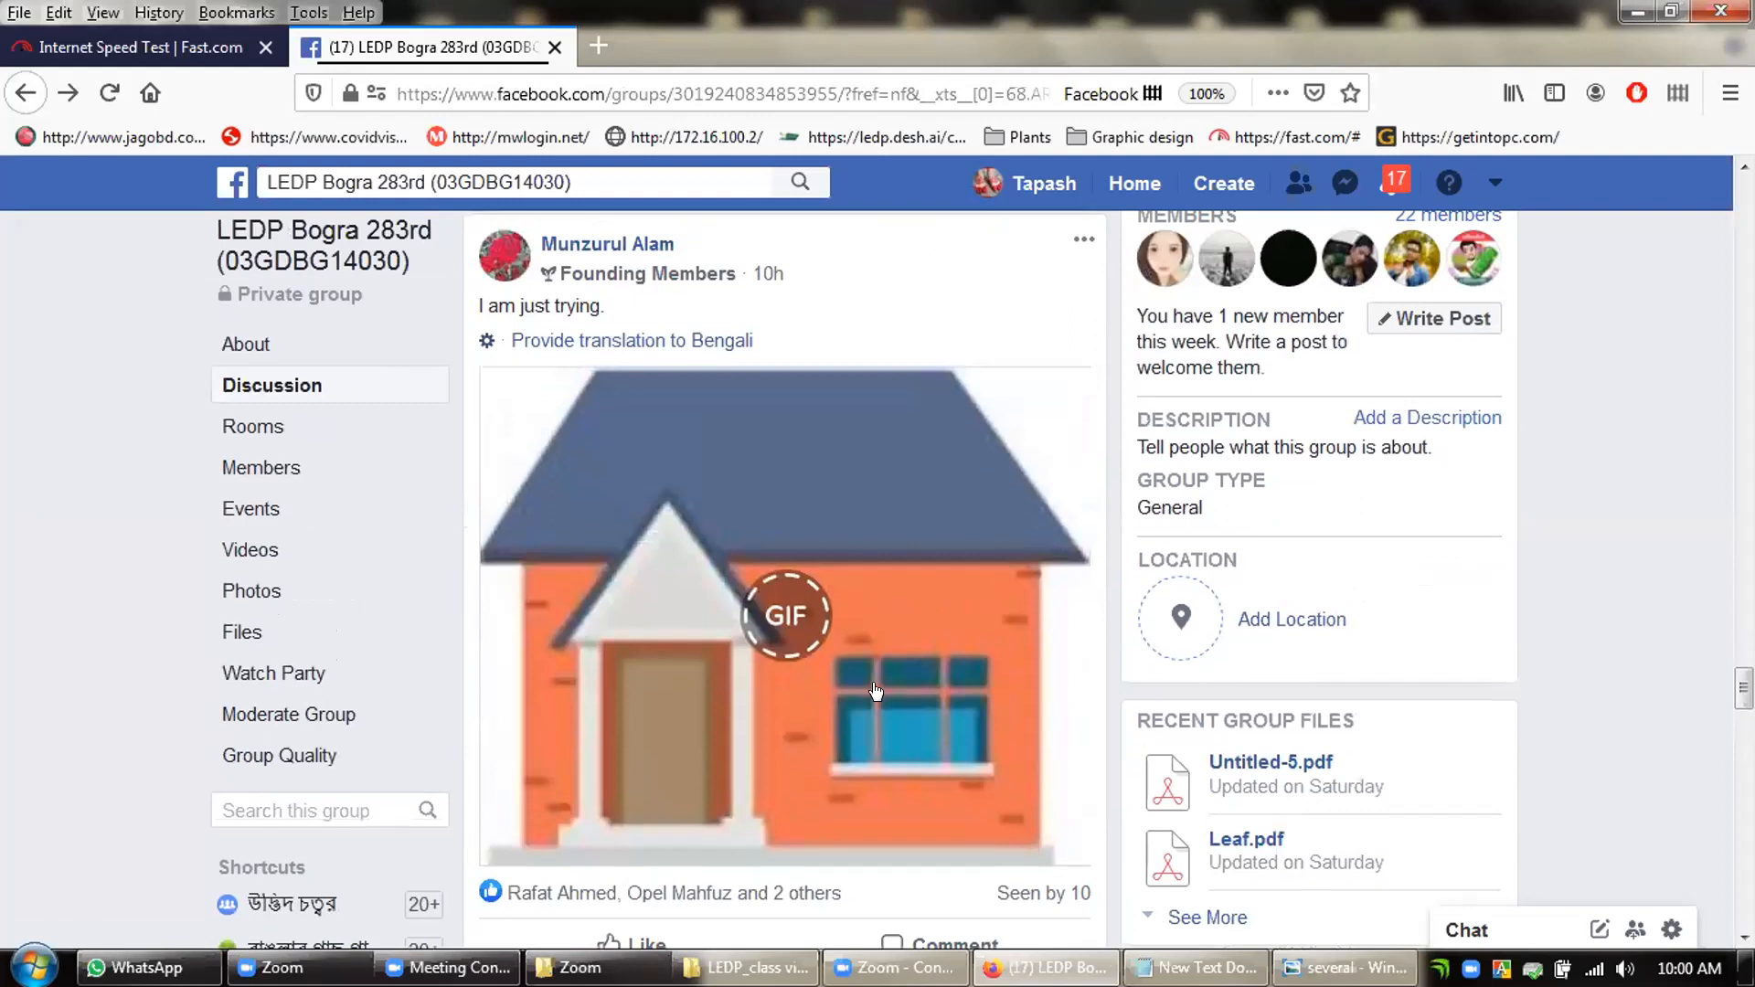
click(750, 622)
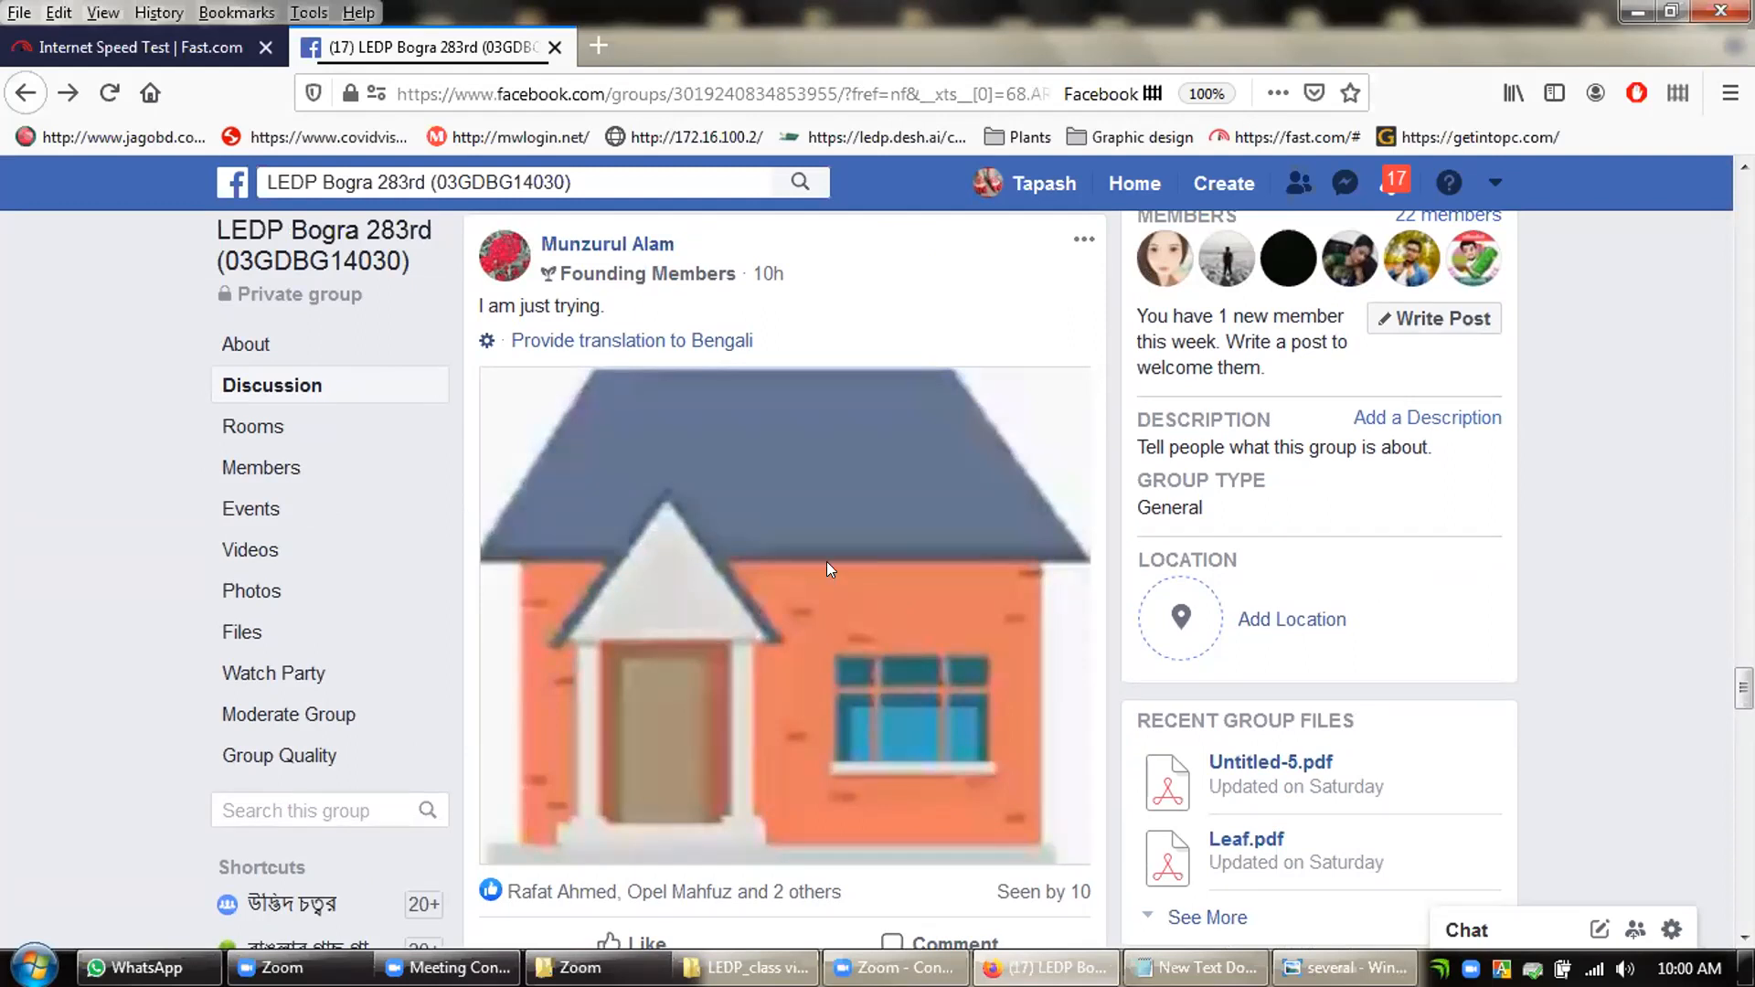
Step: Examine the blue-roofed orange house in the "I am just trying." post and like the post
scroll(828, 569, down, 4)
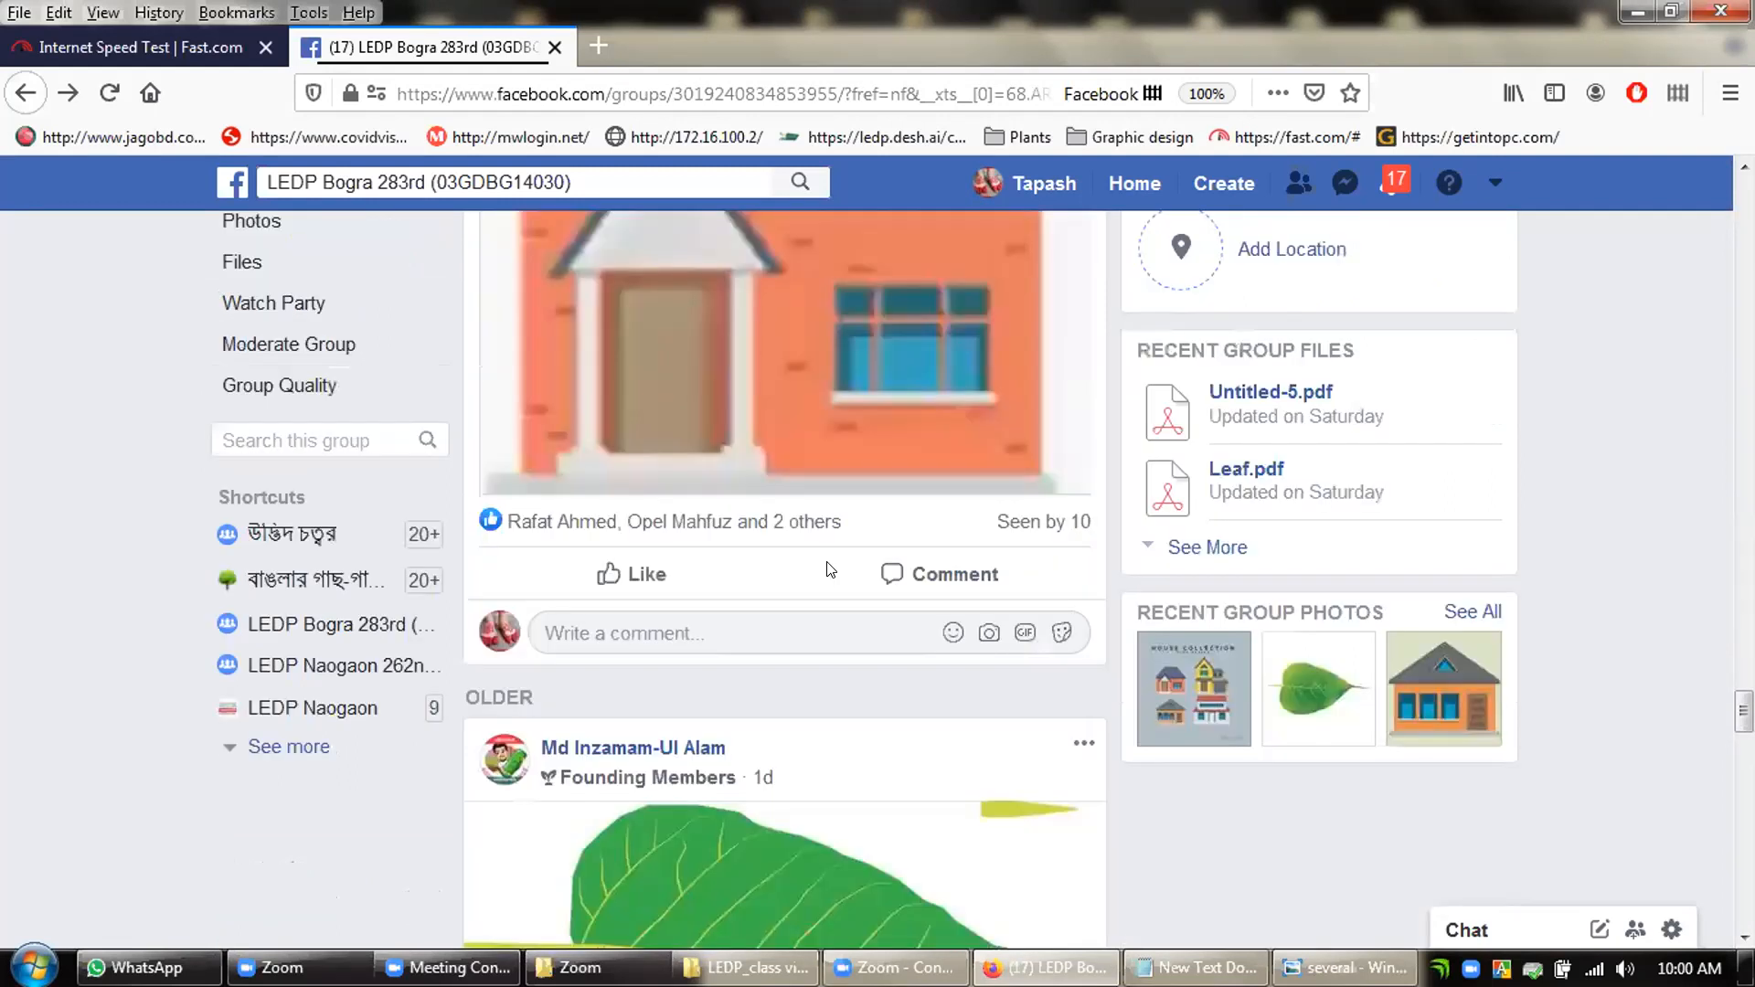
scroll(828, 569, up, 1)
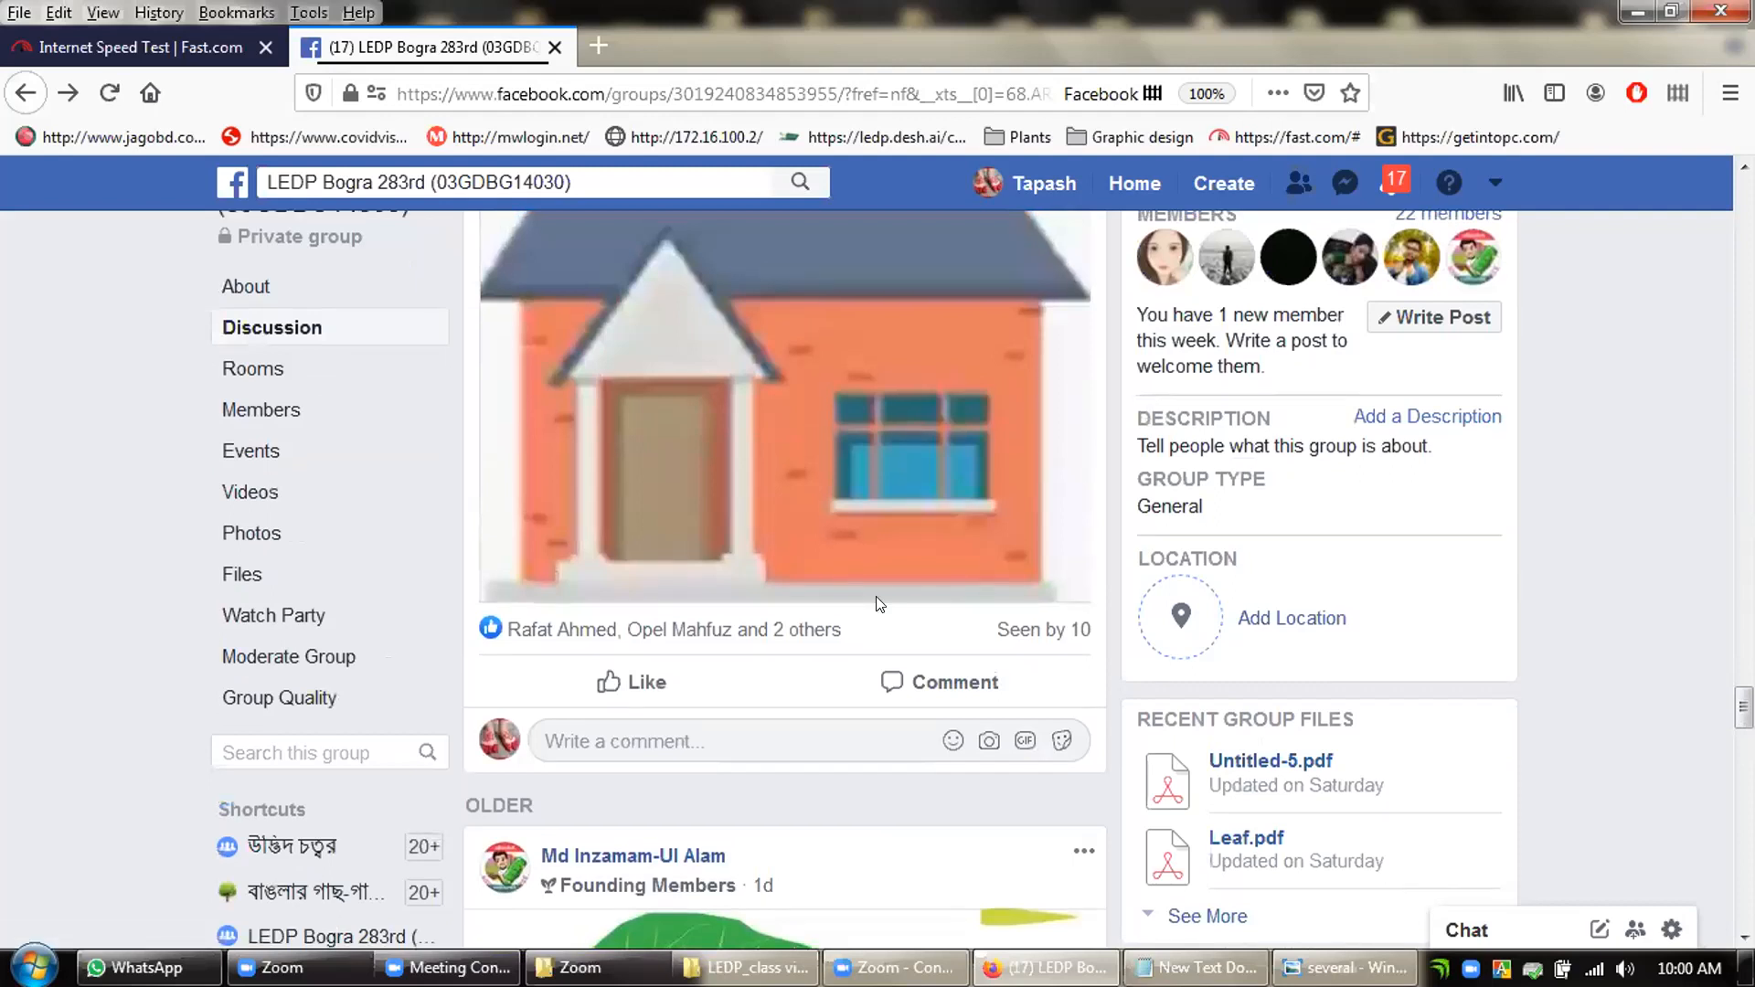
scroll(879, 637, up, 3)
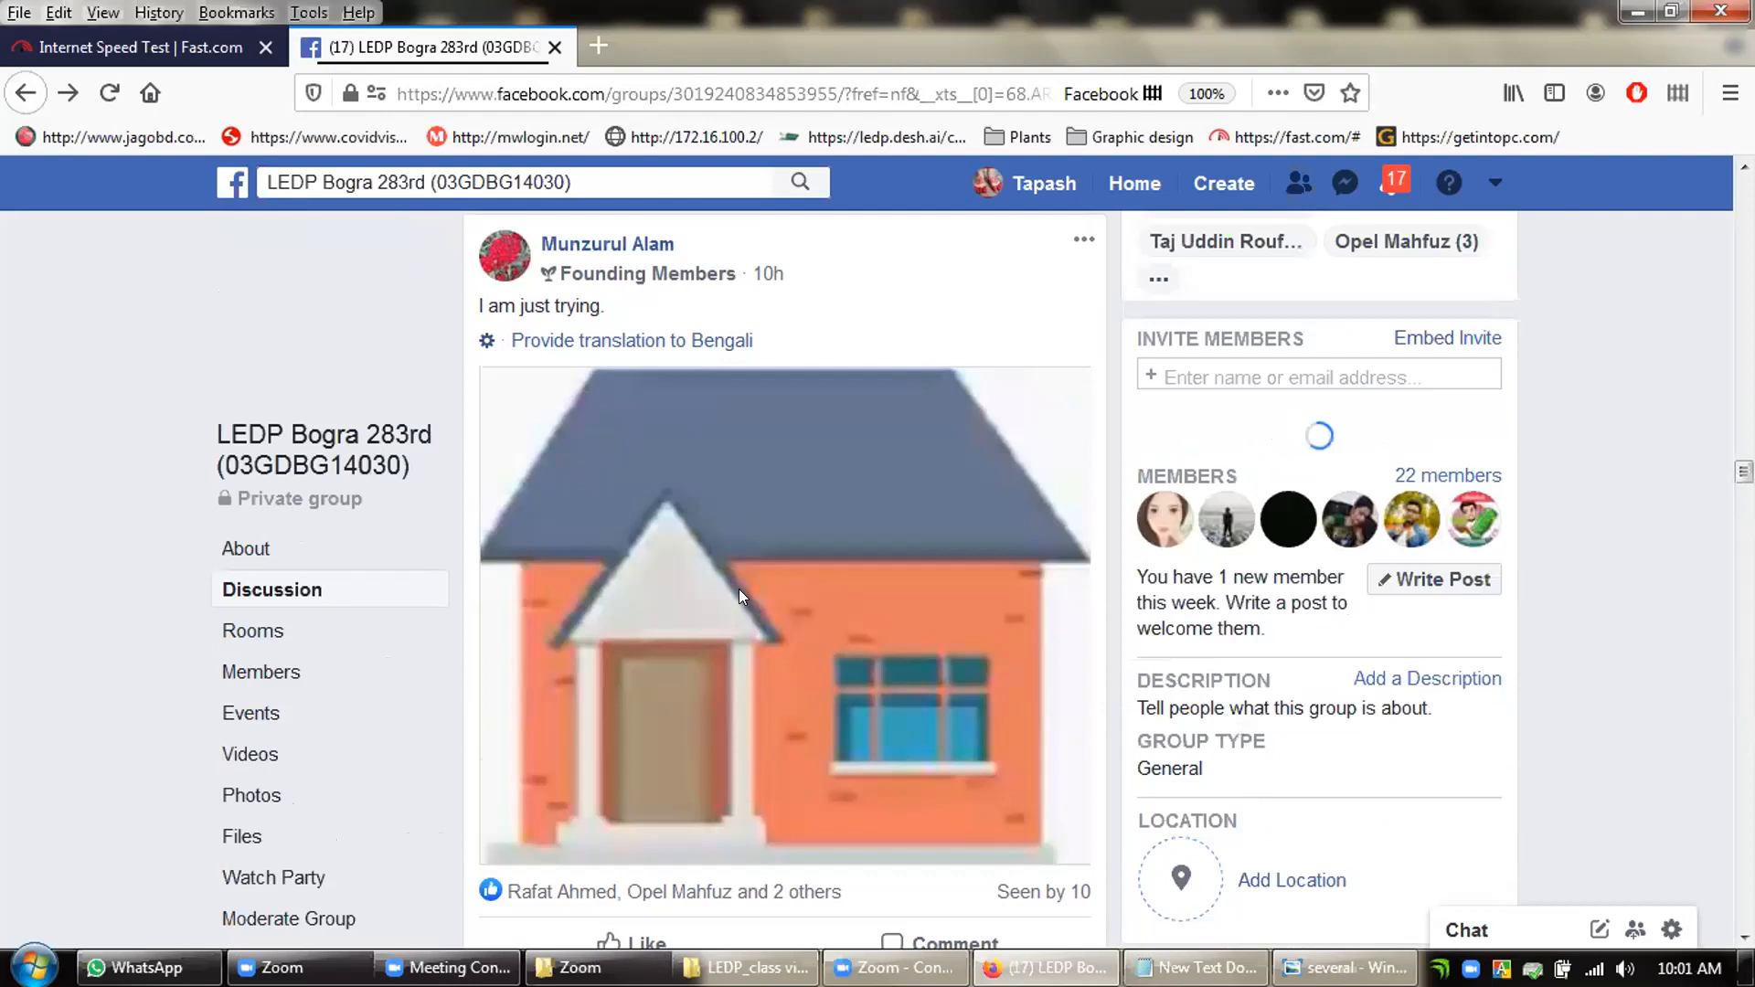
scroll(850, 618, down, 4)
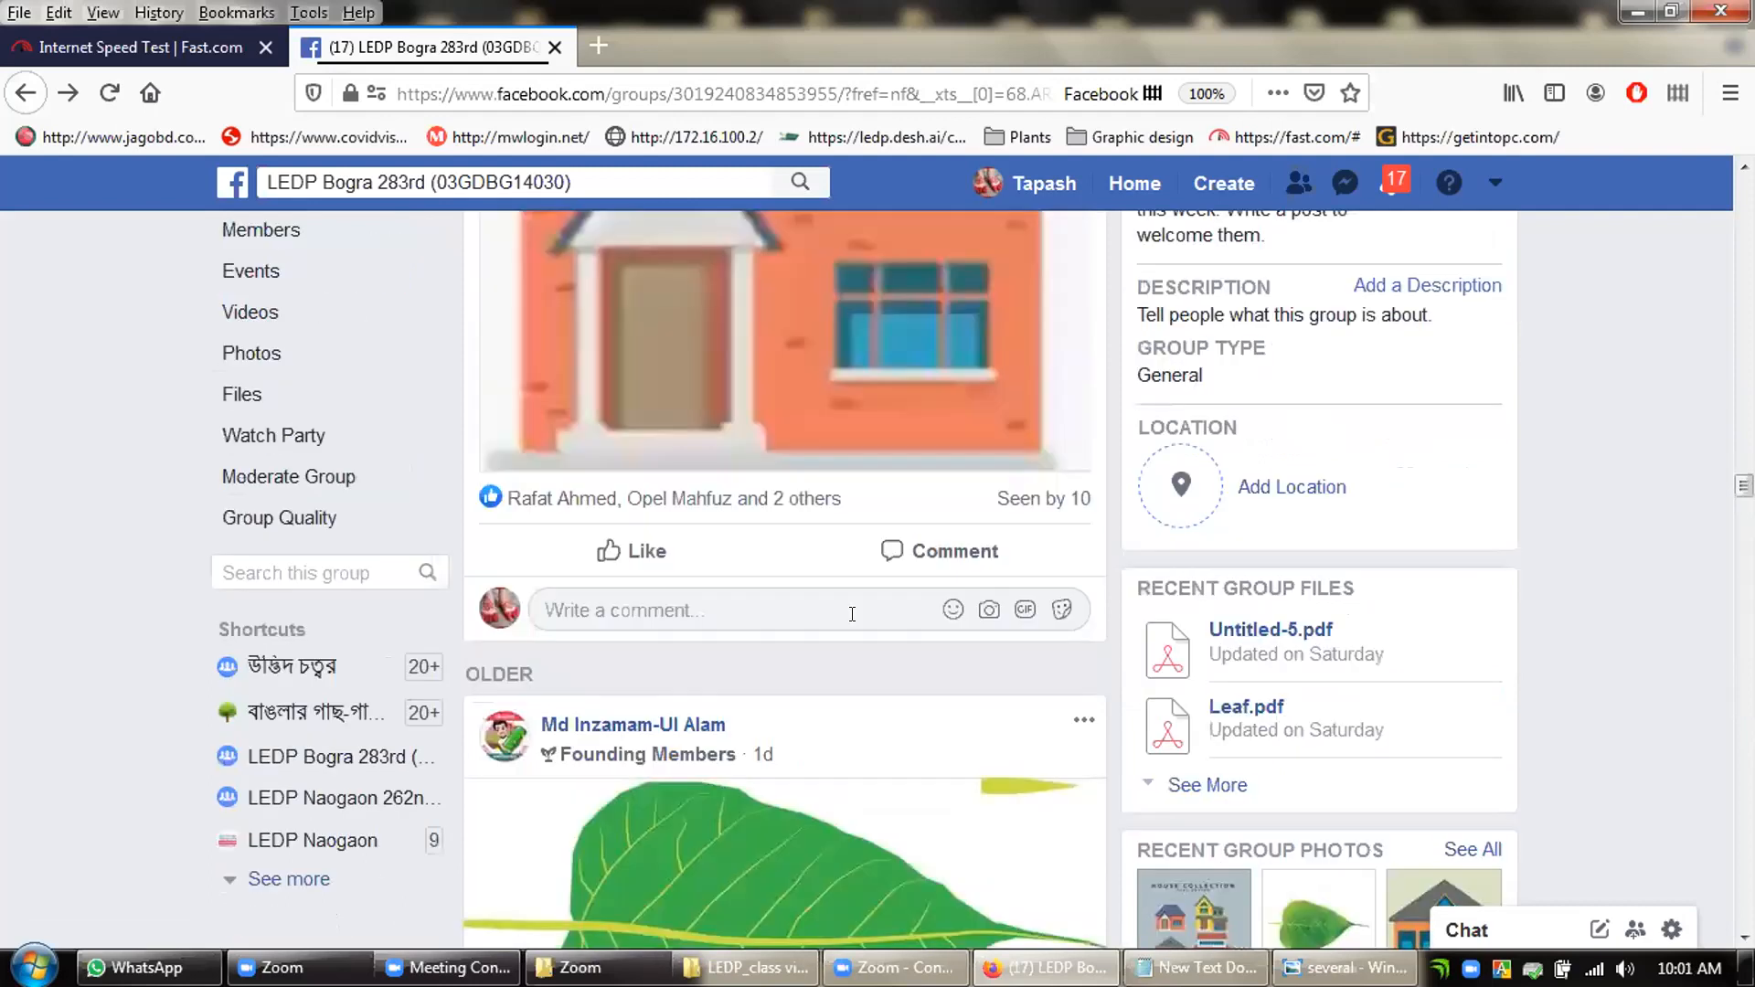
scroll(850, 618, up, 3)
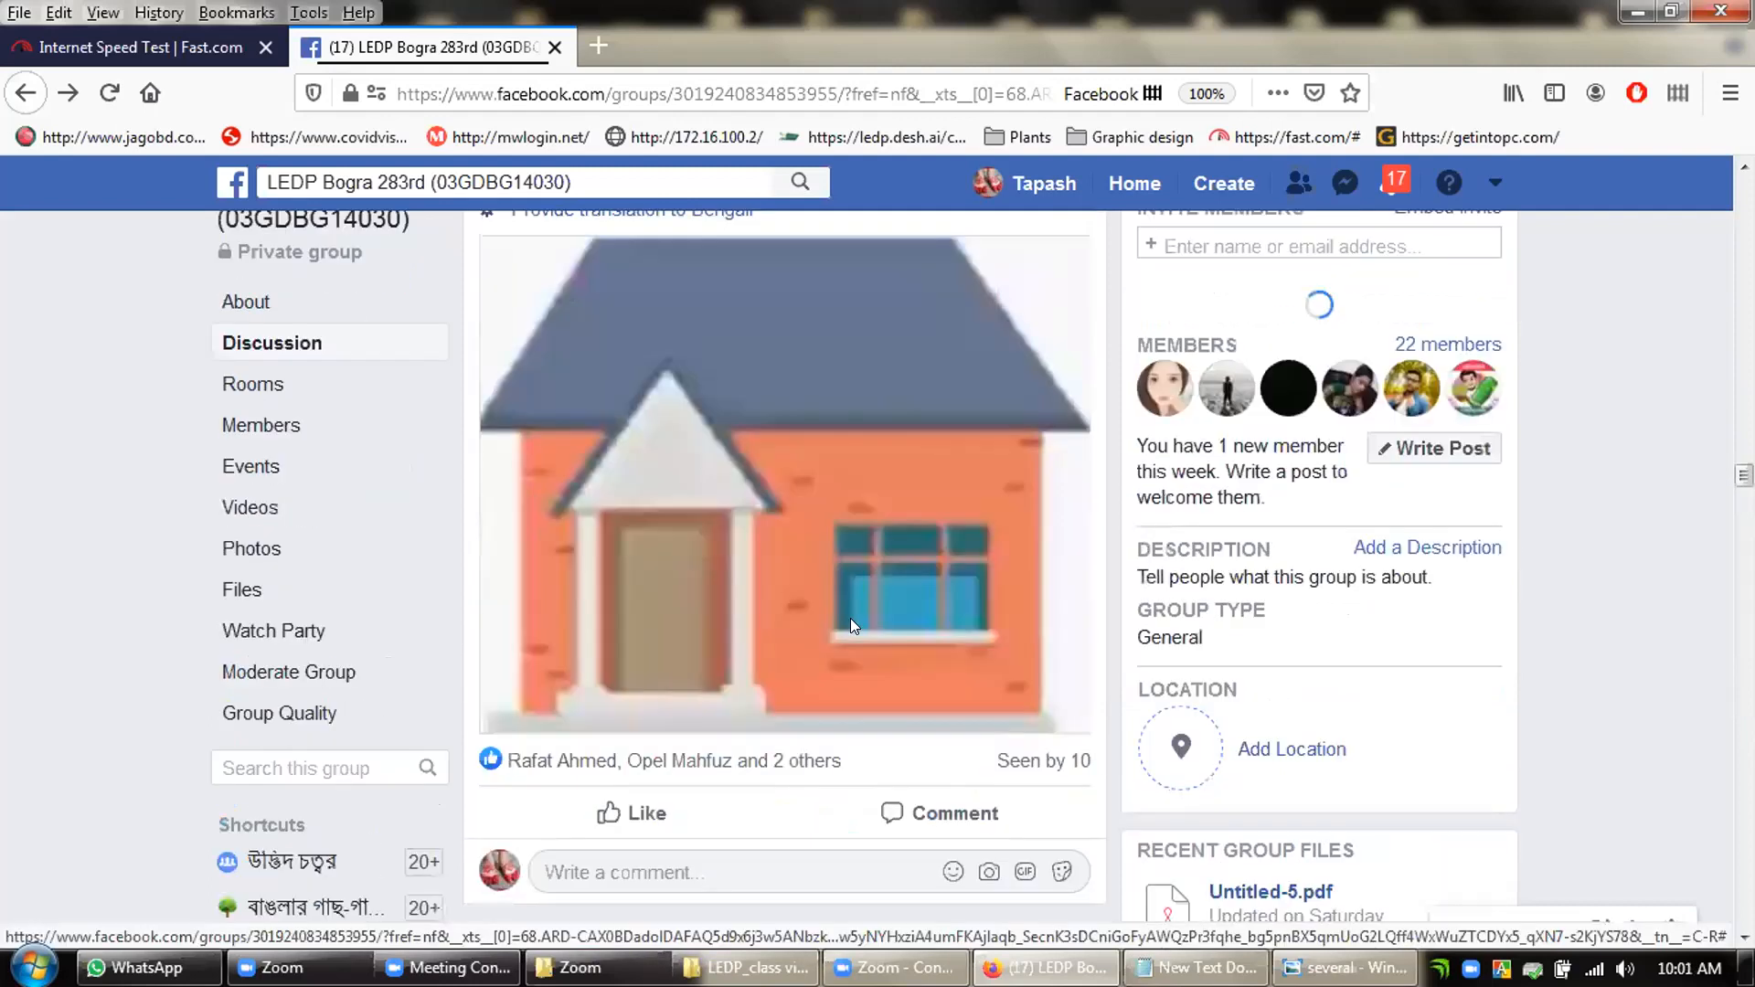
click(605, 816)
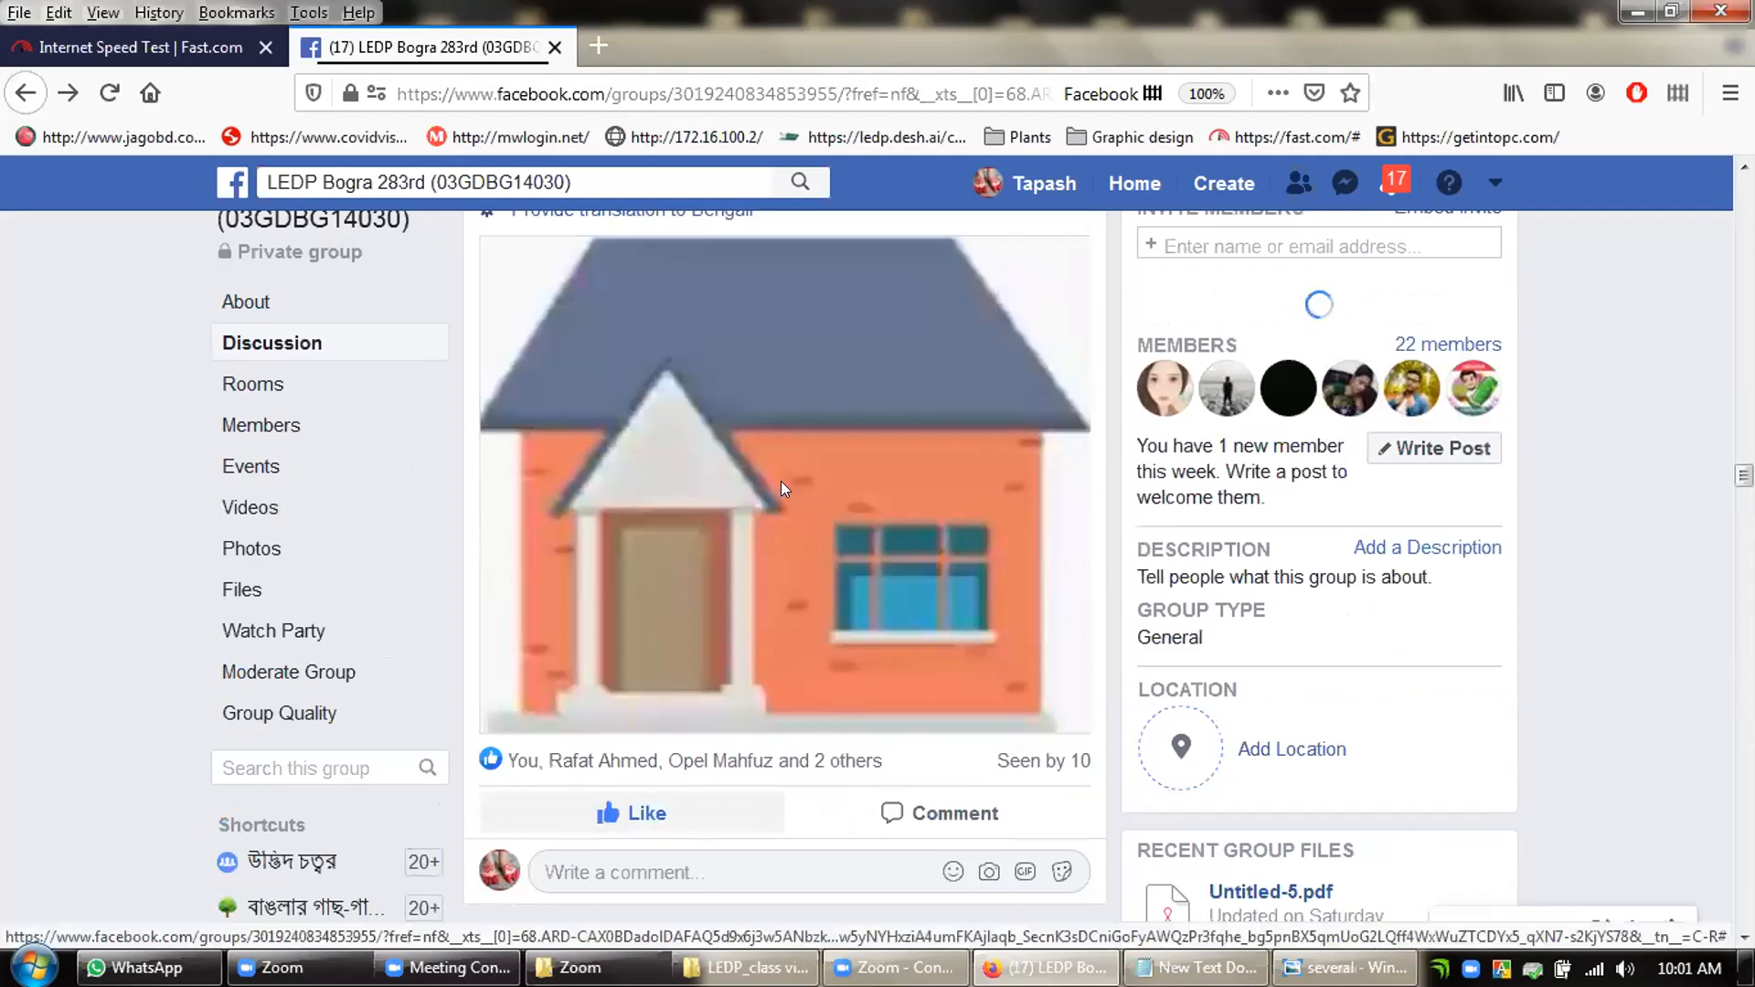
Step: Look through the older leaf posts and the already reviewed house and leaf posts, ending at the four-house drawing
scroll(772, 482, down, 6)
scroll(766, 485, down, 7)
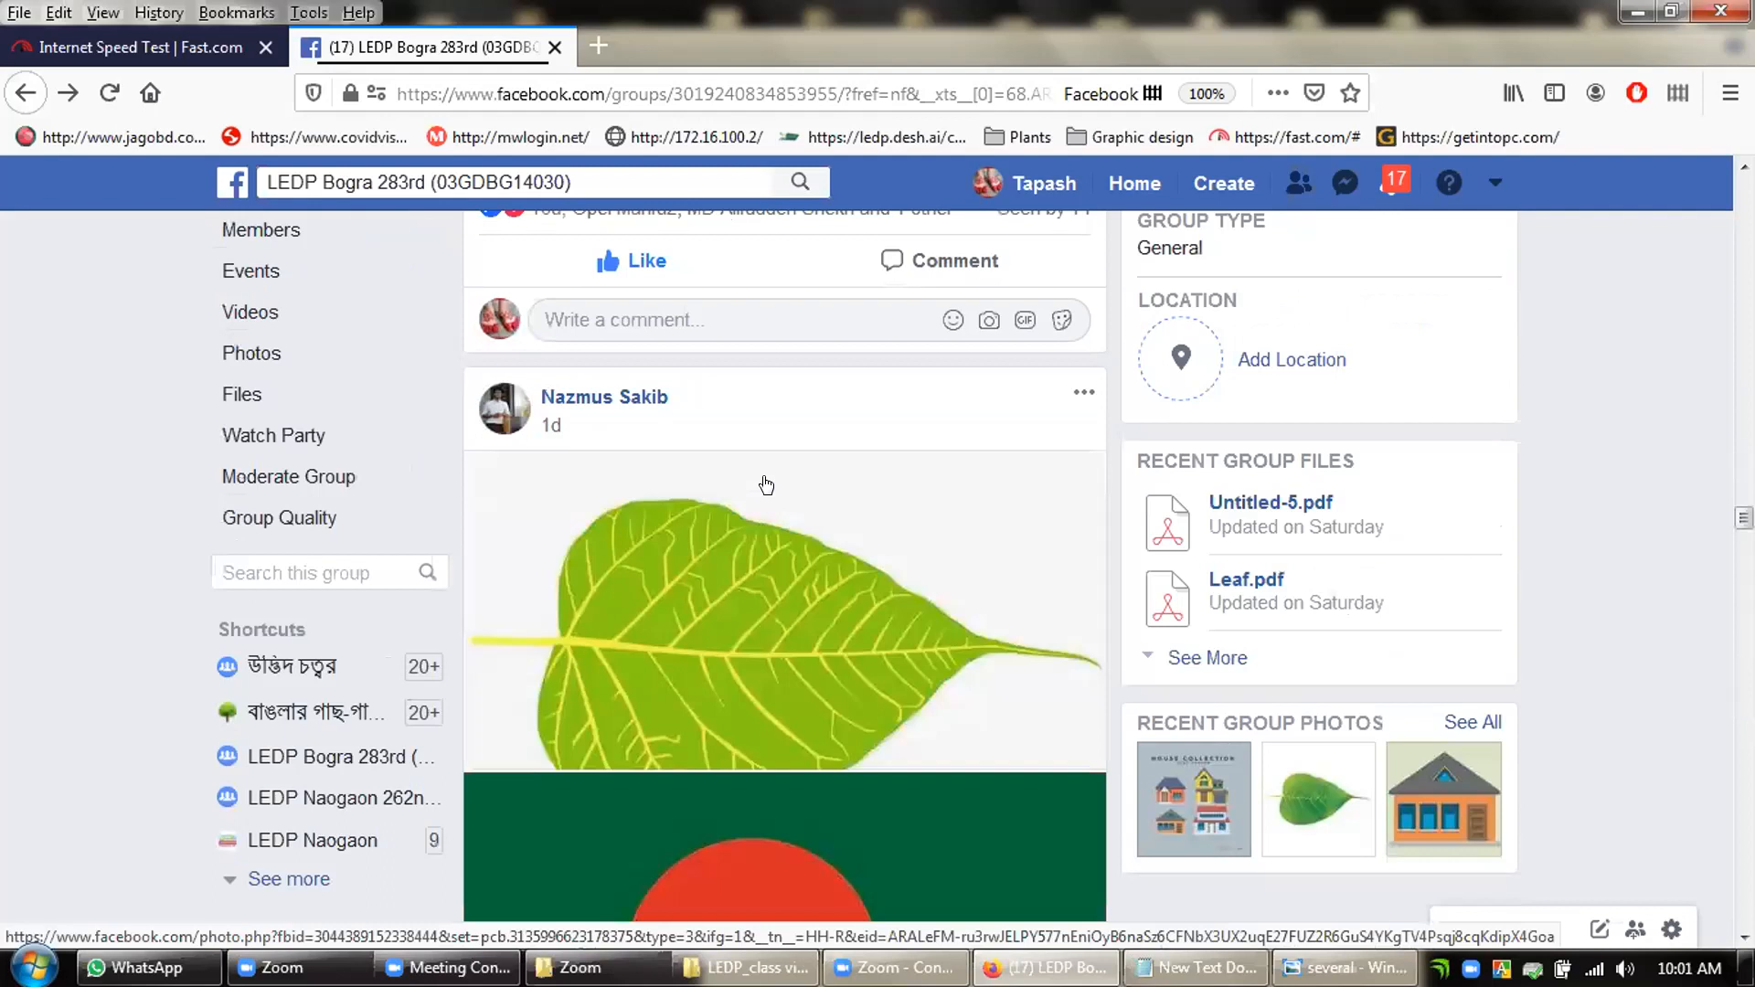
scroll(766, 484, down, 1)
scroll(758, 495, up, 15)
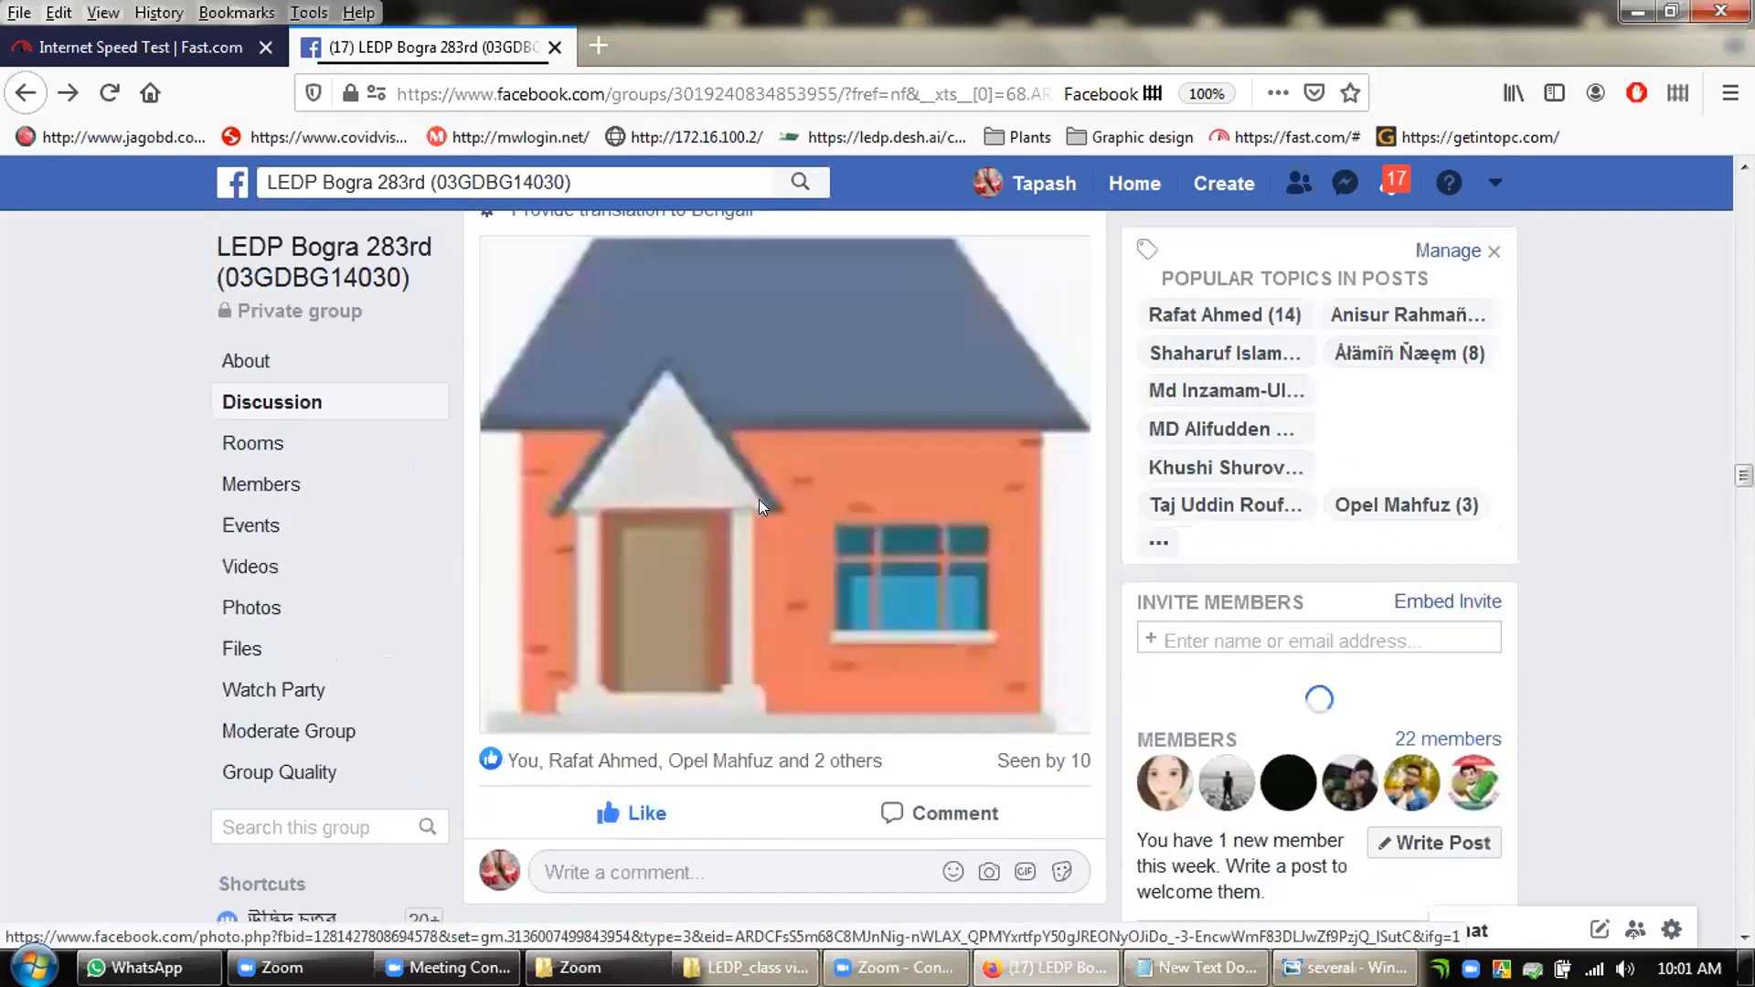
scroll(757, 509, up, 8)
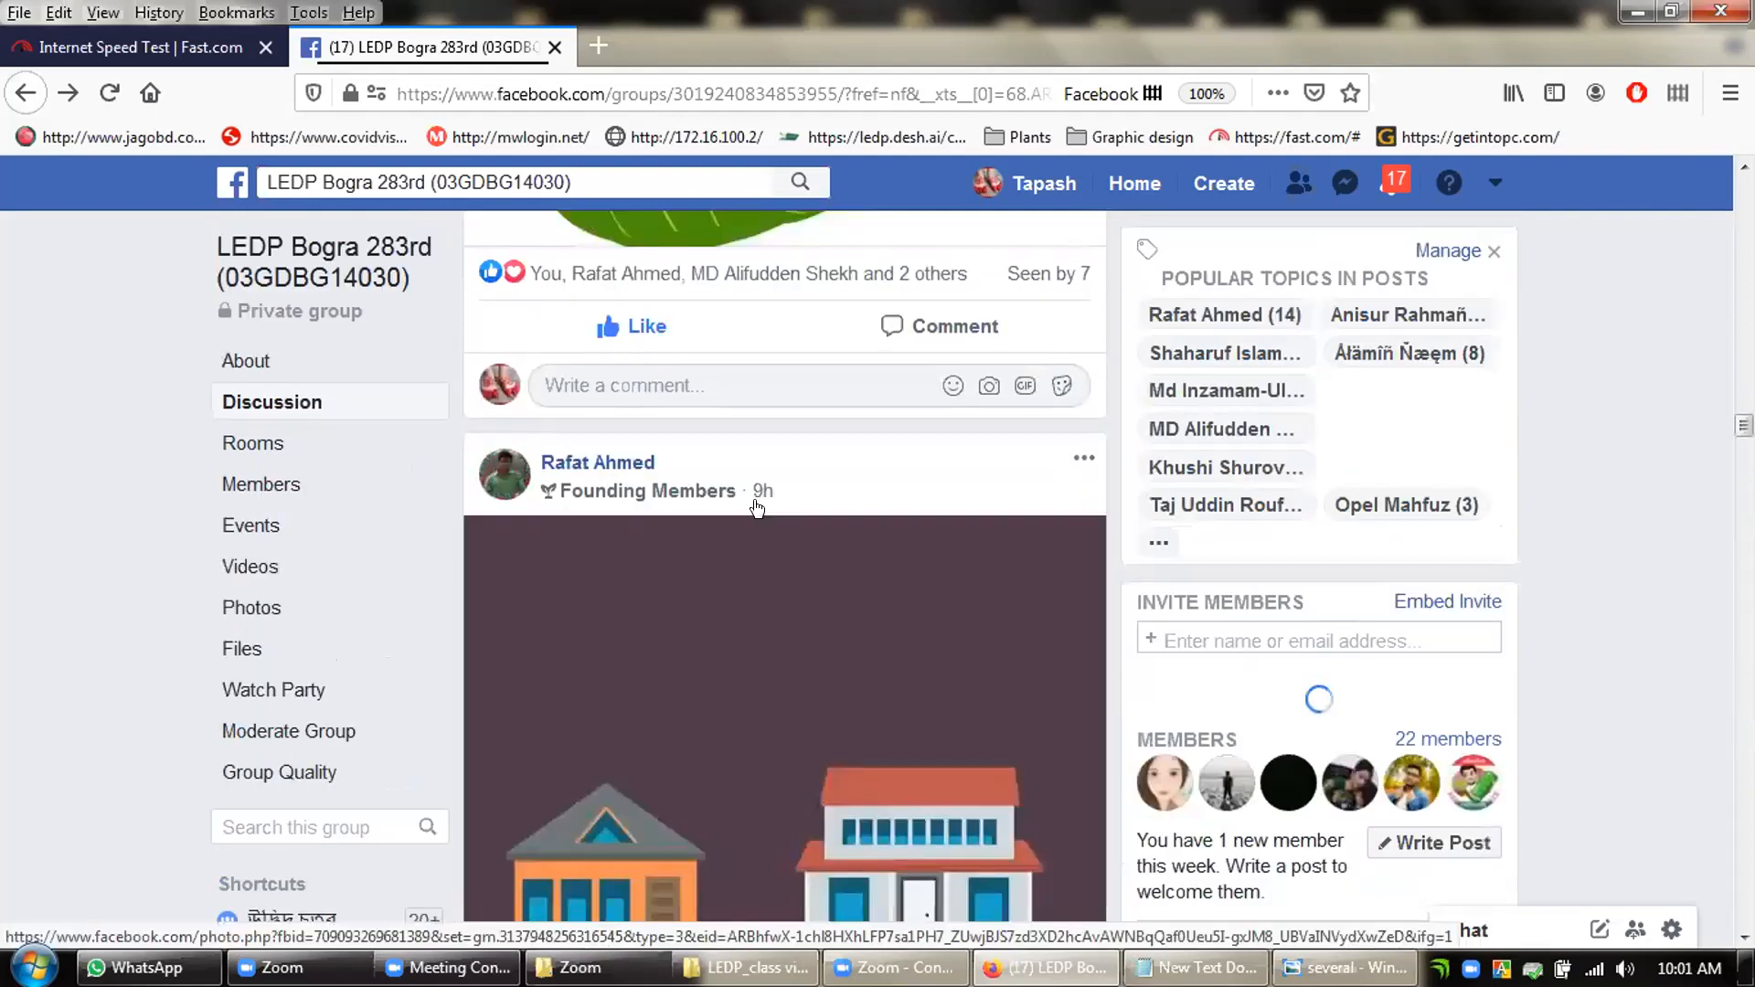
scroll(757, 508, up, 7)
scroll(757, 508, up, 7)
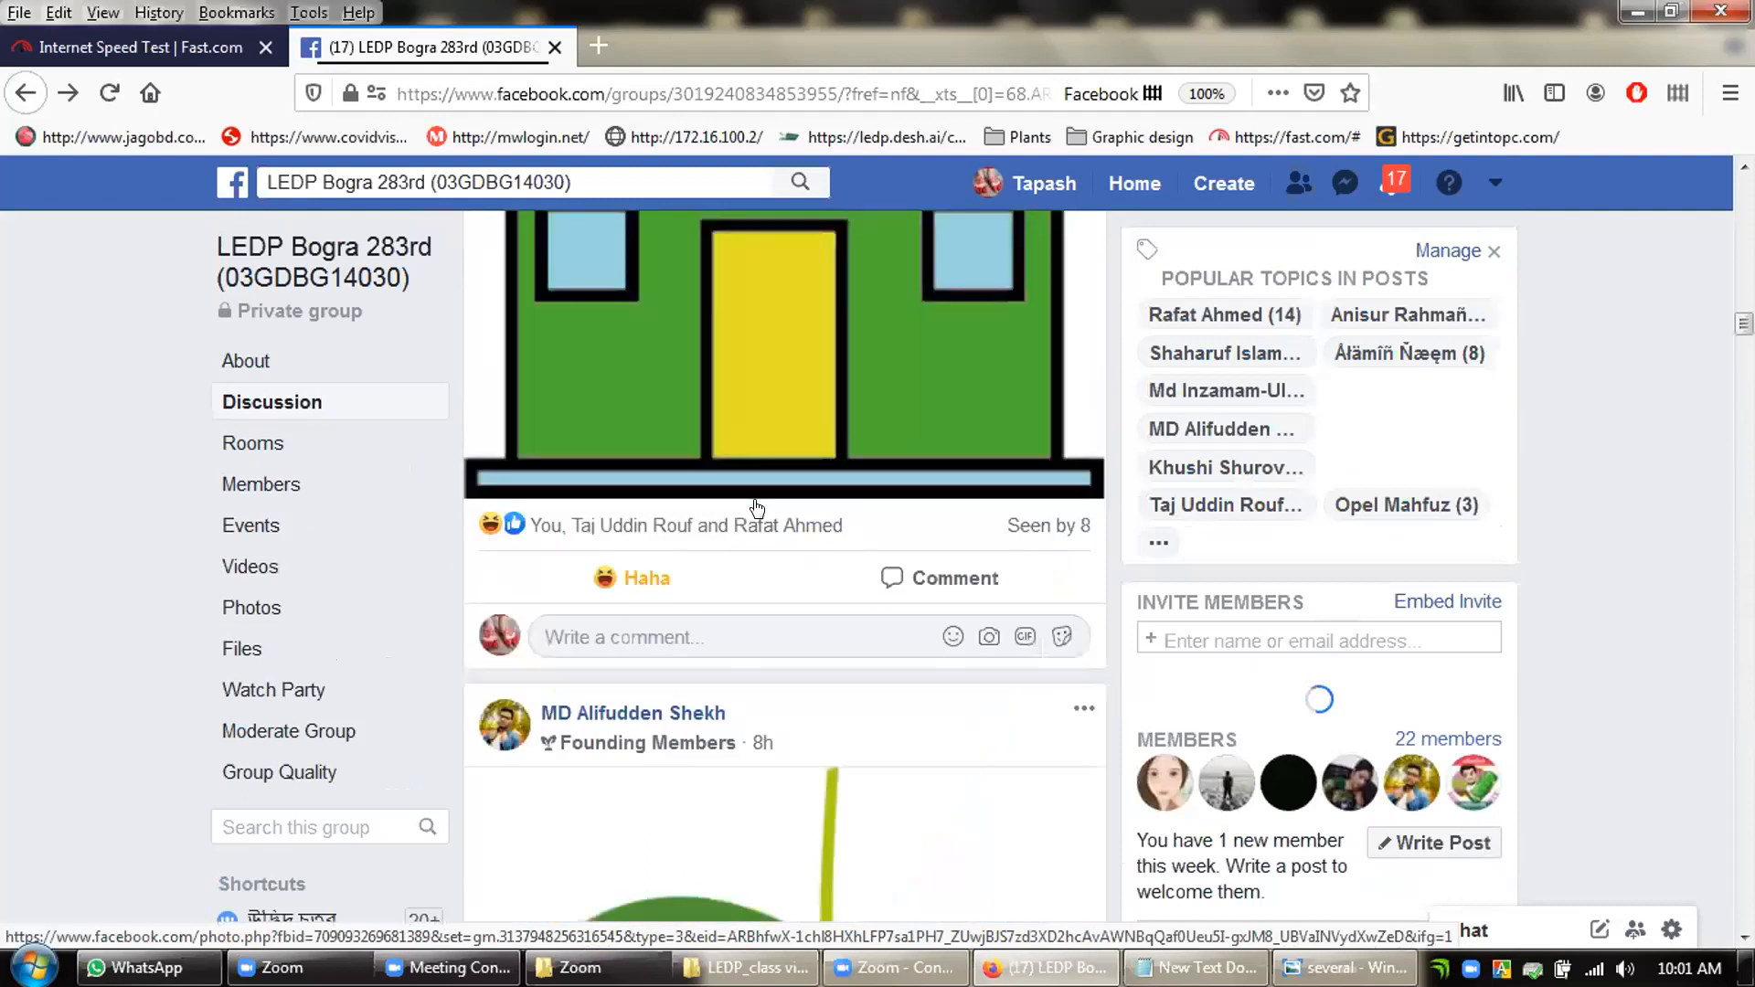
scroll(756, 508, up, 6)
scroll(759, 508, down, 10)
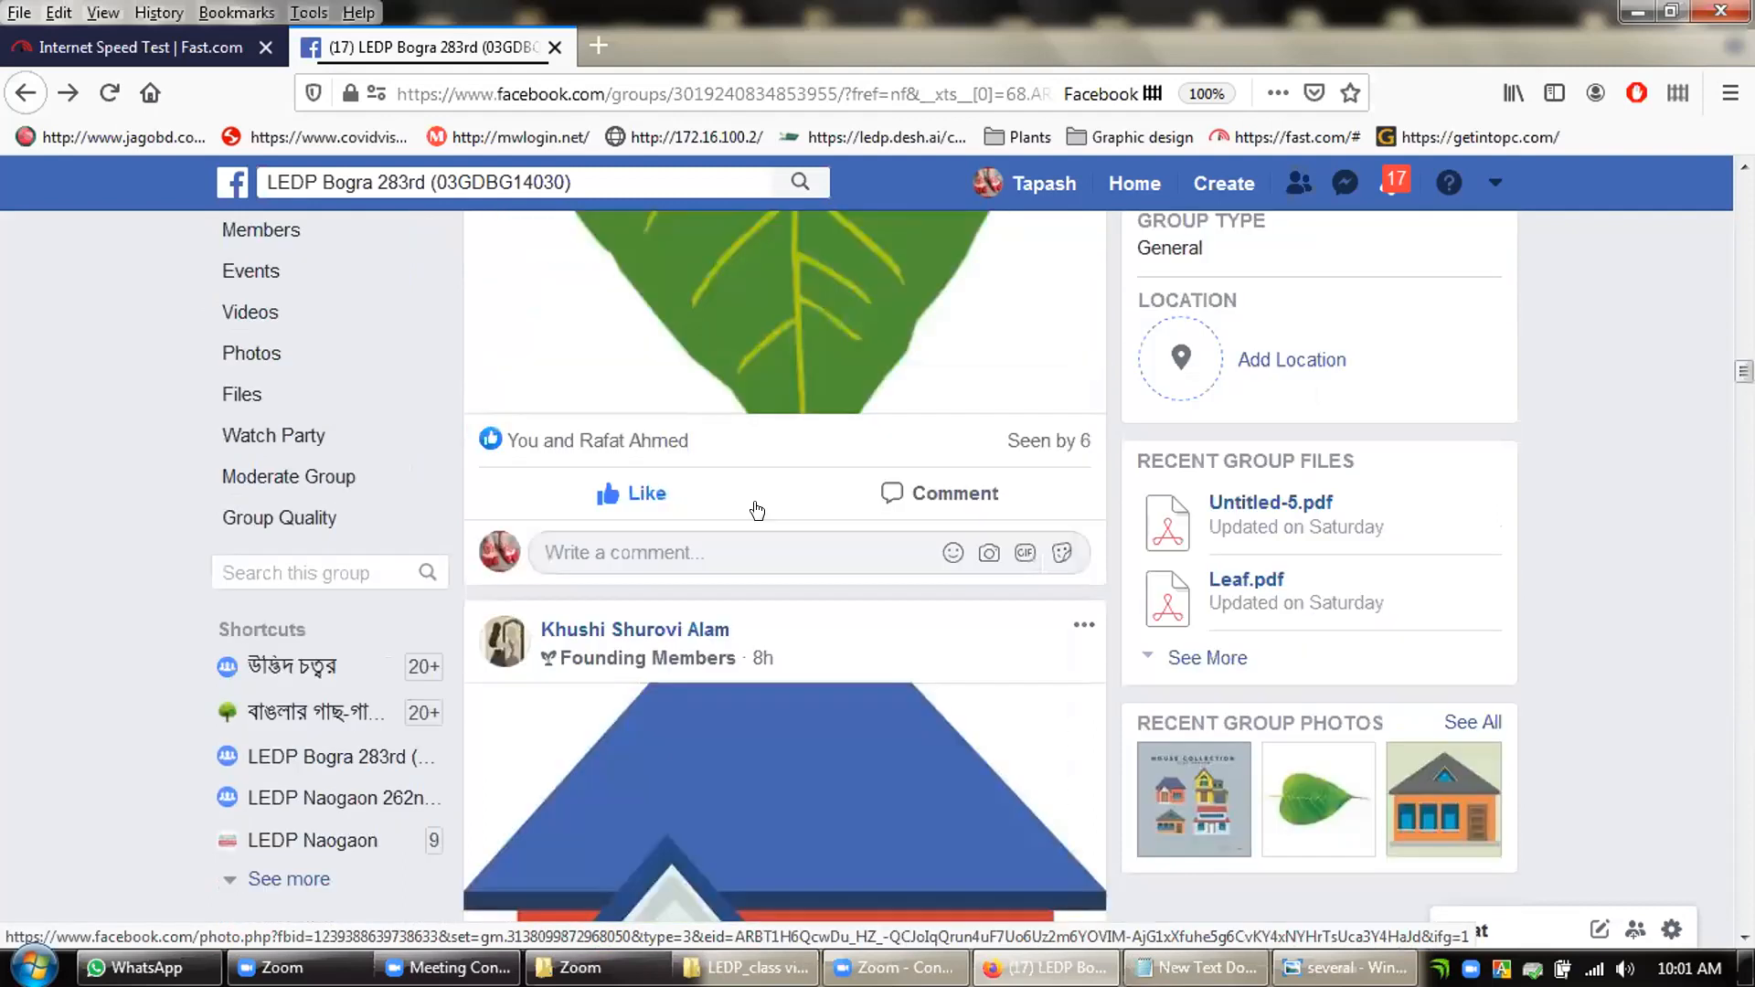
scroll(757, 509, up, 2)
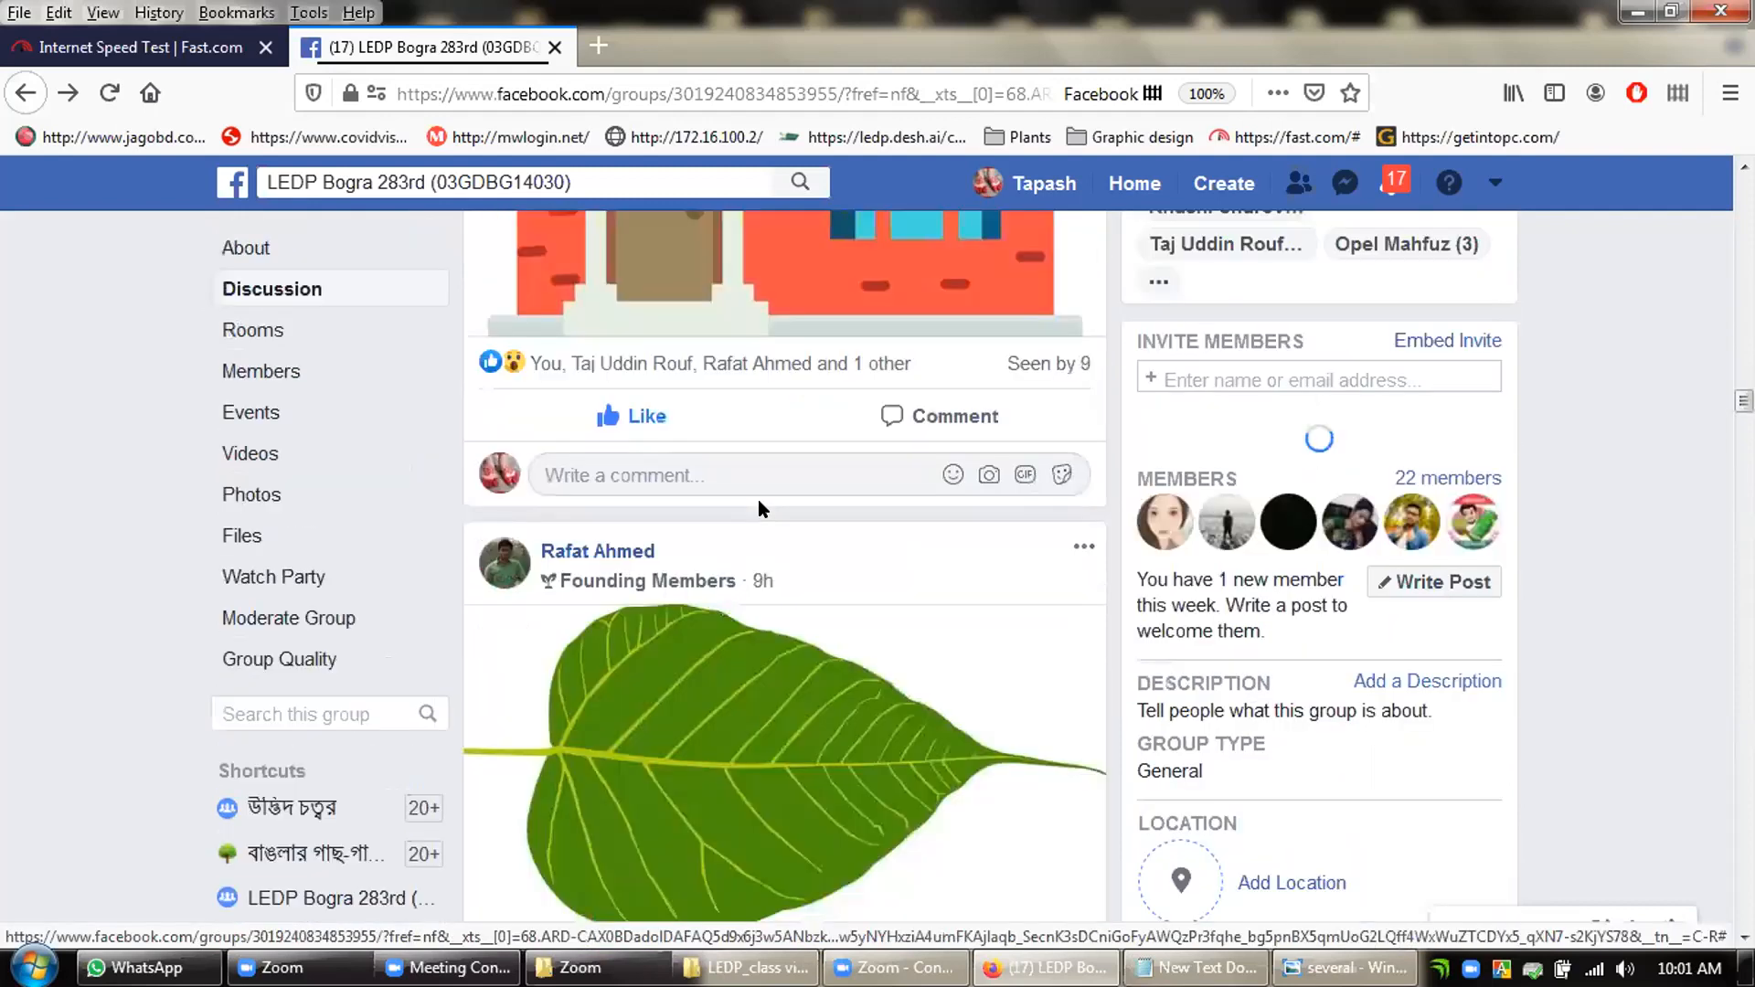
scroll(757, 509, down, 2)
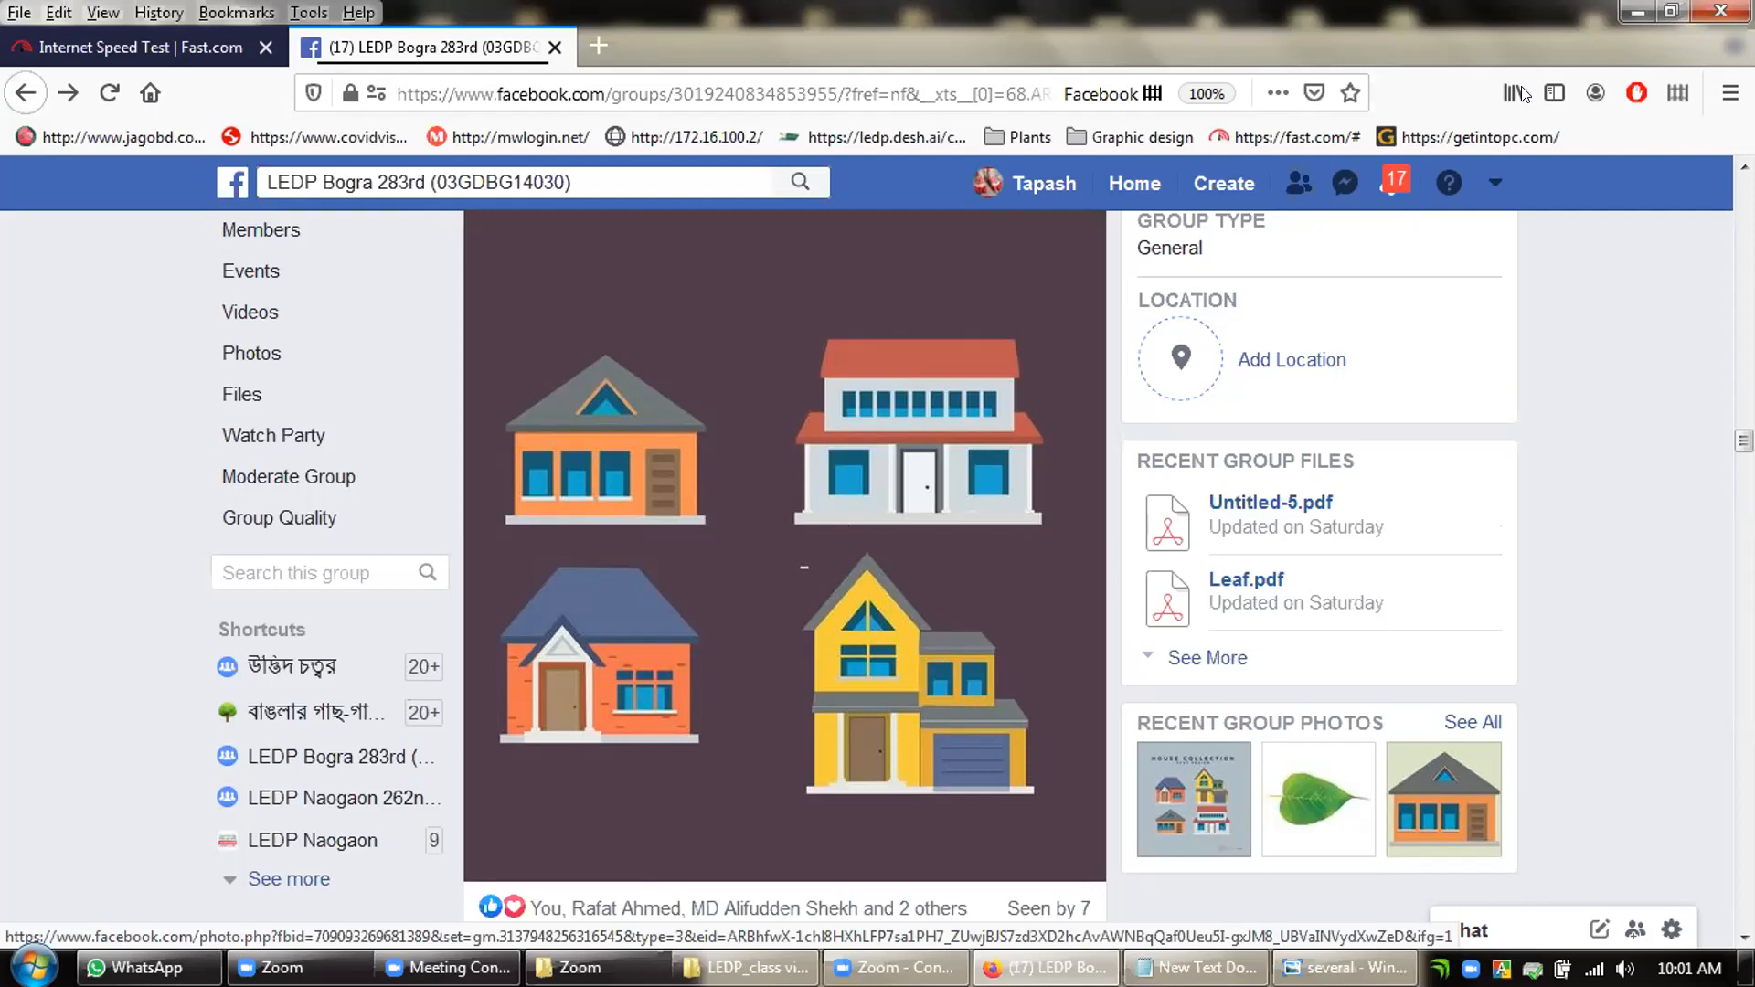
Step: Close the House Collection reference image in Windows Photo Viewer and switch back to Firefox
click(1634, 9)
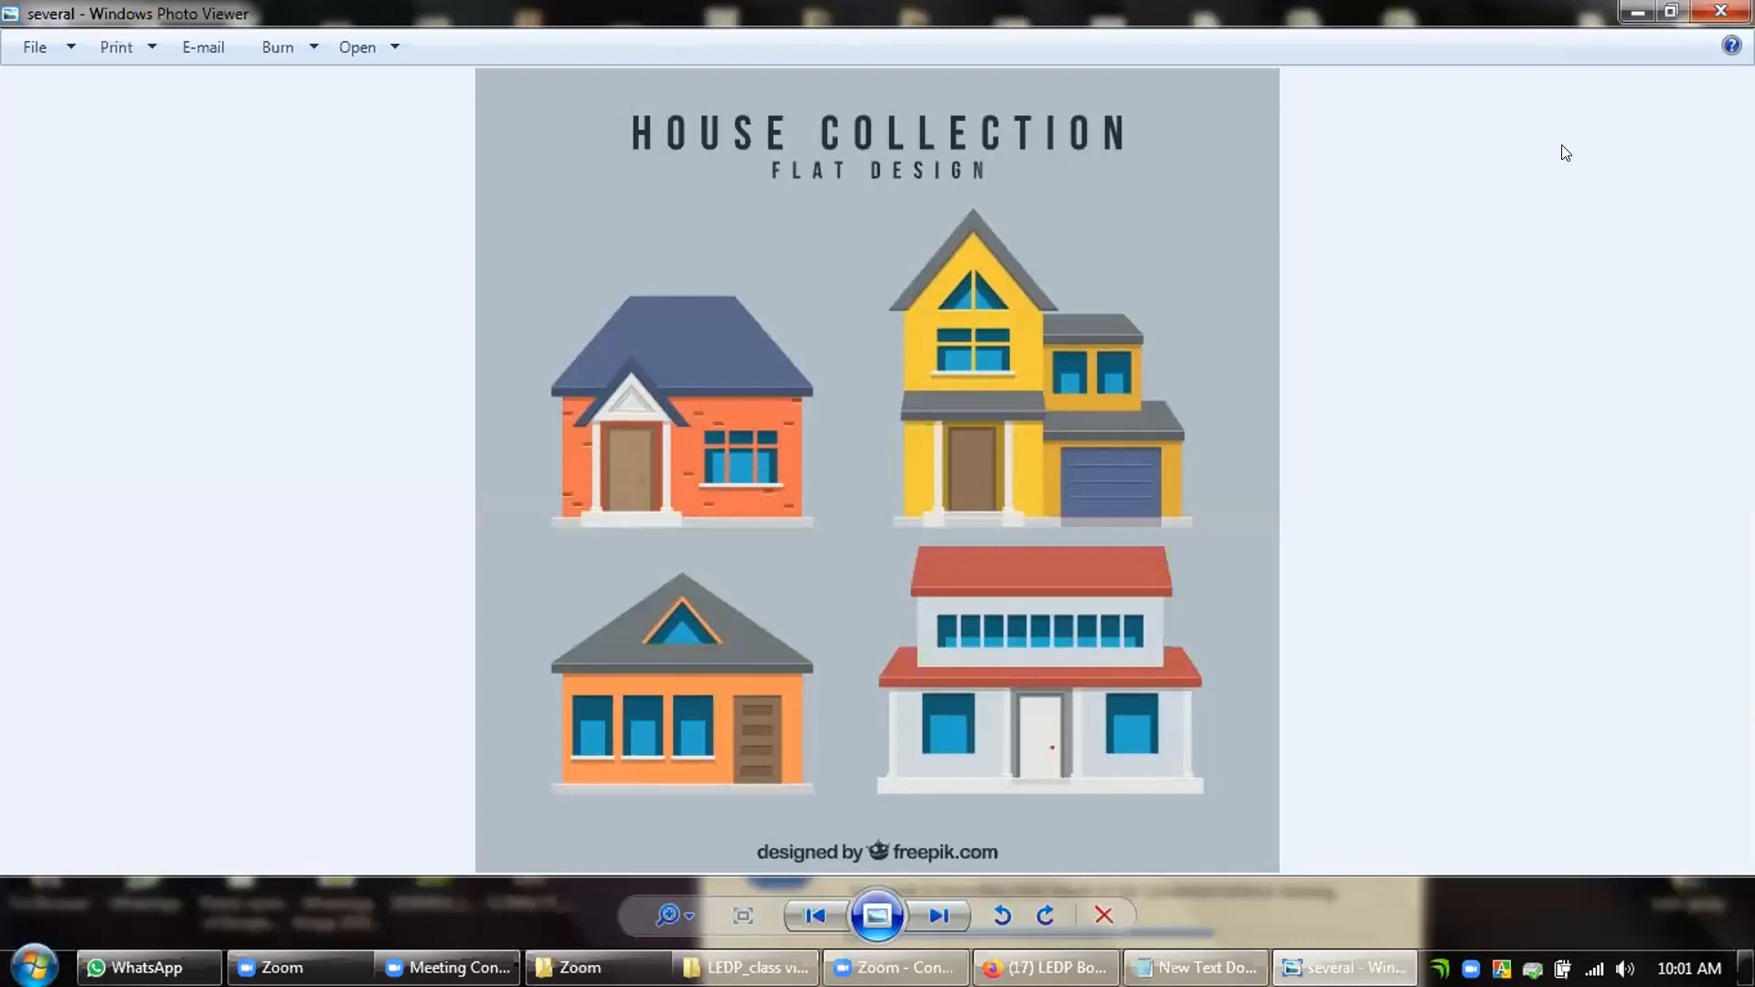
click(1719, 9)
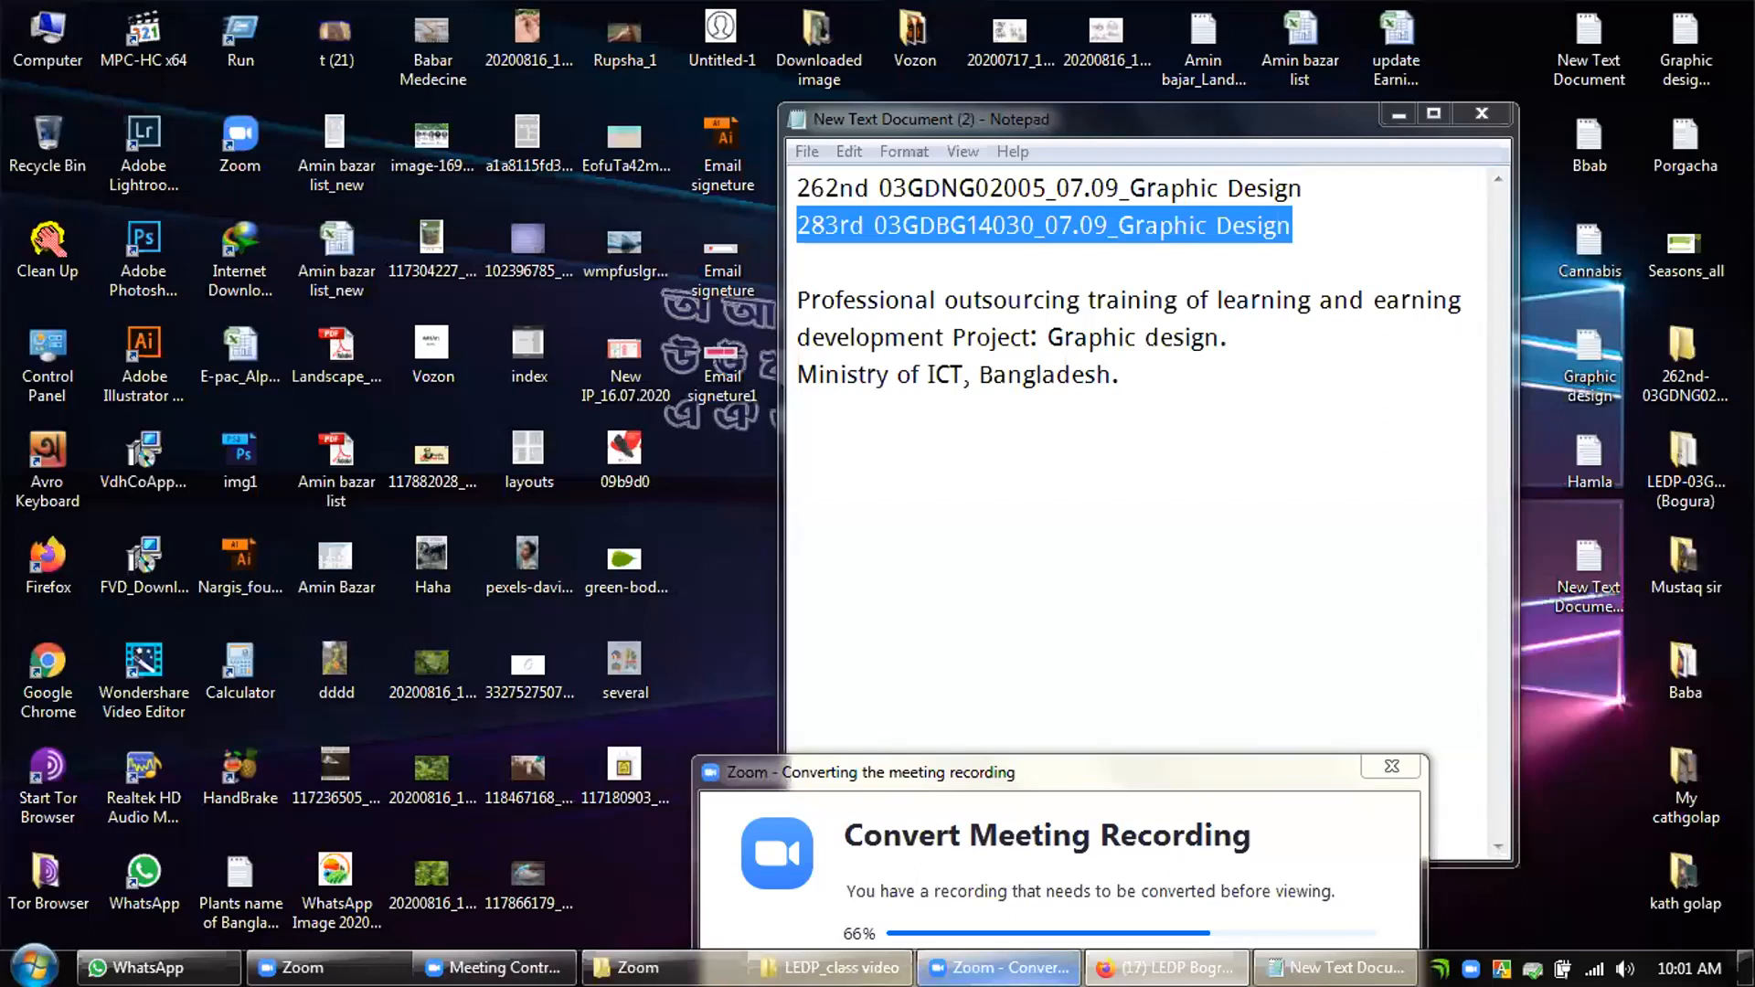
click(1133, 967)
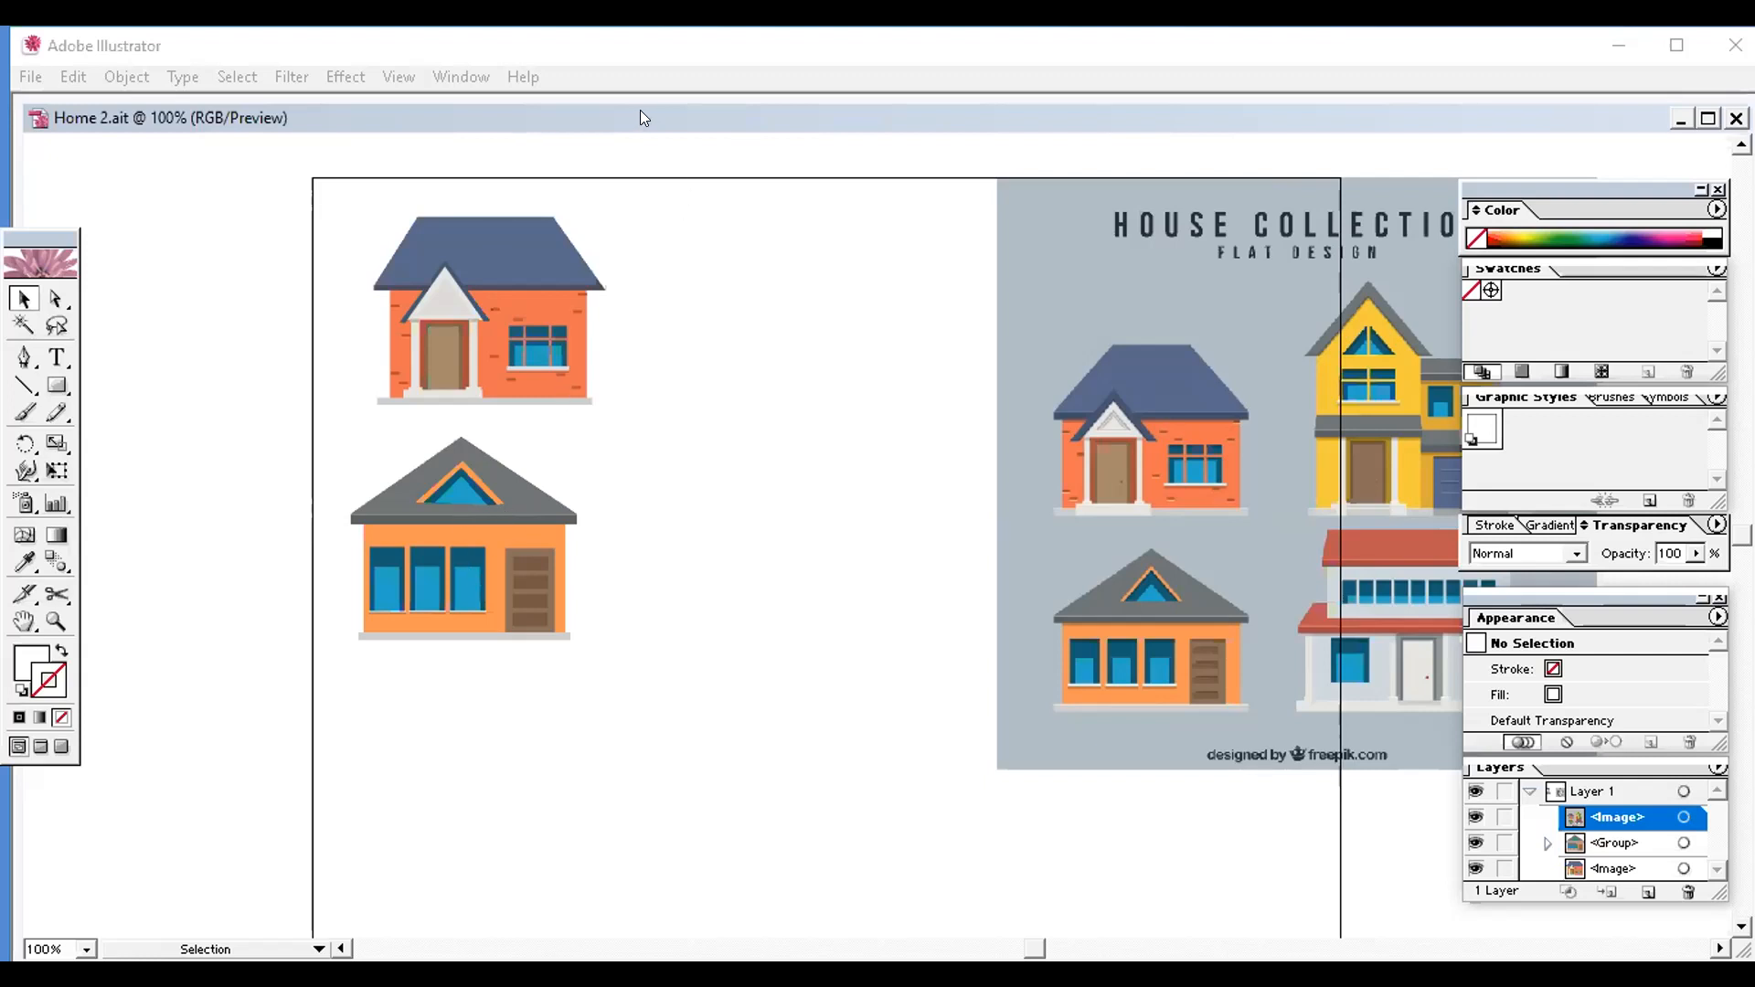
Step: Zoom Home 2.ait to 300% in Adobe Illustrator and examine the blue-roofed and grey-roofed houses up close
click(128, 77)
click(53, 622)
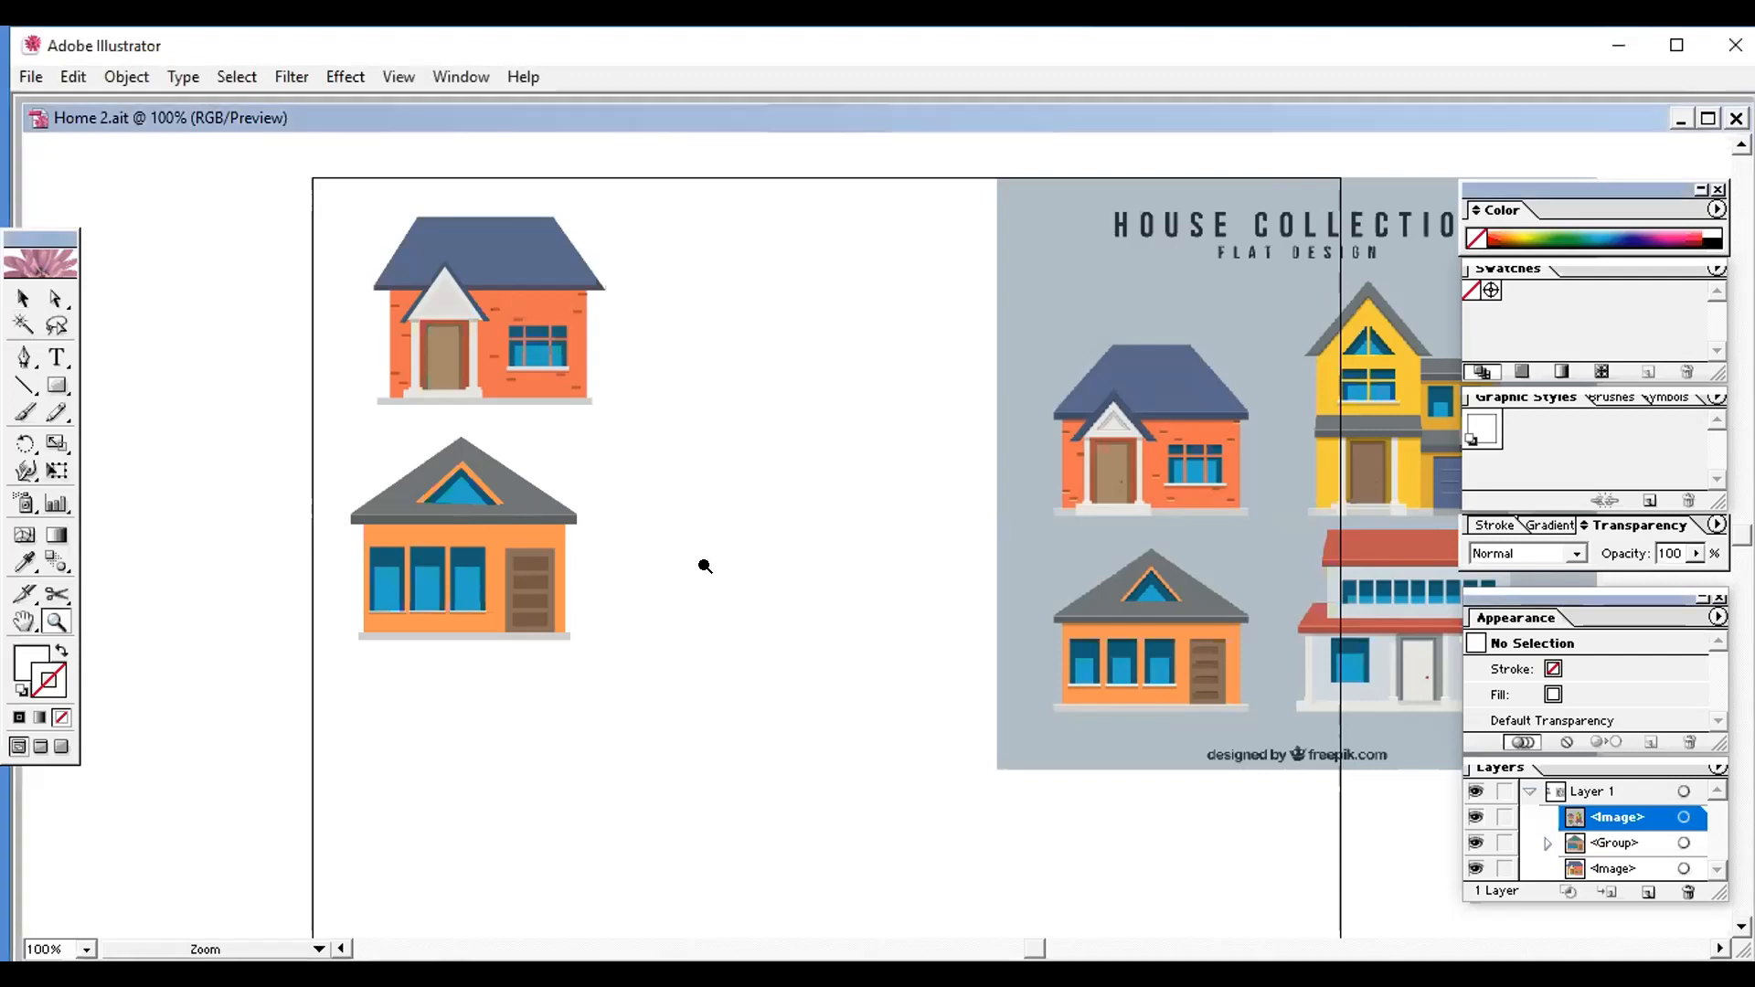
click(705, 567)
click(705, 568)
click(930, 240)
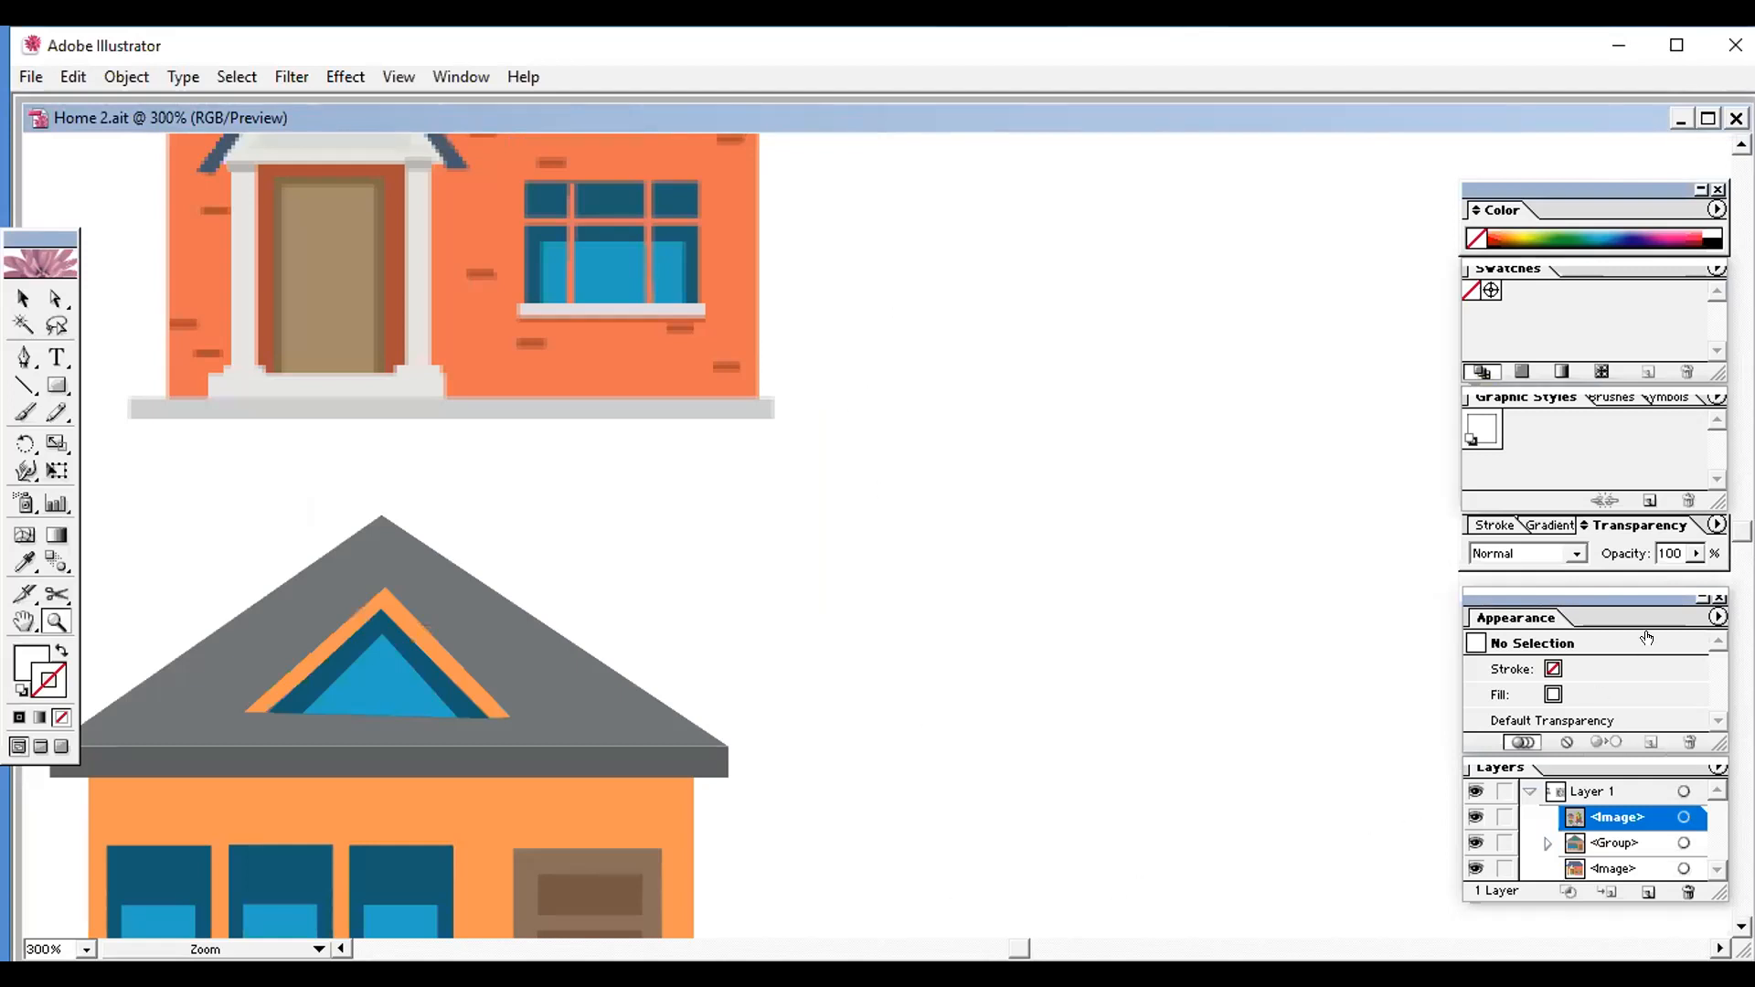
scroll(434, 534, up, 5)
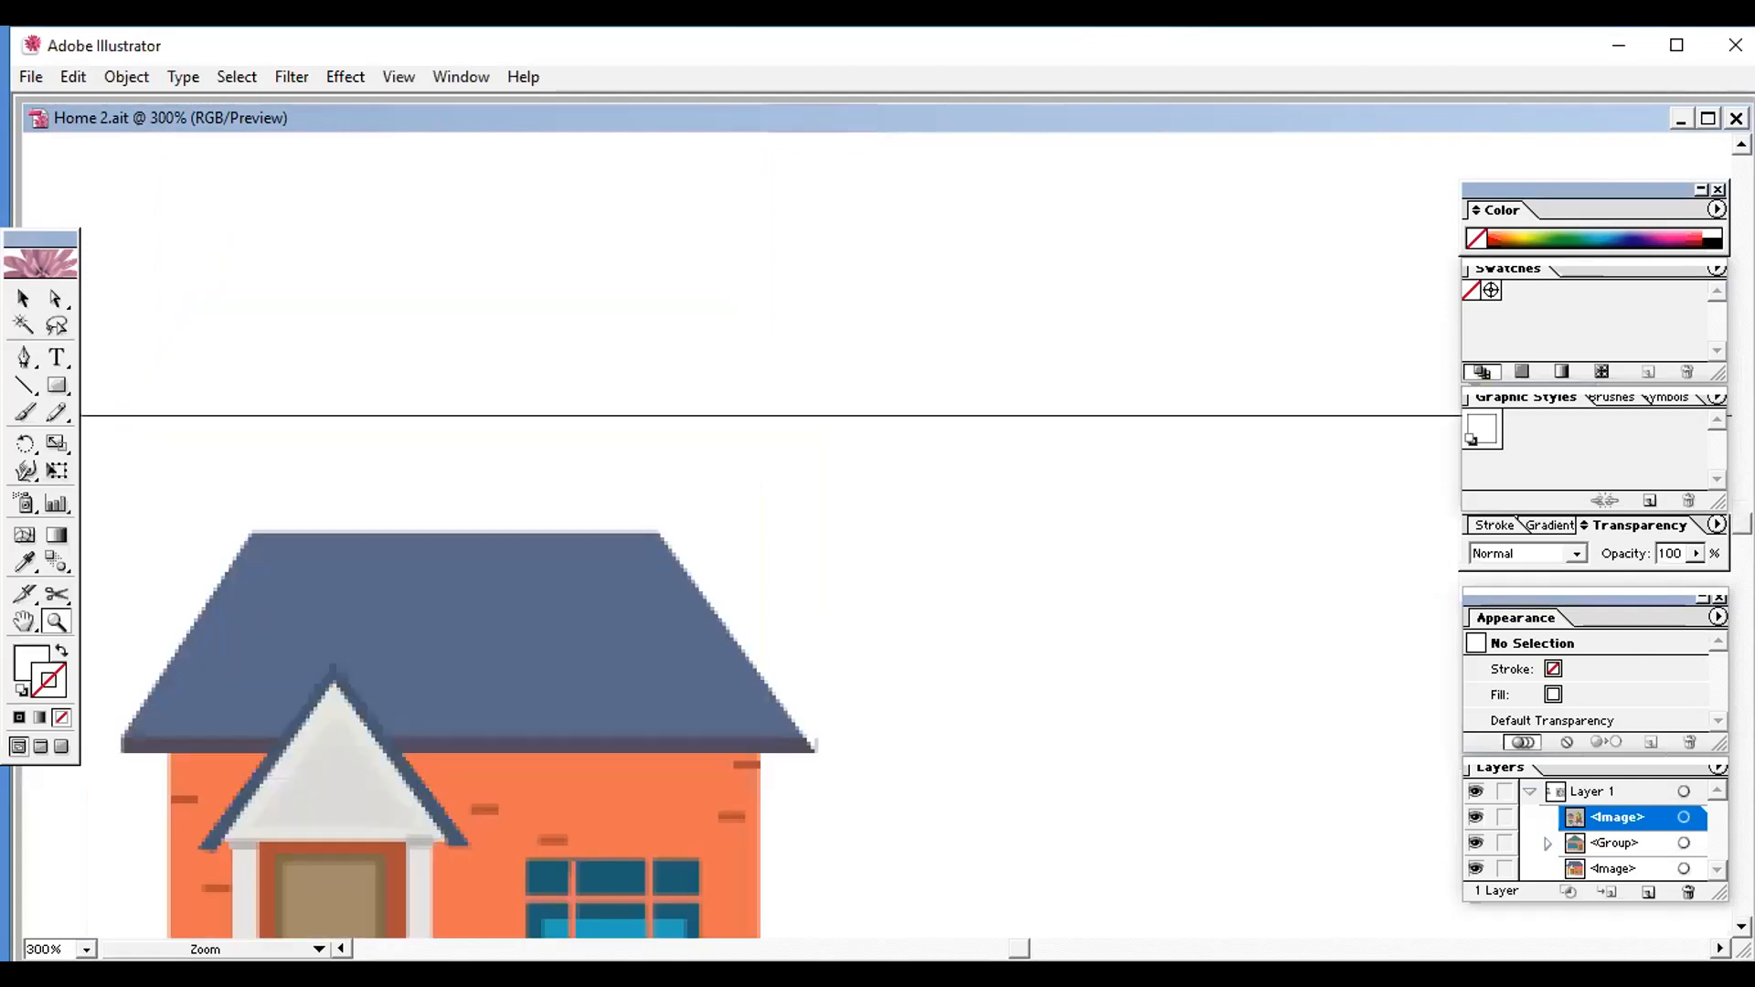
scroll(447, 535, down, 5)
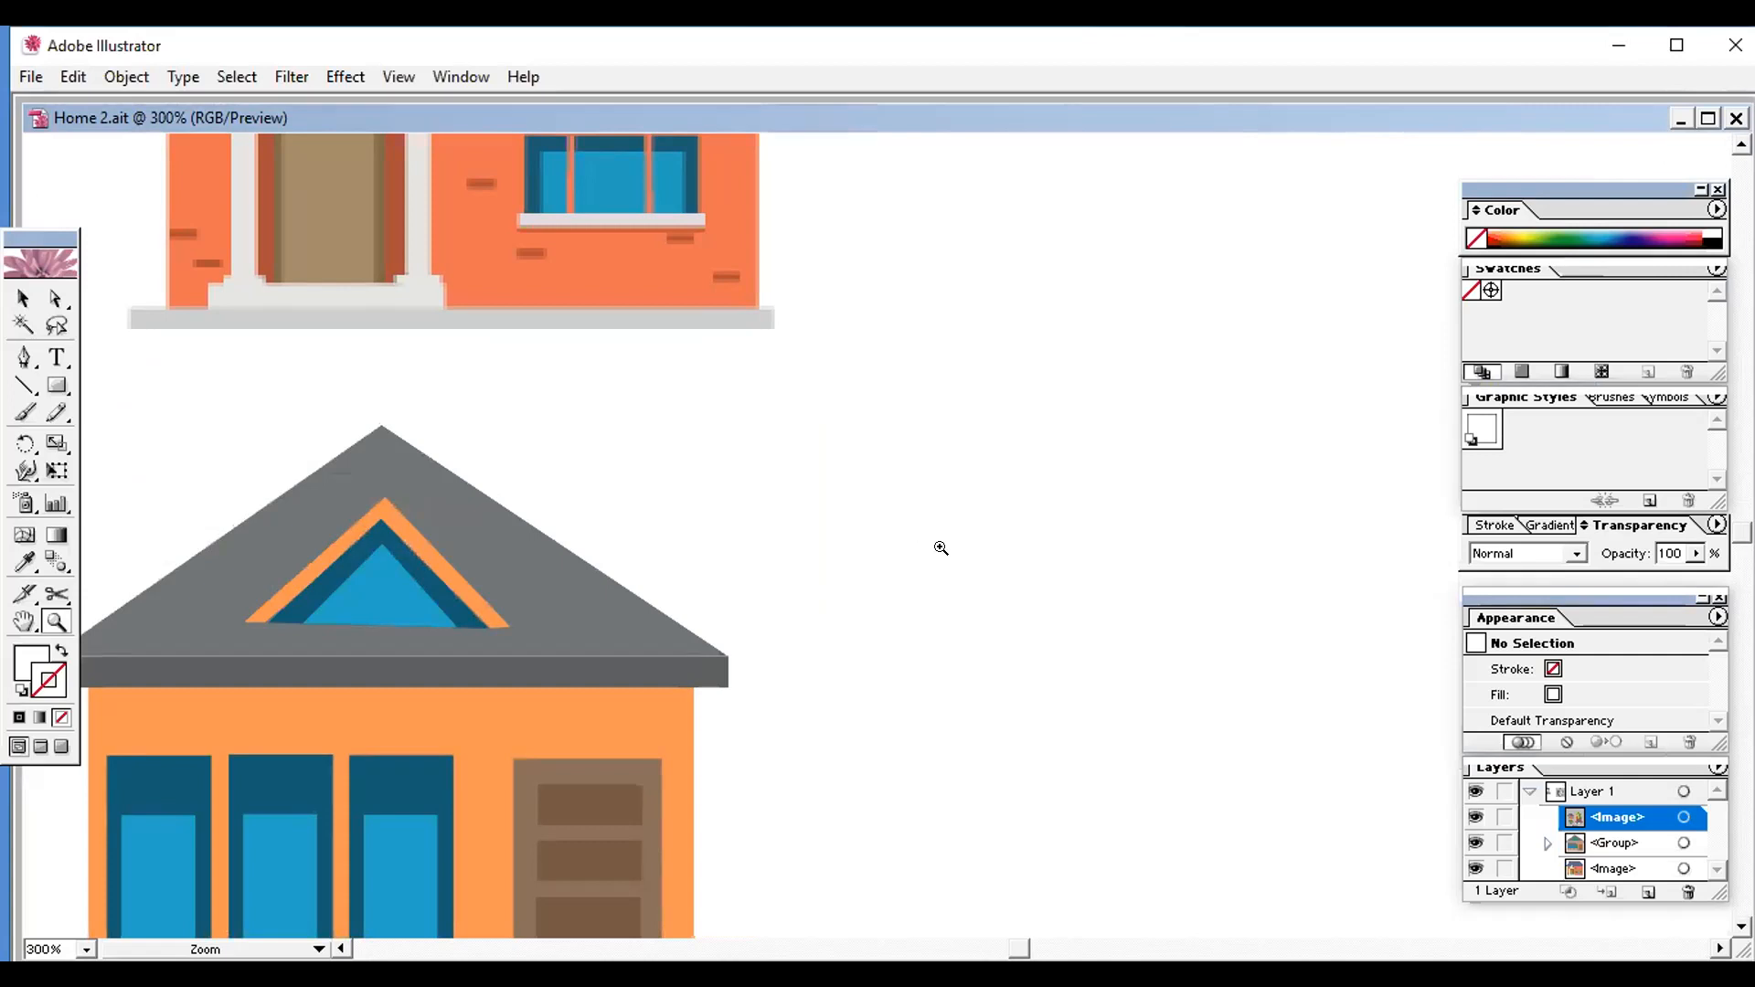
Step: Examine the grey-roofed house's windows, door and layer entries up close, magnifying Home 2.ait to 800%
click(1595, 842)
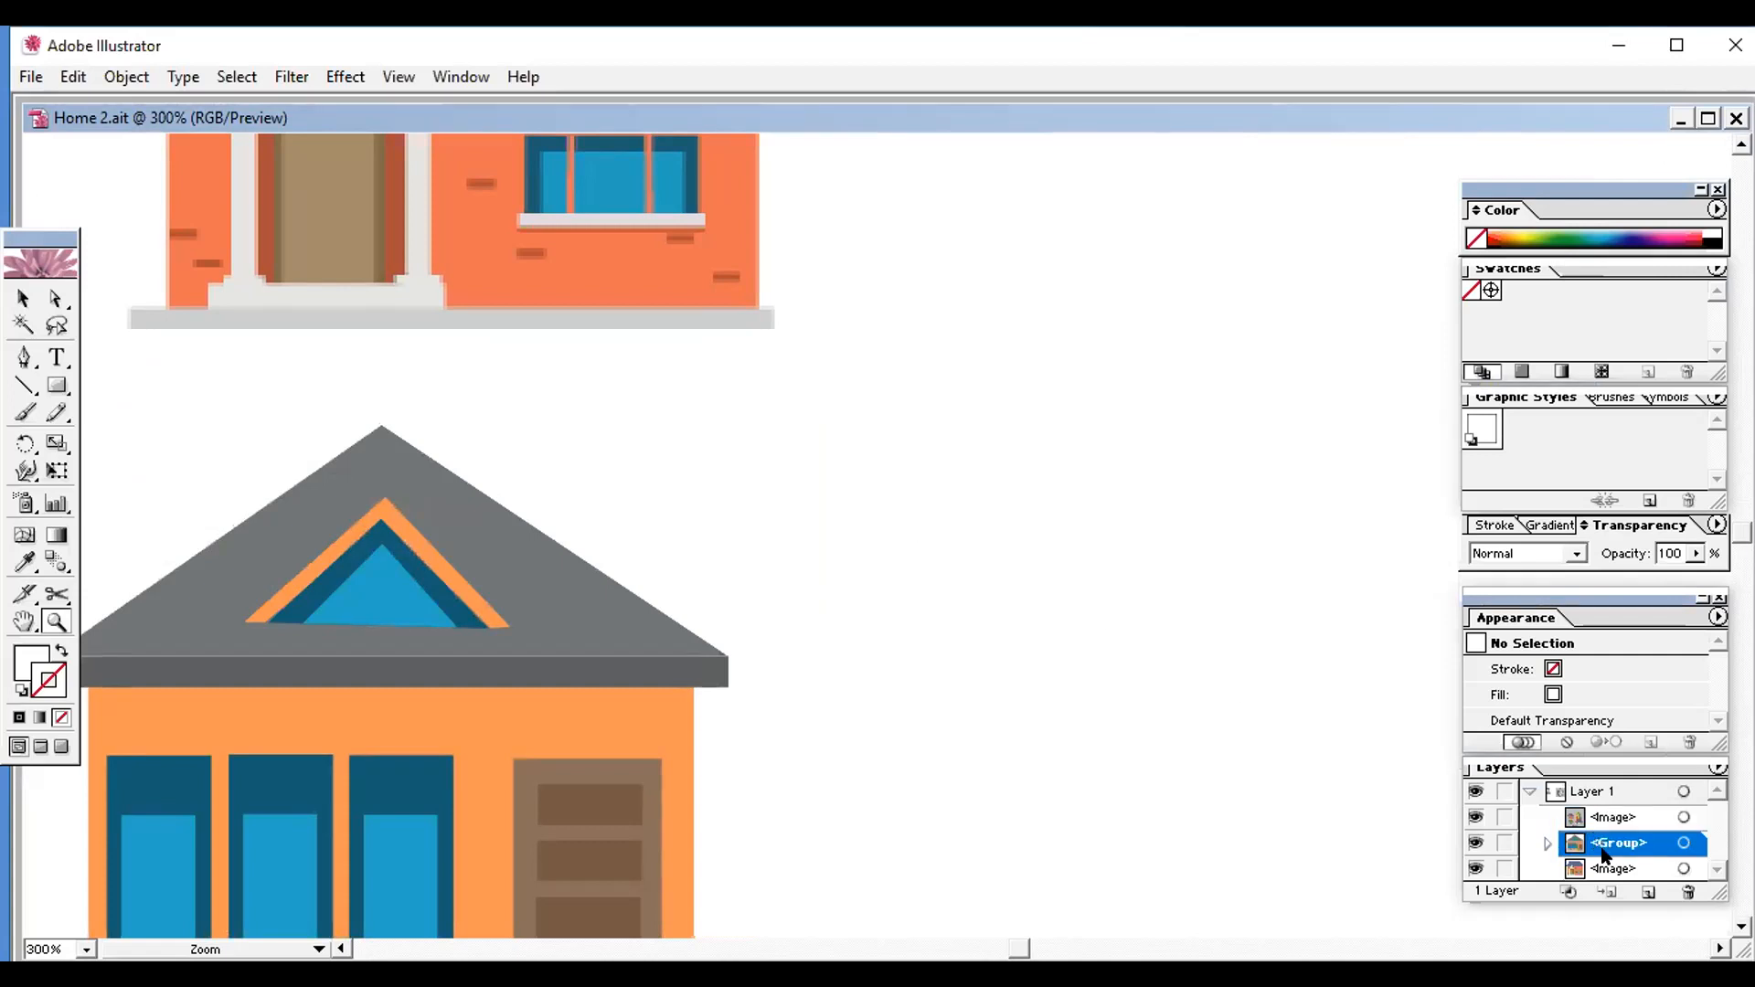
click(1605, 866)
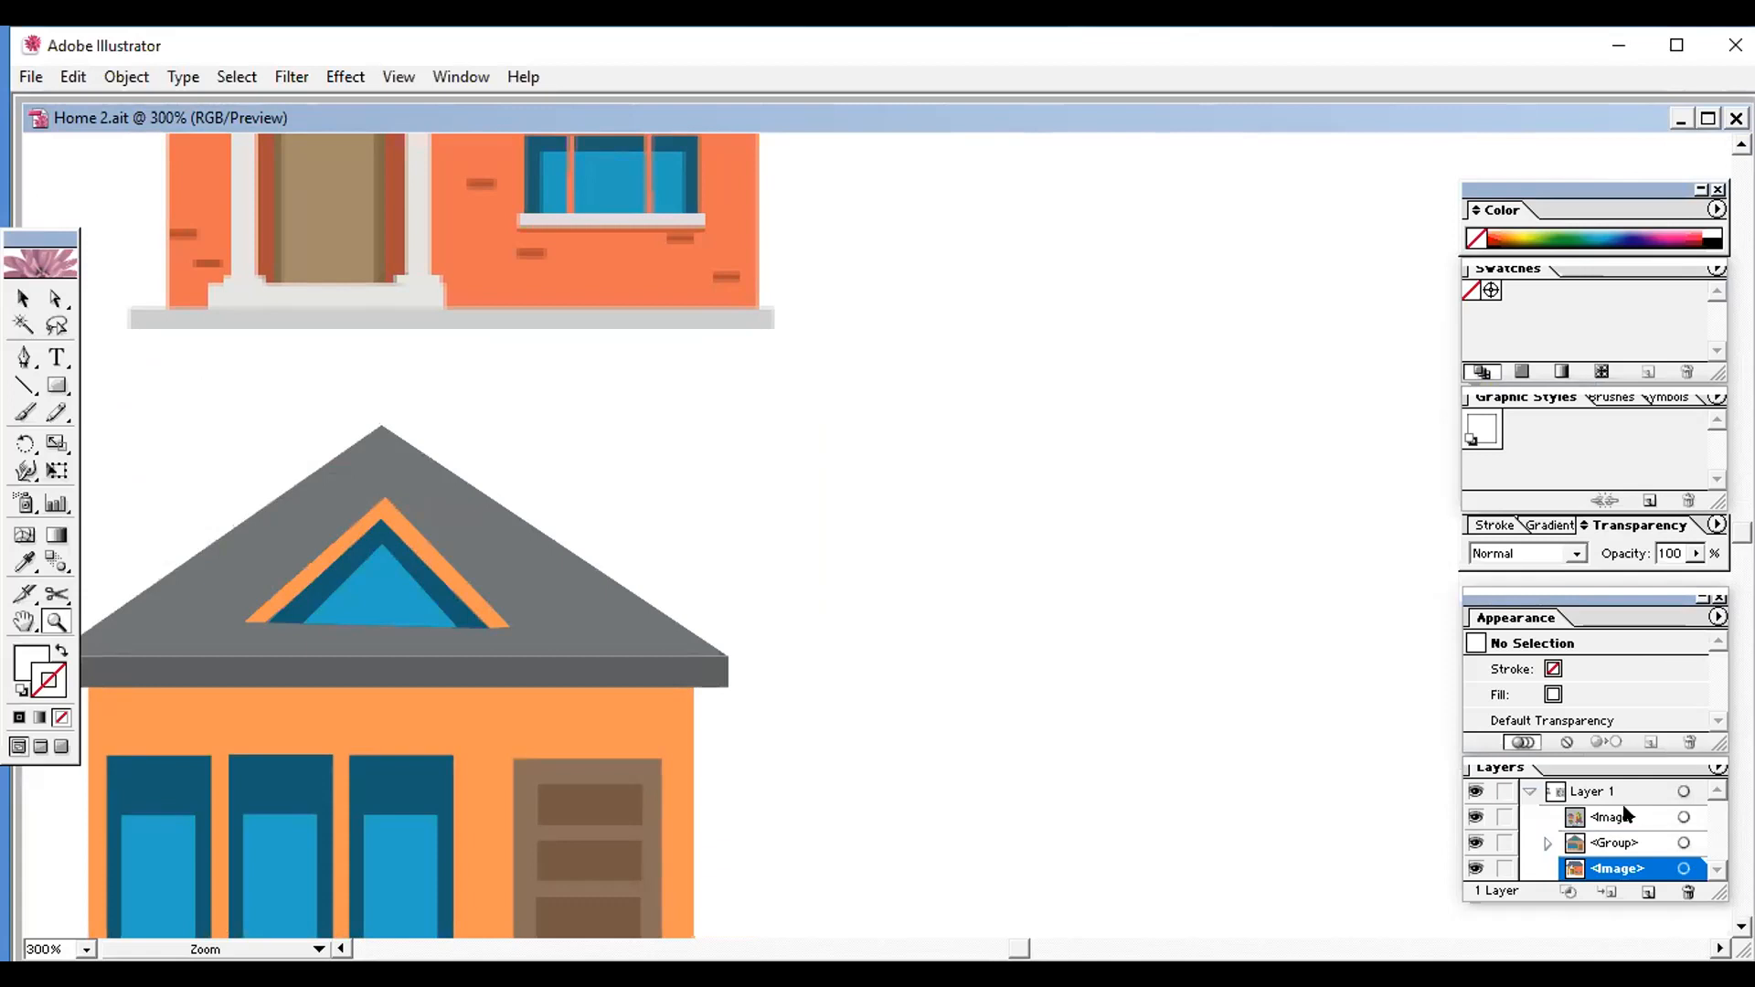
click(1611, 841)
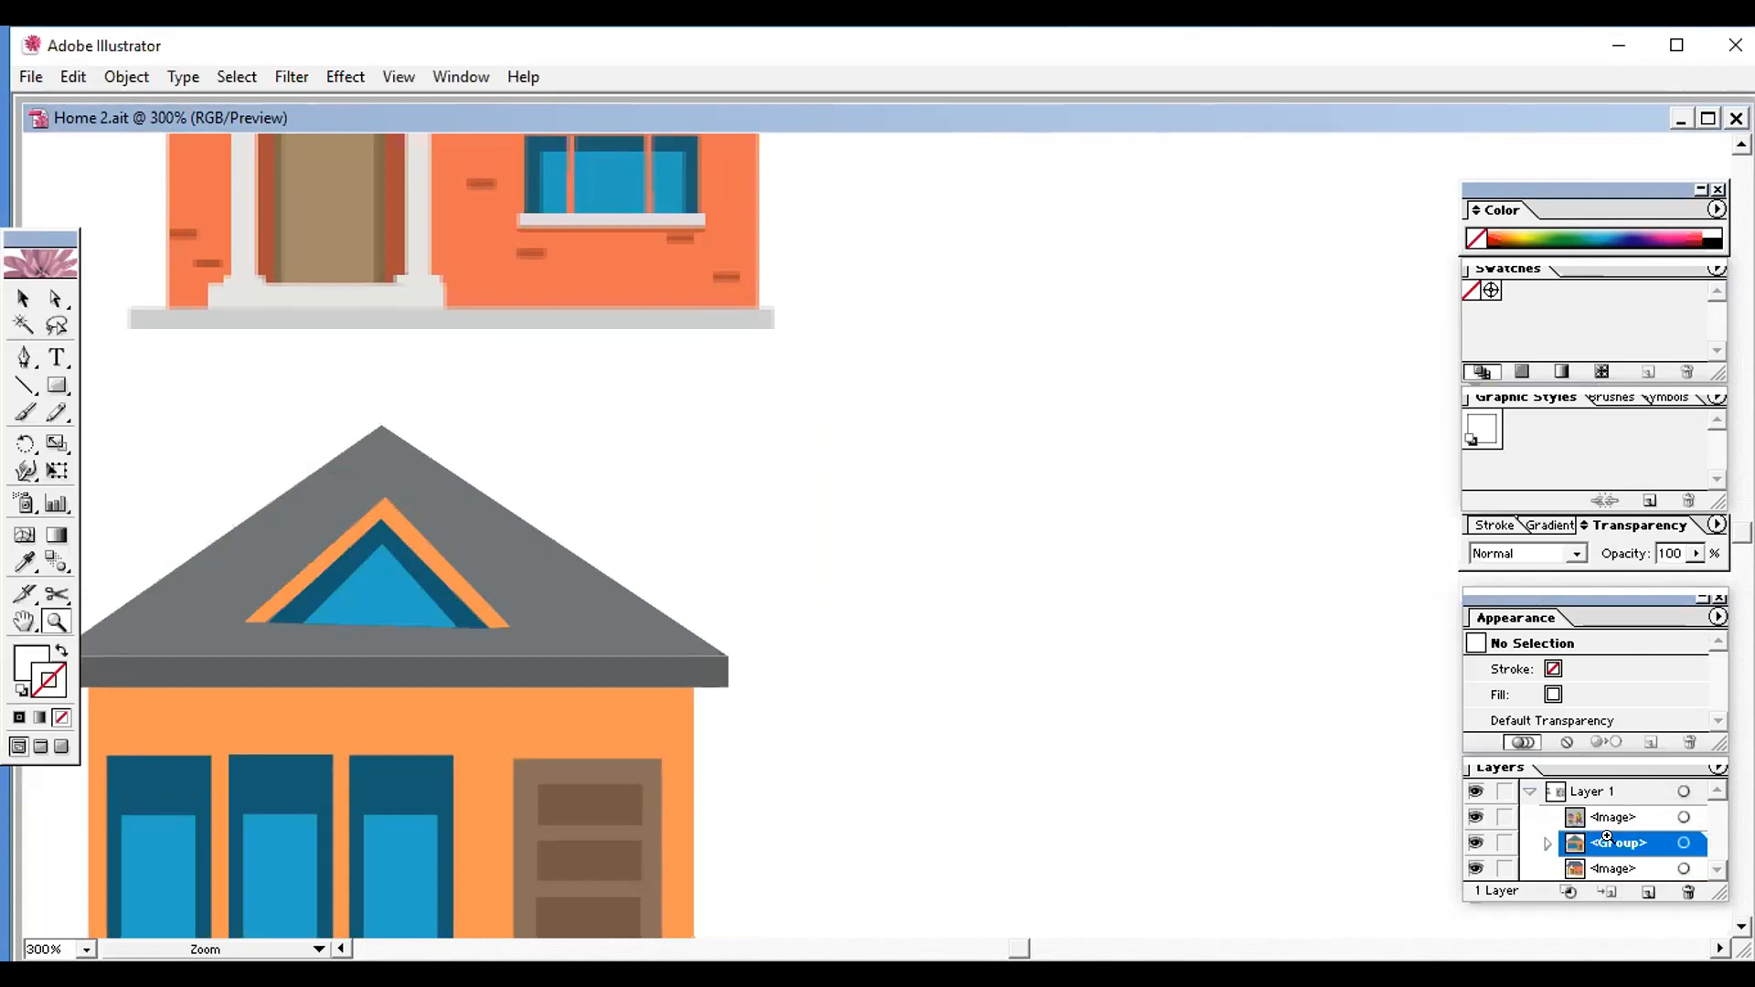
click(637, 724)
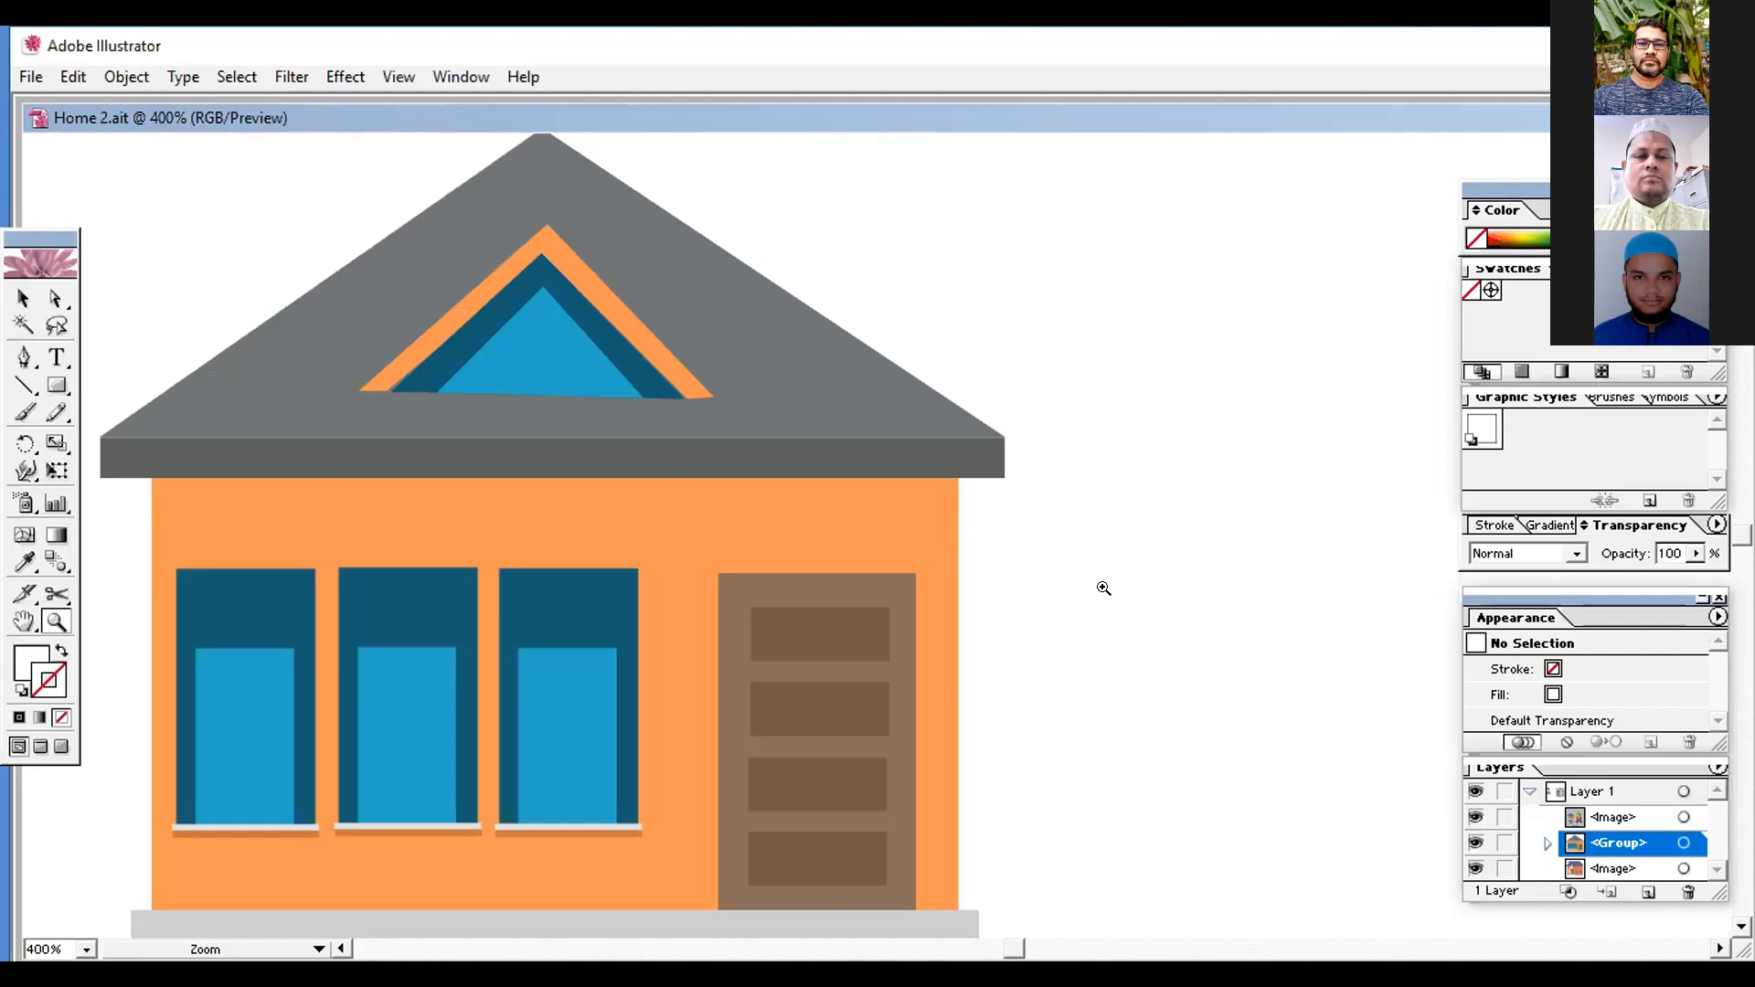
click(631, 600)
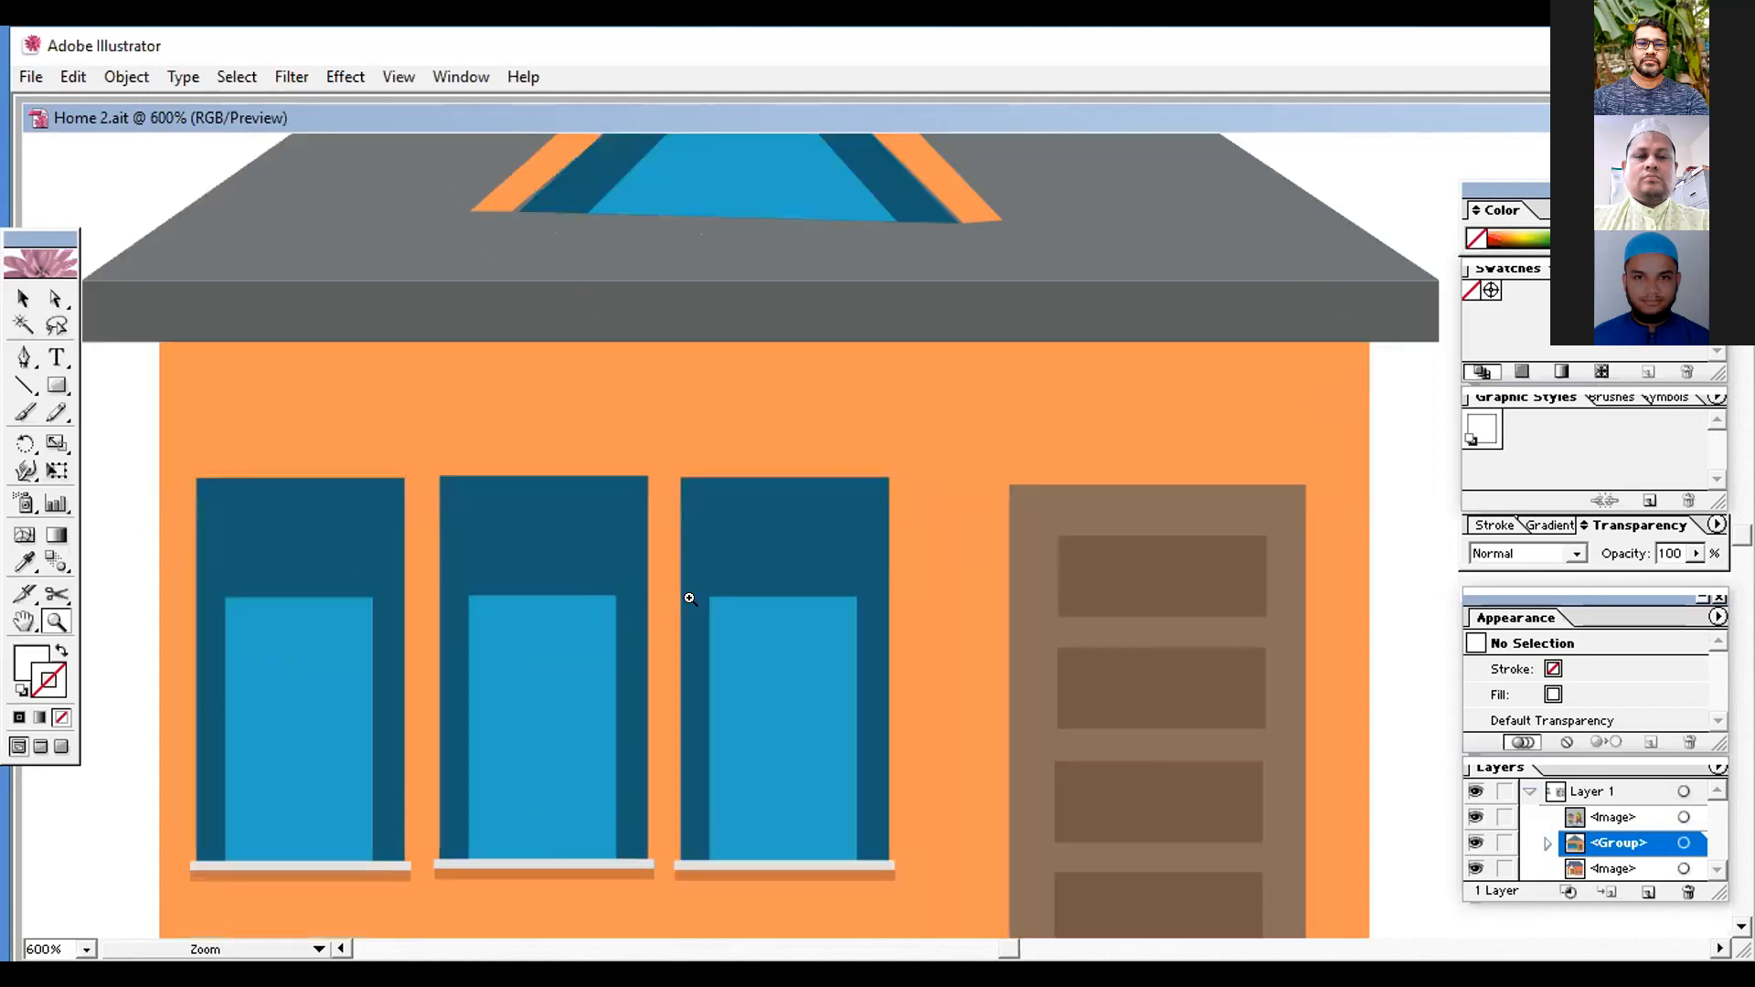
click(689, 598)
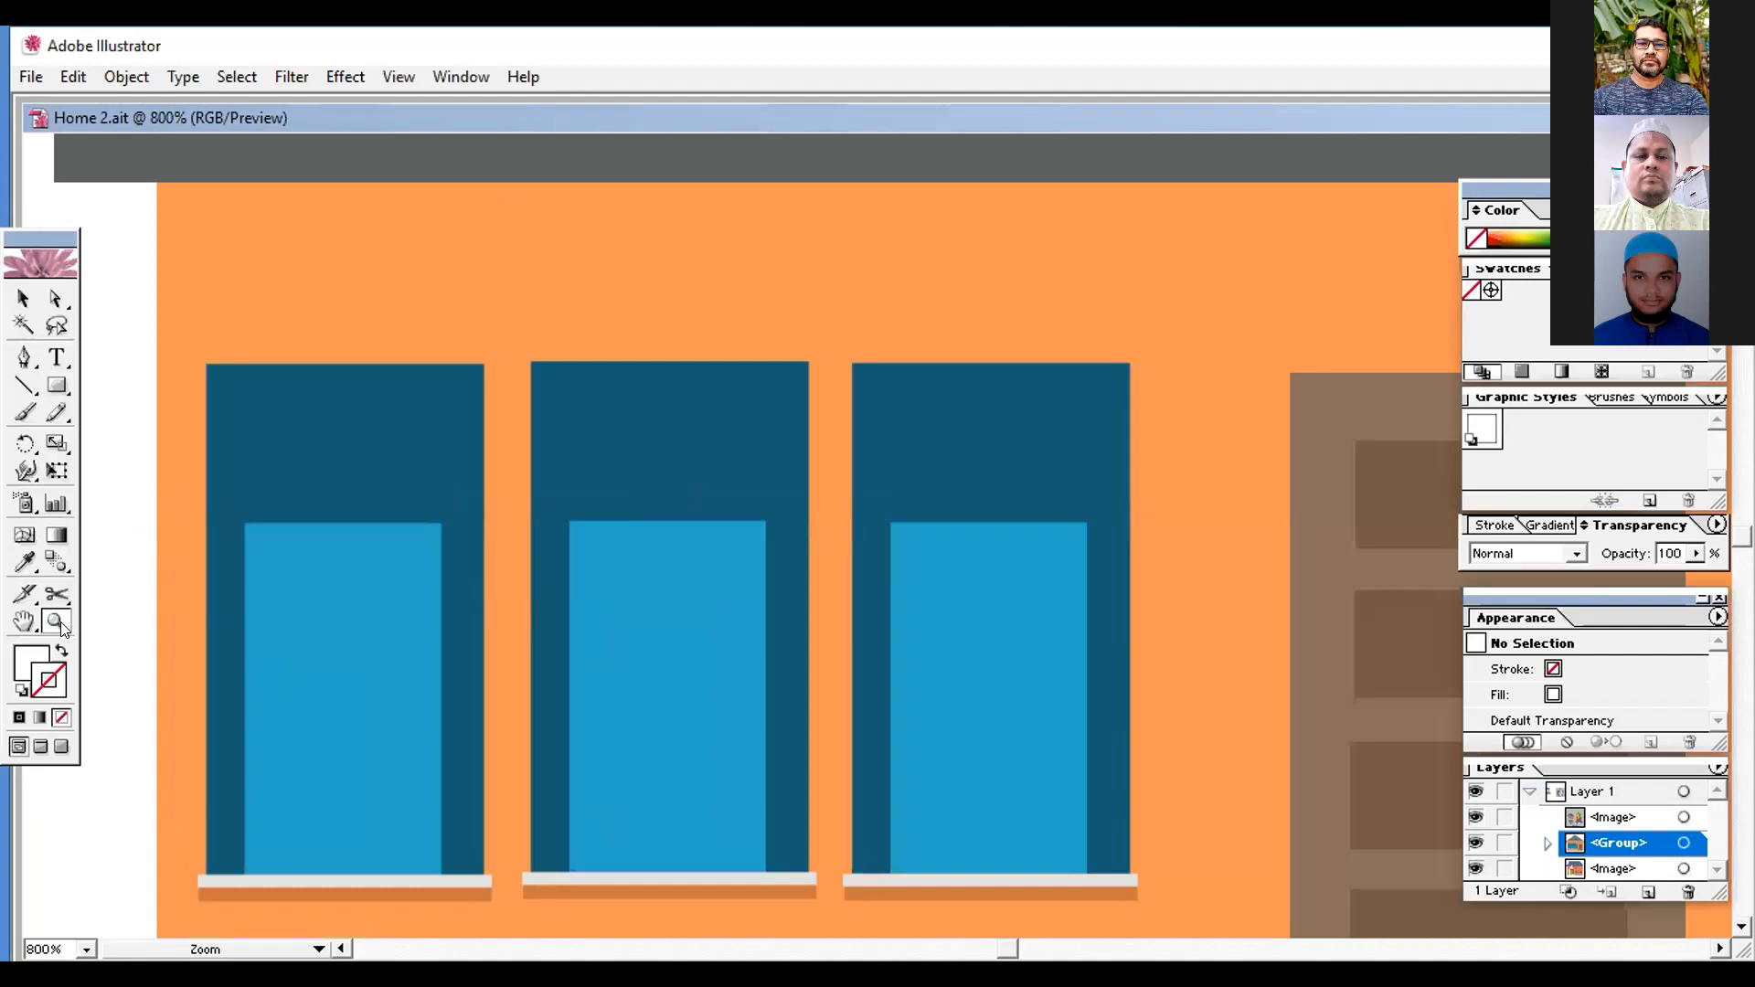
click(24, 299)
click(56, 622)
click(1592, 815)
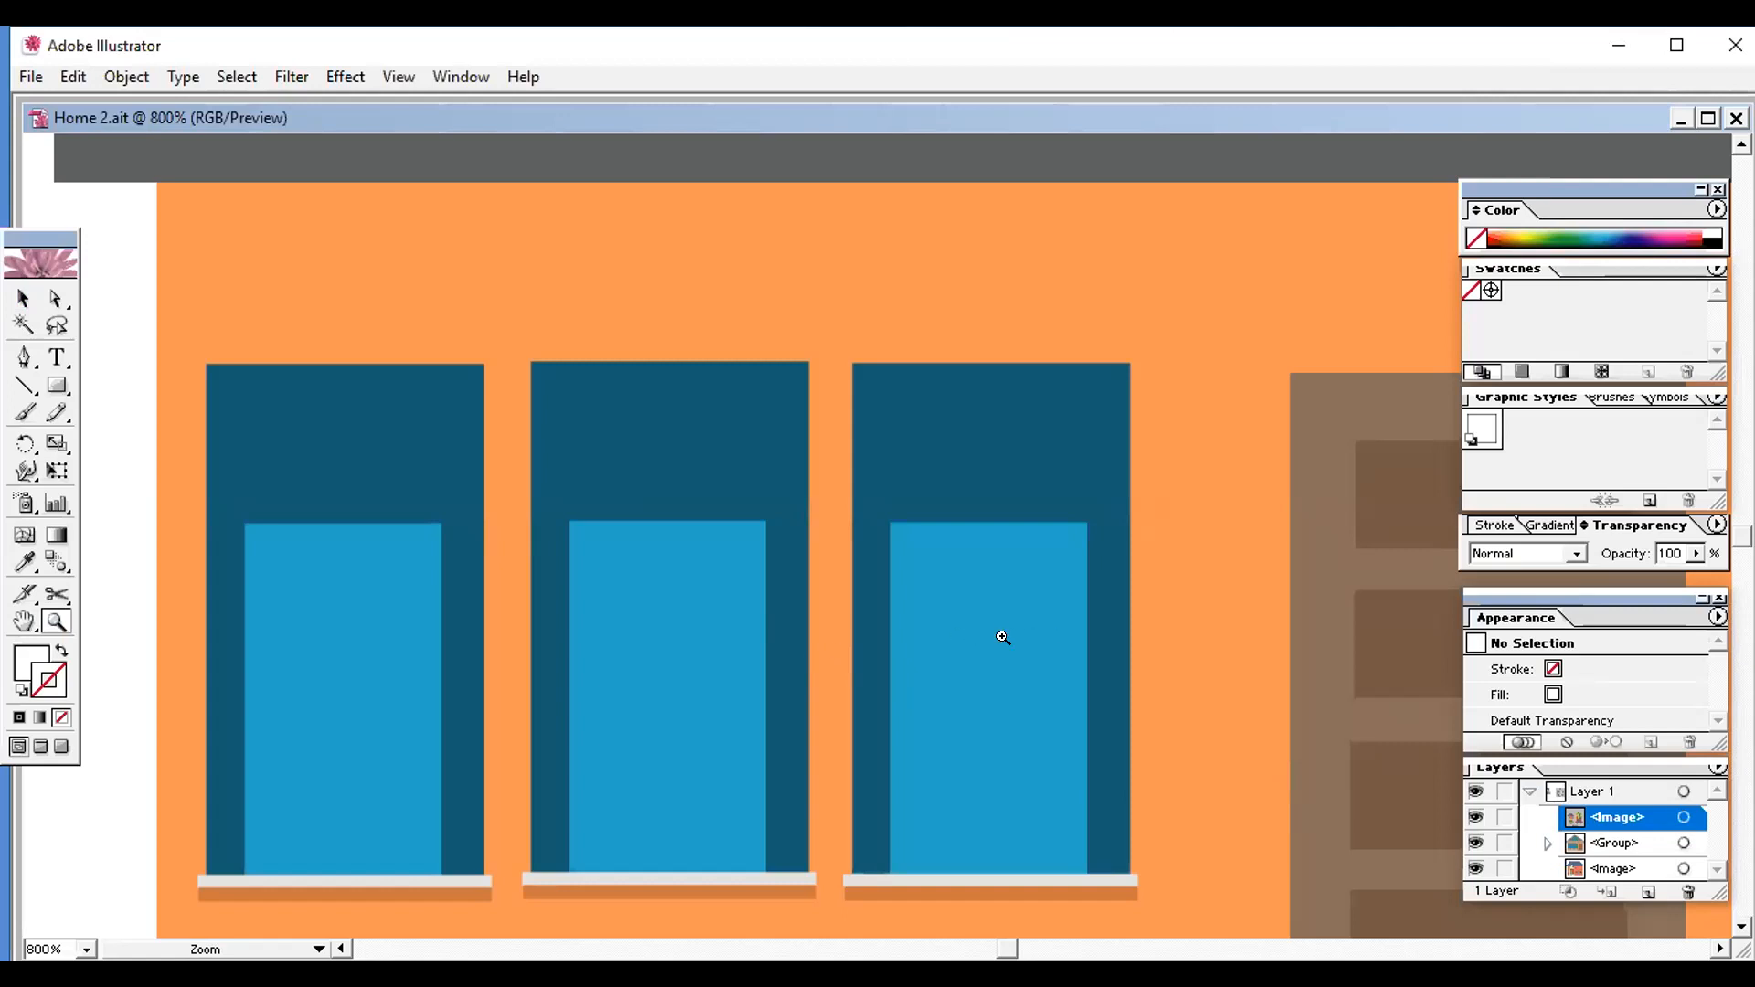
Step: Create a new 800 x 600 pt document in CMYK color mode
click(31, 77)
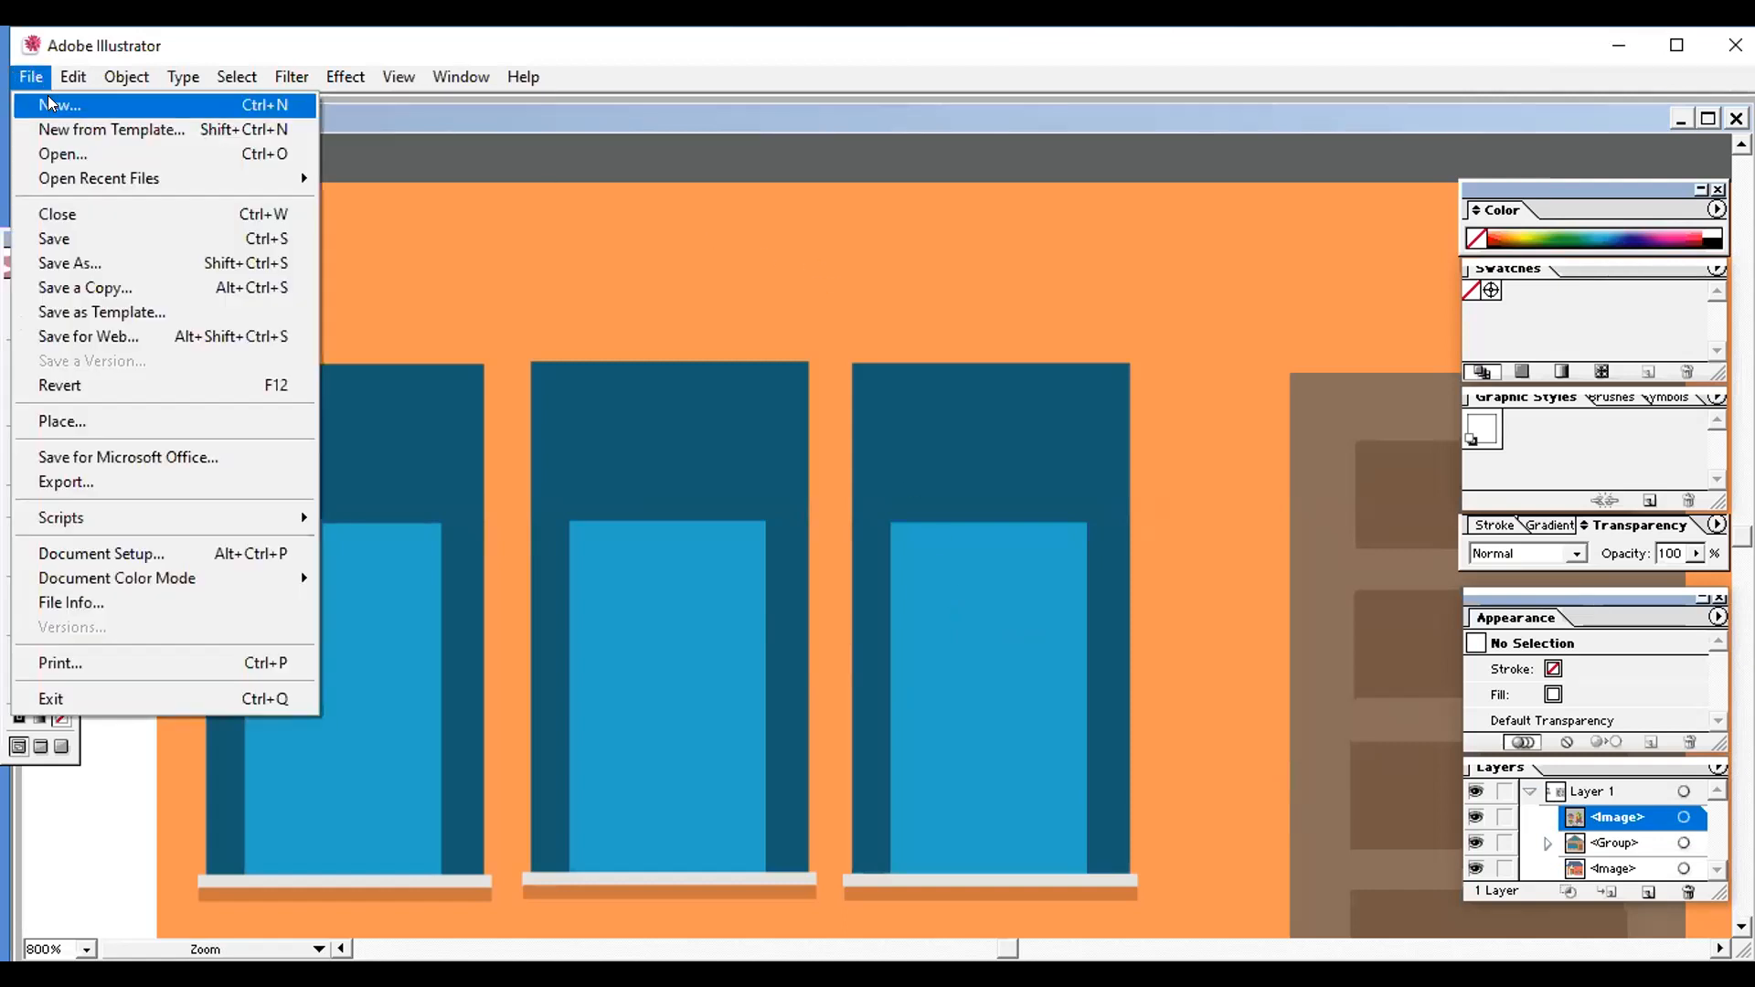
click(36, 78)
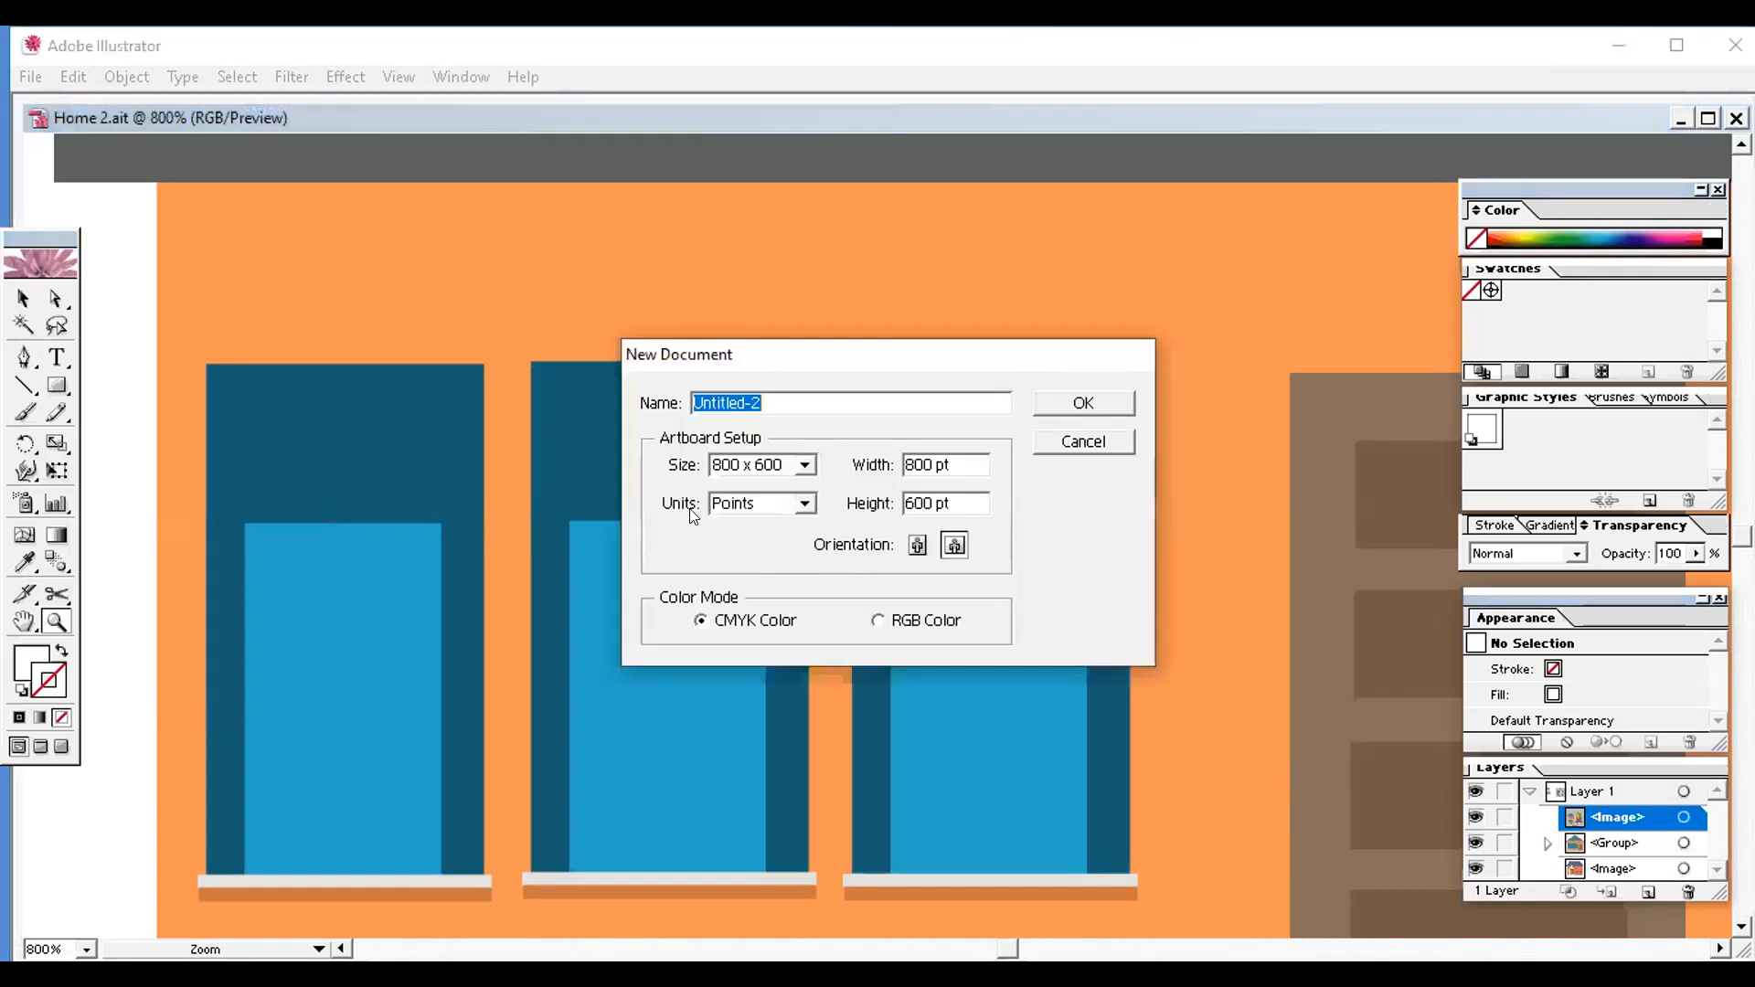
click(1082, 405)
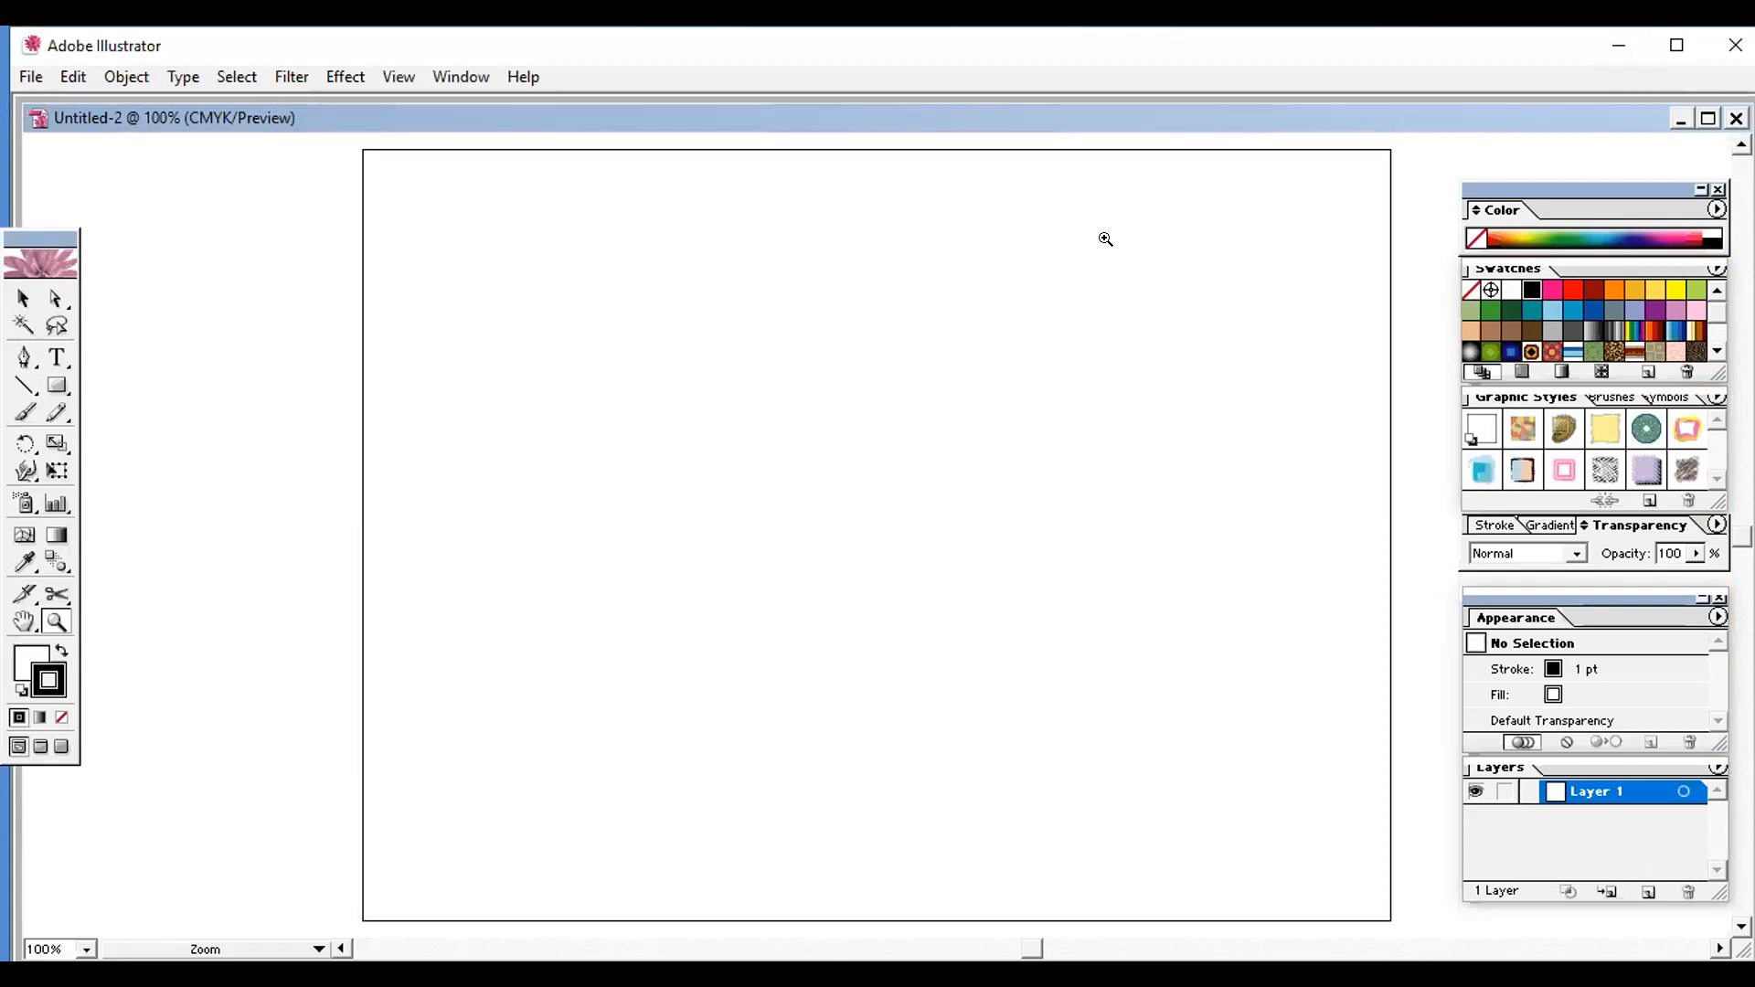
Step: Return to Home 2.ait, minimize the open documents and maximize the Home 2.ait window
click(24, 298)
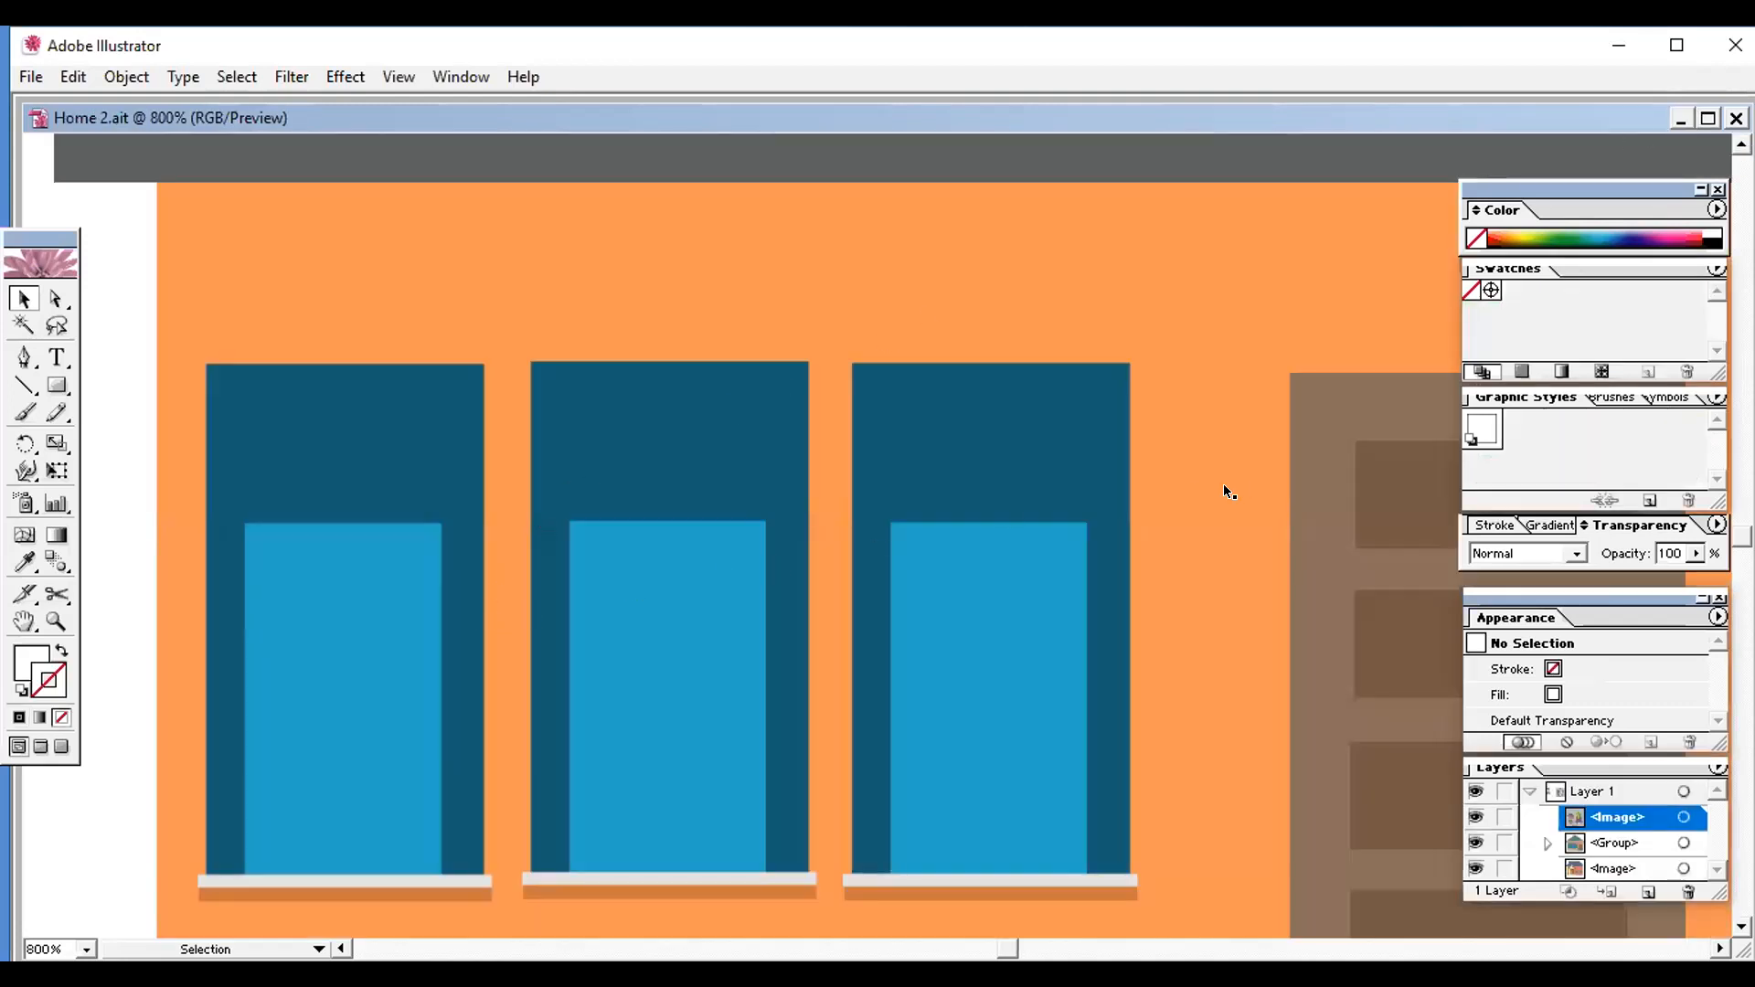
click(340, 949)
click(319, 949)
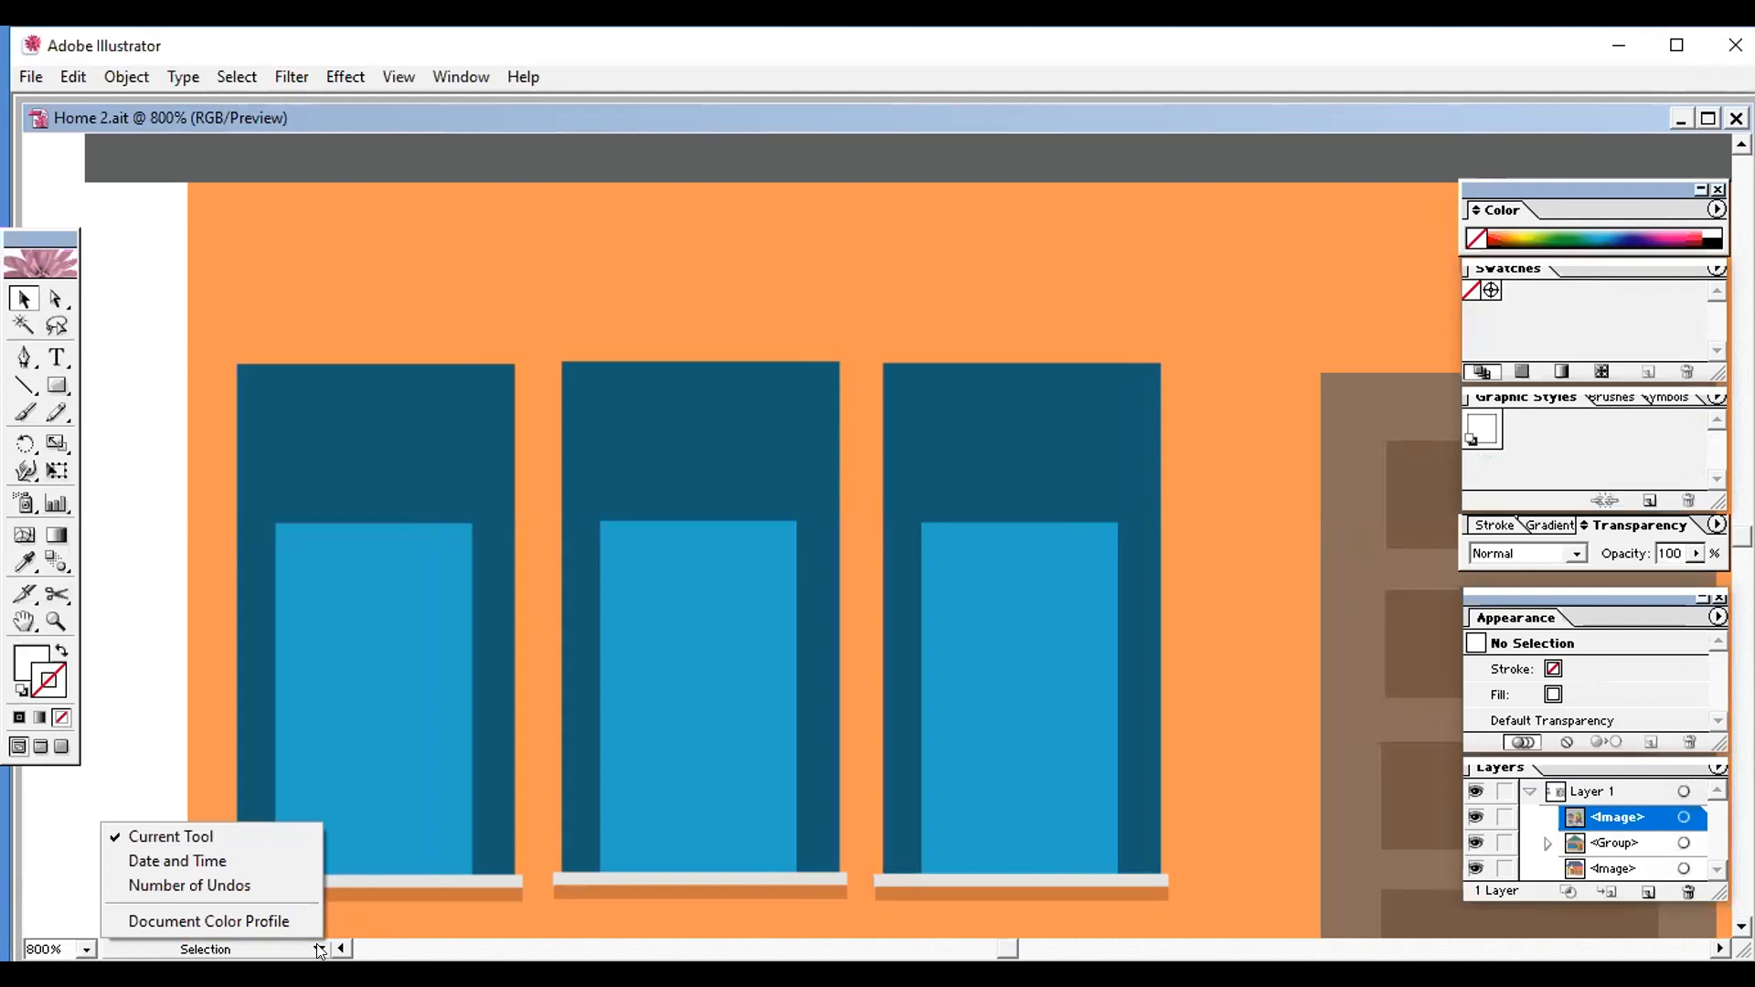
click(339, 948)
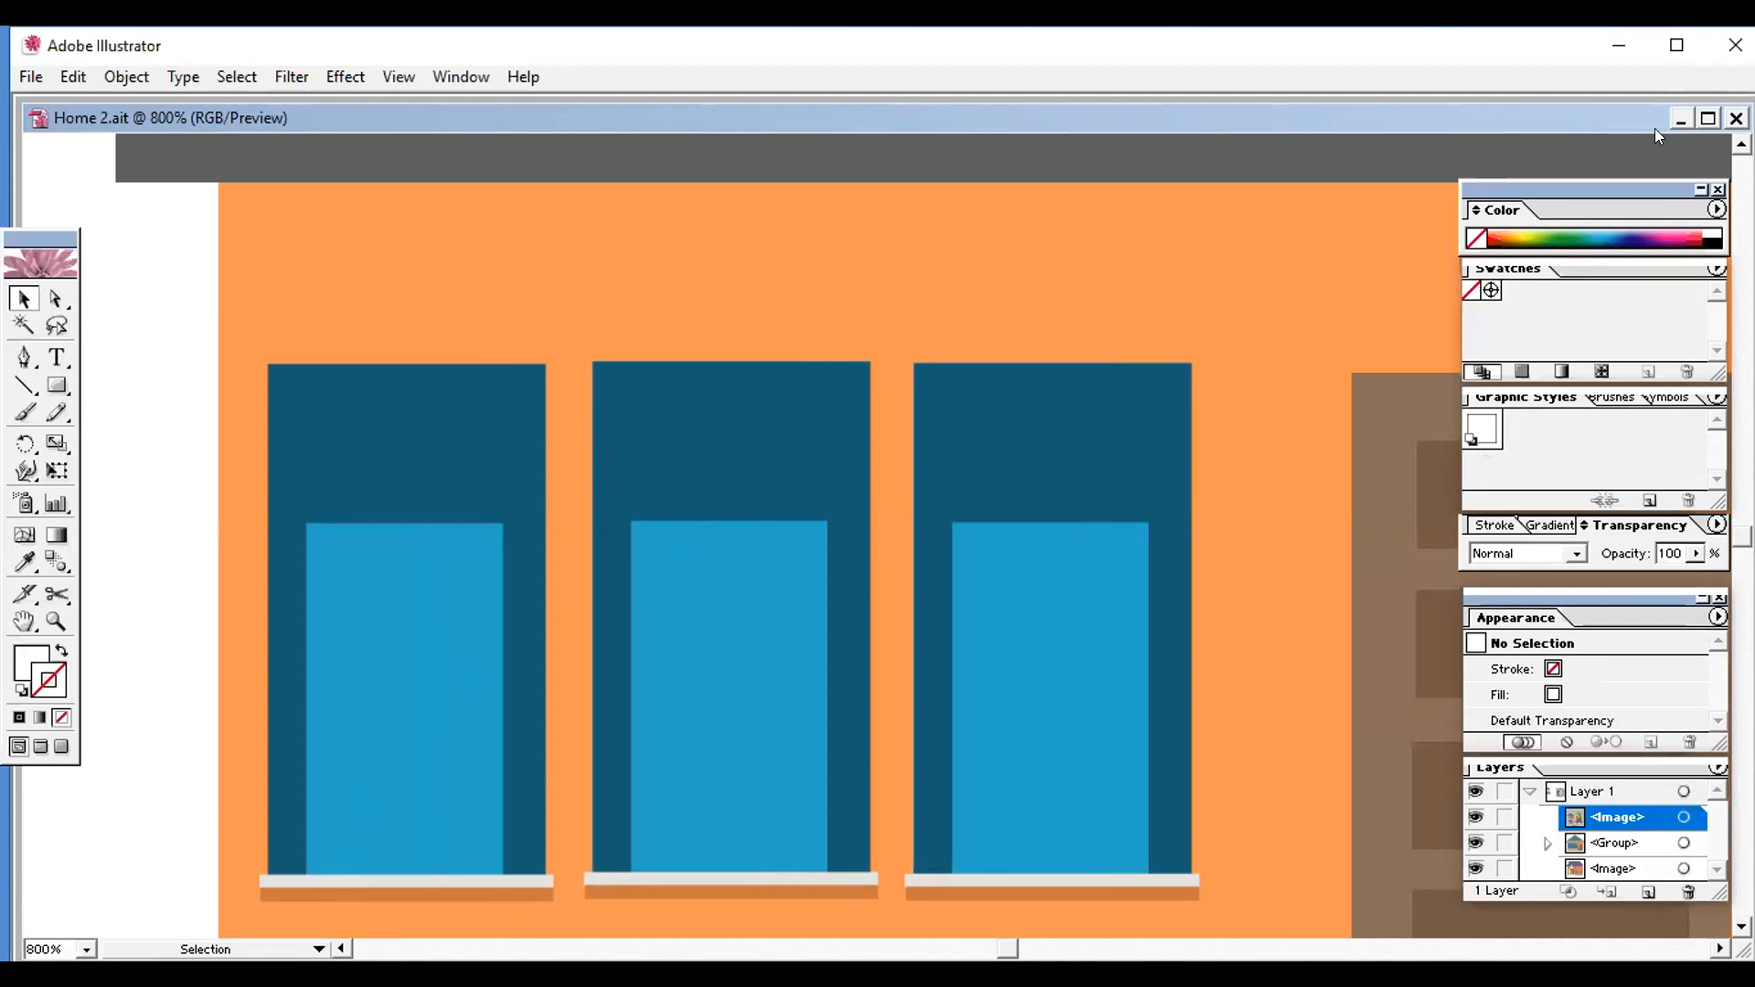
click(1677, 118)
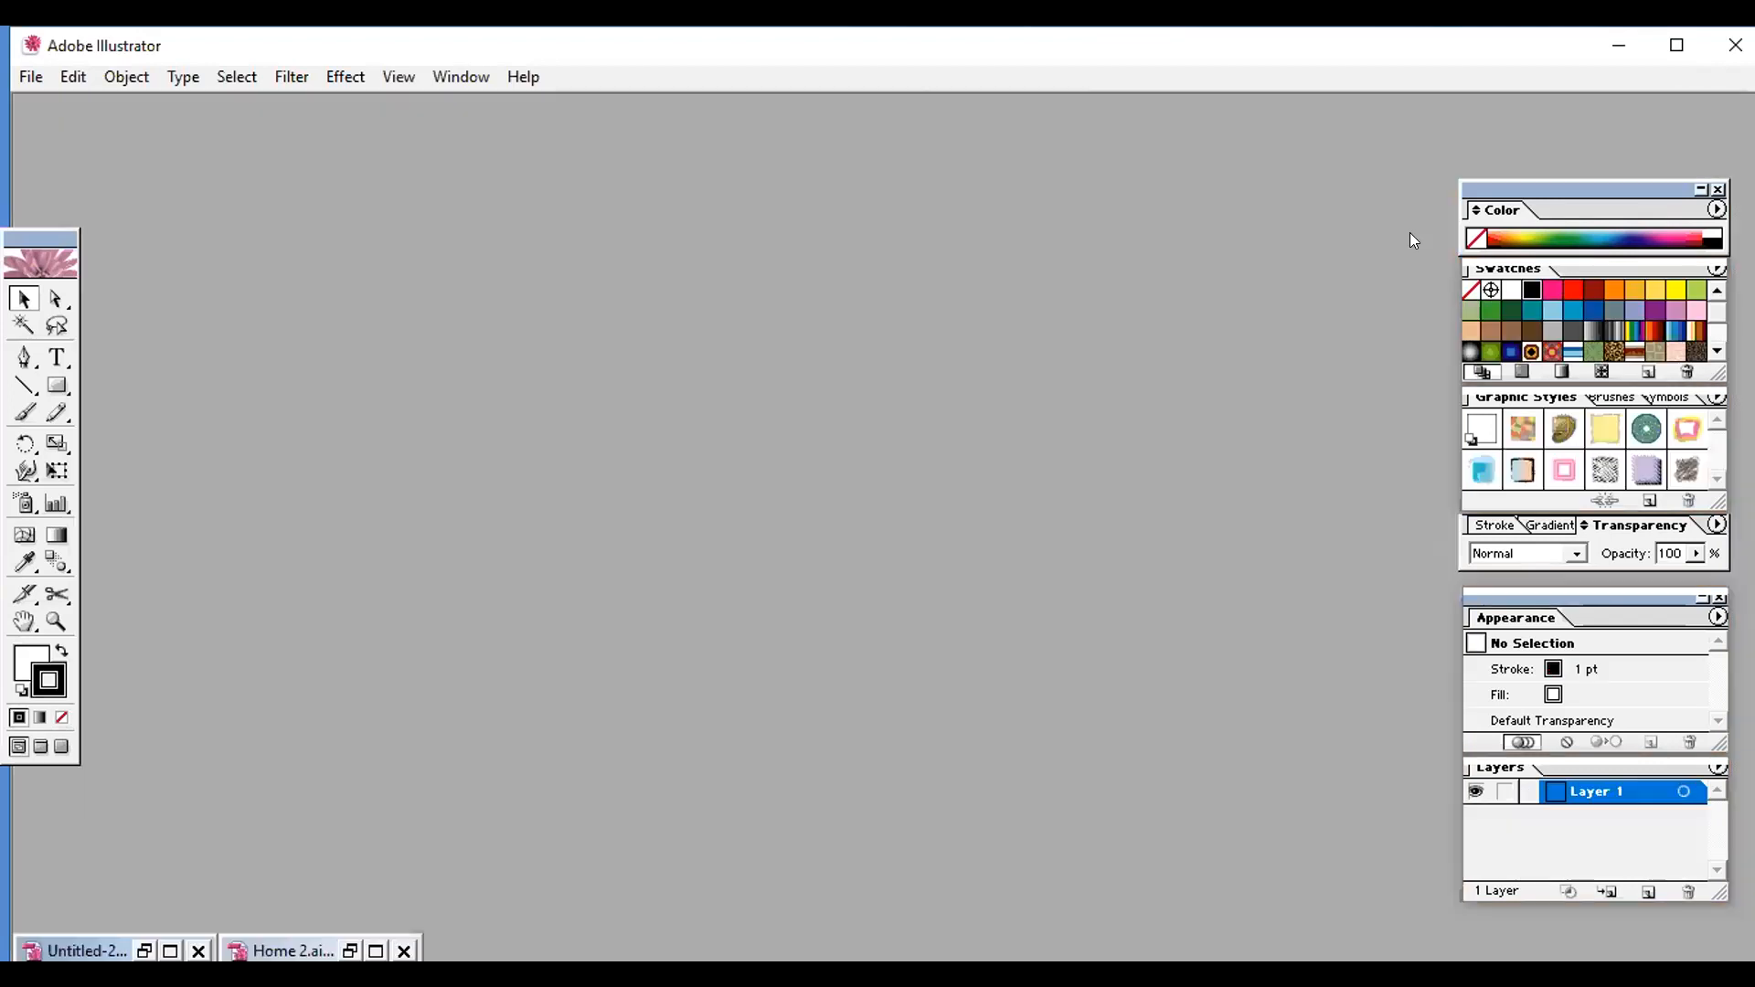
click(318, 953)
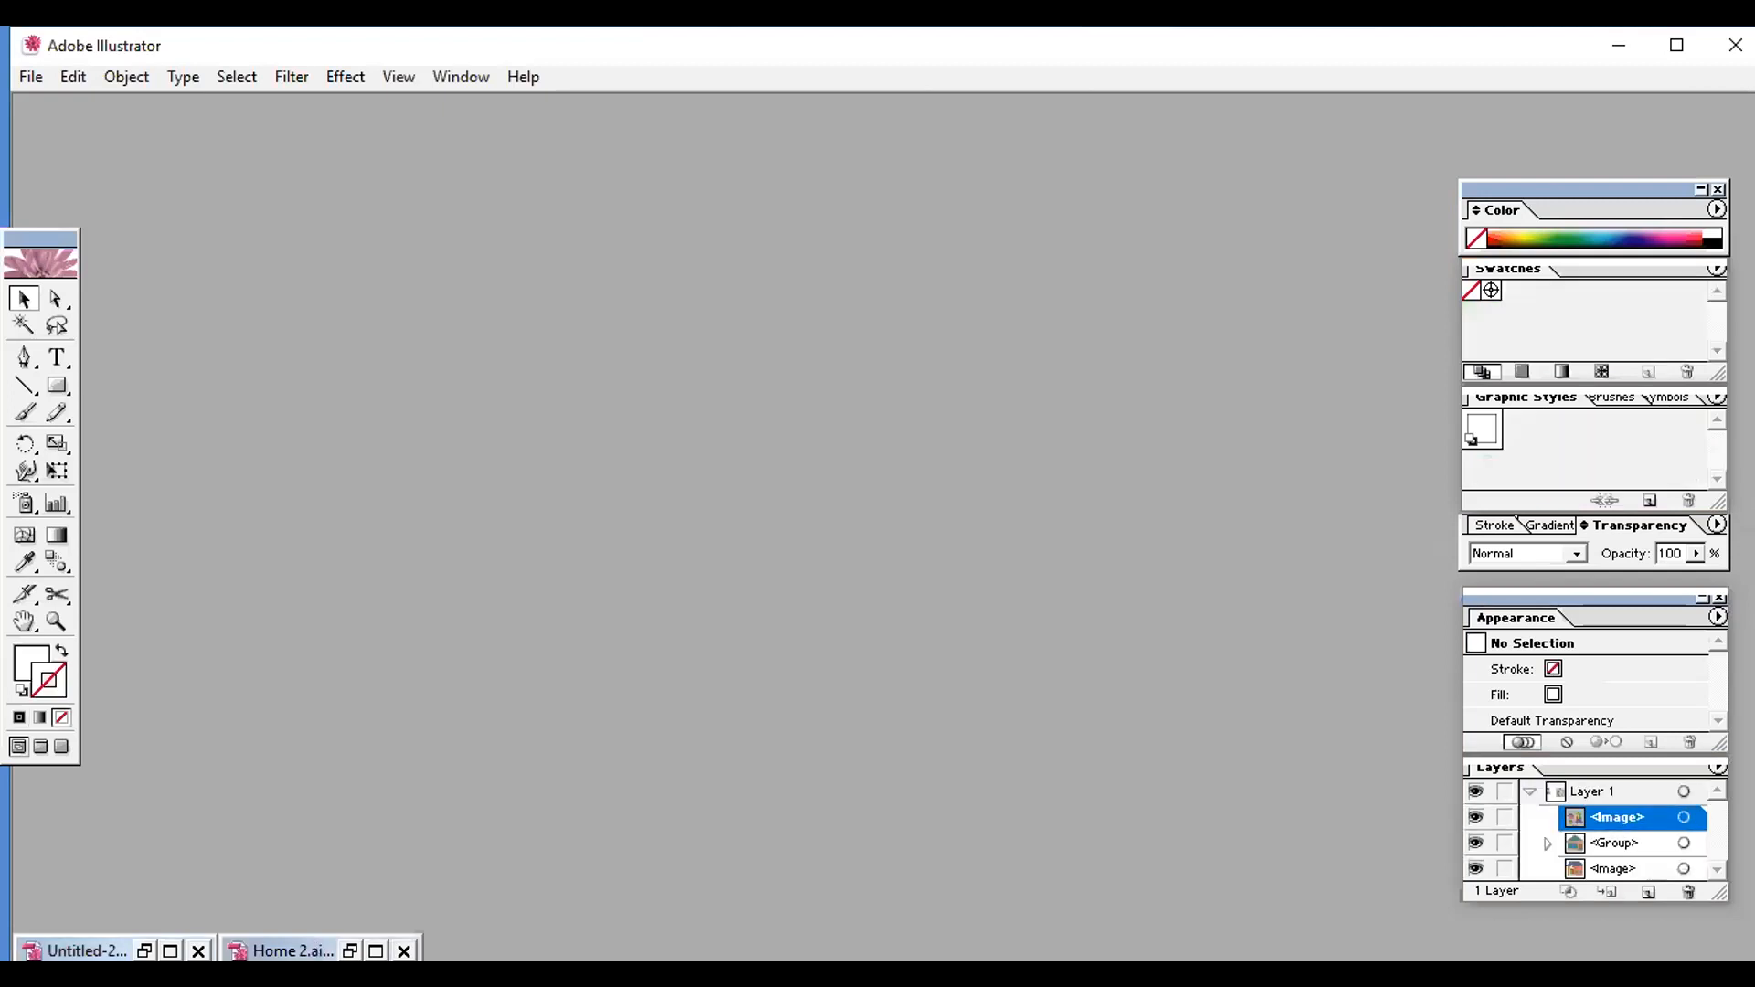
click(375, 951)
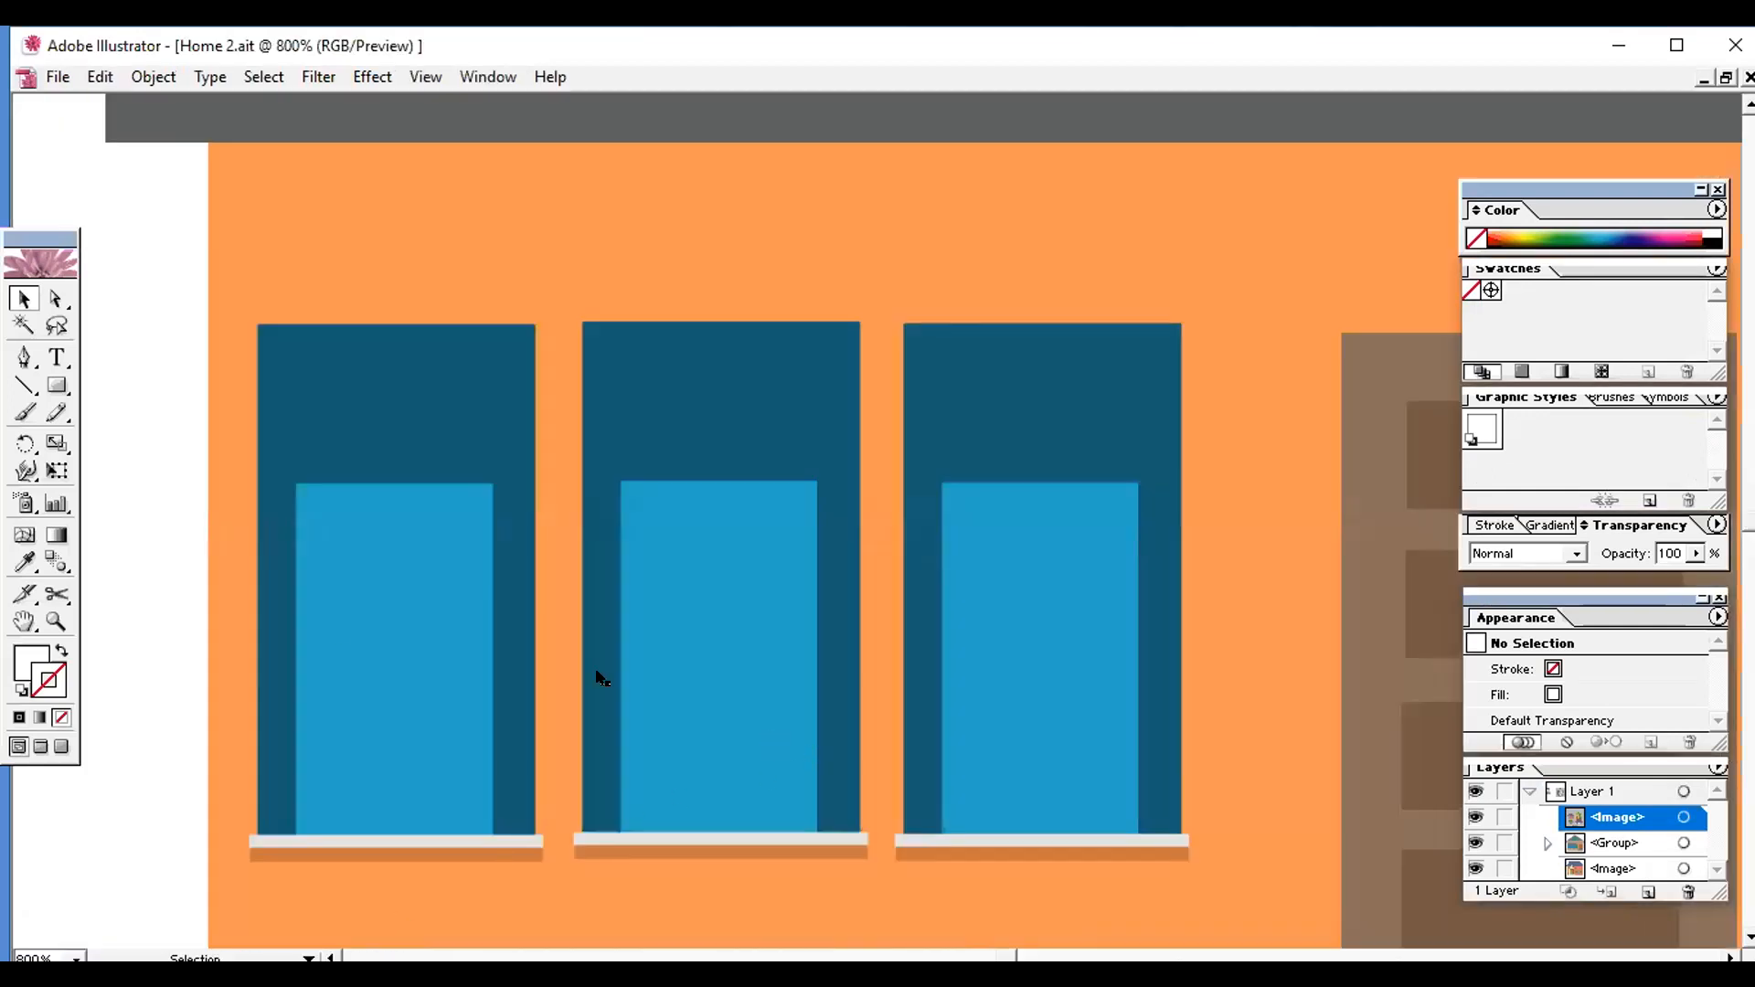
Step: Examine the three windows of the grey-roofed house at 1200% and the whole house down to 150% zoom
click(57, 621)
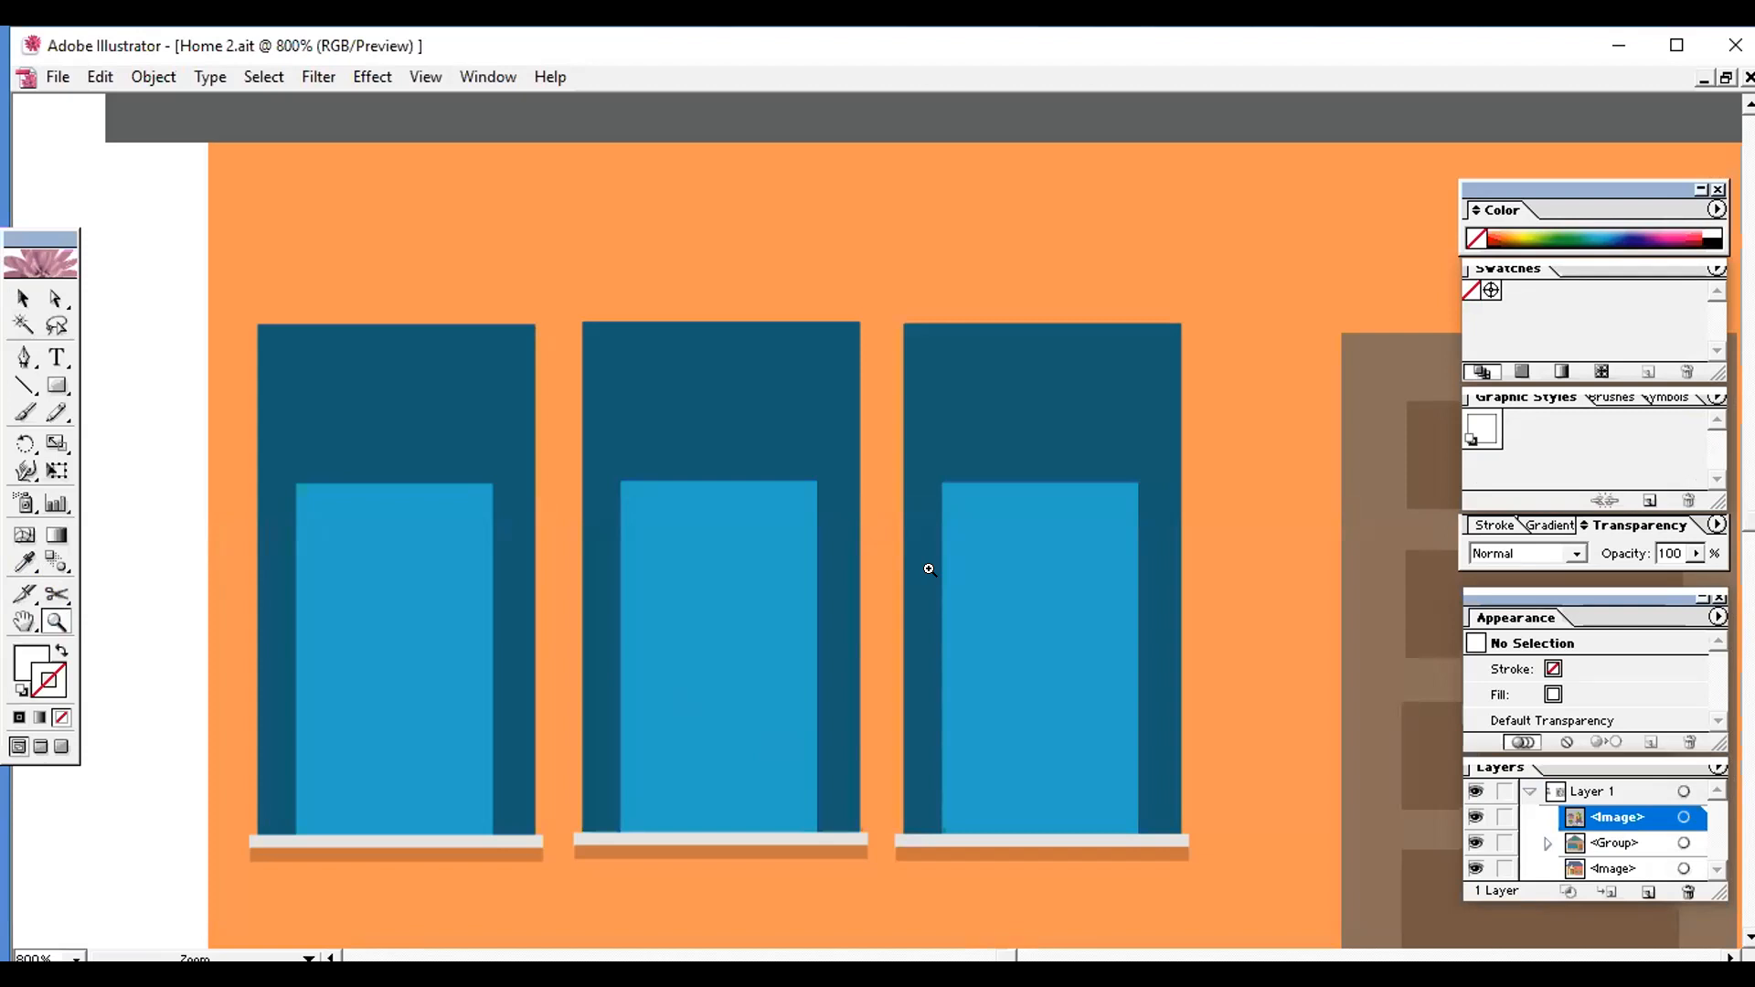
click(929, 569)
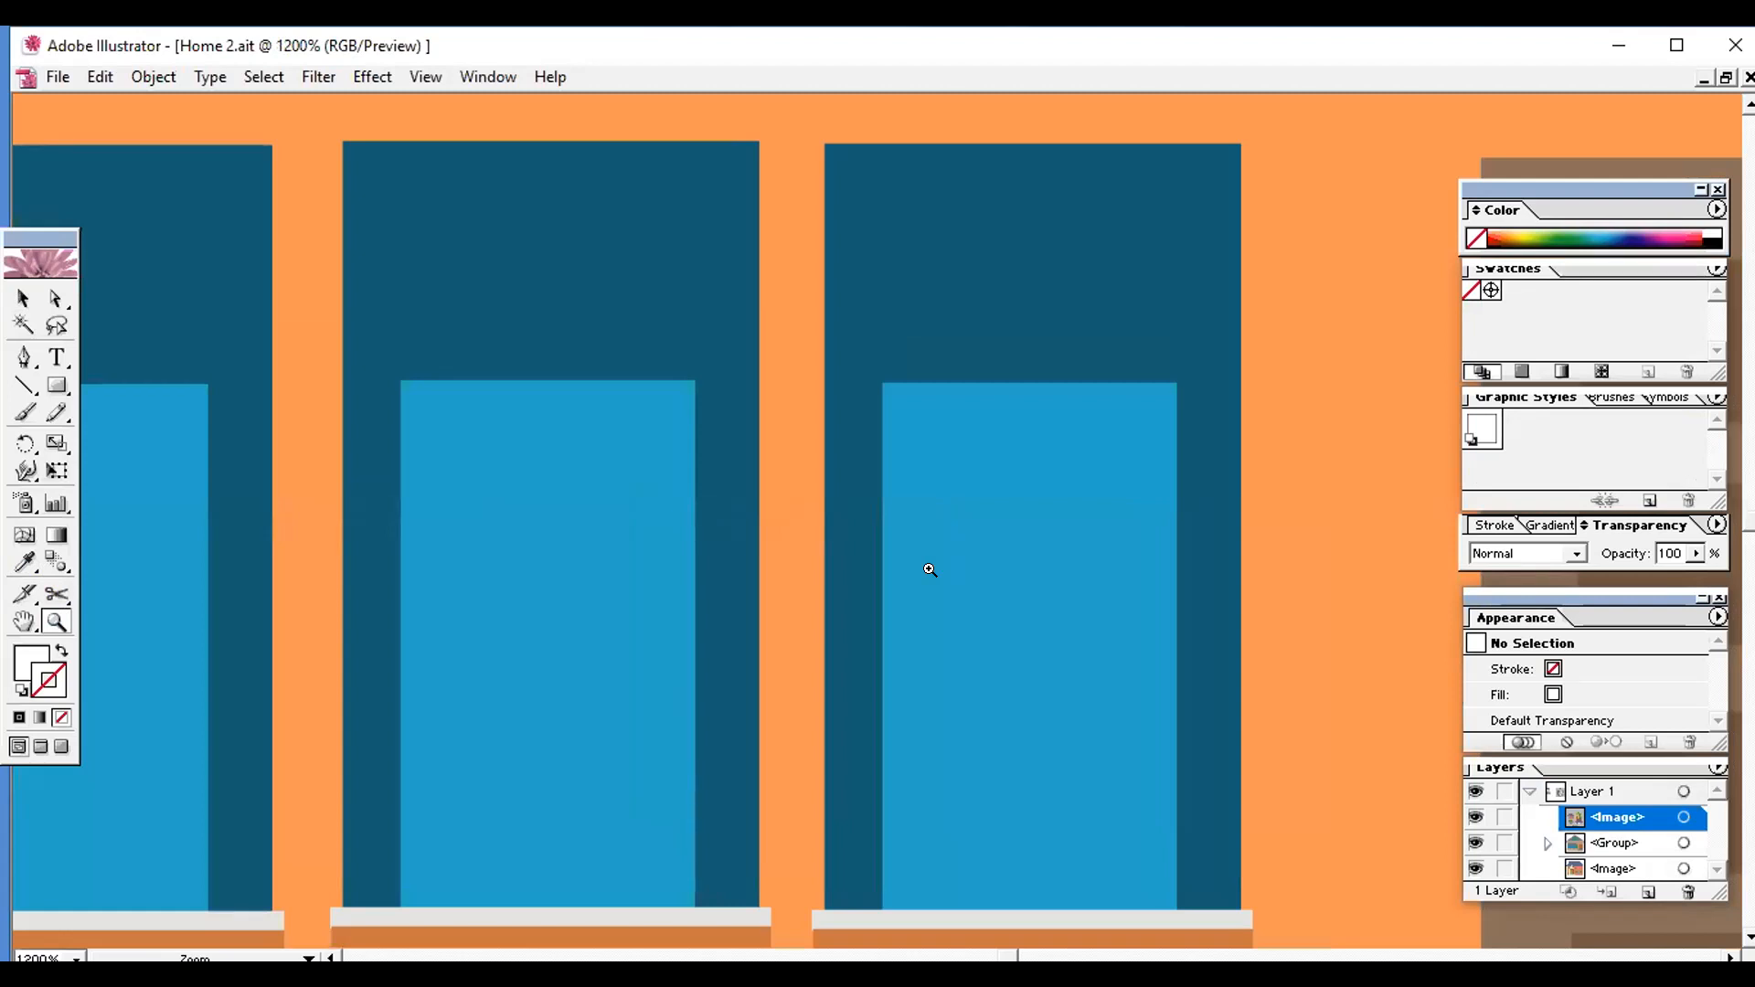
alt+click(568, 546)
alt+click(585, 546)
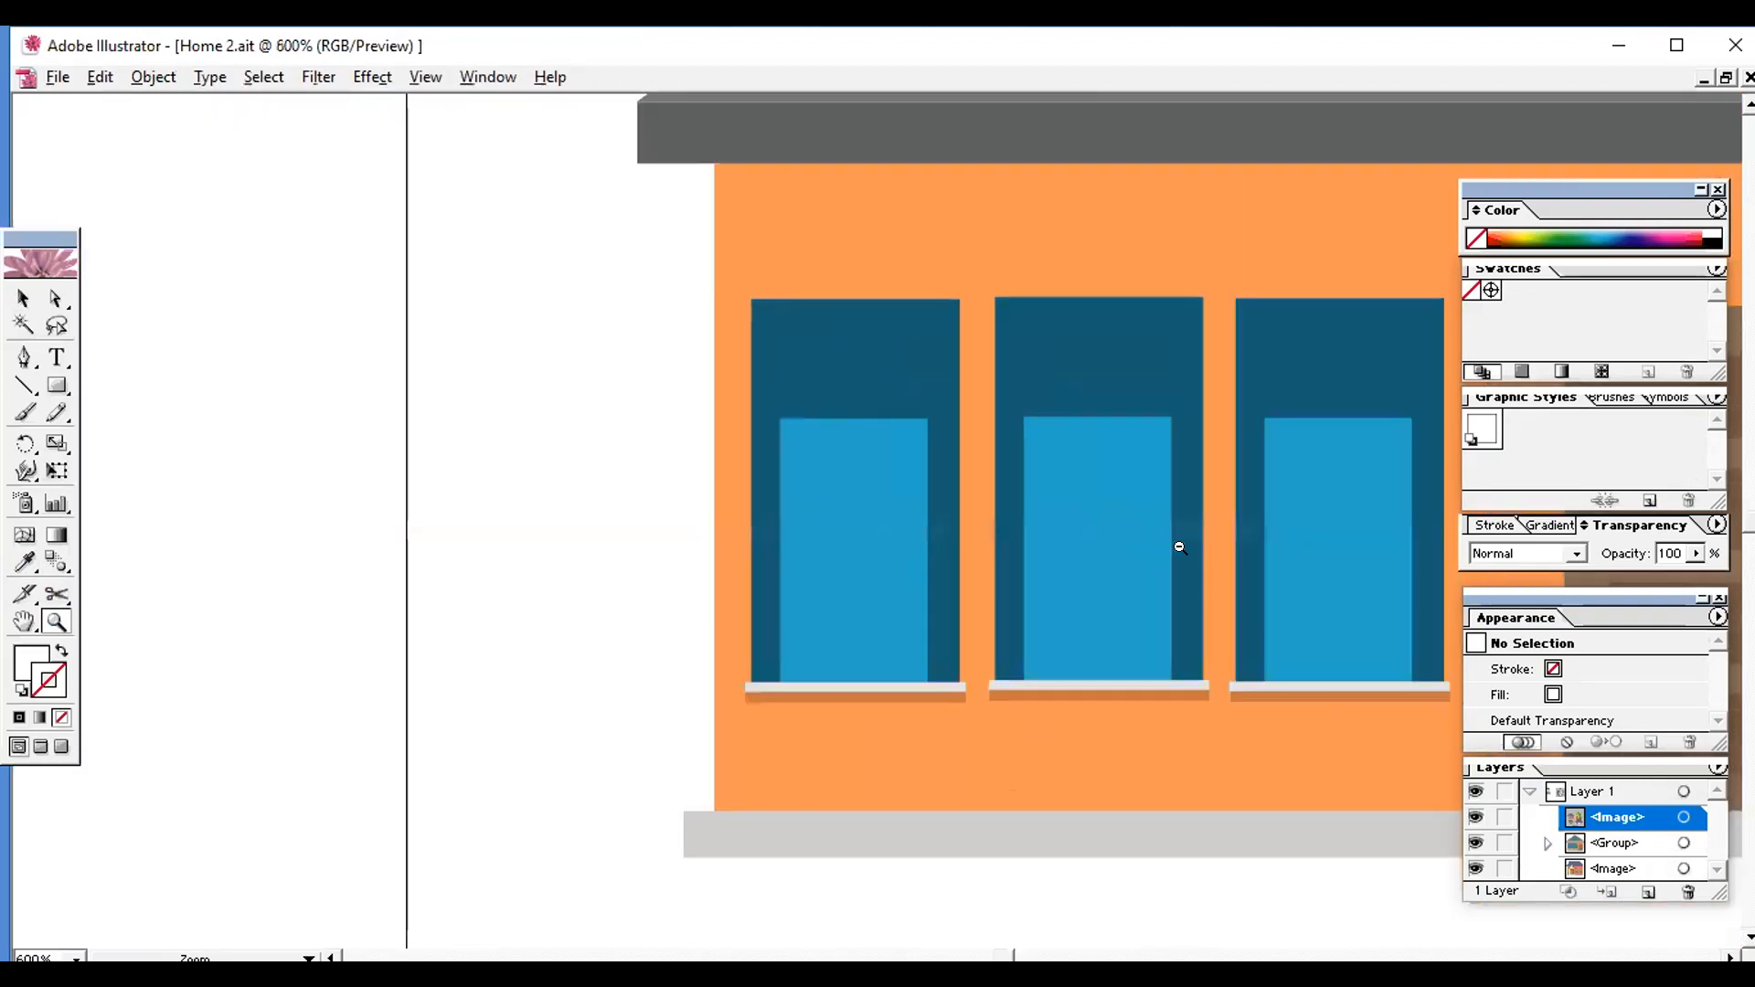
alt+click(1220, 549)
alt+click(1172, 406)
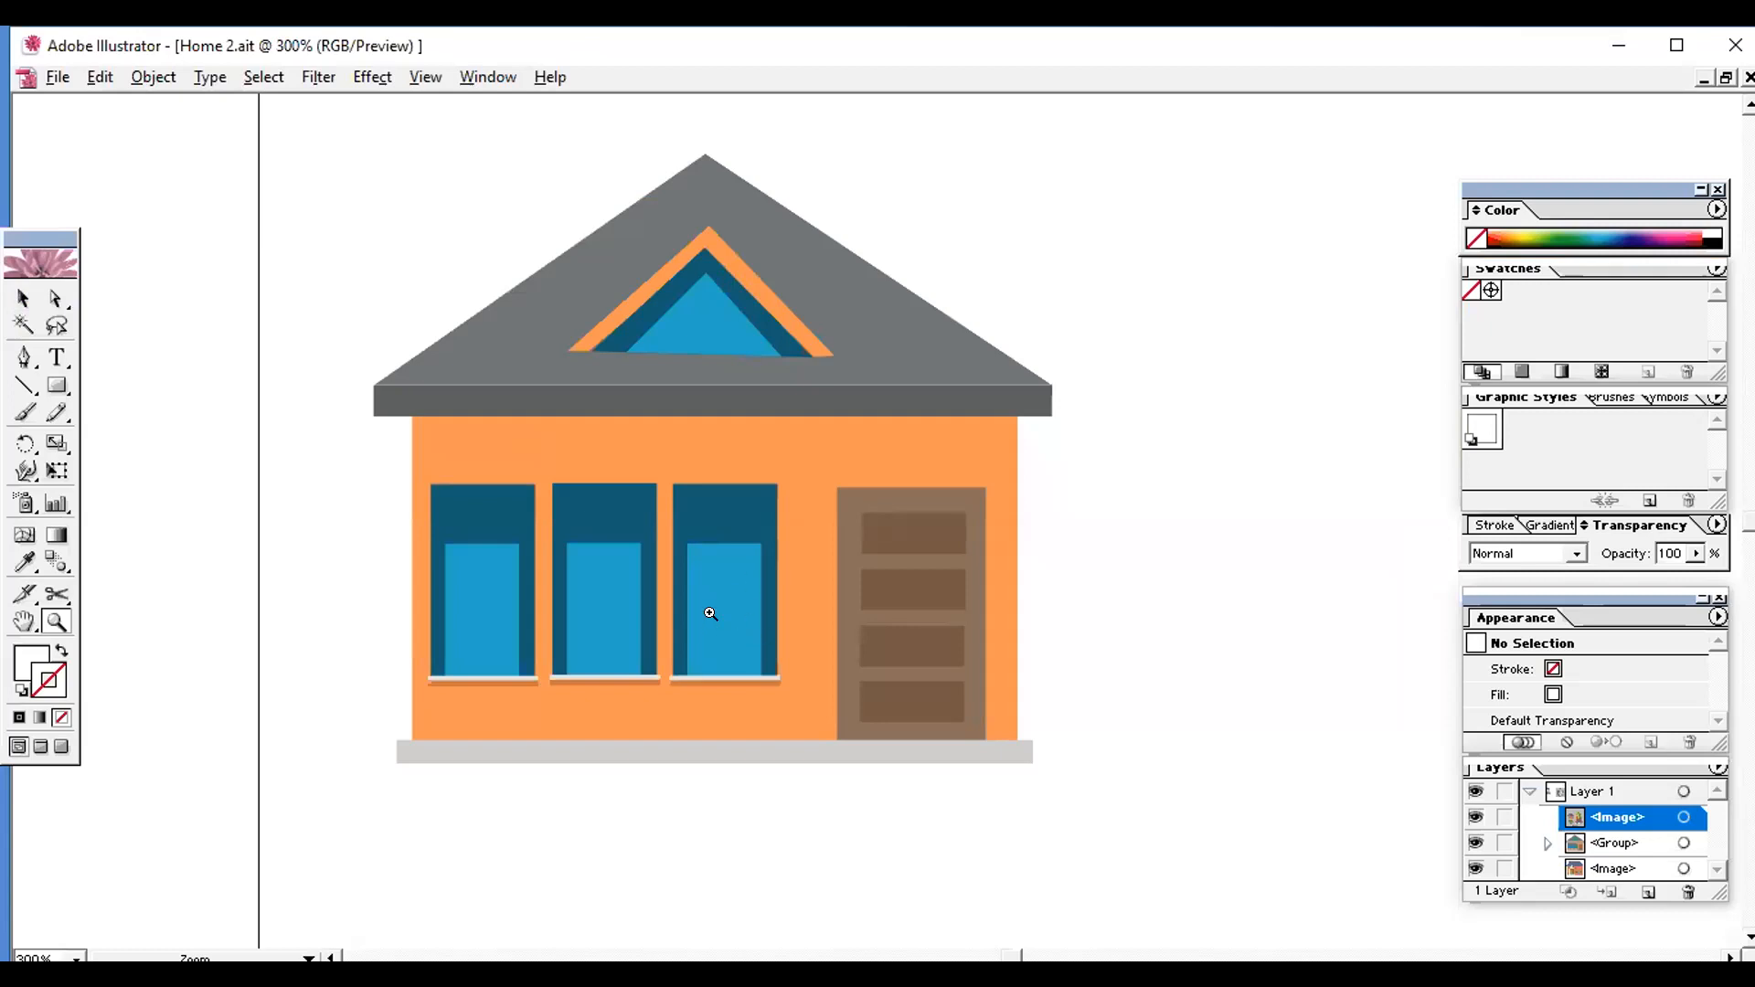
alt+click(712, 558)
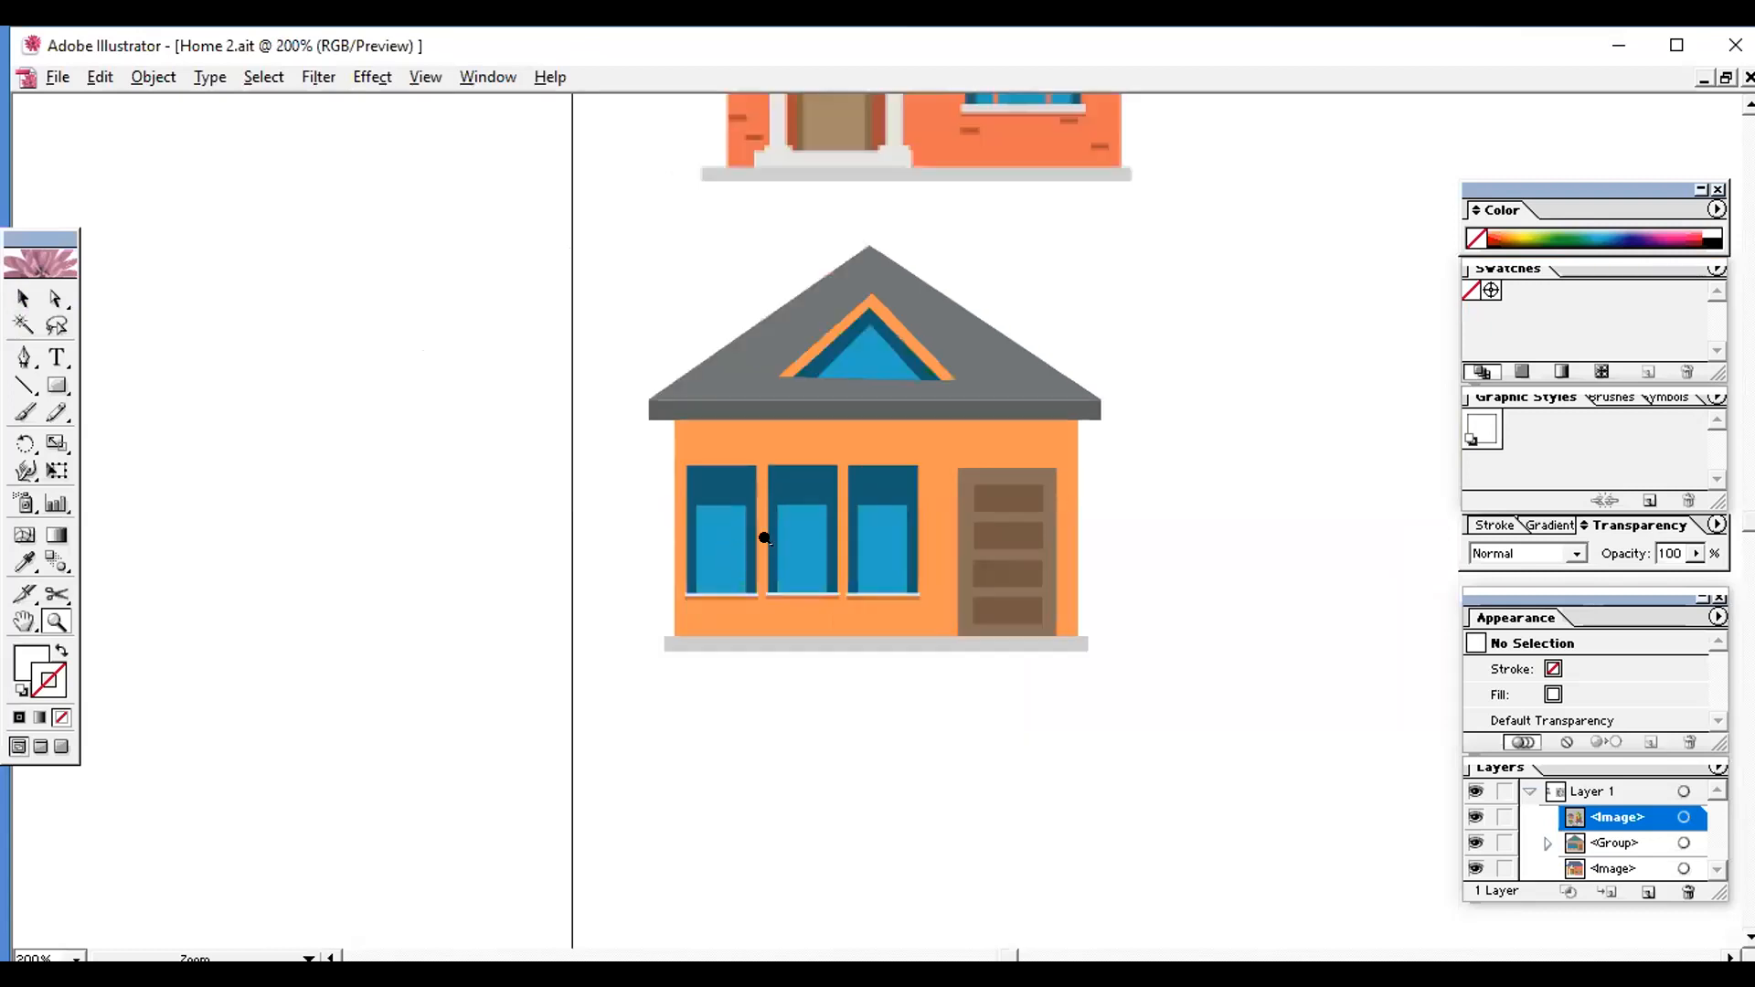
alt+click(1036, 474)
Step: Copy only the grey-roofed house group from Home 2.ait and paste it into the blank Untitled-2 document
click(24, 298)
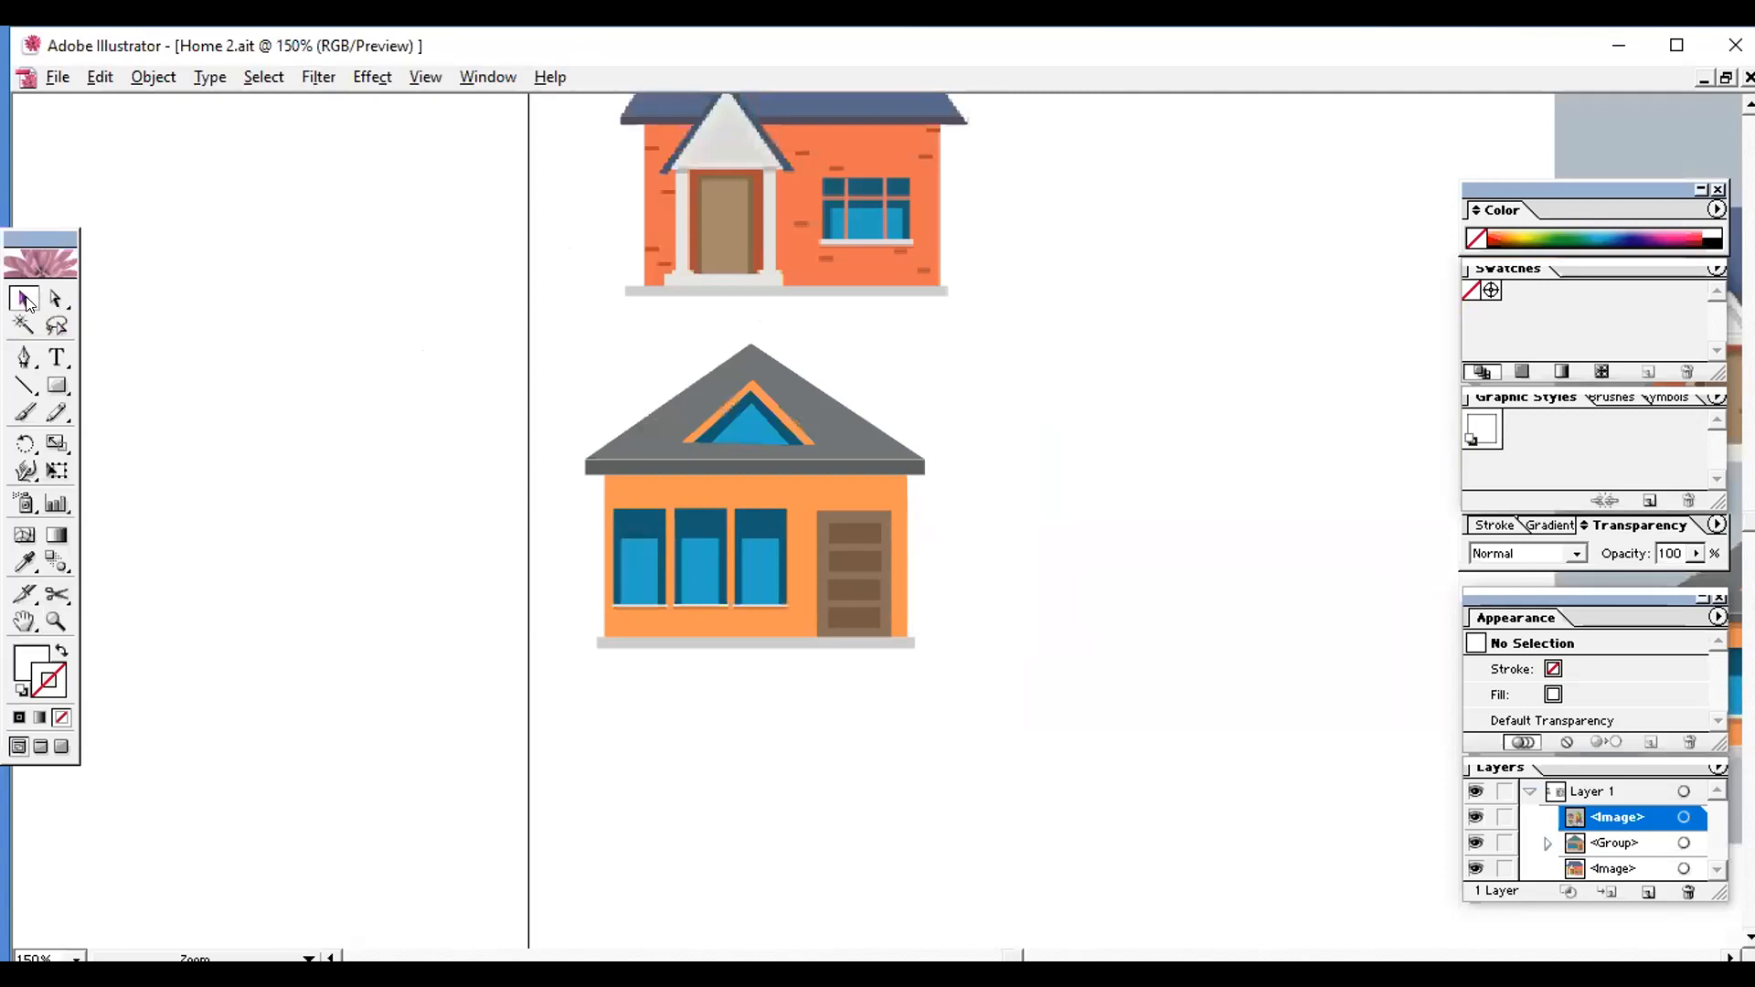
click(56, 298)
key(v)
drag(571, 134, 1049, 796)
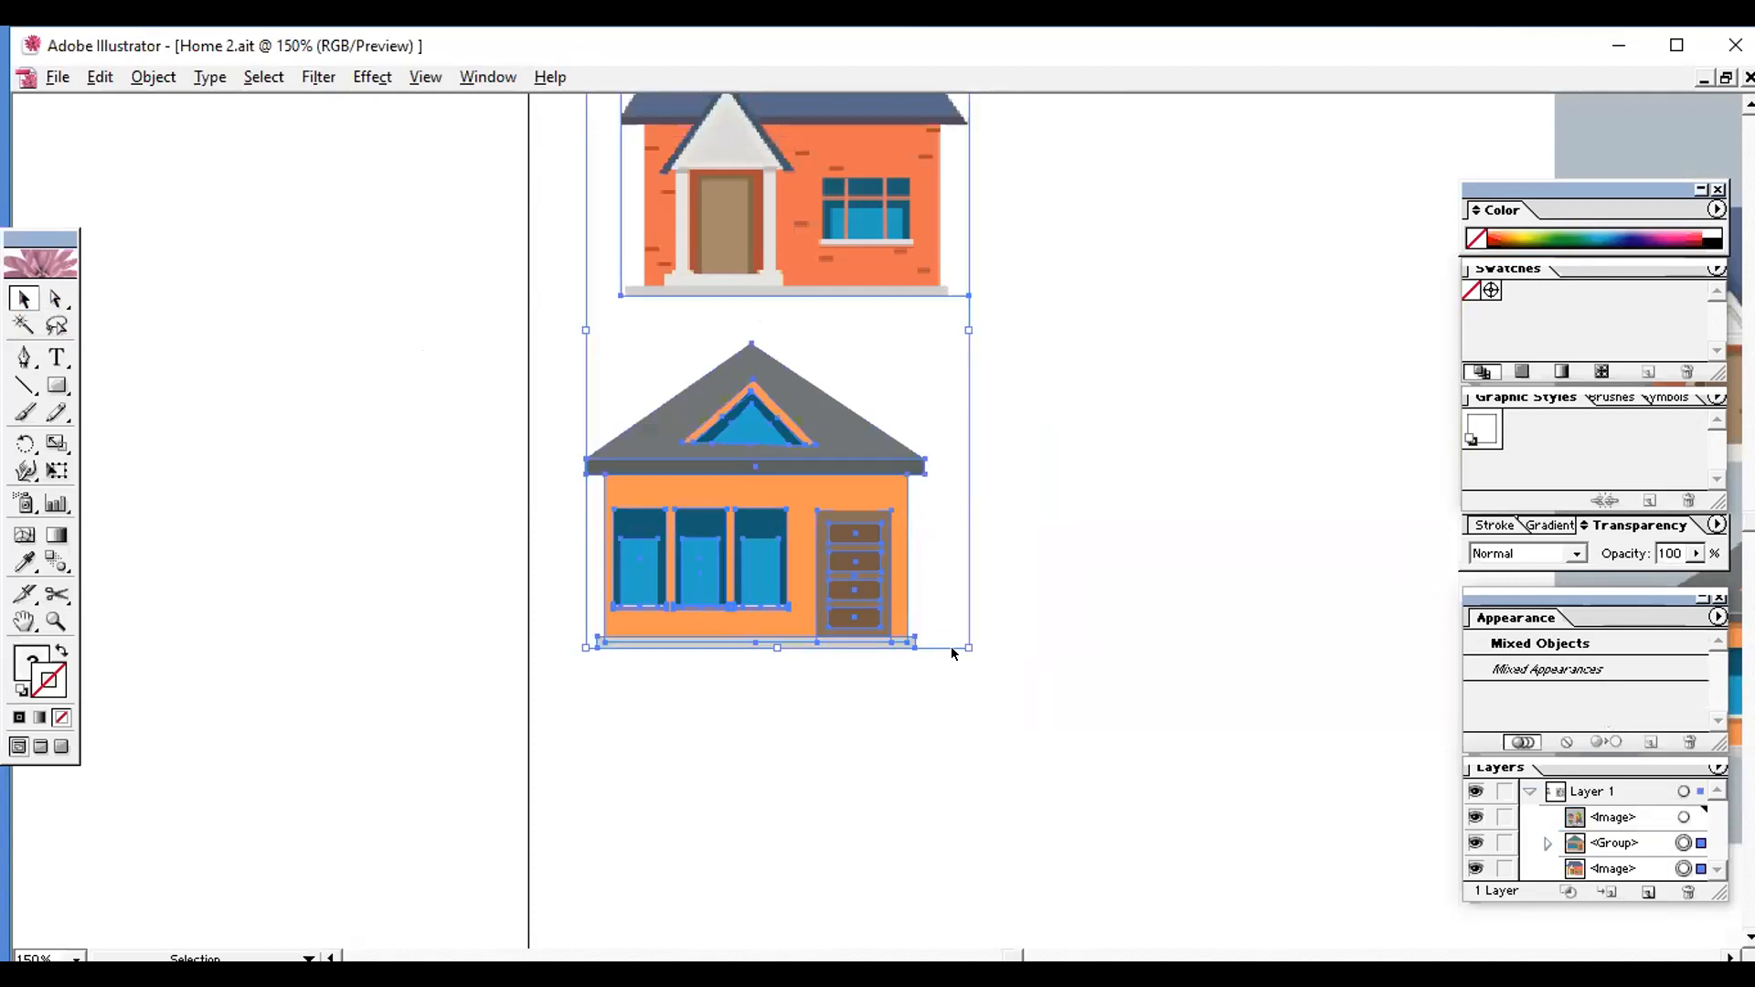
click(1173, 541)
drag(595, 380, 1030, 713)
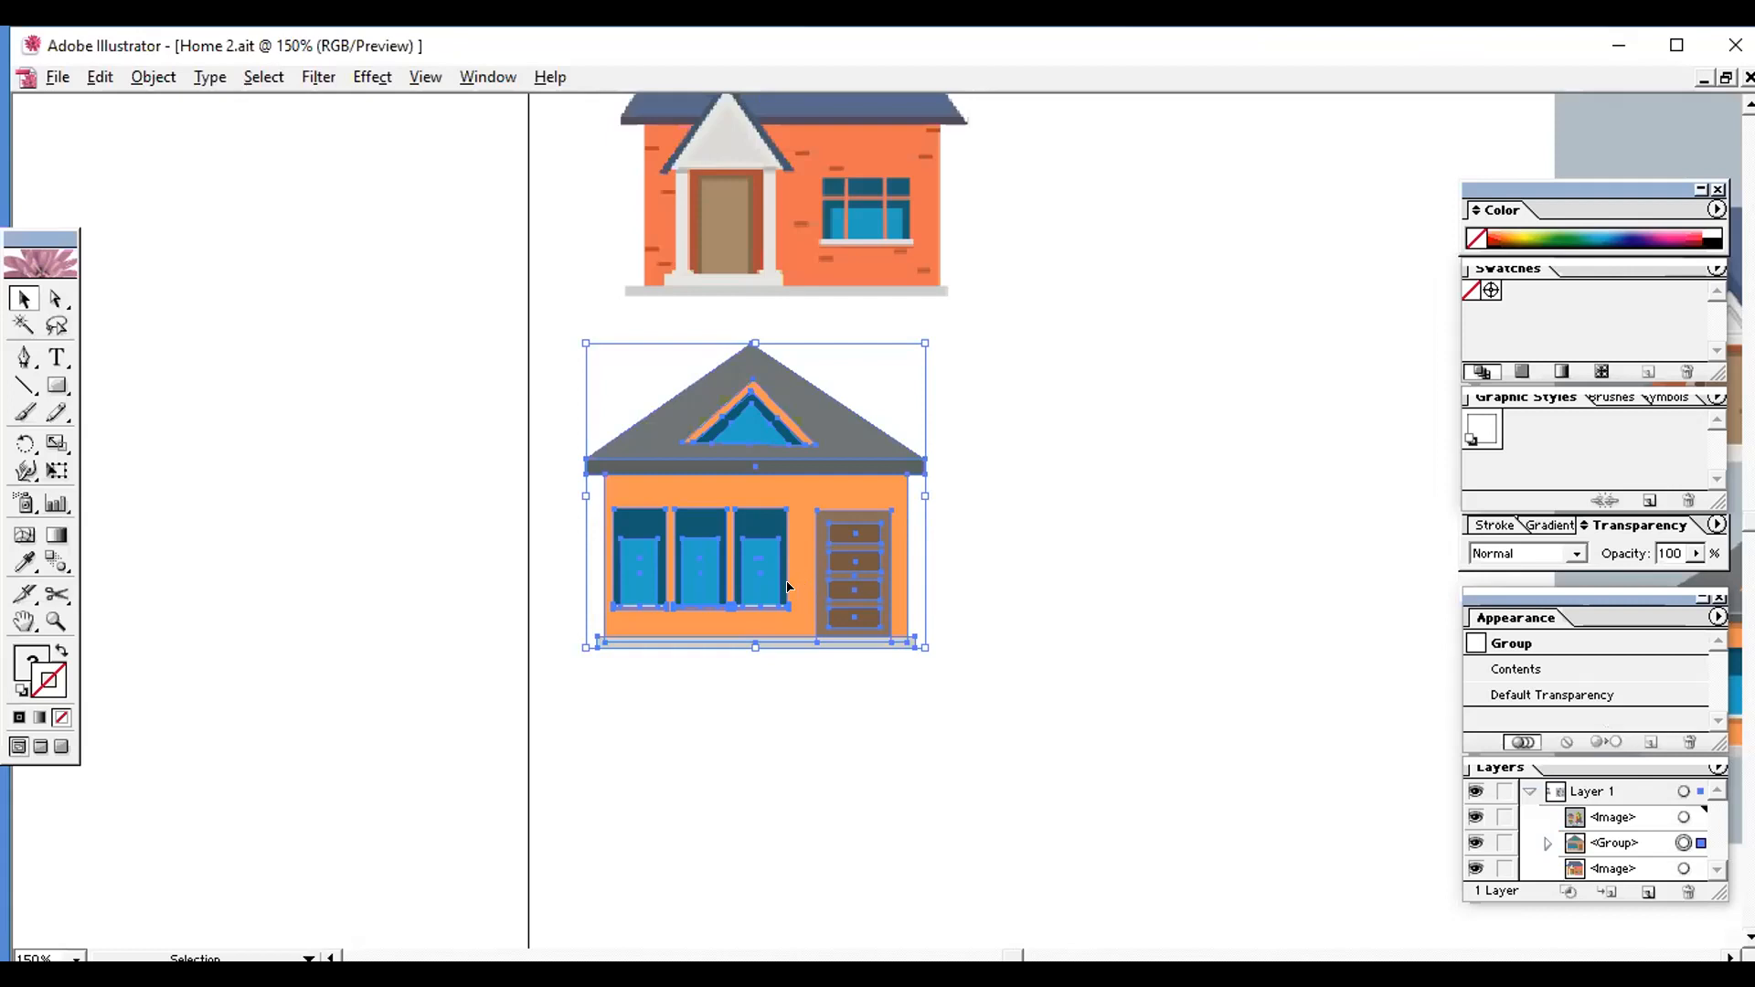
click(1705, 79)
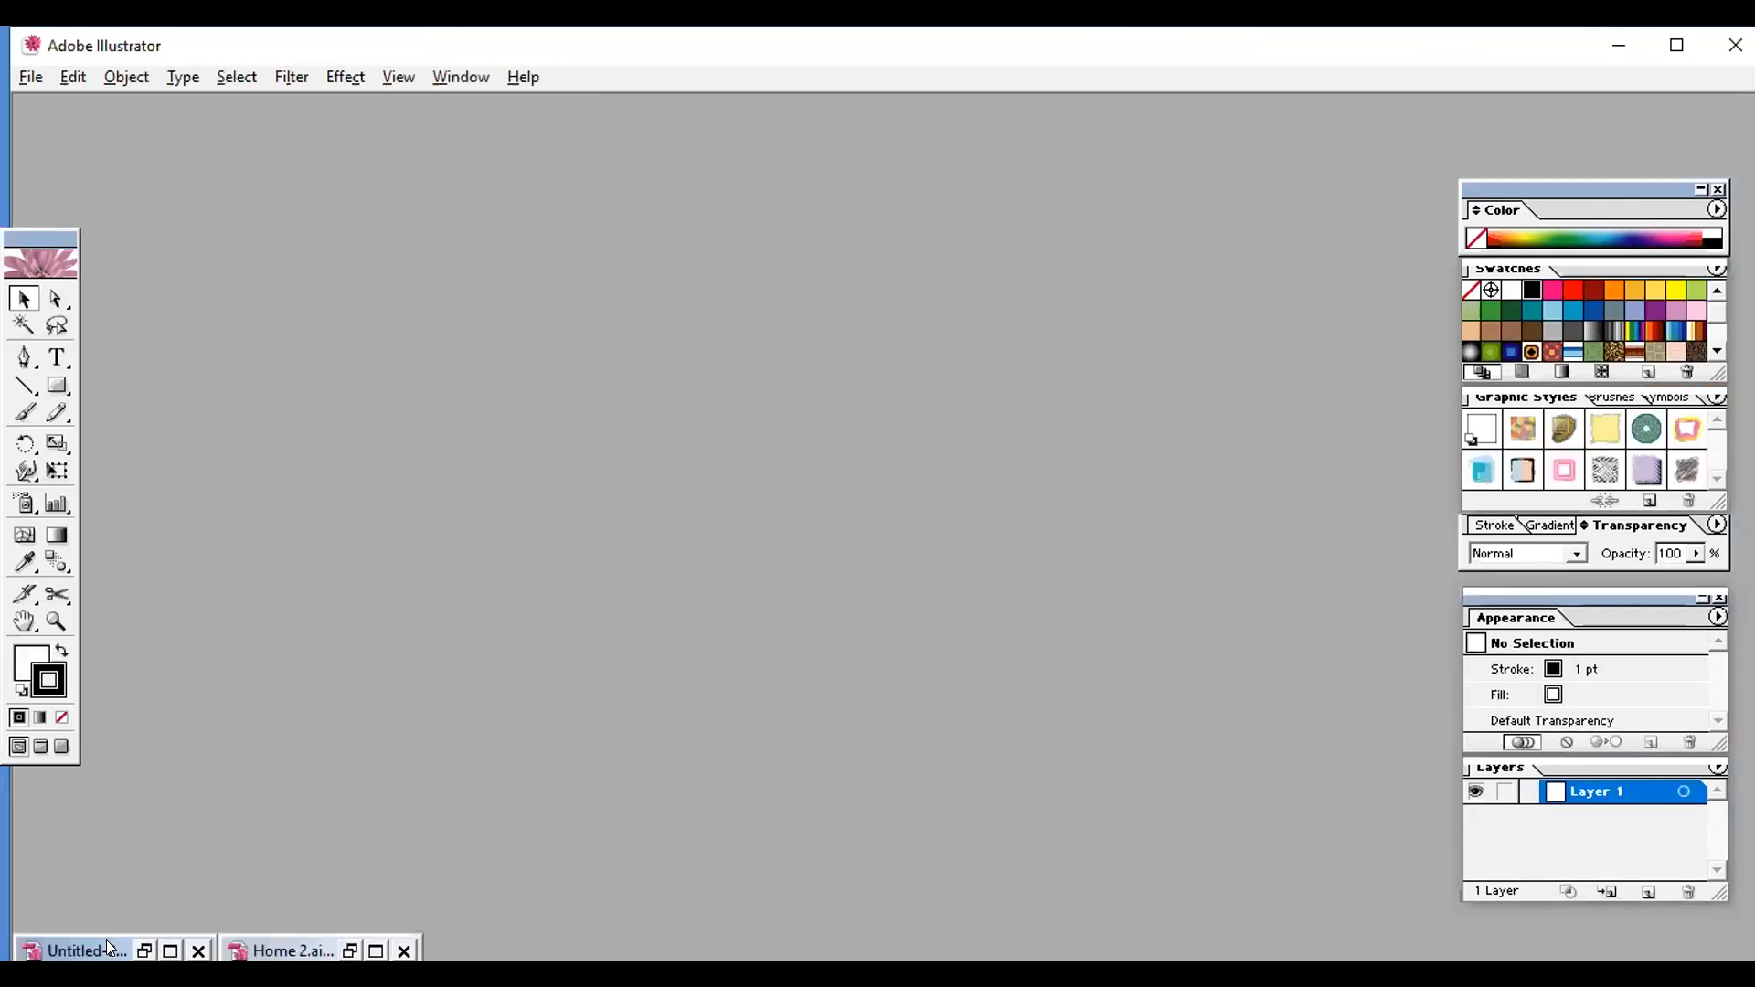
click(171, 952)
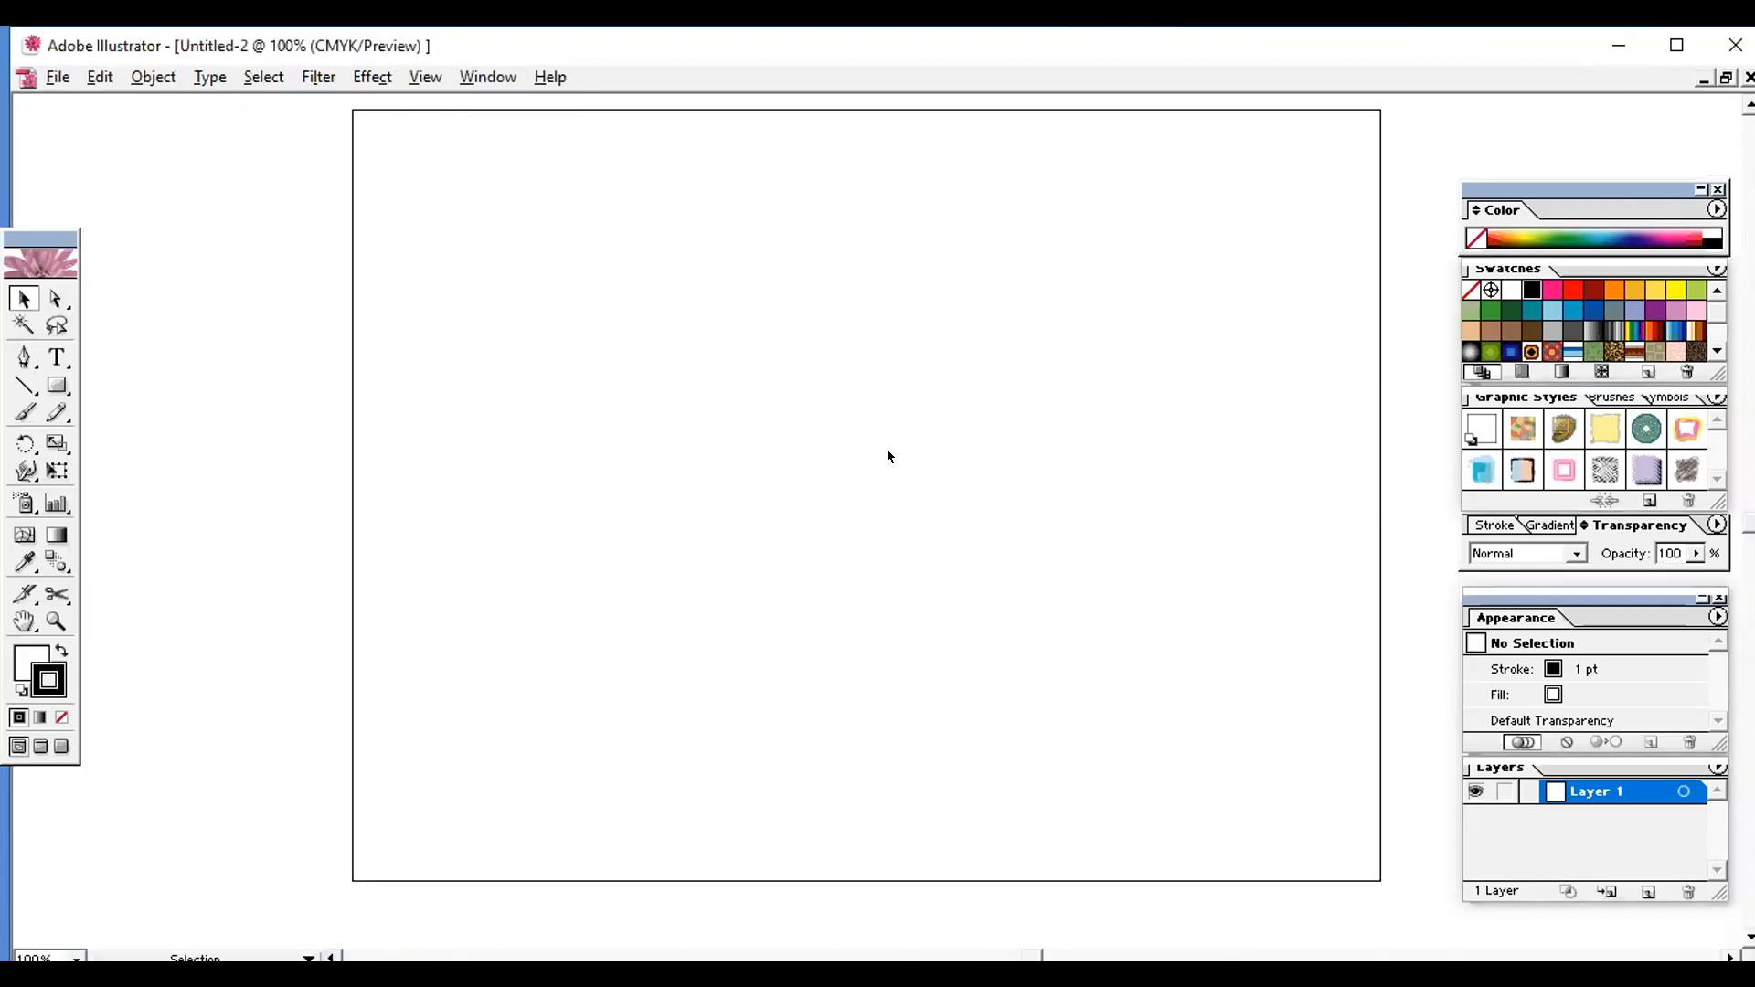
key(ctrl+v)
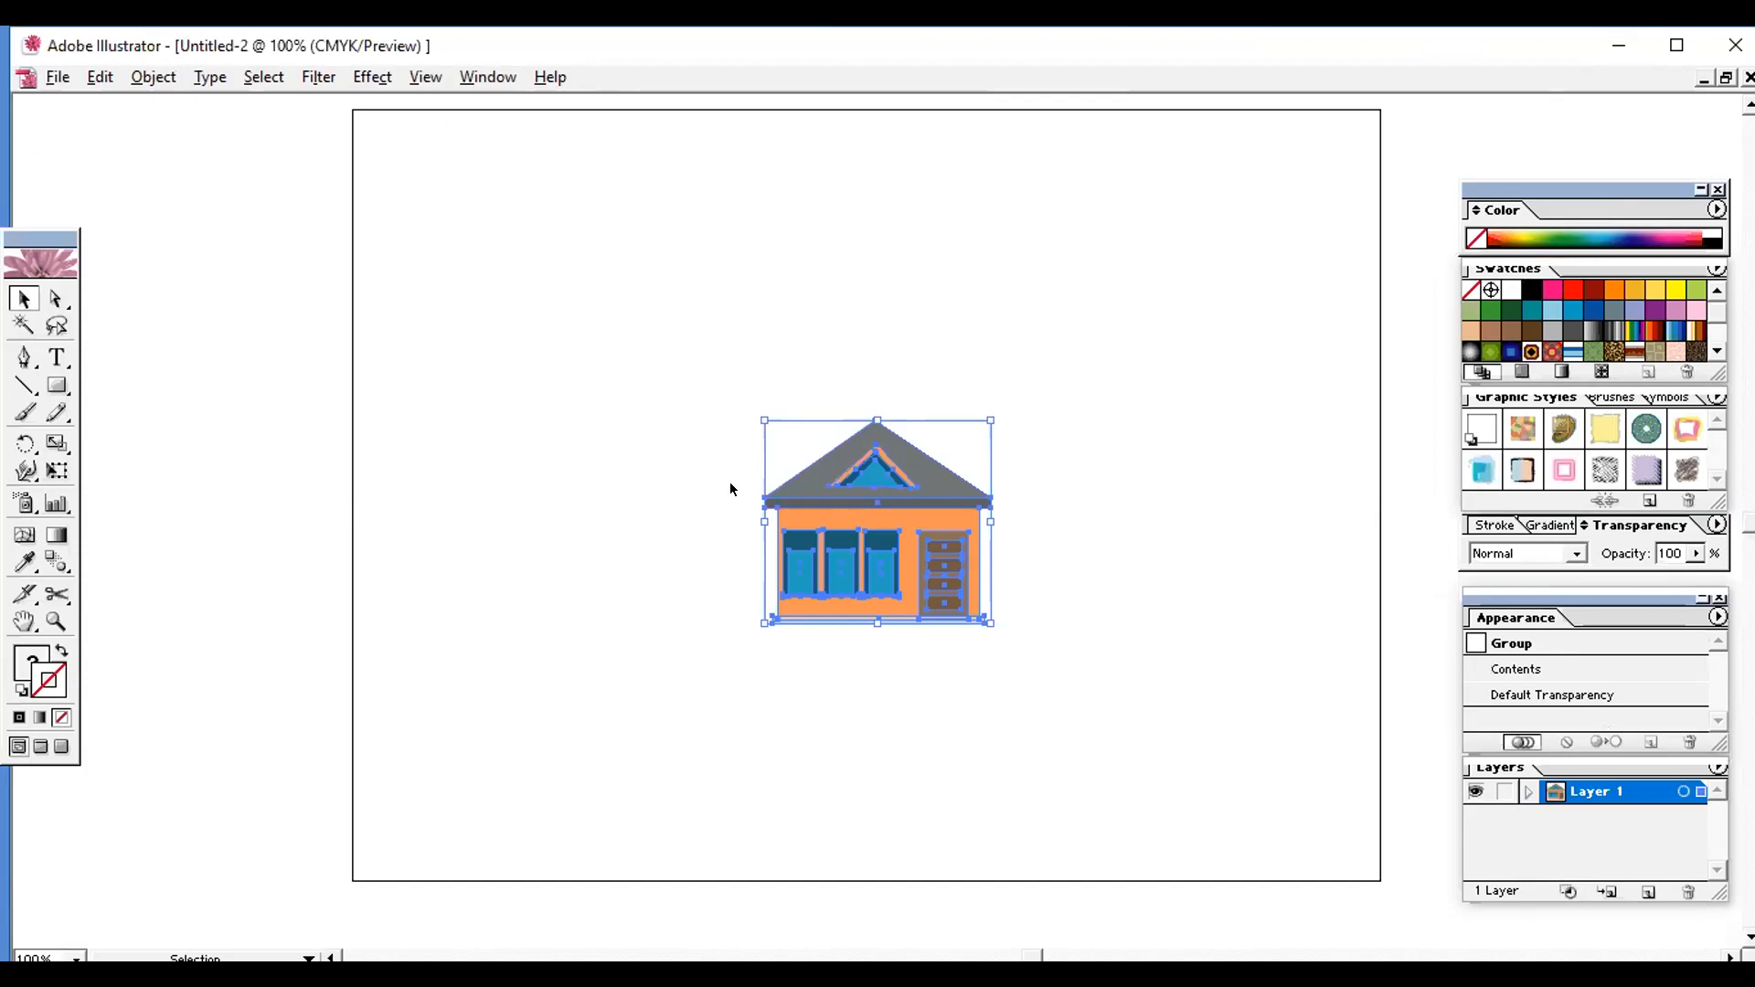
Step: Switch to the desktop, refresh it and launch the newer Adobe Illustrator from the IllustratorPortable shortcut
click(1519, 784)
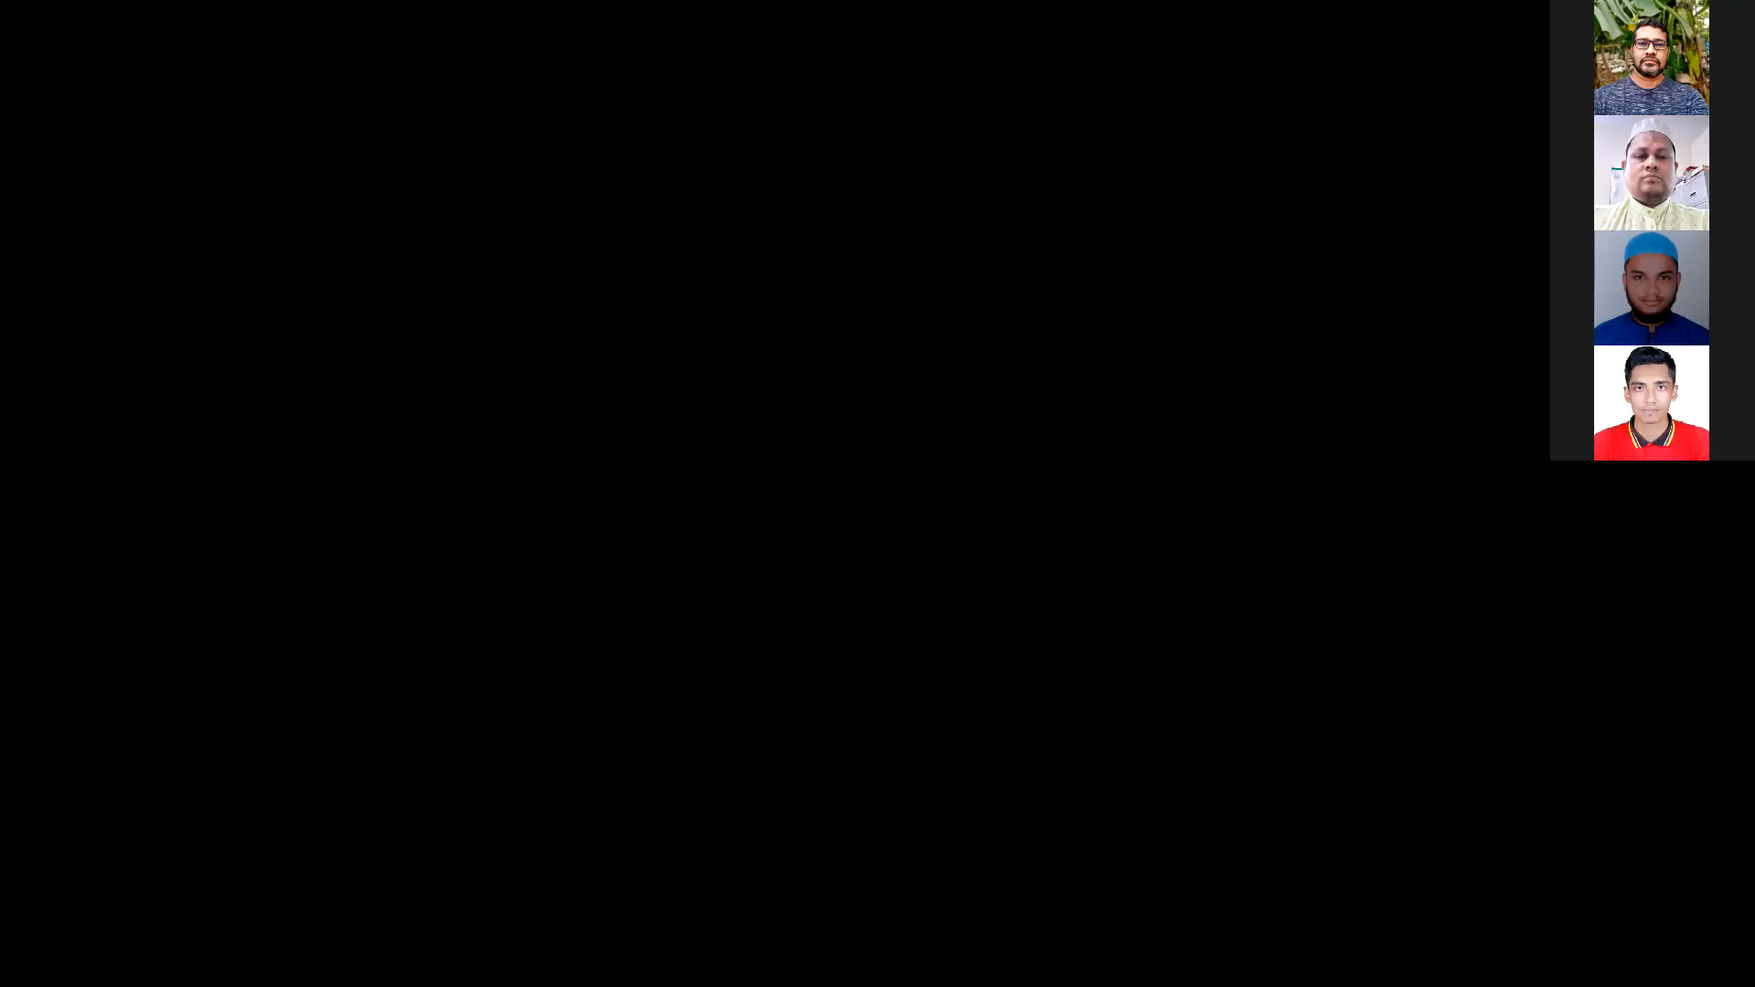
key(super+d)
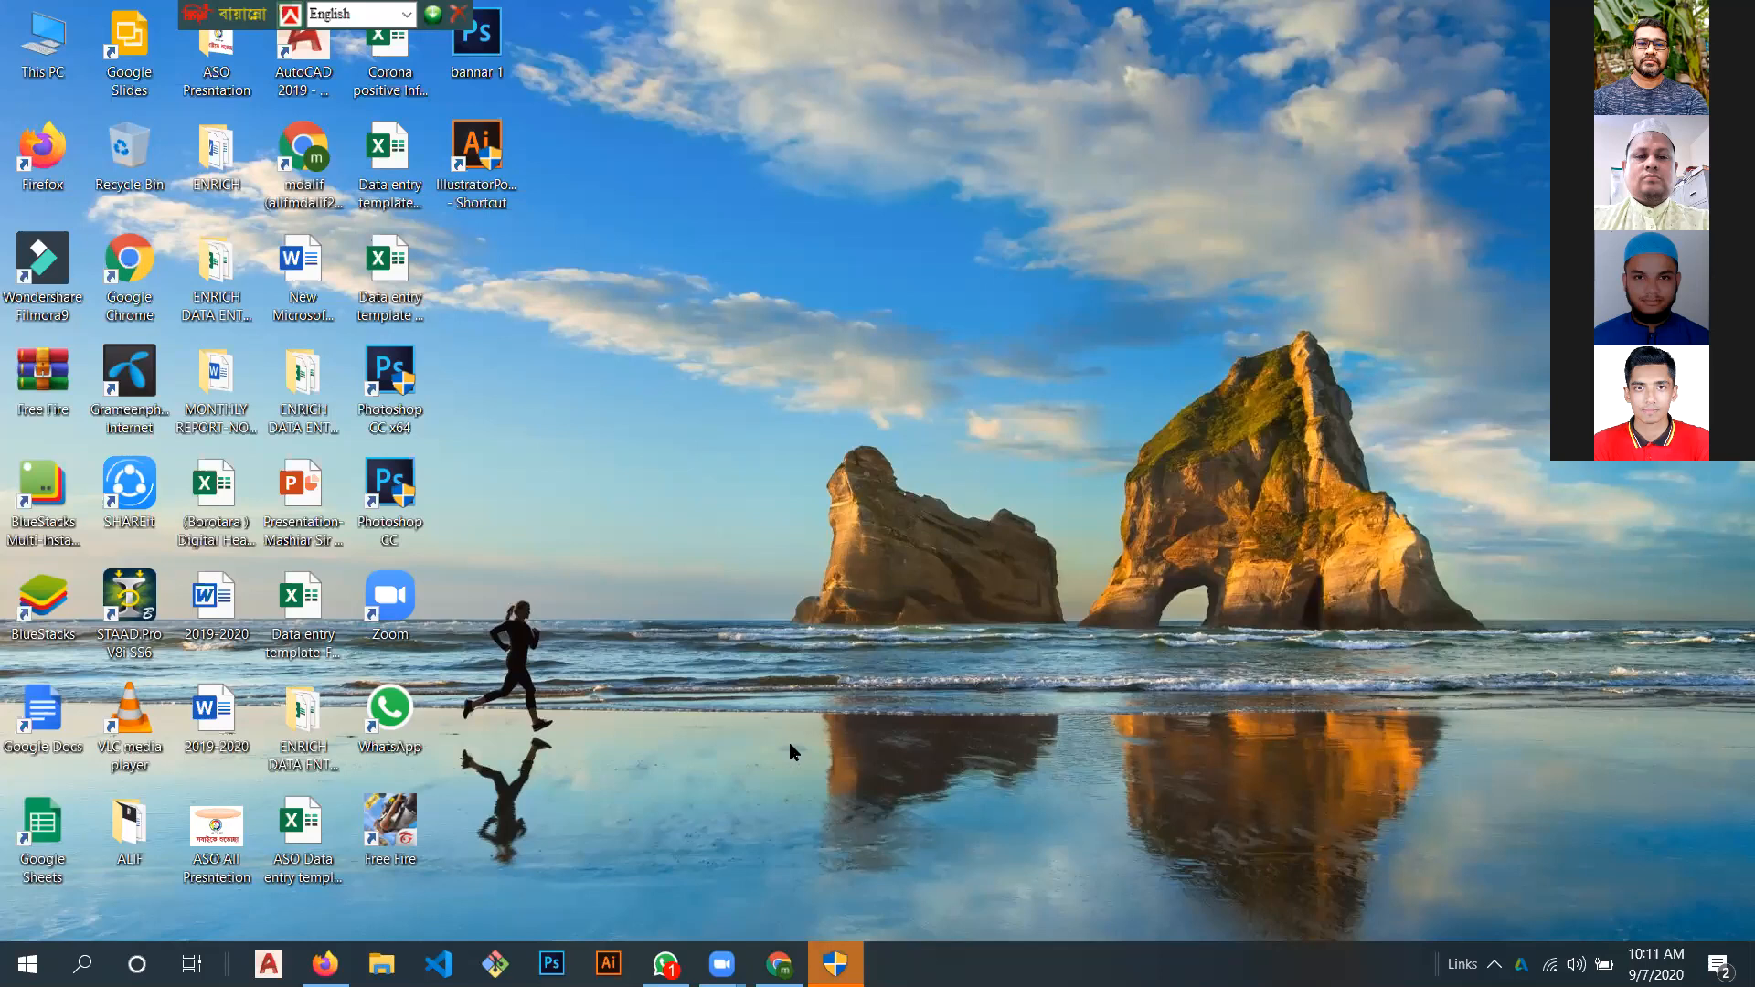
right_click(760, 655)
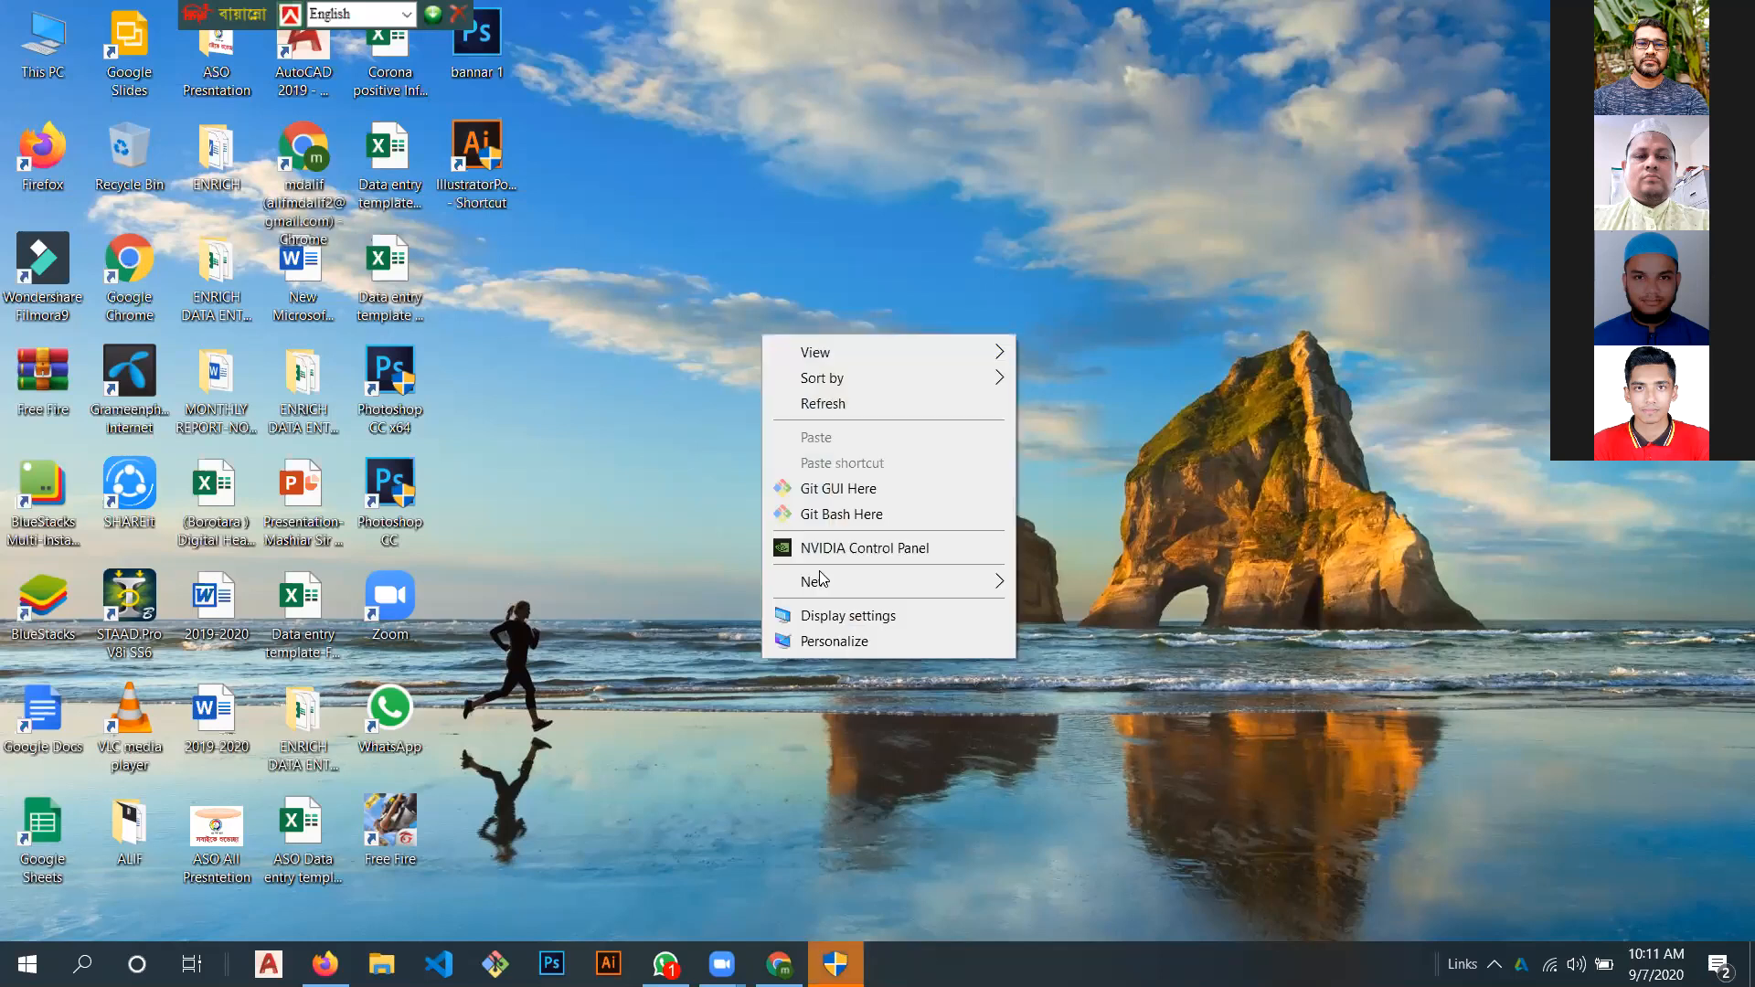
click(852, 405)
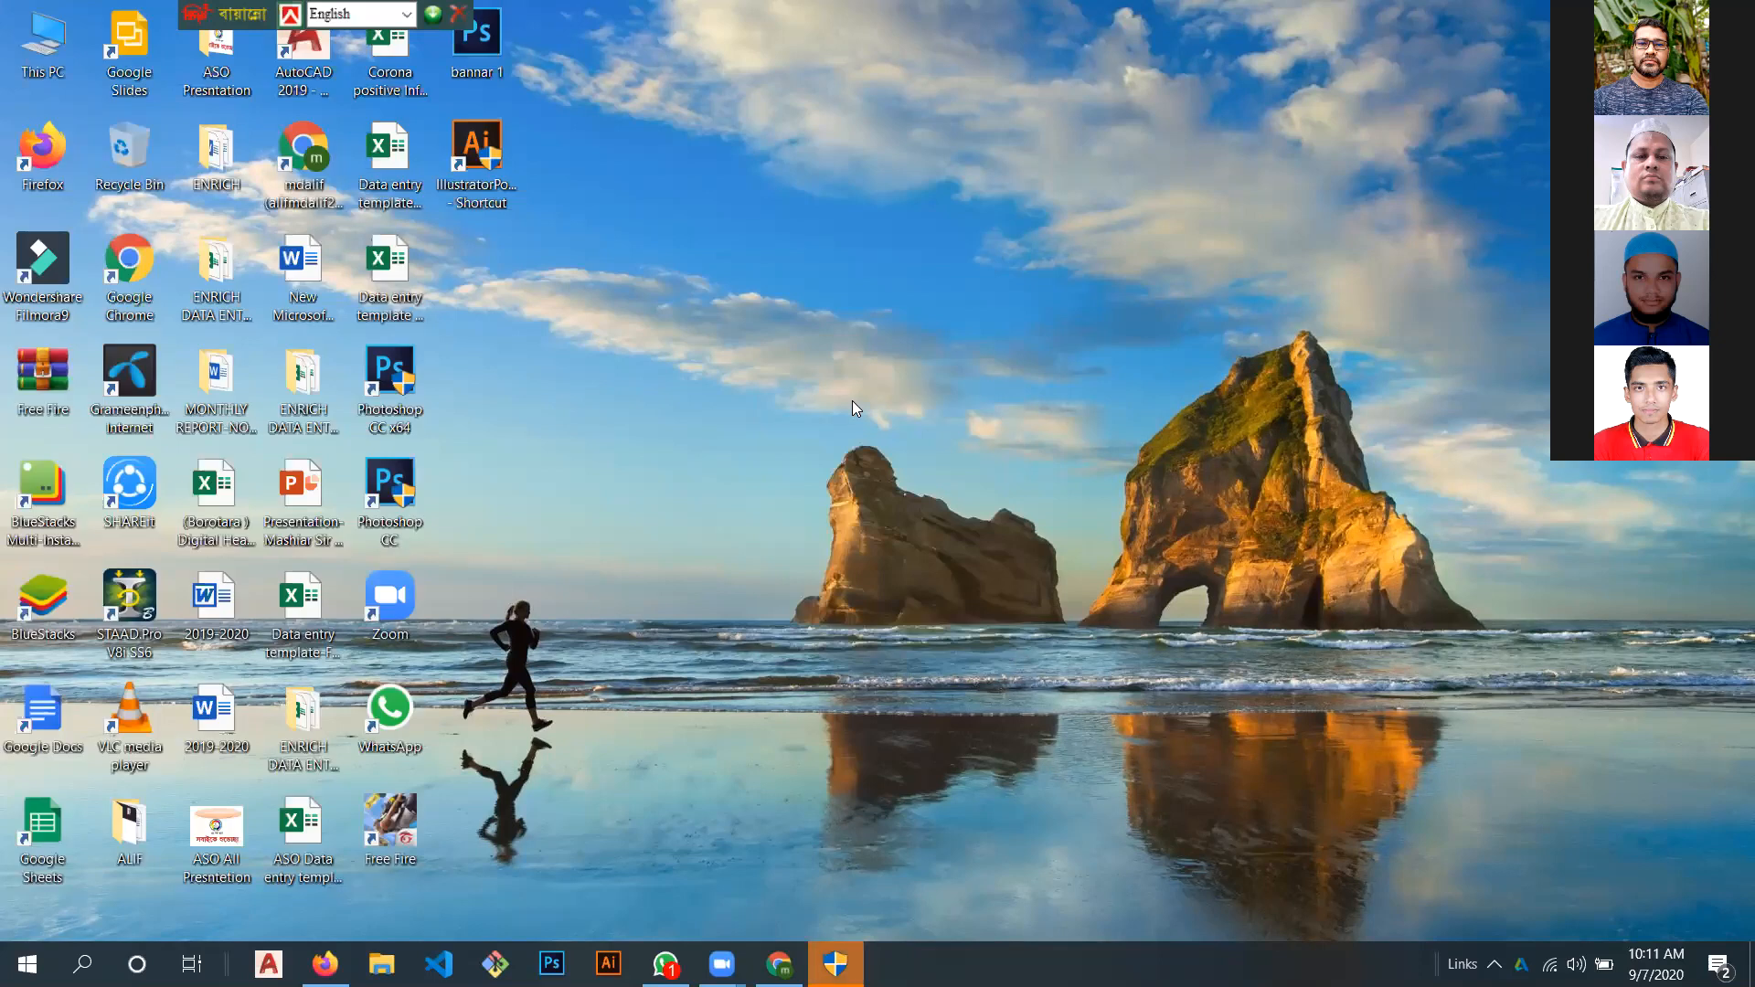
click(479, 185)
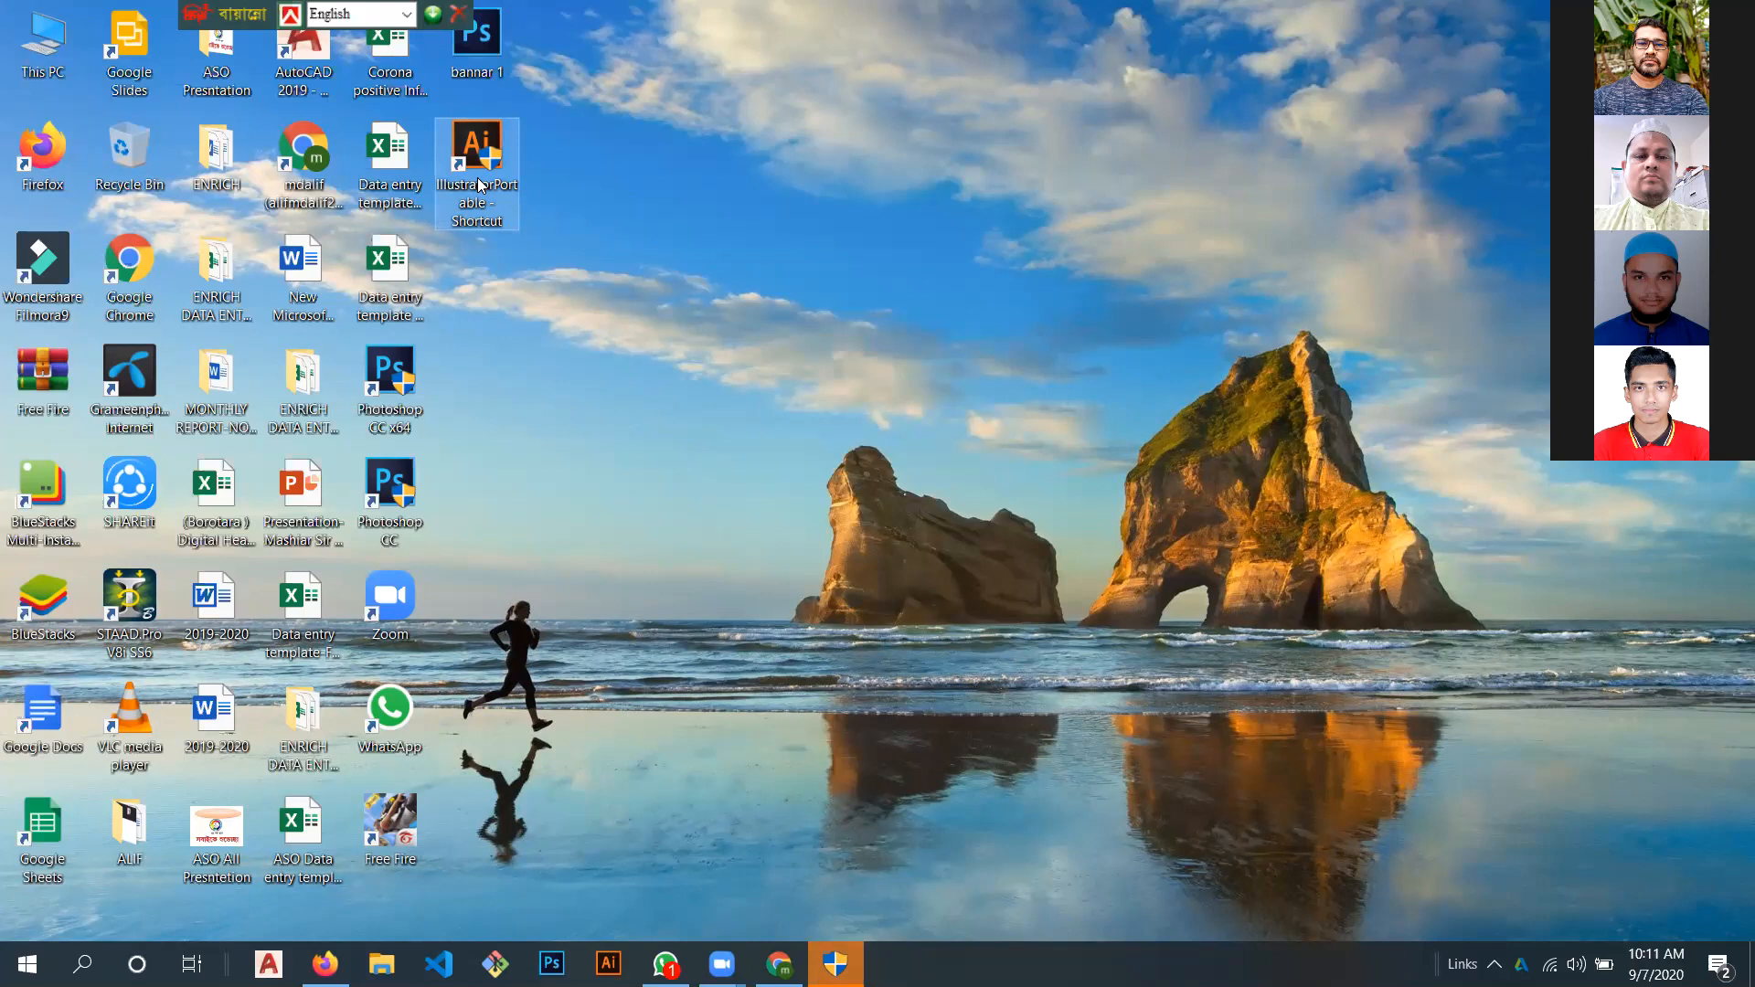
click(768, 641)
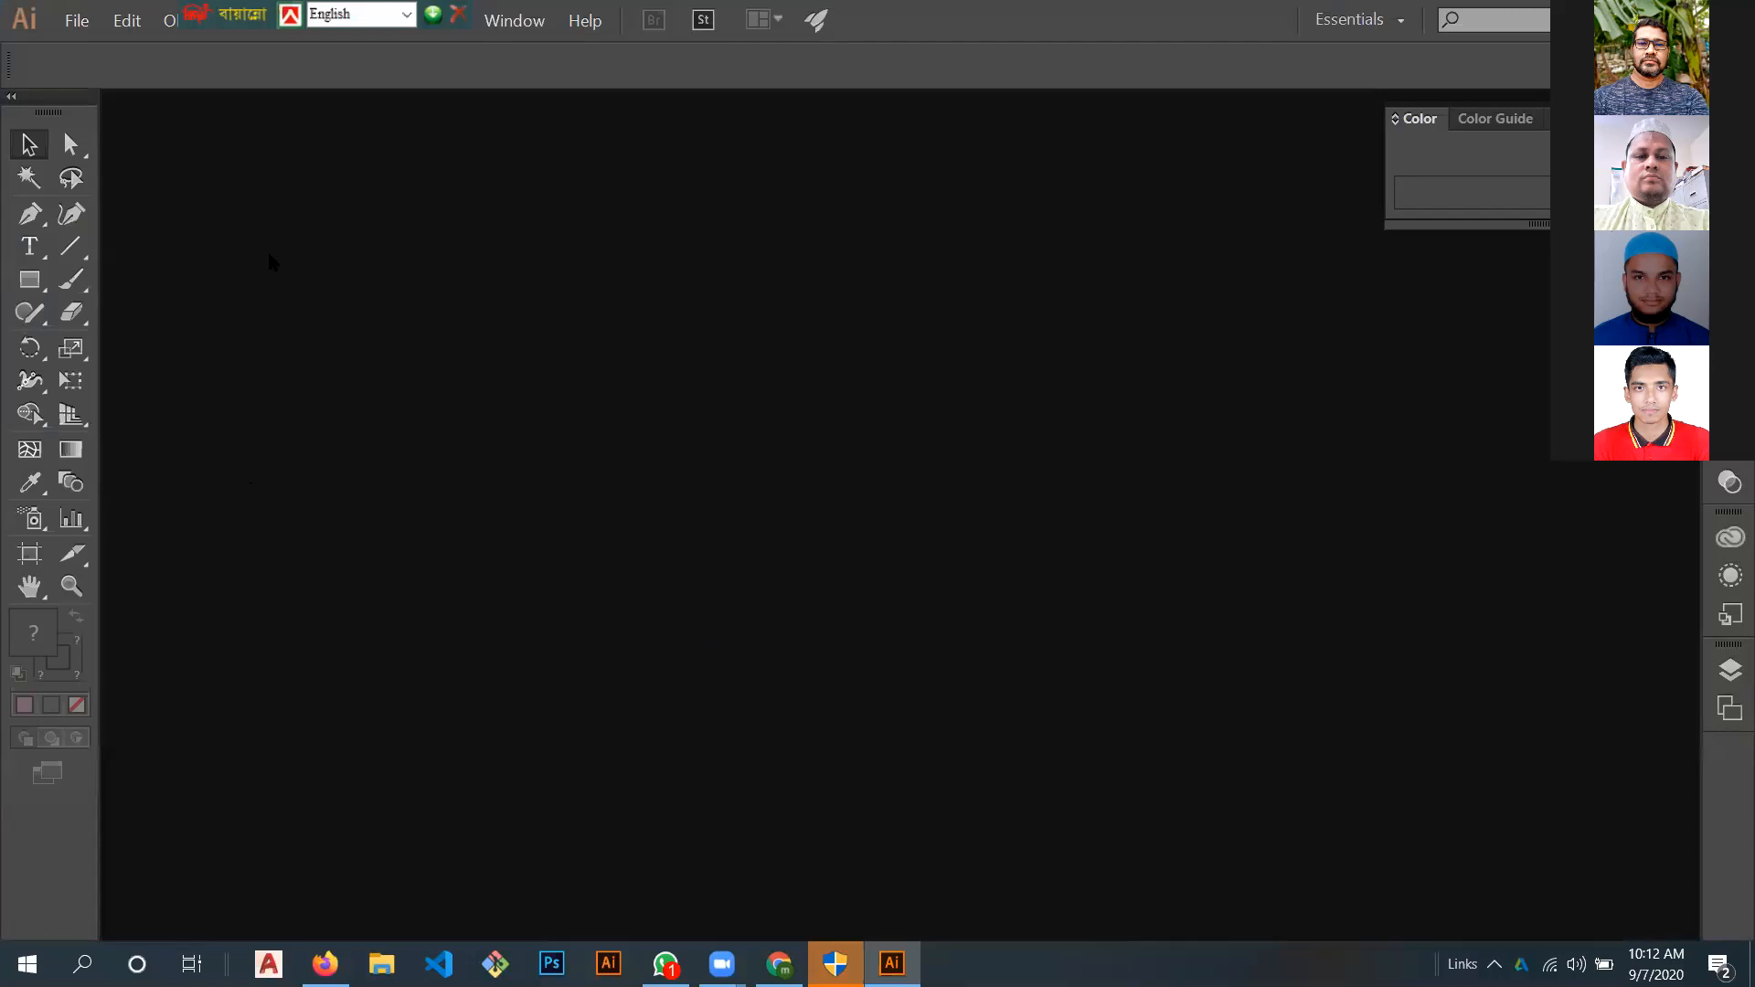
Step: Create a new A4 document with one 210 x 297 mm artboard using the Print profile
click(76, 20)
click(89, 47)
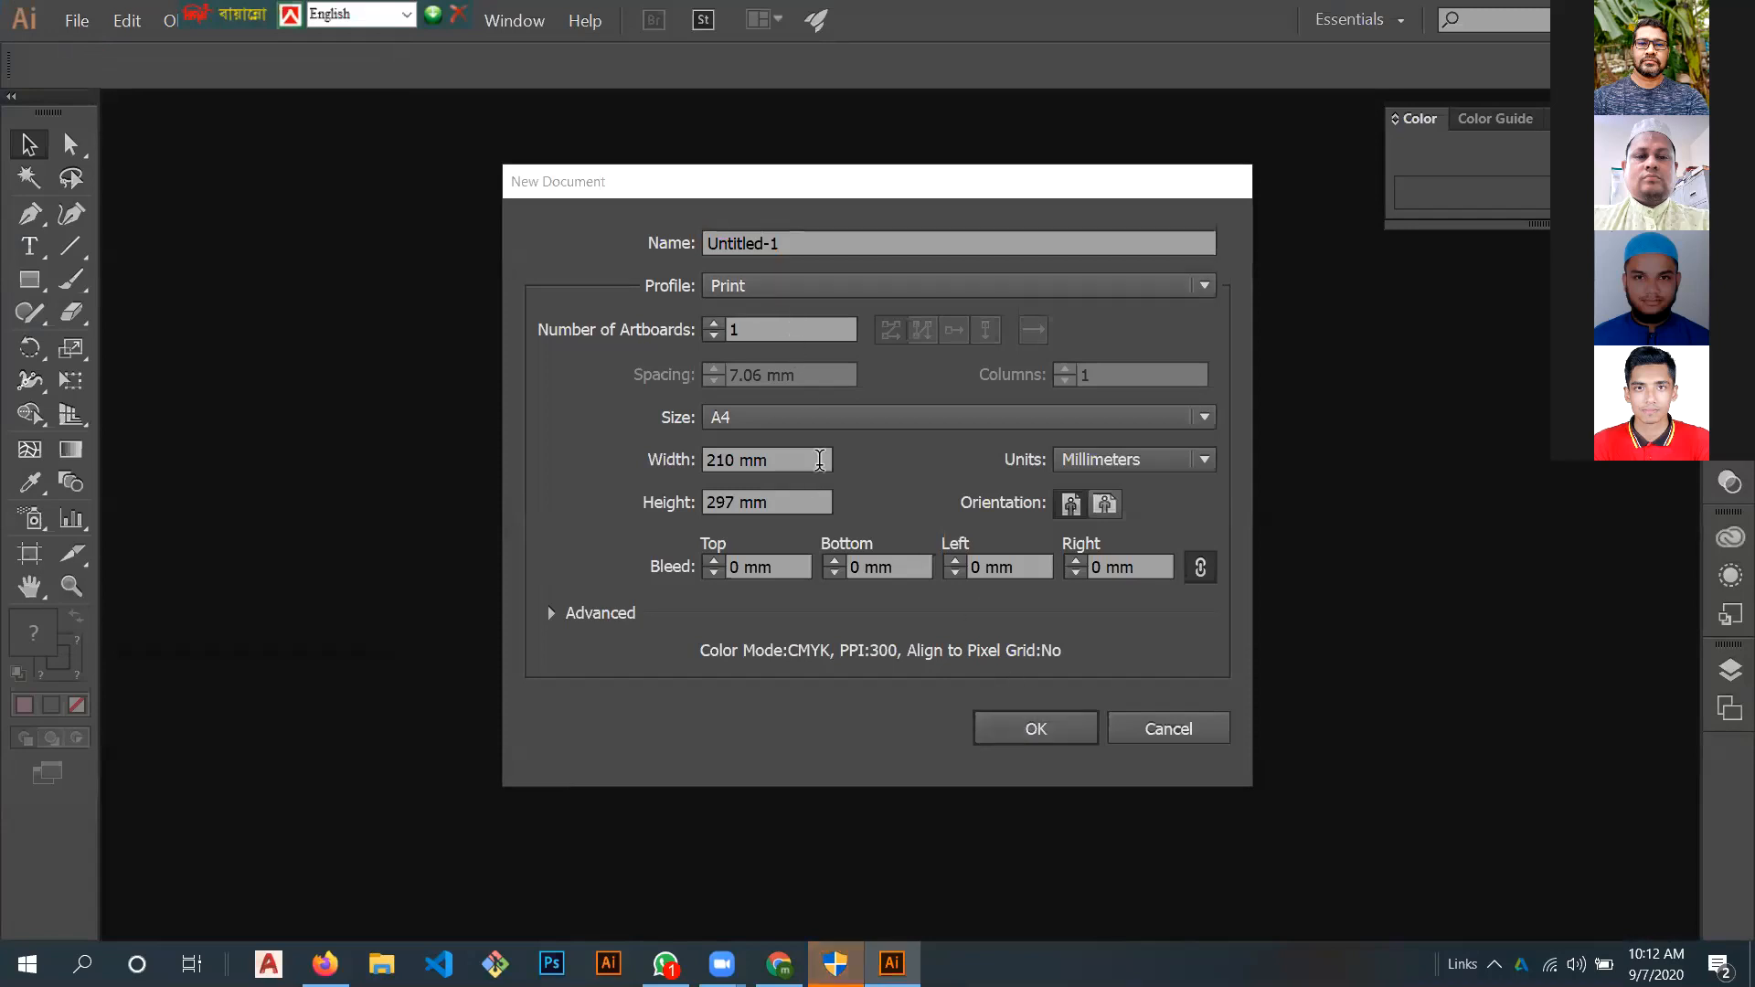
click(1038, 729)
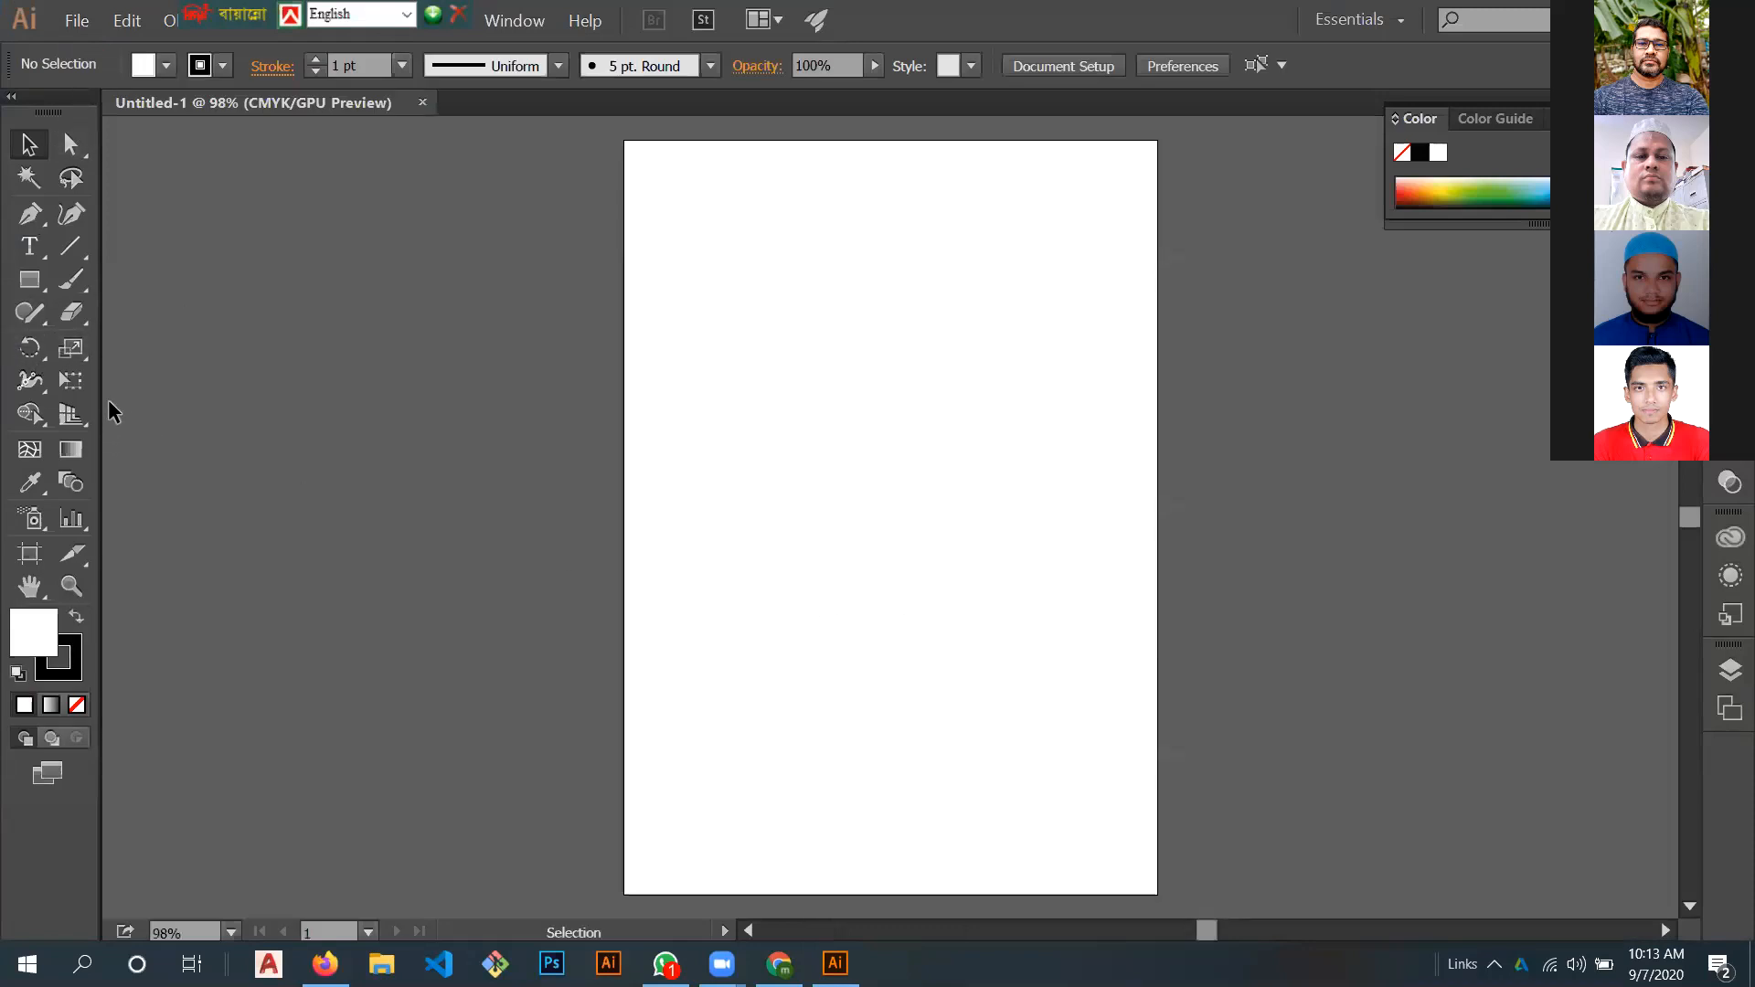
Step: Draw a small rectangle on the upper half of the A4 artboard and show its stroke and fill swatches
click(30, 281)
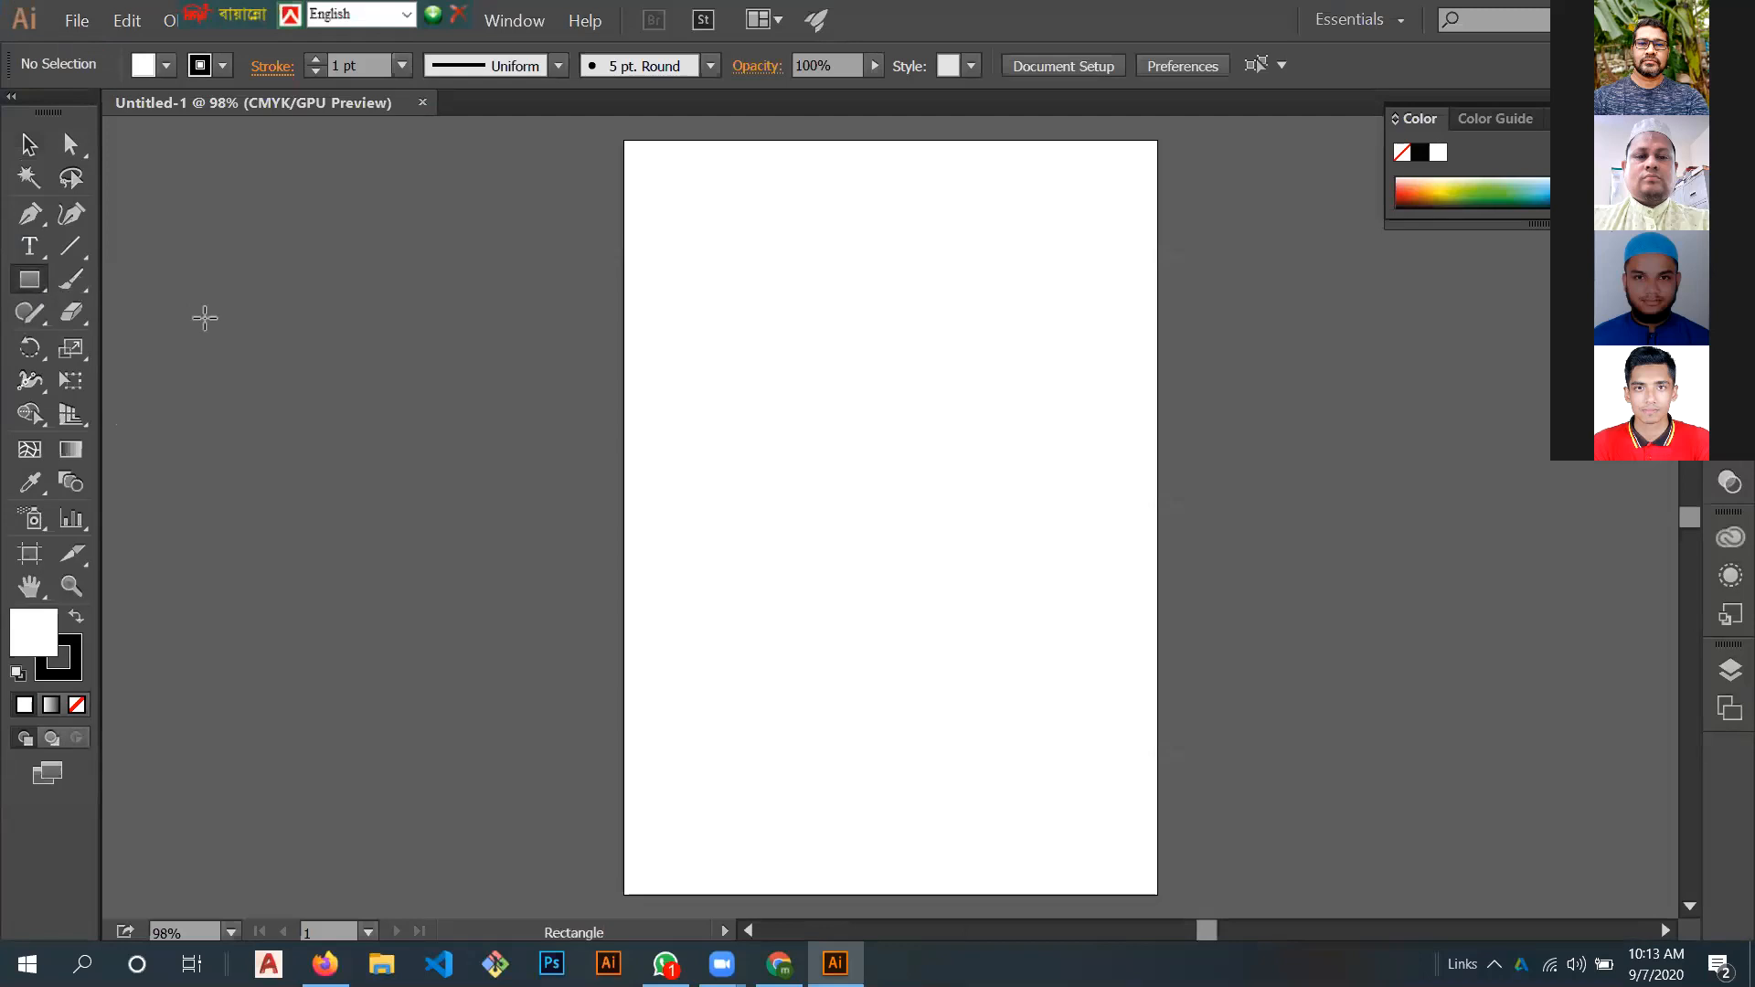
drag(787, 387, 908, 454)
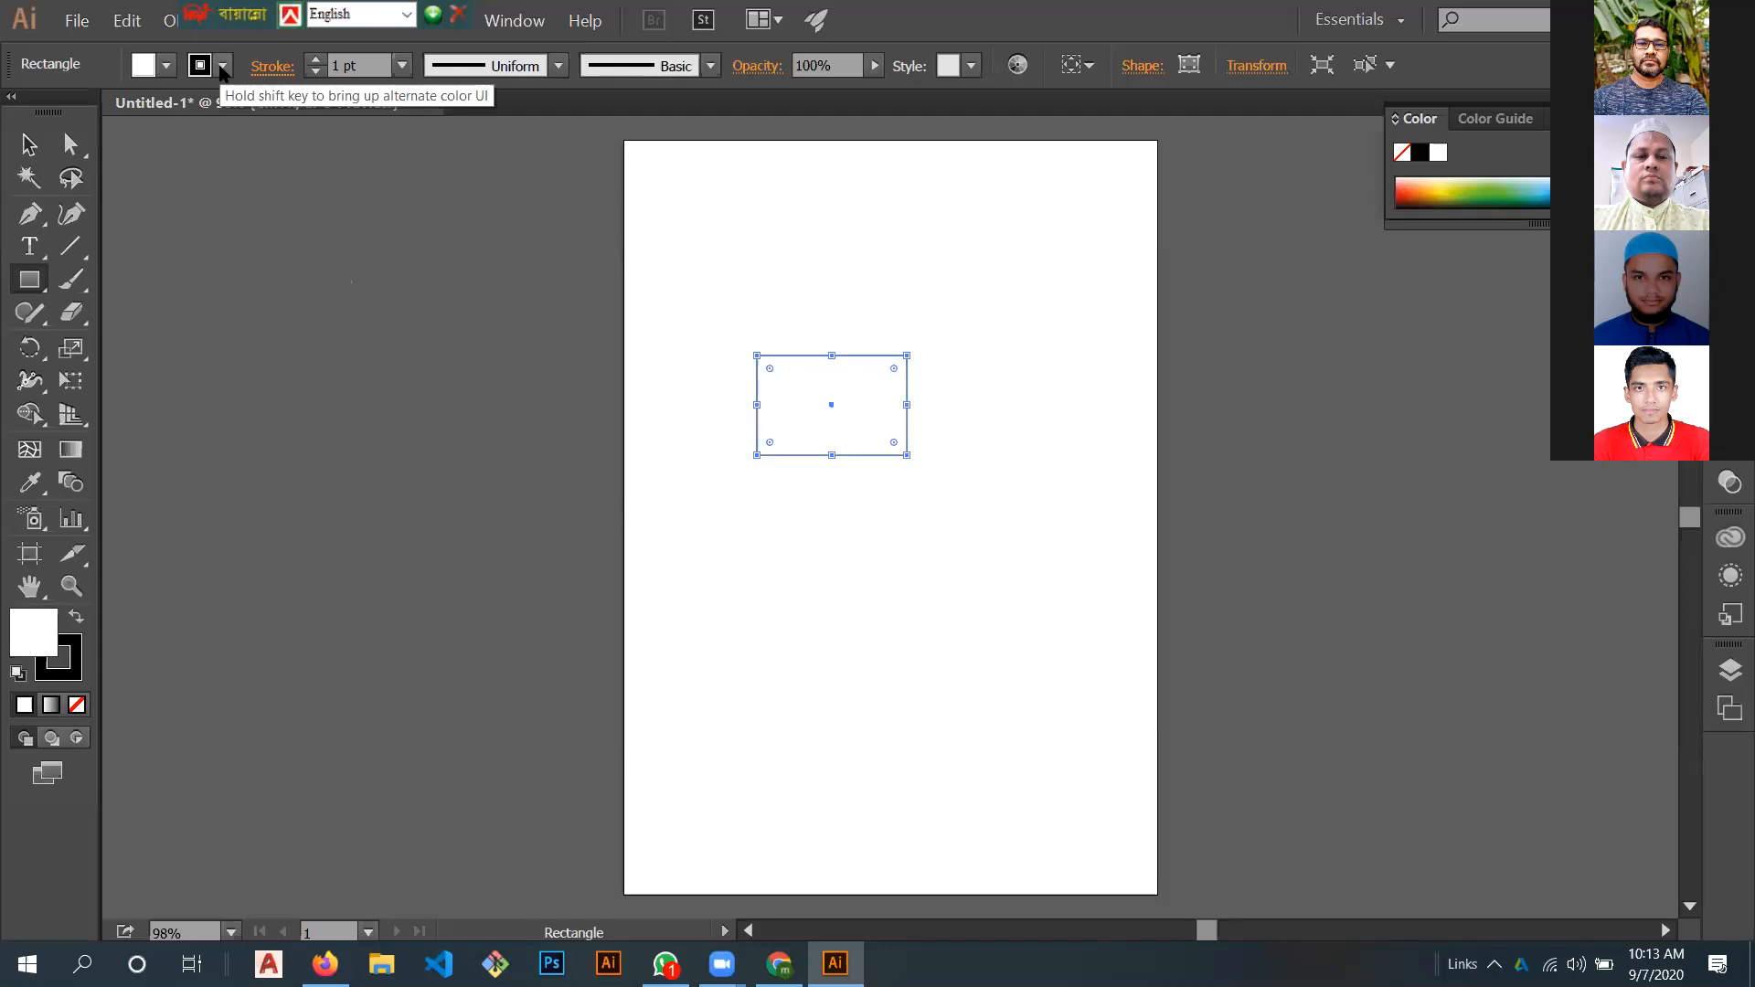
click(223, 68)
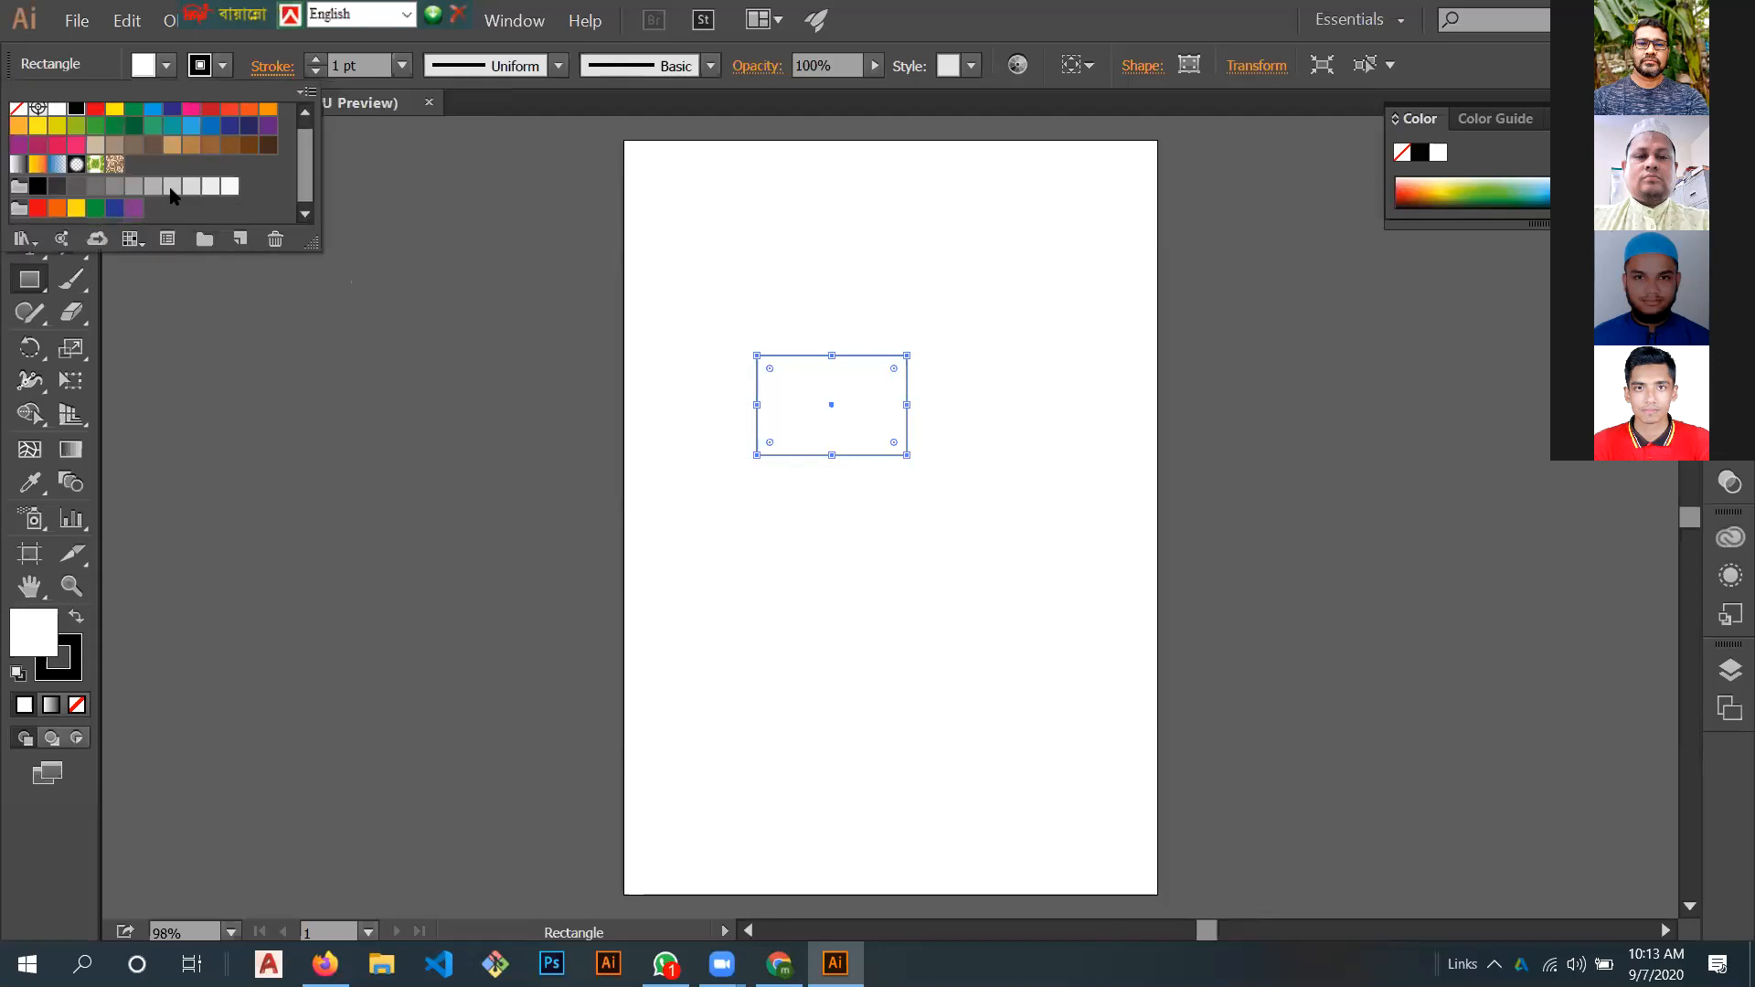
click(164, 71)
click(166, 67)
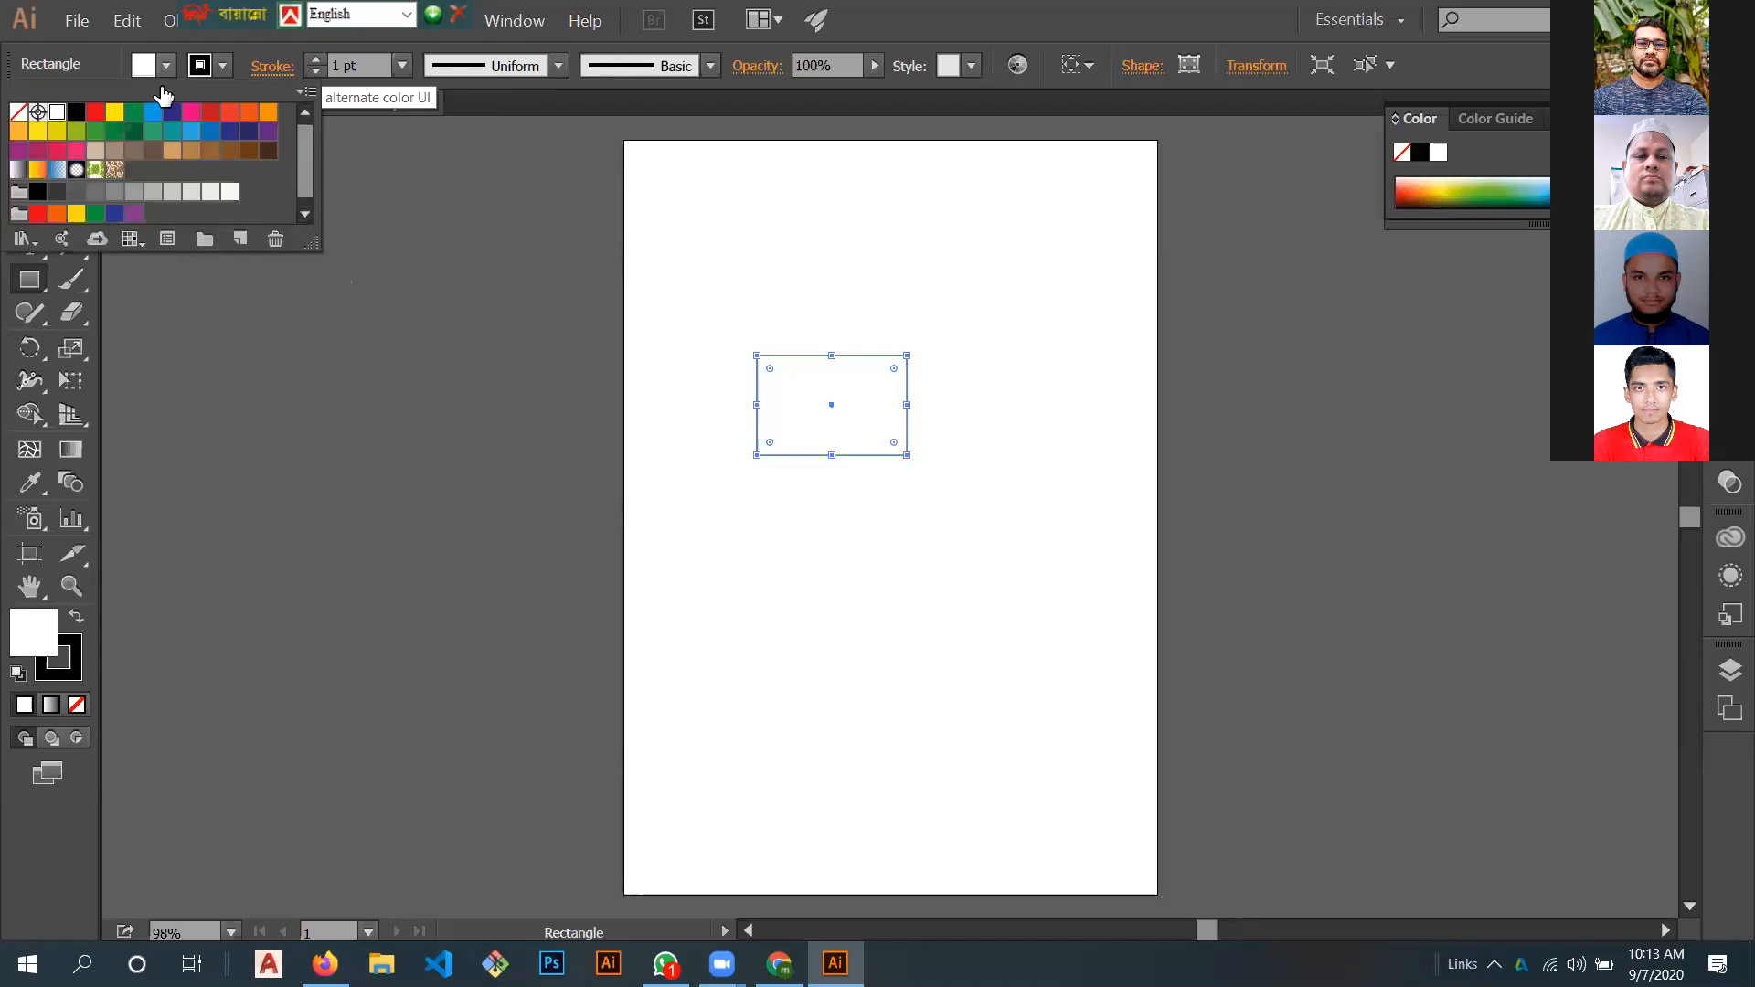
scroll(165, 137, down, 1)
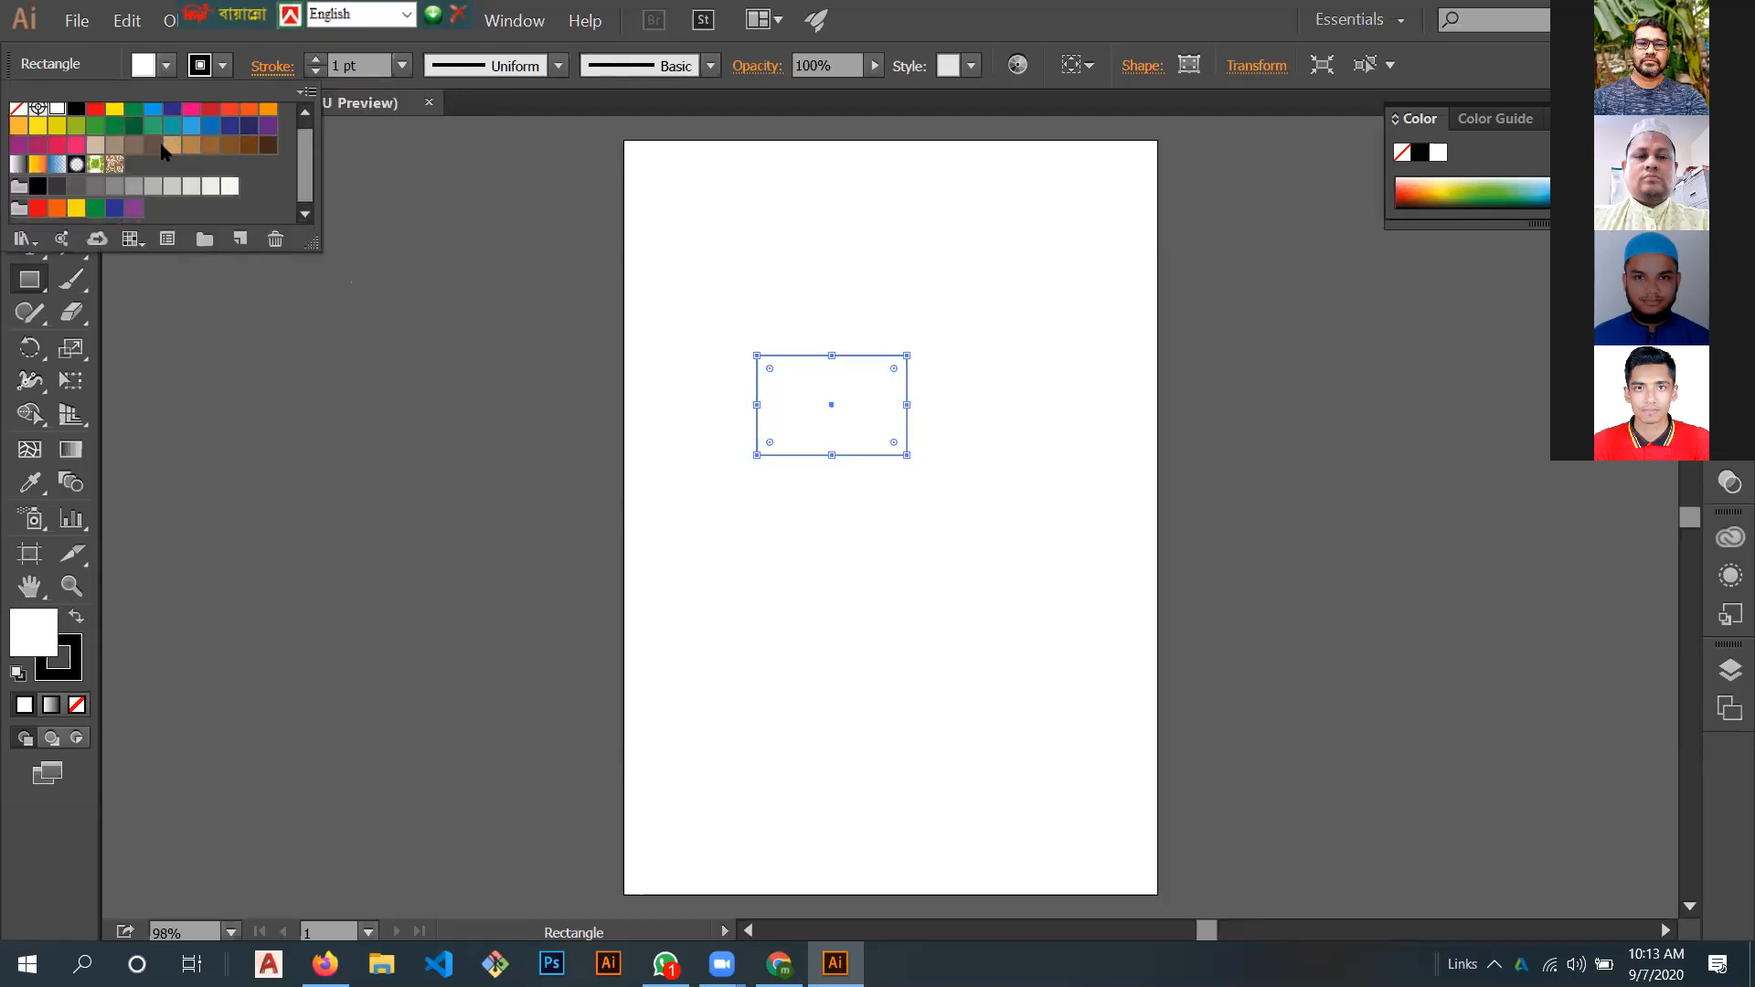
scroll(164, 152, up, 1)
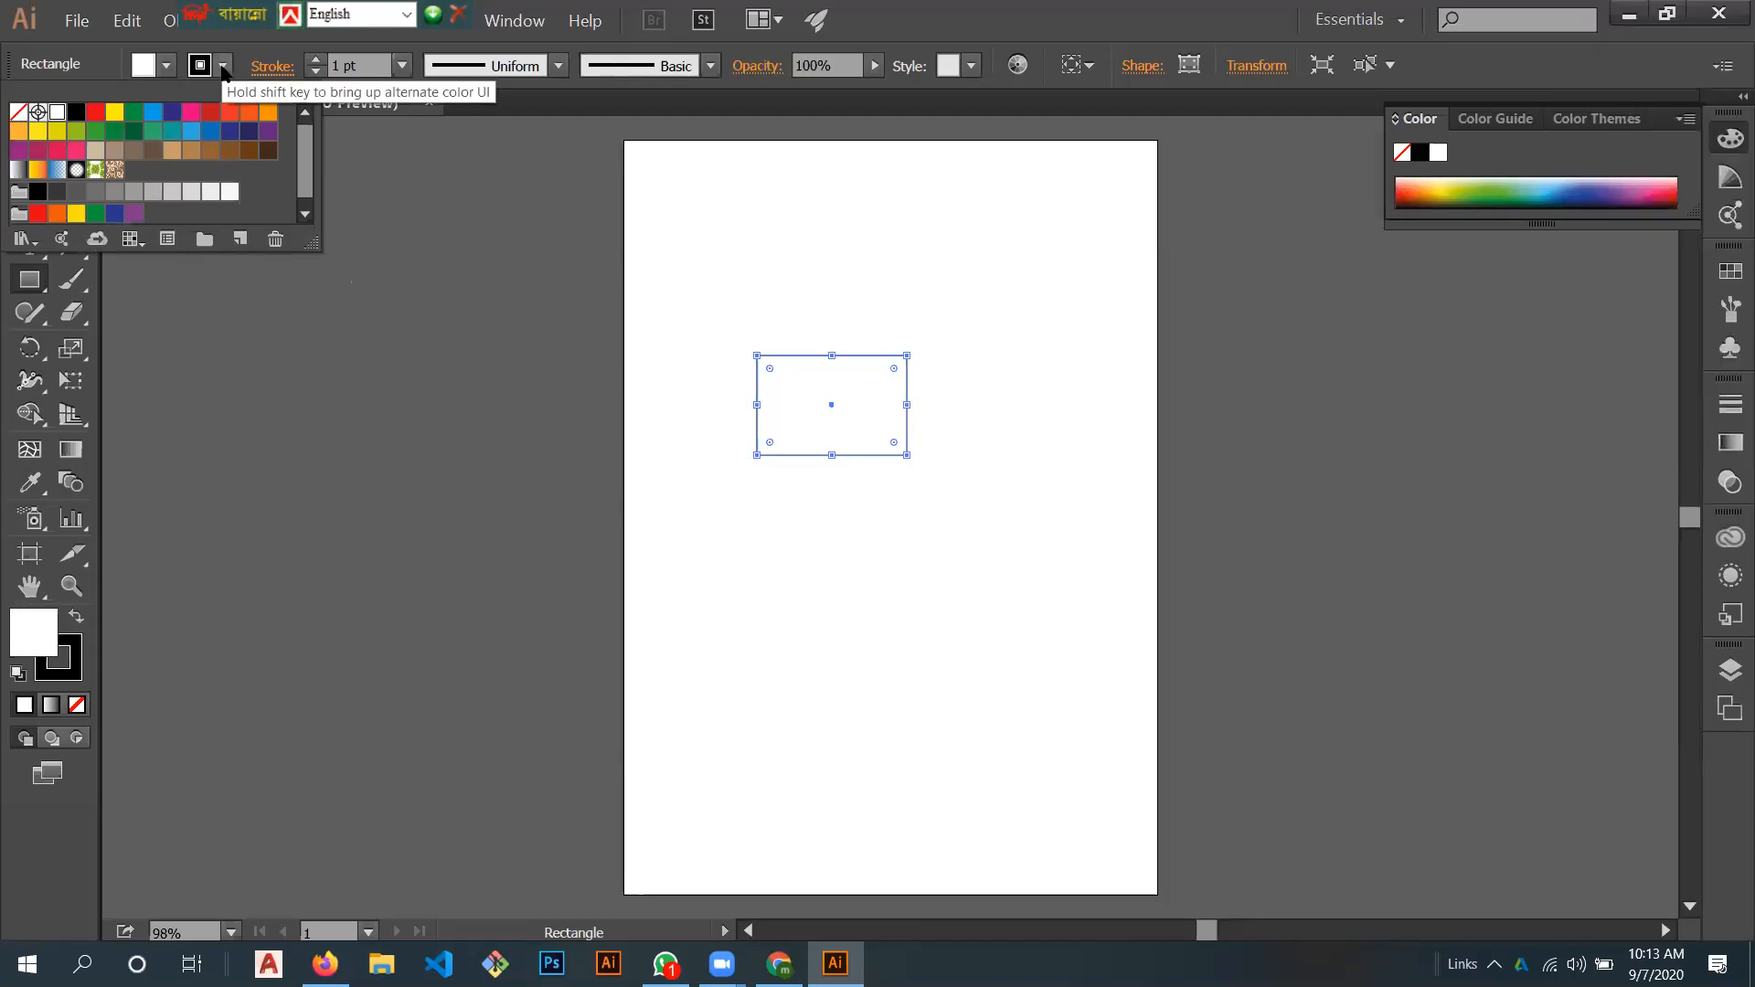
click(223, 66)
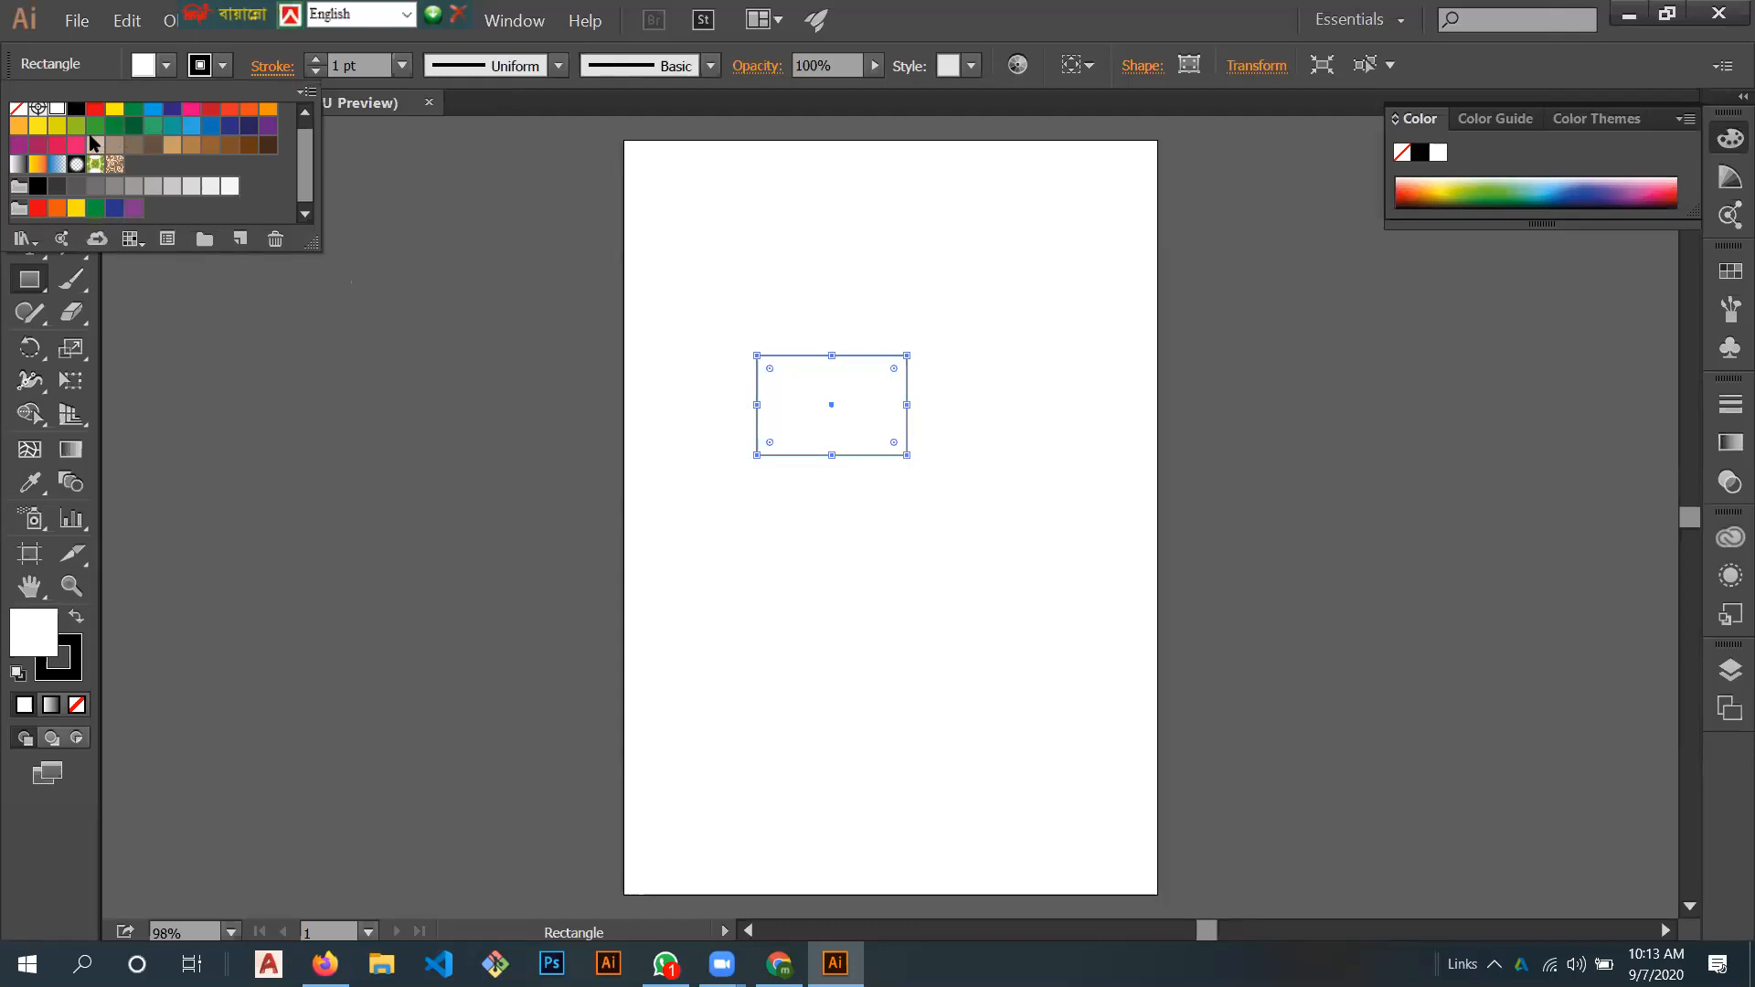
scroll(94, 141, up, 1)
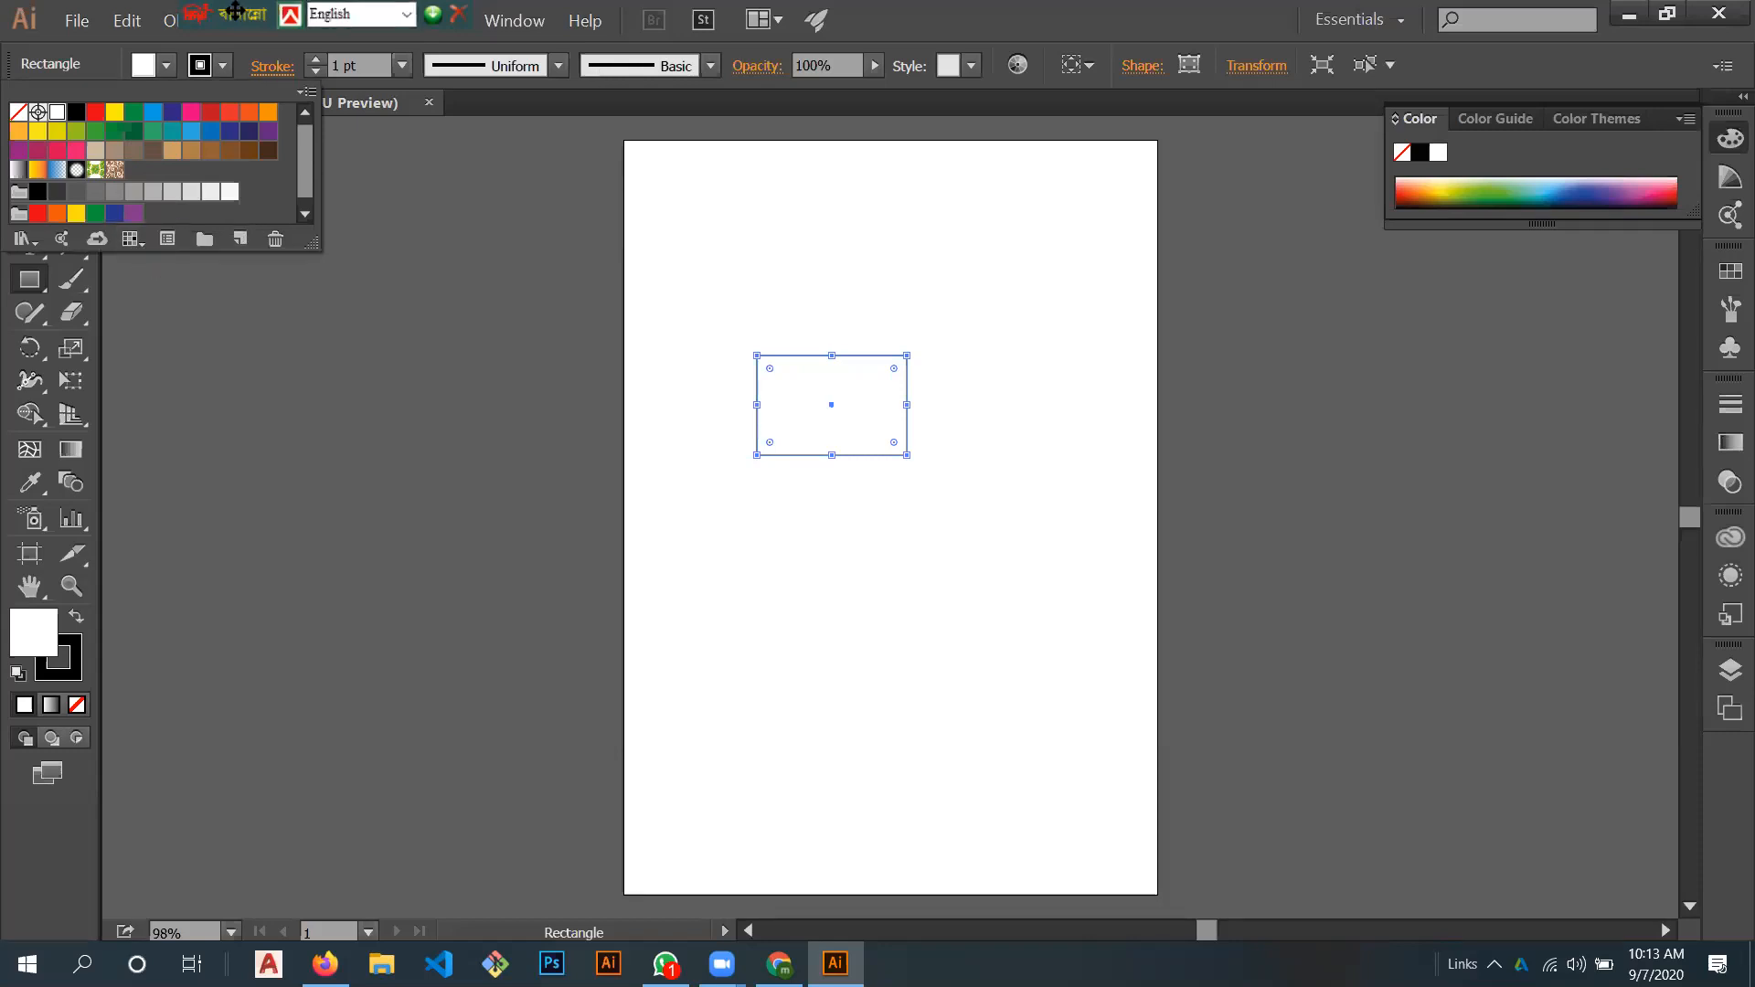
Step: Move the floating keyboard-language bar clear of the menu names and view the list of available panels
click(237, 15)
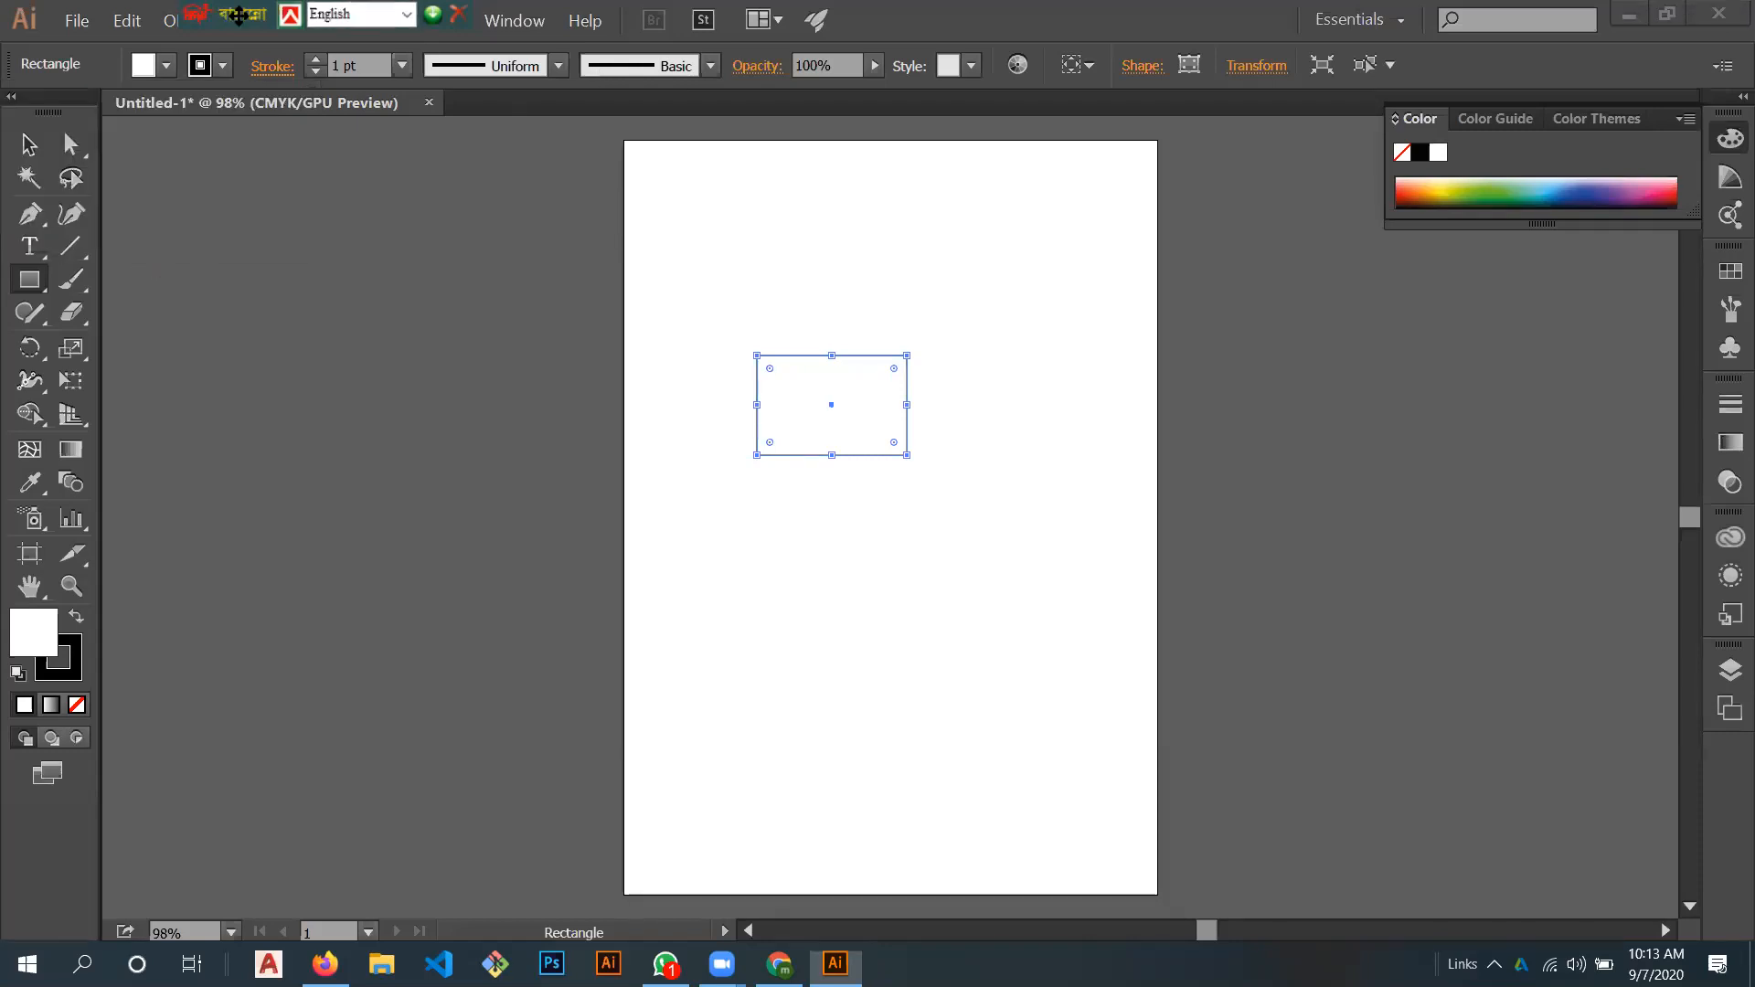
drag(238, 14, 1101, 15)
click(513, 20)
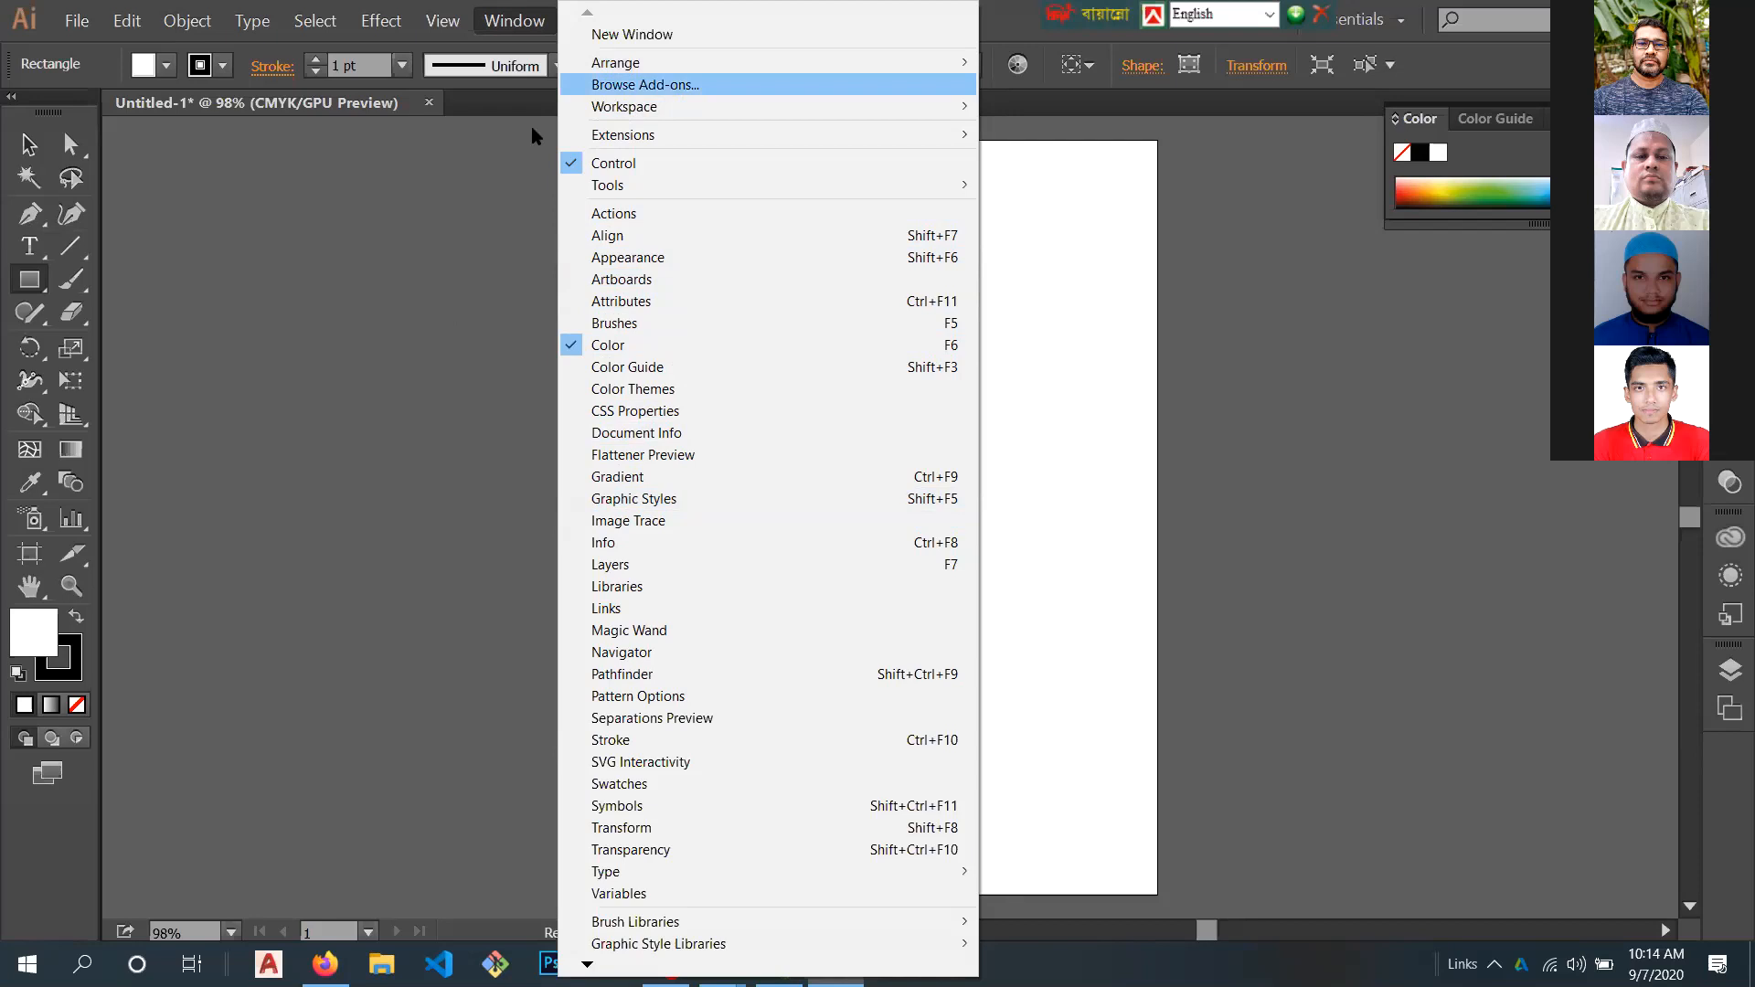
click(358, 212)
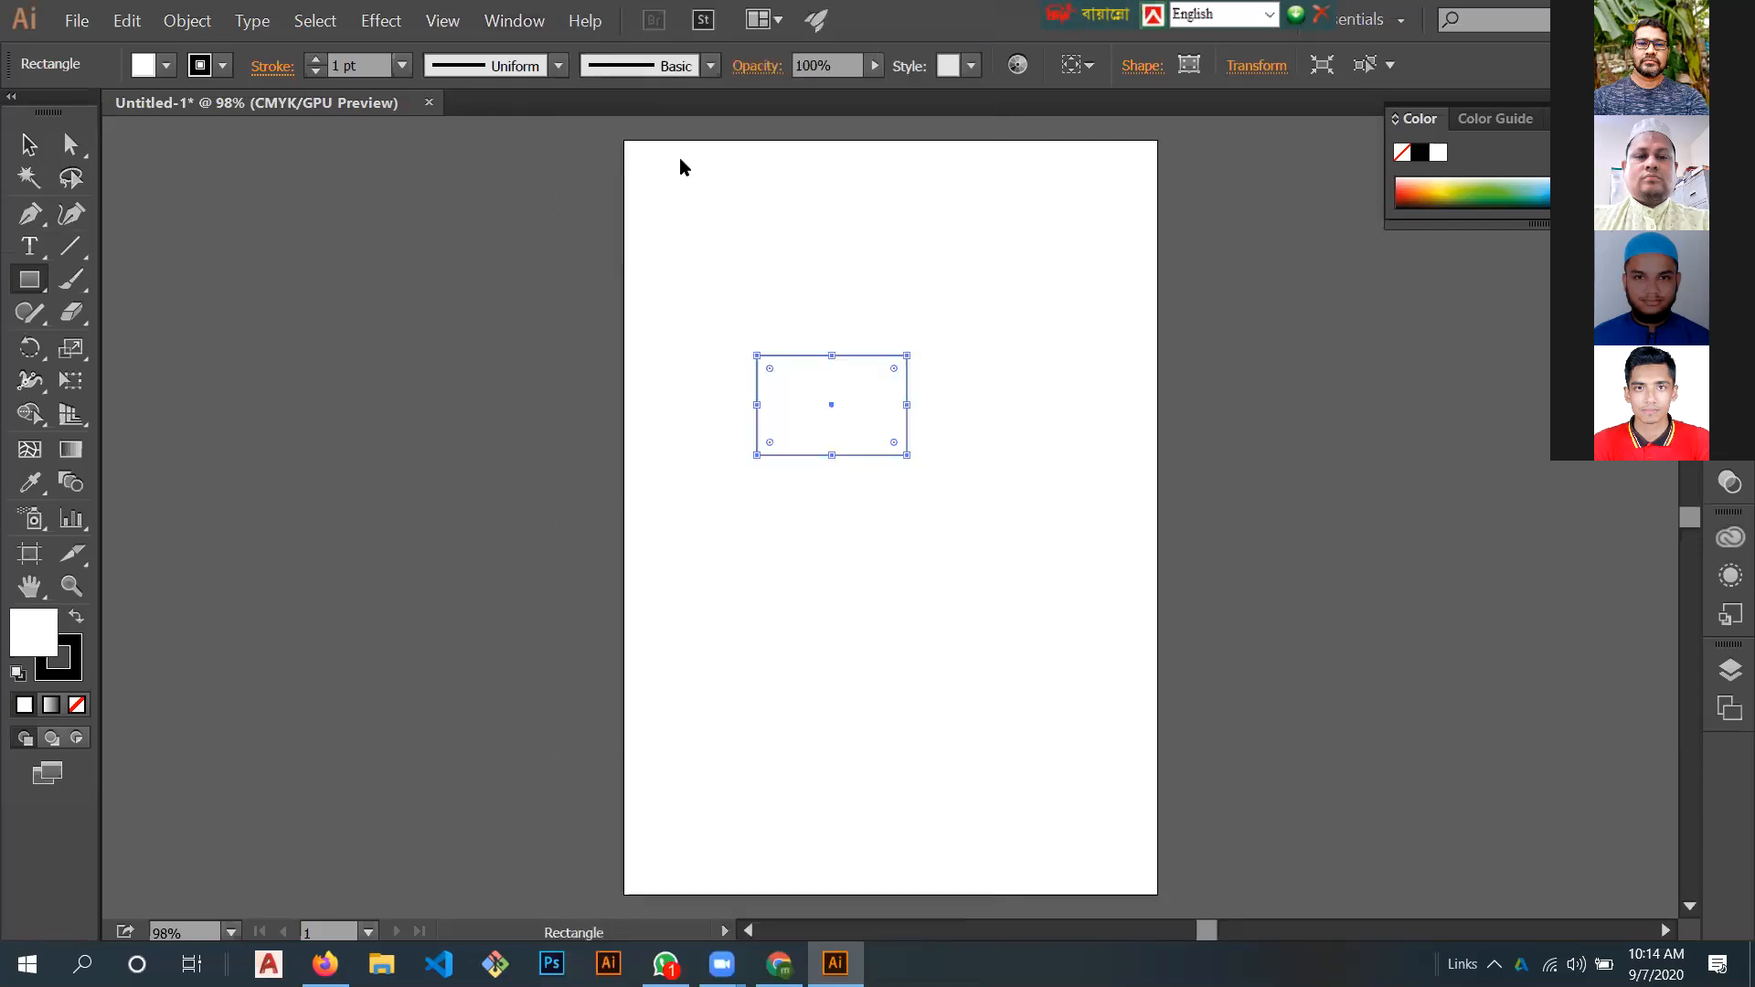
Step: Display the Layers panel for the new document
scroll(872, 246, up, 10)
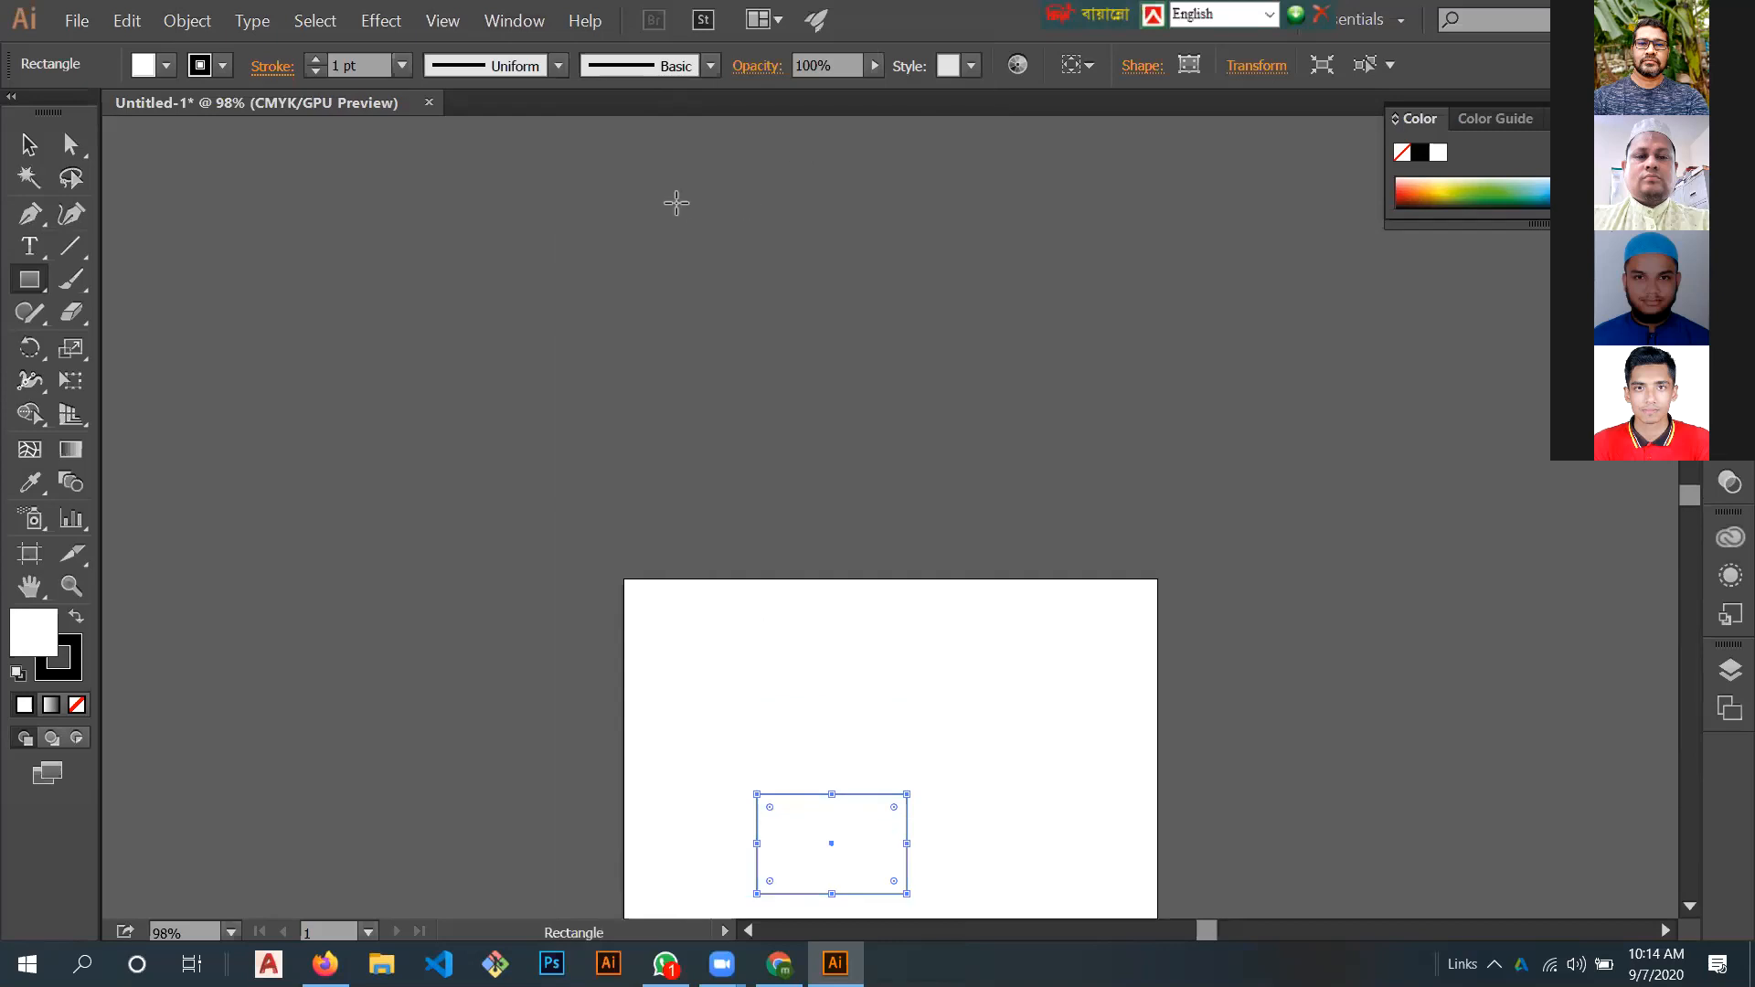
scroll(699, 224, down, 7)
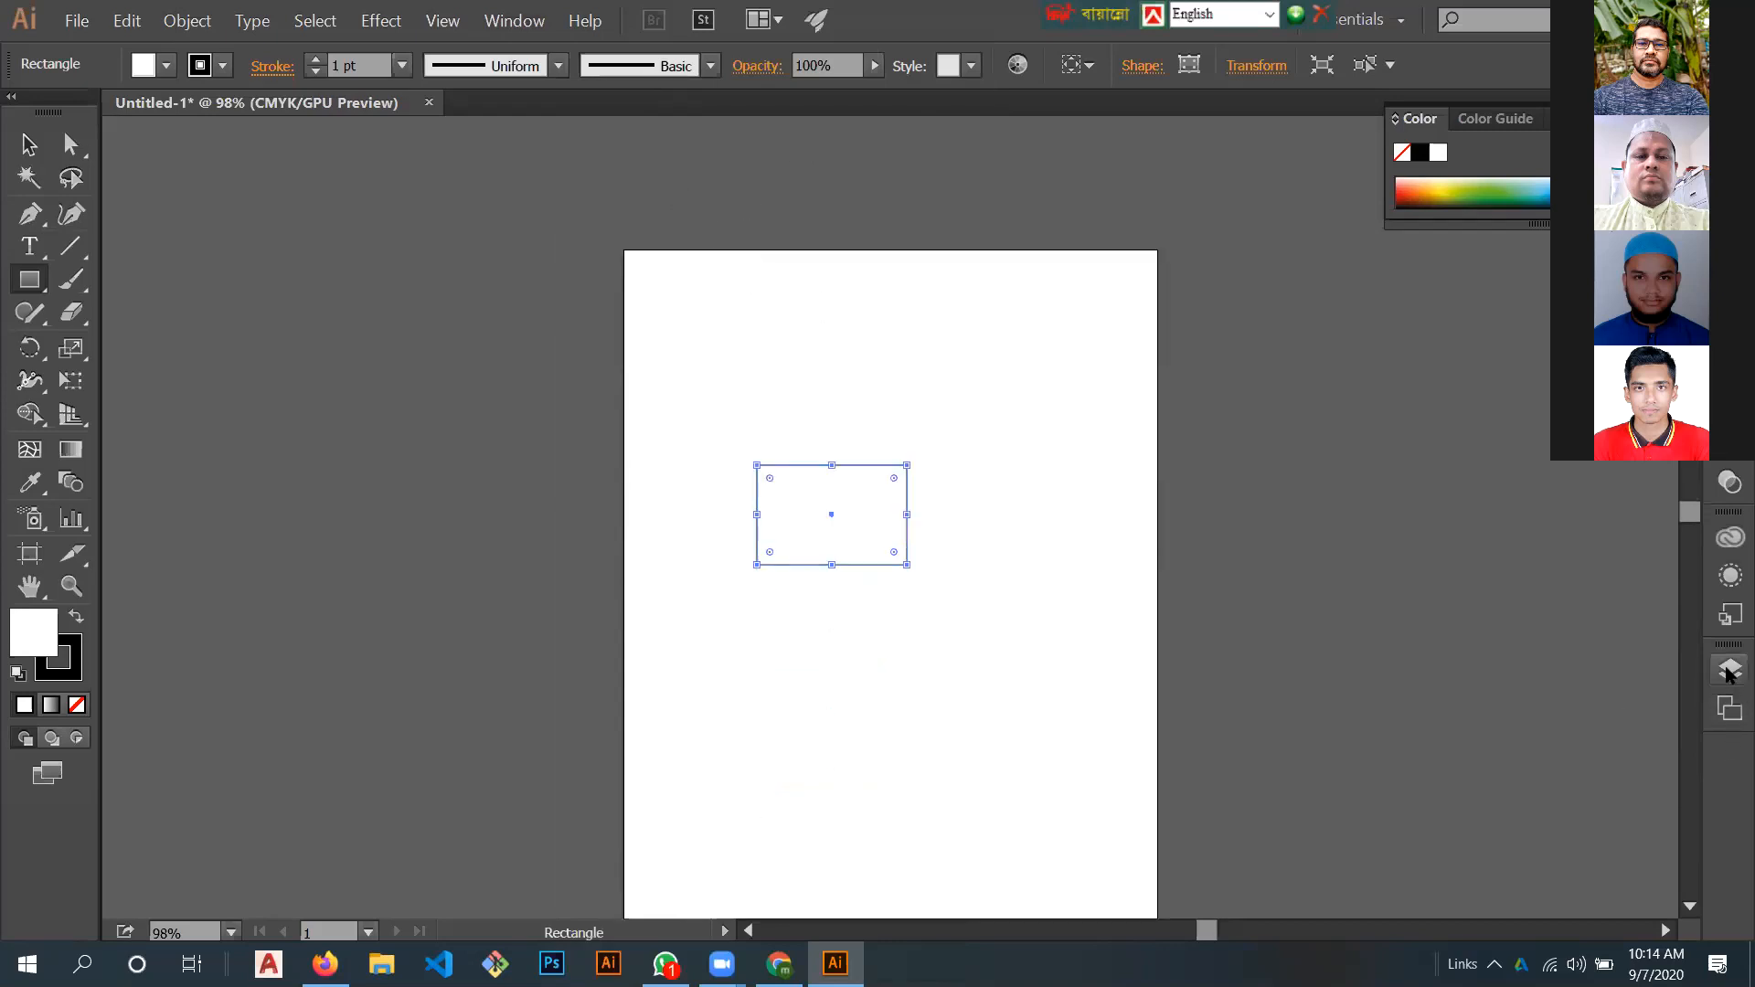
click(1730, 672)
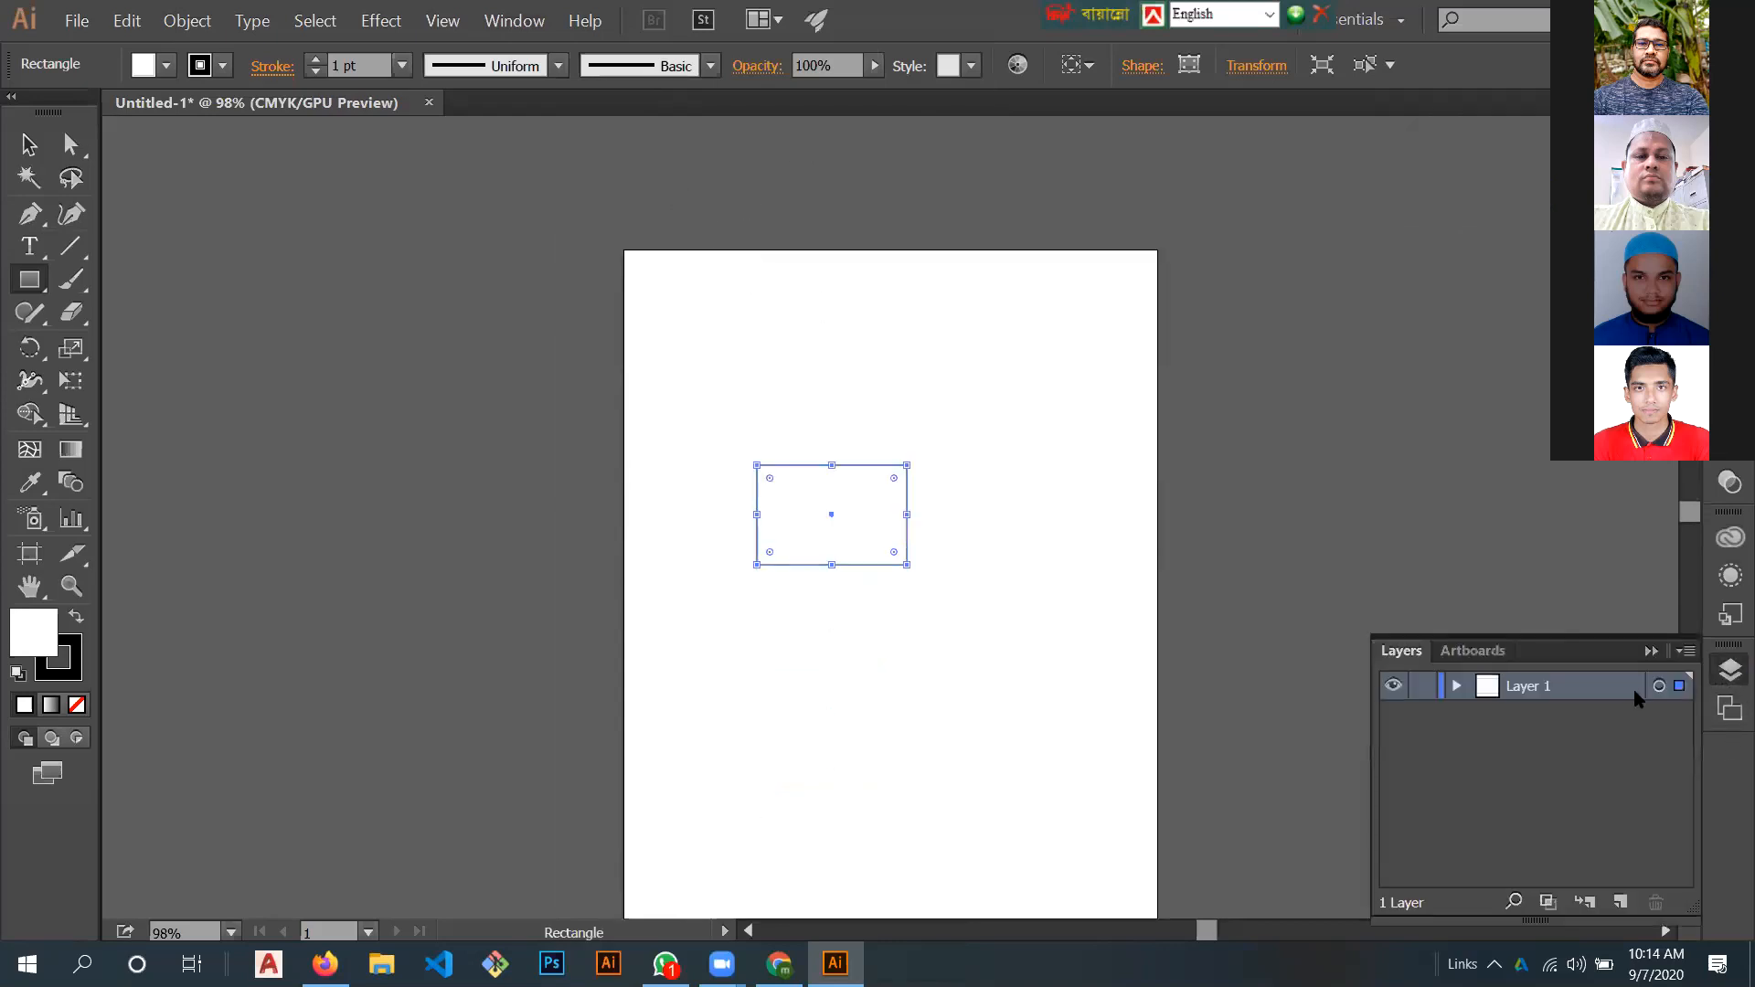
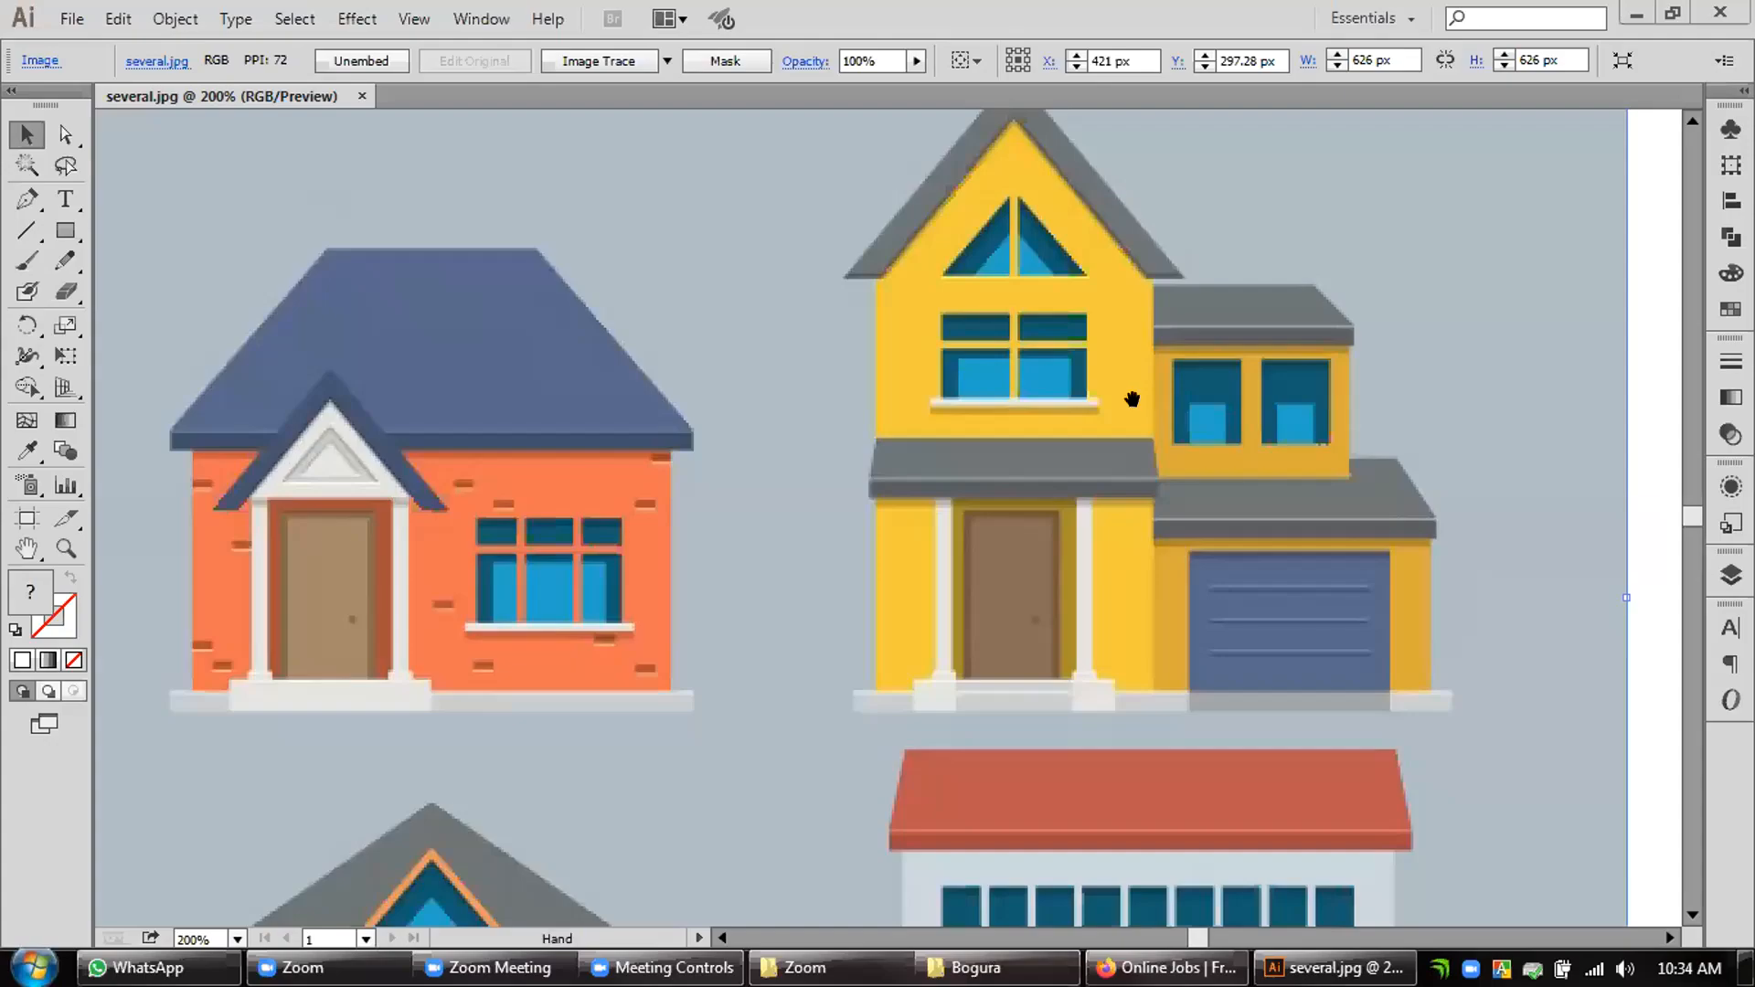
Step: Deselect the house collection image and examine the yellow house, from the whole building at 150% to its gable at 400%
scroll(1175, 504, down, 1)
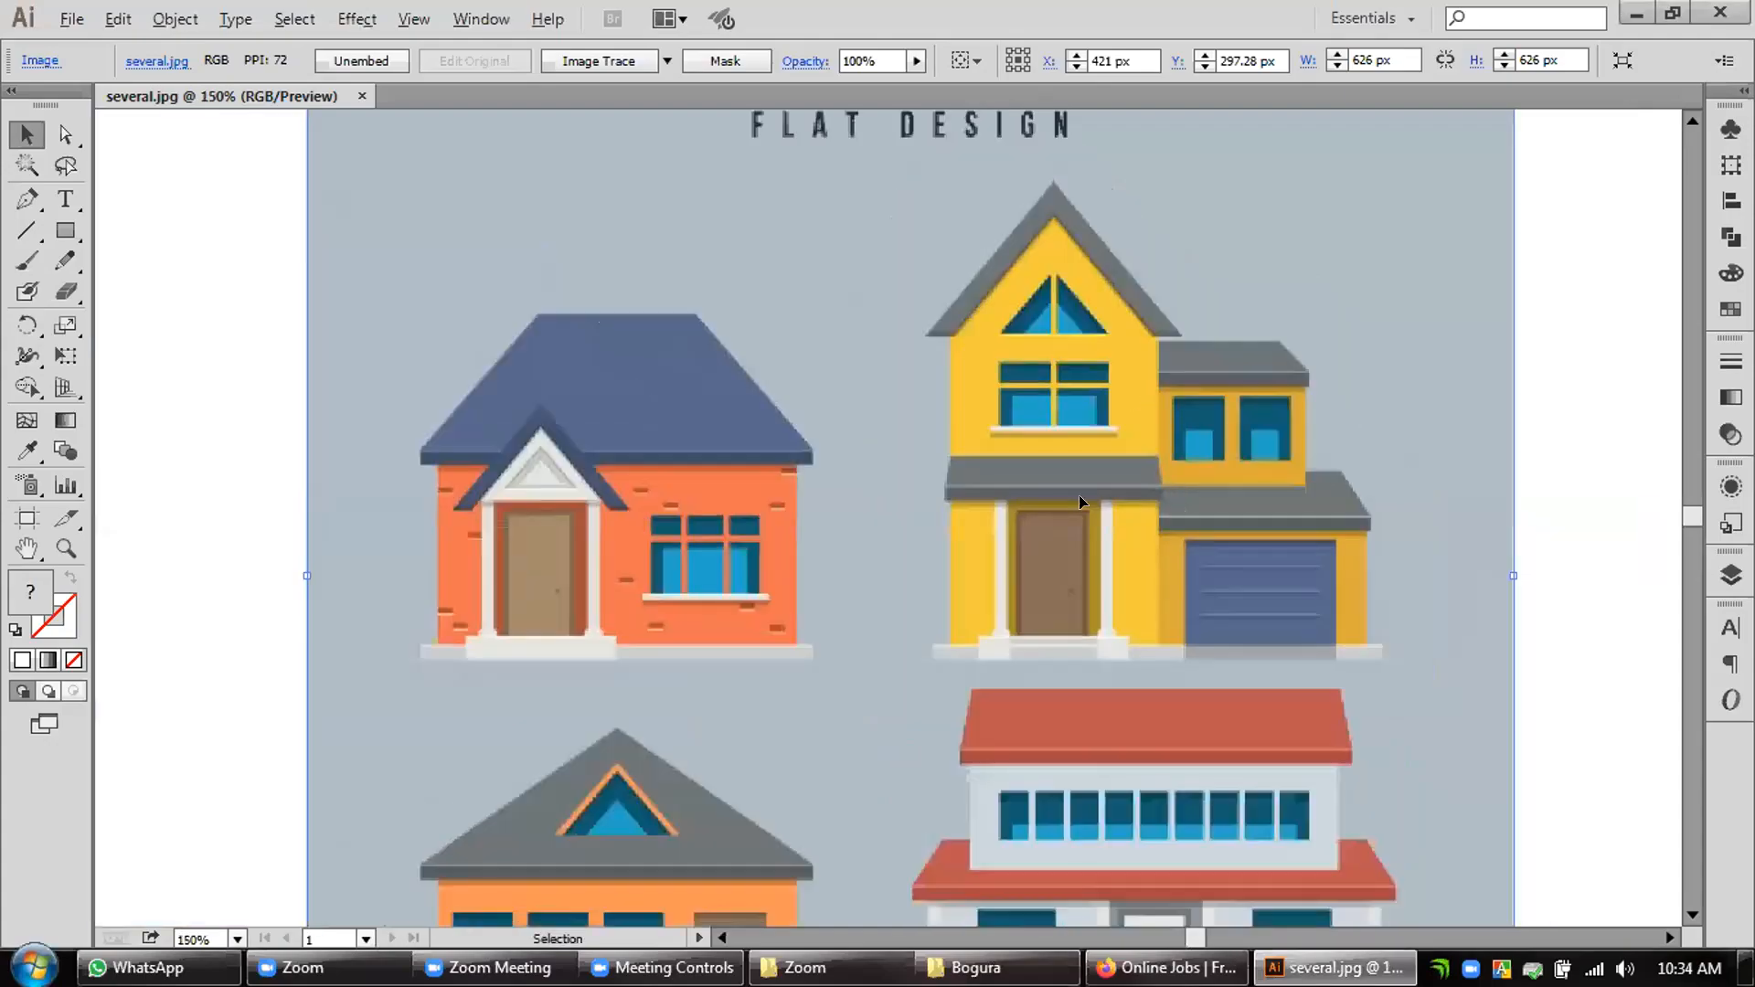
key(space)
drag(1298, 539, 1096, 661)
drag(956, 594, 1057, 584)
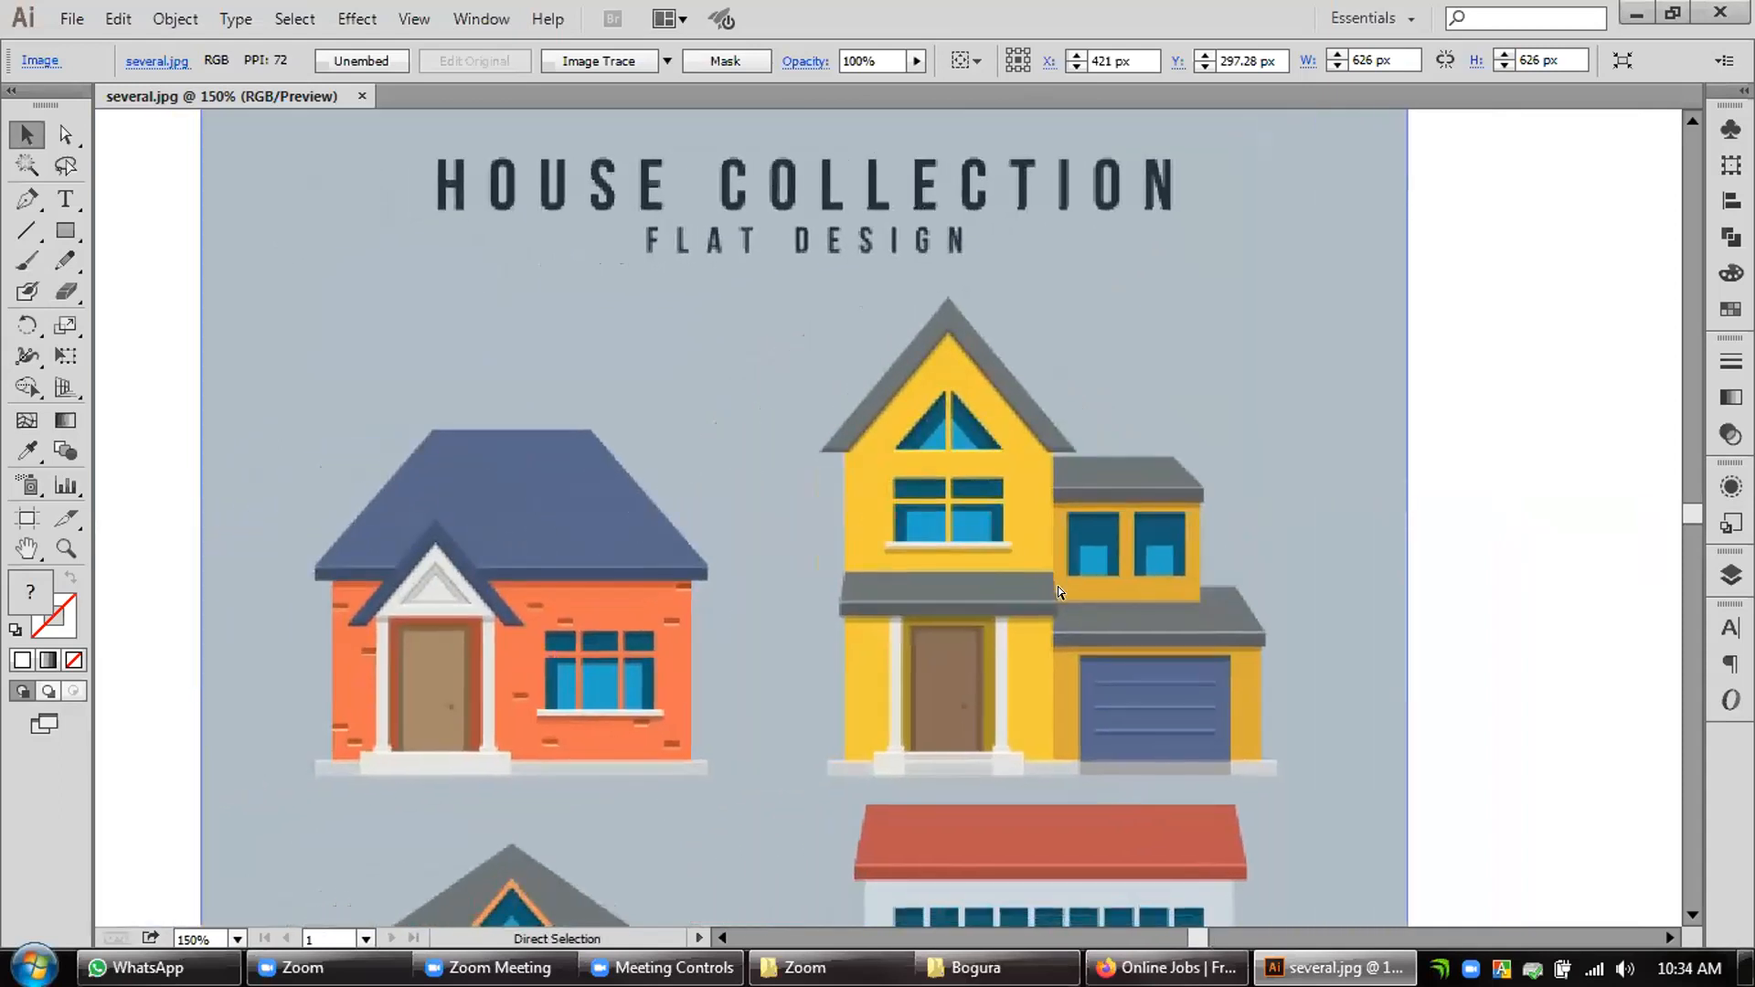
key(ctrl+shift+a)
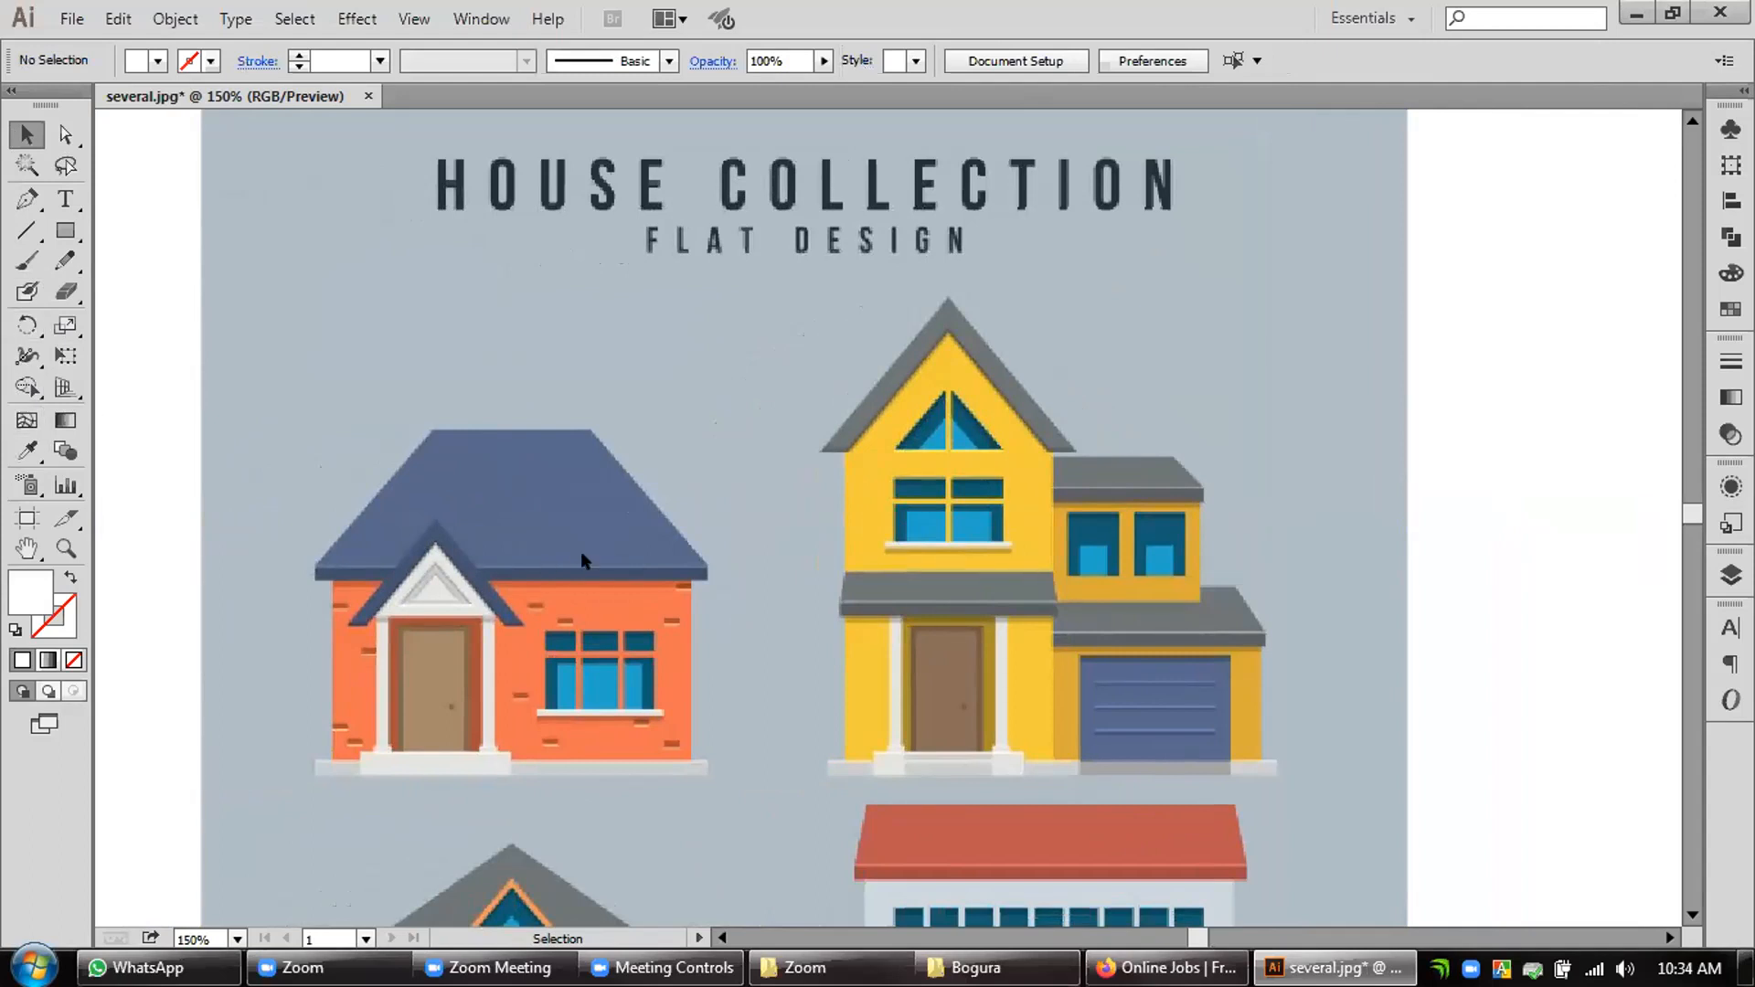
scroll(925, 540, up, 1)
drag(1201, 523, 1058, 514)
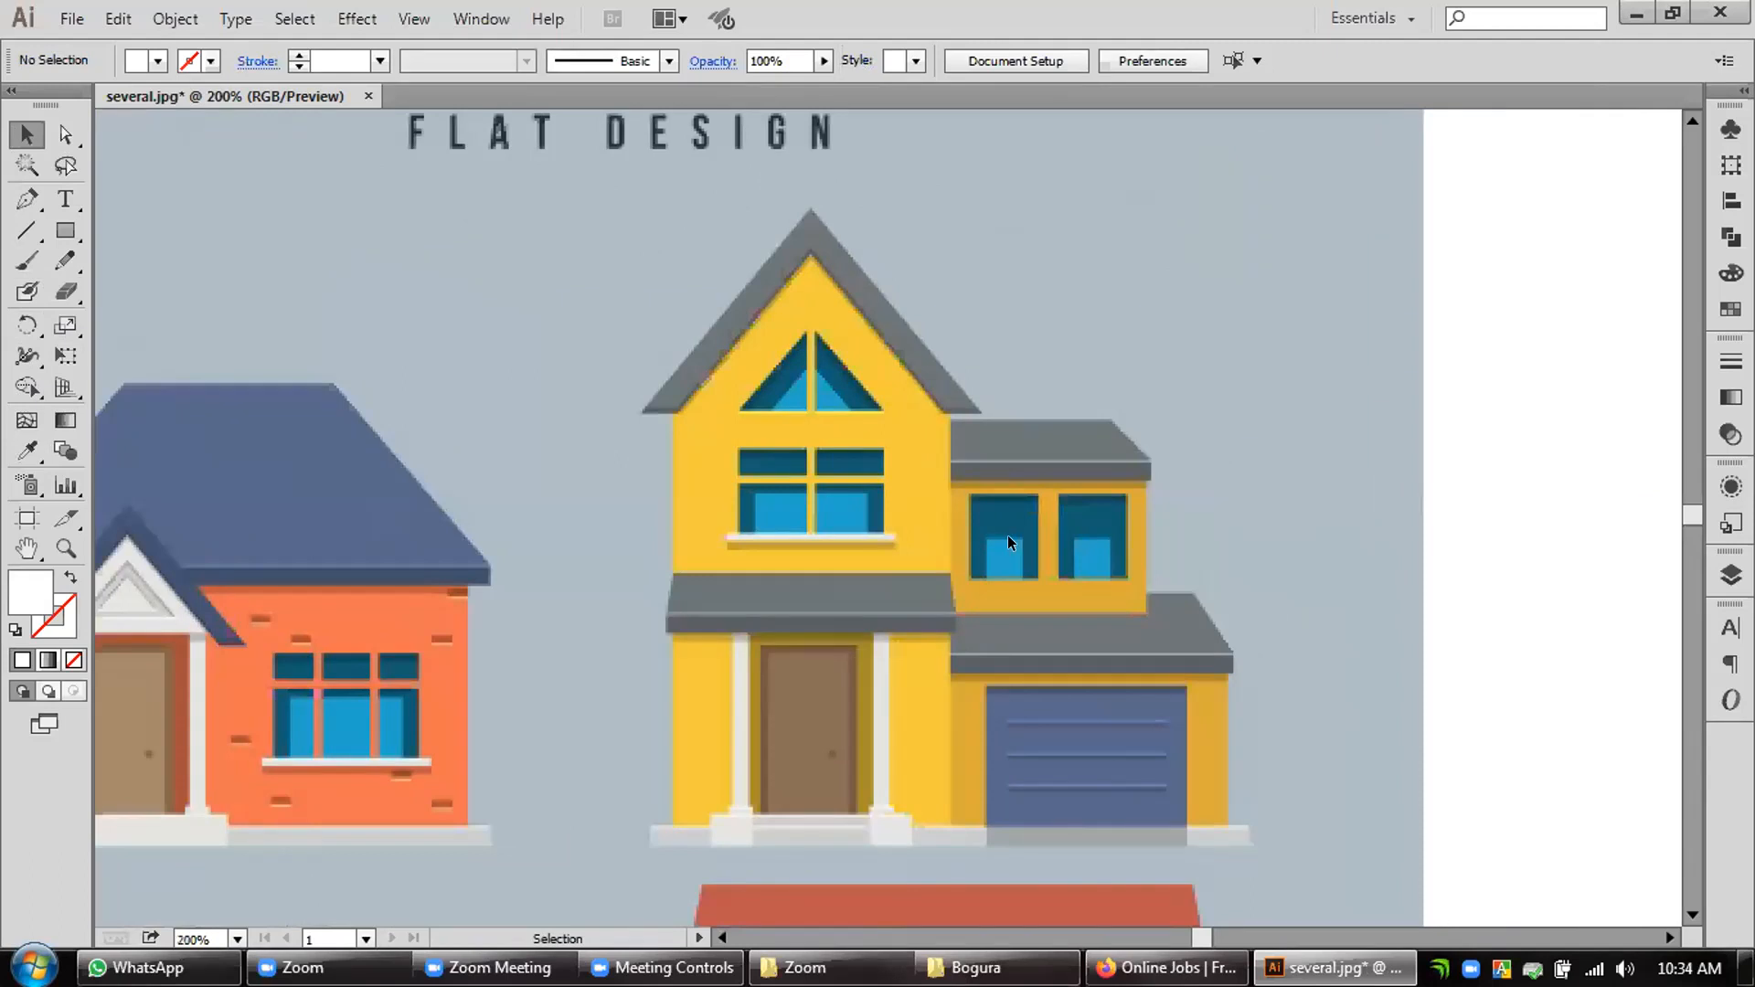
drag(848, 362, 826, 520)
scroll(764, 360, up, 2)
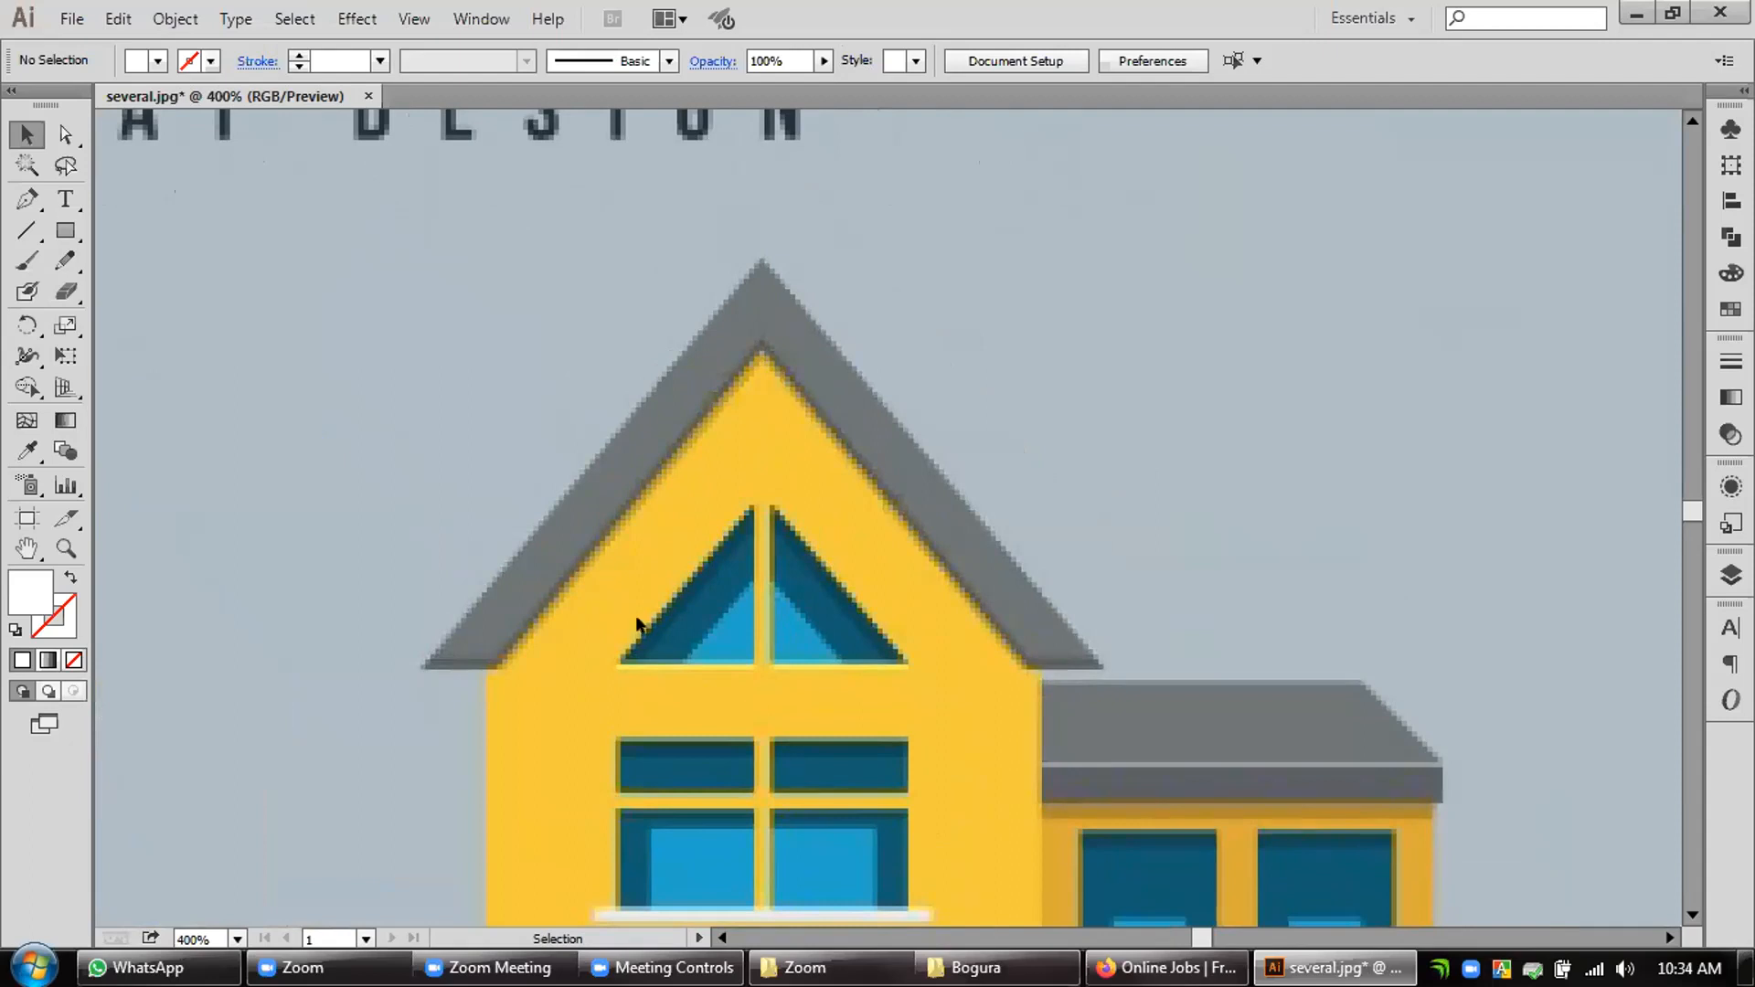
Step: Draw a three-sided shape with the Polygon tool over the yellow house's gable roof
click(27, 199)
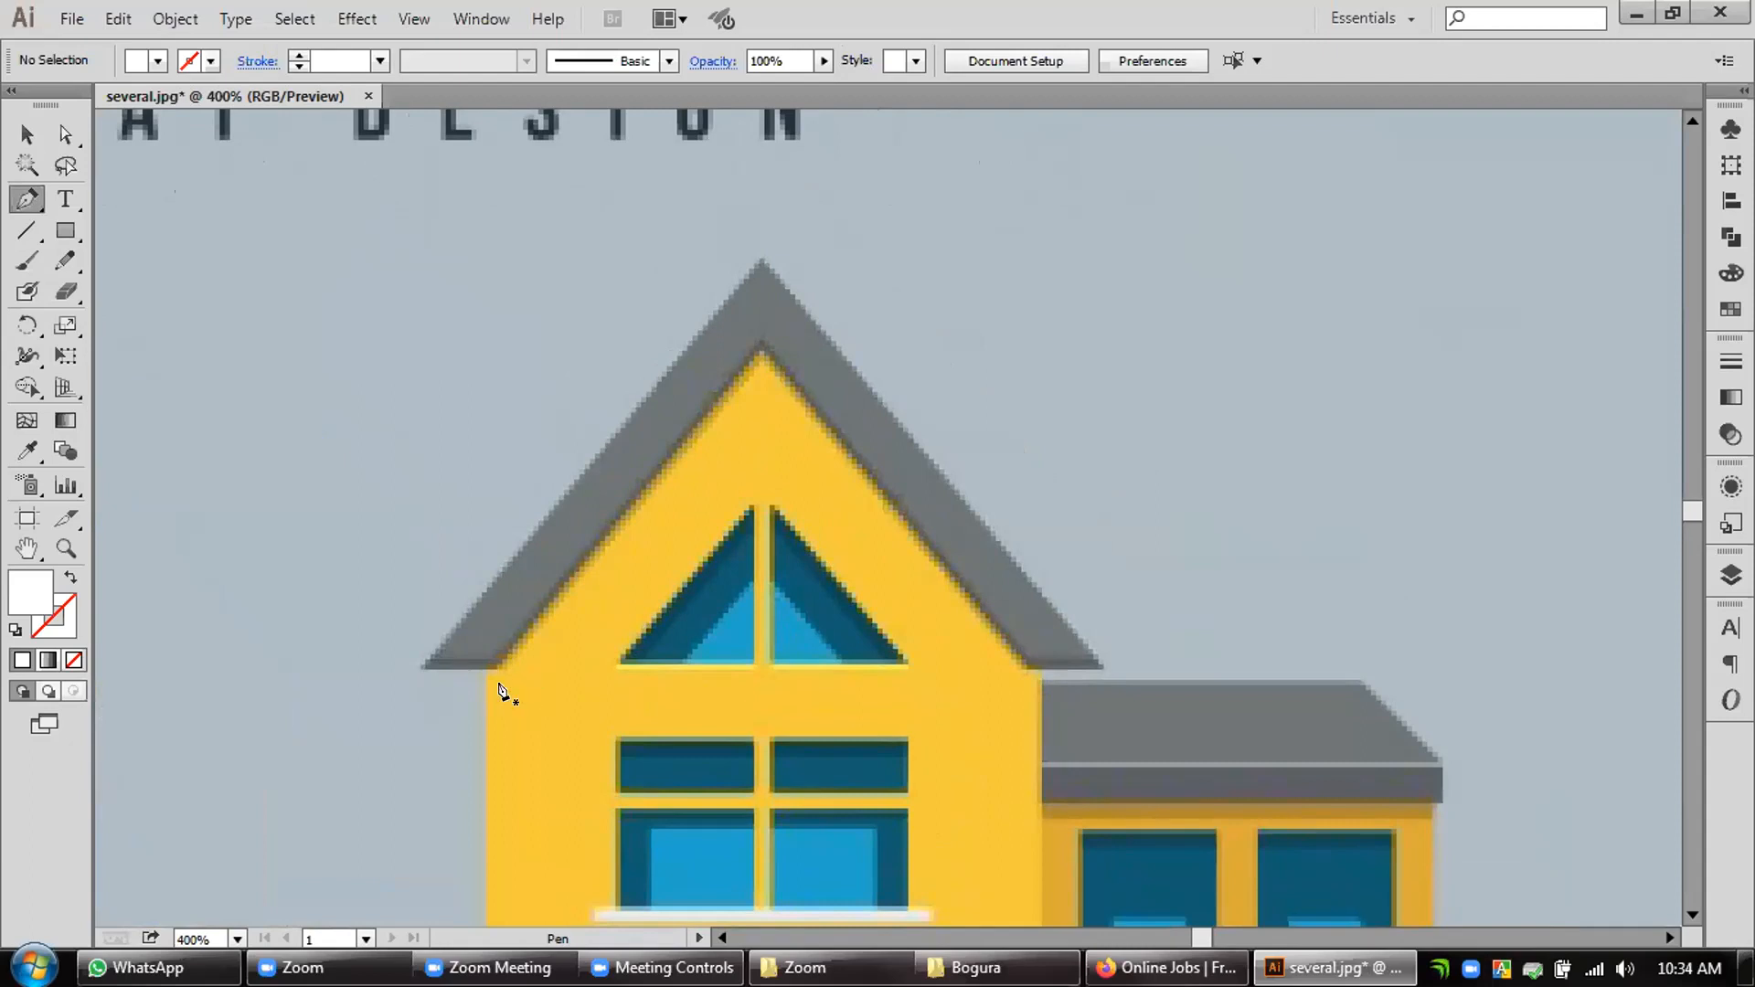
click(64, 234)
click(64, 234)
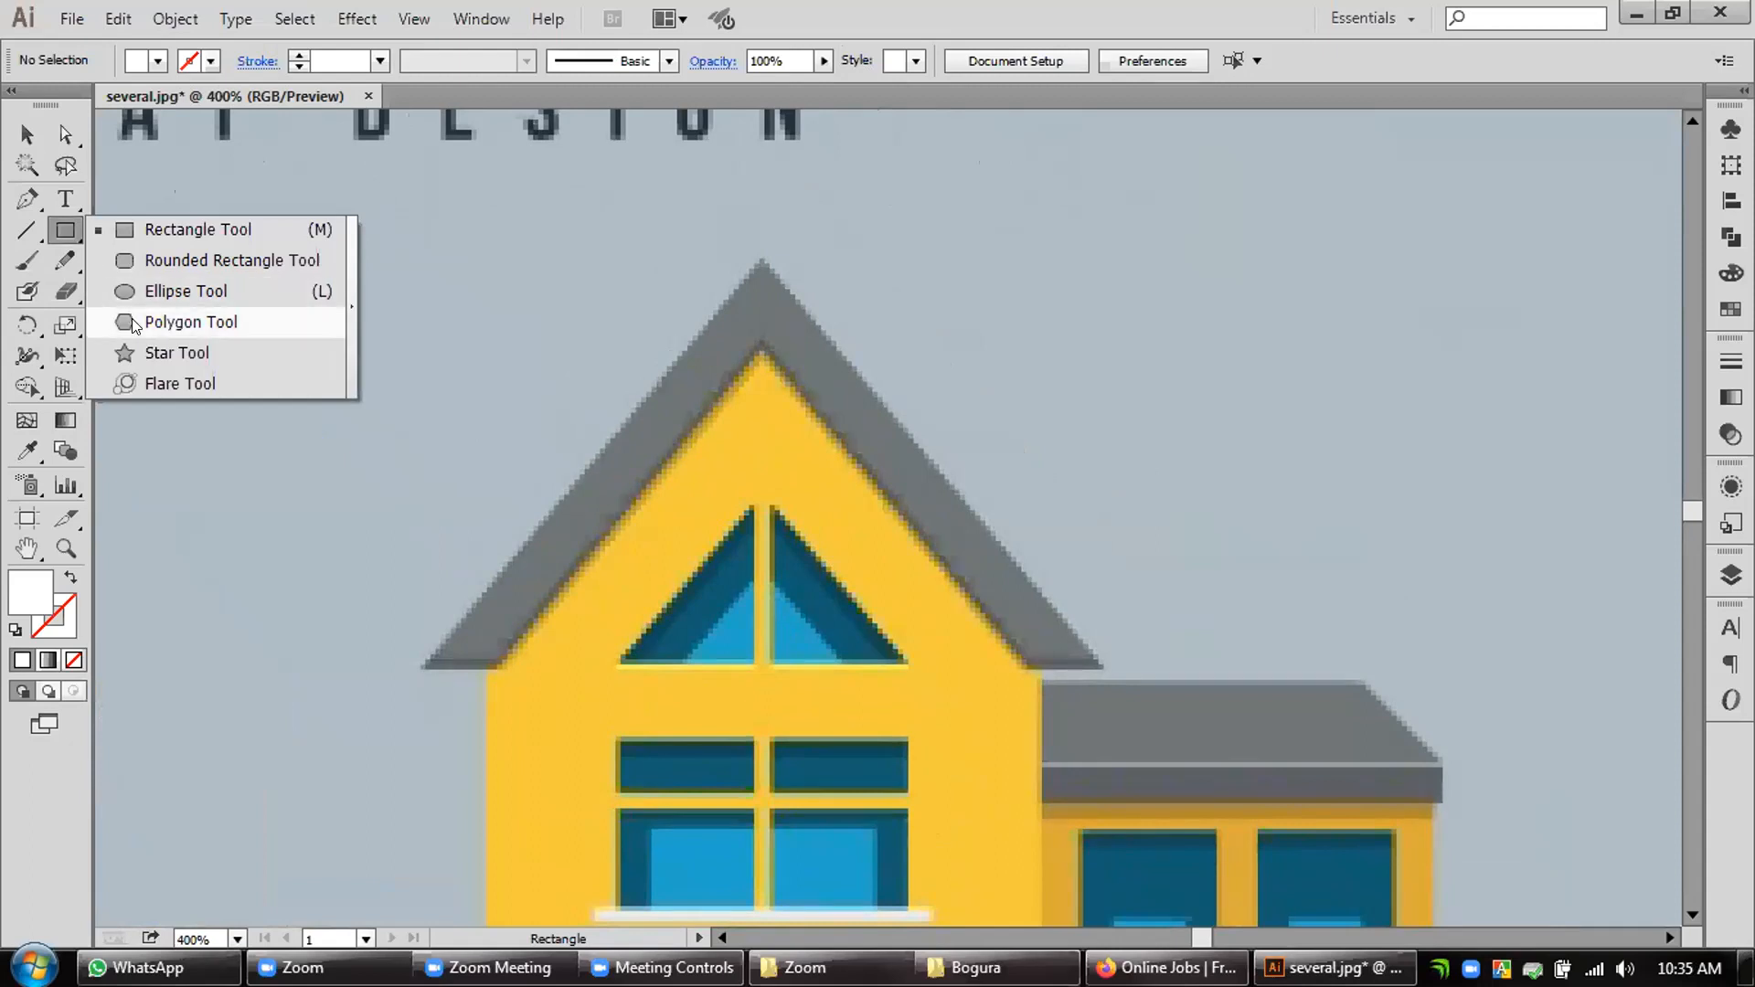
click(191, 322)
mouse_move(686, 369)
mouse_down()
mouse_move(792, 472)
mouse_move(816, 466)
mouse_move(914, 526)
mouse_move(984, 596)
mouse_up()
key(Down)
key(Down)
key(Down)
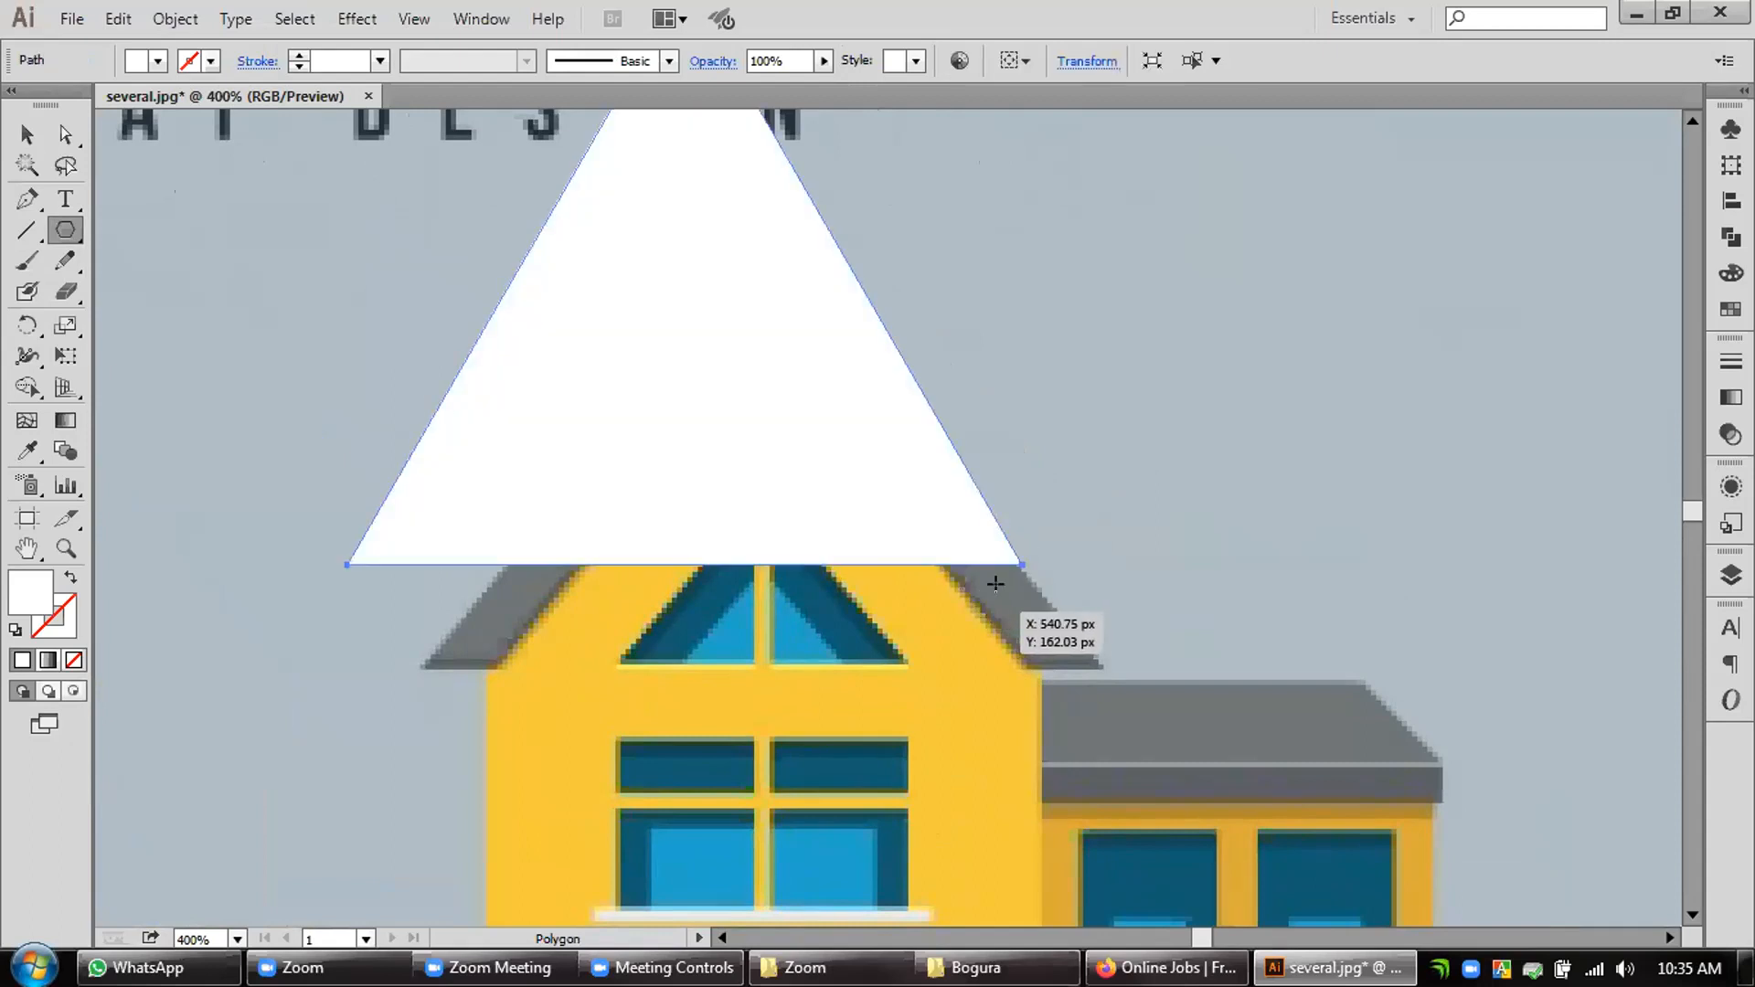
Step: Remove the triangle's fill and give it a black 0.2 pt stroke
click(74, 660)
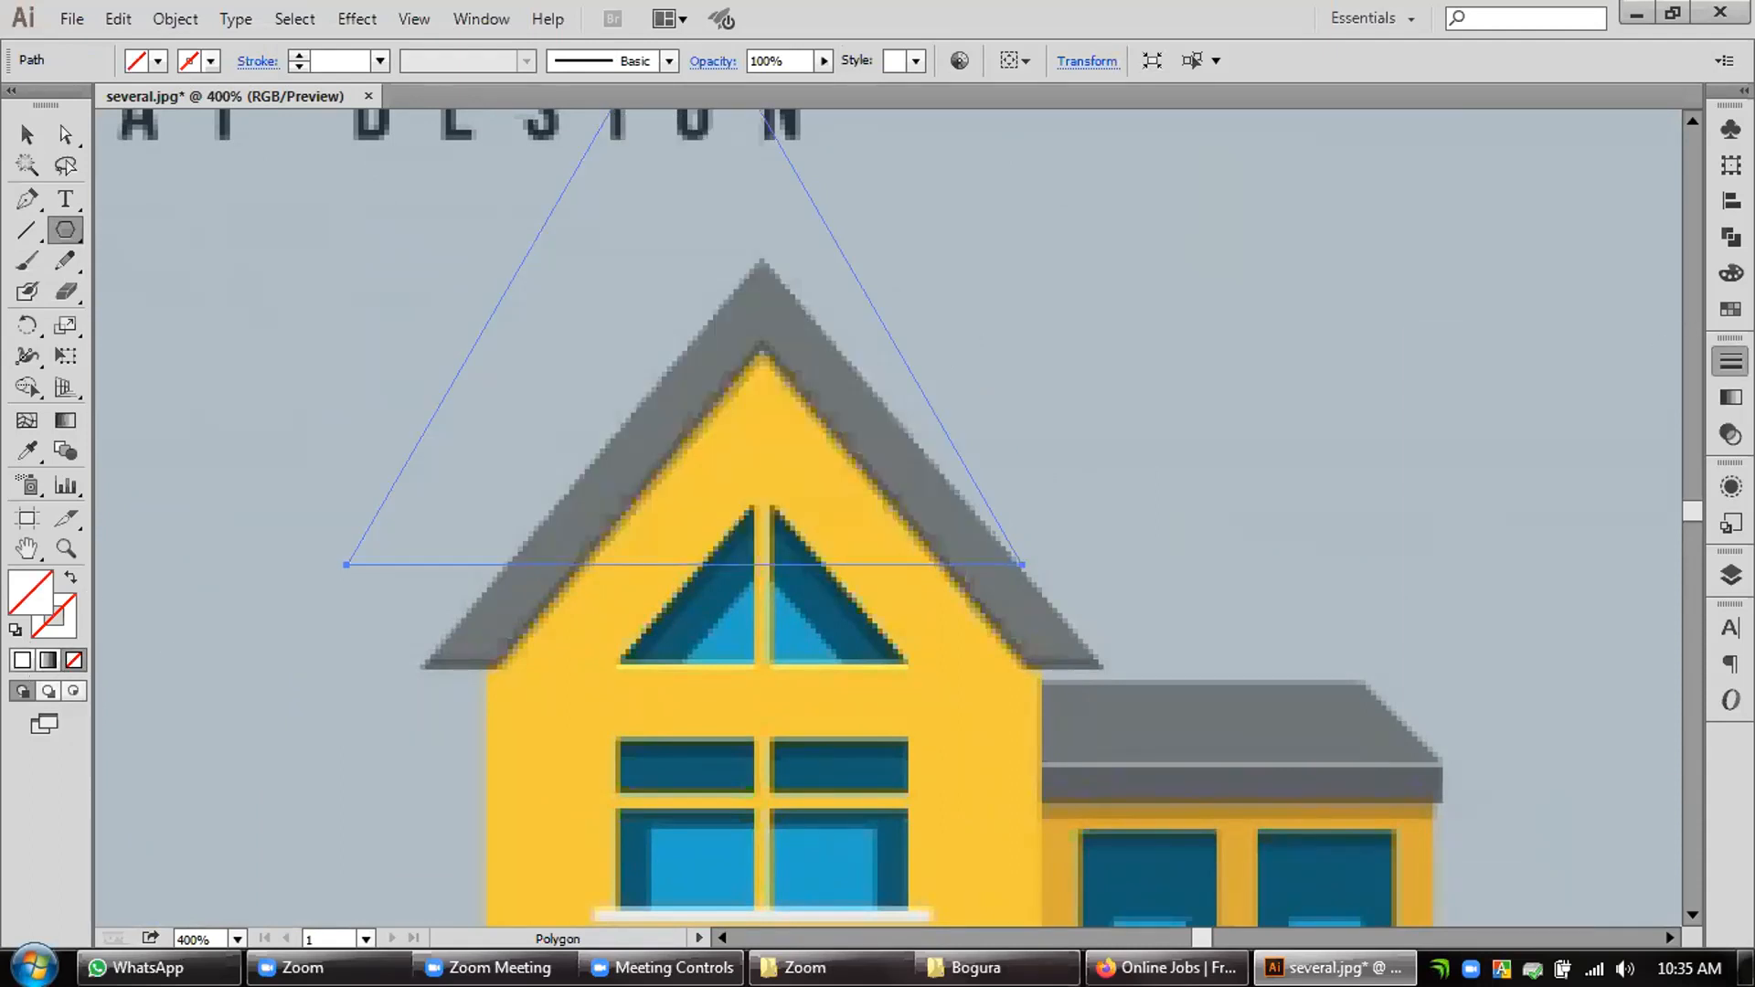
click(1730, 361)
click(1550, 370)
text(1)
key(Return)
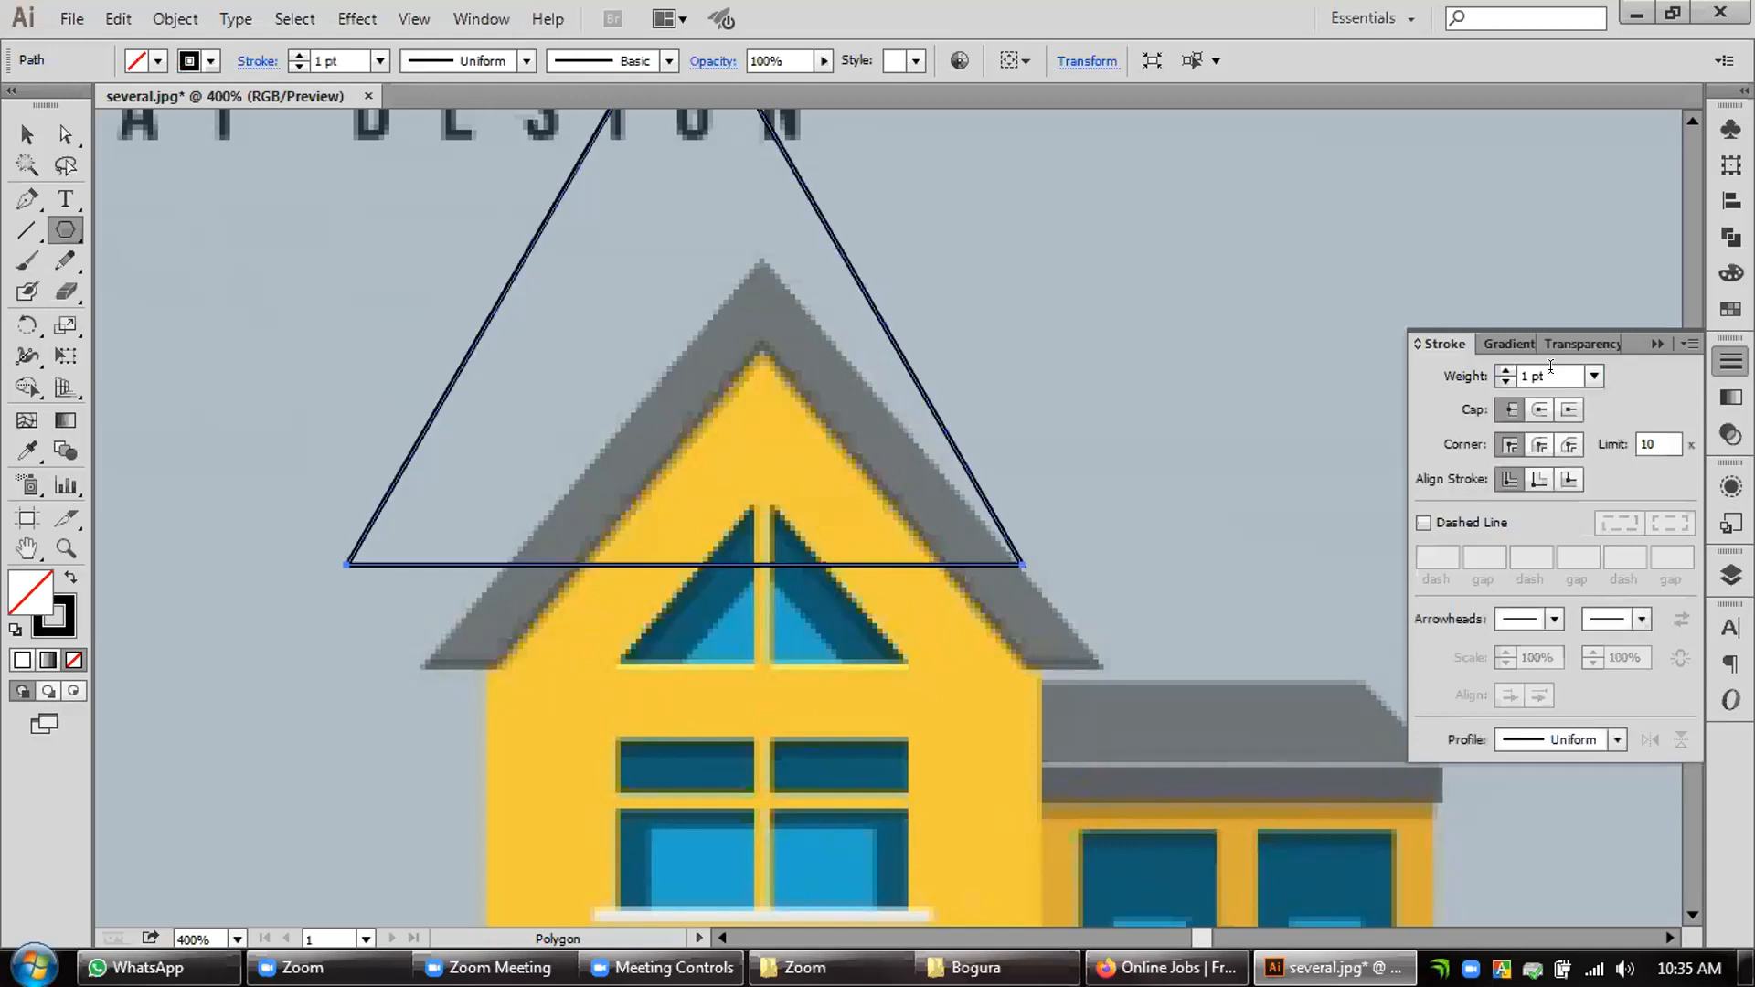
click(1536, 372)
click(1508, 479)
text(.2)
key(Return)
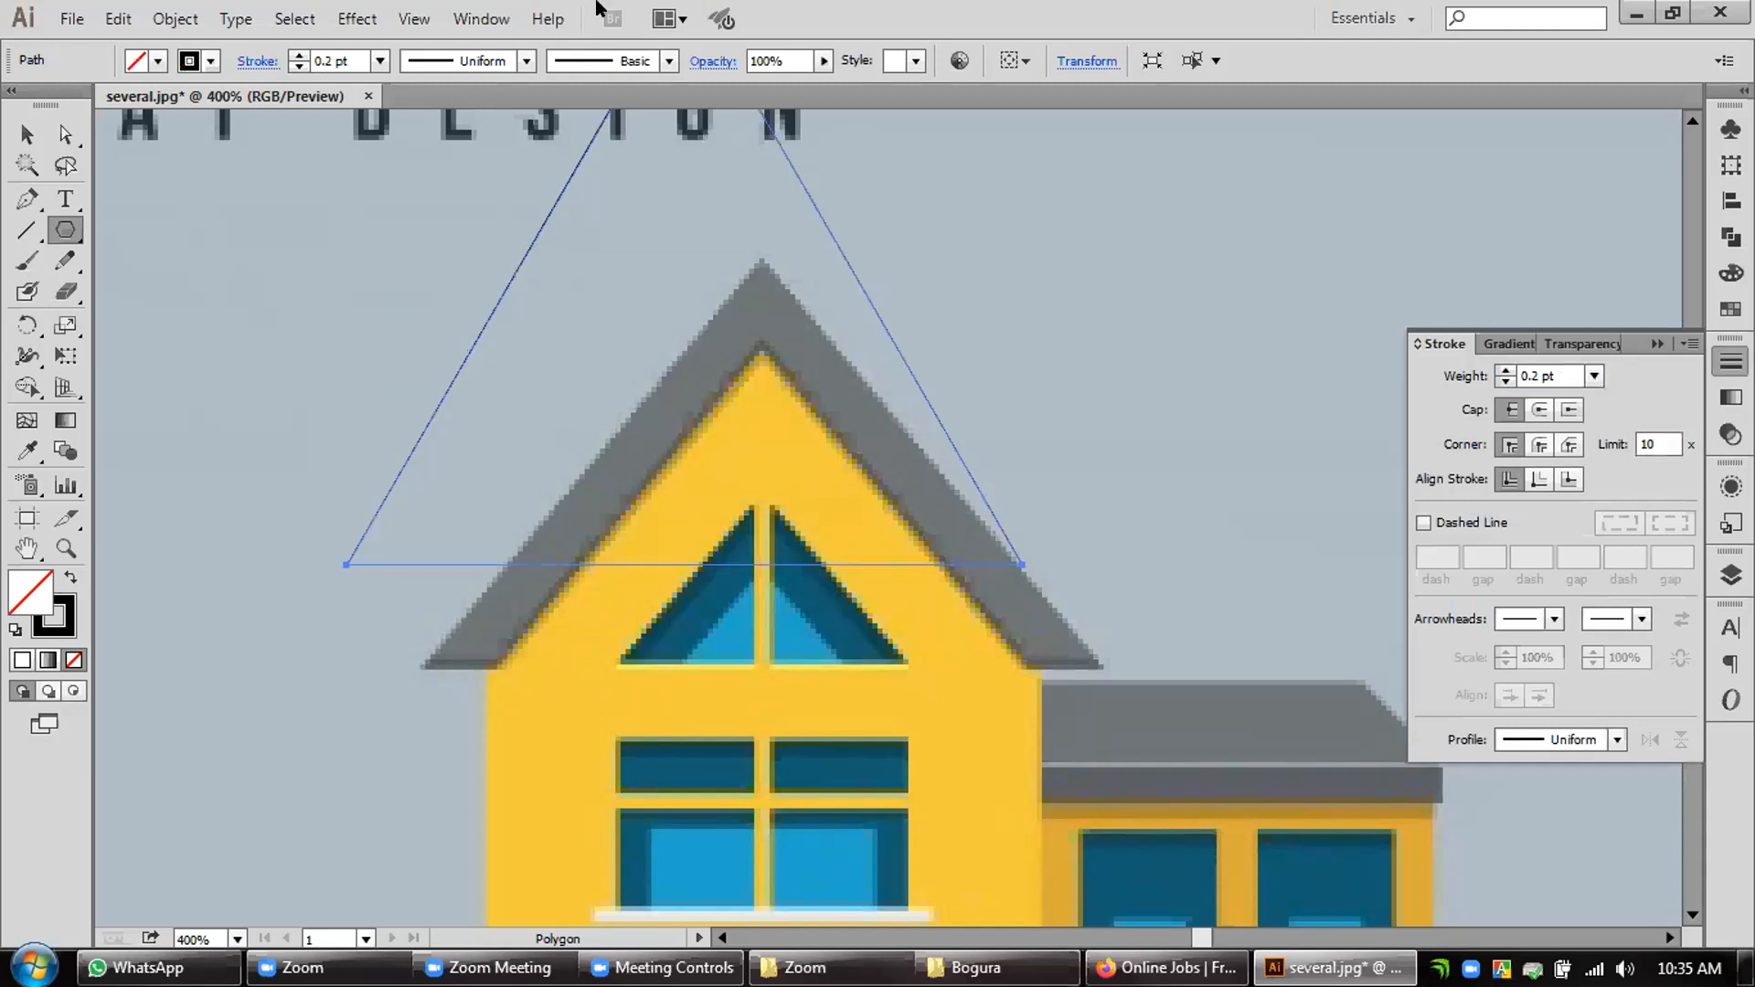
Step: Move the triangle onto the grey gable roof and reduce its height to match the roof's peak and lower corners
click(26, 134)
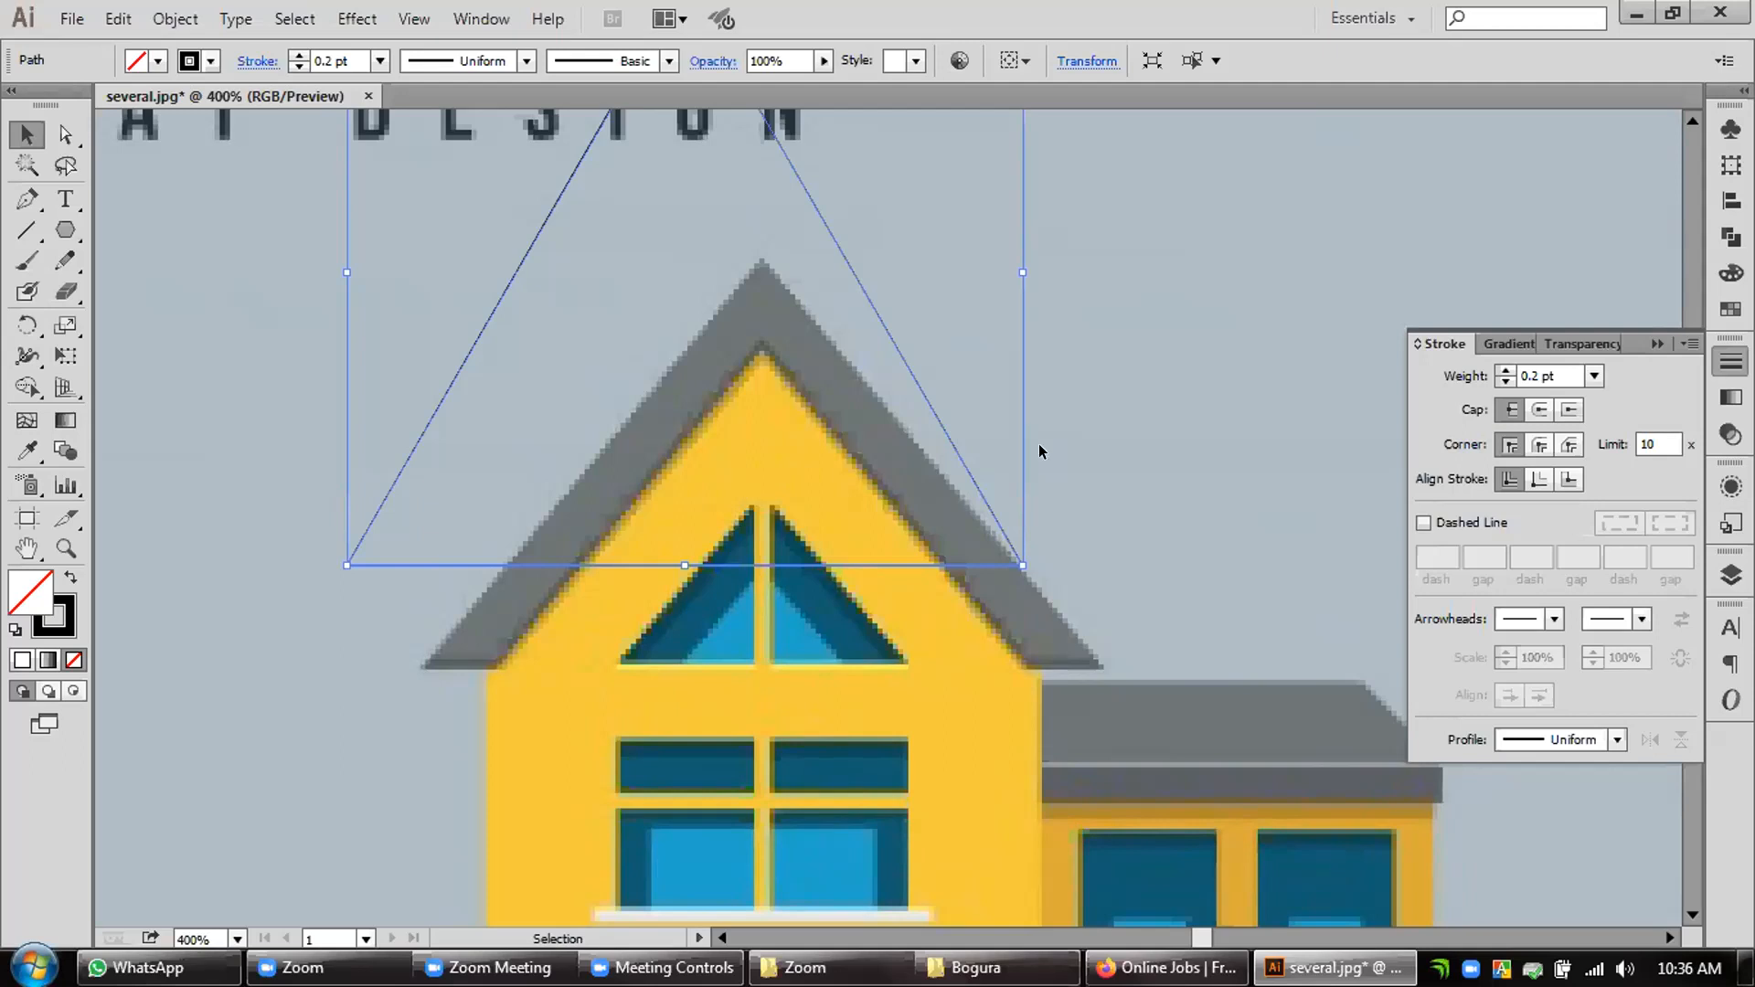
scroll(791, 244, up, 3)
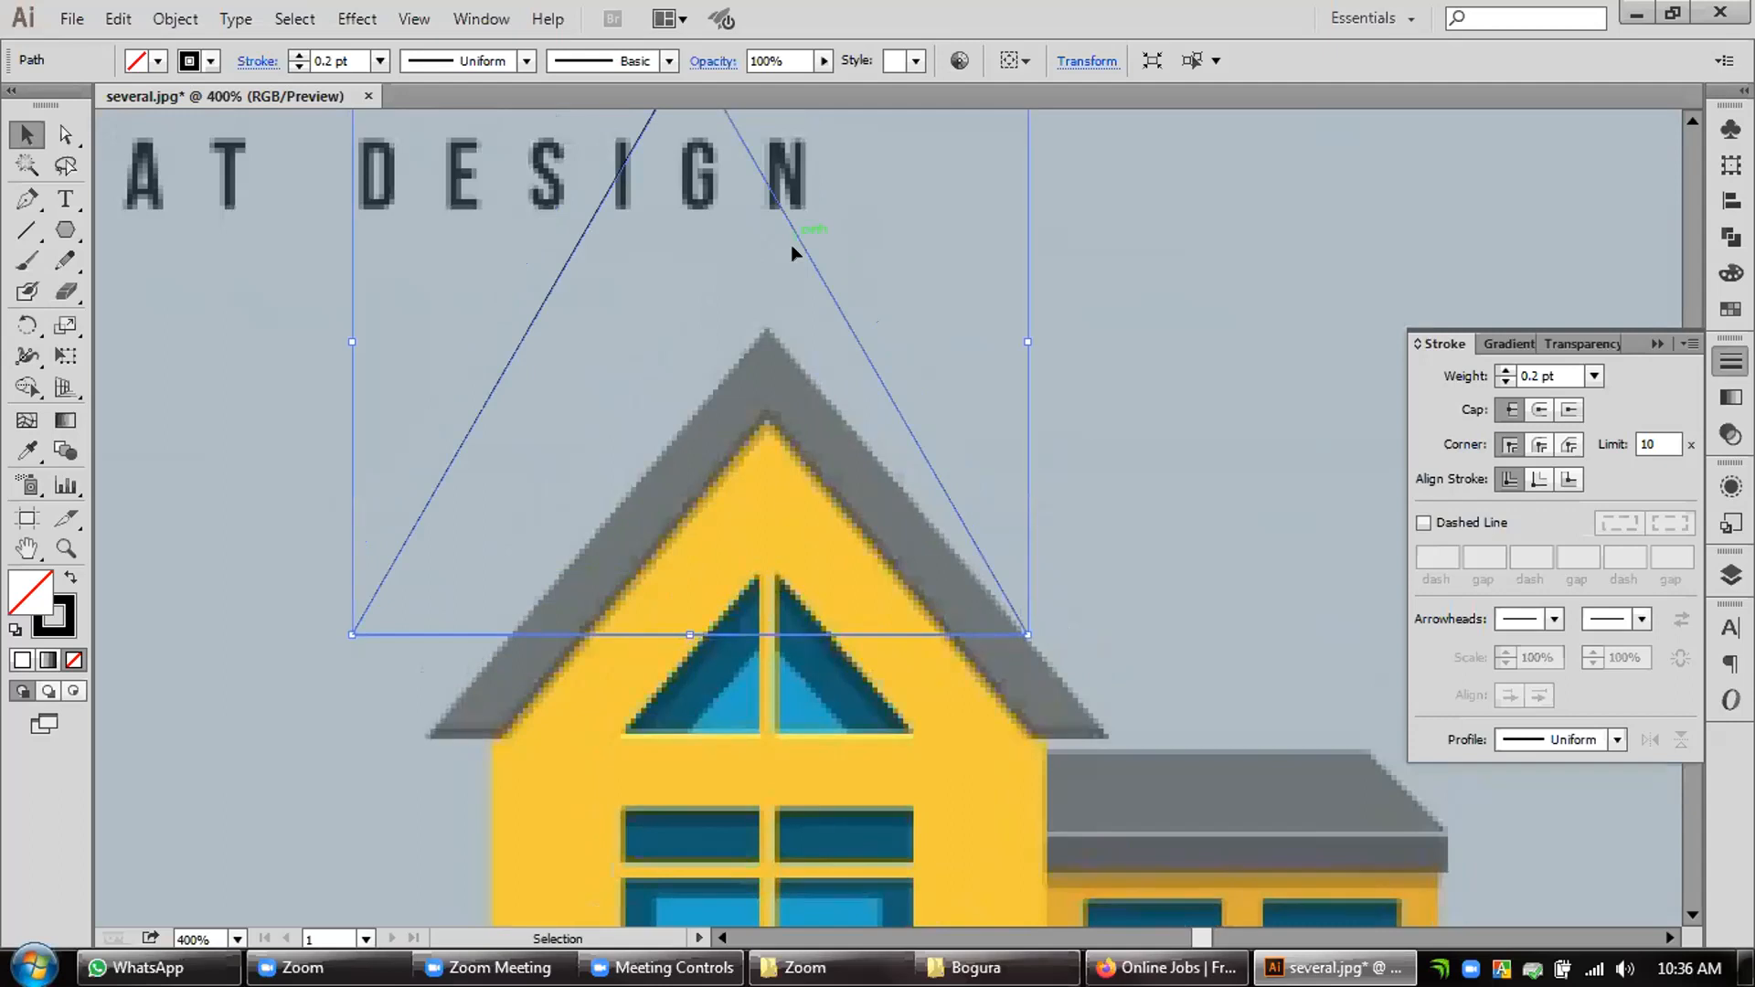
drag(809, 264, 895, 416)
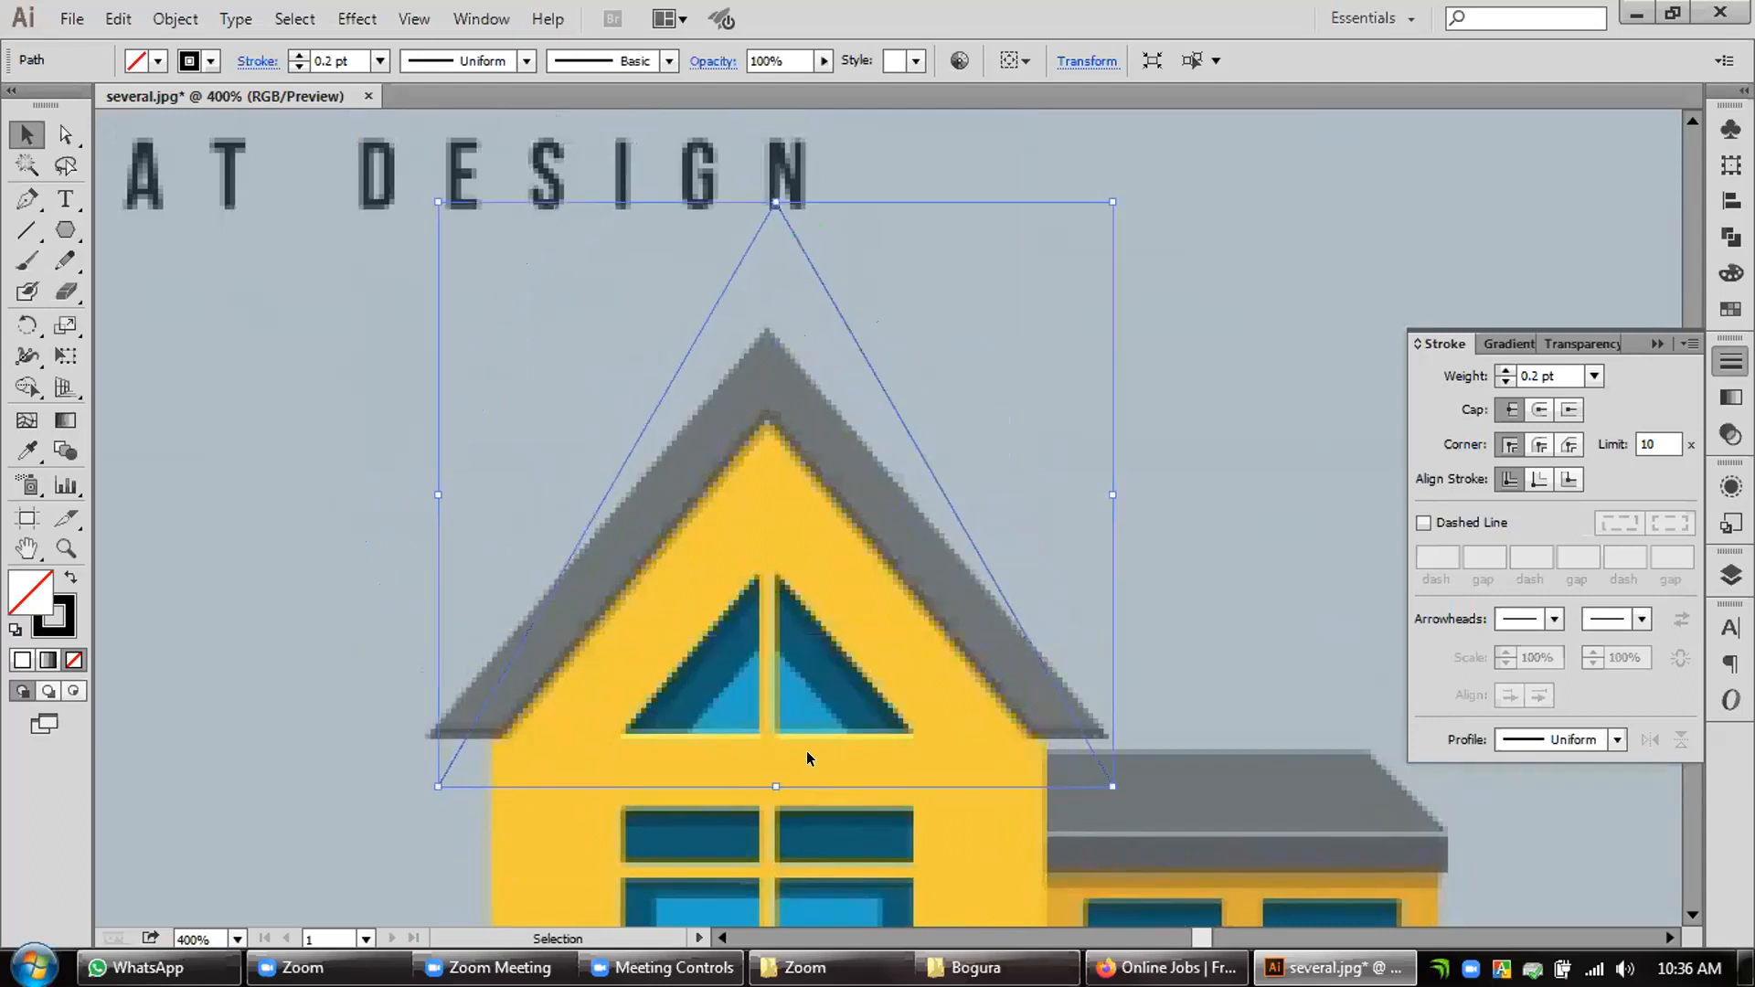
drag(772, 782, 775, 634)
drag(831, 282, 826, 406)
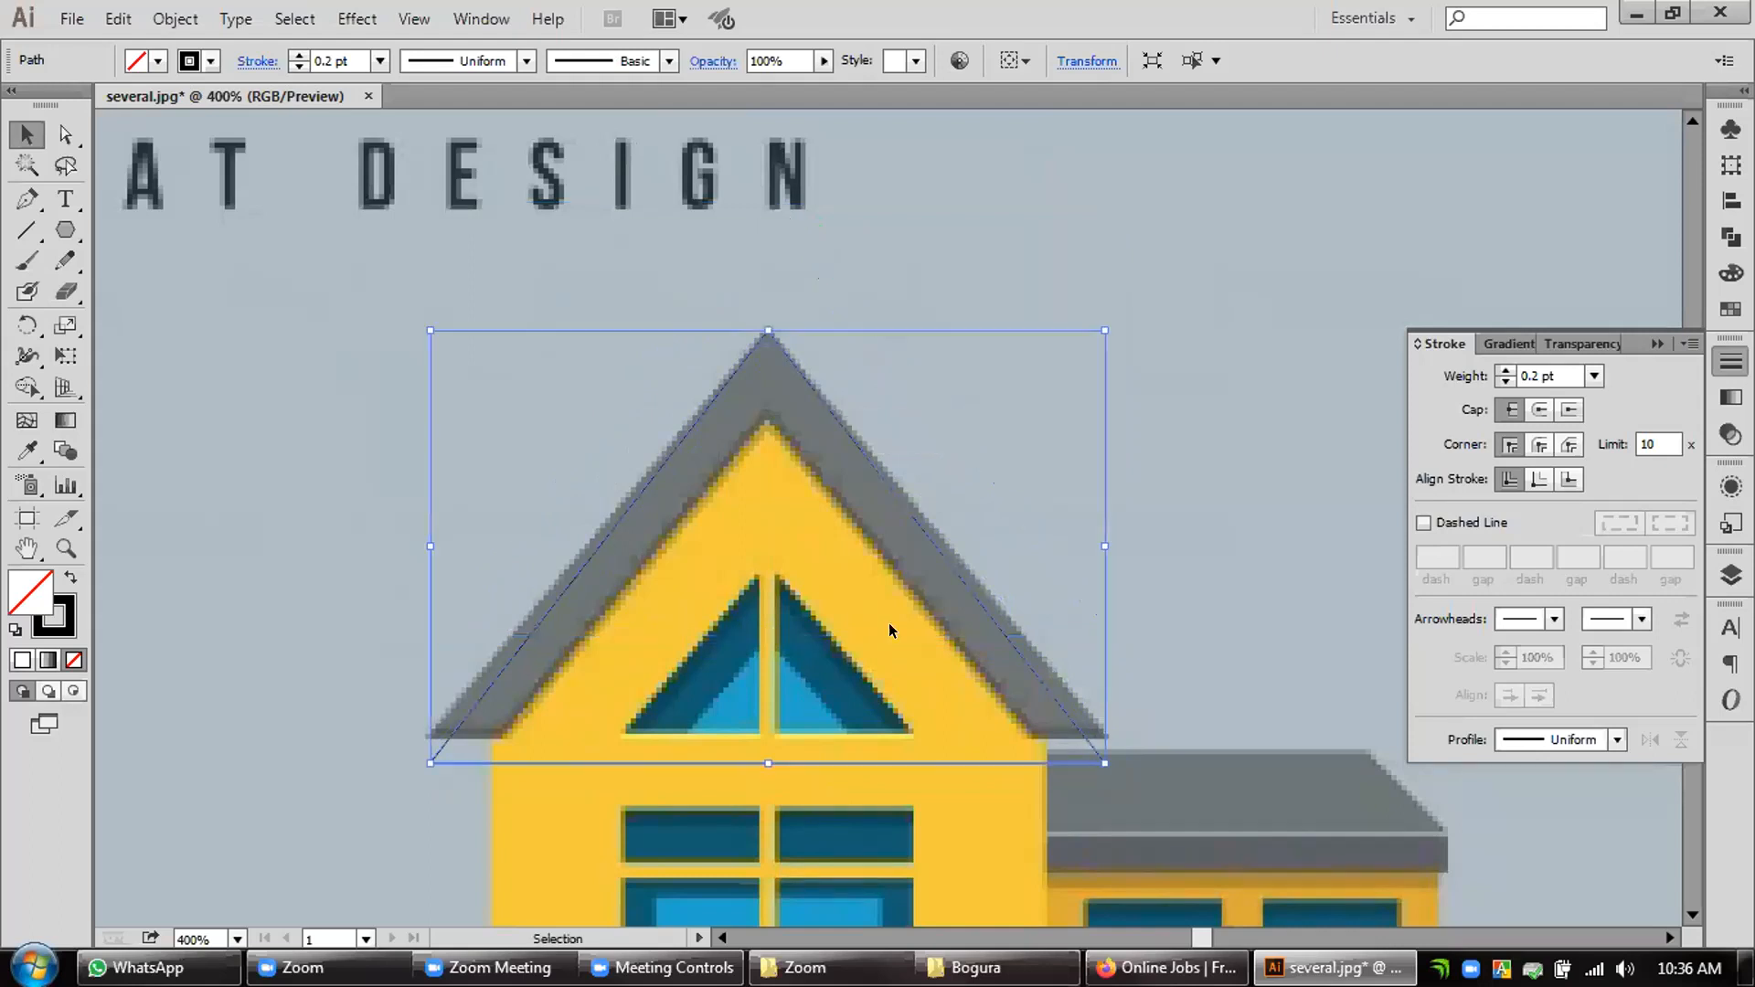
drag(760, 758, 754, 729)
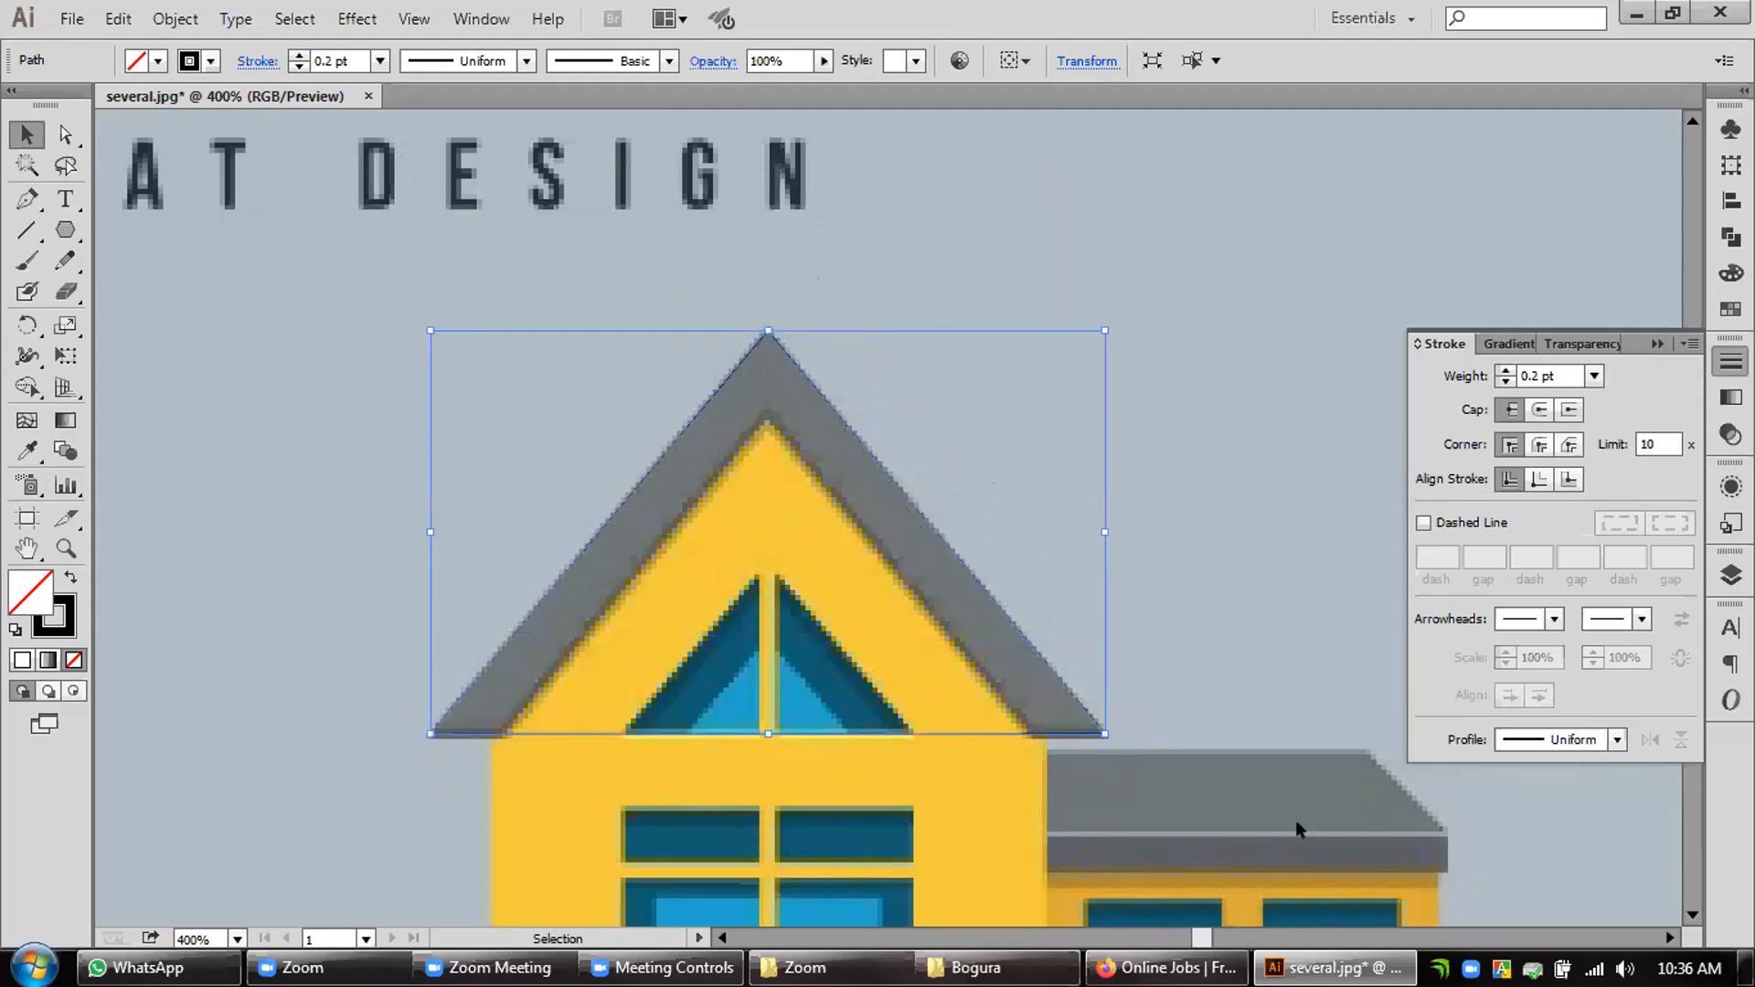
Step: Add two anchor points on the triangle's base where the grey roof's inner edges meet it
drag(1177, 710, 1143, 634)
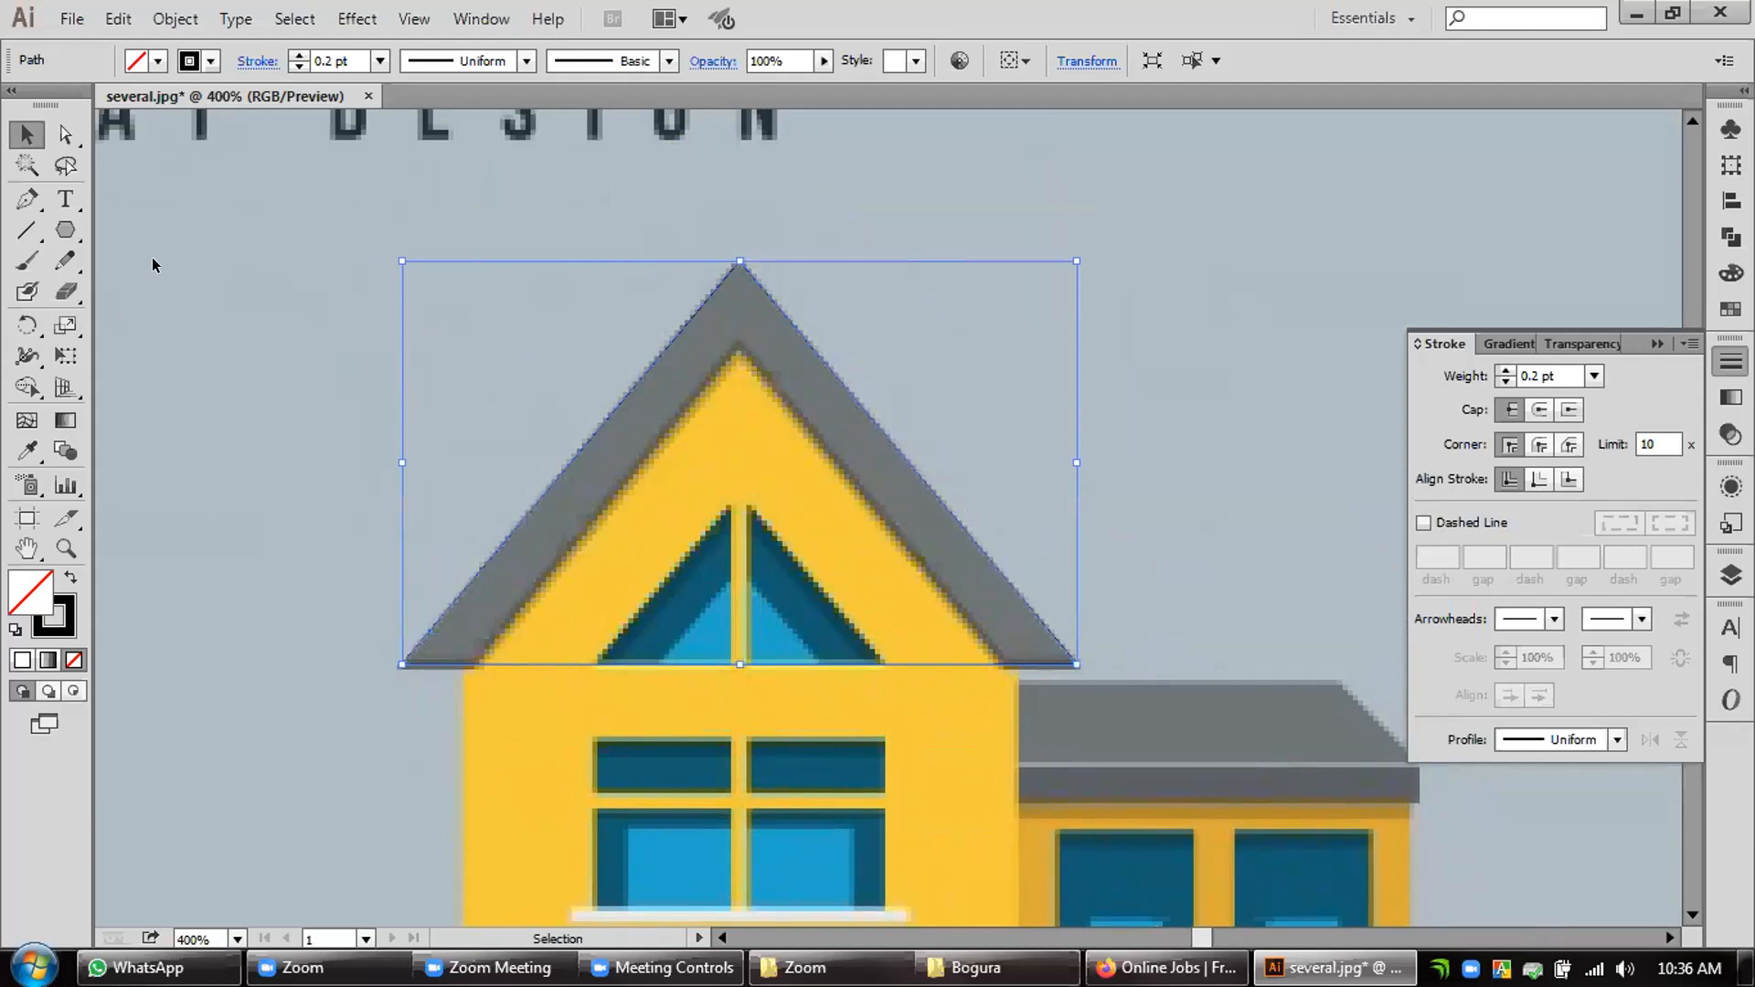
click(26, 210)
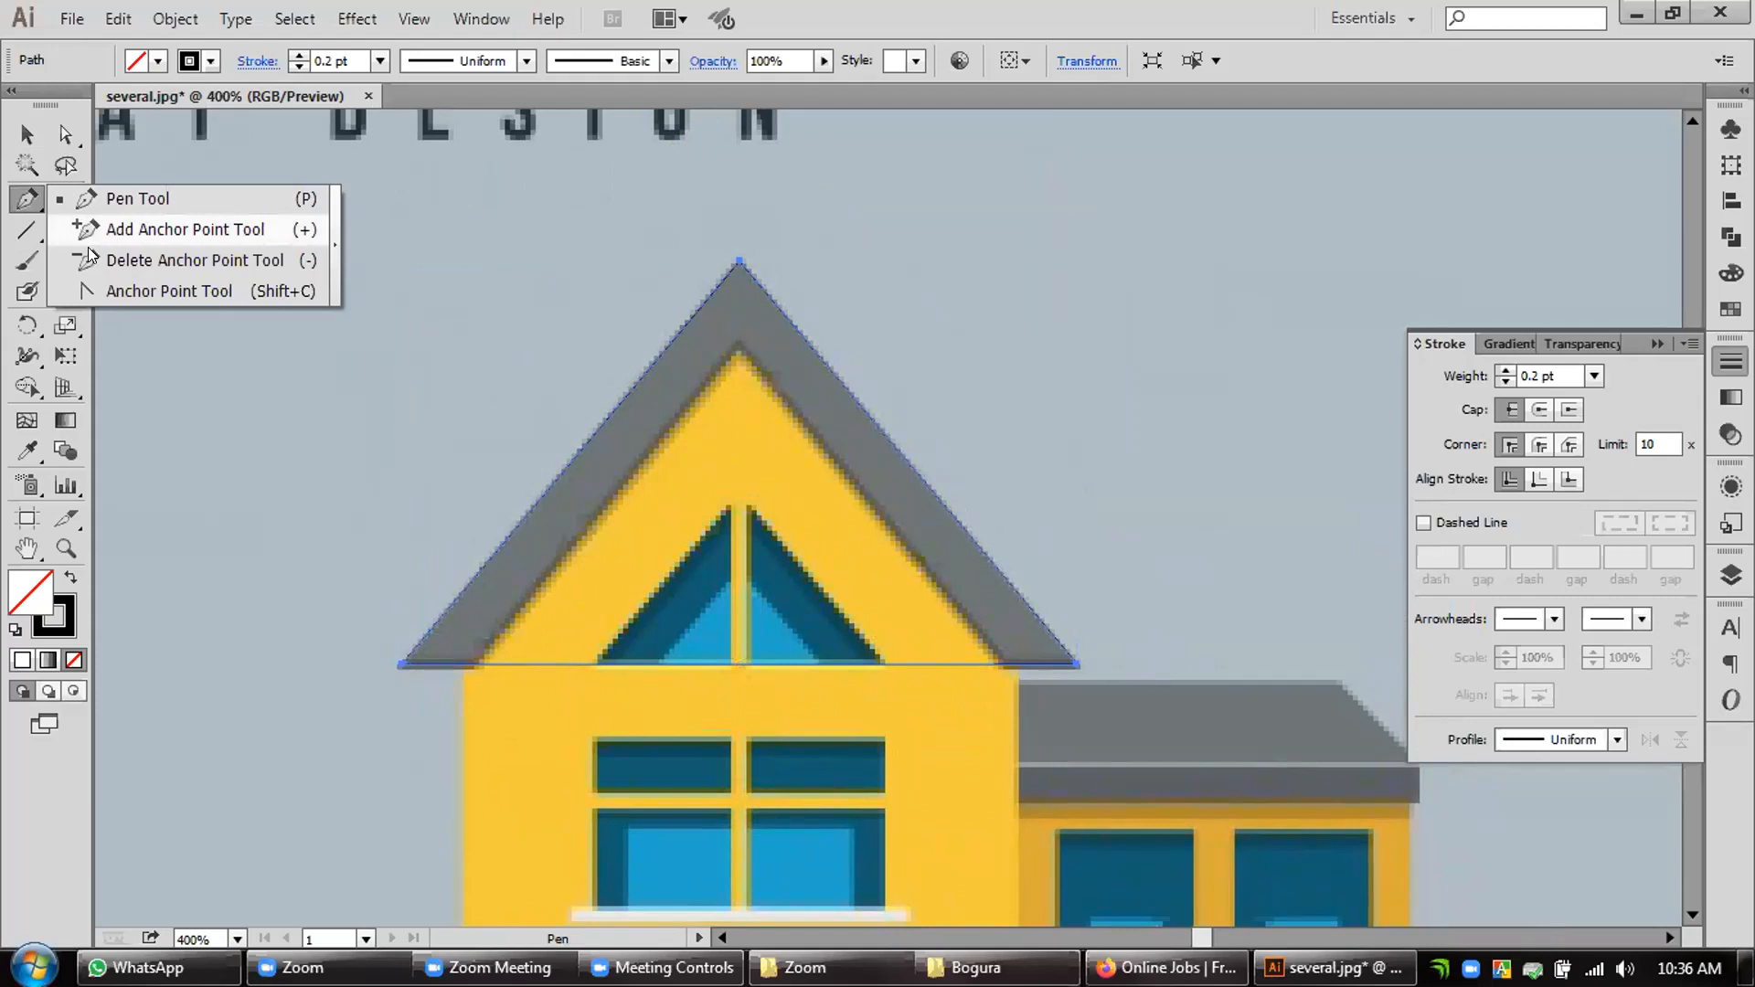
click(329, 236)
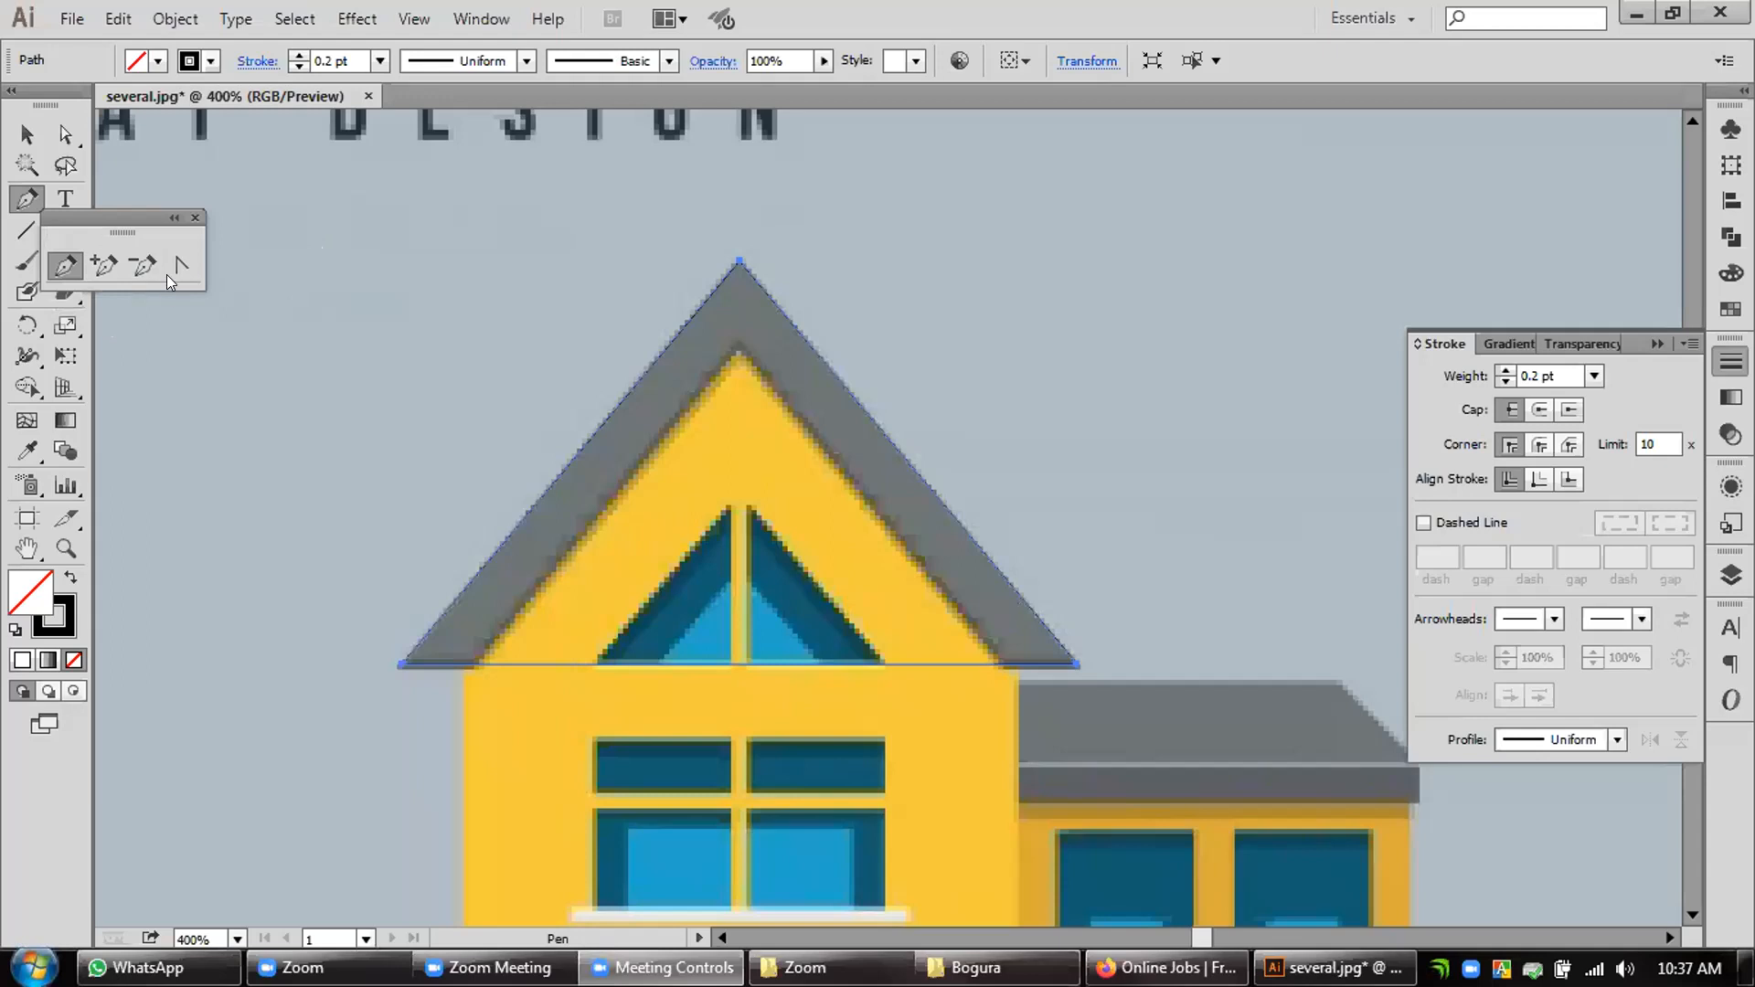
click(99, 265)
key(alt)
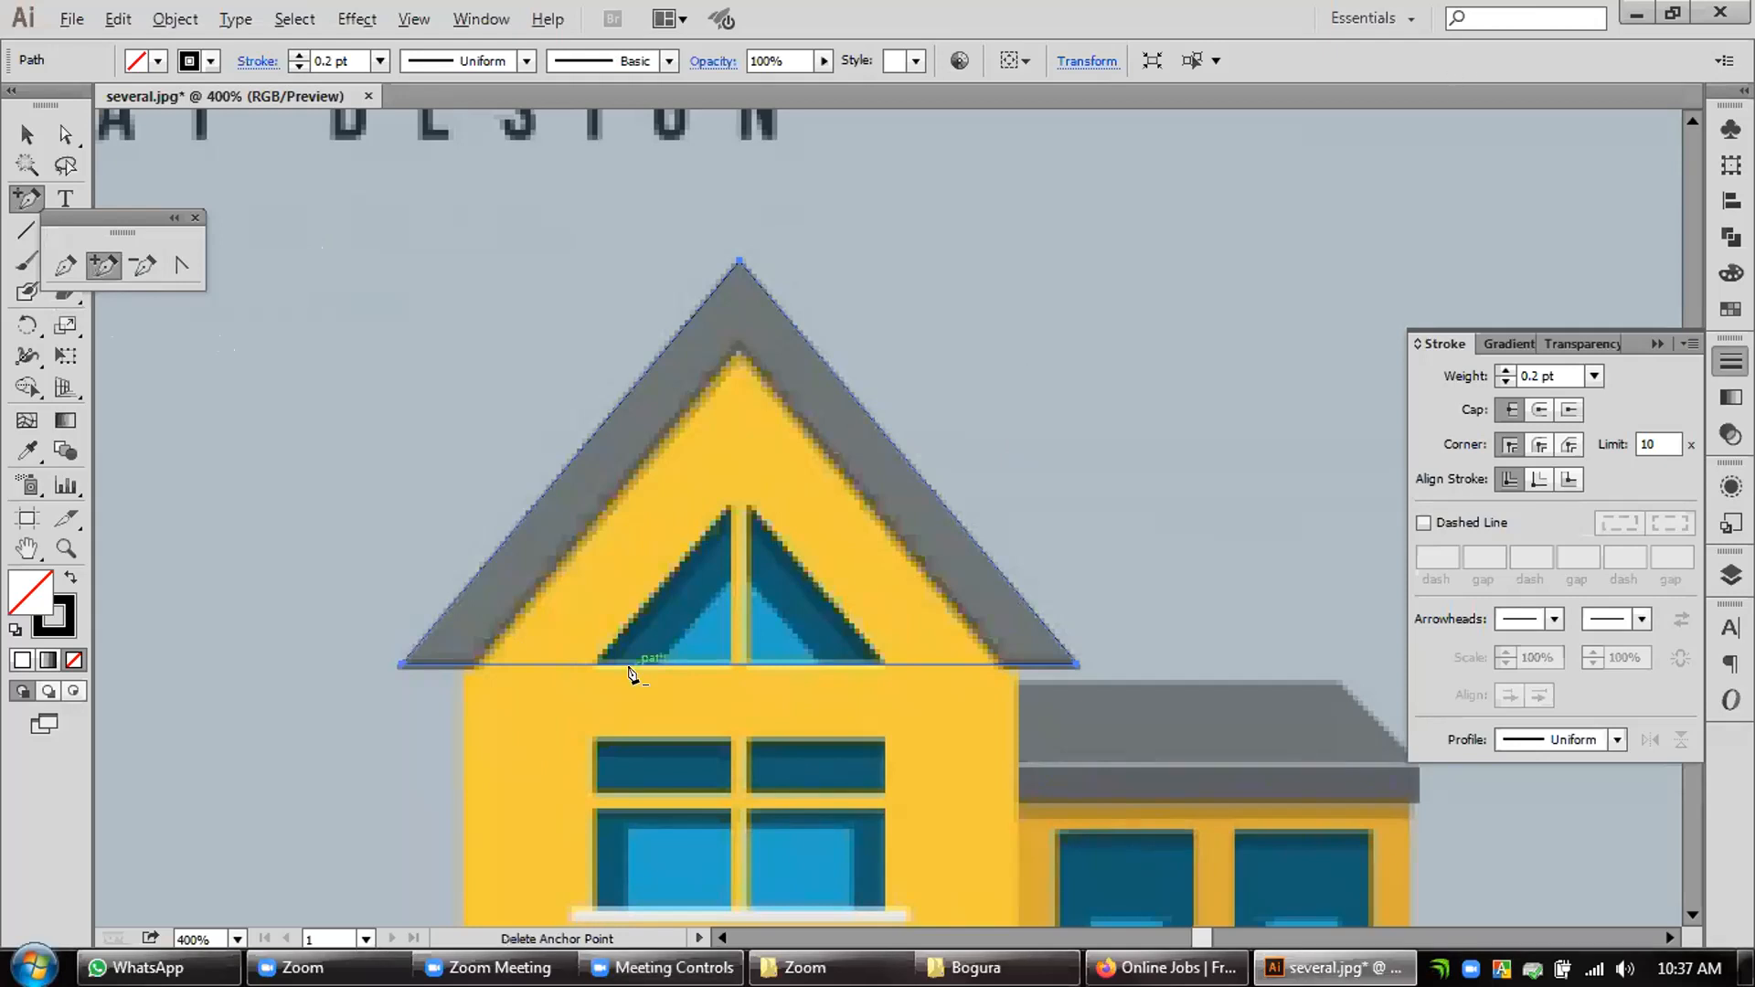
scroll(506, 689, up, 1)
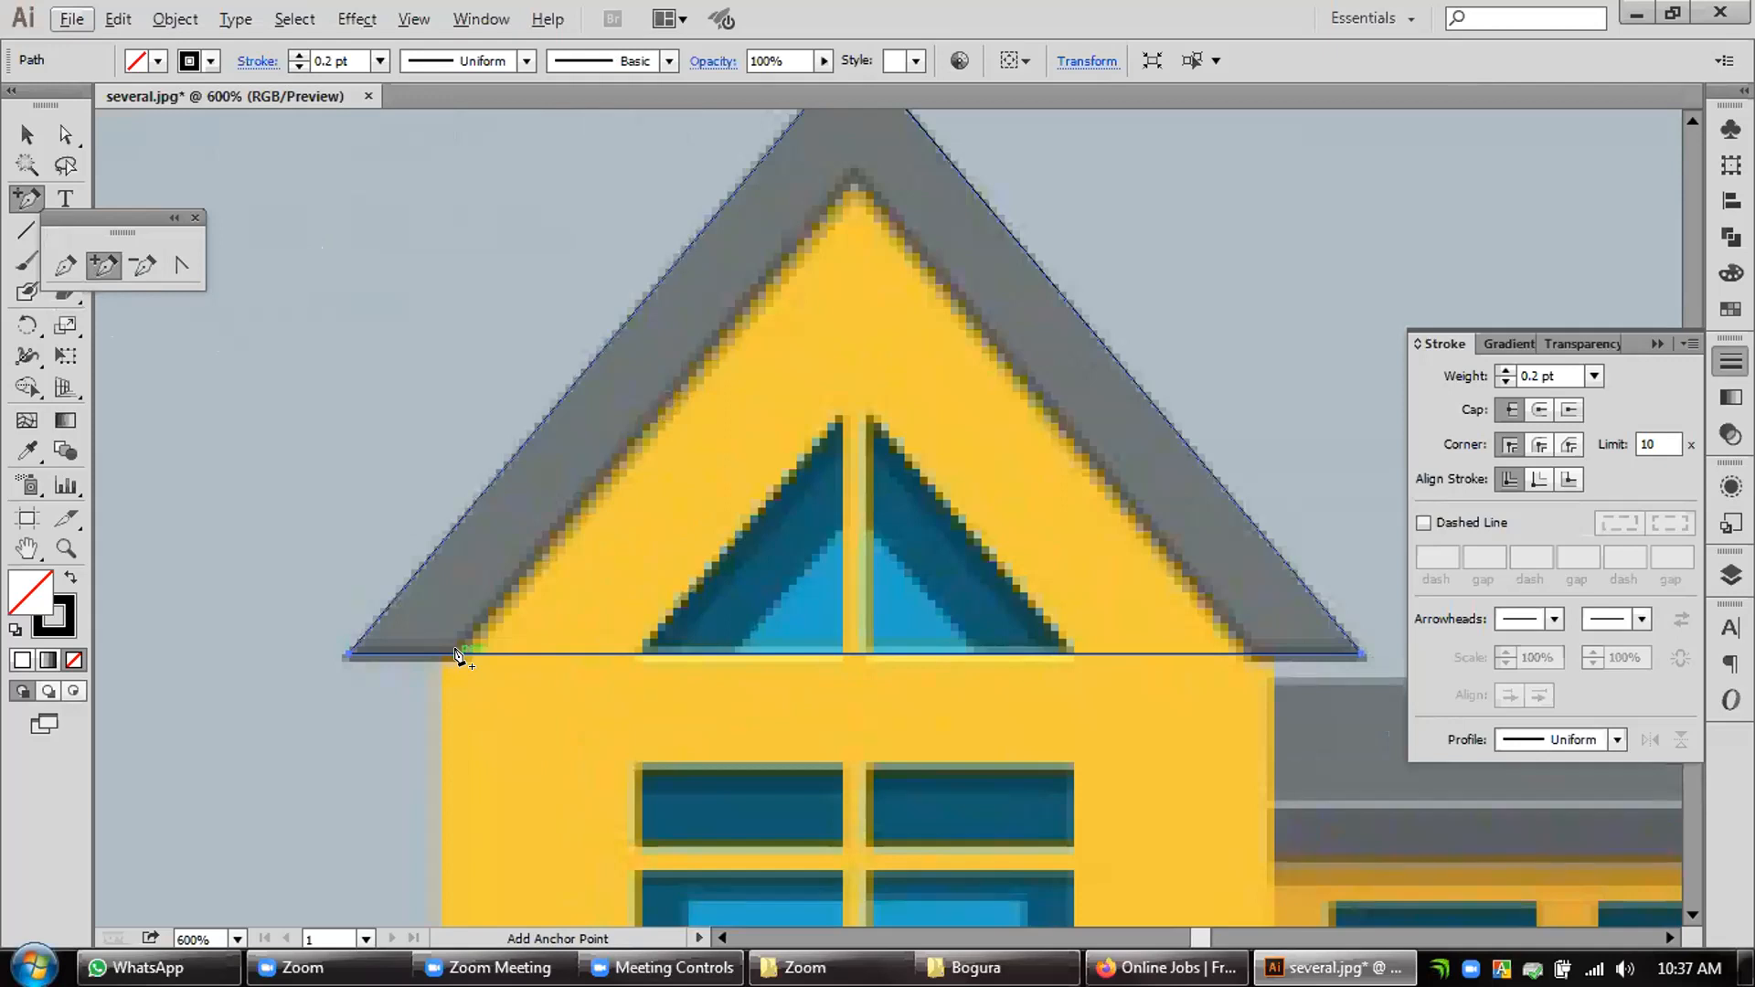
click(457, 654)
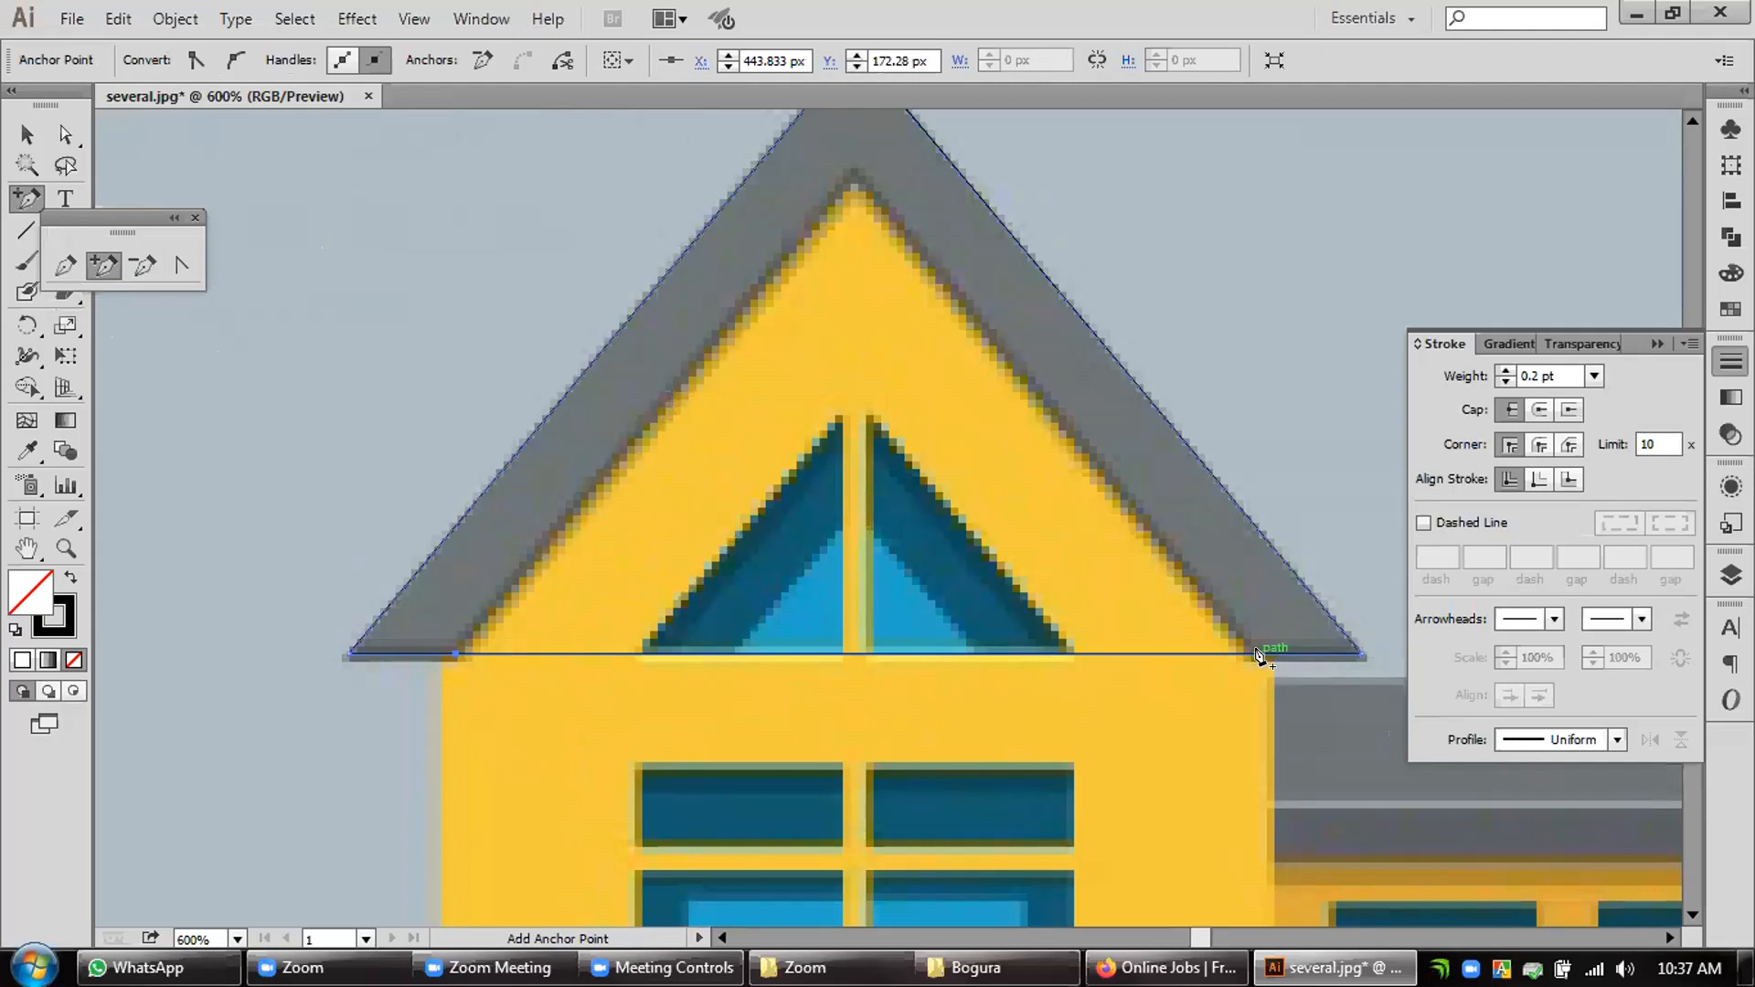
click(1252, 654)
Step: Add an anchor point midway along the triangle's base and raise it to the roof's inner peak, shaping the gable roof outline
click(850, 655)
click(61, 133)
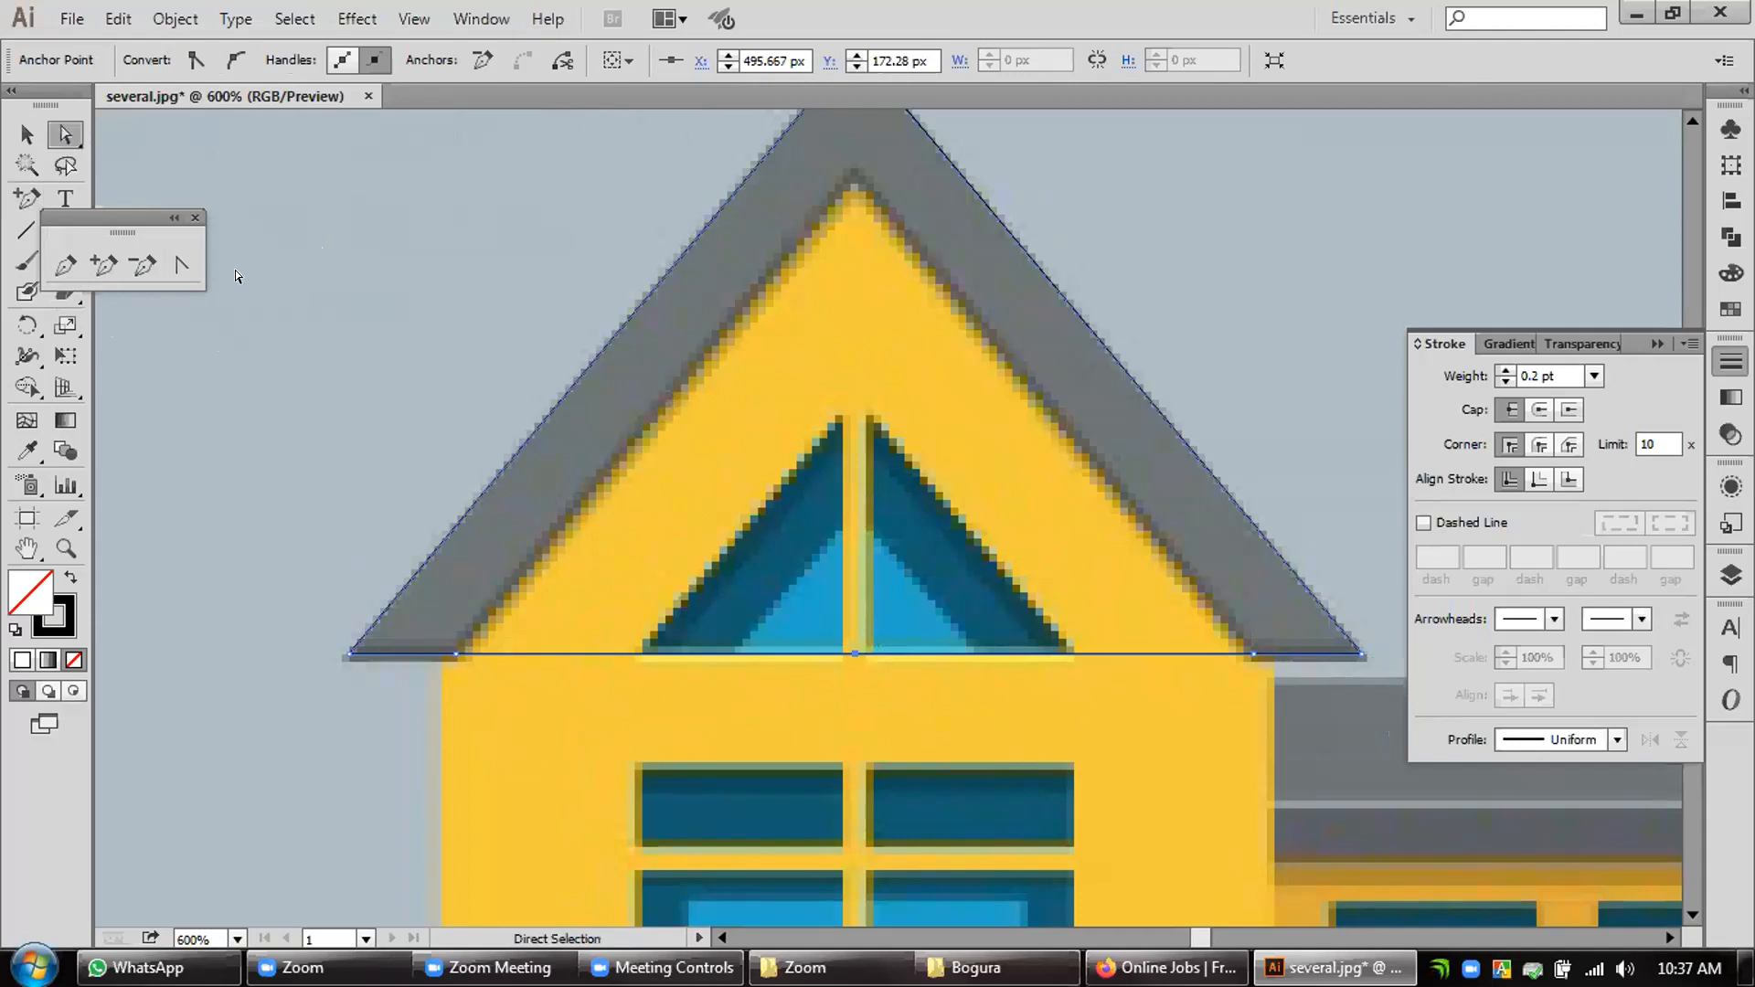
click(850, 652)
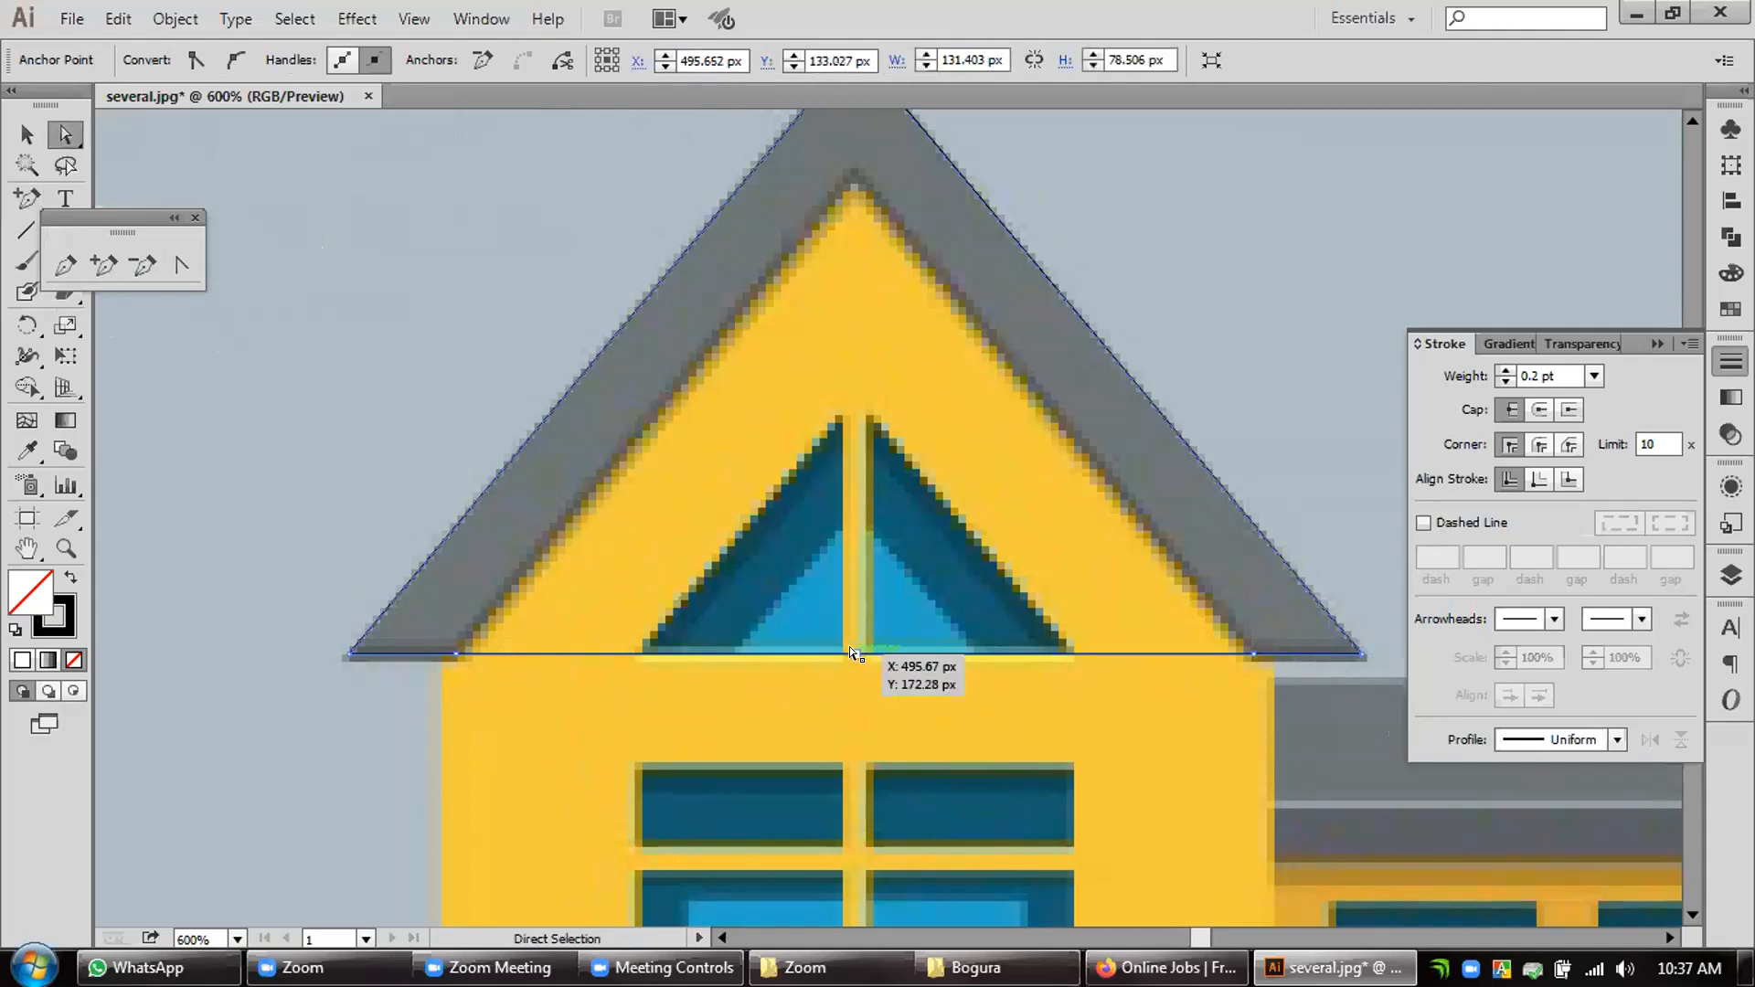
click(850, 653)
drag(850, 652, 851, 173)
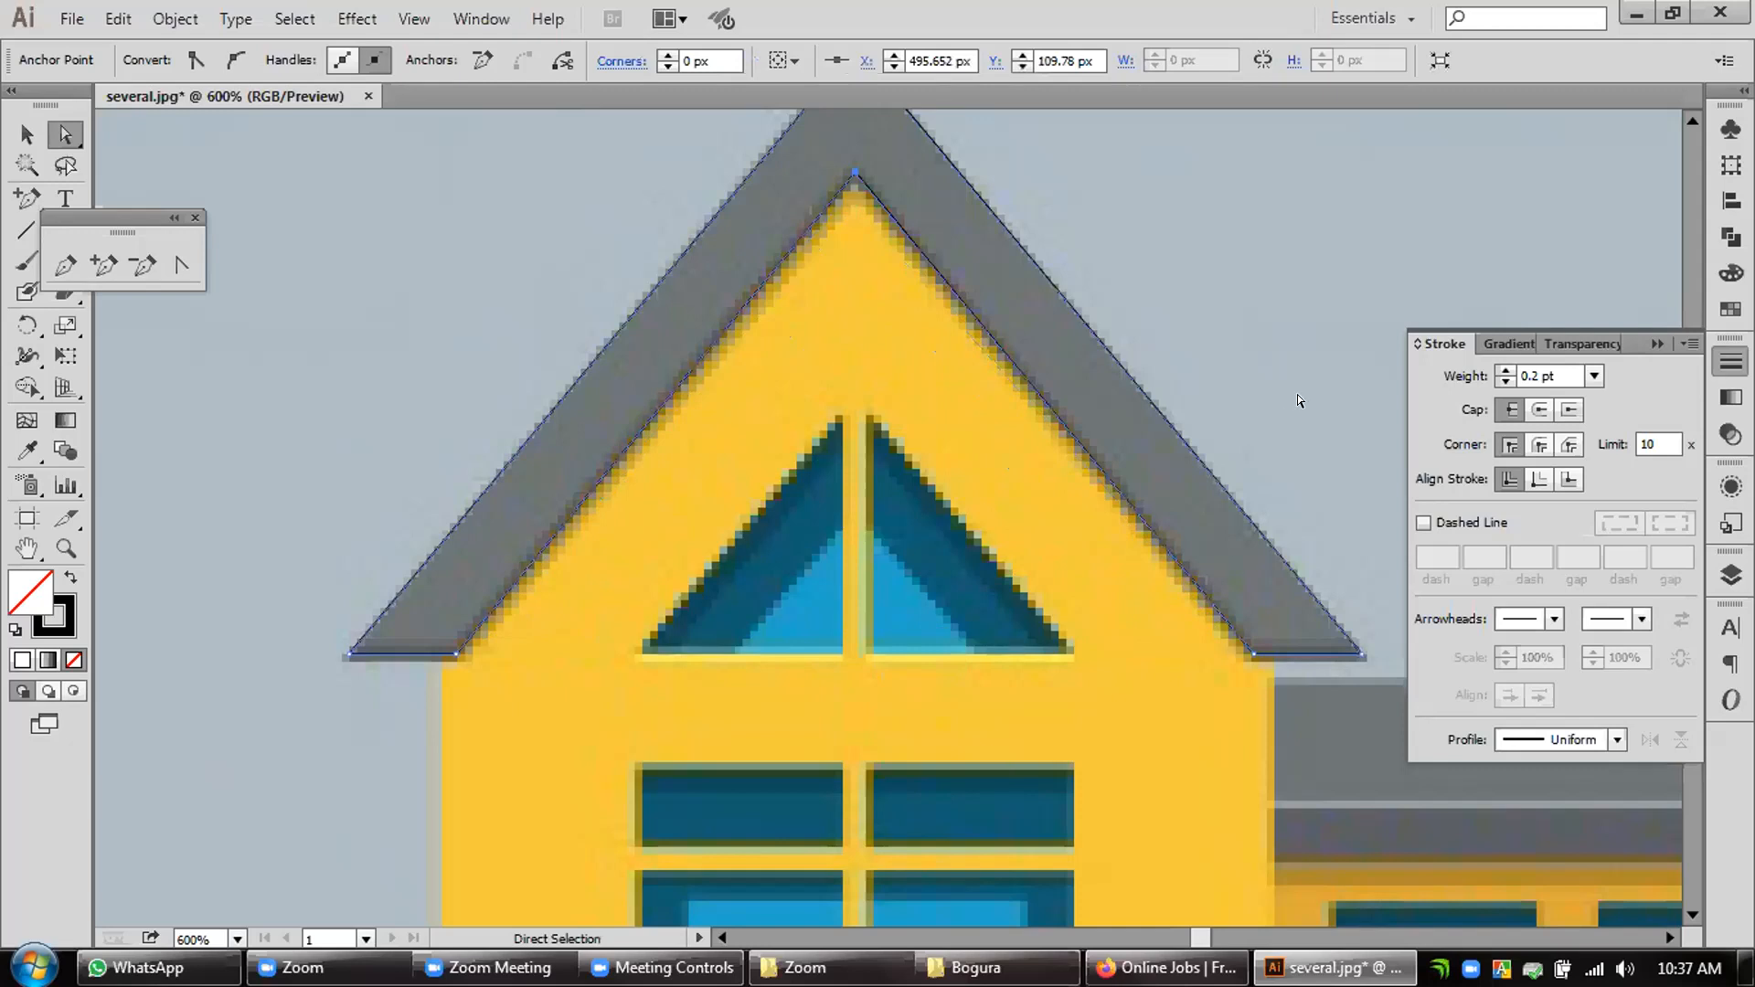
click(1283, 442)
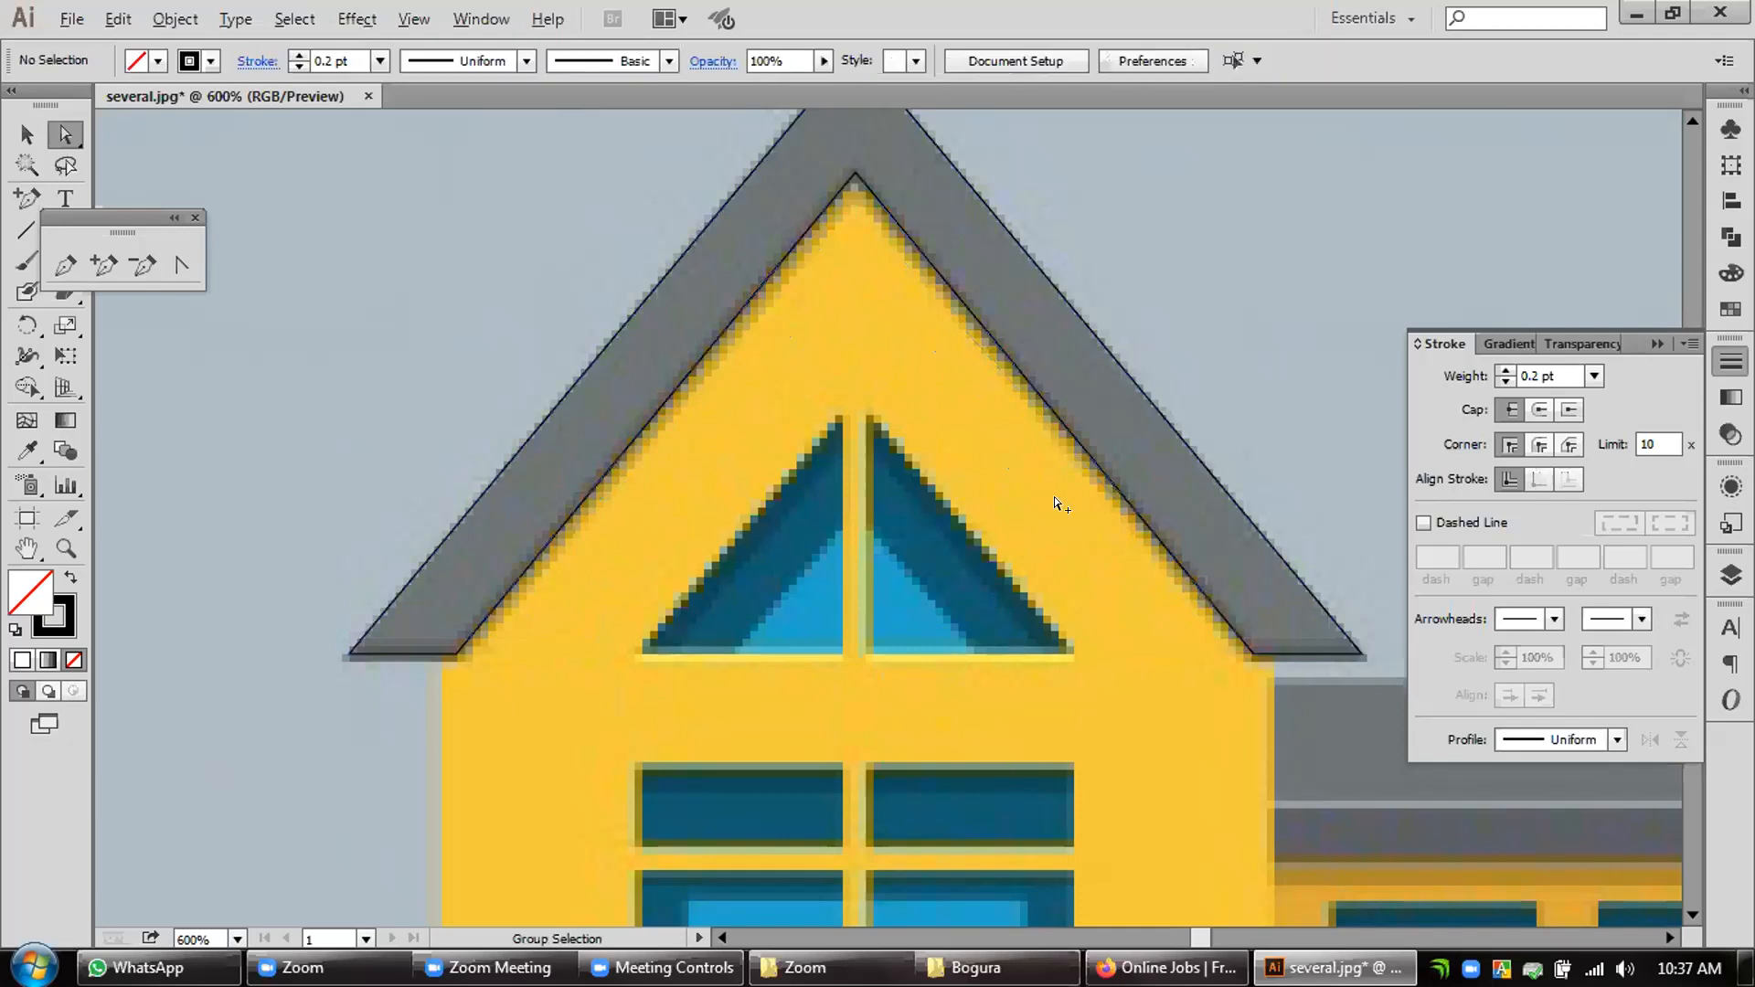
Step: Undo raising and adding the middle anchor point, restoring the roof triangle's straight base
scroll(1055, 496, down, 1)
drag(1086, 657, 951, 557)
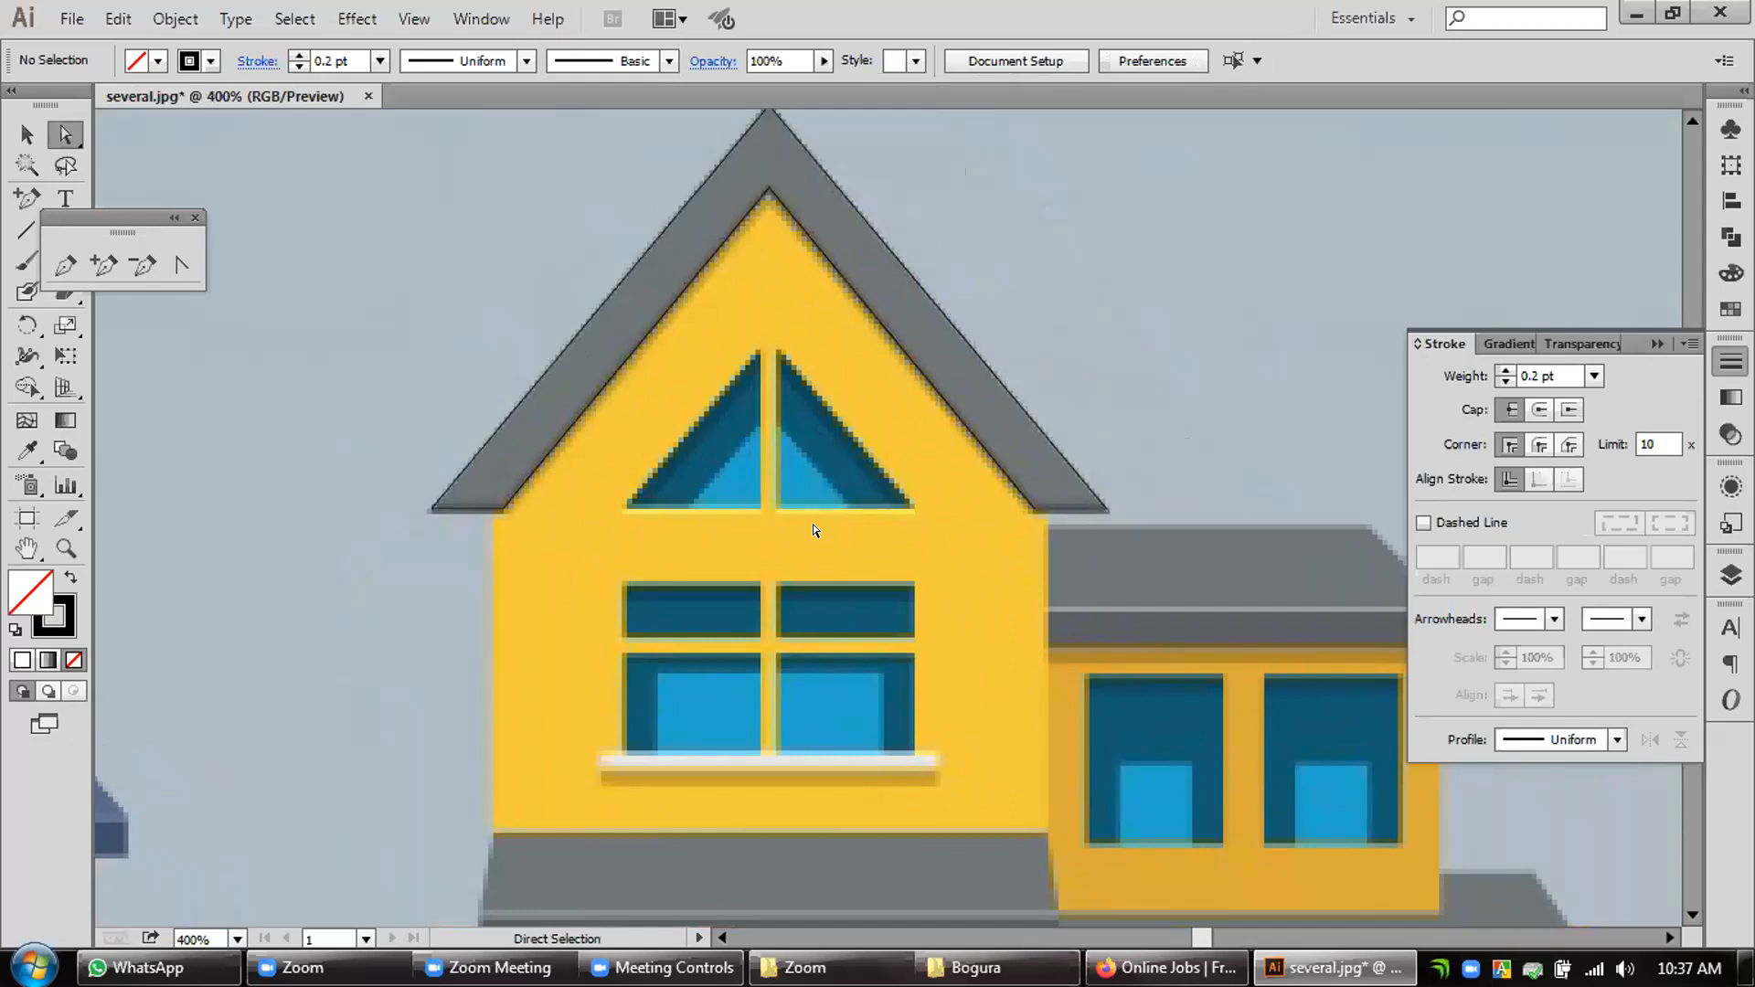
key(ctrl)
key(space)
drag(802, 452, 814, 509)
key(ctrl+a)
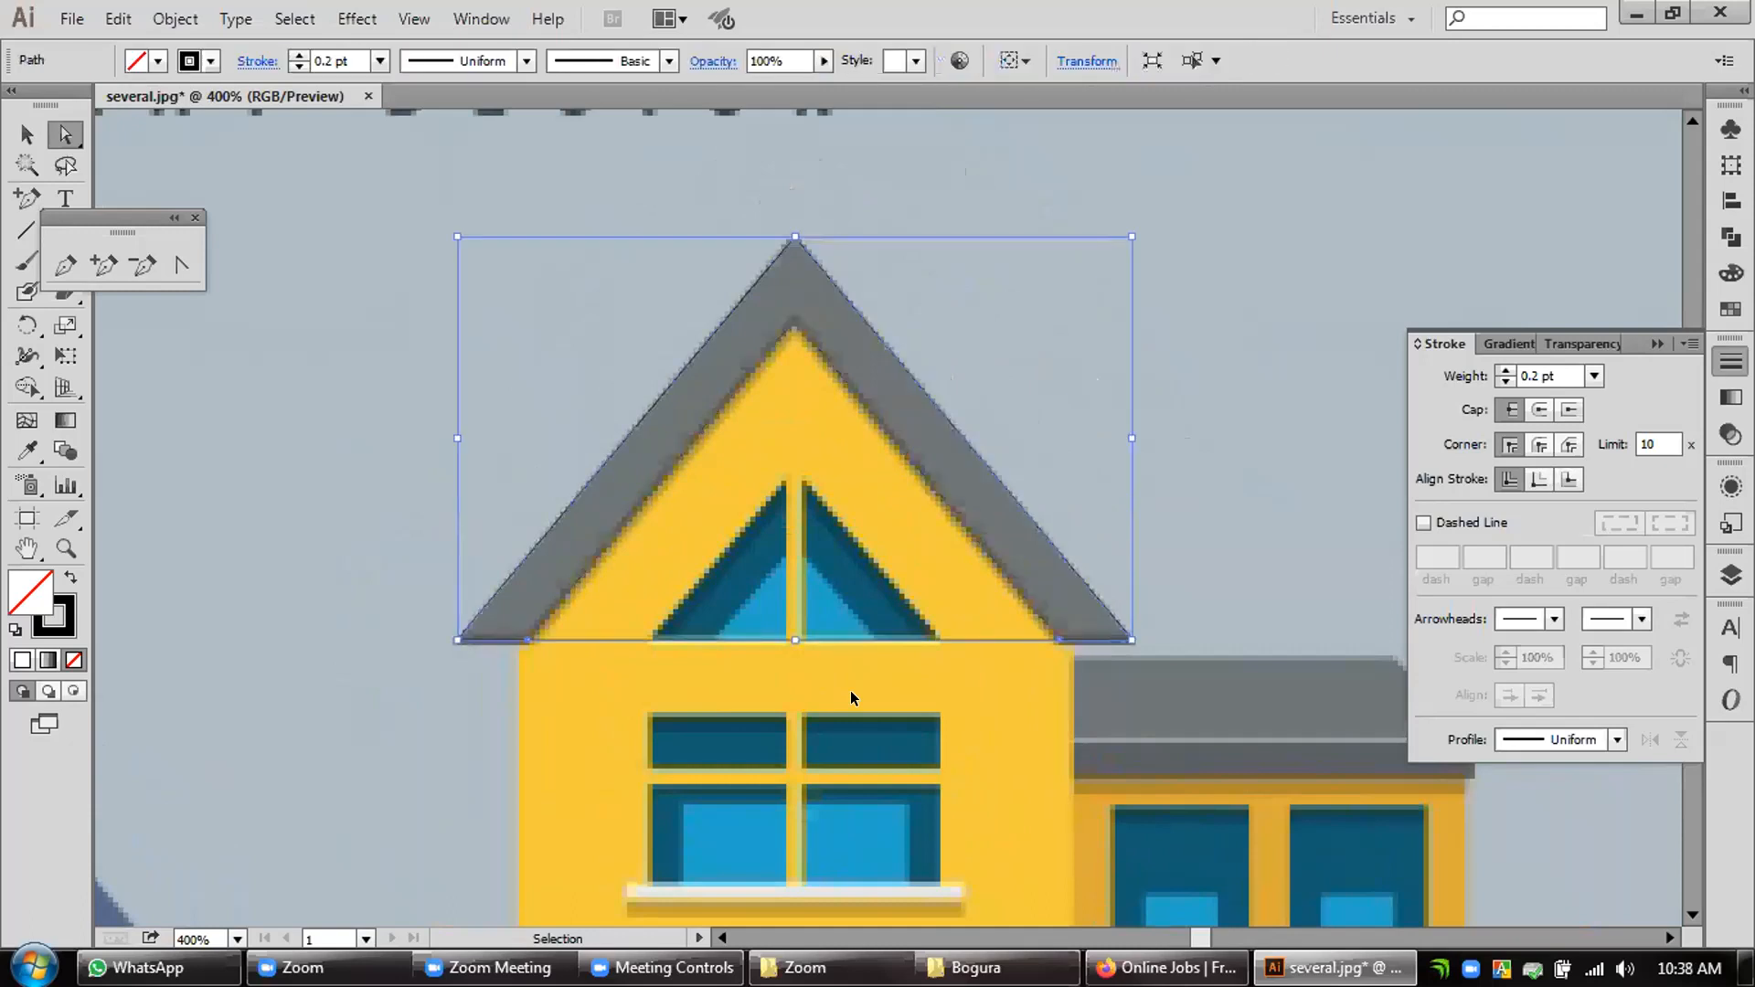
key(a)
Step: Duplicate the roof triangle straight downward so the copy's peak sits at the grey roof's inner peak
click(323, 305)
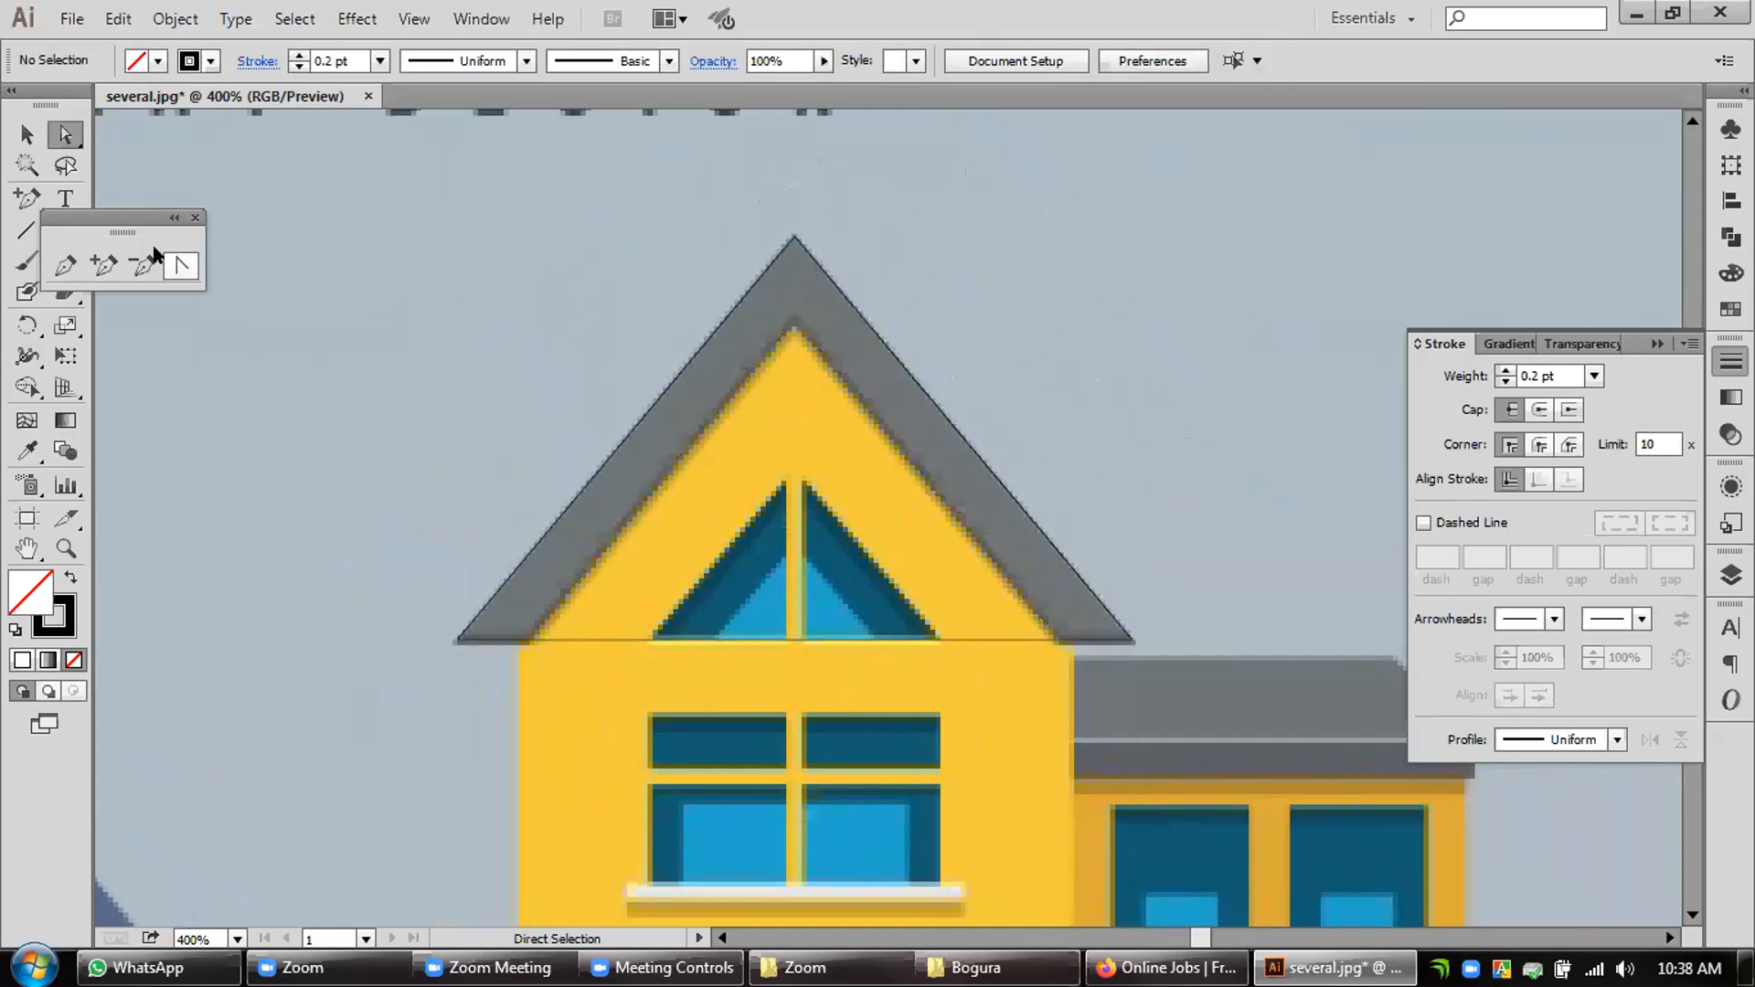
click(27, 134)
drag(1009, 491, 1006, 577)
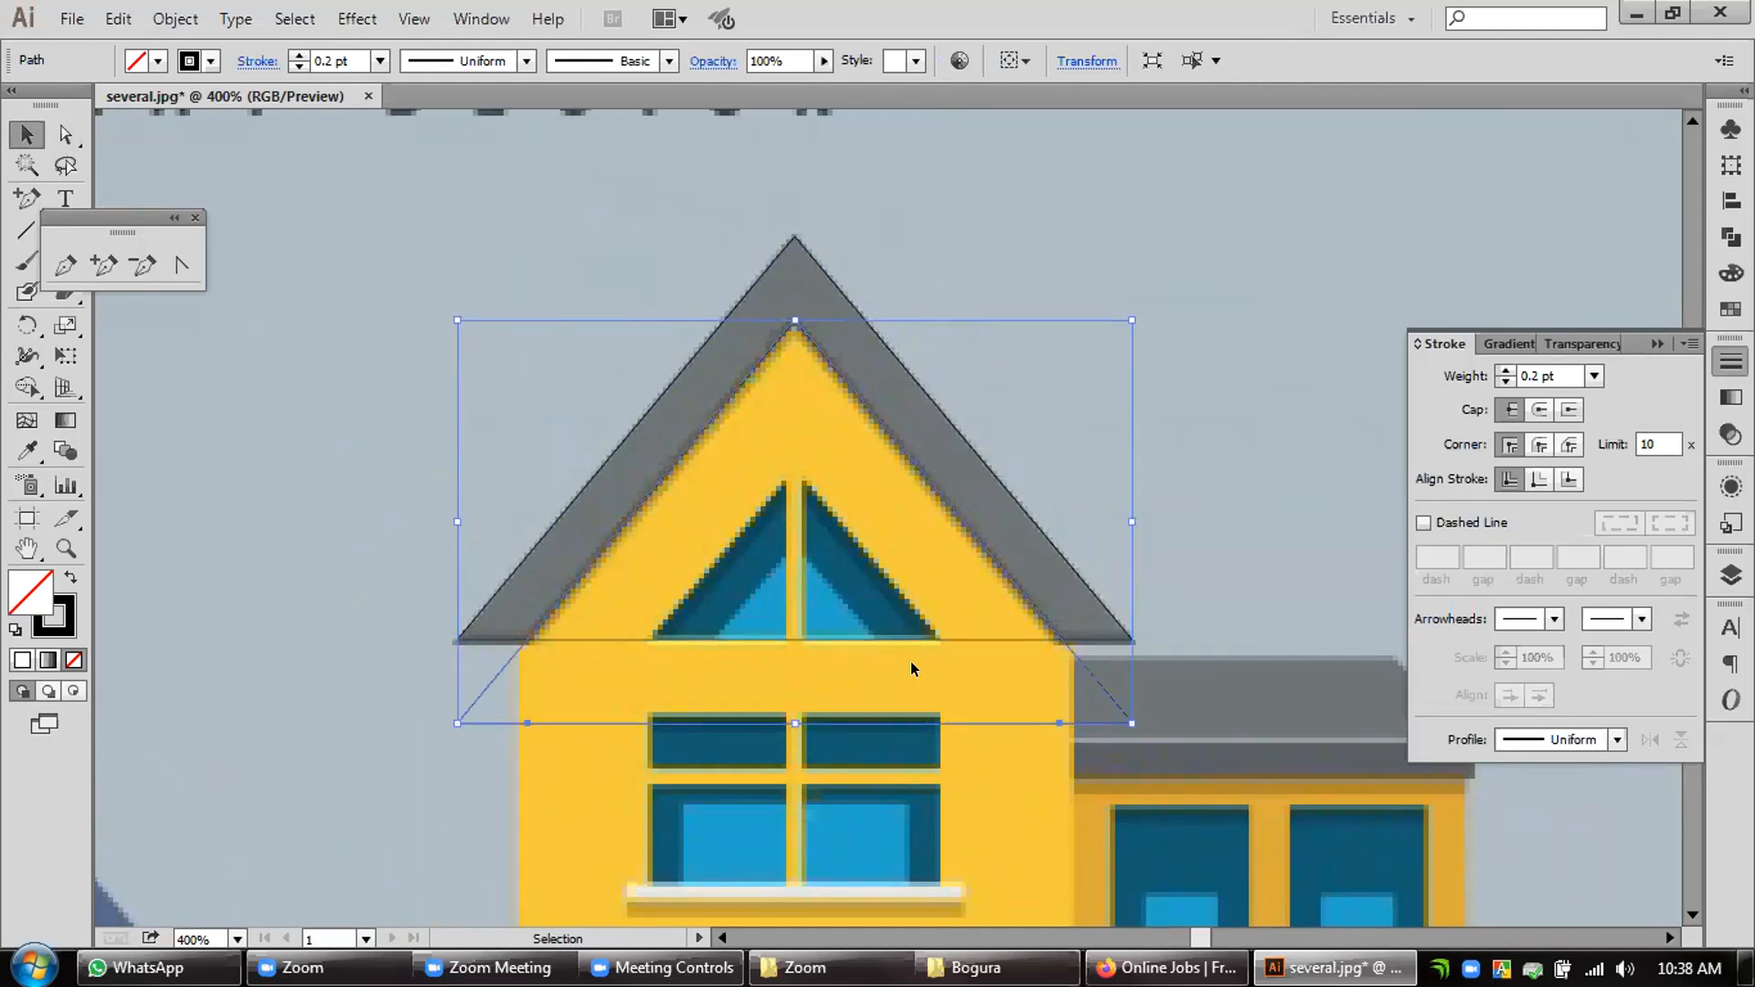
Step: Add a middle anchor point to the original triangle's base and raise it to the copy's peak, forming the roof's inner edges
click(954, 639)
scroll(1071, 660, up, 1)
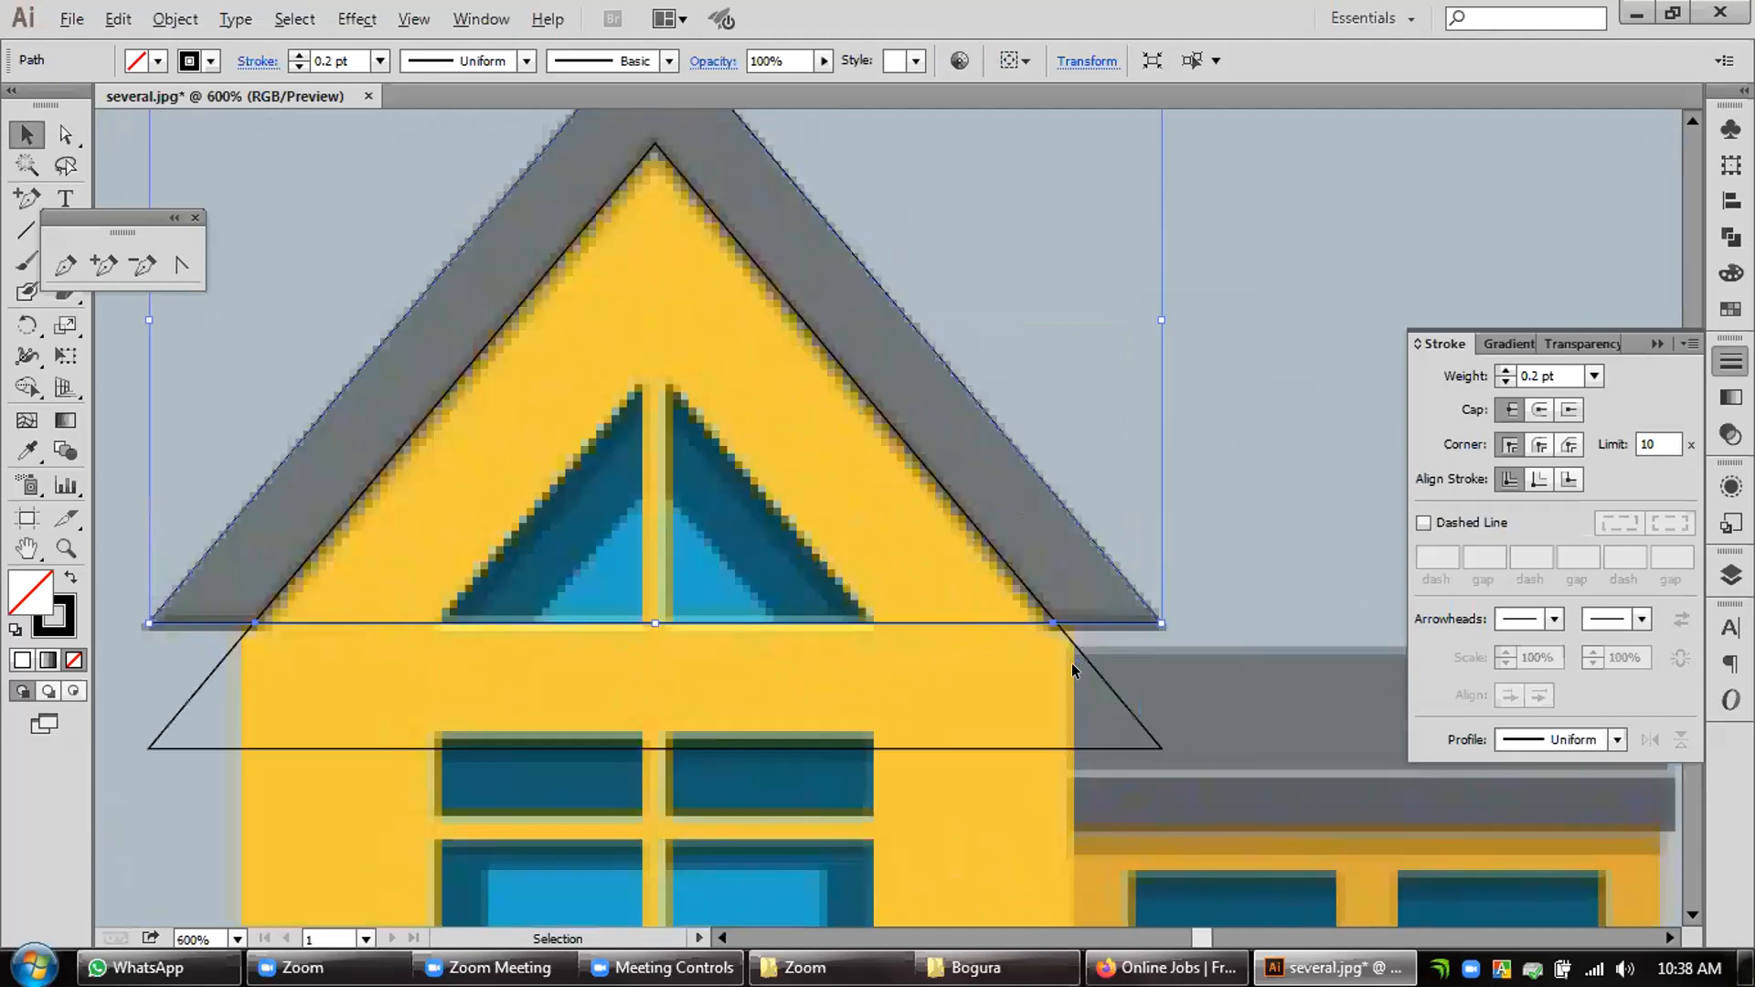
click(66, 135)
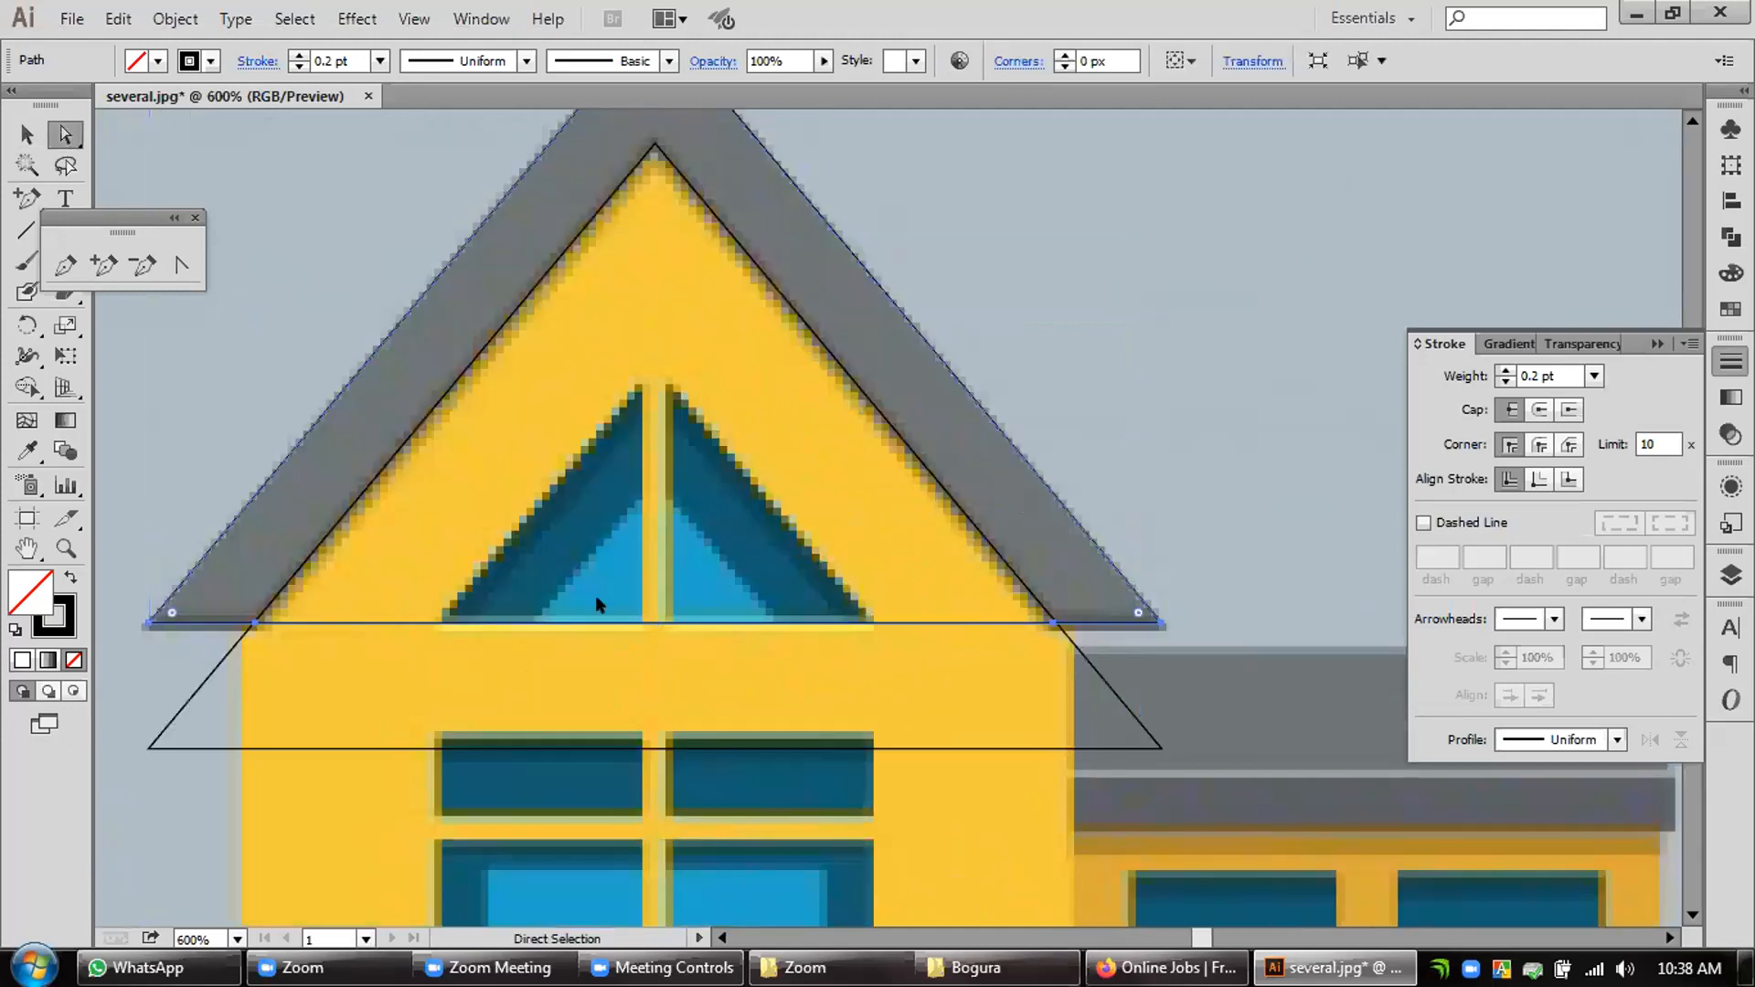
click(104, 265)
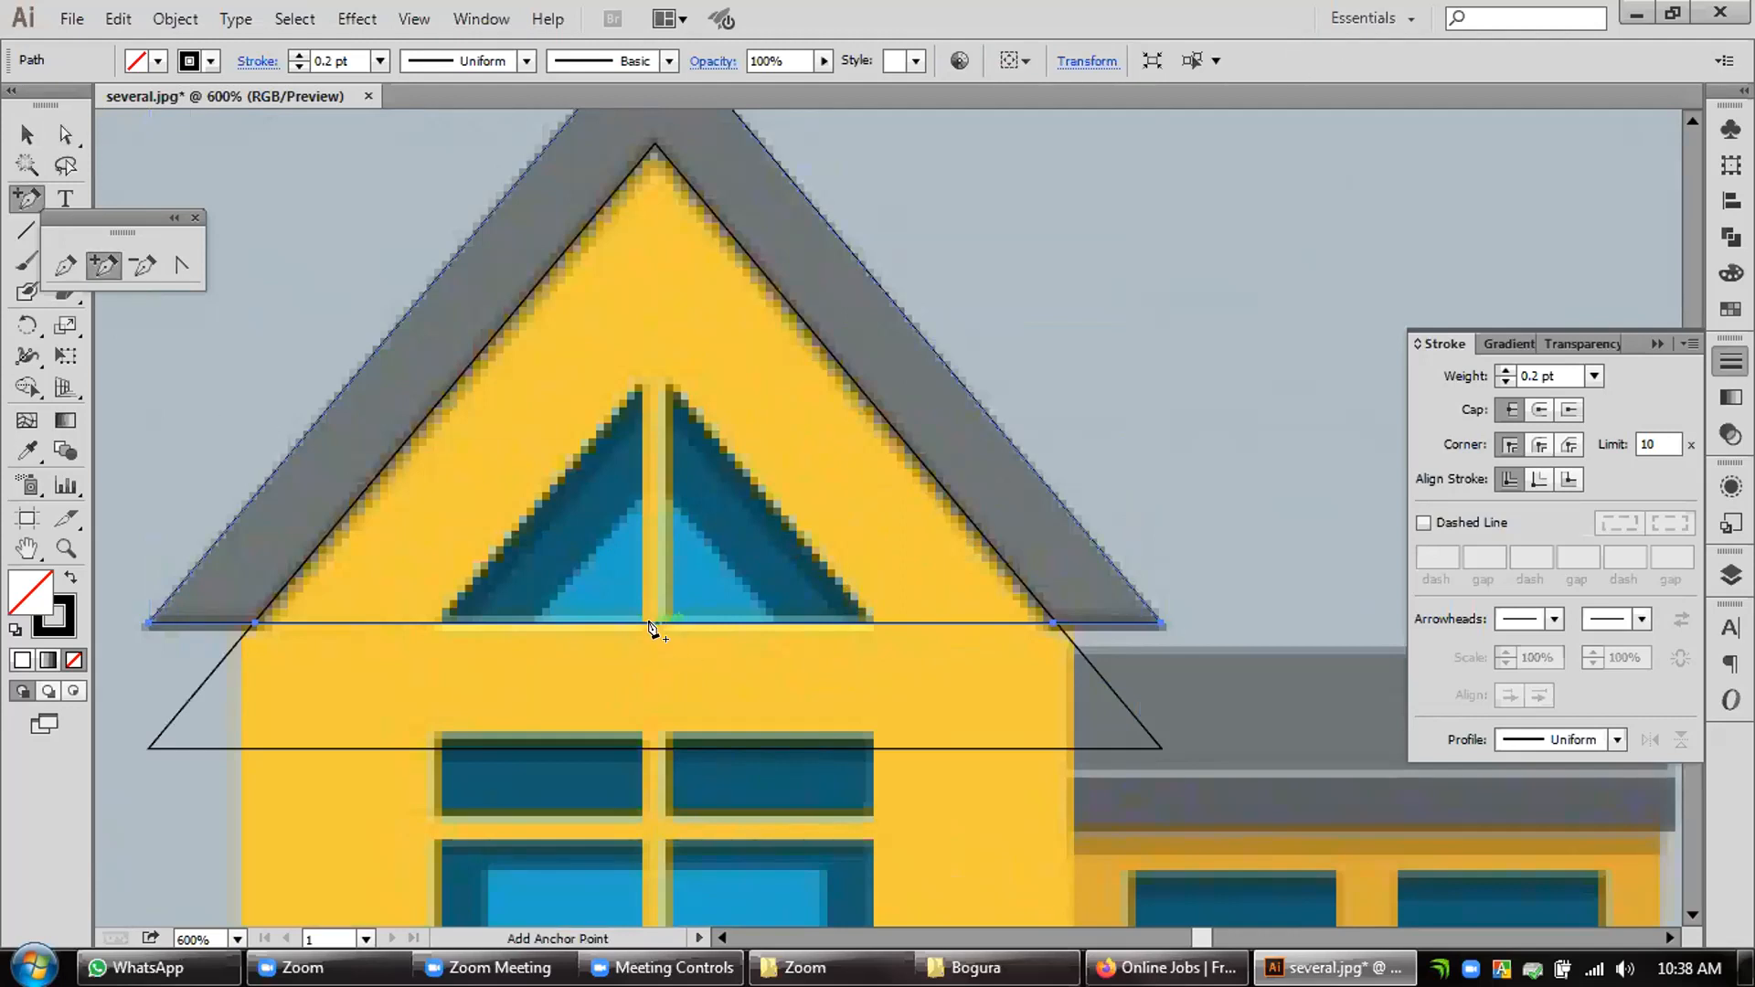
key(space)
drag(718, 630, 877, 764)
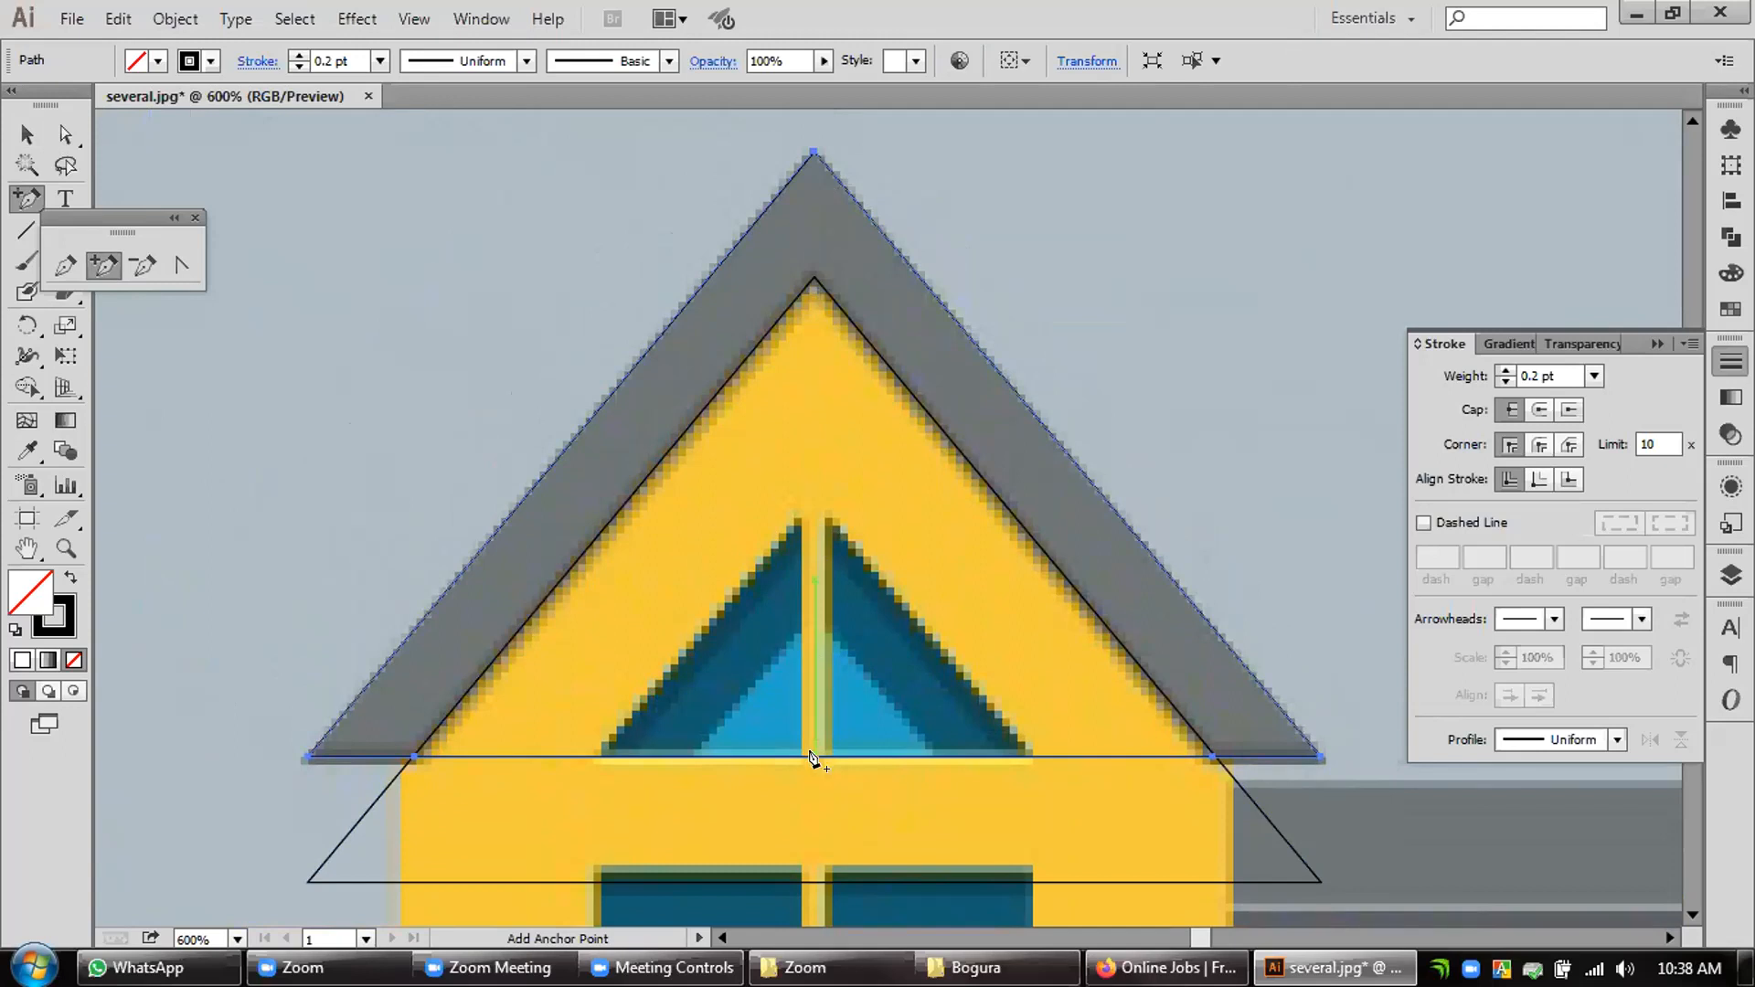
click(811, 758)
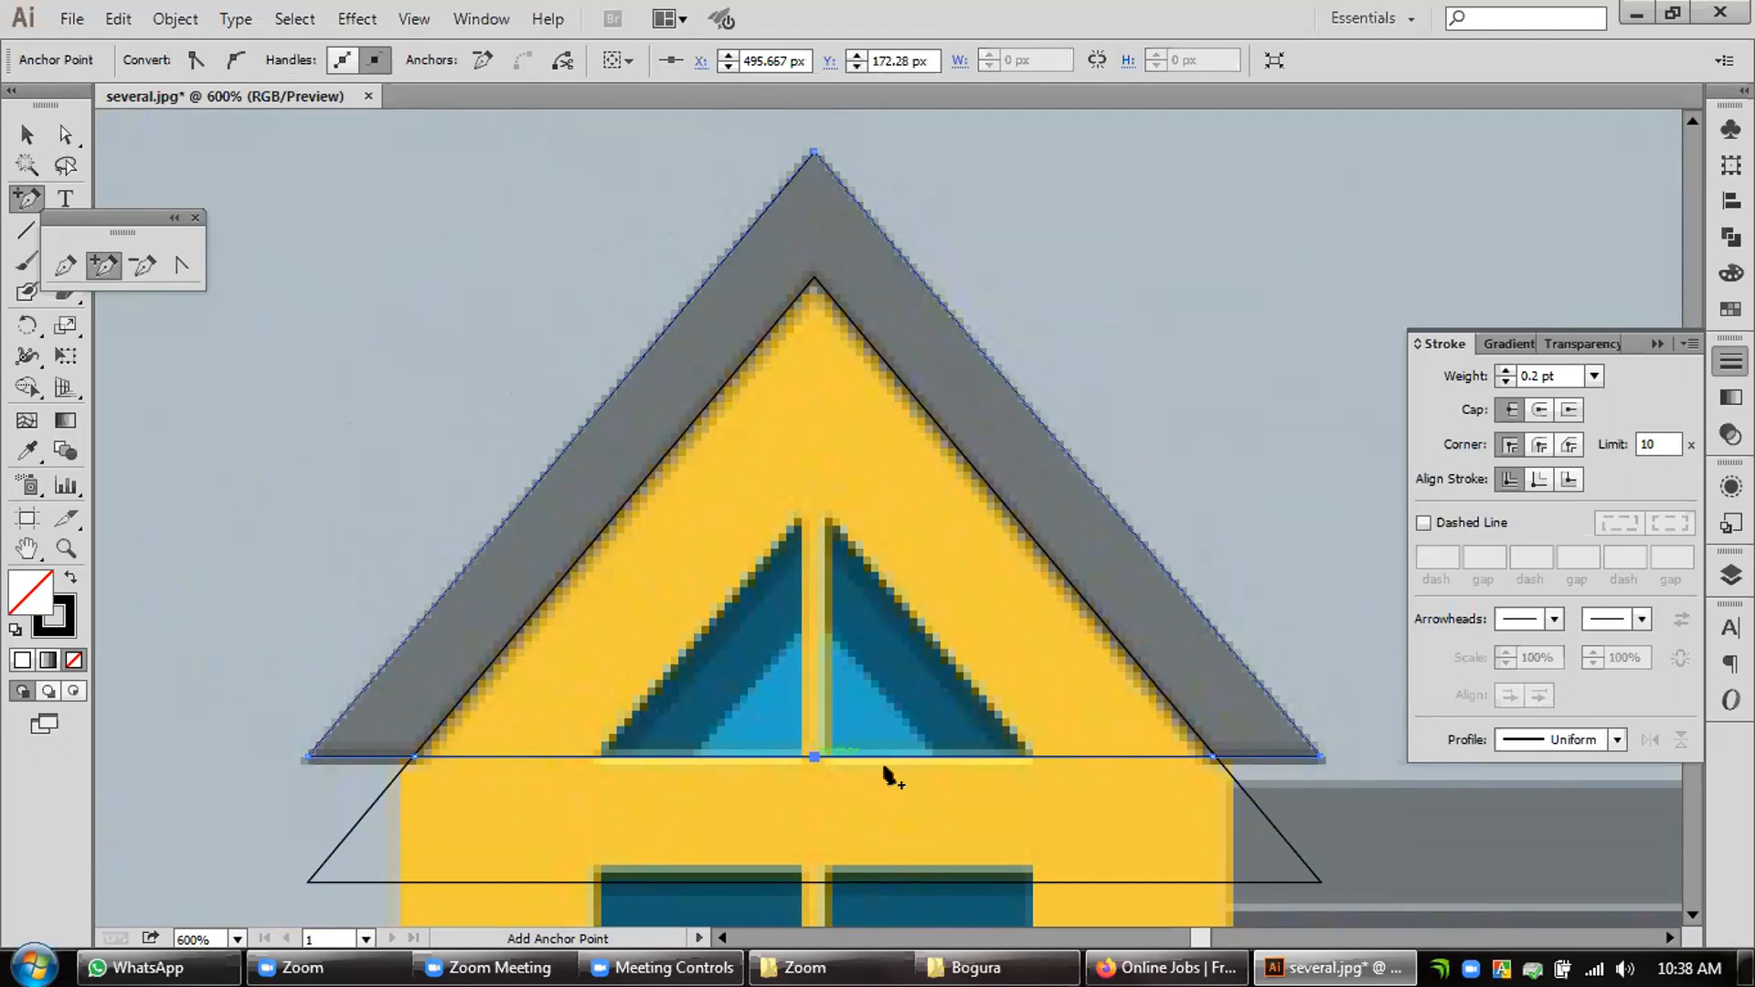
click(65, 134)
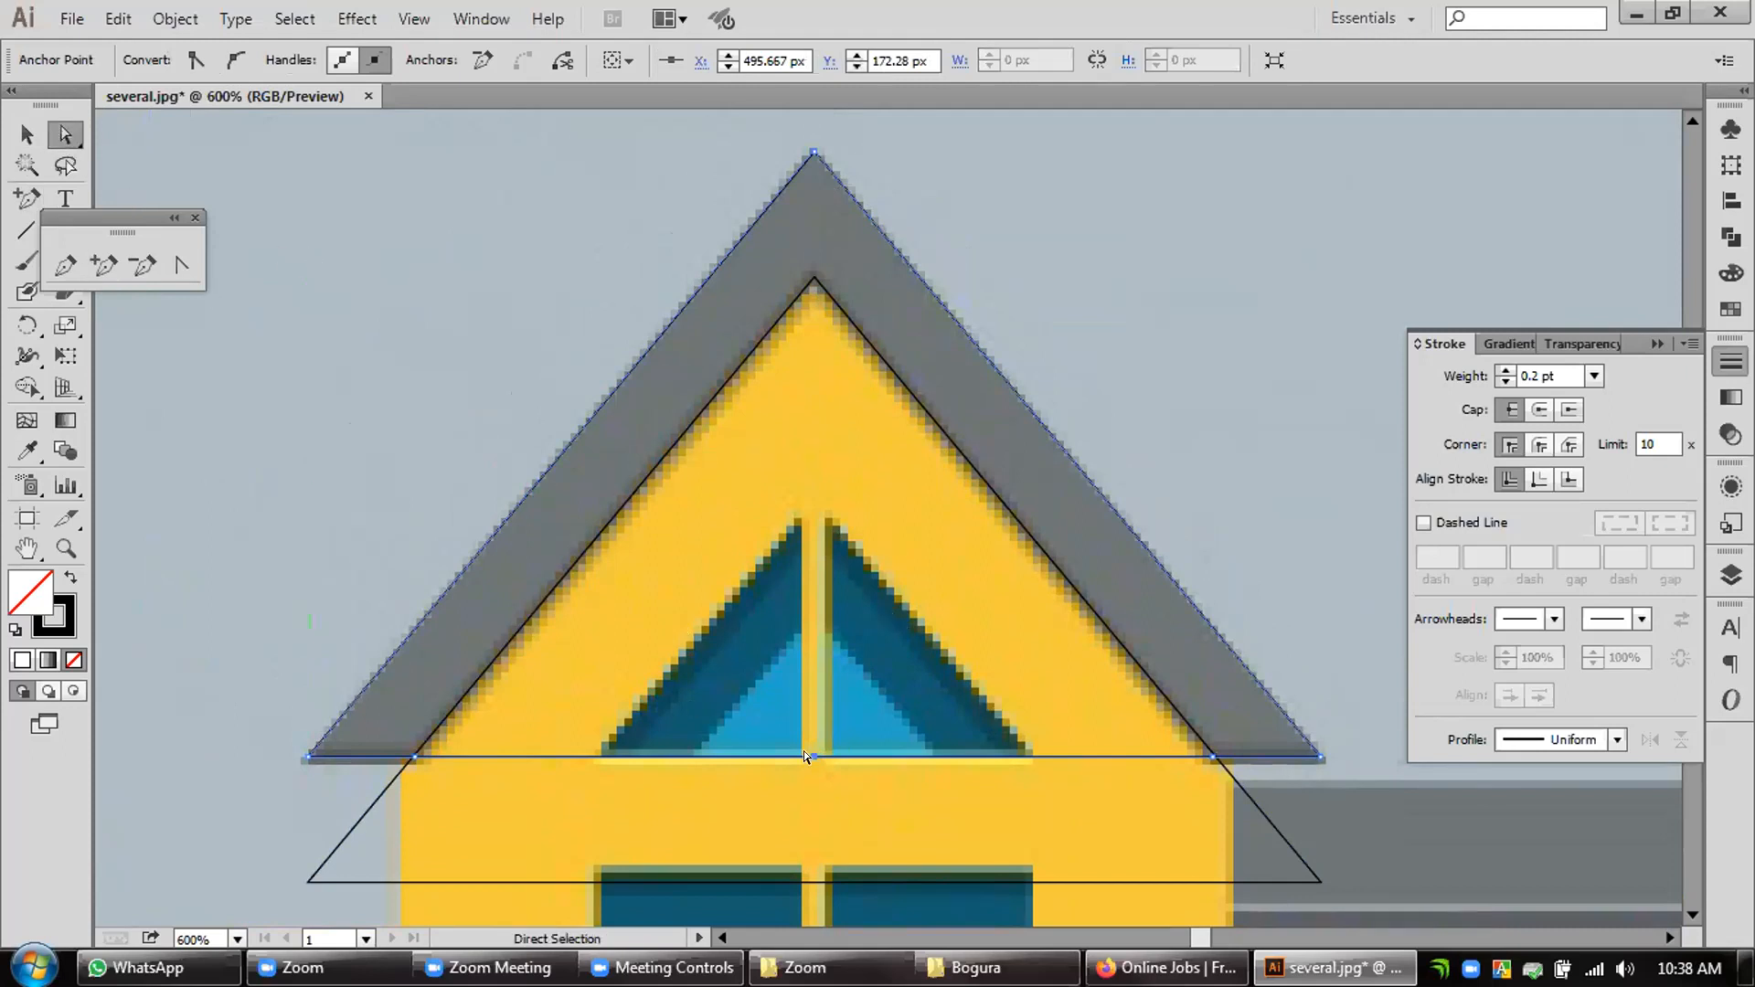
drag(810, 757, 812, 277)
key(space)
drag(925, 570, 925, 436)
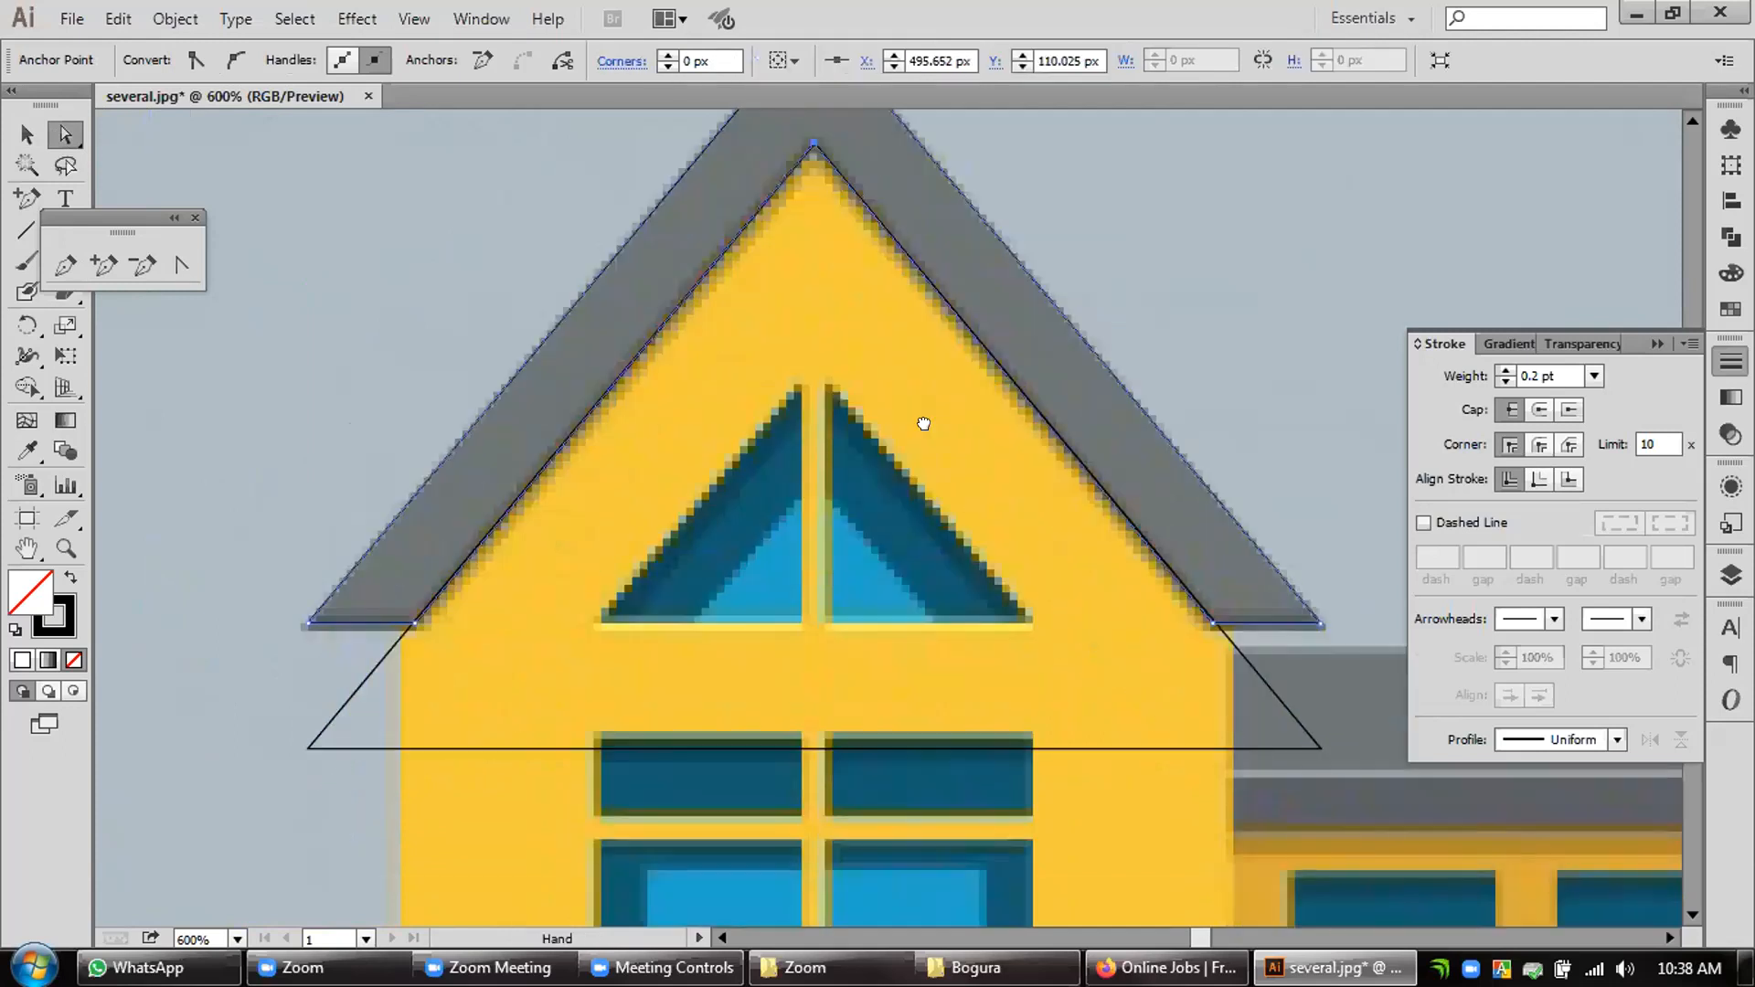
Step: Fill the gable roof outline with the grey sampled from the roof in the image, then deselect it
click(13, 124)
click(338, 374)
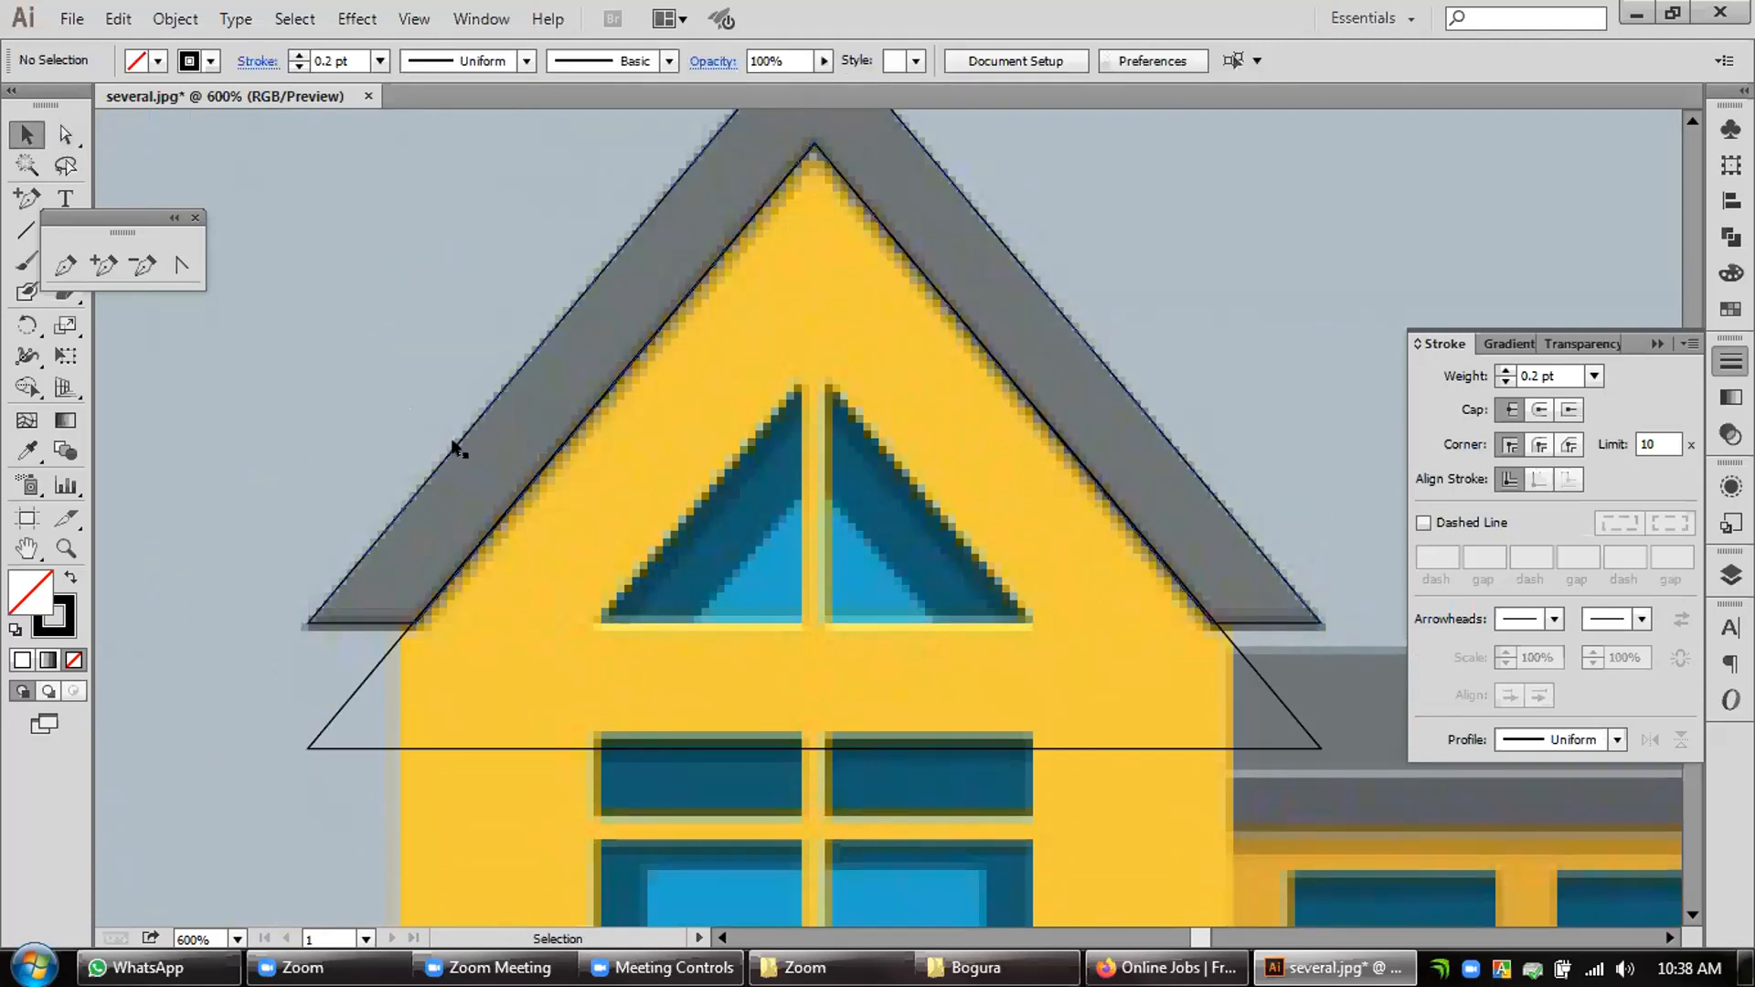
click(603, 406)
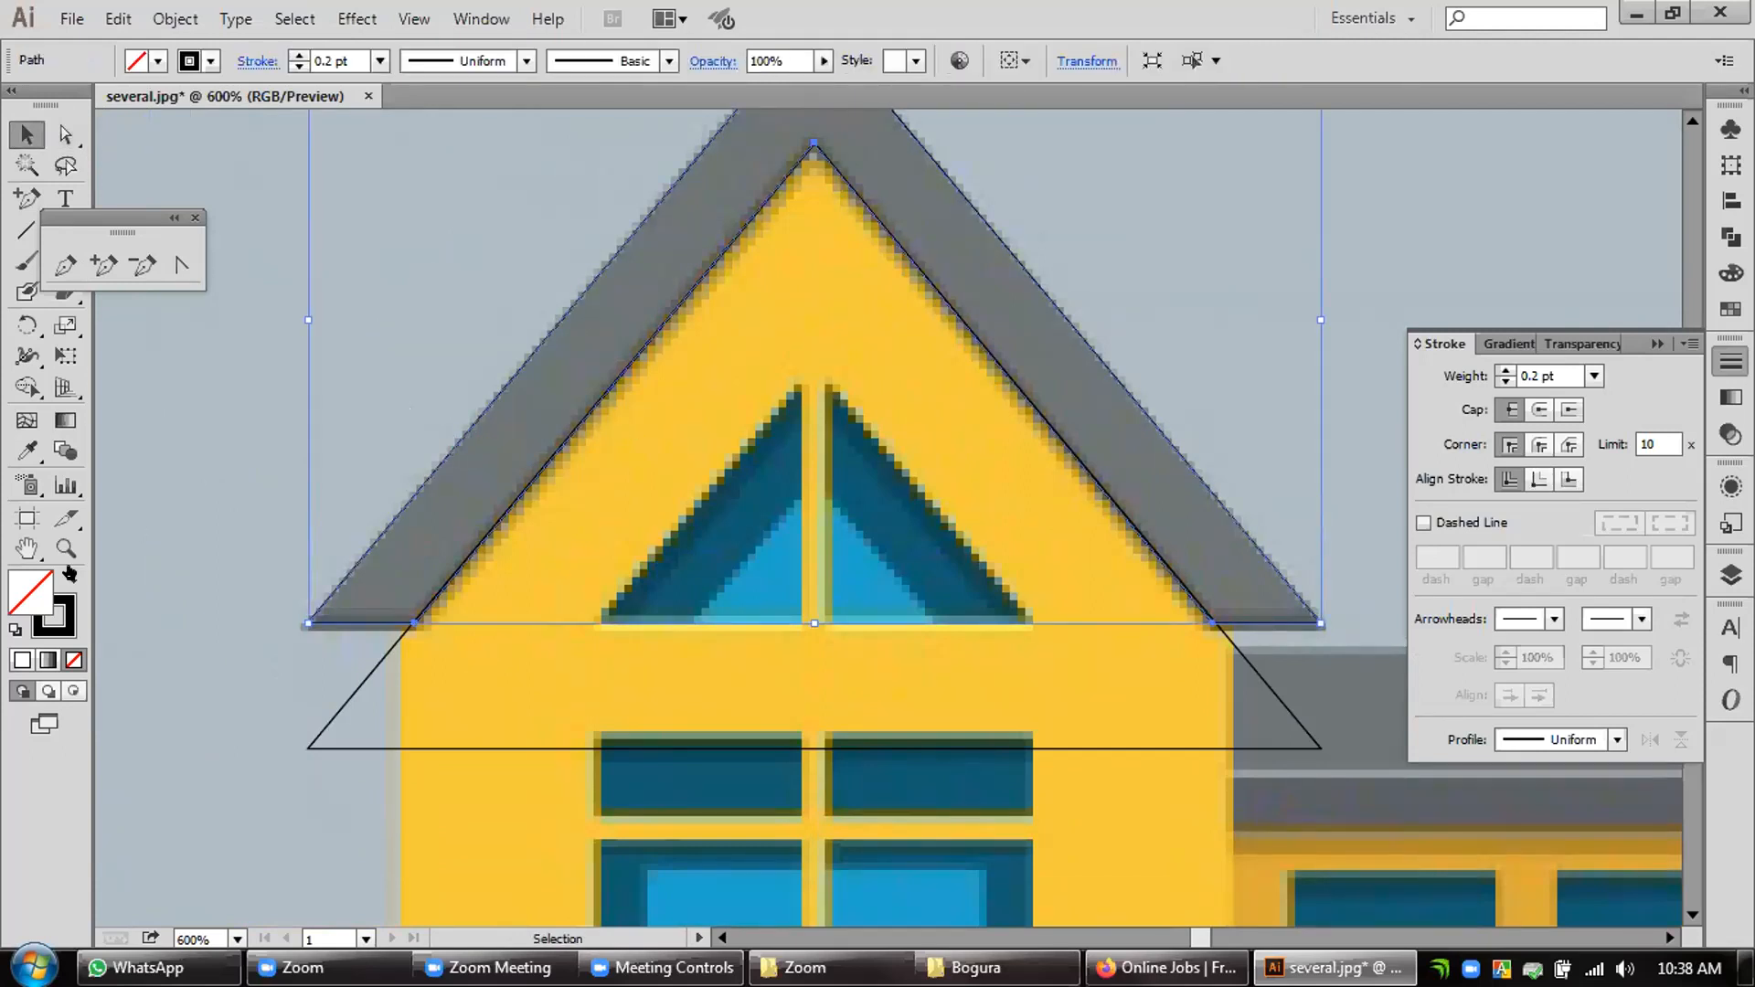
click(29, 451)
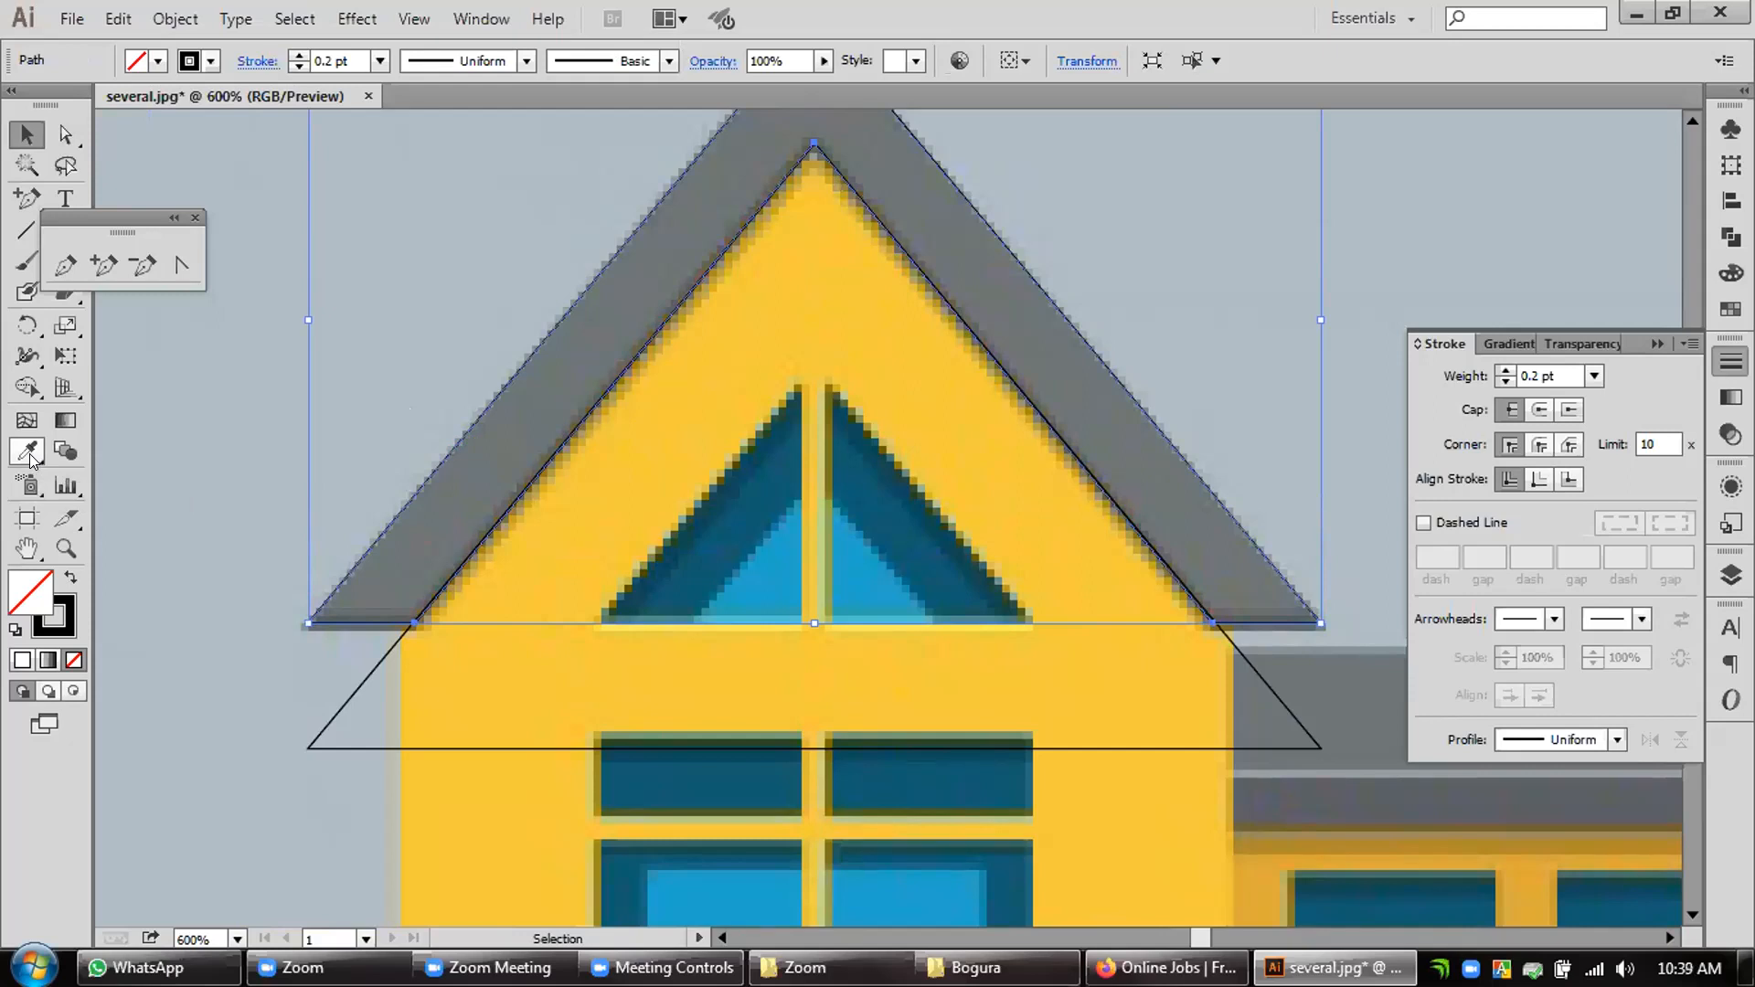
click(466, 459)
click(26, 135)
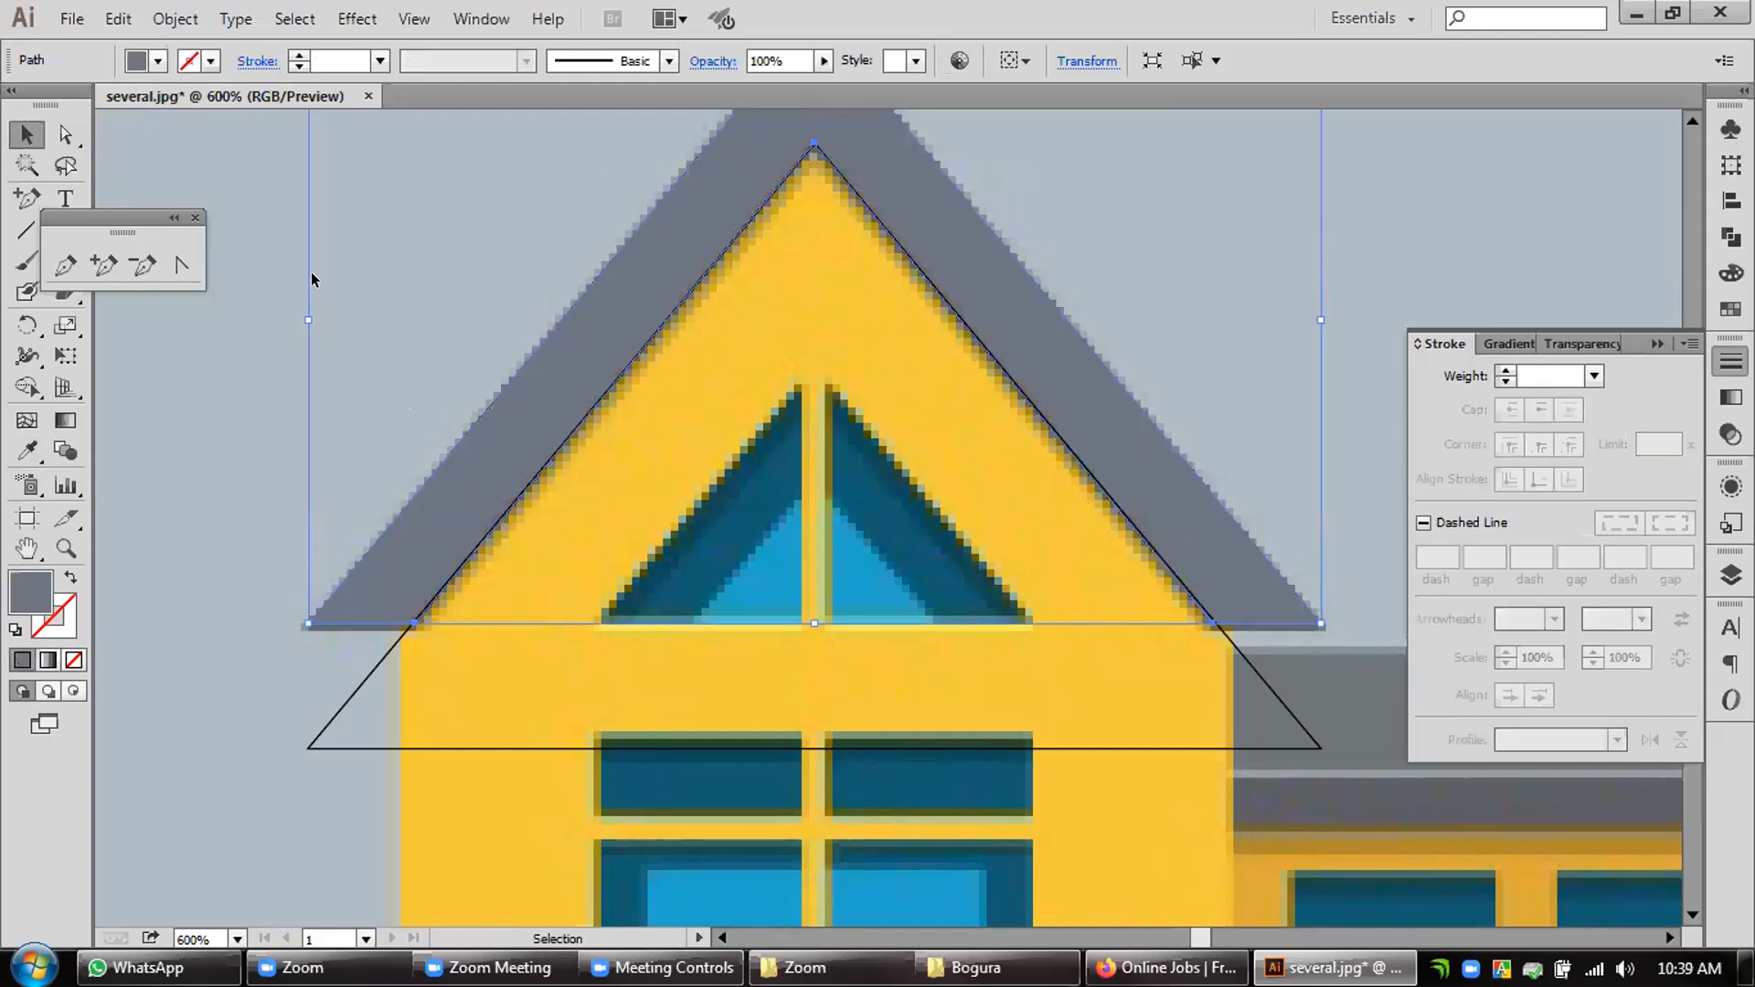
click(193, 446)
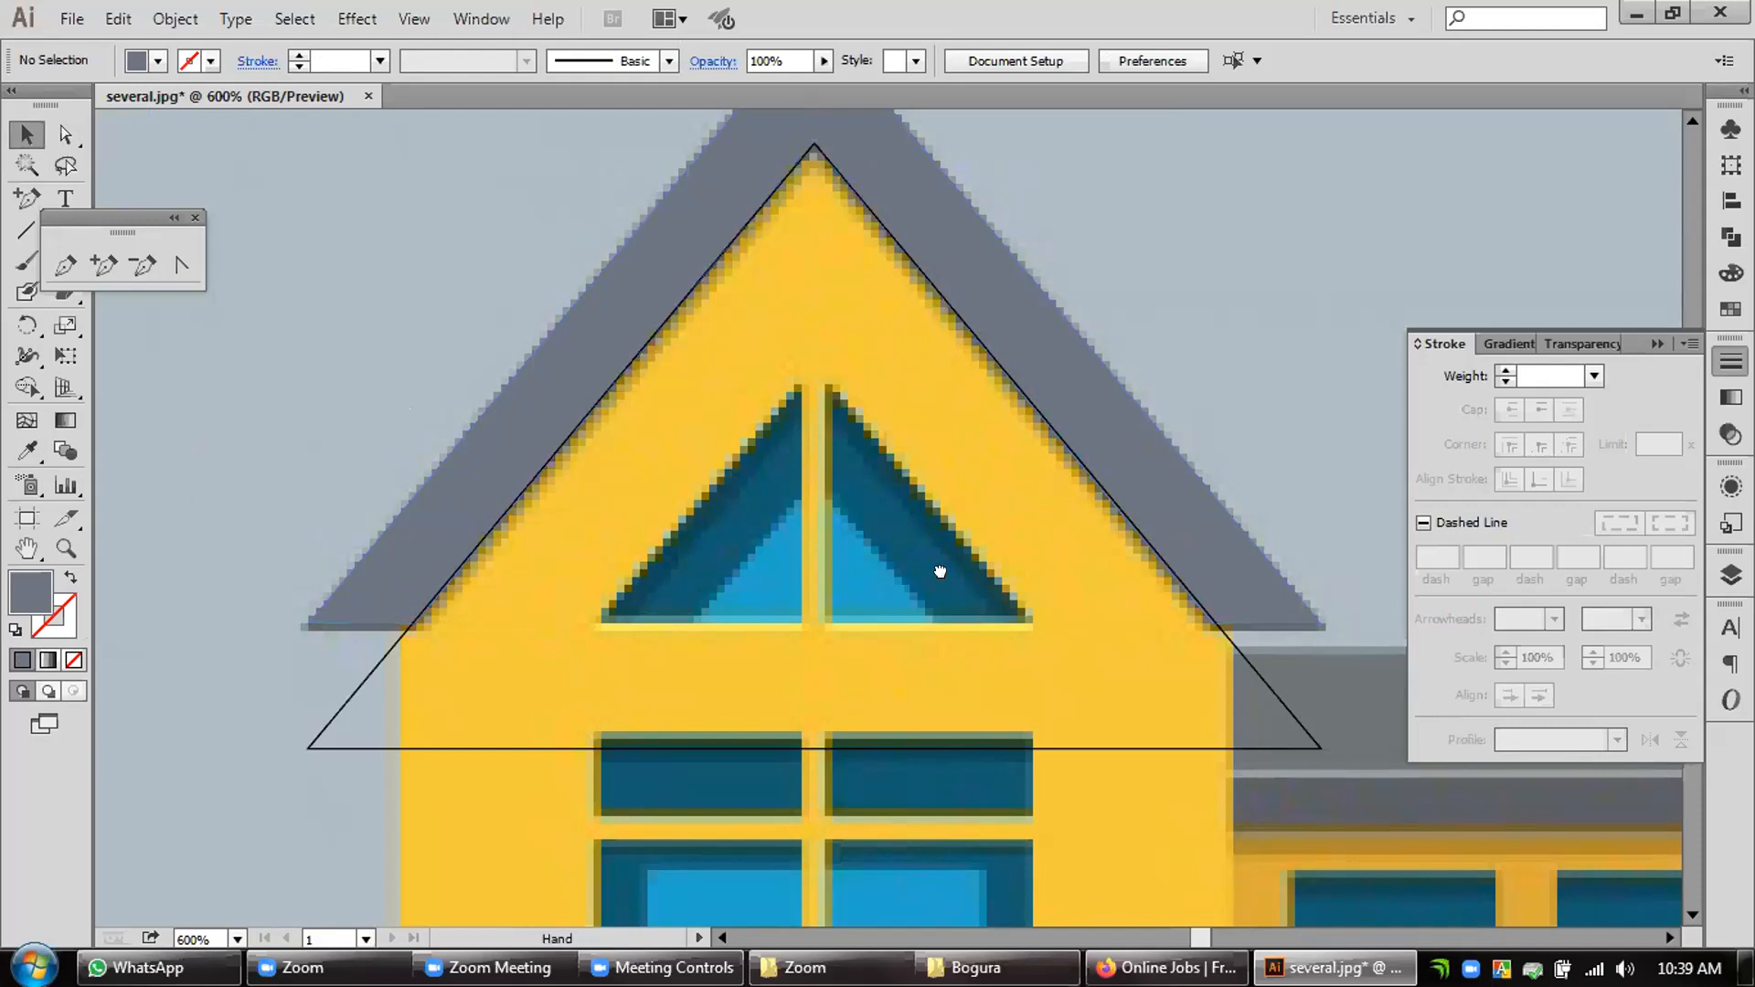
Step: Select the duplicate triangle outlining the yellow gable below the filled roof
scroll(940, 575, right, 1)
click(1160, 750)
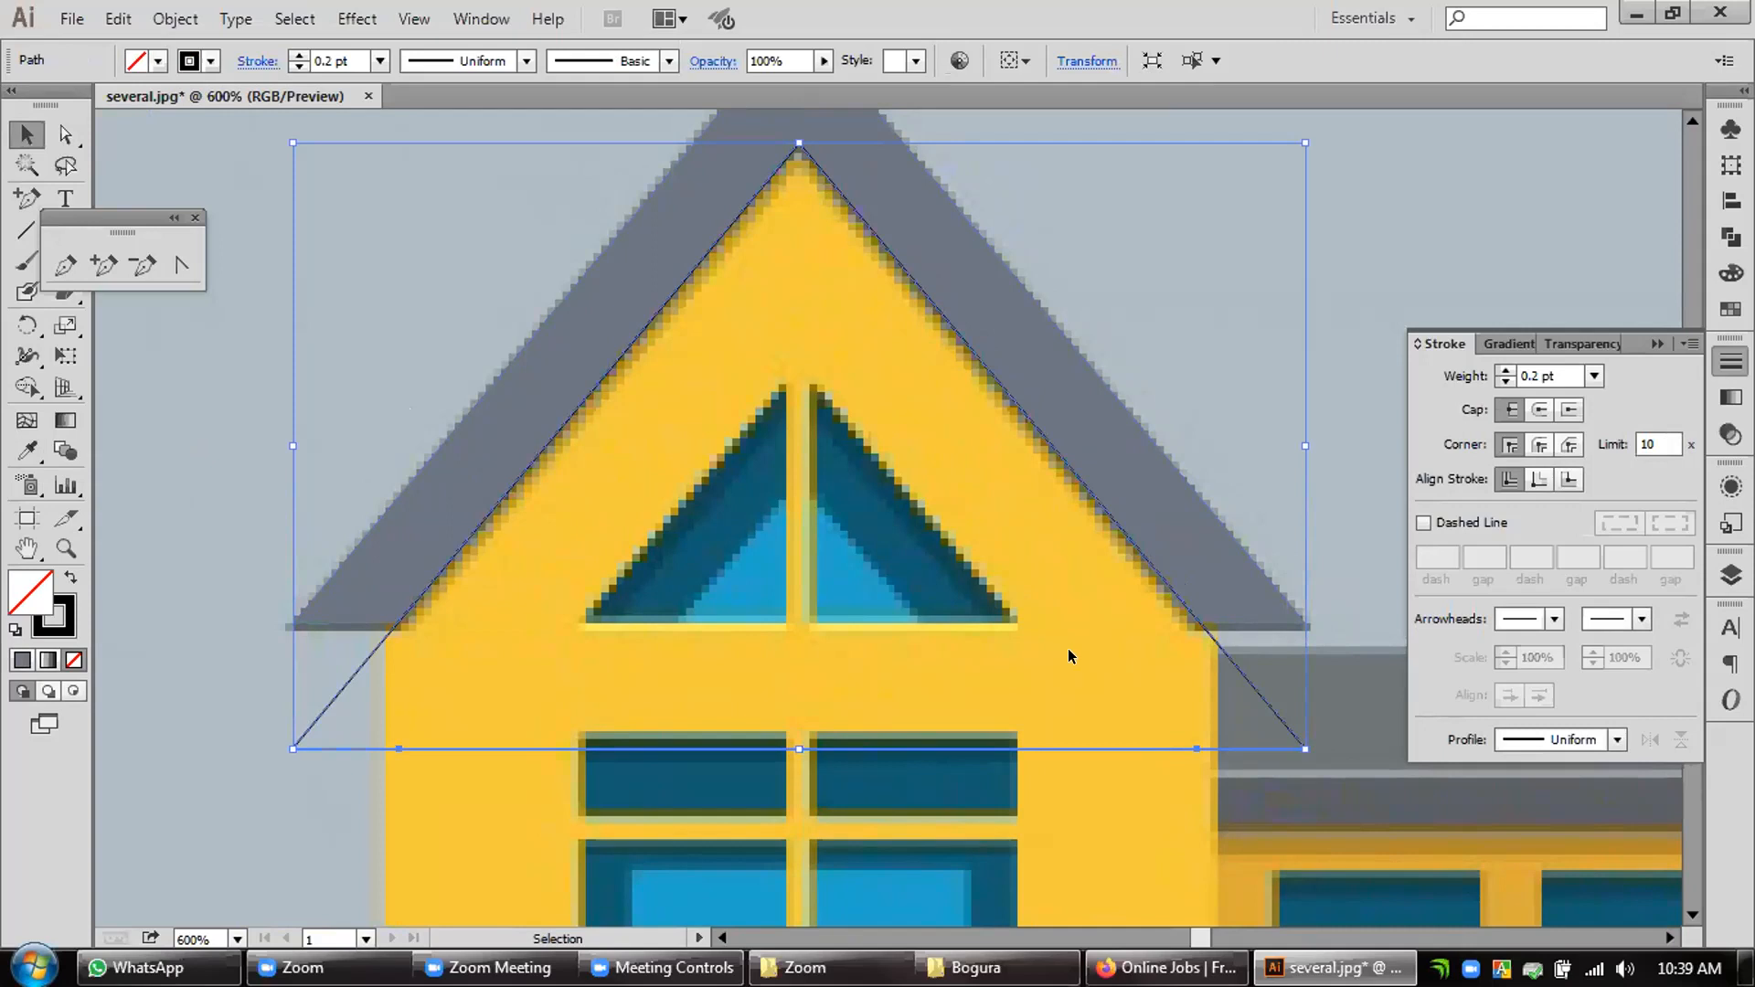
drag(846, 748, 903, 830)
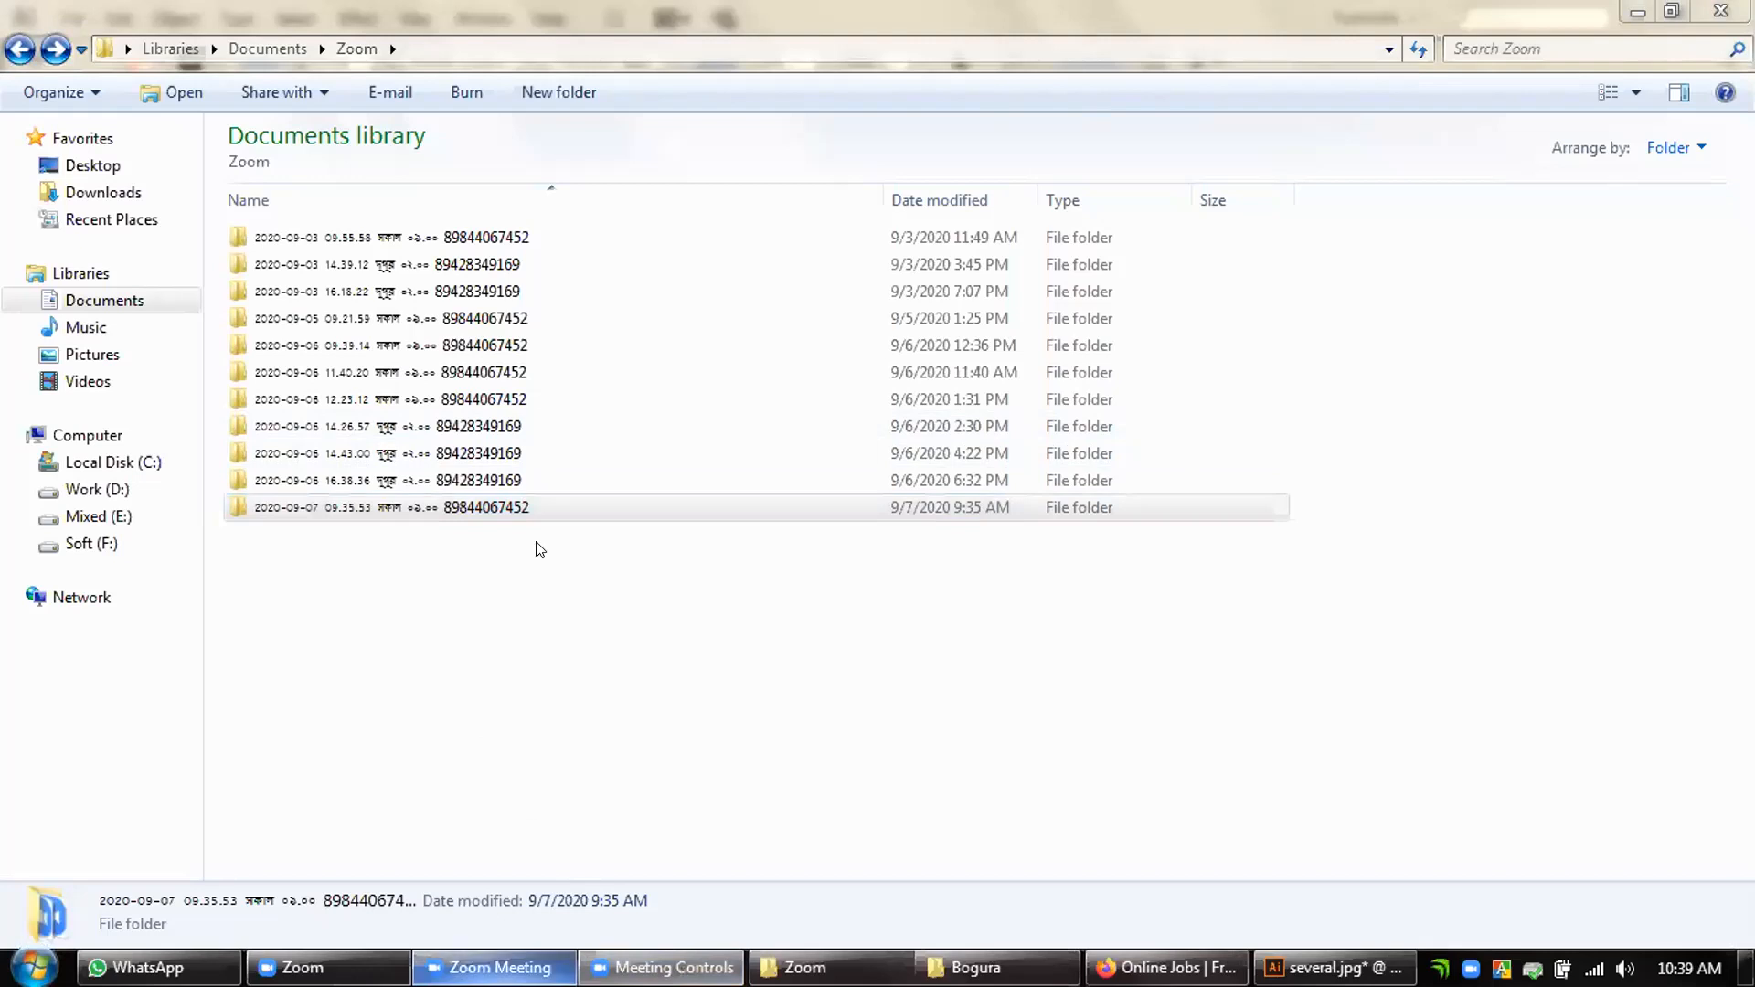
Step: Switch to Windows Explorer and examine the contents of the Zoom recording folders dated 2020-09-07 and 2020-09-06
click(443, 514)
double_click(442, 510)
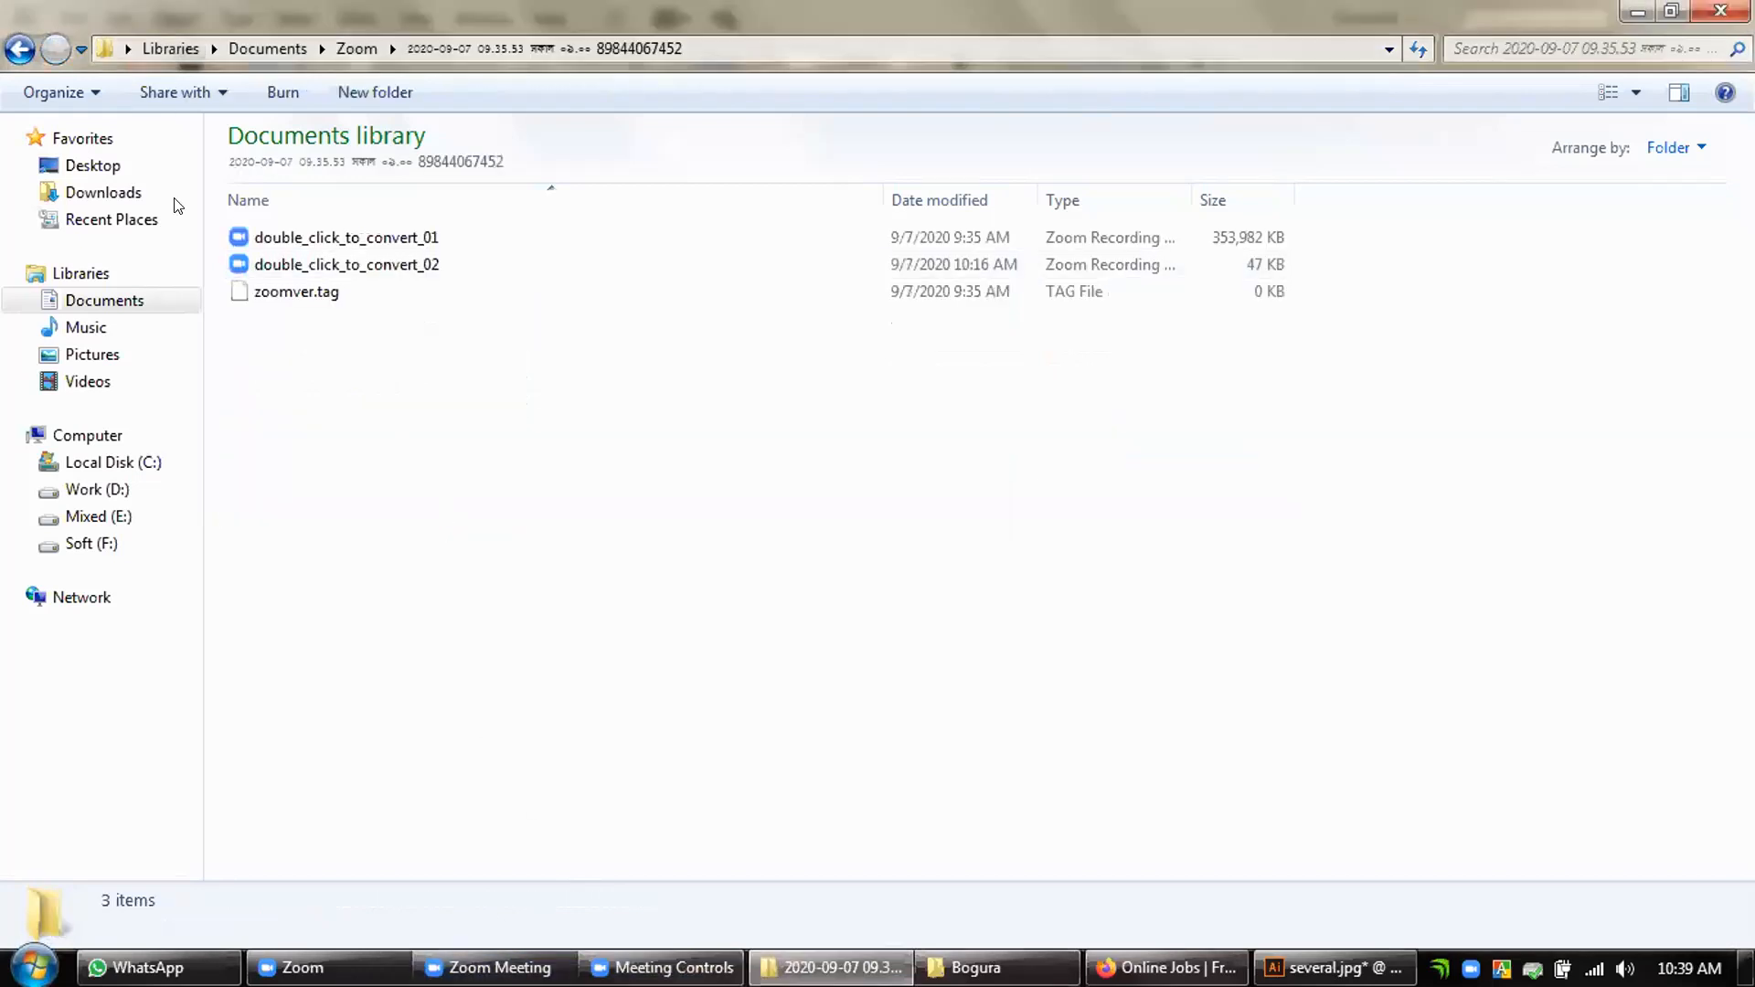
click(20, 48)
double_click(361, 484)
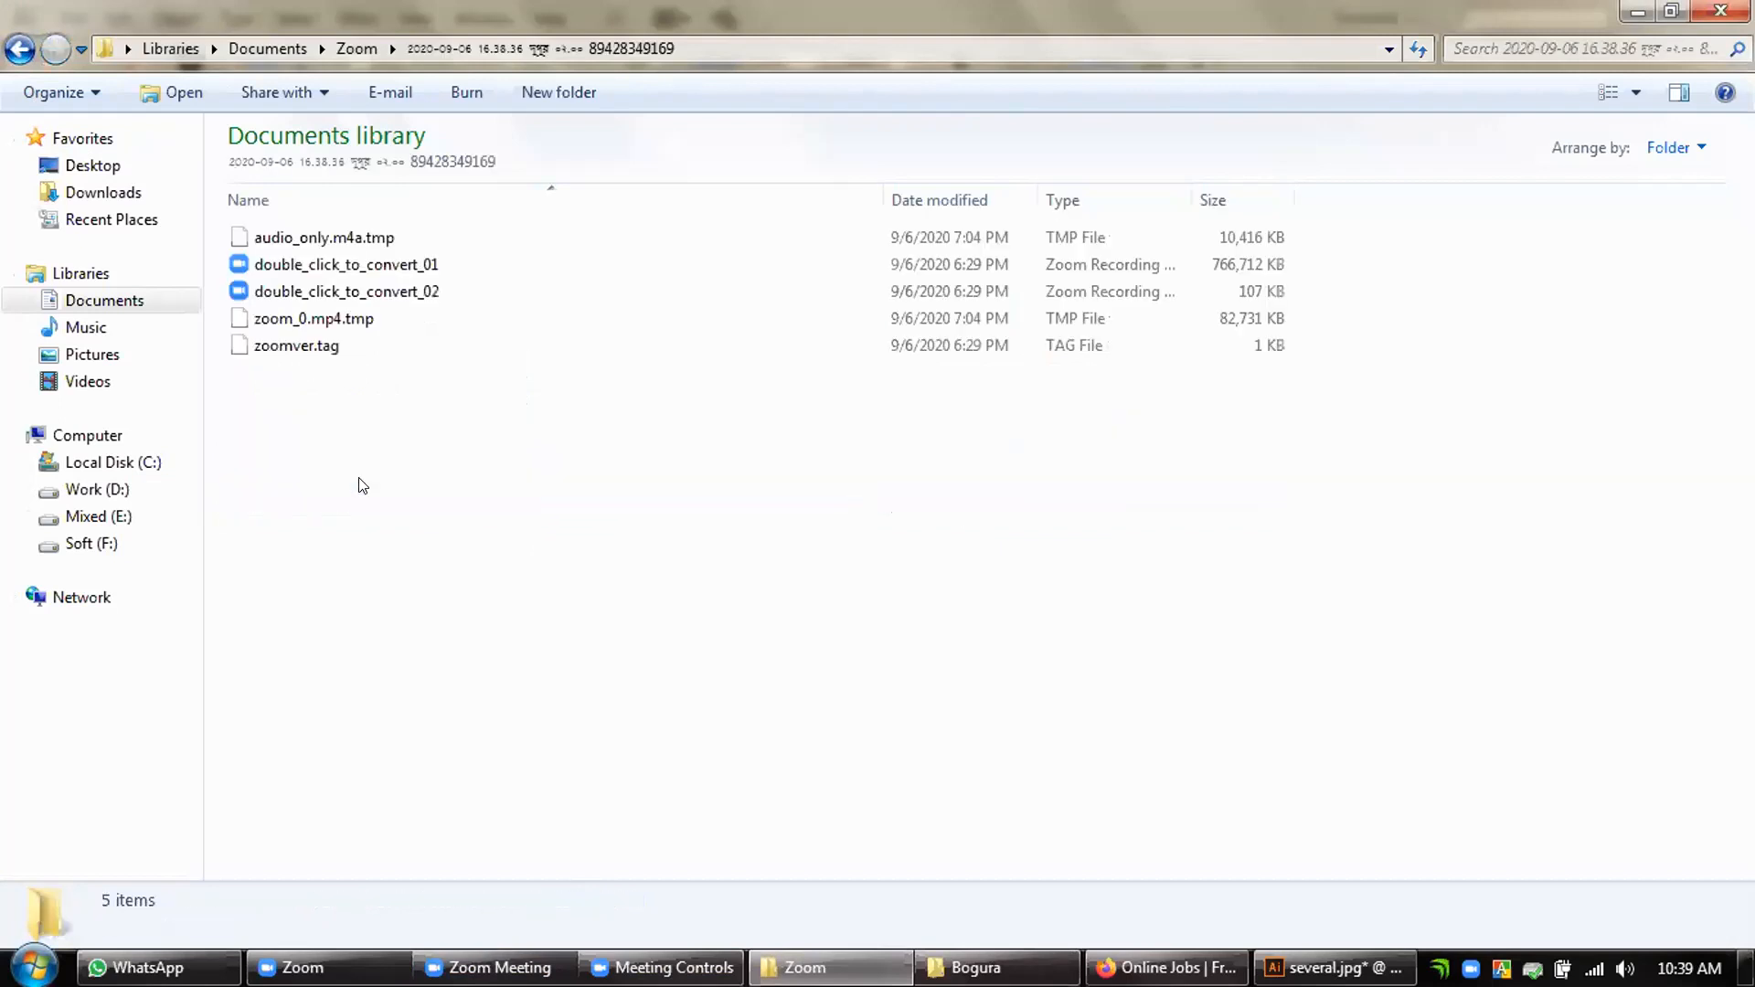
click(20, 49)
double_click(290, 453)
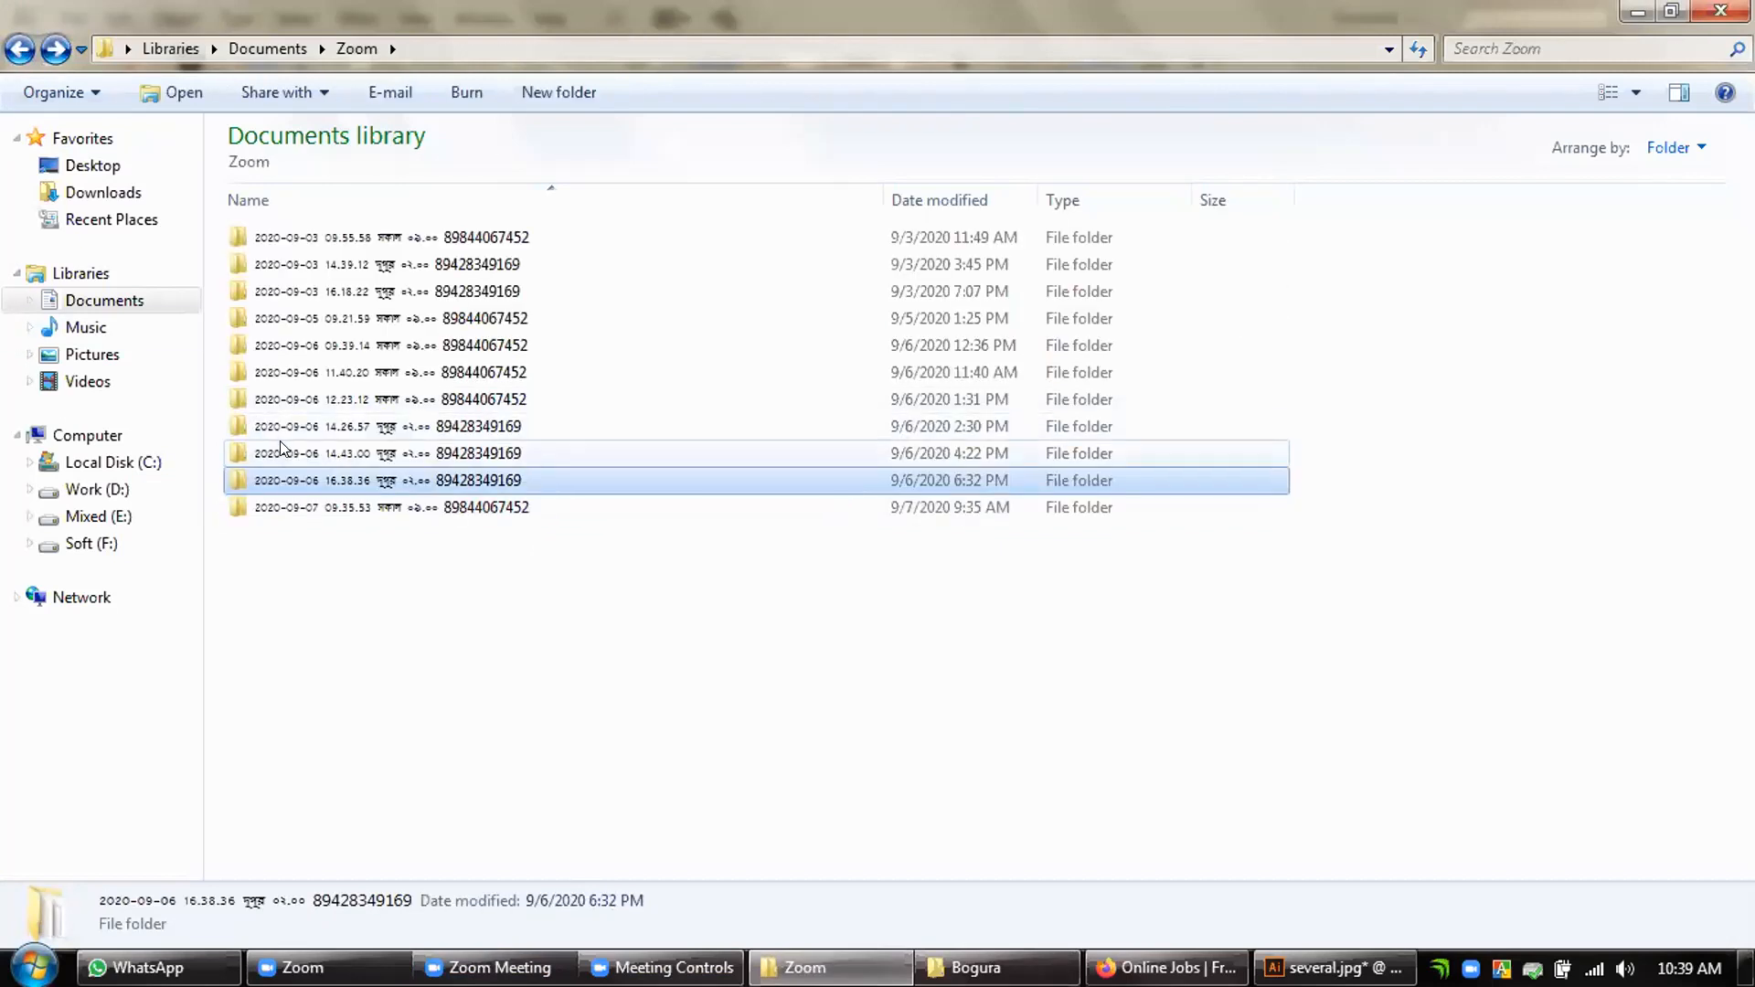
click(24, 53)
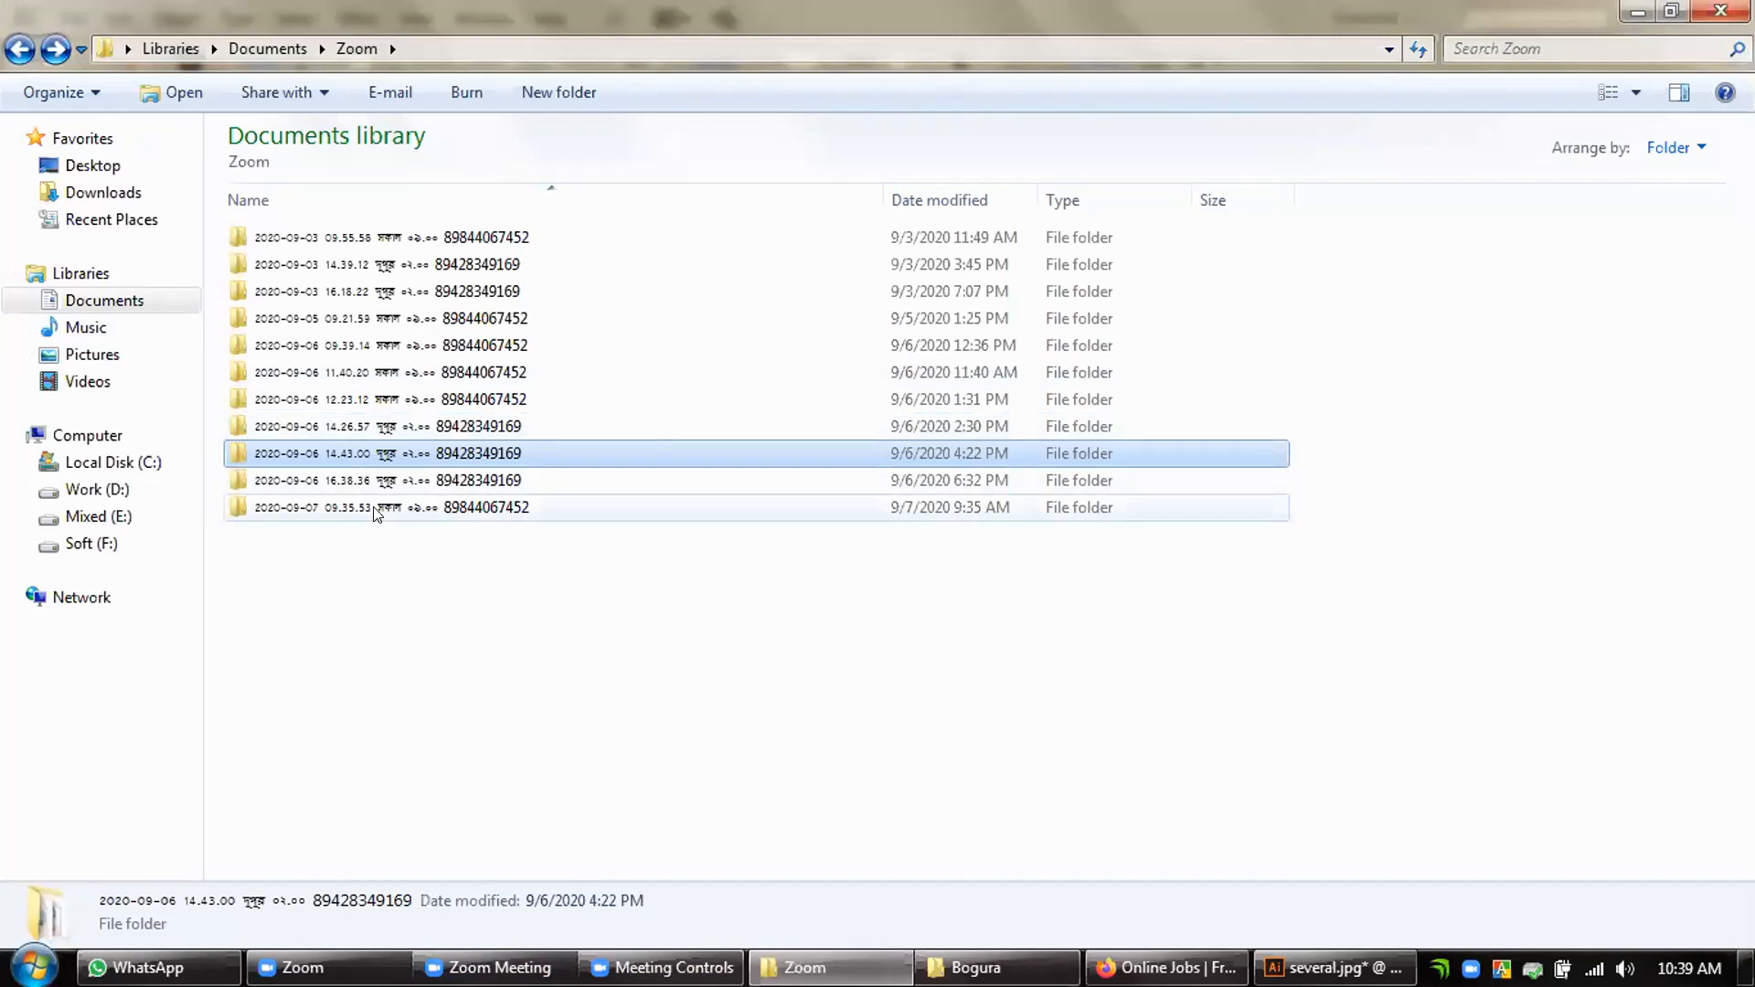
double_click(377, 428)
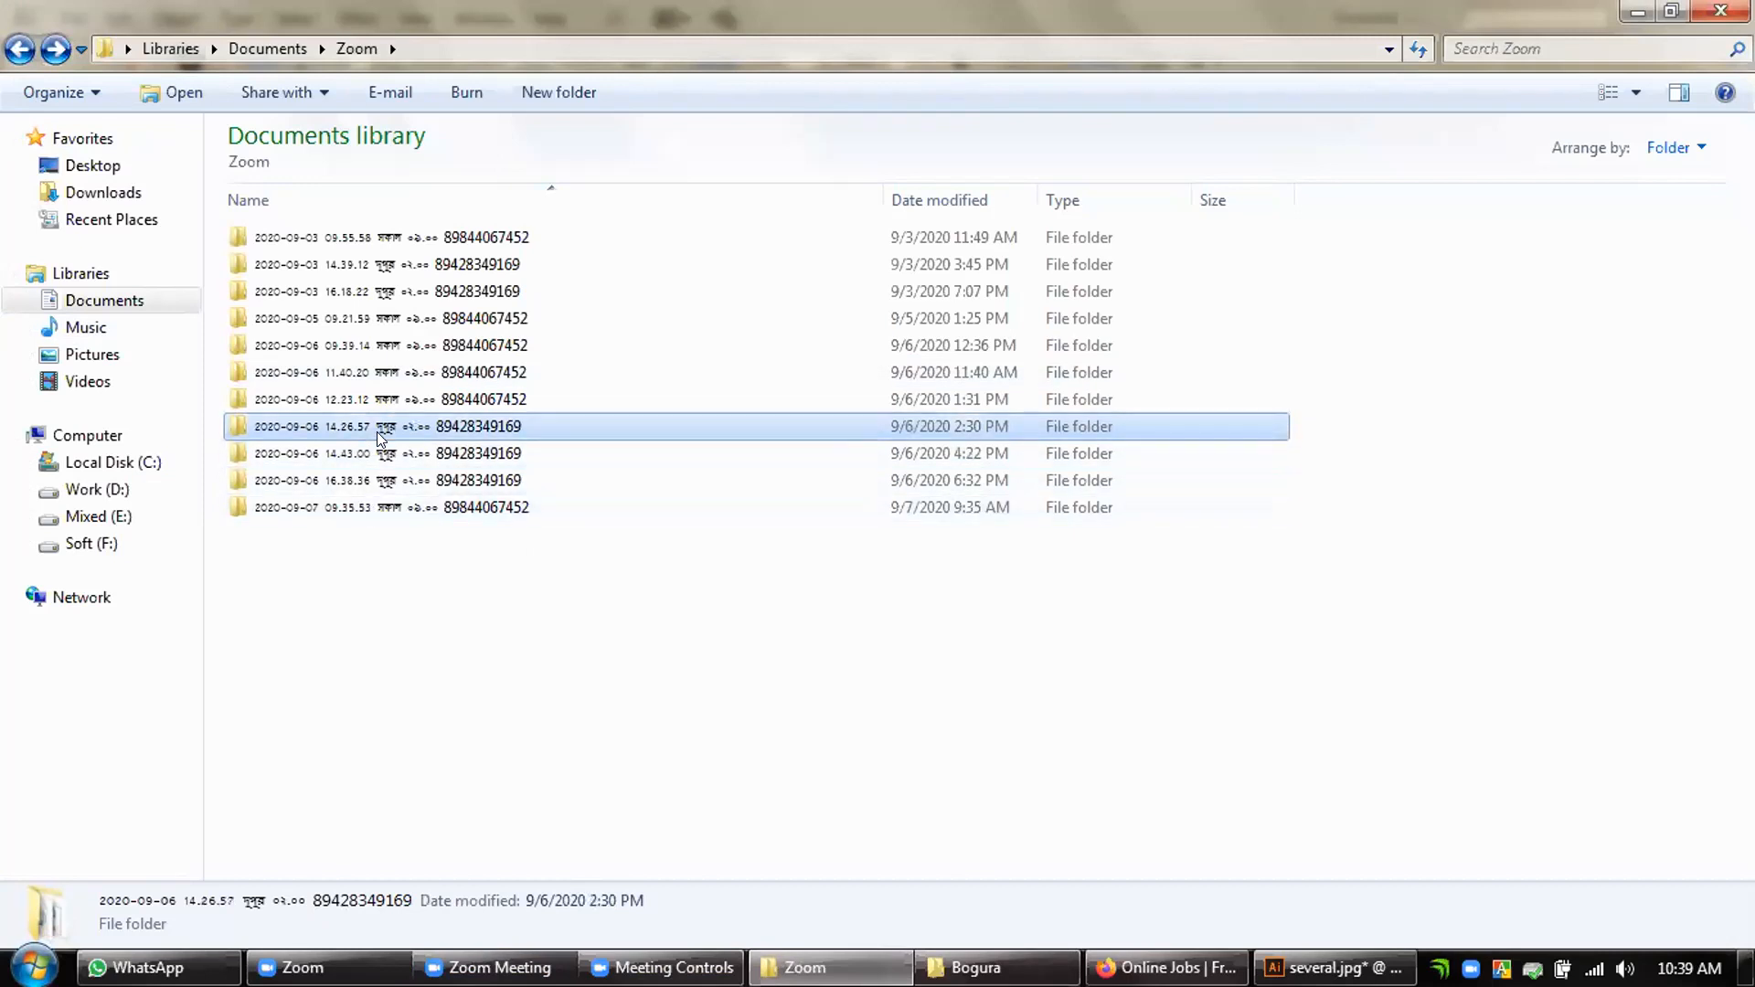
click(20, 48)
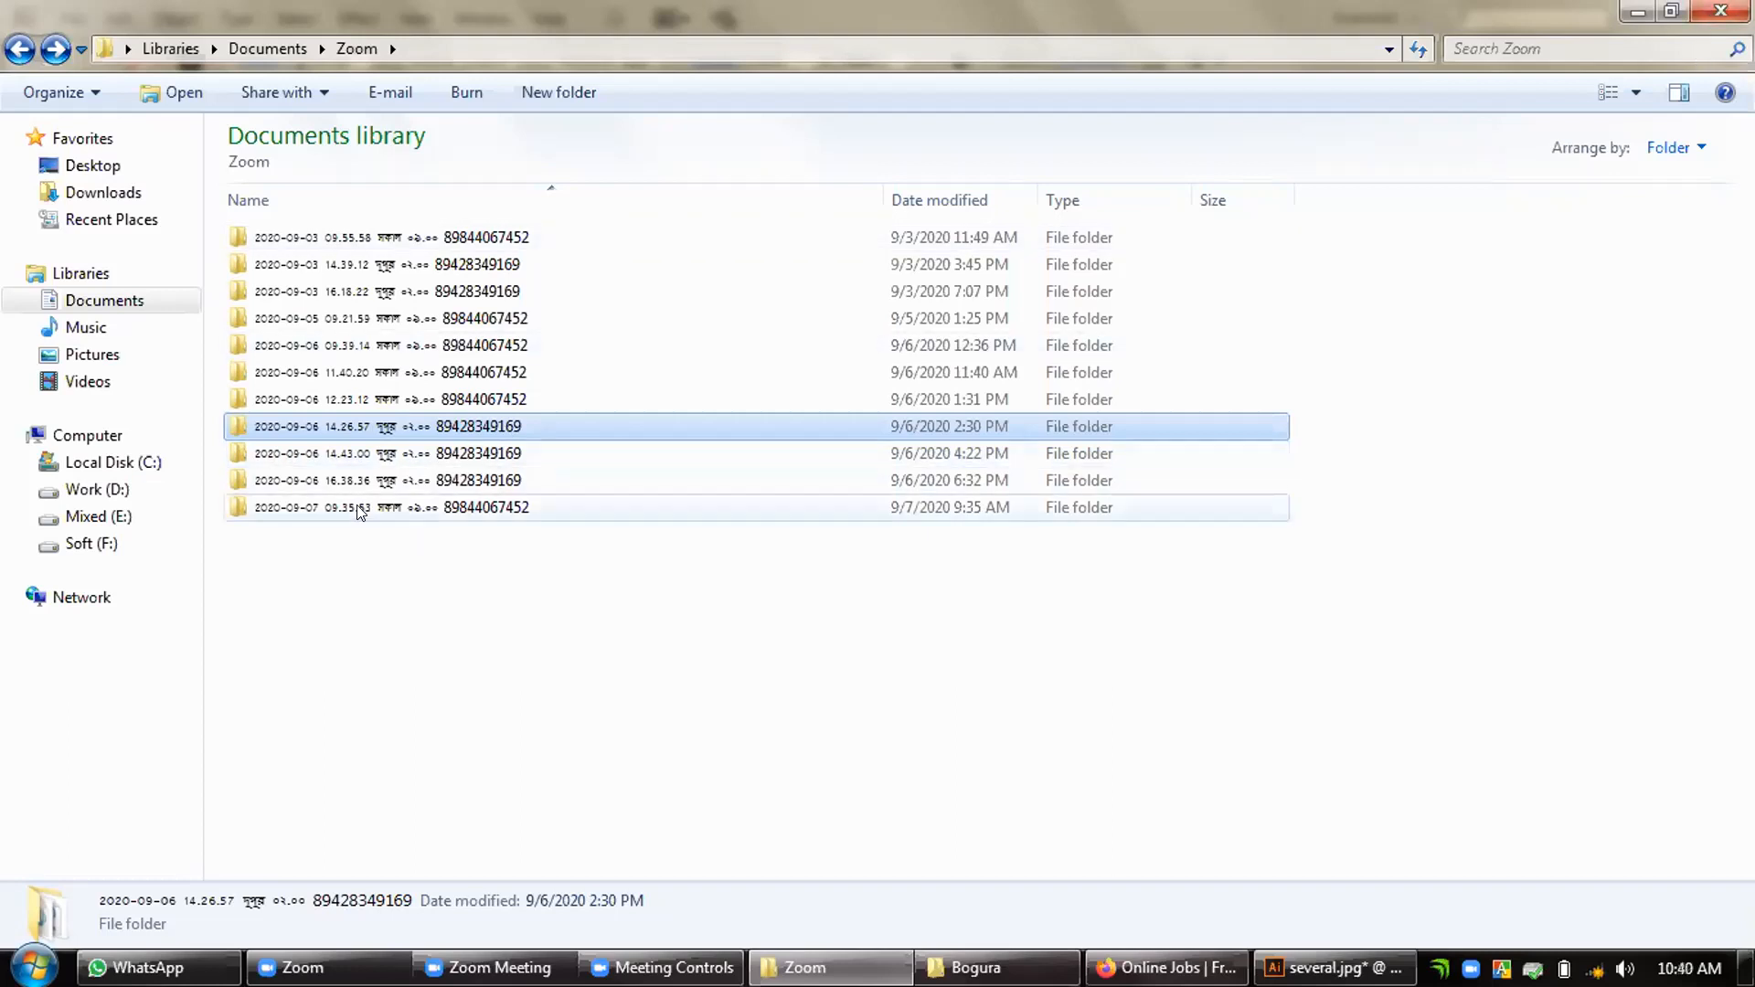
double_click(359, 401)
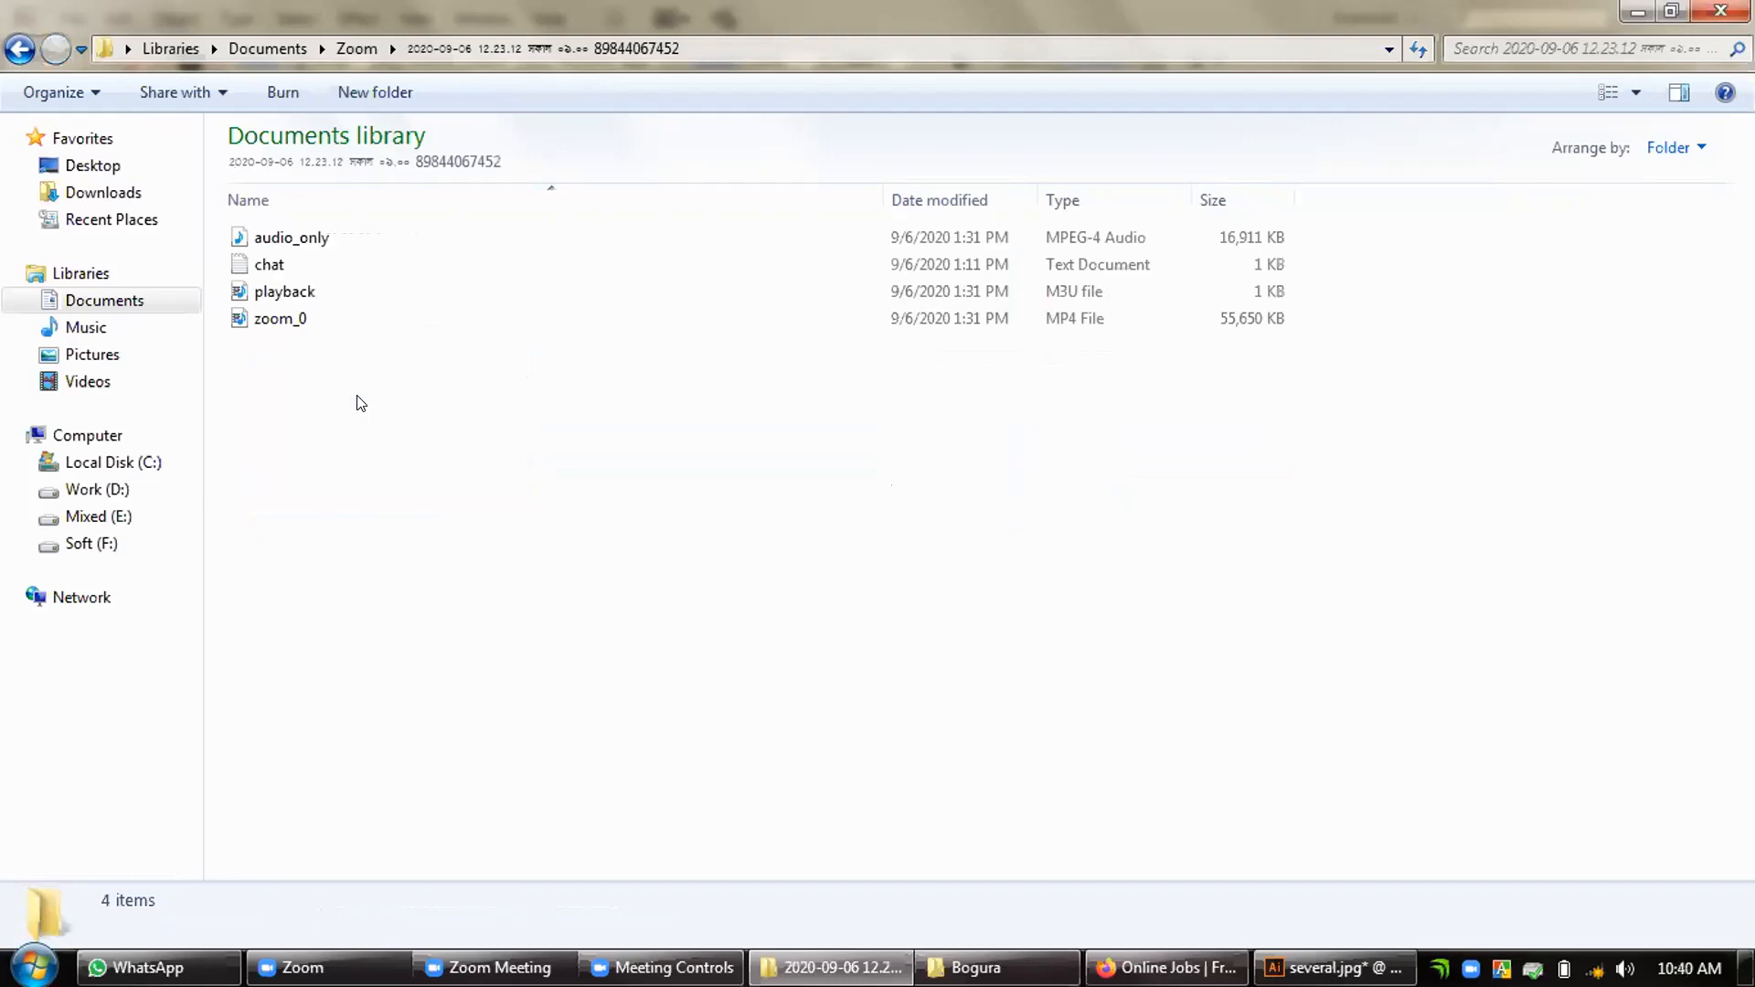
click(20, 49)
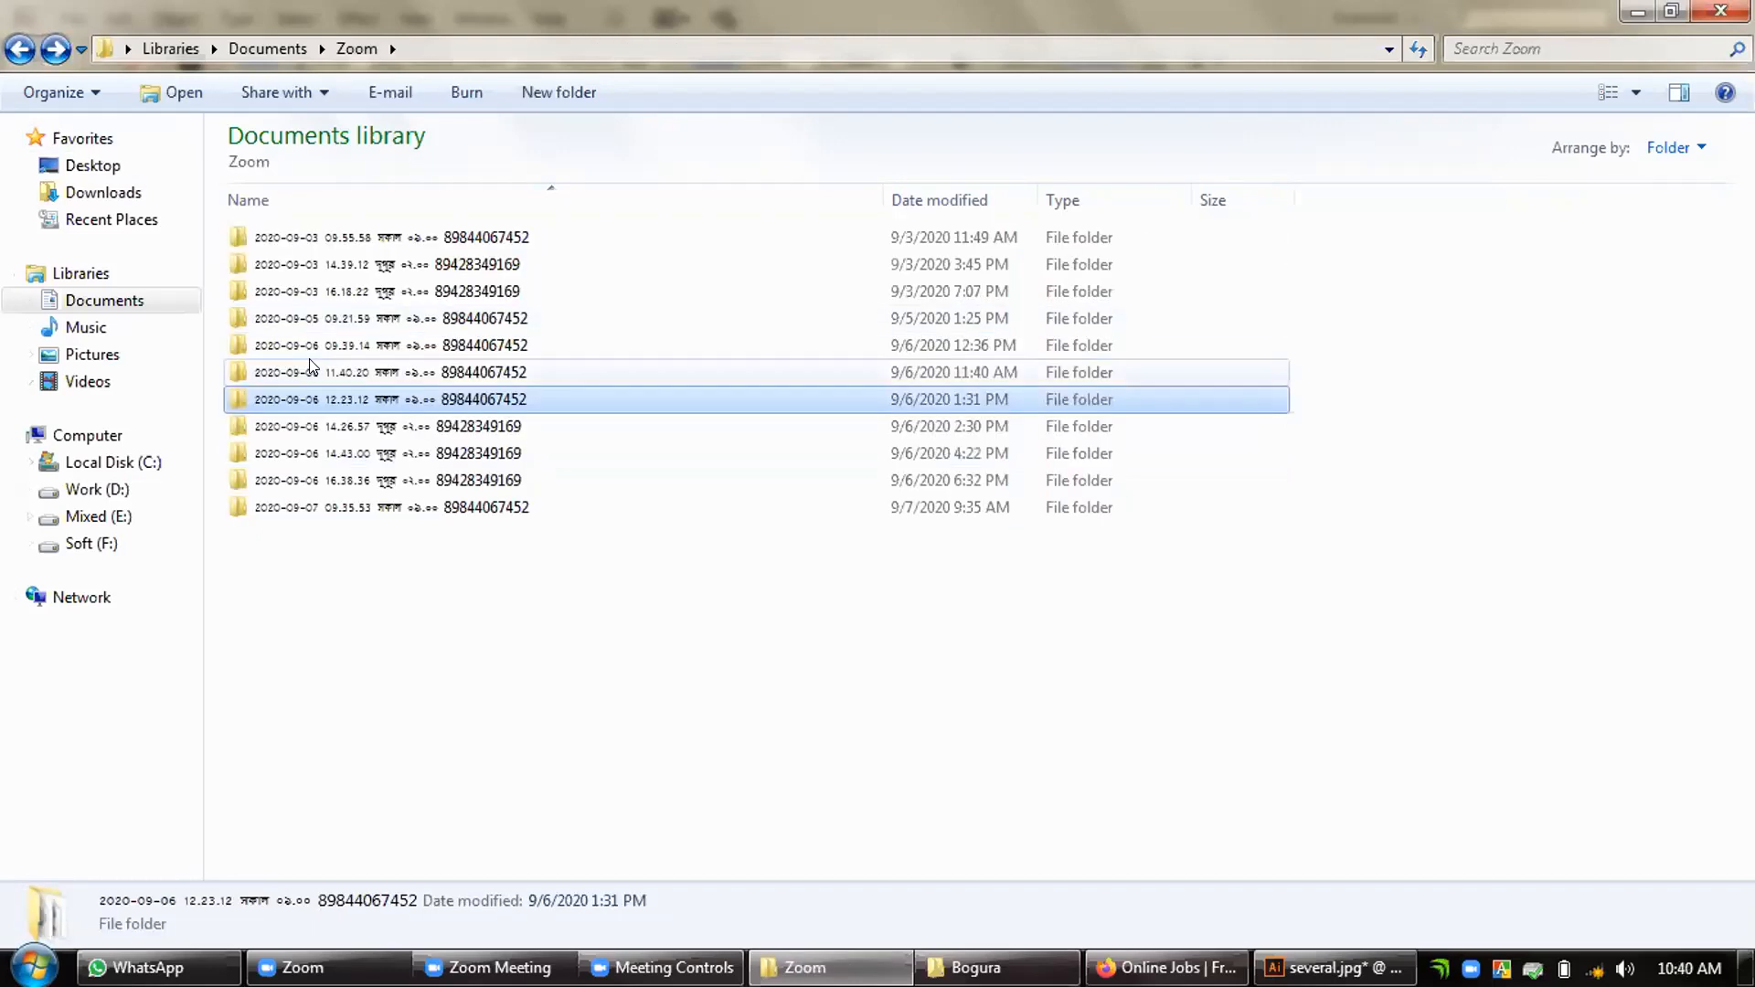
double_click(309, 370)
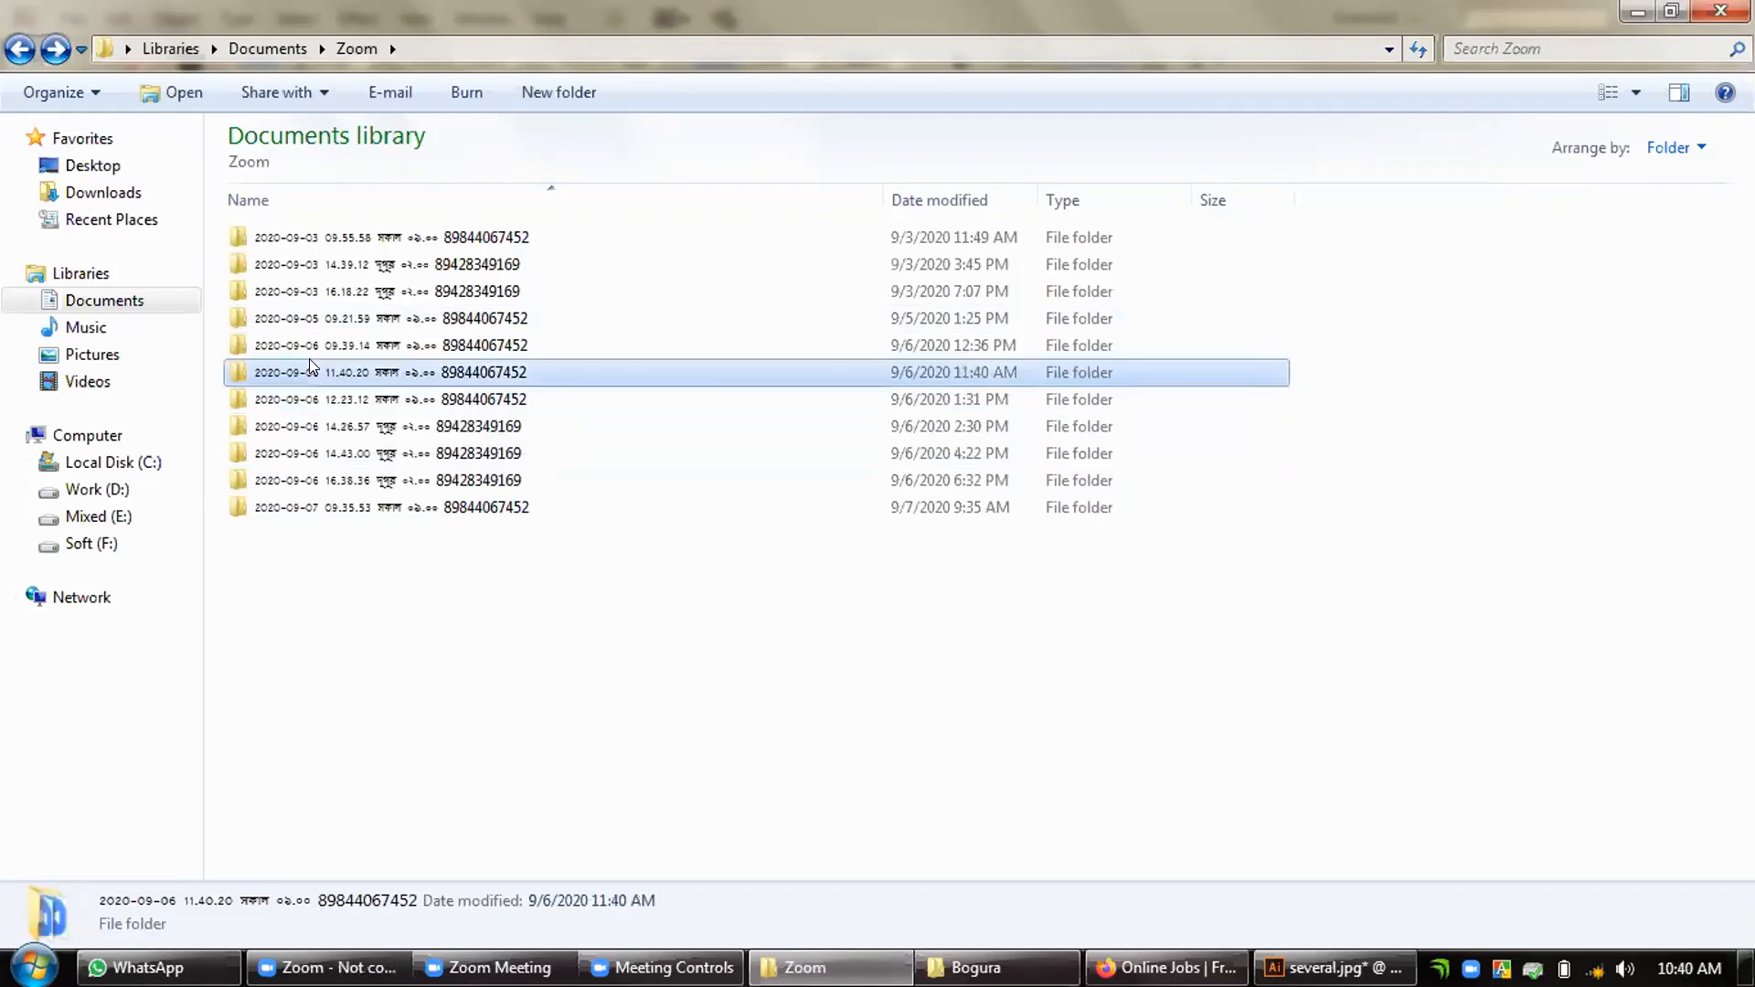
click(14, 49)
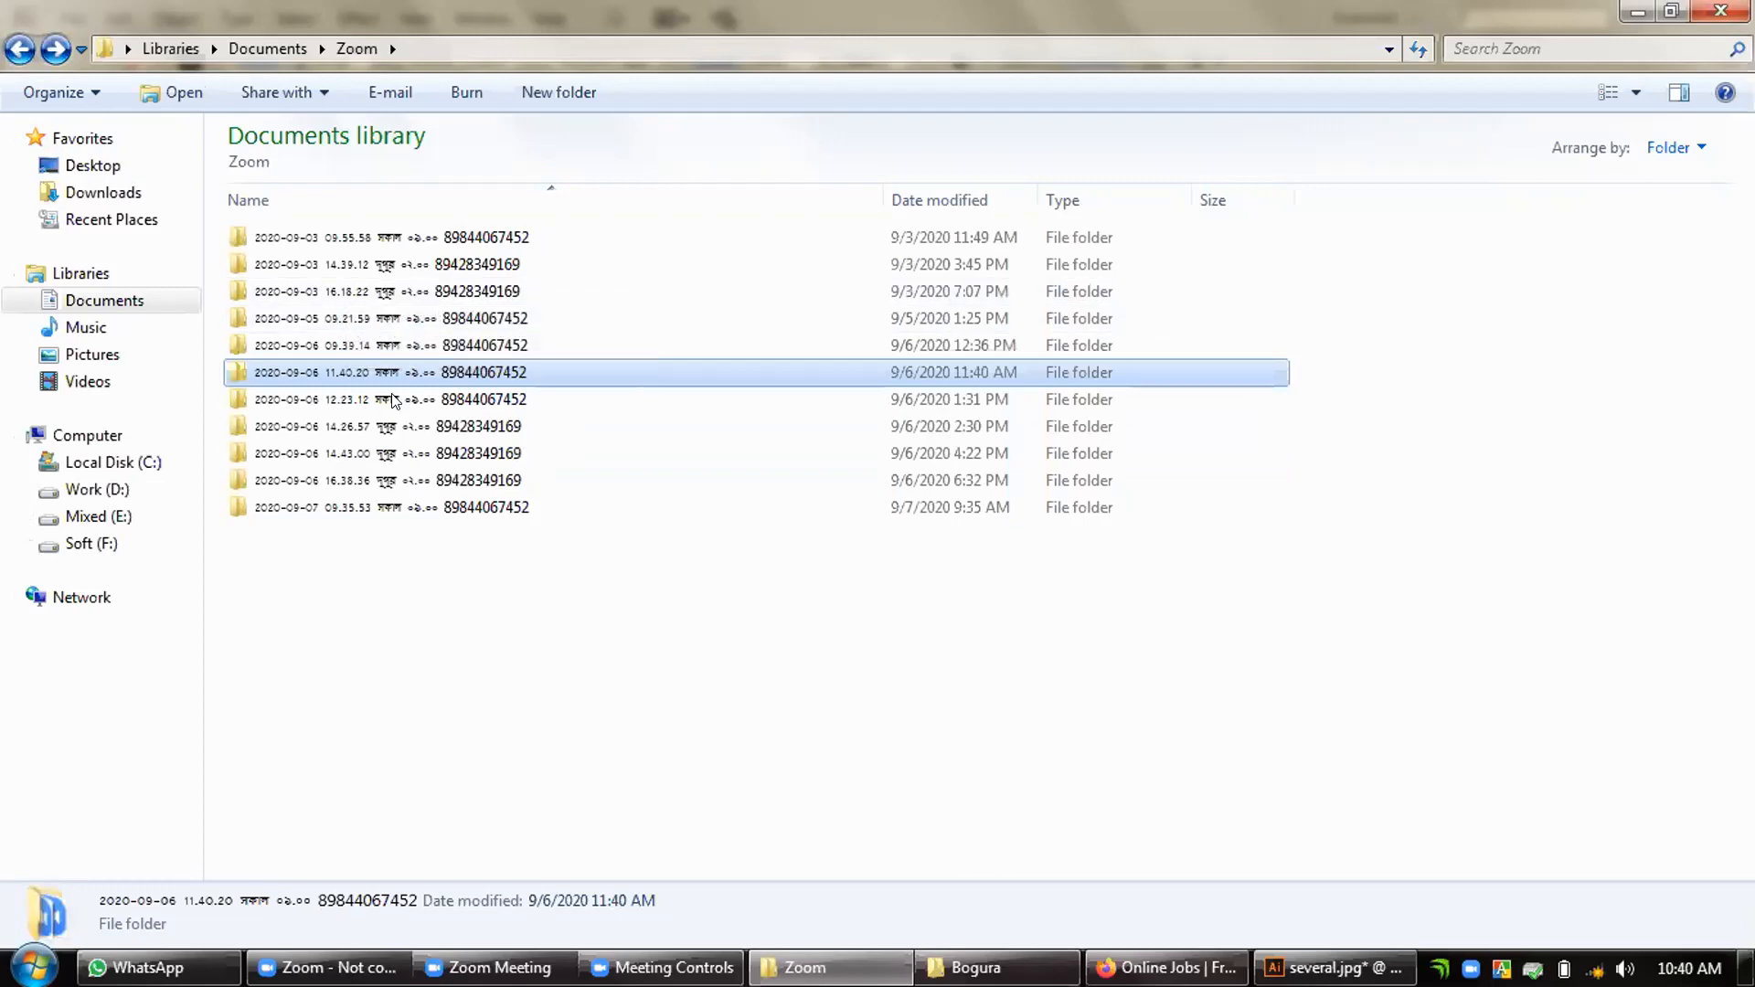